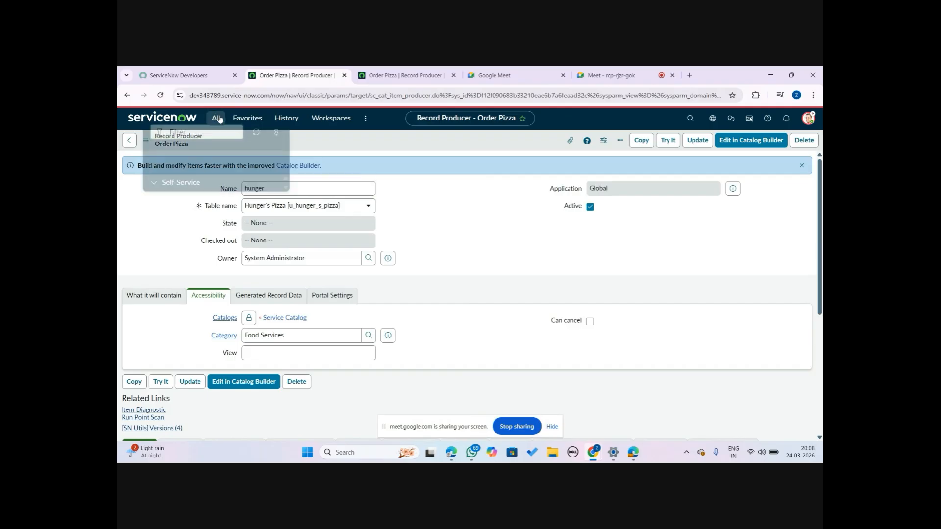
Open the first Hunger's Pizza order record from the HPZ module, leaving the record producer form without saving
{"action": "type", "text": "hunger"}
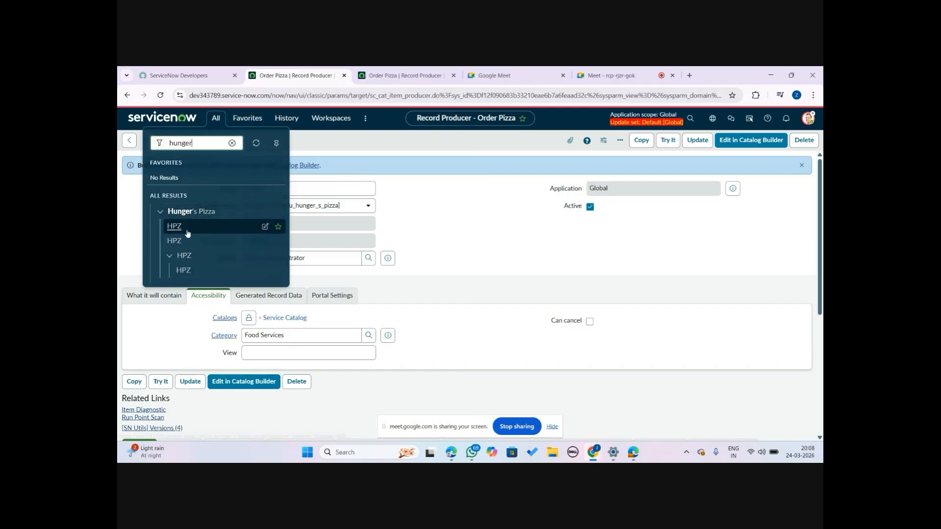
{"action": "left_click", "coordinate": [183, 227]}
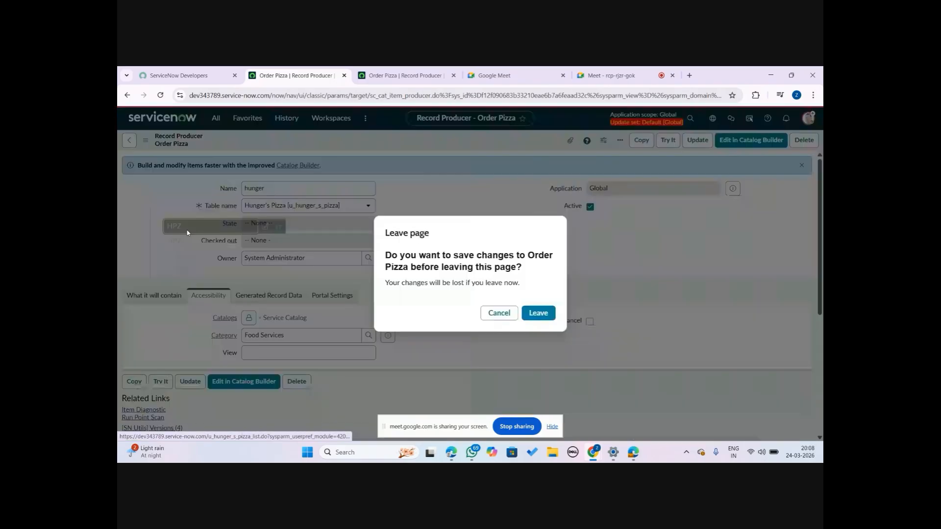
{"action": "left_click", "coordinate": [540, 314]}
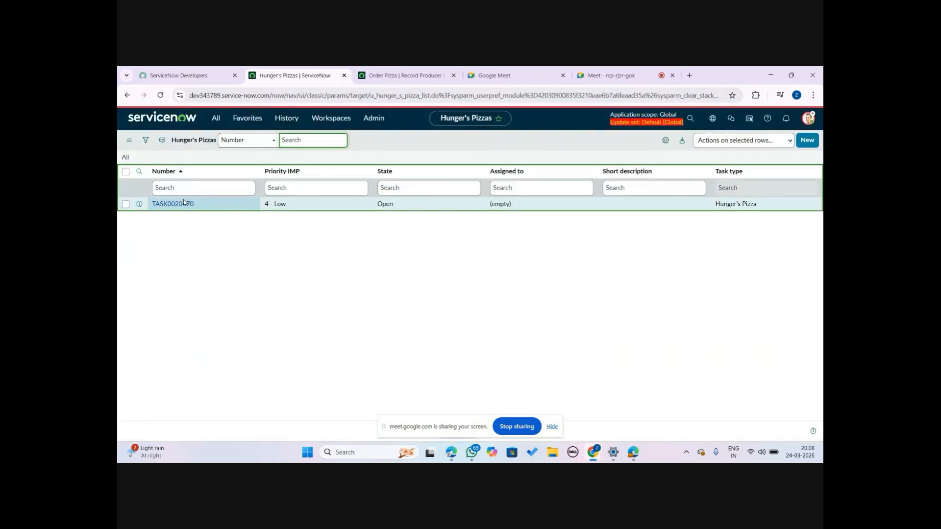
{"action": "left_click", "coordinate": [179, 205]}
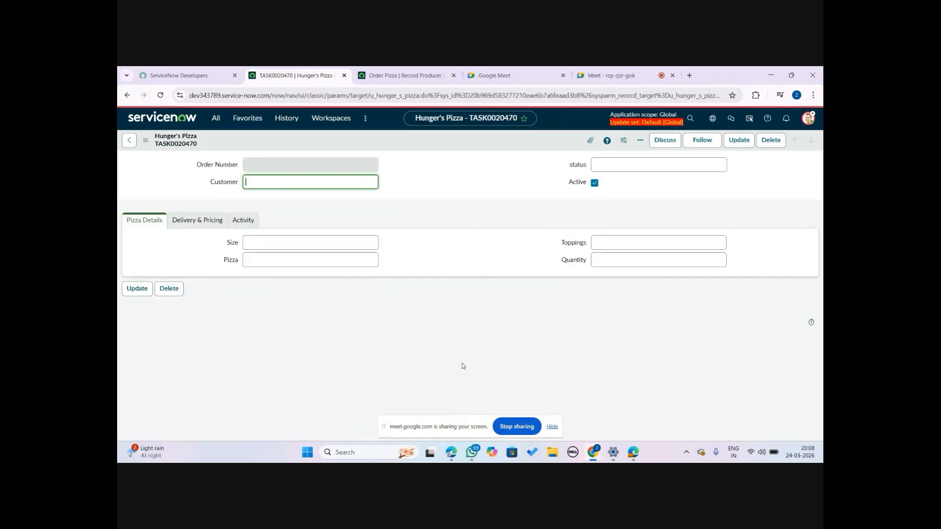
Return to the Order Pizza record producer and start a new variable for it
{"action": "left_click", "coordinate": [406, 70]}
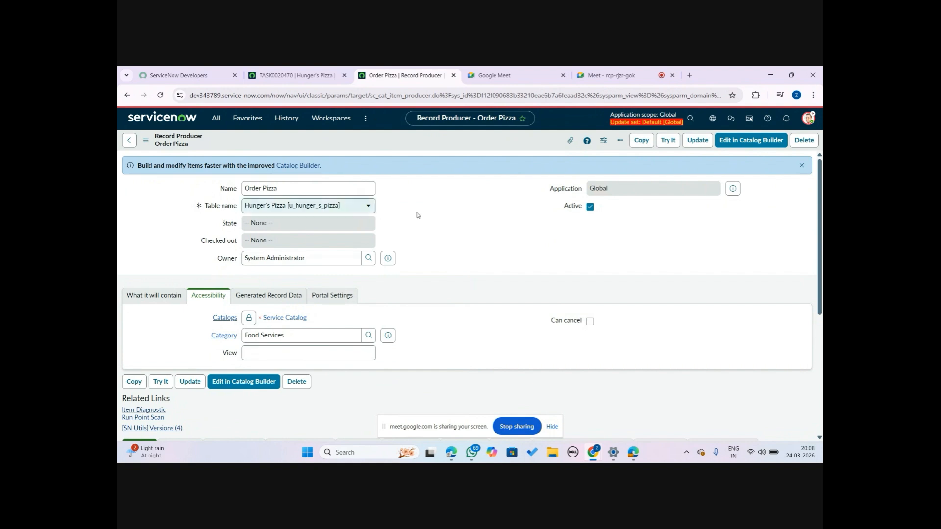
{"action": "left_click", "coordinate": [300, 78]}
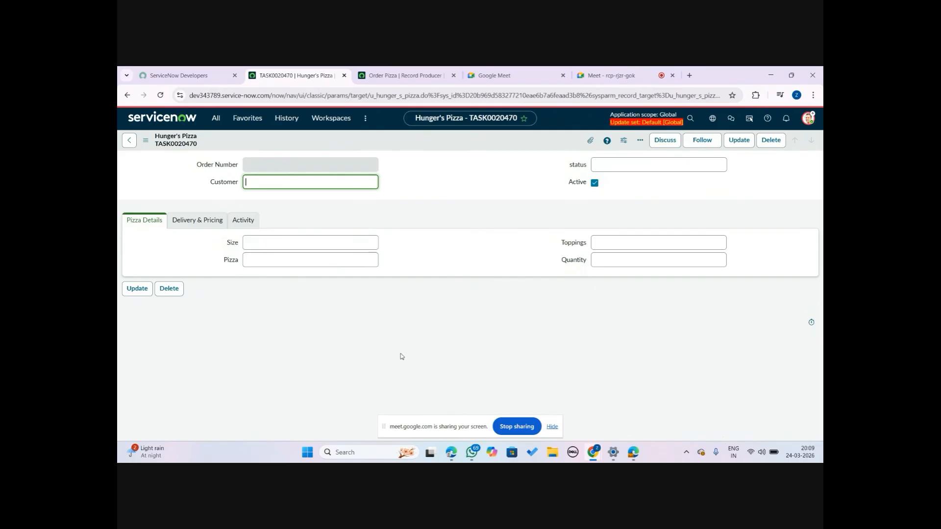
{"action": "left_click", "coordinate": [370, 70]}
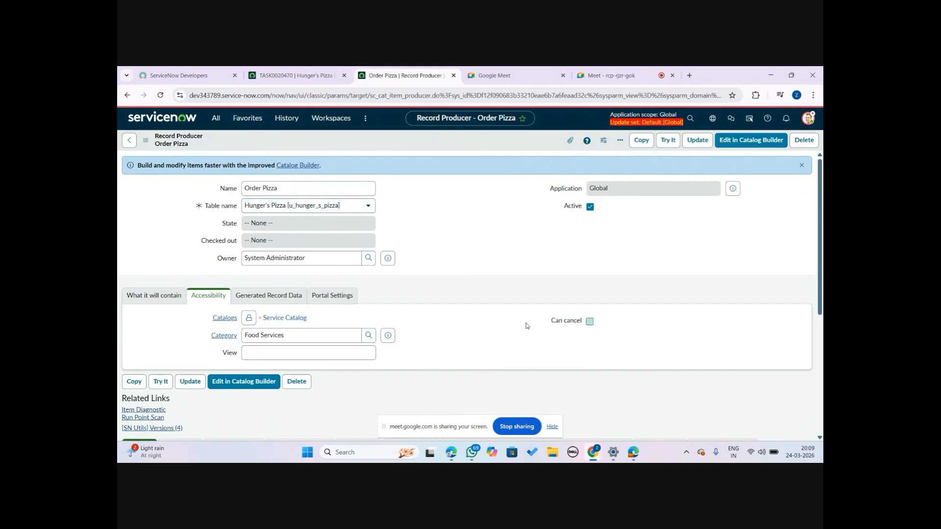
{"action": "scroll", "coordinate": [820, 245], "scroll_direction": "down", "scroll_amount": 3}
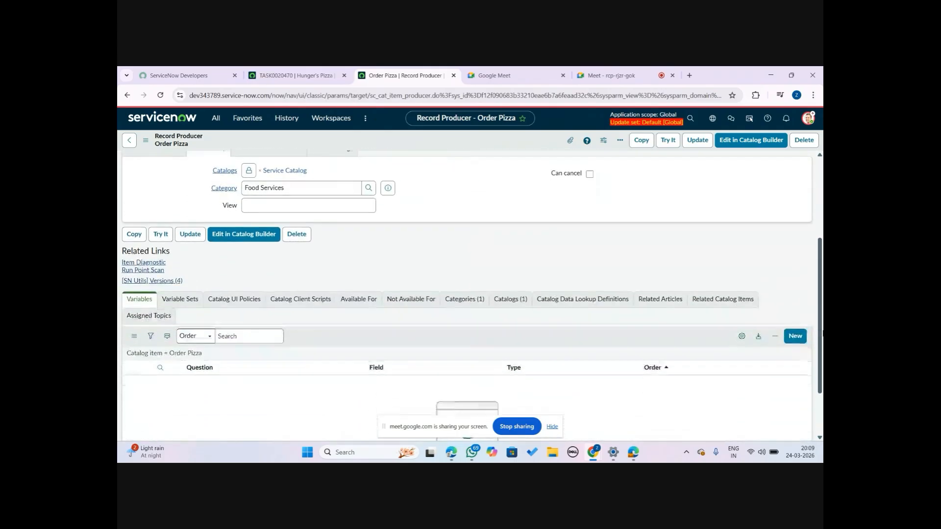
{"action": "scroll", "coordinate": [736, 364], "scroll_direction": "down", "scroll_amount": 1}
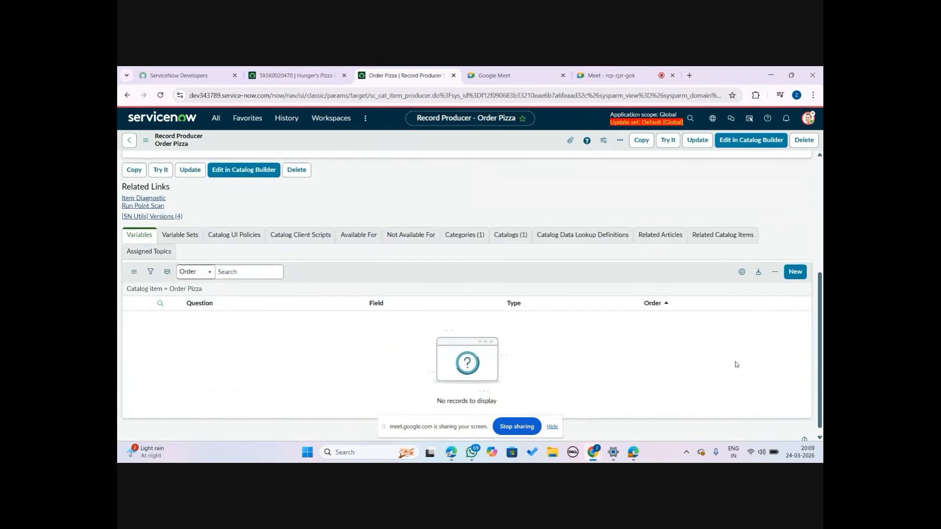
{"action": "left_click", "coordinate": [800, 273]}
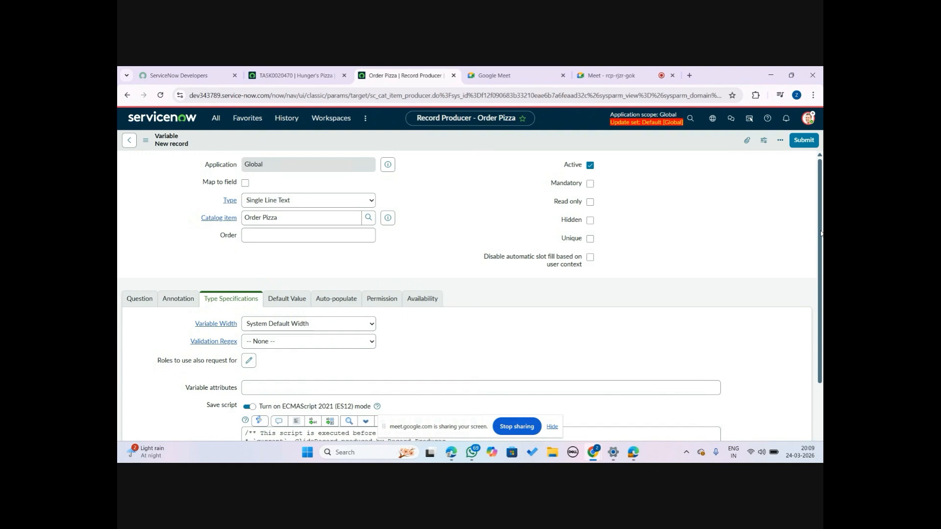
Map the new variable to a table field and choose Delivery Address as that field
{"action": "left_click", "coordinate": [246, 183]}
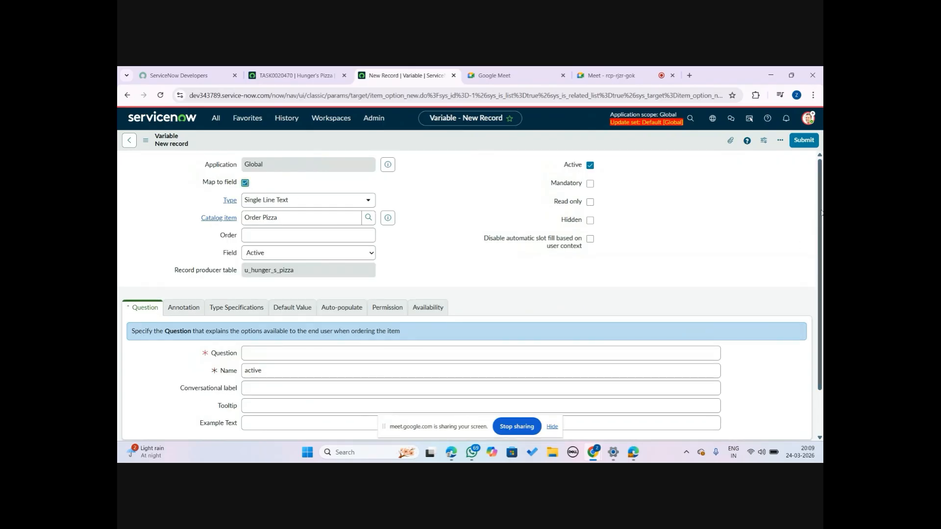
{"action": "left_click_drag", "start_coordinate": [820, 214], "coordinate": [823, 264]}
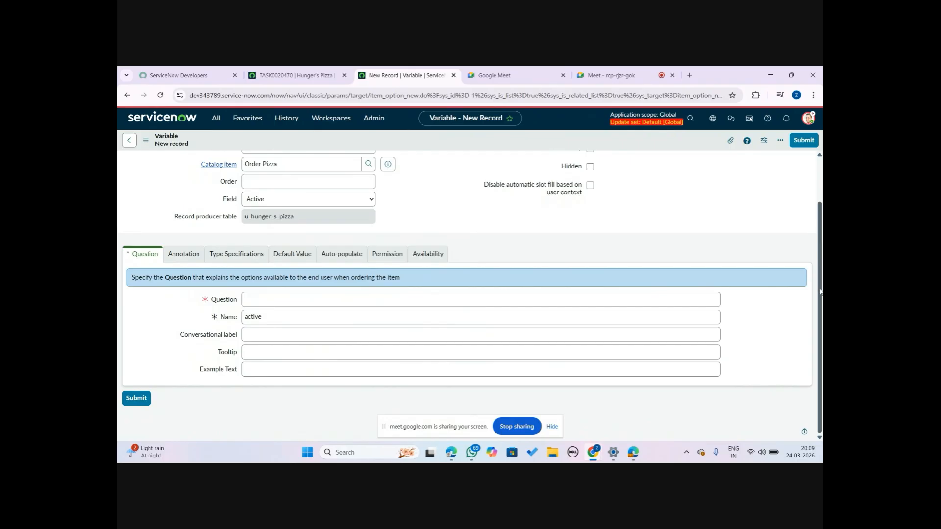
{"action": "left_click", "coordinate": [370, 200]}
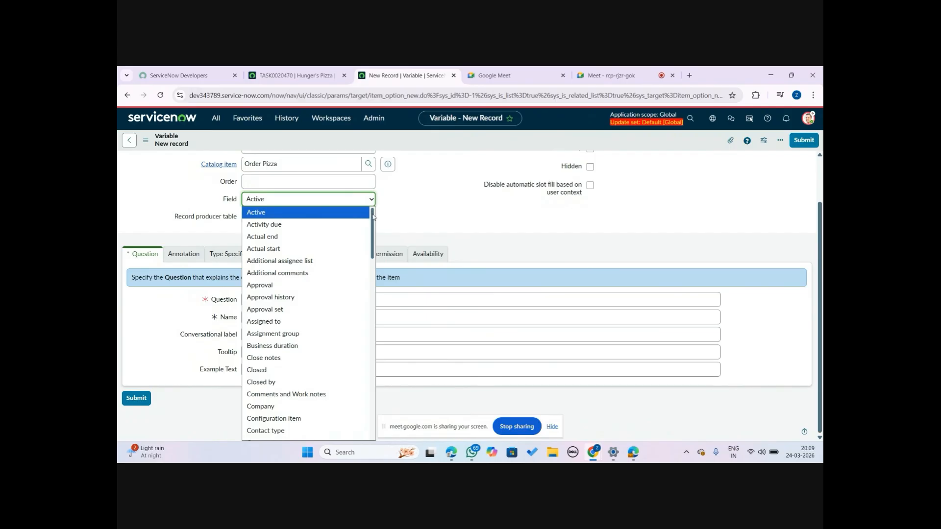
{"action": "scroll", "coordinate": [374, 235], "scroll_direction": "down", "scroll_amount": 4}
{"action": "left_click_drag", "start_coordinate": [378, 242], "coordinate": [387, 164]}
{"action": "left_click_drag", "start_coordinate": [373, 225], "coordinate": [372, 279]}
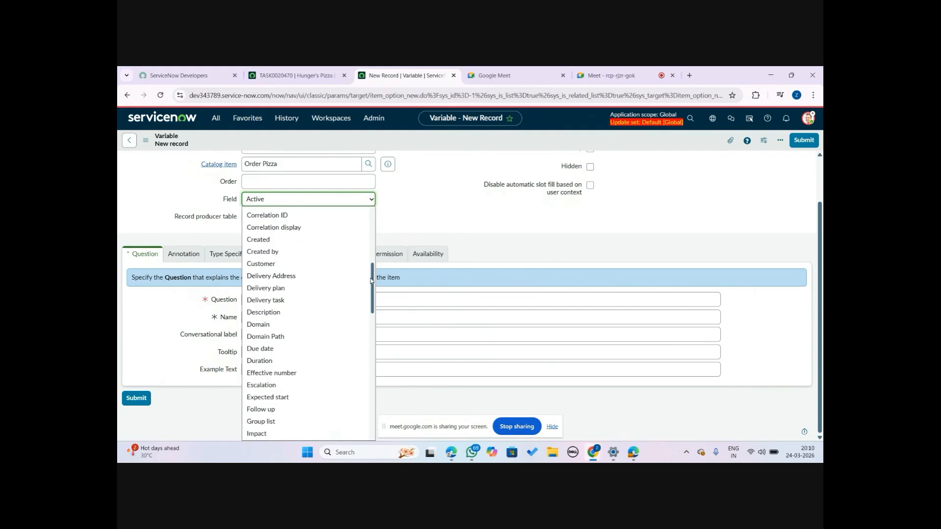
{"action": "left_click", "coordinate": [289, 276]}
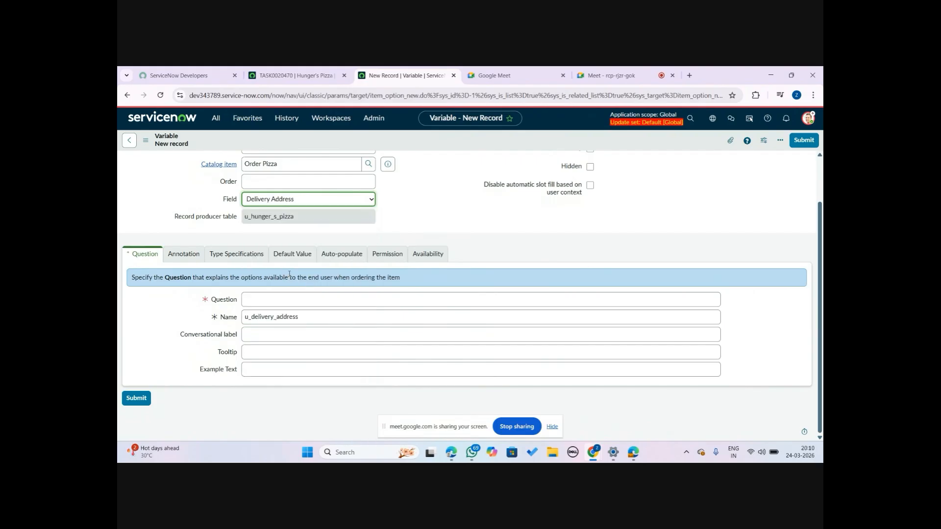
Set the variable's question to "What is the Pin Code" and submit the variable
{"action": "left_click", "coordinate": [279, 301]}
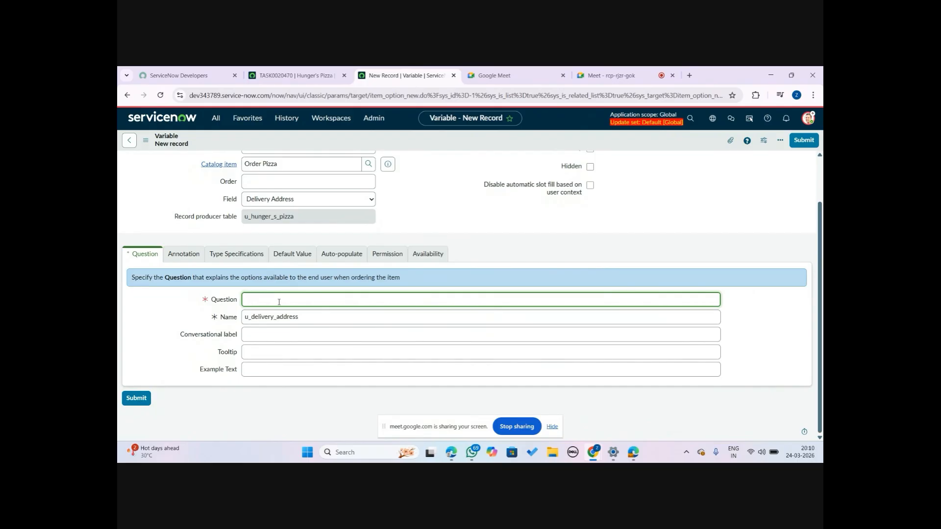
{"action": "type", "text": "What is the"}
{"action": "type", "text": "Pin Code"}
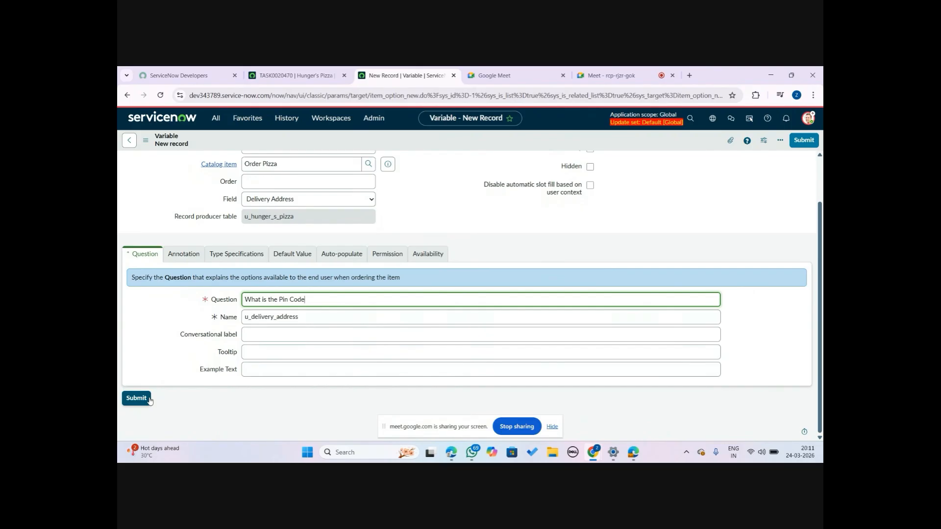
{"action": "left_click", "coordinate": [137, 398]}
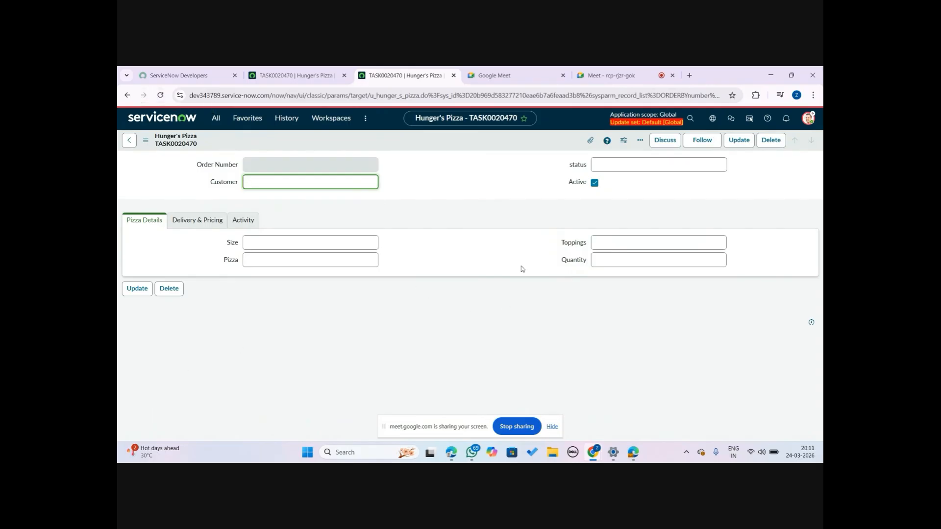
Load the instance's base URL in the order record's tab to reach the home page
{"action": "left_click", "coordinate": [289, 69]}
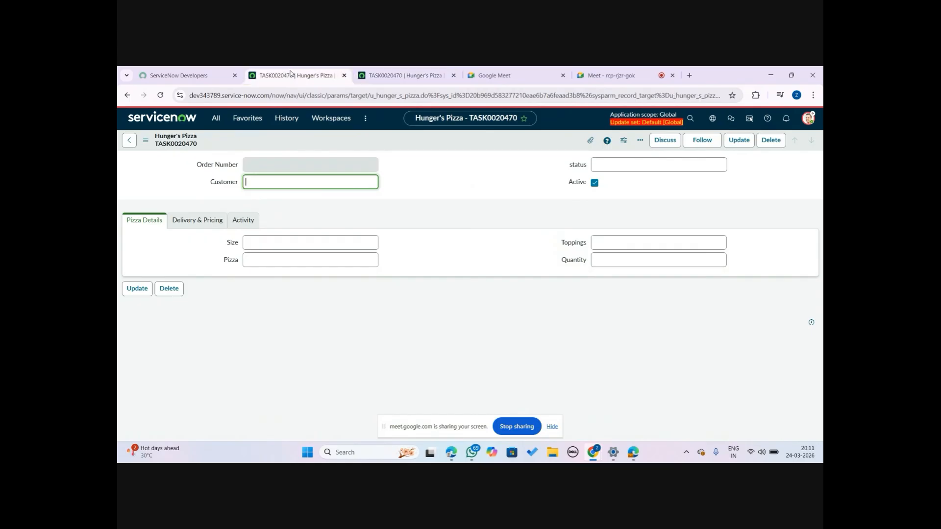
{"action": "left_click", "coordinate": [270, 96]}
{"action": "double_click", "coordinate": [270, 96]}
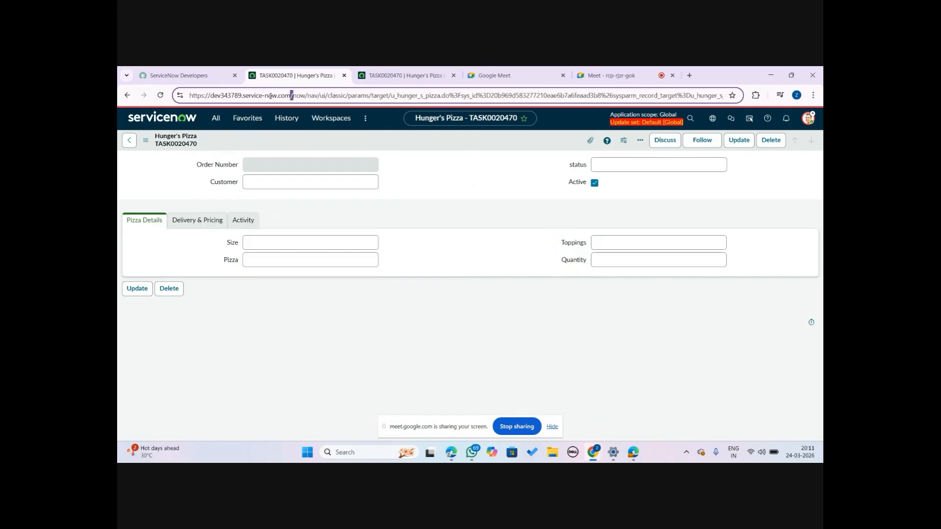
{"action": "left_click", "coordinate": [291, 95]}
{"action": "left_click_drag", "start_coordinate": [291, 94], "coordinate": [181, 88]}
{"action": "key", "text": "ctrl+c"}
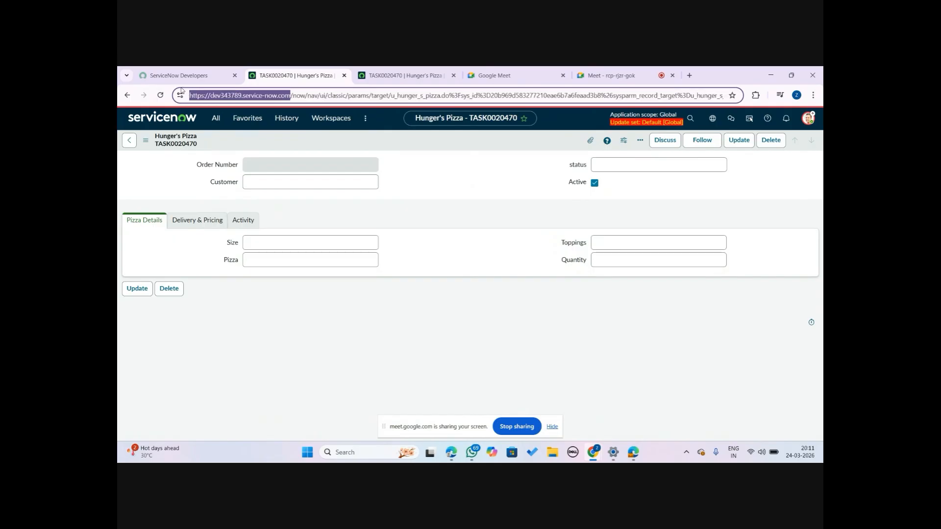
{"action": "key", "text": "ctrl+a"}
{"action": "key", "text": "ctrl+v"}
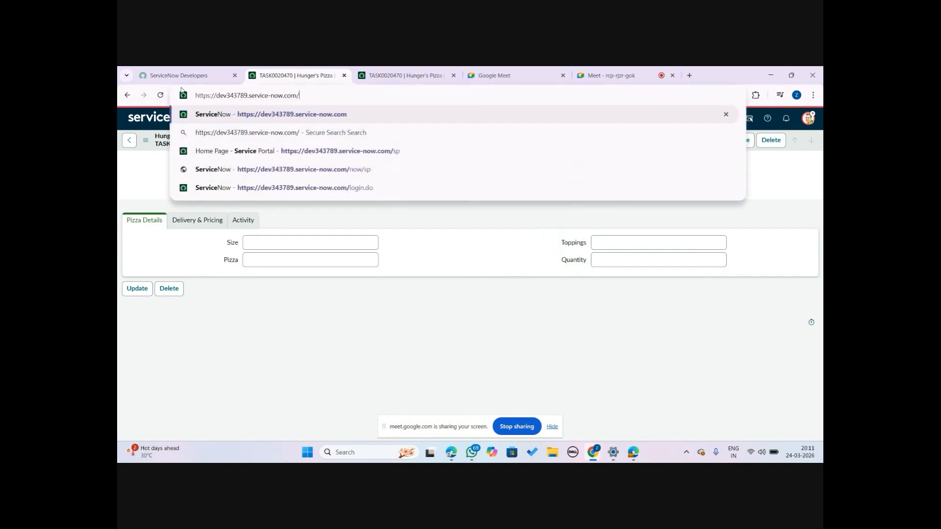
{"action": "key", "text": "Return"}
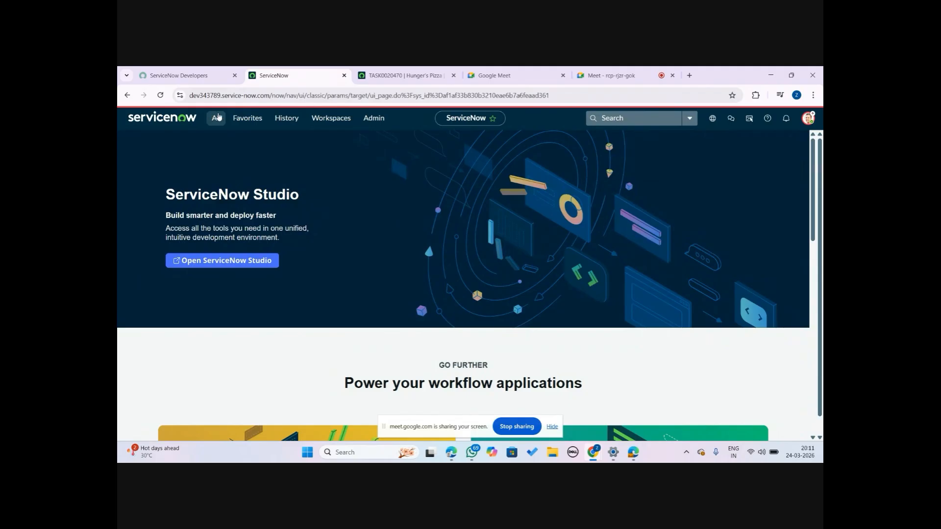
Try to open the Service Portal by entering the instance URL followed by SP
{"action": "left_click", "coordinate": [217, 118]}
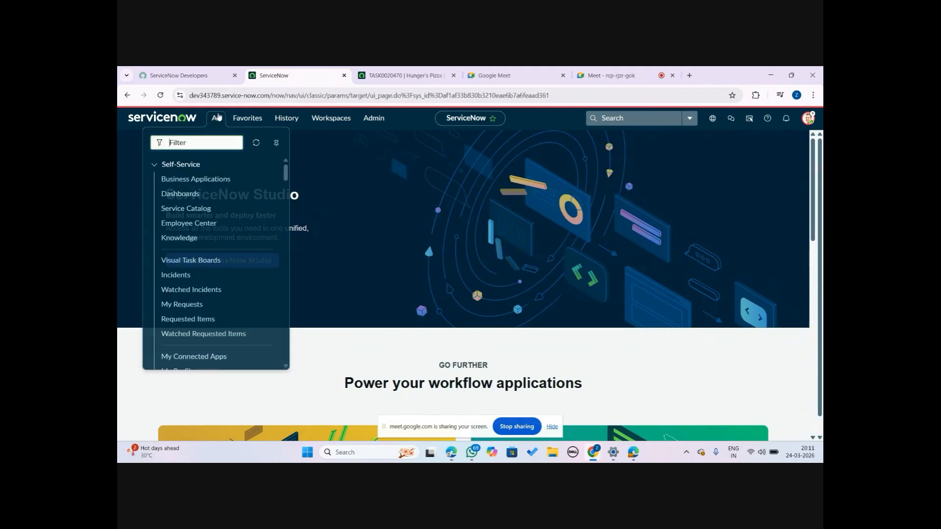
{"action": "left_click", "coordinate": [269, 94]}
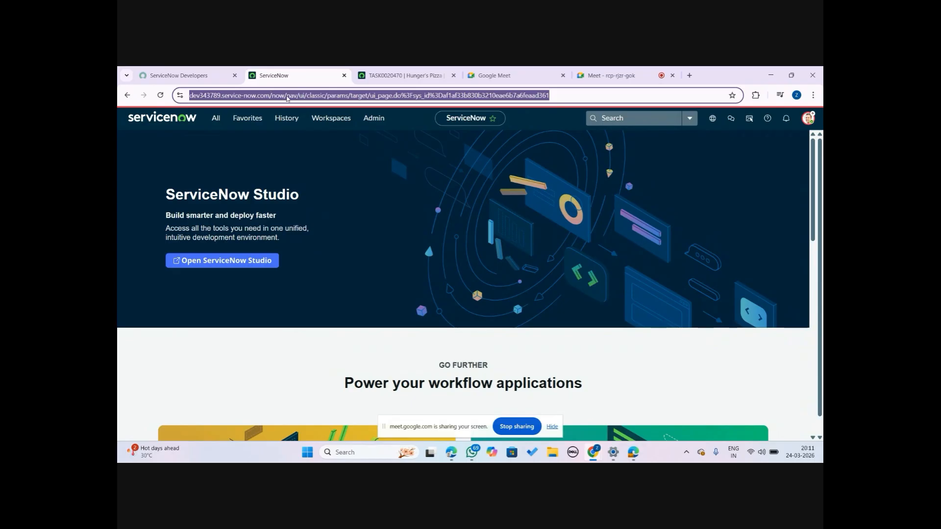
{"action": "key", "text": "ctrl+v"}
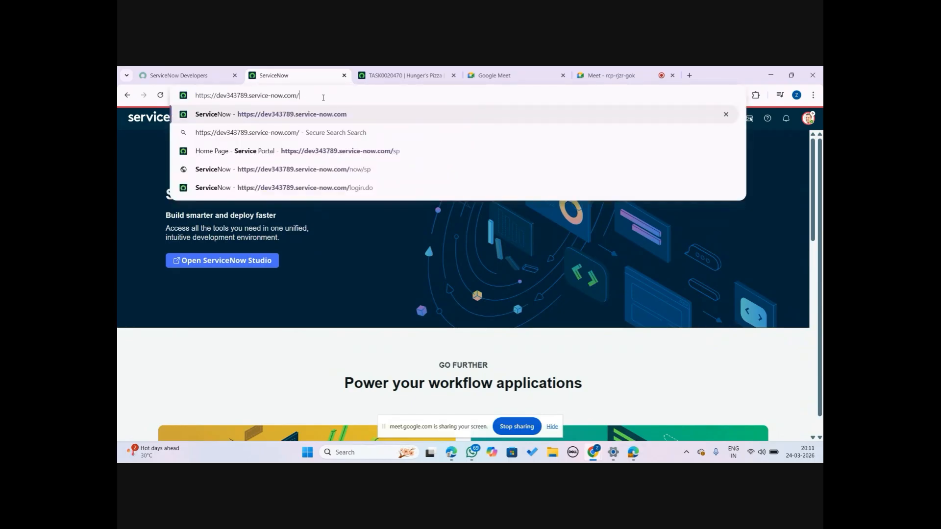
{"action": "type", "text": "SP"}
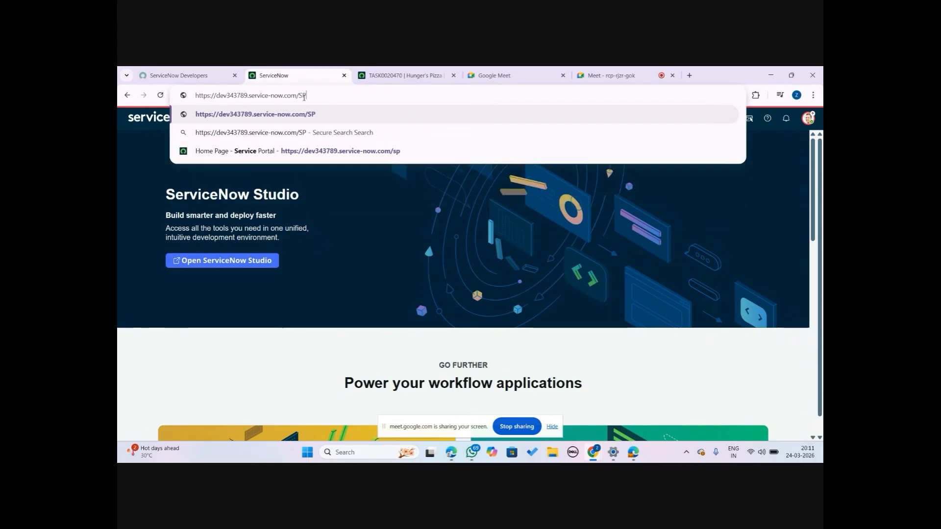
{"action": "key", "text": "Return"}
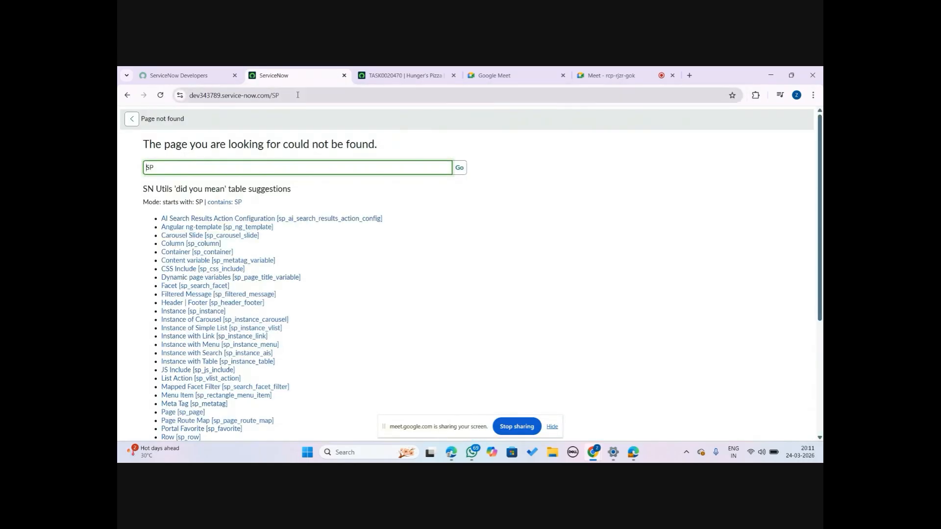
Retry opening the portal by replacing SP with lowercase sp in the address
{"action": "left_click", "coordinate": [298, 94]}
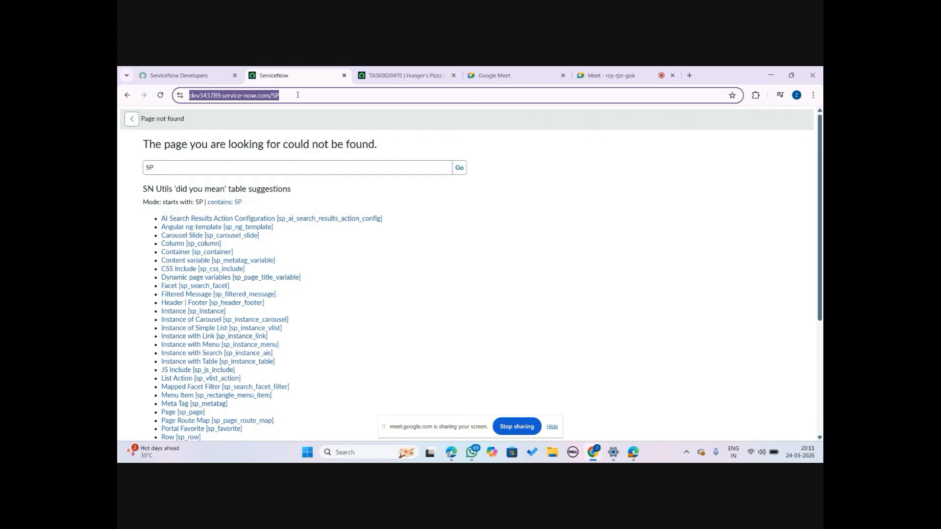
{"action": "left_click", "coordinate": [297, 94]}
{"action": "key", "text": "BackSpace"}
{"action": "key", "text": "BackSpace"}
{"action": "type", "text": "s://"}
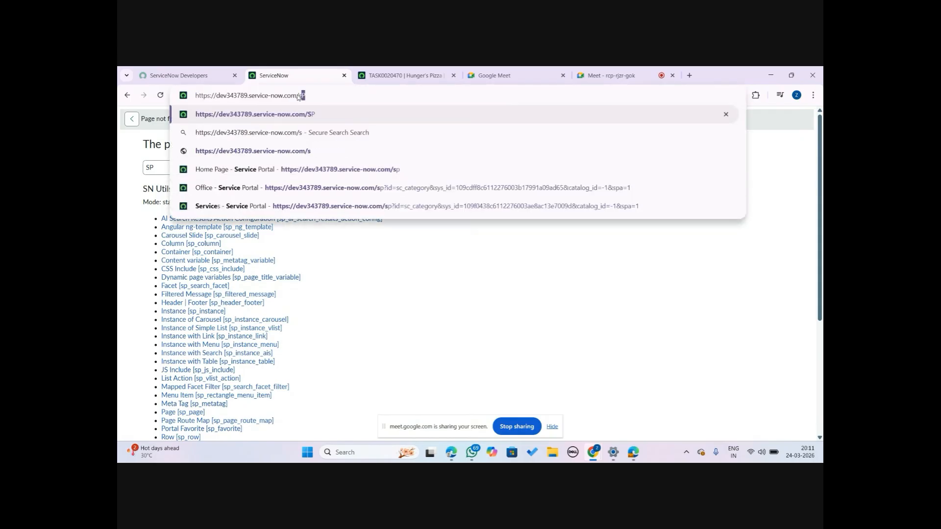
{"action": "type", "text": "p"}
{"action": "key", "text": "Return"}
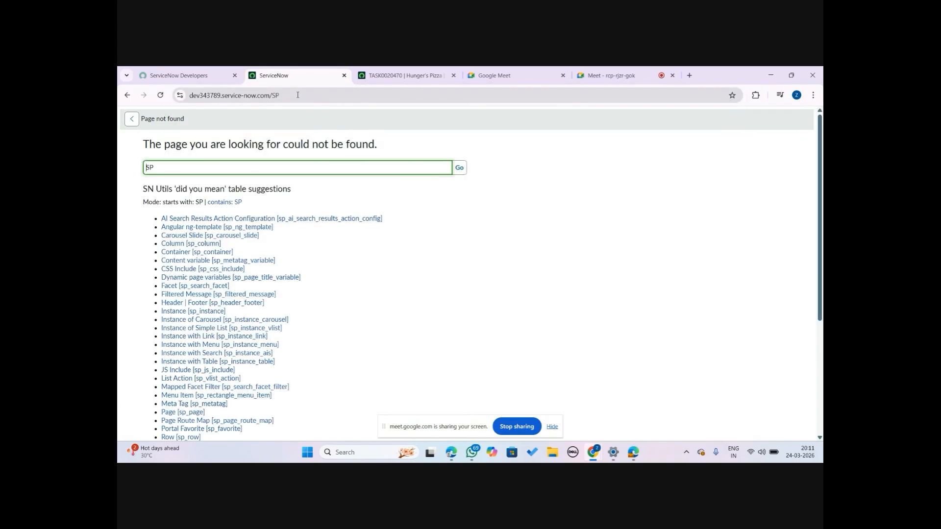
Open the Service Portal home page by entering the instance URL followed by /sp
{"action": "left_click", "coordinate": [298, 94]}
{"action": "key", "text": "BackSpace"}
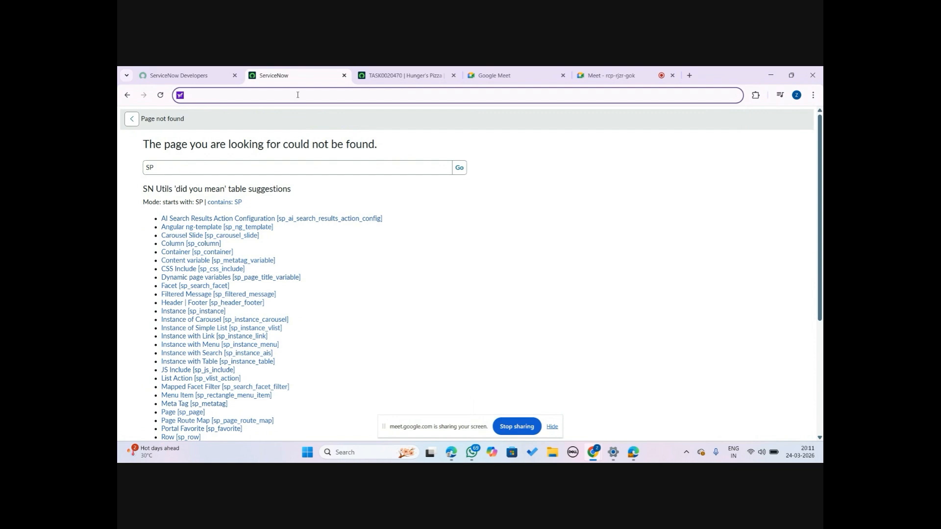
{"action": "key", "text": "ctrl+v"}
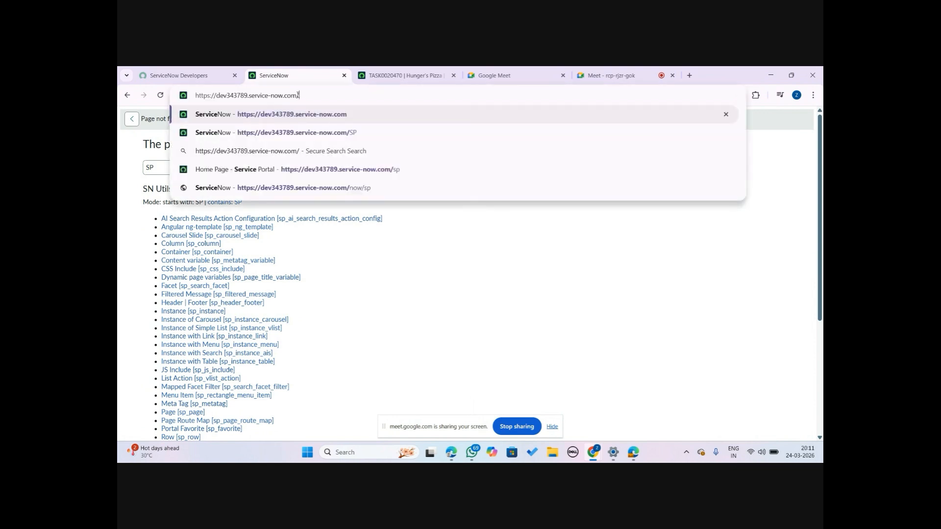
{"action": "type", "text": "s"}
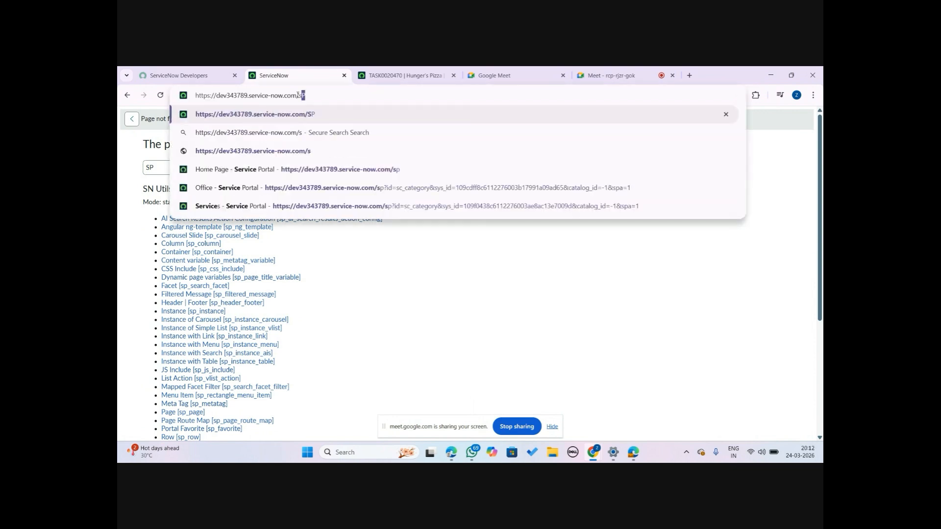
{"action": "type", "text": "p"}
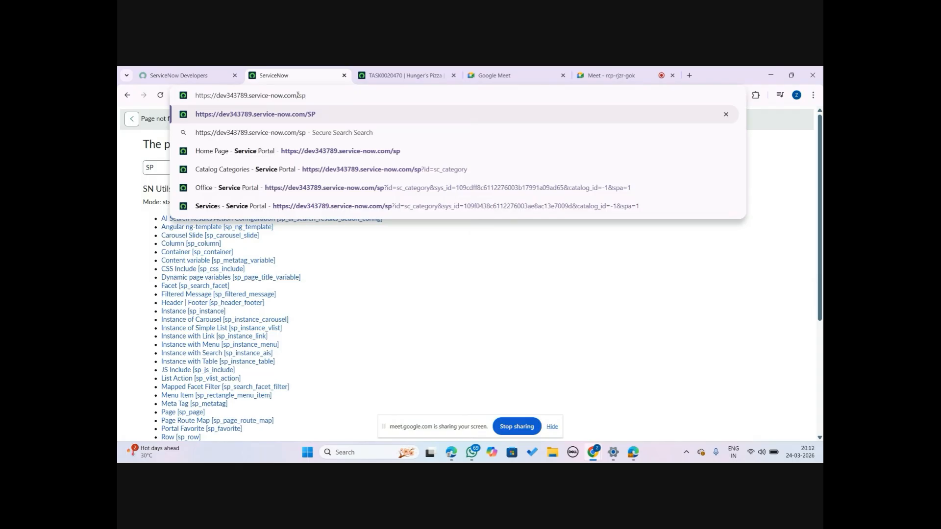
{"action": "left_click", "coordinate": [397, 151]}
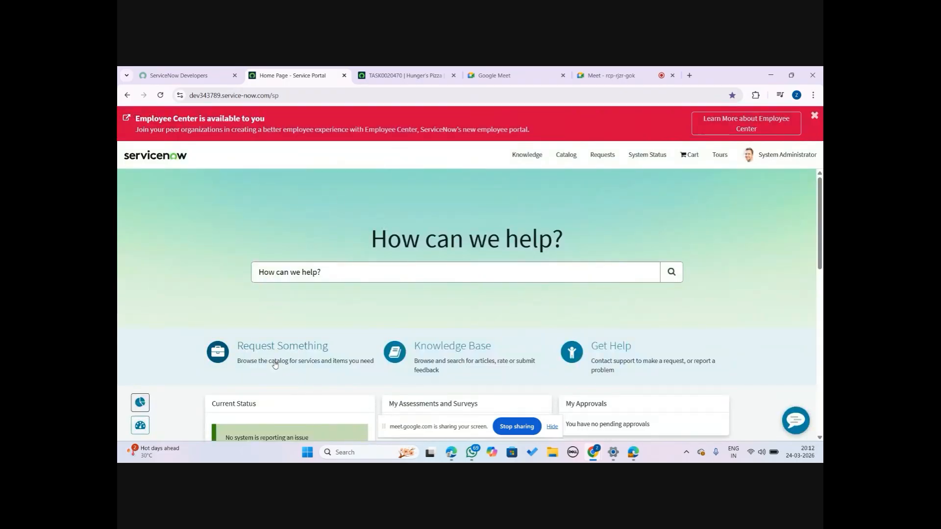
Browse the catalog to the Food Services category and open the Order Pizza item
{"action": "left_click", "coordinate": [288, 350]}
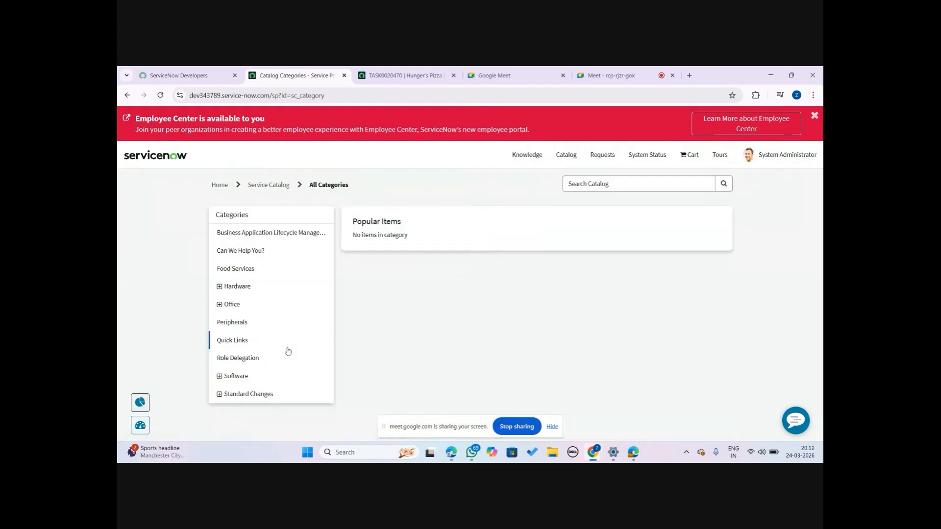
{"action": "left_click", "coordinate": [244, 270]}
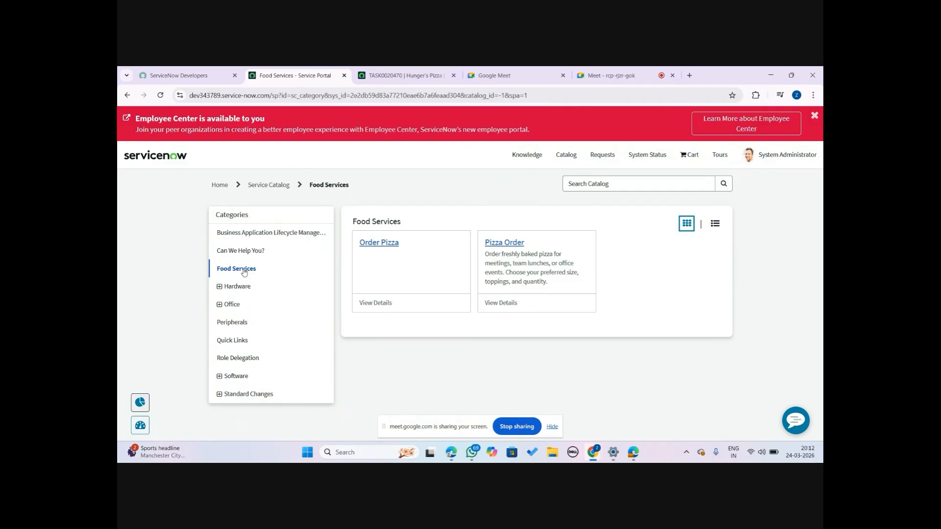
{"action": "left_click", "coordinate": [381, 247]}
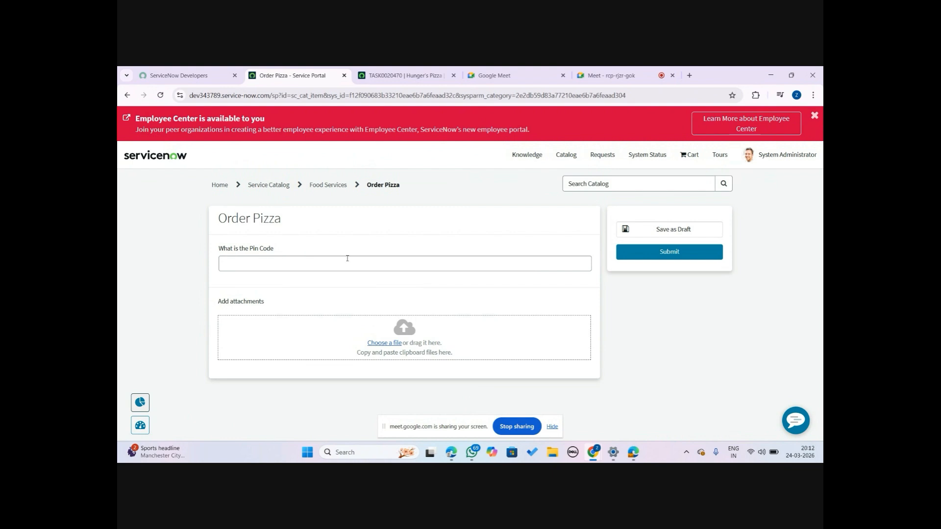
Enter 500030 as the pin code and submit the Order Pizza request
{"action": "left_click", "coordinate": [320, 264]}
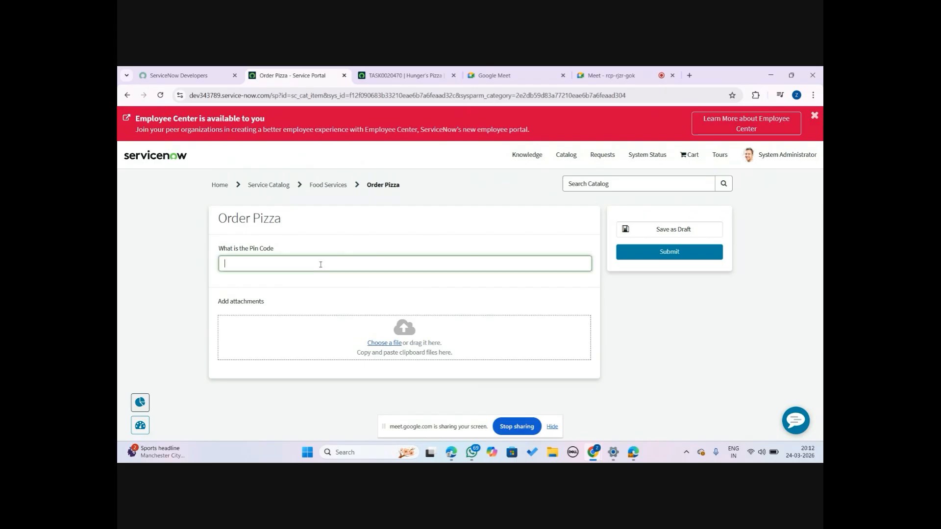
{"action": "type", "text": "500"}
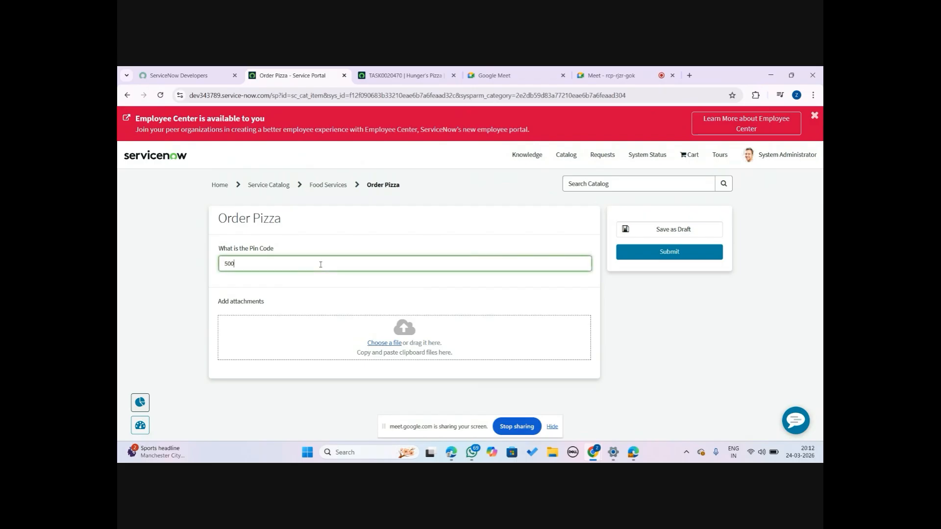
{"action": "type", "text": "030"}
{"action": "left_click", "coordinate": [675, 253]}
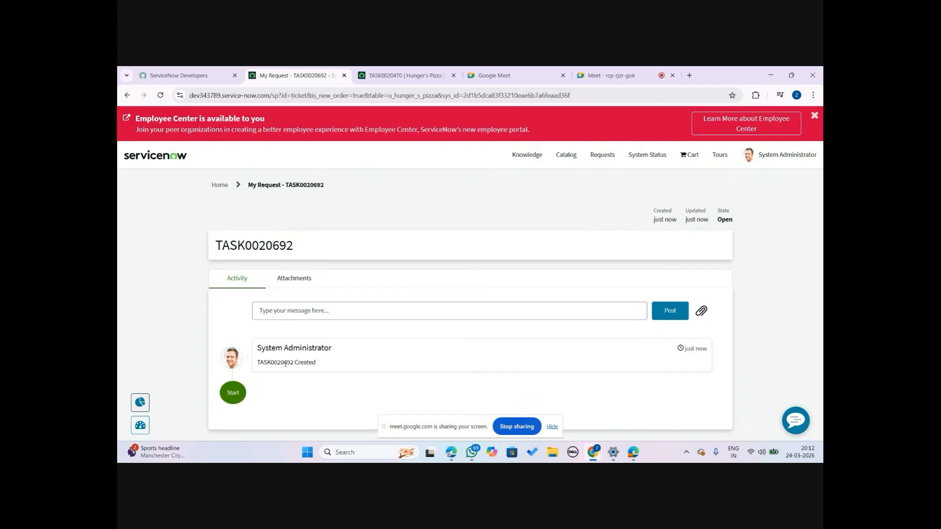
Copy the new request number and search for it on the platform to open its Hunger's Pizza record
{"action": "left_click_drag", "start_coordinate": [294, 363], "coordinate": [256, 364]}
{"action": "key", "text": "ctrl+c"}
{"action": "left_click", "coordinate": [402, 76]}
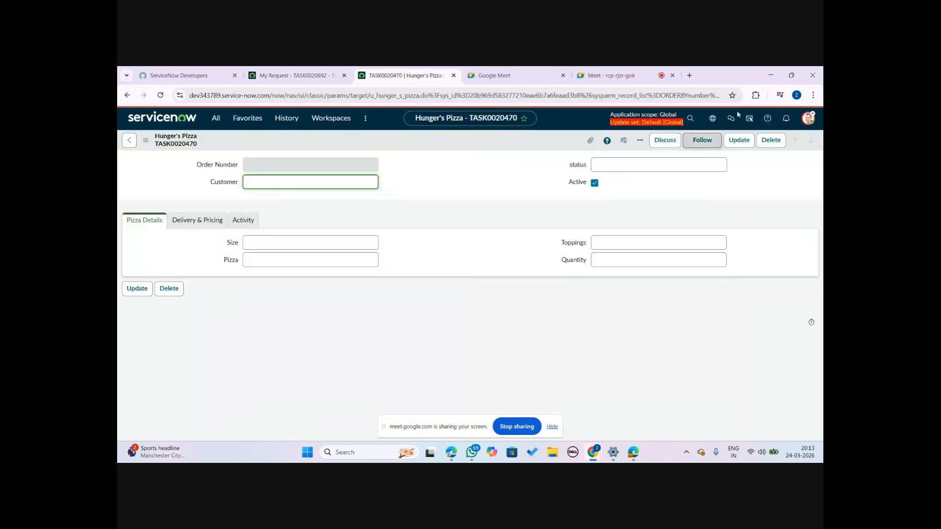
{"action": "left_click", "coordinate": [212, 119]}
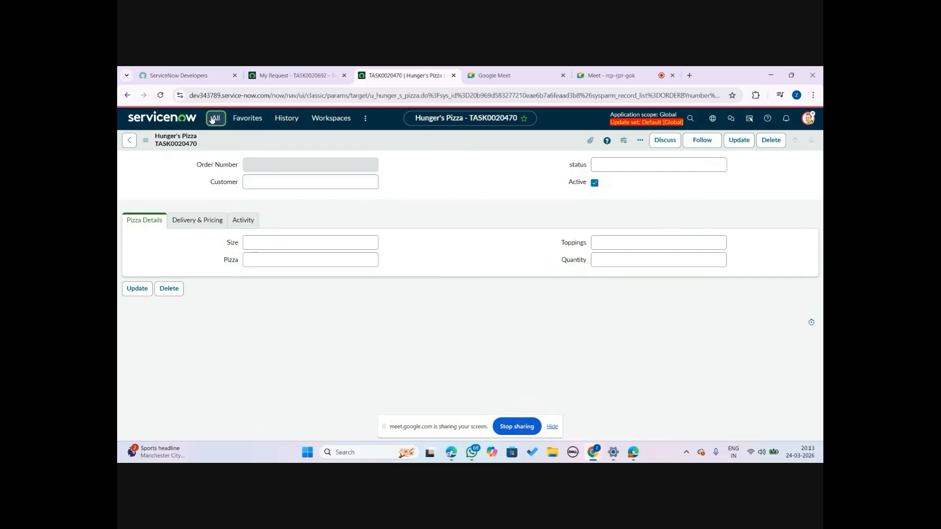
{"action": "left_click", "coordinate": [692, 121]}
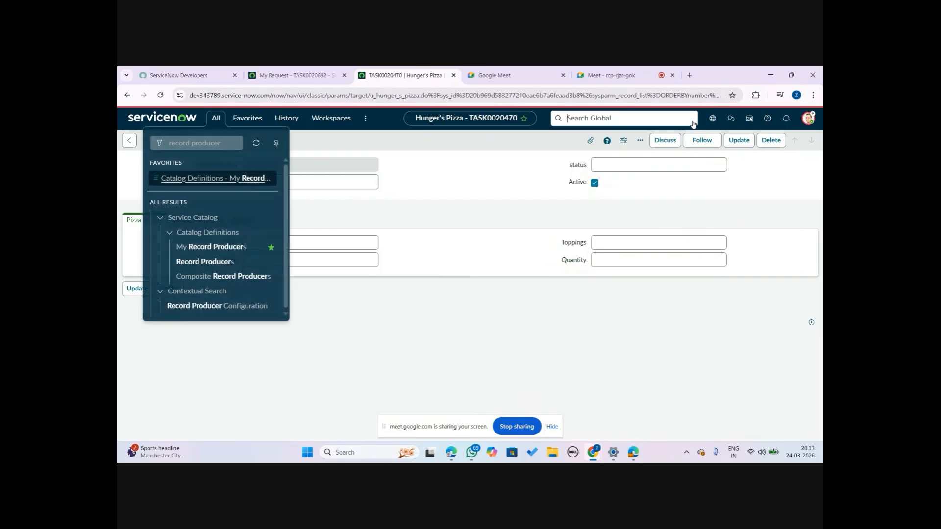
{"action": "key", "text": "ctrl+v"}
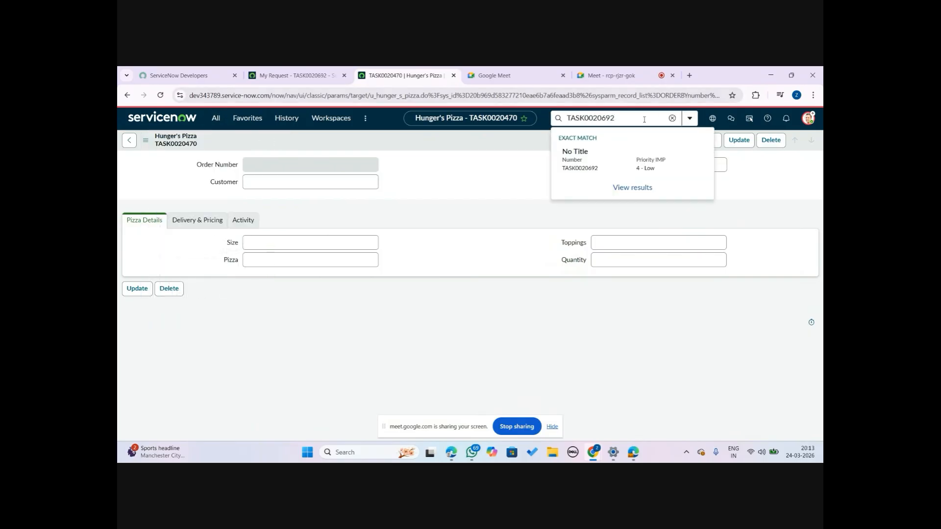
{"action": "left_click", "coordinate": [597, 172]}
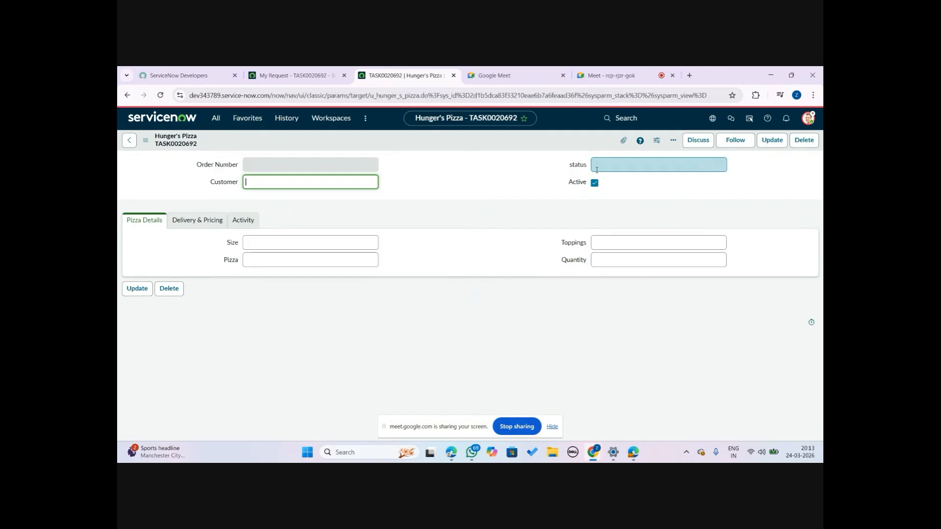
Review the record's Delivery & Pricing, Activity and Pizza Details tabs against the portal request page
{"action": "left_click", "coordinate": [211, 224]}
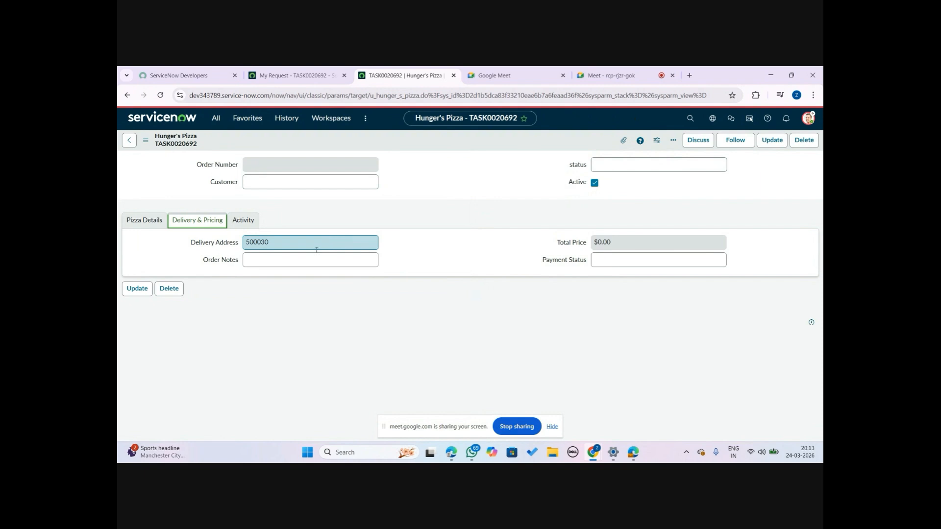
{"action": "left_click", "coordinate": [314, 76]}
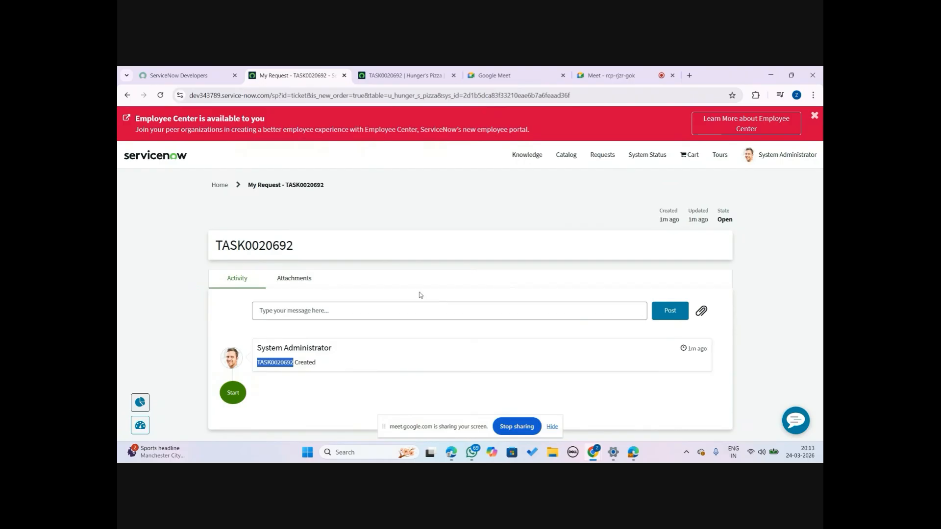
{"action": "left_click", "coordinate": [400, 72]}
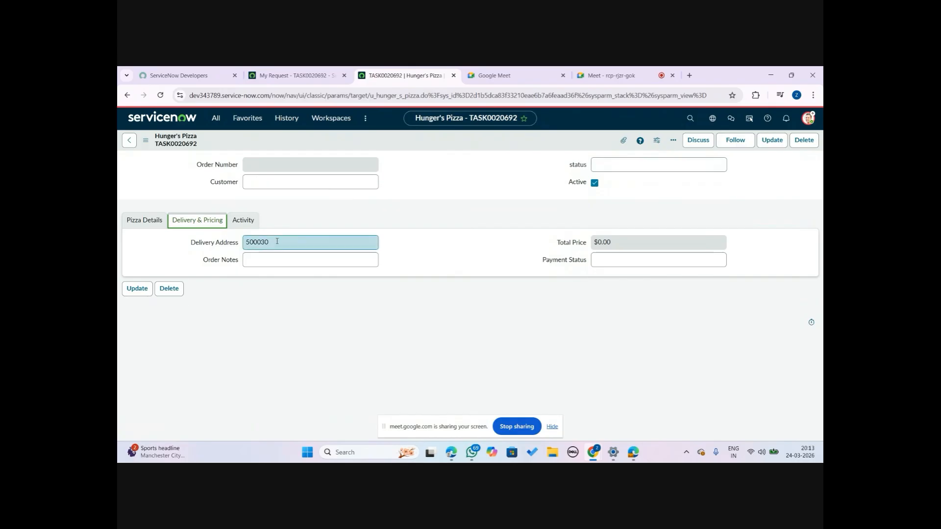
{"action": "left_click", "coordinate": [242, 212]}
{"action": "left_click", "coordinate": [239, 221]}
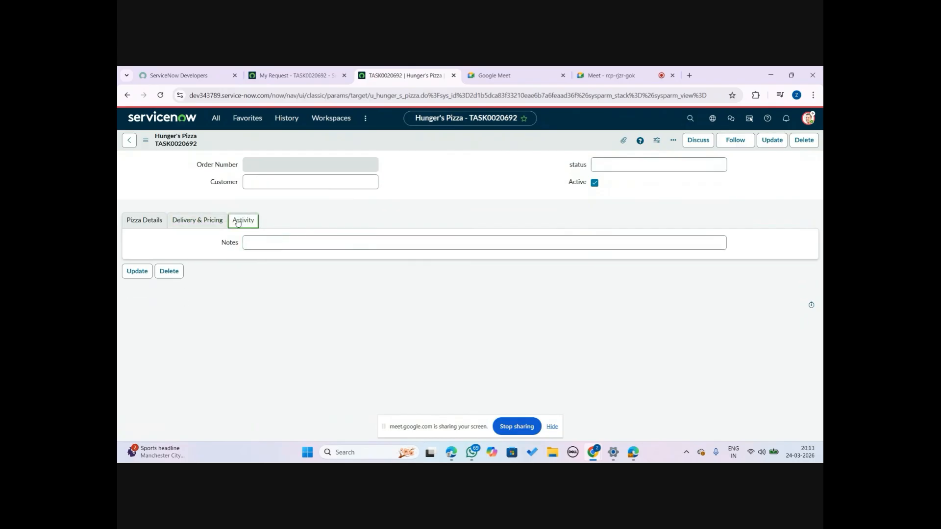
{"action": "left_click", "coordinate": [146, 225]}
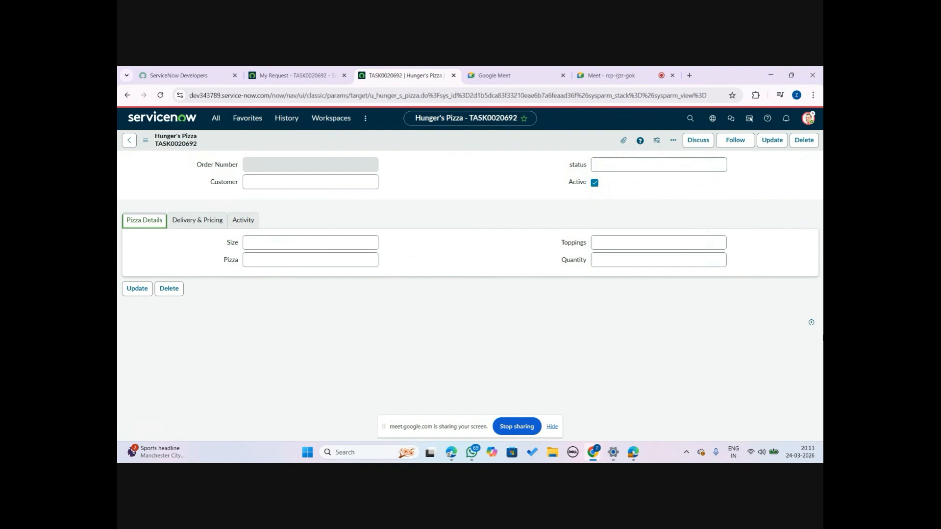
{"action": "double_click", "coordinate": [822, 338]}
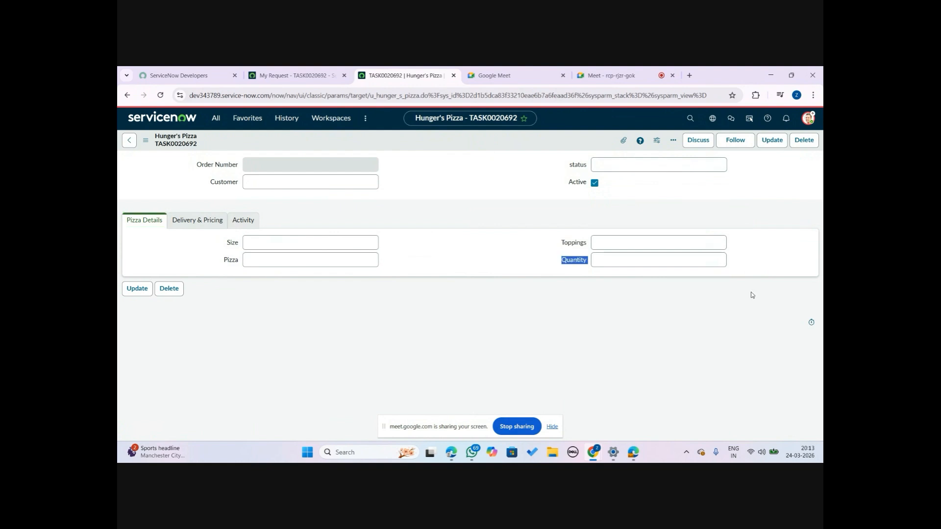
Reload the Hunger's Pizza record tab
{"action": "left_click", "coordinate": [291, 68]}
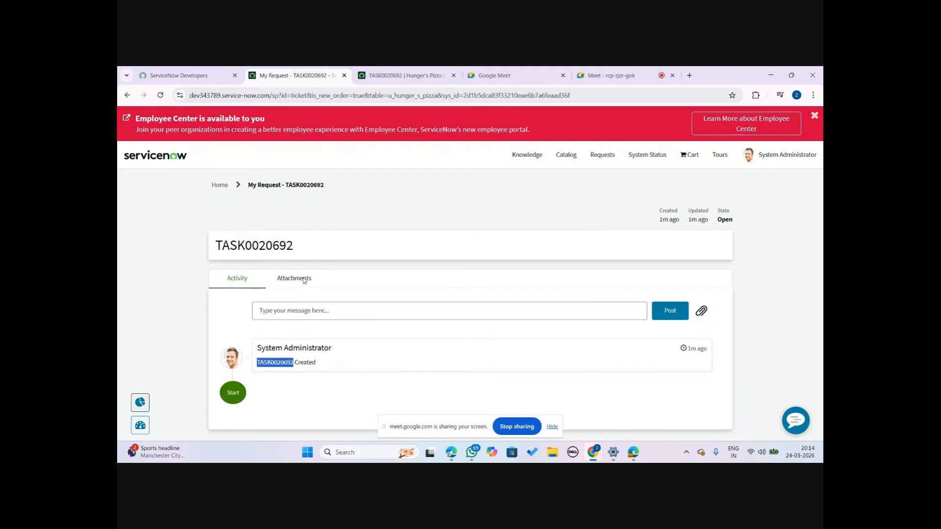
{"action": "left_click", "coordinate": [403, 74]}
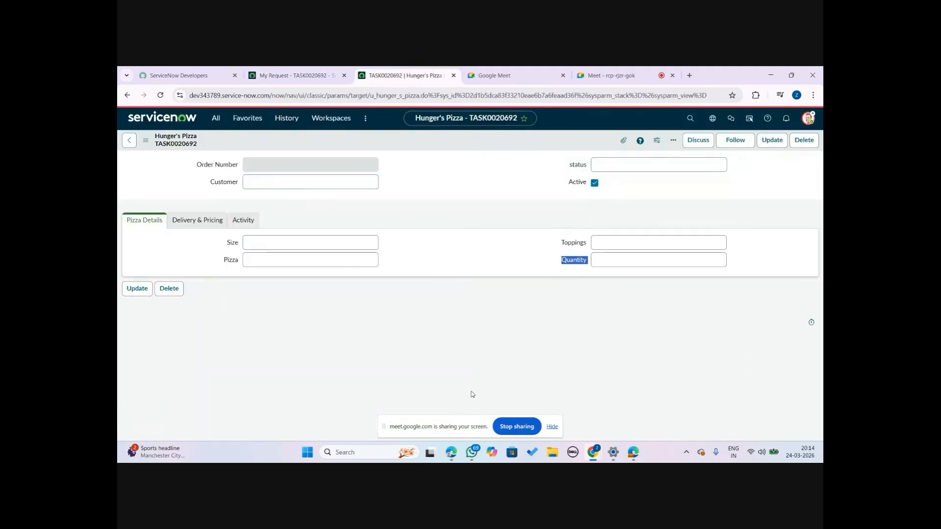
{"action": "left_click", "coordinate": [310, 71]}
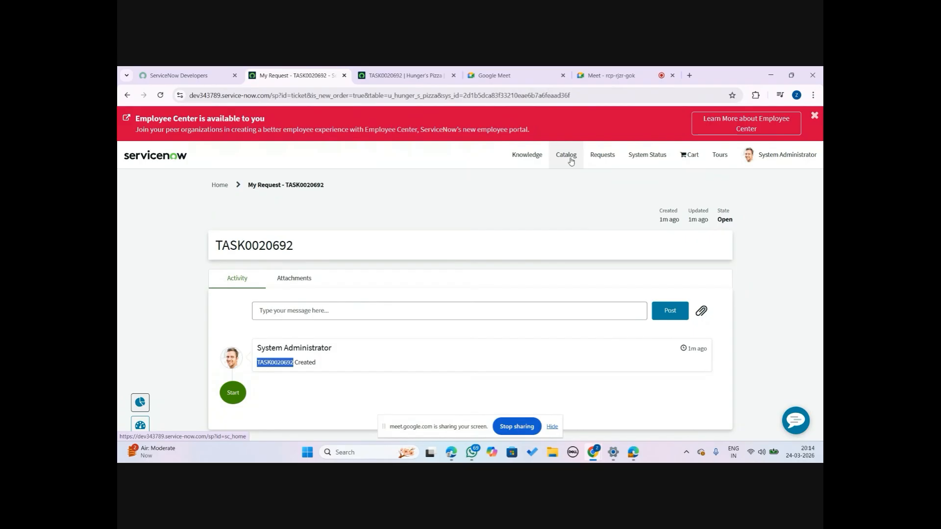
{"action": "right_click", "coordinate": [407, 71]}
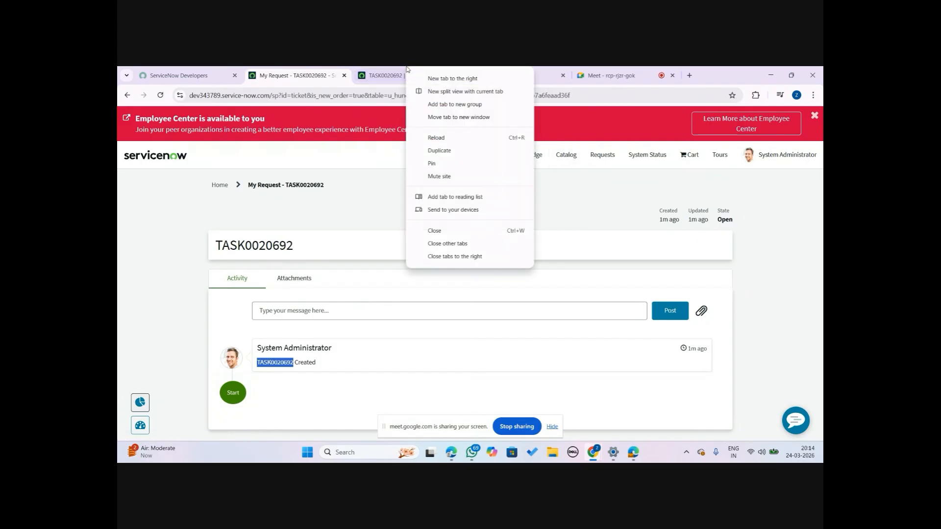
{"action": "left_click", "coordinate": [435, 138]}
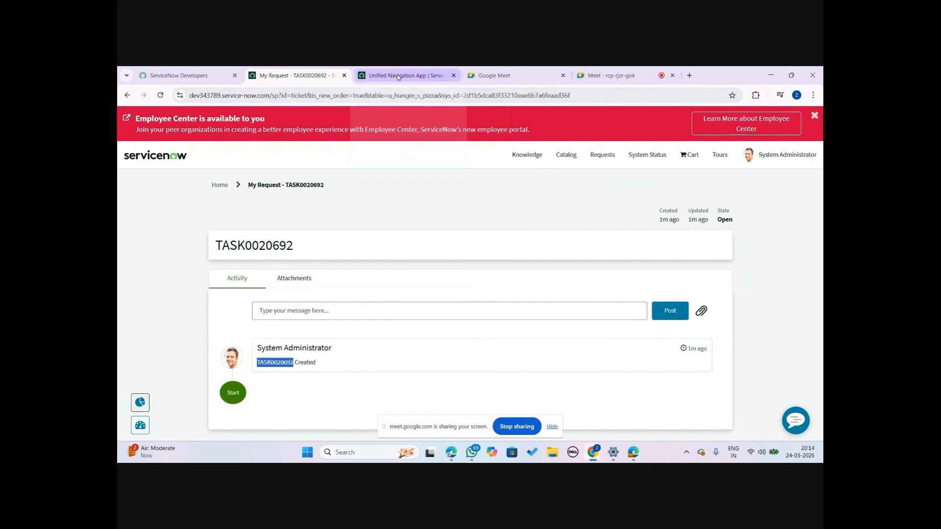
{"action": "right_click", "coordinate": [398, 77]}
{"action": "left_click", "coordinate": [452, 163]}
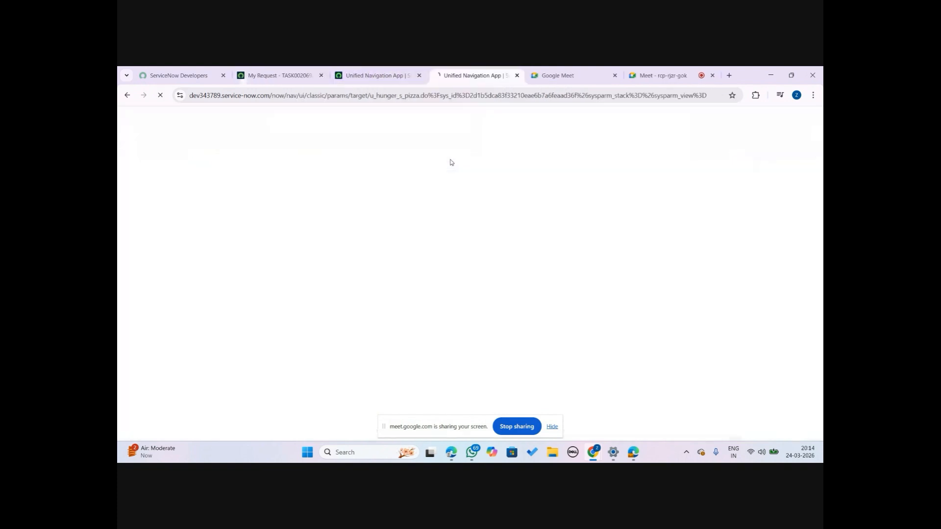
{"action": "left_click", "coordinate": [398, 74]}
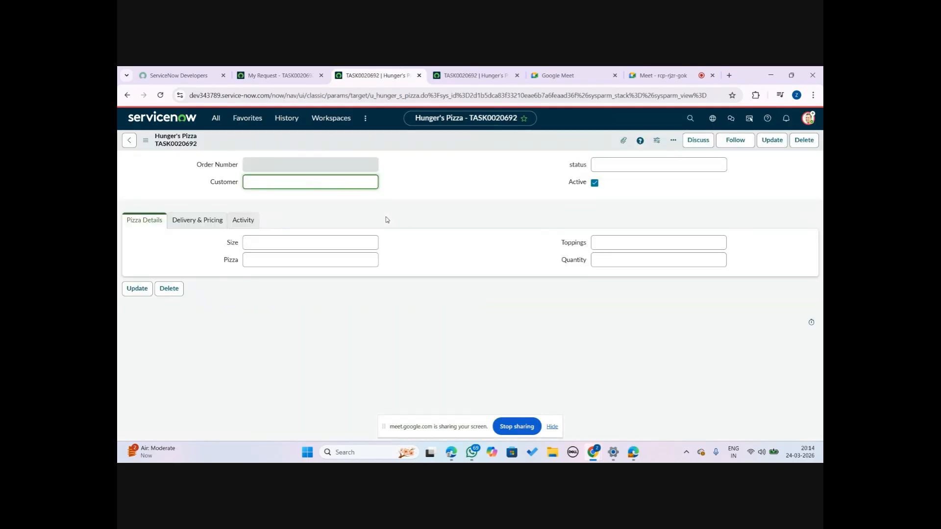
{"action": "left_click", "coordinate": [261, 95]}
{"action": "key", "text": "ctrl+v"}
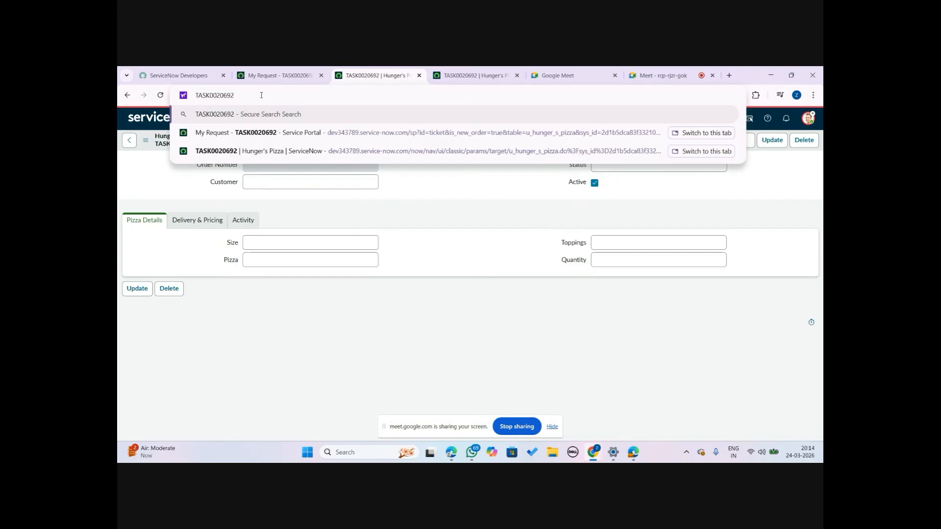
{"action": "key", "text": "ctrl+z"}
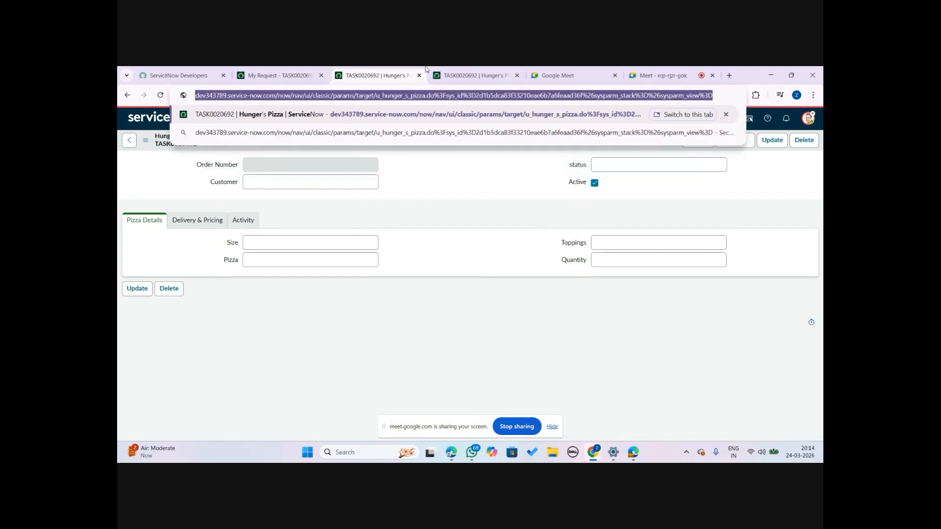
{"action": "left_click", "coordinate": [490, 73]}
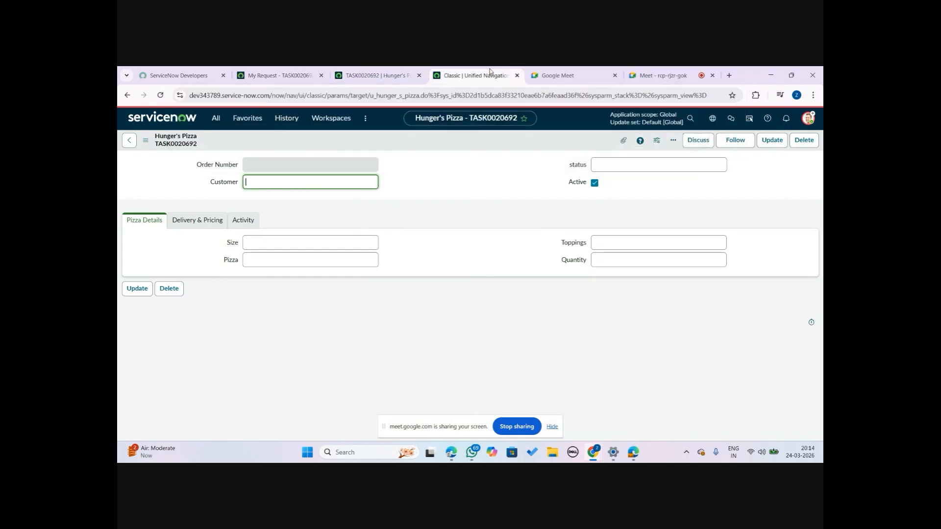
{"action": "left_click", "coordinate": [277, 75]}
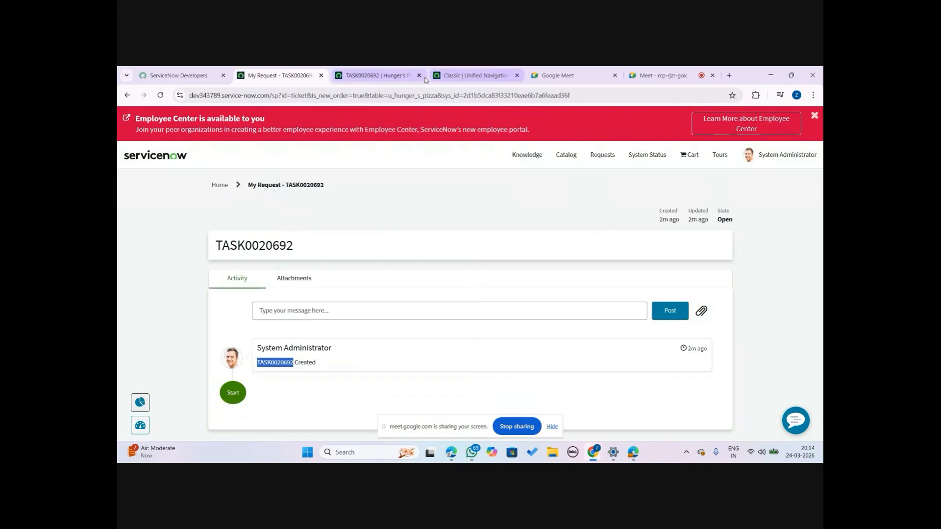
{"action": "left_click", "coordinate": [517, 76]}
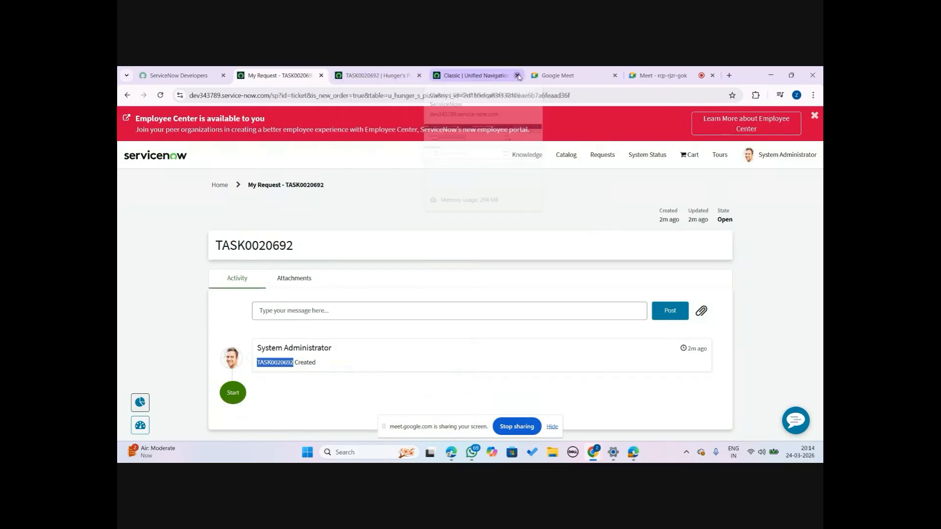
Duplicate the request tab and open the Pizza Order item from the portal catalog's recent items
{"action": "right_click", "coordinate": [290, 75]}
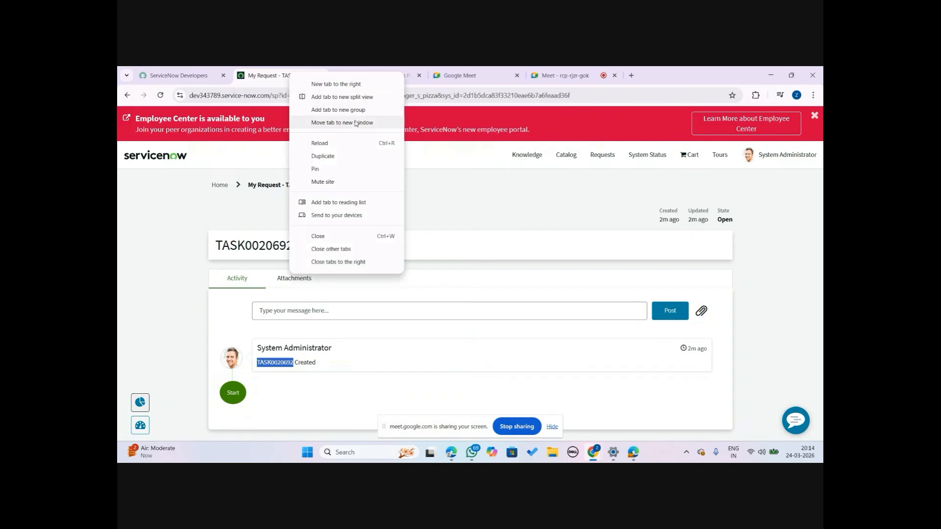
{"action": "left_click", "coordinate": [322, 156]}
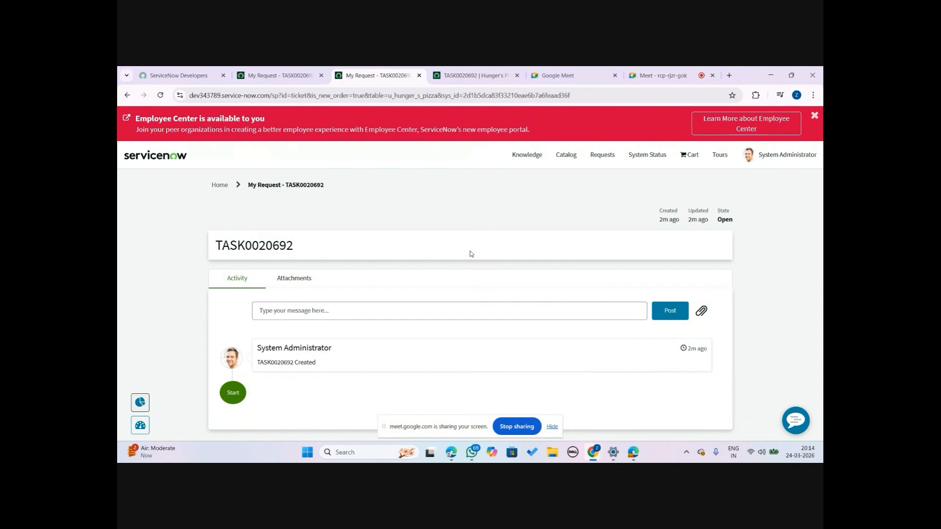
{"action": "left_click", "coordinate": [565, 156]}
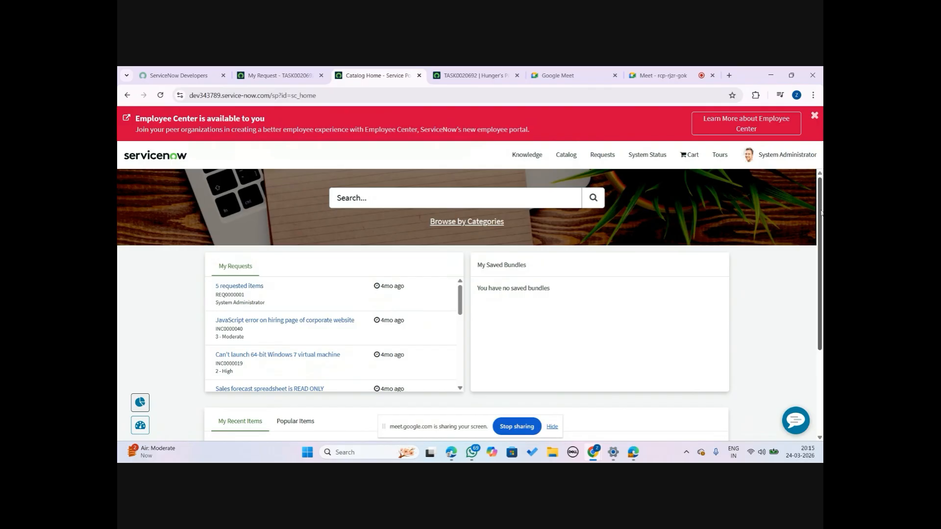
{"action": "scroll", "coordinate": [822, 210], "scroll_direction": "down", "scroll_amount": 3}
{"action": "scroll", "coordinate": [822, 213], "scroll_direction": "up", "scroll_amount": 2}
{"action": "scroll", "coordinate": [821, 216], "scroll_direction": "down", "scroll_amount": 2}
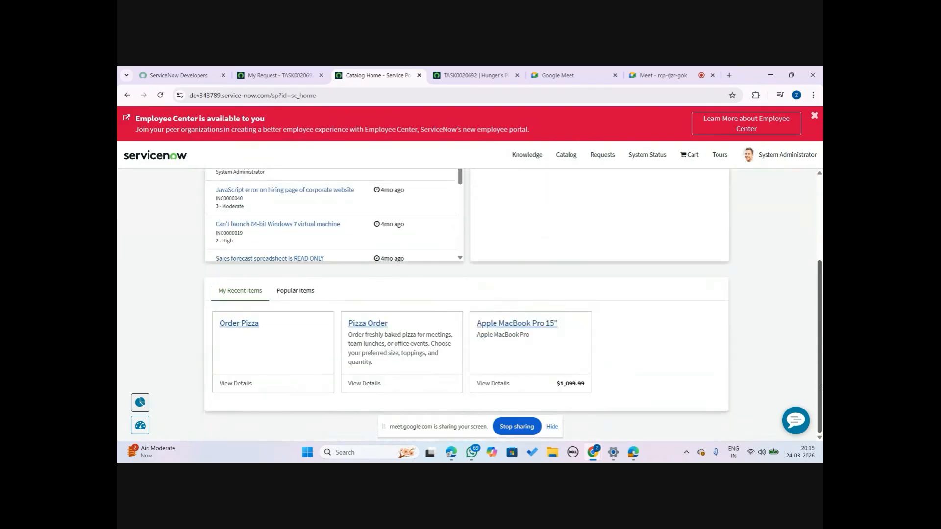
{"action": "left_click", "coordinate": [369, 325]}
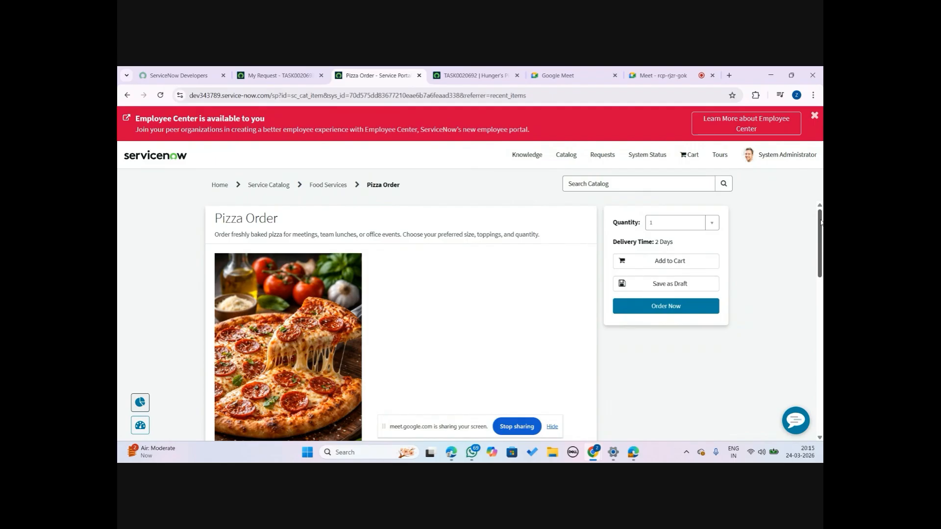
Scroll through the Pizza Order item's description and form fields
{"action": "scroll", "coordinate": [582, 433], "scroll_direction": "down", "scroll_amount": 5}
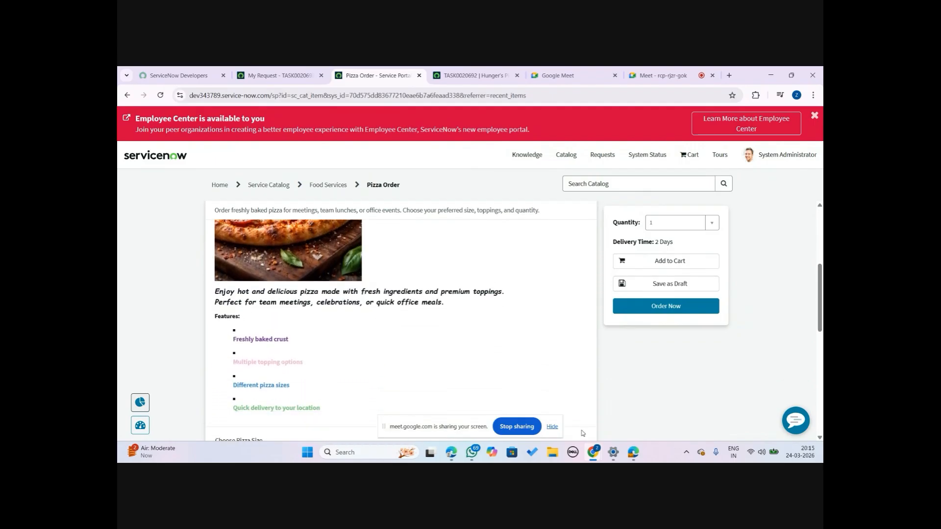
{"action": "left_click", "coordinate": [552, 427]}
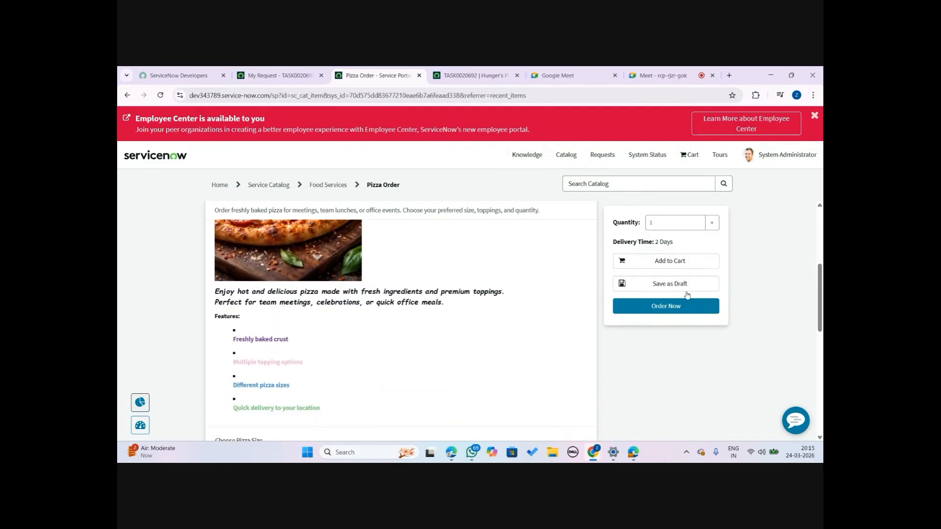
{"action": "left_click_drag", "start_coordinate": [820, 298], "coordinate": [819, 242]}
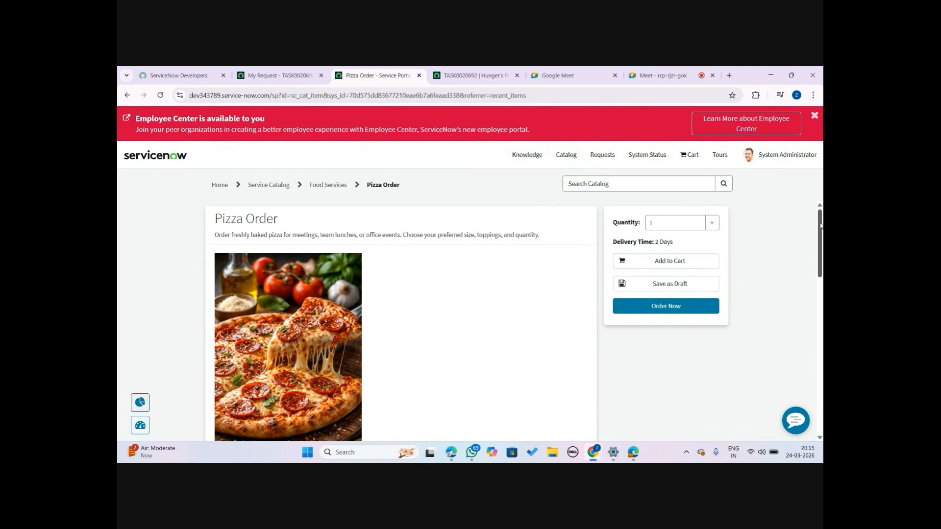
{"action": "left_click_drag", "start_coordinate": [820, 225], "coordinate": [821, 338]}
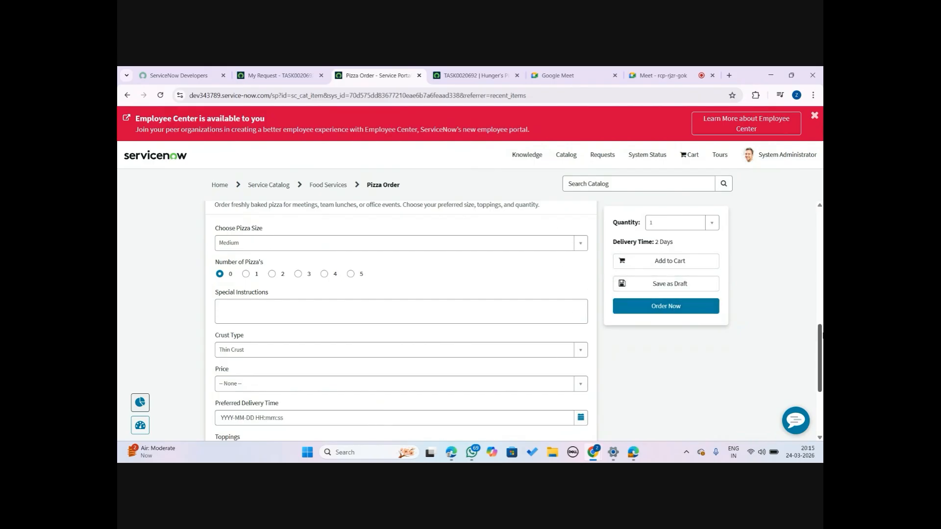
{"action": "scroll", "coordinate": [820, 358], "scroll_direction": "down", "scroll_amount": 3}
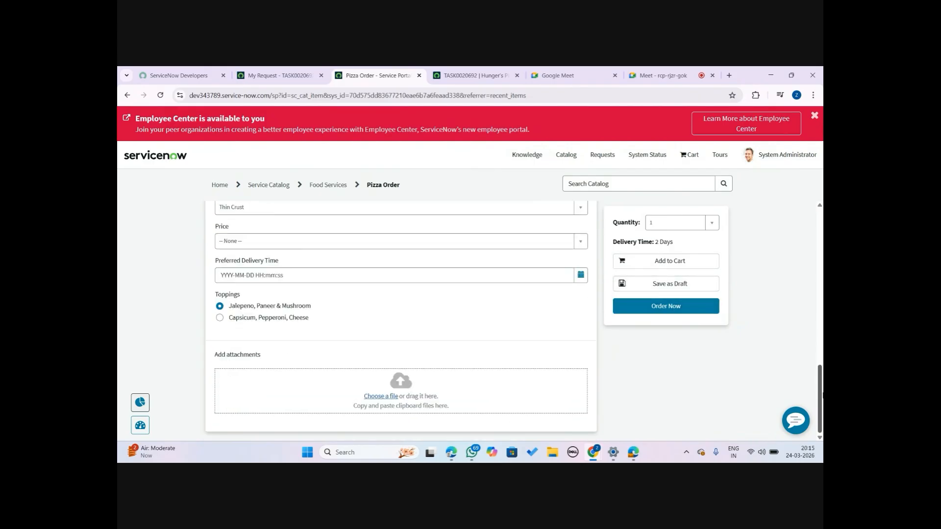
Move the Hunger's Pizza record tab beside the original request tab and return to the Pizza Order tab
{"action": "left_click", "coordinate": [457, 72]}
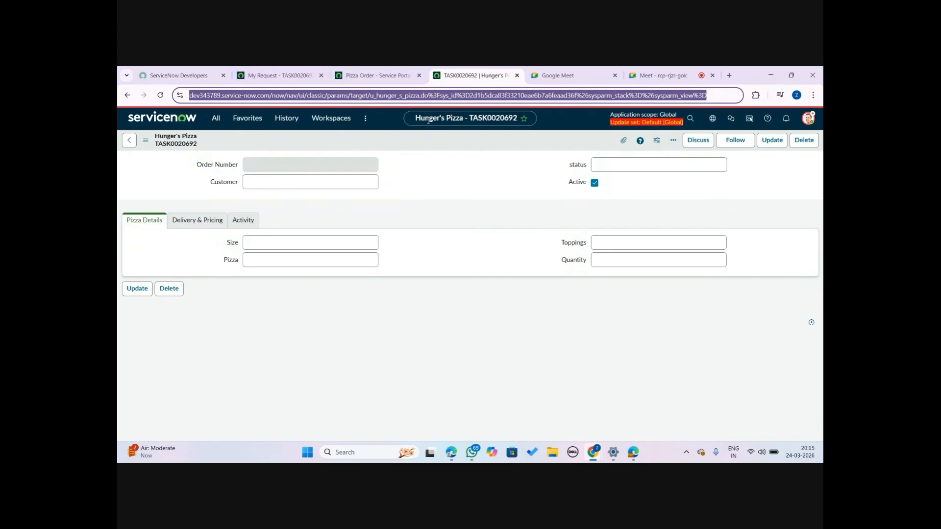
{"action": "left_click", "coordinate": [313, 71]}
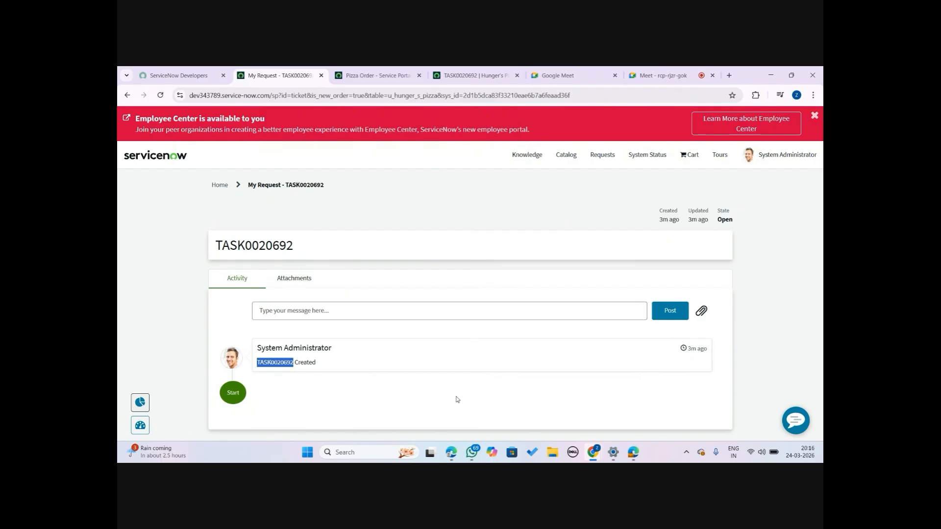
{"action": "left_click", "coordinate": [392, 72]}
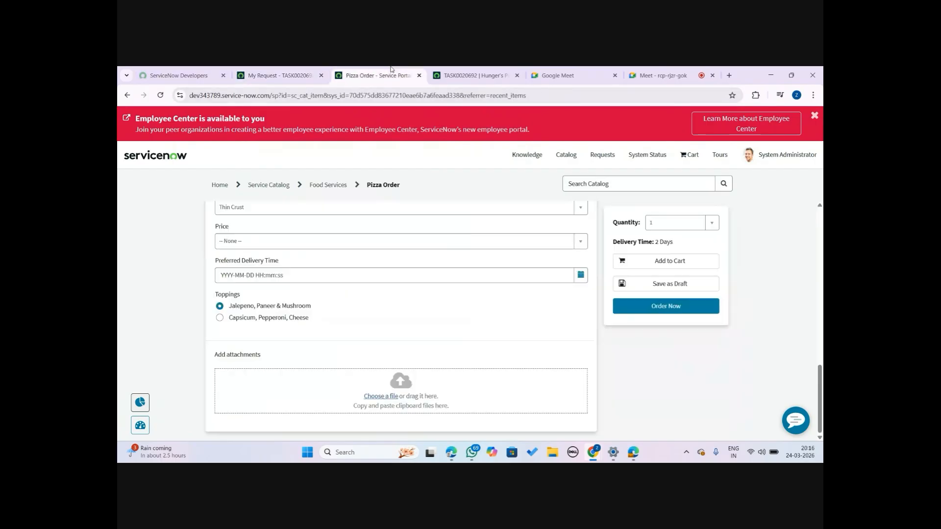
{"action": "left_click", "coordinate": [457, 71]}
{"action": "left_click_drag", "start_coordinate": [475, 70], "coordinate": [396, 69]}
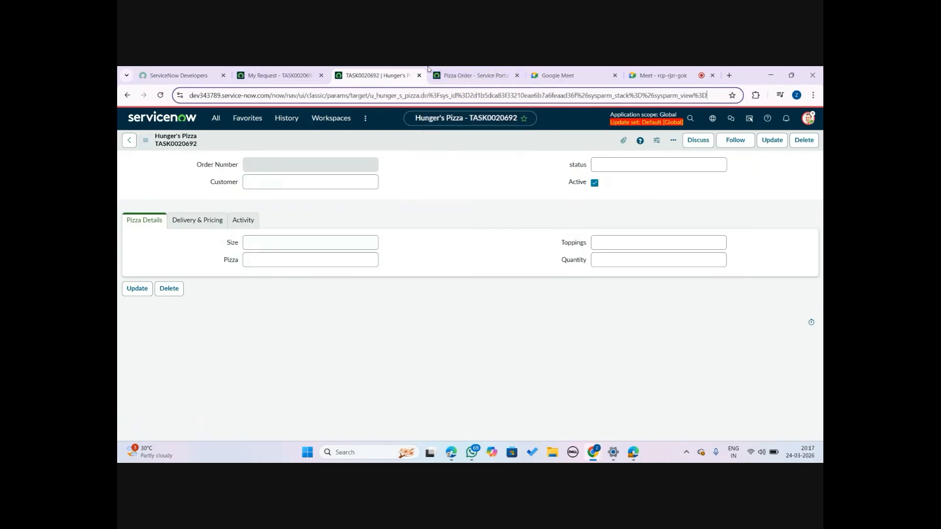
{"action": "left_click", "coordinate": [443, 73]}
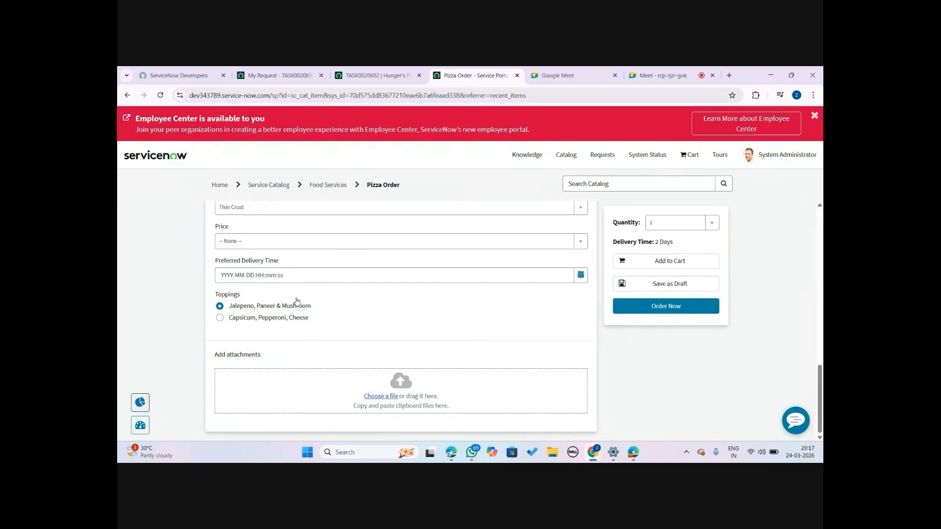
Open the Order Pizza record producer from the portal catalog's recent items
{"action": "left_click", "coordinate": [569, 154]}
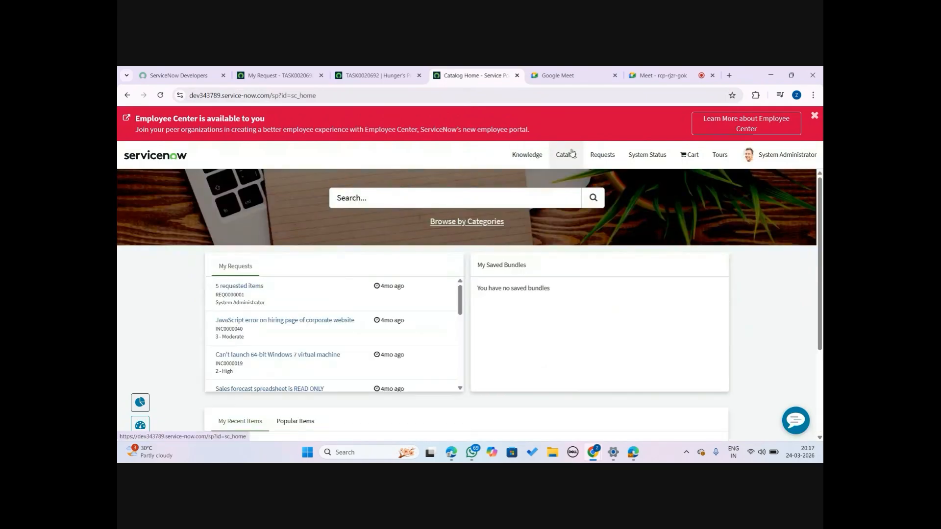
{"action": "left_click", "coordinate": [611, 156]}
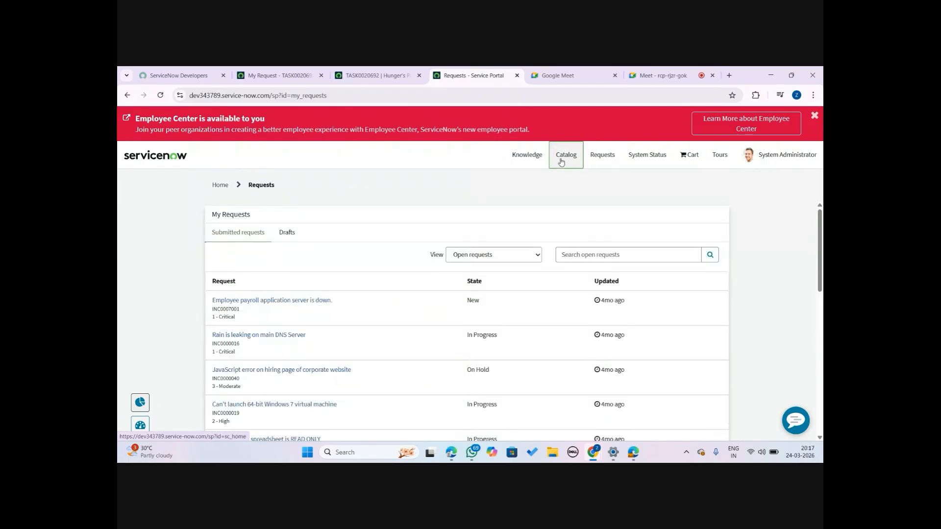
{"action": "left_click", "coordinate": [561, 162]}
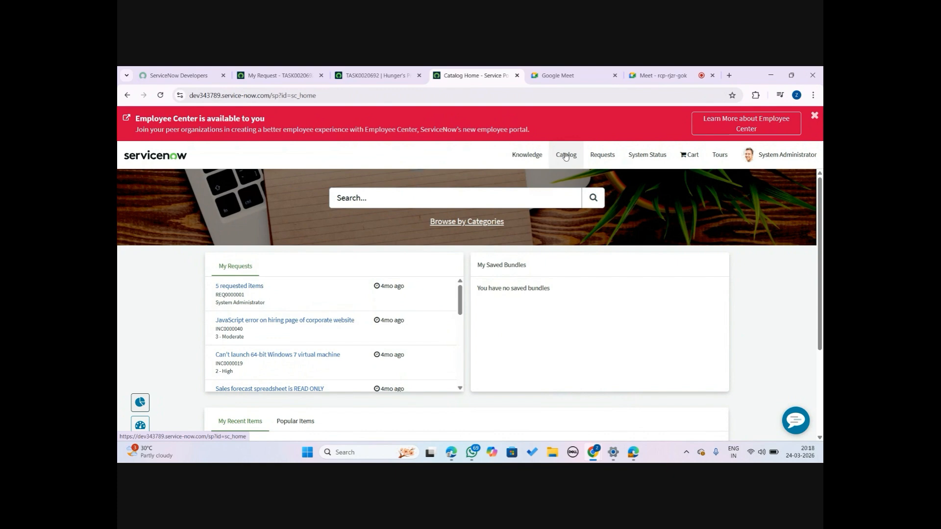
{"action": "left_click", "coordinate": [379, 69]}
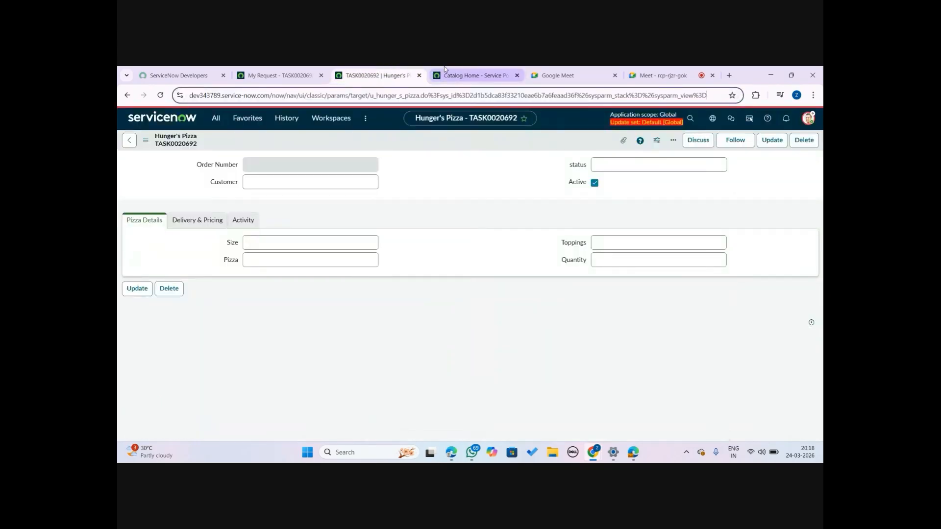
{"action": "left_click", "coordinate": [474, 73]}
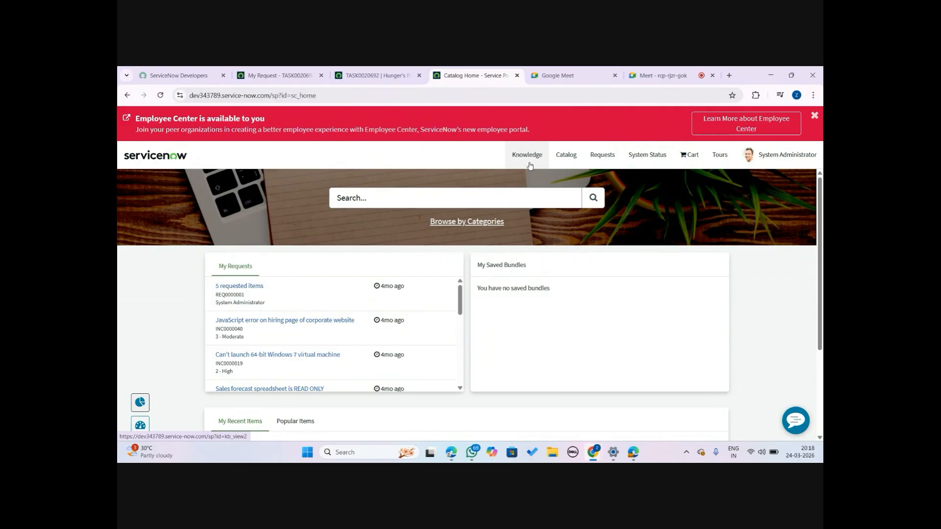
{"action": "left_click_drag", "start_coordinate": [819, 199], "coordinate": [821, 280]}
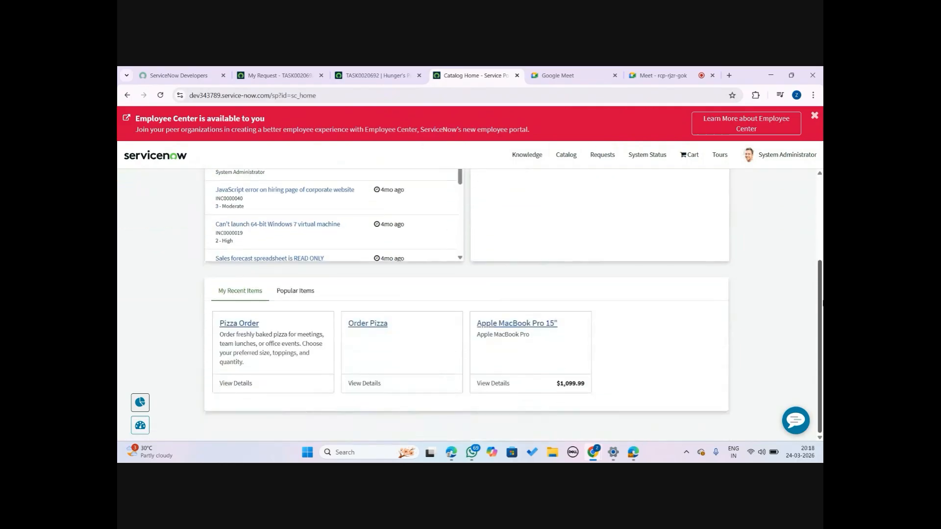
{"action": "left_click", "coordinate": [371, 327]}
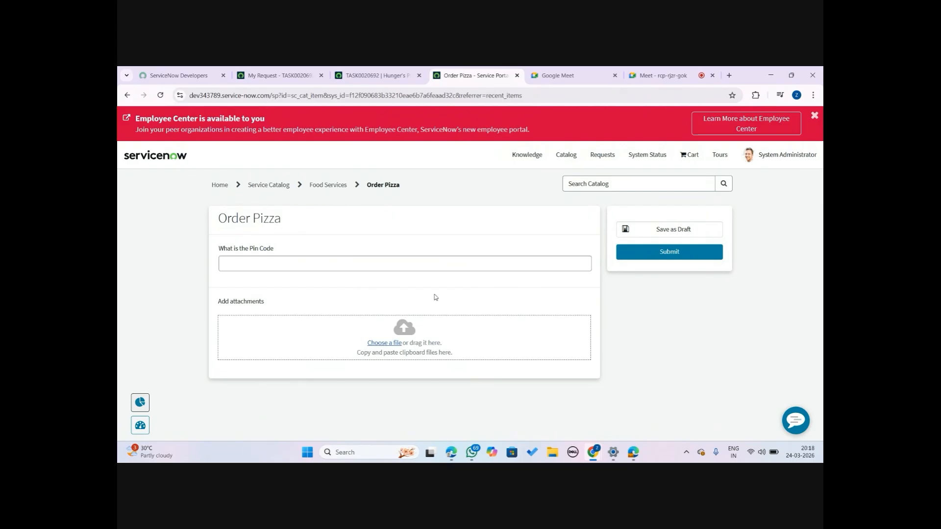
{"action": "left_click", "coordinate": [356, 70]}
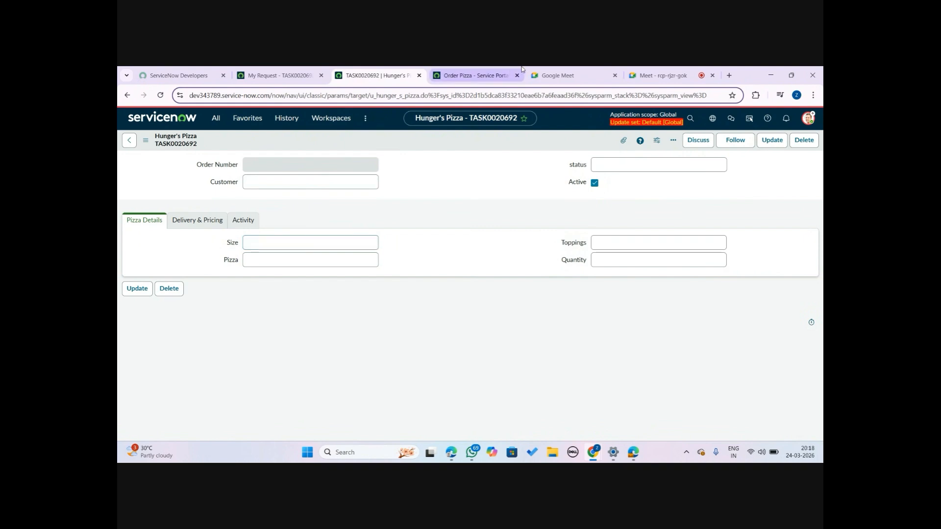
{"action": "left_click", "coordinate": [447, 75]}
{"action": "left_click", "coordinate": [372, 72]}
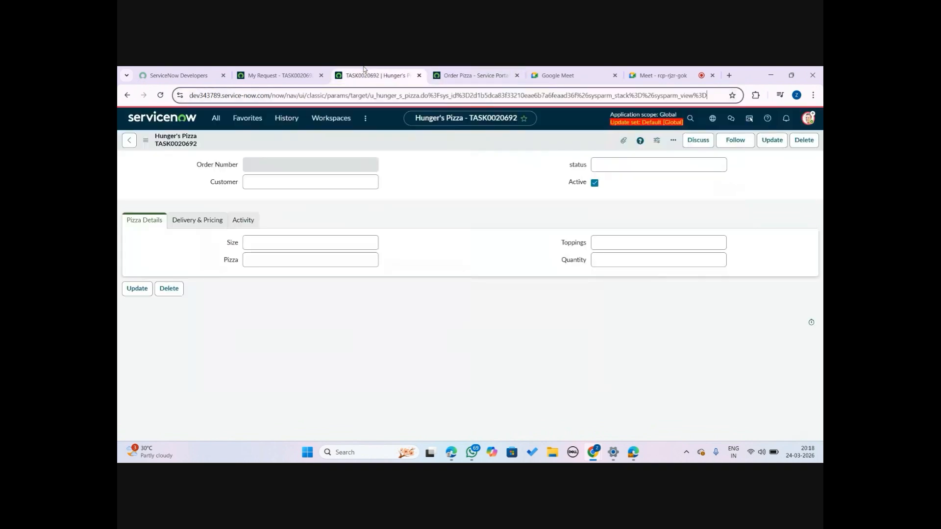
{"action": "left_click", "coordinate": [294, 71]}
{"action": "left_click", "coordinate": [366, 70]}
Filter the navigator for record and open the Catalog Definitions - My Record Producers favorite
{"action": "left_click", "coordinate": [222, 126]}
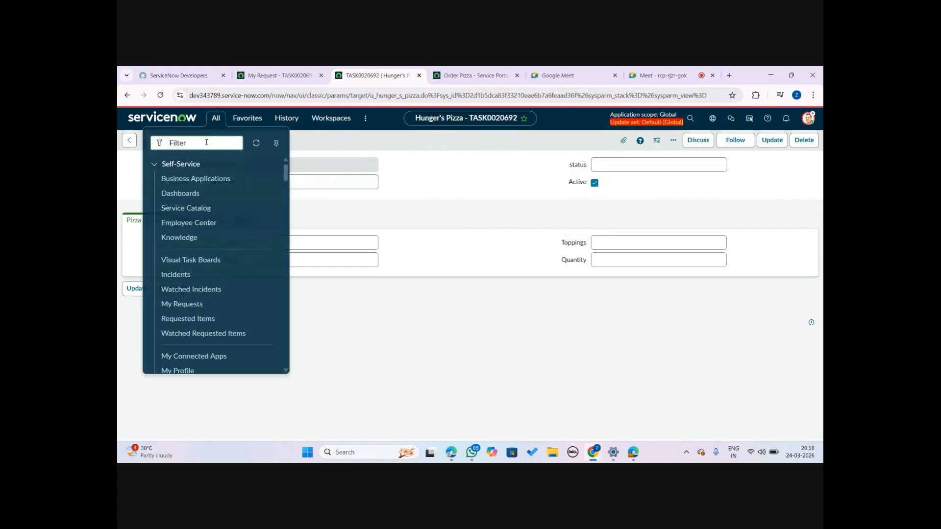
{"action": "type", "text": "record"}
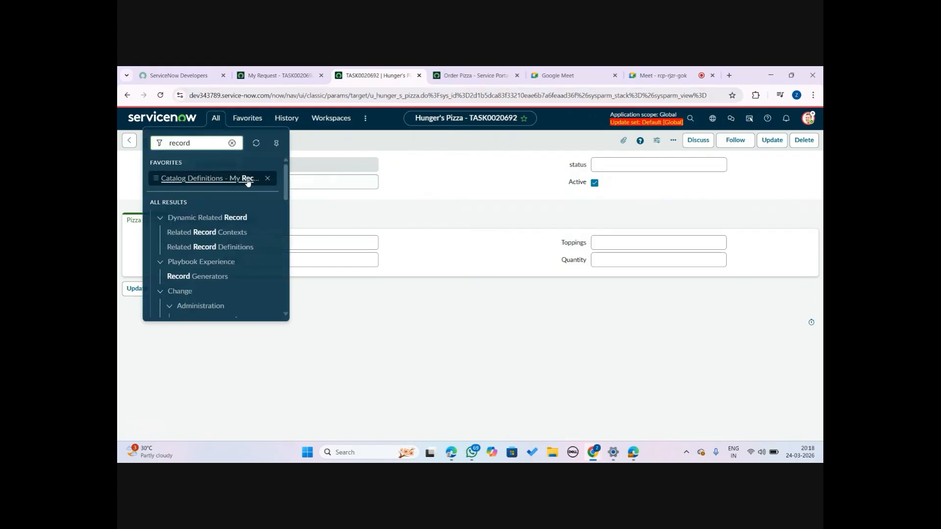
{"action": "left_click", "coordinate": [247, 179]}
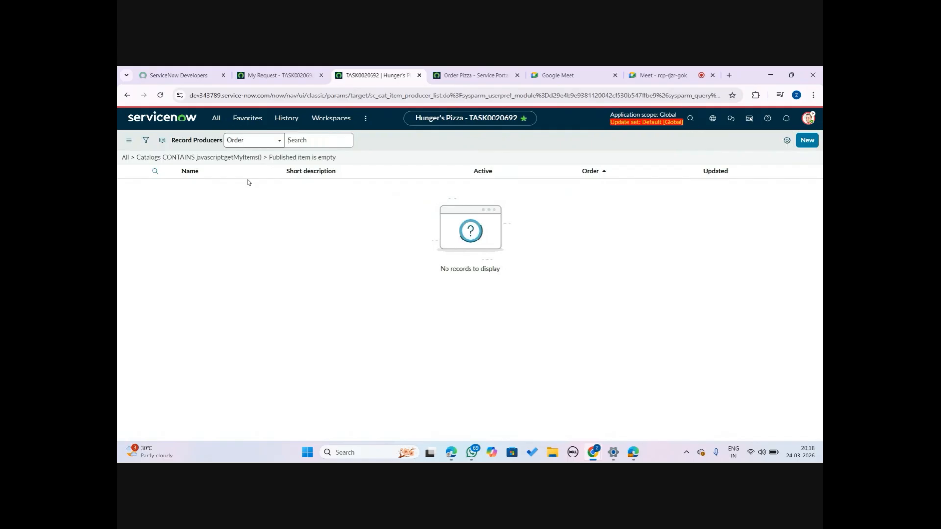
Search the record producers list by name for order pizza
{"action": "left_click", "coordinate": [245, 189]}
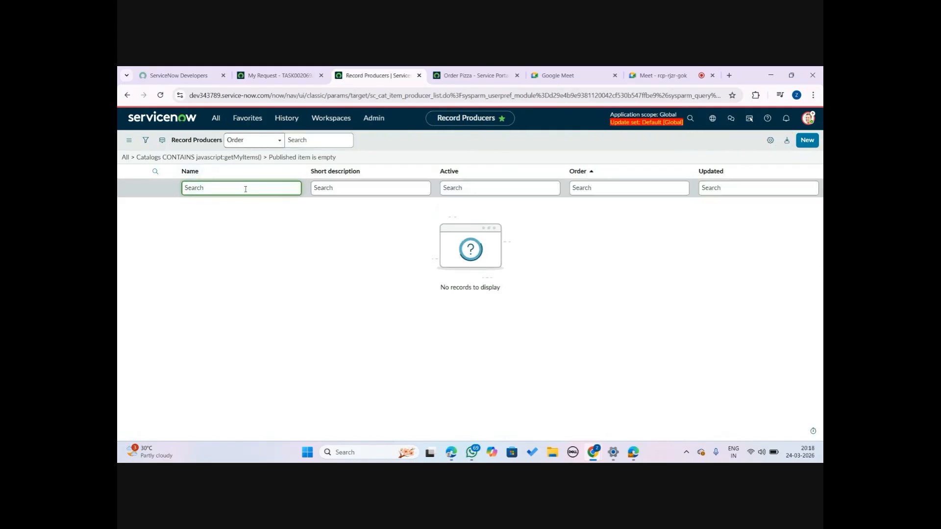
{"action": "type", "text": "order pizza"}
{"action": "key", "text": "Return"}
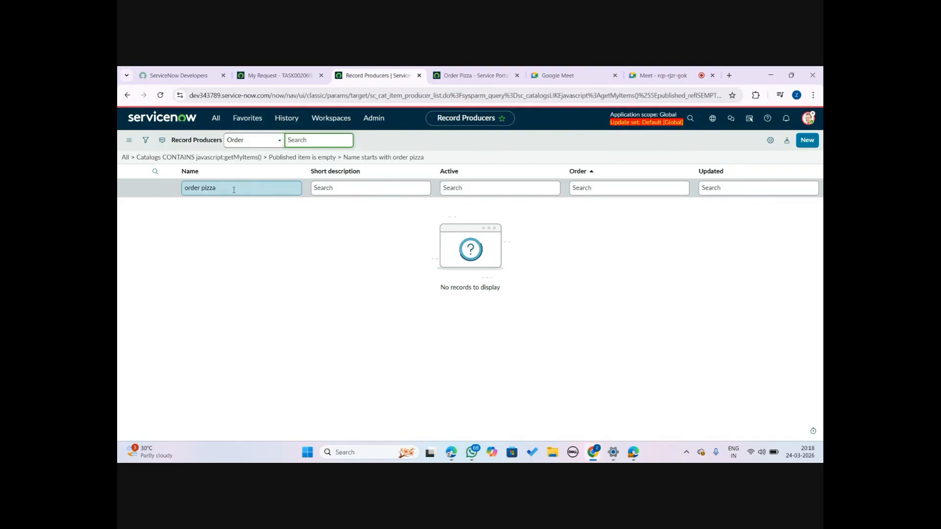
Remove all filter conditions from the record producers list and run the query
{"action": "left_click", "coordinate": [280, 141]}
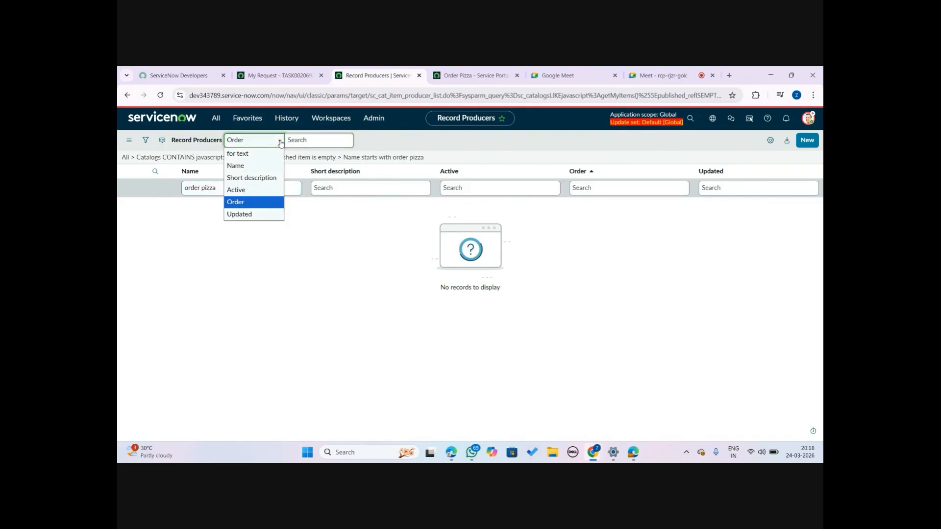
{"action": "left_click", "coordinate": [146, 140]}
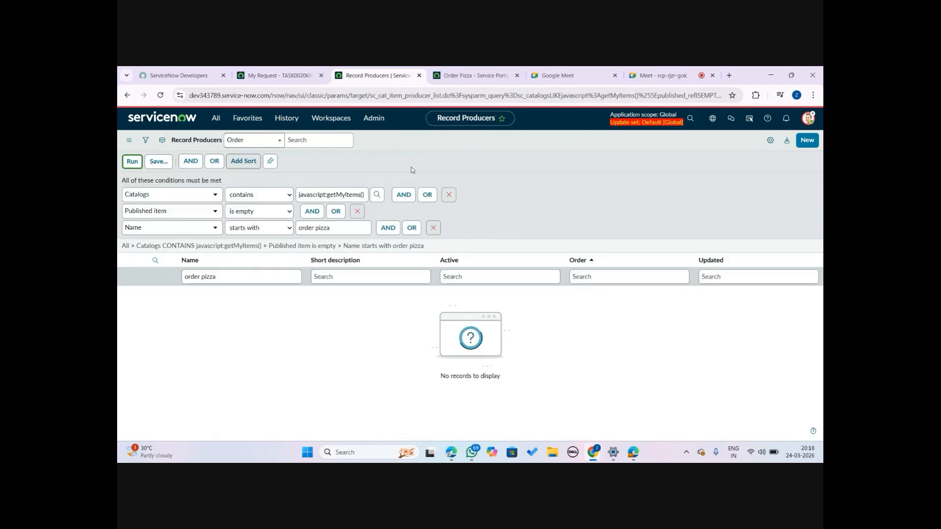
{"action": "left_click", "coordinate": [446, 193]}
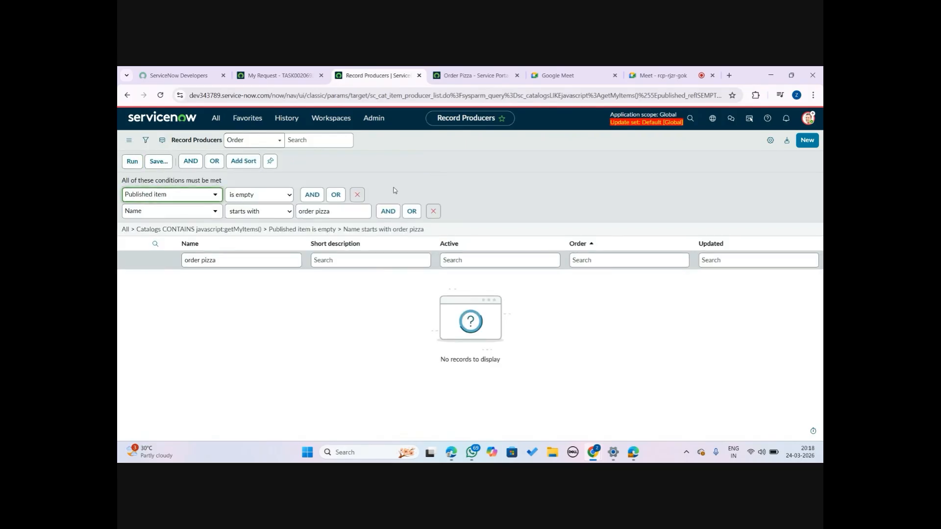
{"action": "left_click", "coordinate": [357, 195]}
{"action": "left_click", "coordinate": [434, 183]}
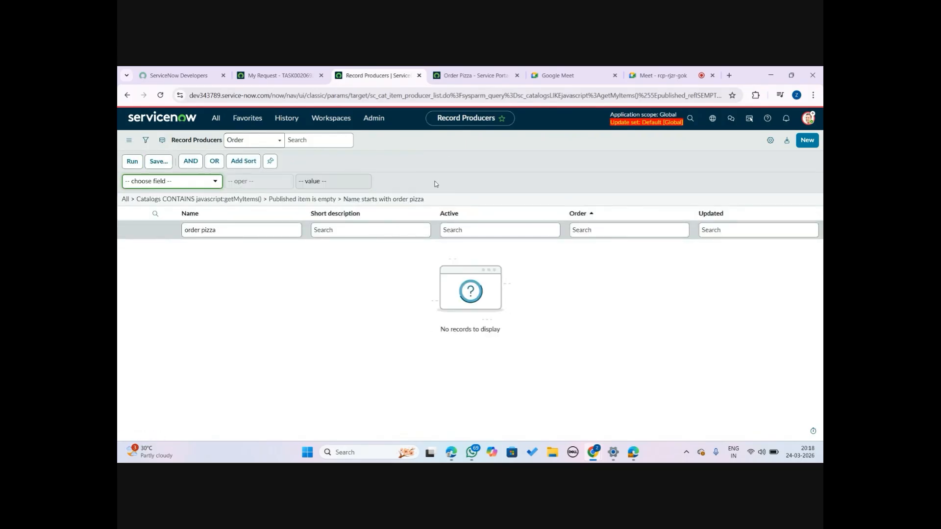
{"action": "left_click", "coordinate": [132, 161]}
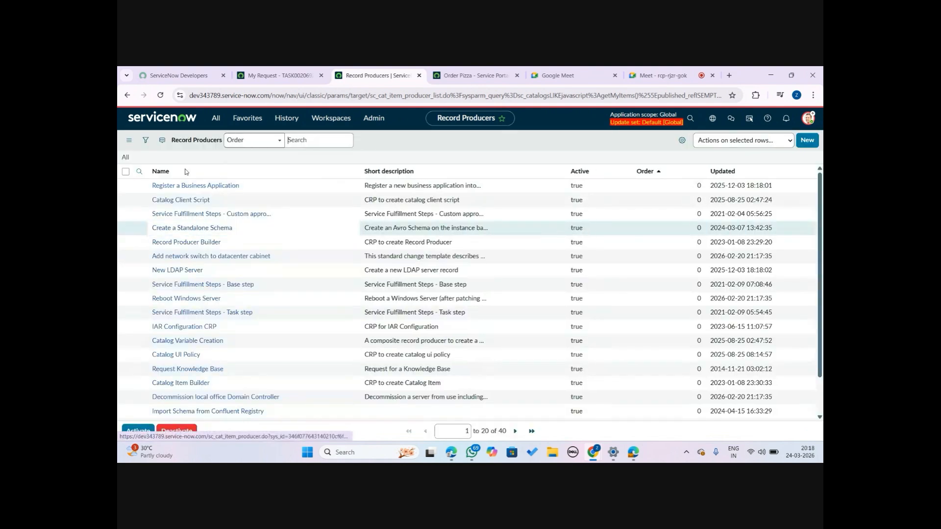
Search the record producers list by name for order pizza and open the Order Pizza record producer
{"action": "left_click", "coordinate": [216, 191]}
{"action": "type", "text": "o"}
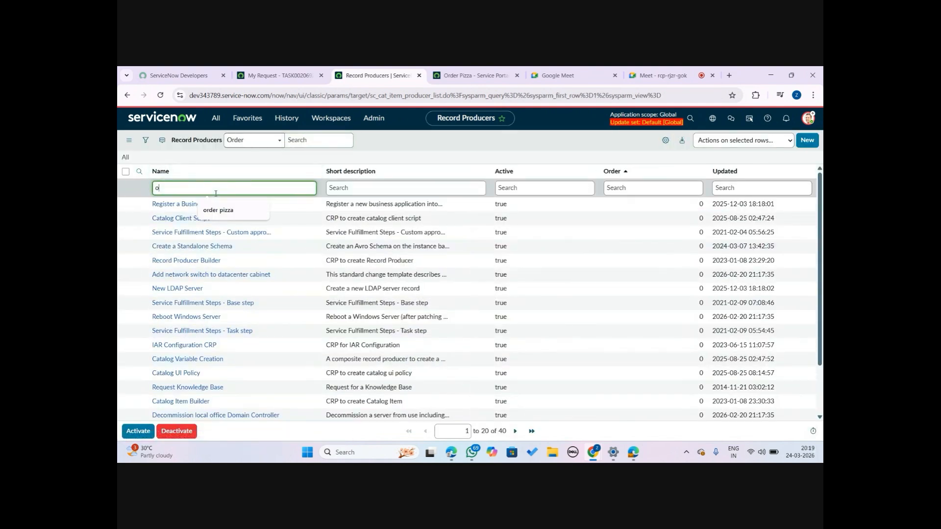
{"action": "type", "text": "rder pizza"}
{"action": "key", "text": "Return"}
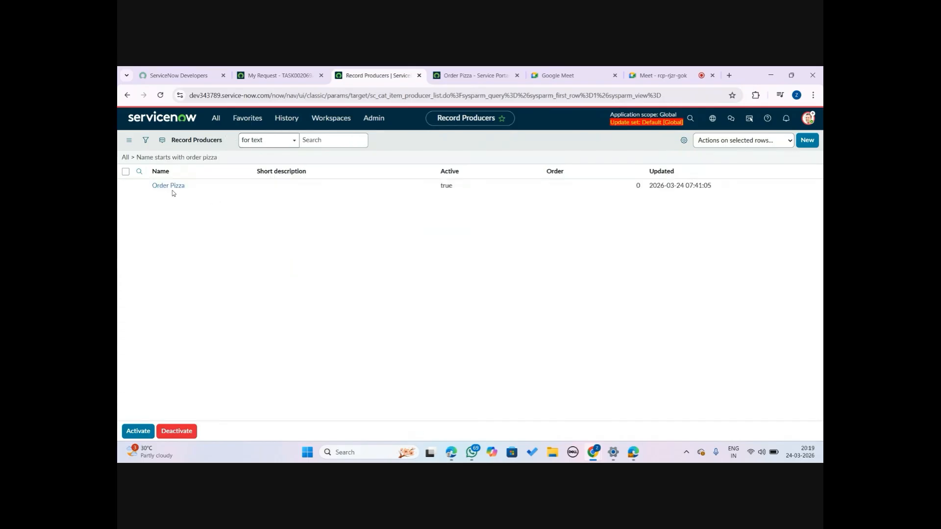
{"action": "left_click", "coordinate": [178, 205]}
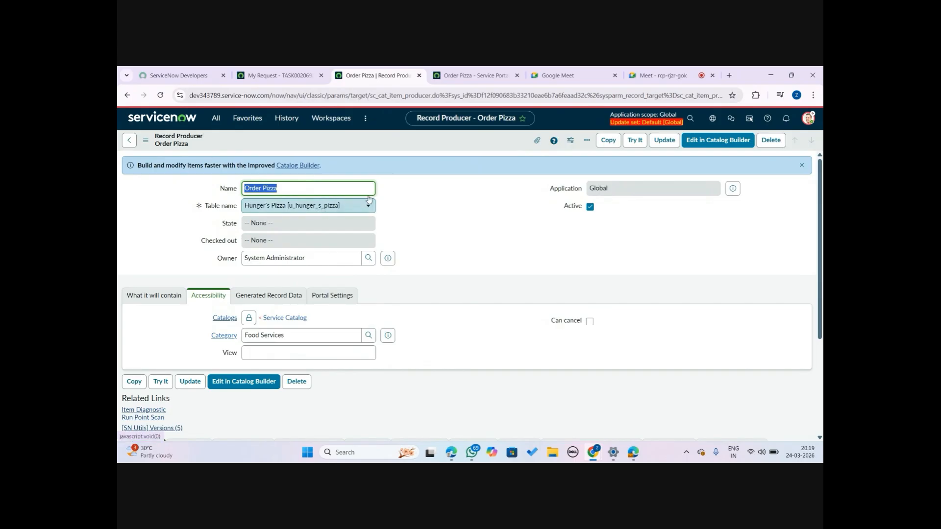
Compare the record producer form, the portal Order Pizza page and the submitted request, then review the producer's Variables list
{"action": "left_click", "coordinate": [478, 71]}
{"action": "left_click", "coordinate": [237, 71]}
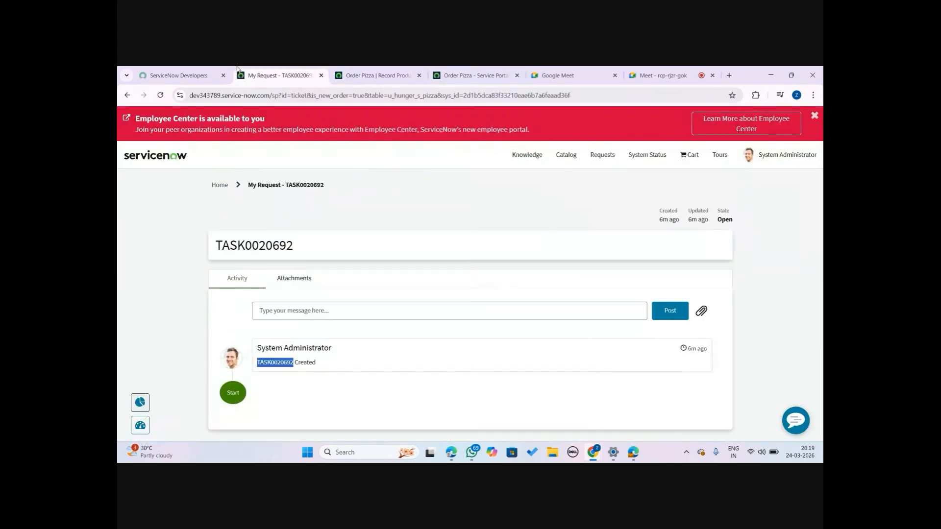
{"action": "left_click", "coordinate": [377, 76]}
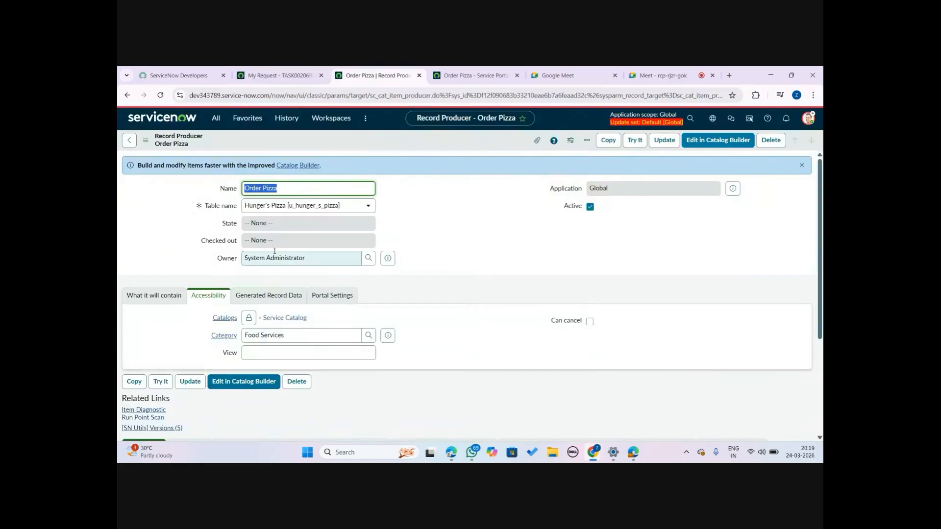
{"action": "left_click", "coordinate": [497, 71]}
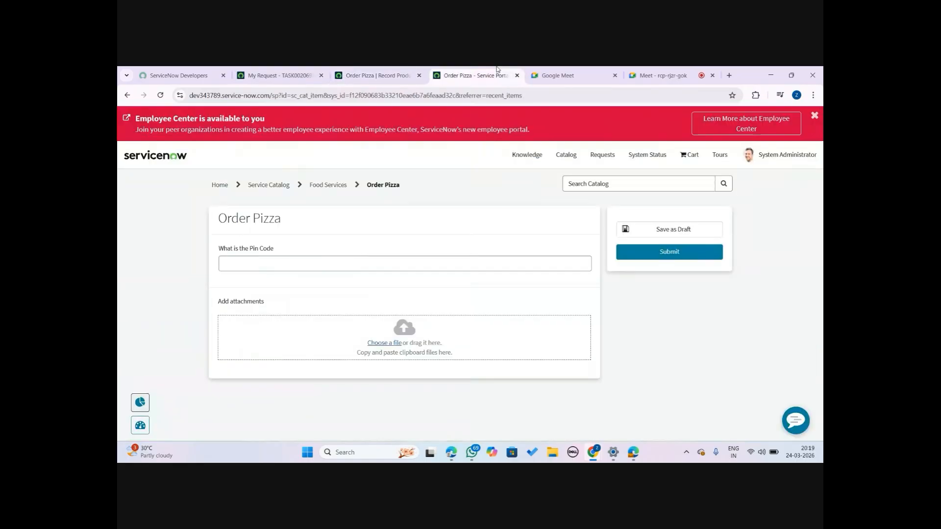
{"action": "left_click", "coordinate": [363, 71]}
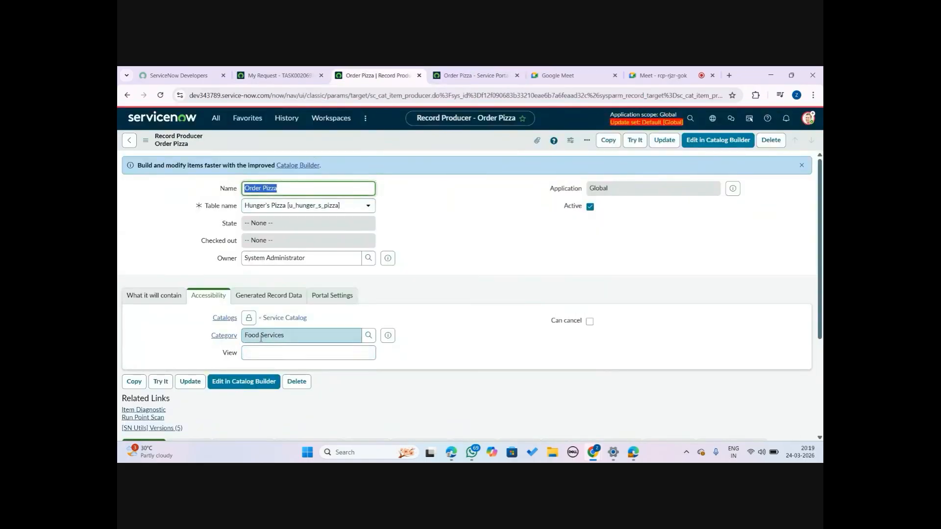
{"action": "left_click", "coordinate": [451, 71]}
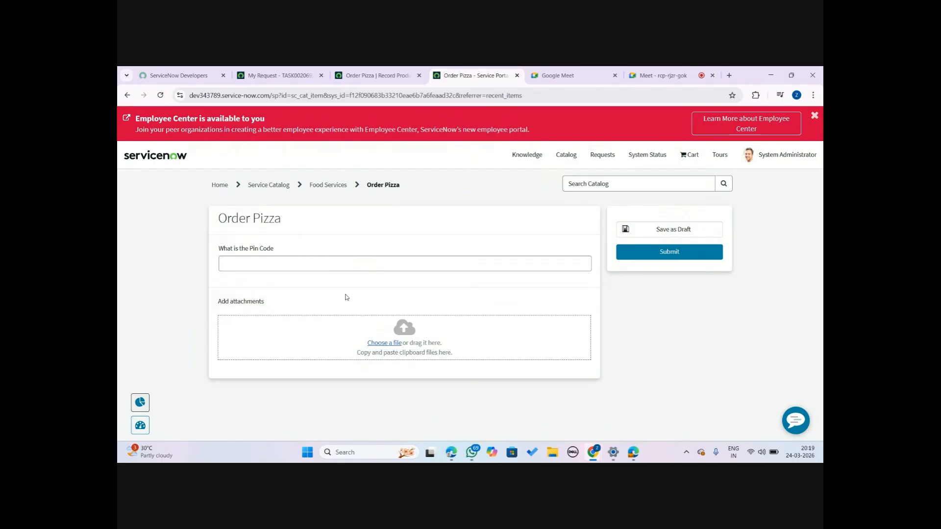
{"action": "left_click", "coordinate": [278, 75]}
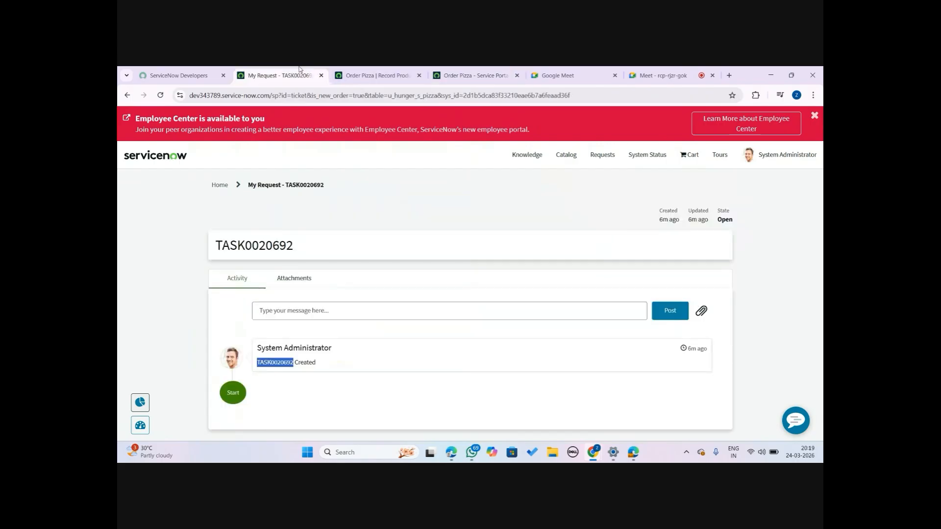
{"action": "left_click", "coordinate": [373, 75]}
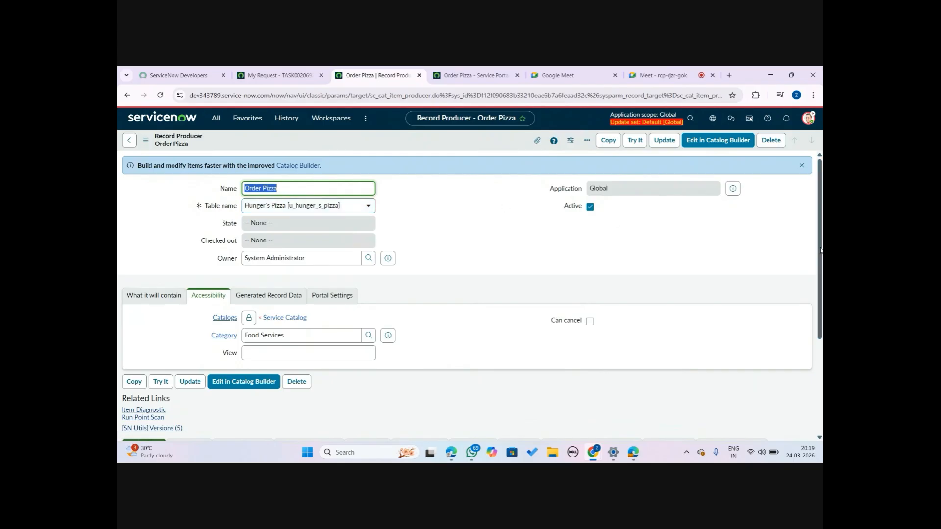
{"action": "left_click_drag", "start_coordinate": [821, 250], "coordinate": [821, 351]}
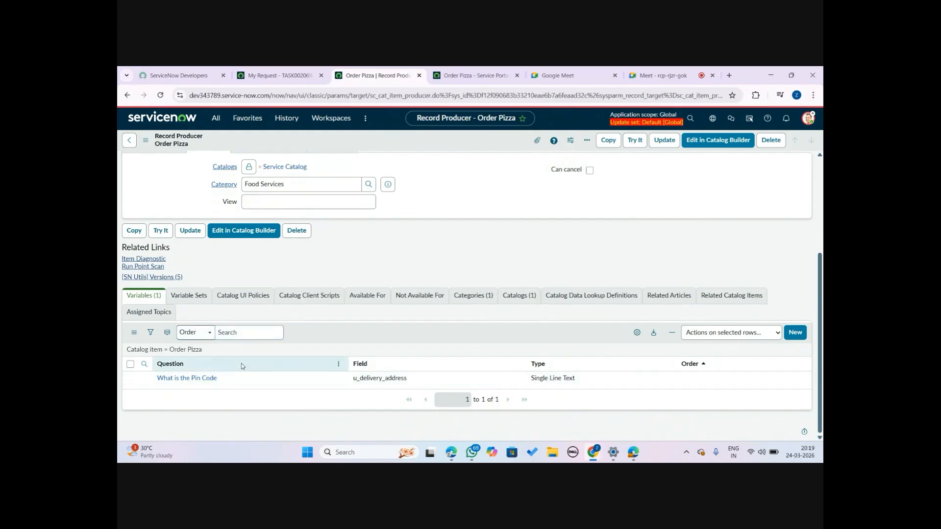
Open the developer instance from the ServiceNow Developers site in a new tab
{"action": "left_click", "coordinate": [236, 77]}
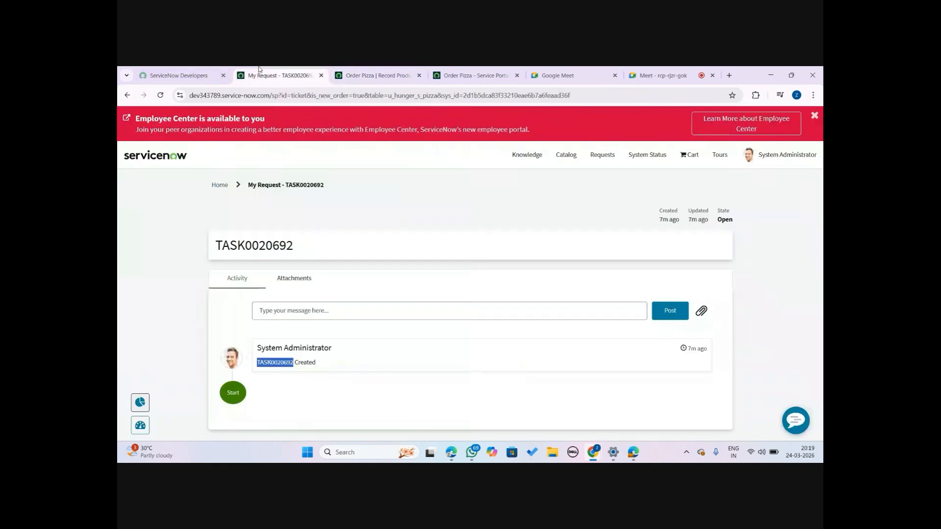
{"action": "left_click", "coordinate": [197, 75]}
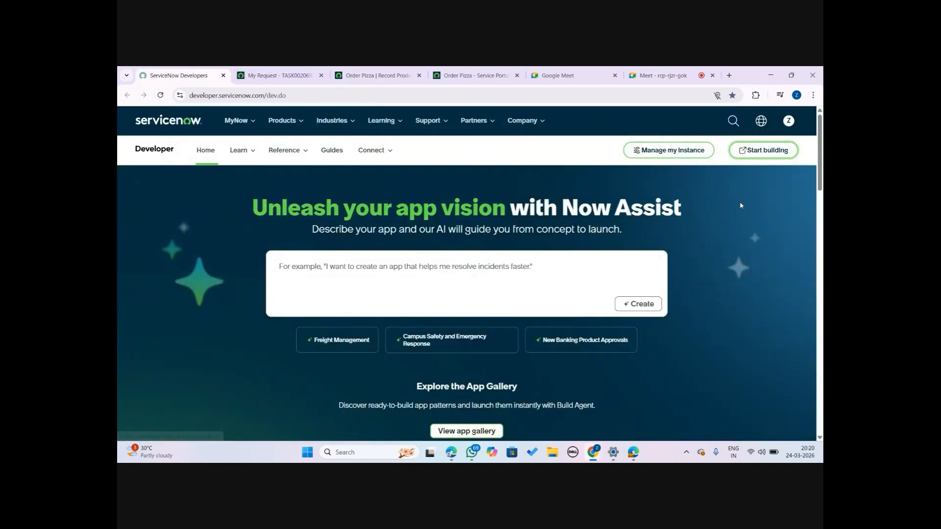
{"action": "left_click", "coordinate": [760, 148]}
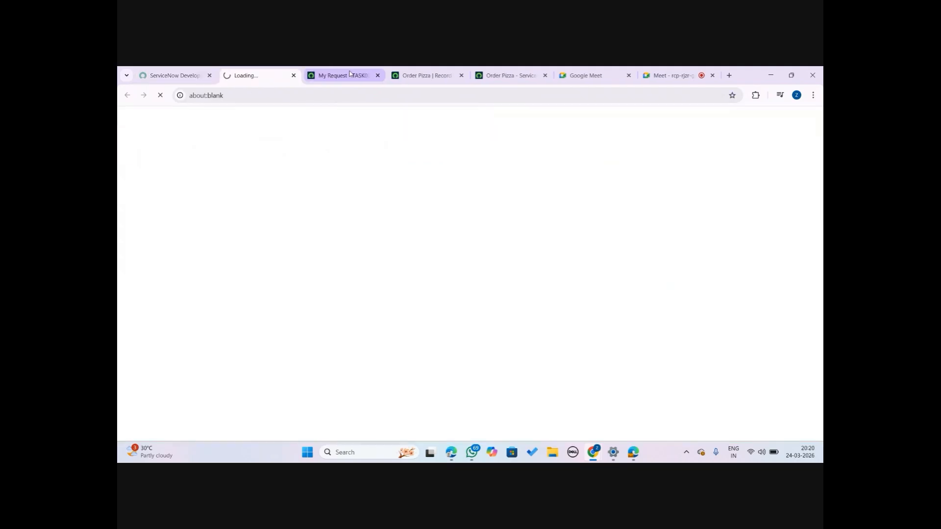
{"action": "left_click", "coordinate": [378, 75]}
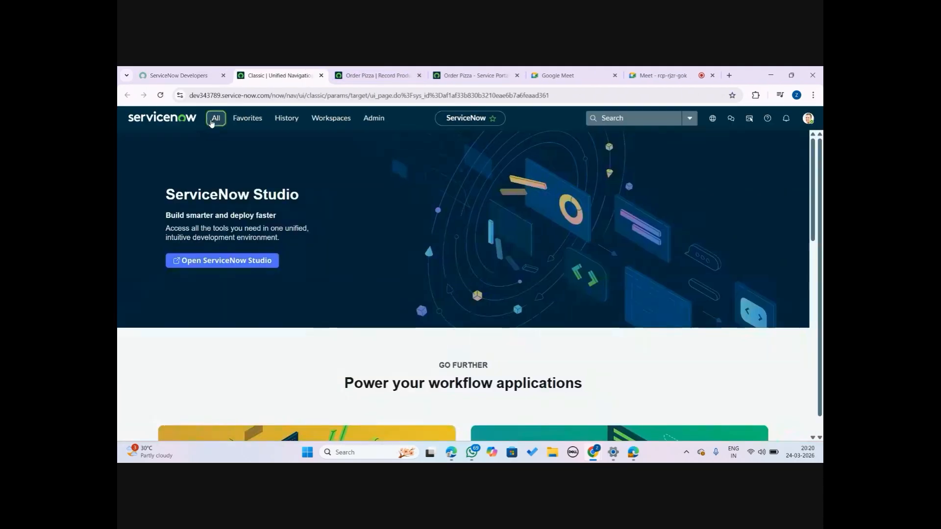
{"action": "left_click", "coordinate": [216, 118]}
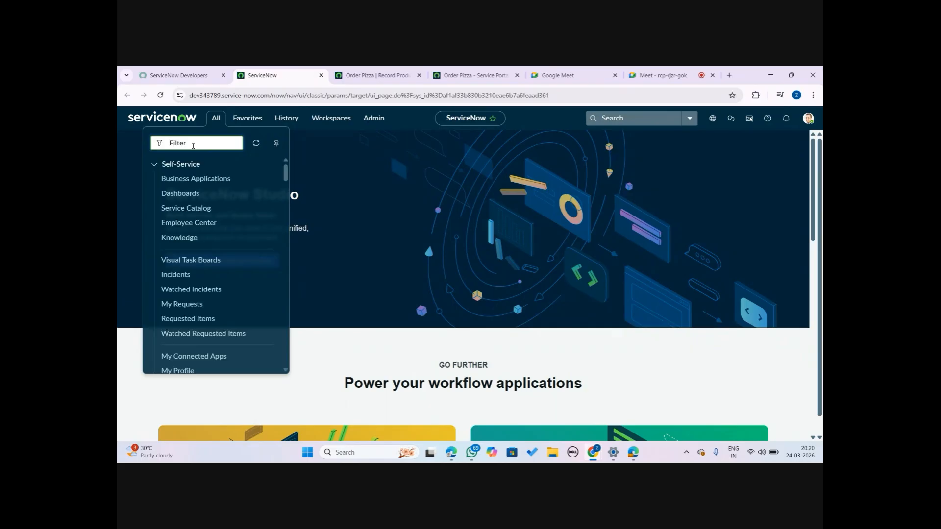
{"action": "type", "text": "hunger"}
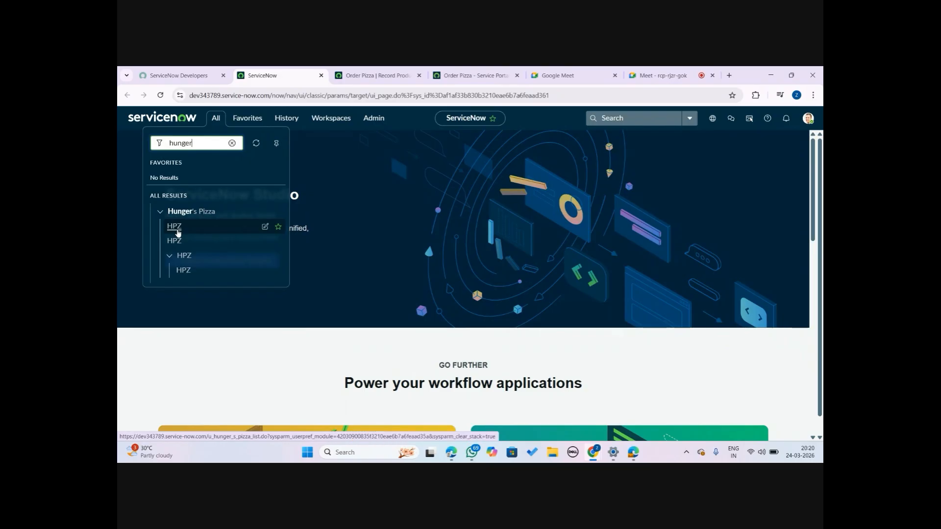
{"action": "left_click", "coordinate": [401, 70]}
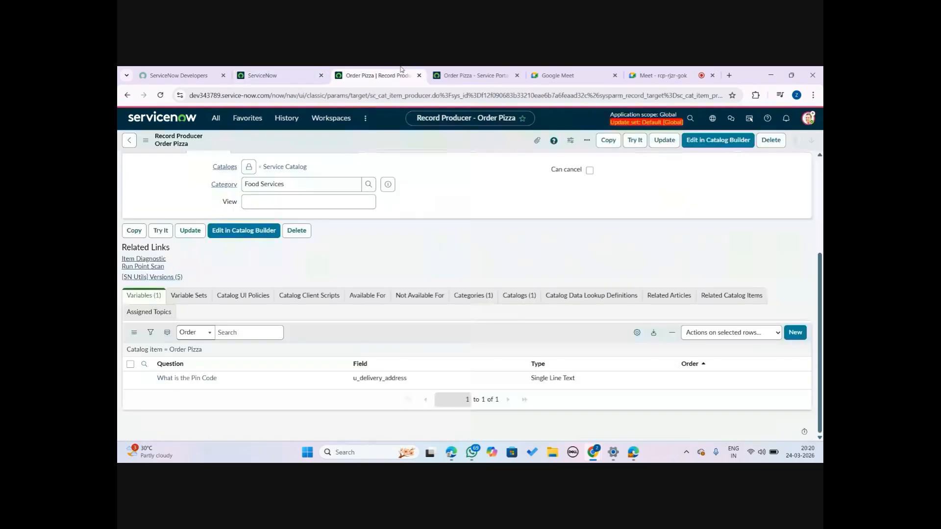
{"action": "left_click", "coordinate": [487, 71]}
{"action": "left_click", "coordinate": [249, 72]}
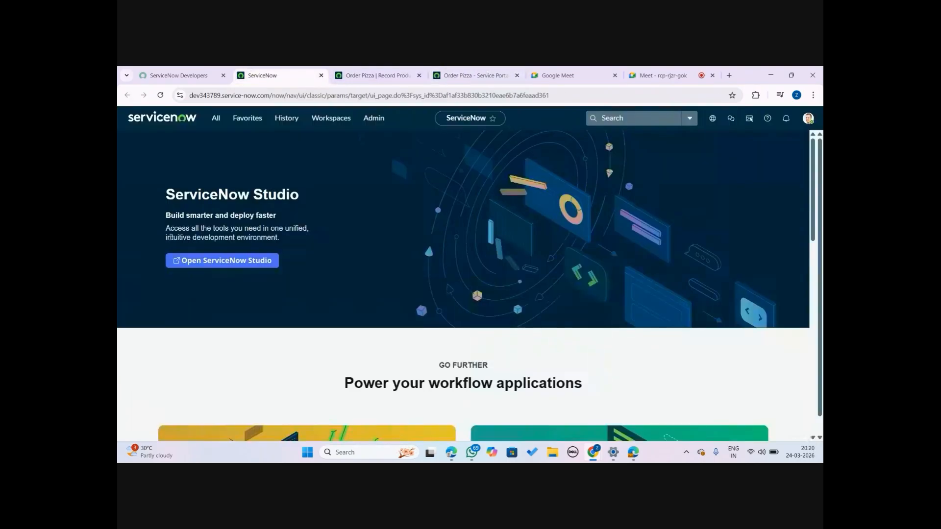
Filter the navigator for hunger and open the Hunger's Pizza HPZ list
{"action": "left_click", "coordinate": [212, 118]}
{"action": "type", "text": "hunger"}
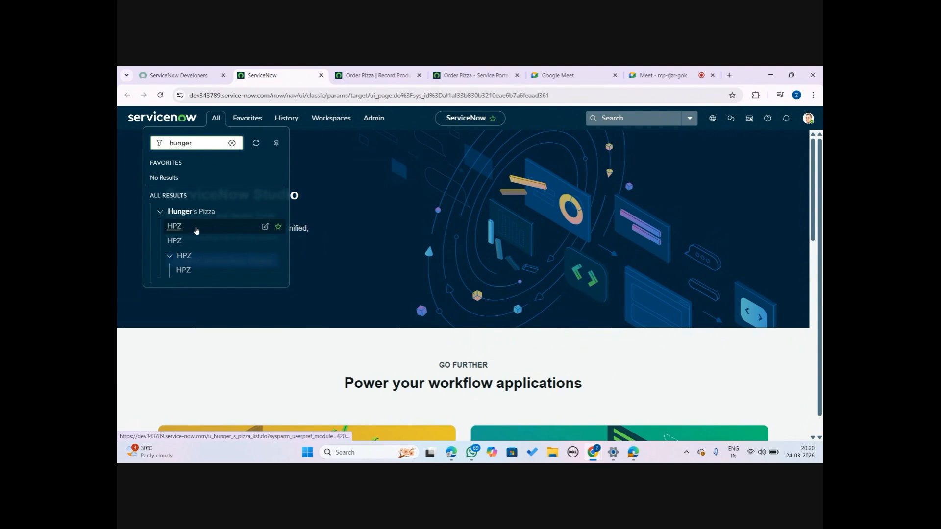
{"action": "left_click", "coordinate": [191, 233]}
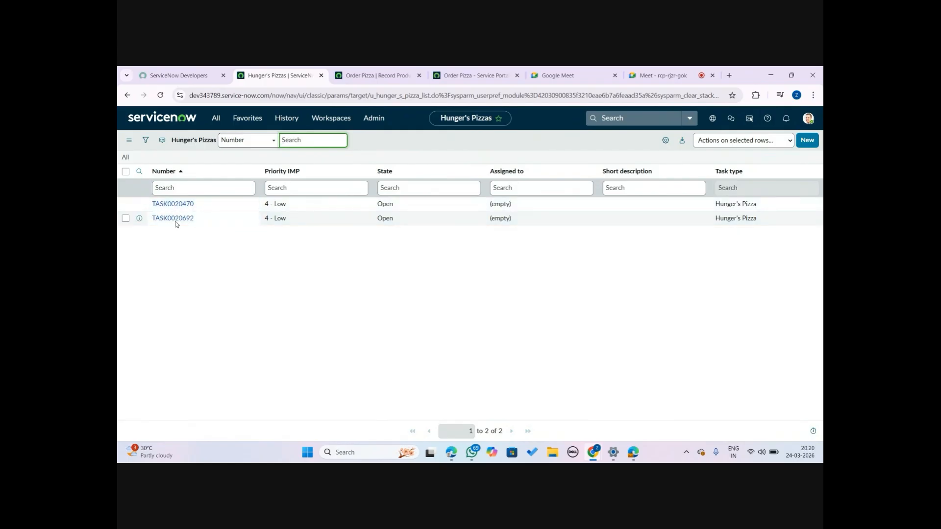
Open the recently submitted Hunger's Pizza record and inspect its Delivery & Pricing and Pizza Details tabs
{"action": "left_click", "coordinate": [199, 225]}
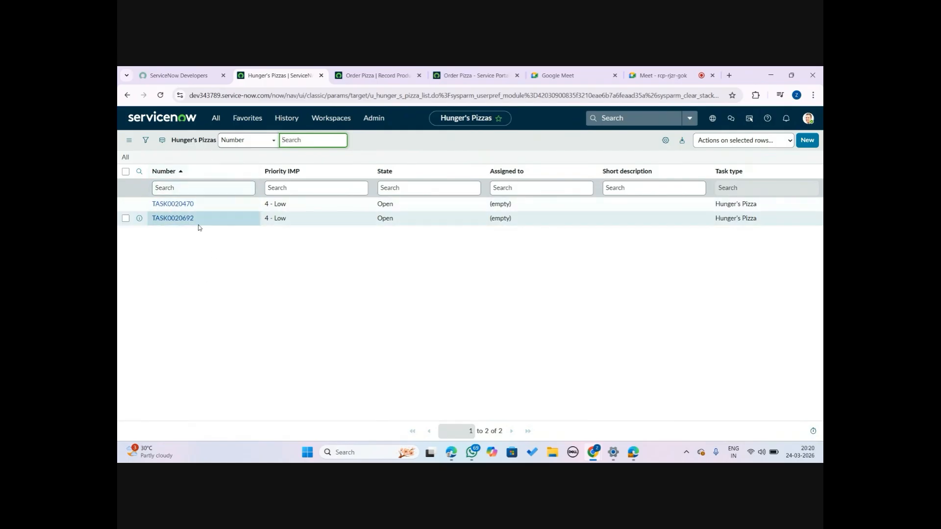
{"action": "left_click", "coordinate": [184, 220]}
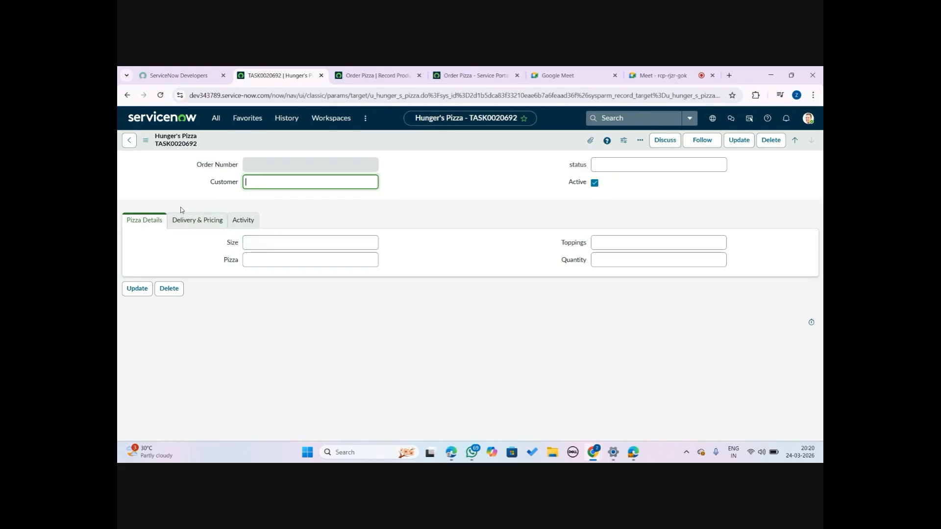
{"action": "left_click", "coordinate": [196, 220]}
{"action": "left_click", "coordinate": [136, 221]}
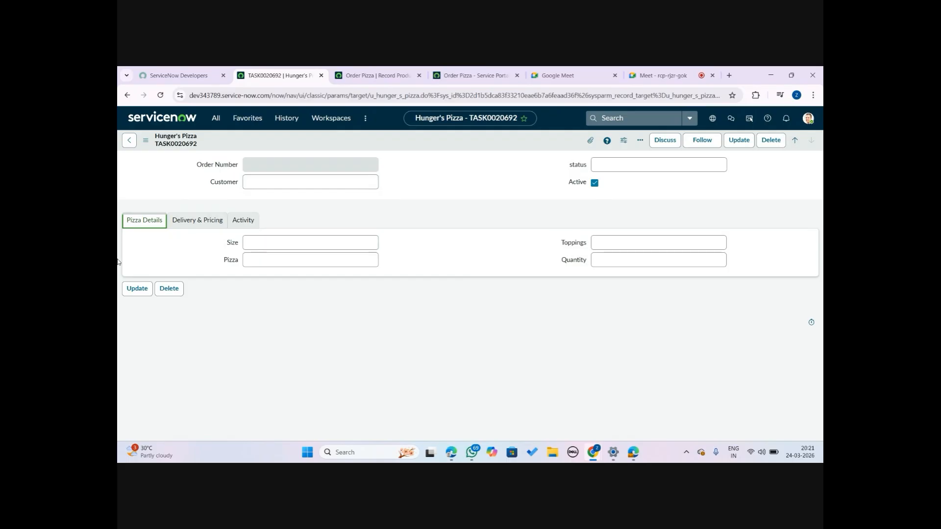
{"action": "left_click", "coordinate": [272, 184]}
{"action": "left_click", "coordinate": [675, 70]}
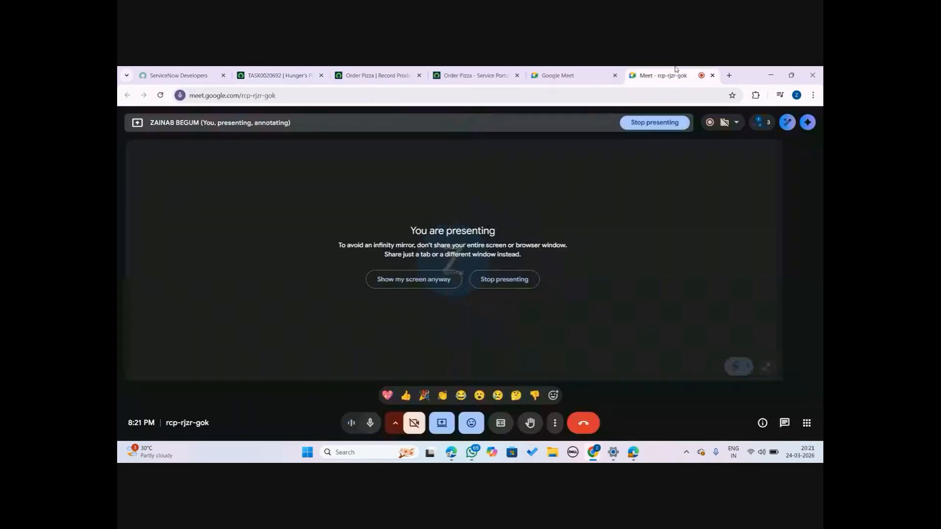
{"action": "left_click_drag", "start_coordinate": [676, 70], "coordinate": [372, 70]}
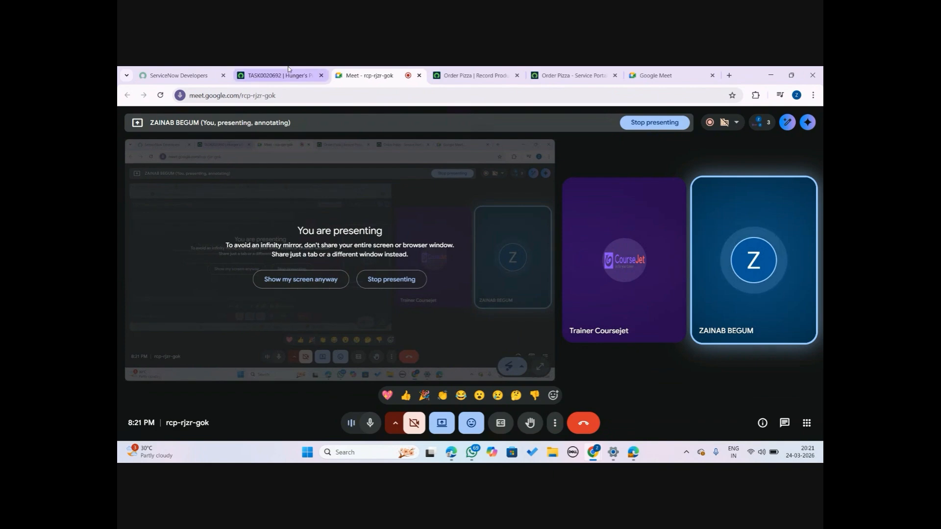
{"action": "left_click", "coordinate": [288, 69]}
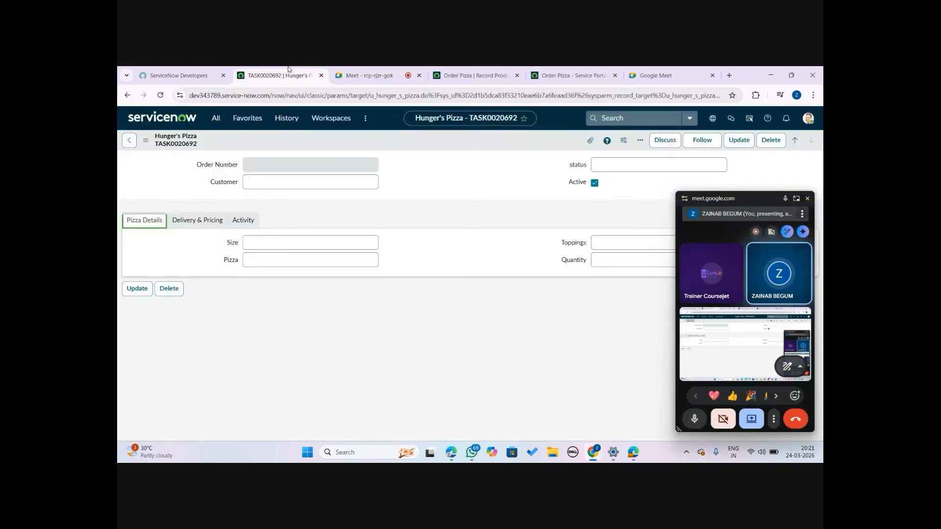
{"action": "left_click", "coordinate": [382, 71]}
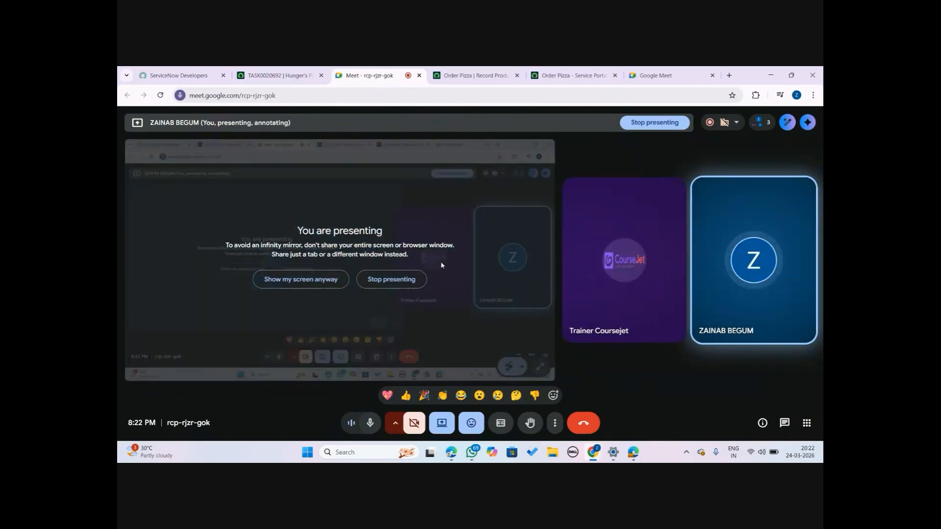
{"action": "left_click", "coordinate": [388, 280]}
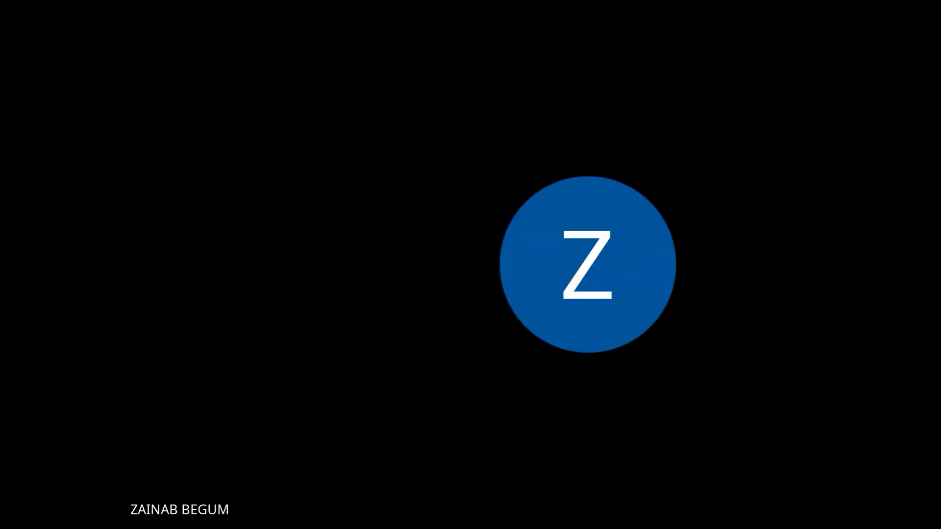
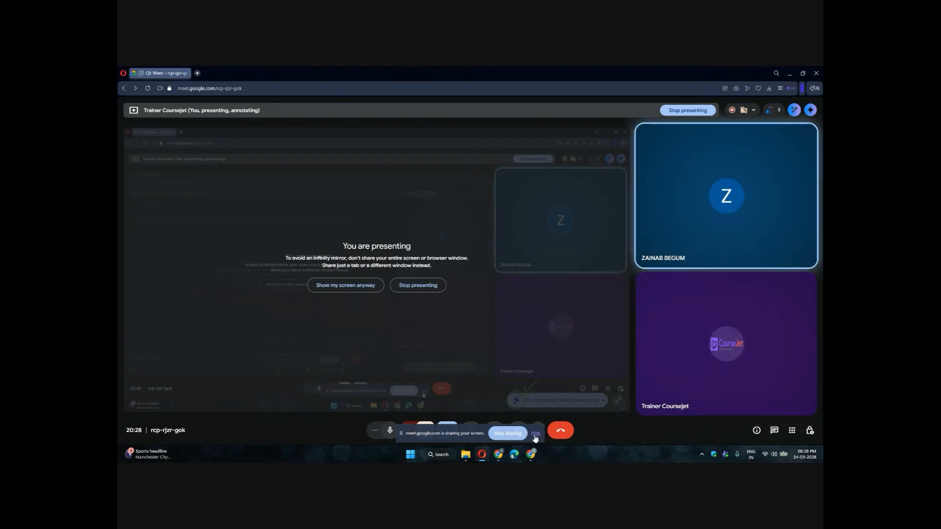
Leave the meeting window for the developer instance and open Dashboards under Self-Service in the navigator
{"action": "left_click", "coordinate": [535, 433]}
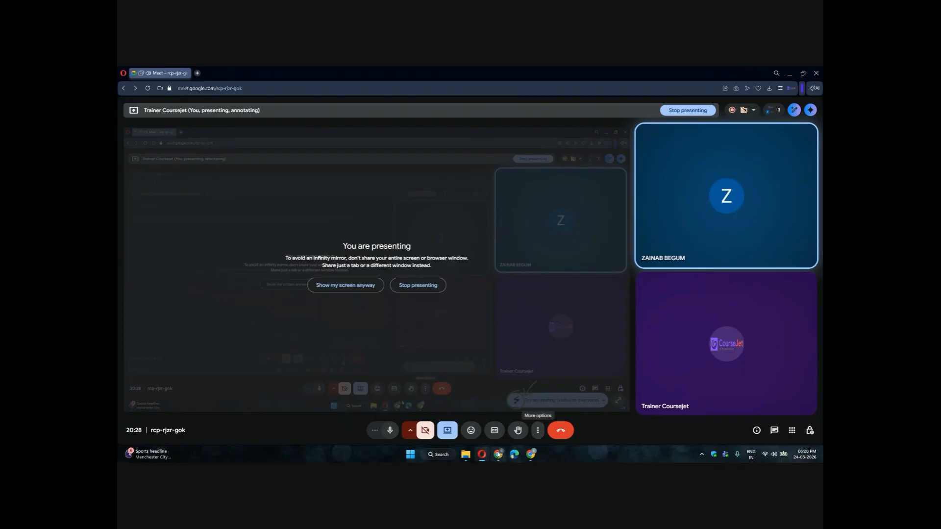
{"action": "left_click", "coordinate": [484, 441]}
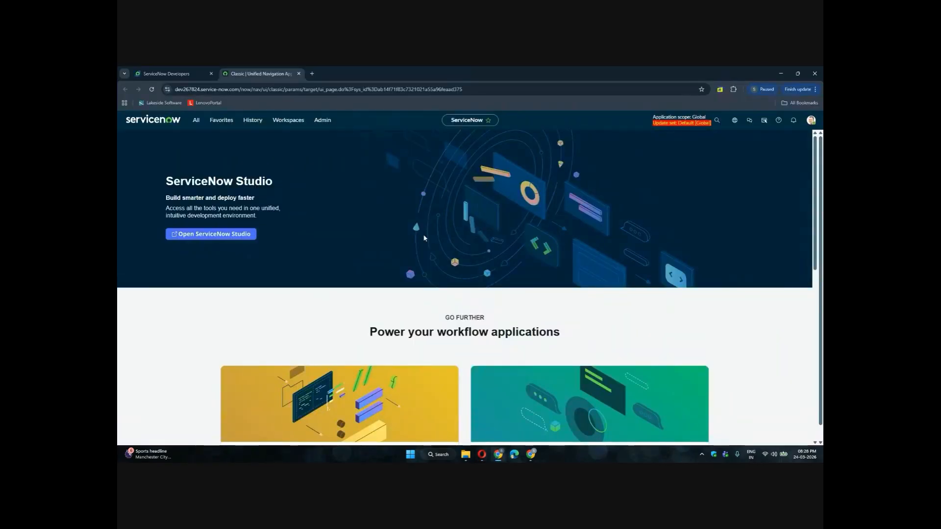
{"action": "left_click", "coordinate": [196, 121]}
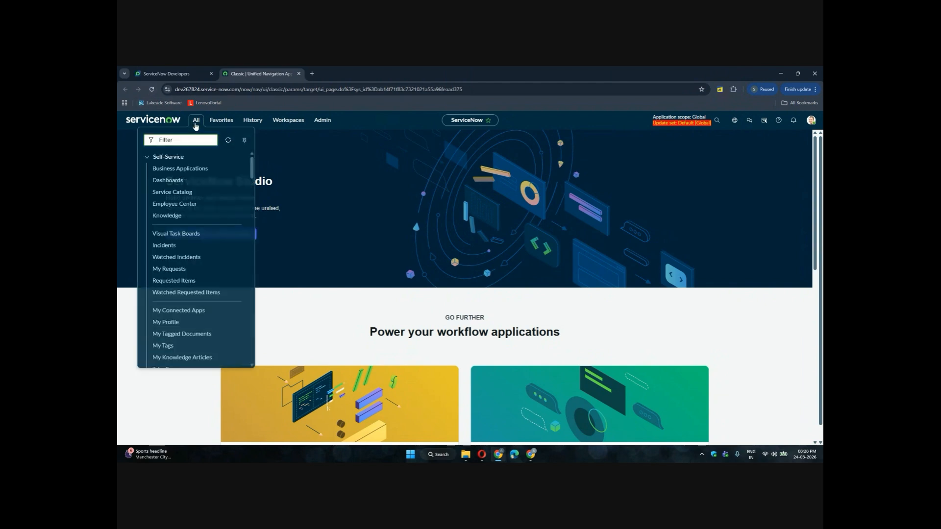
{"action": "left_click", "coordinate": [169, 181]}
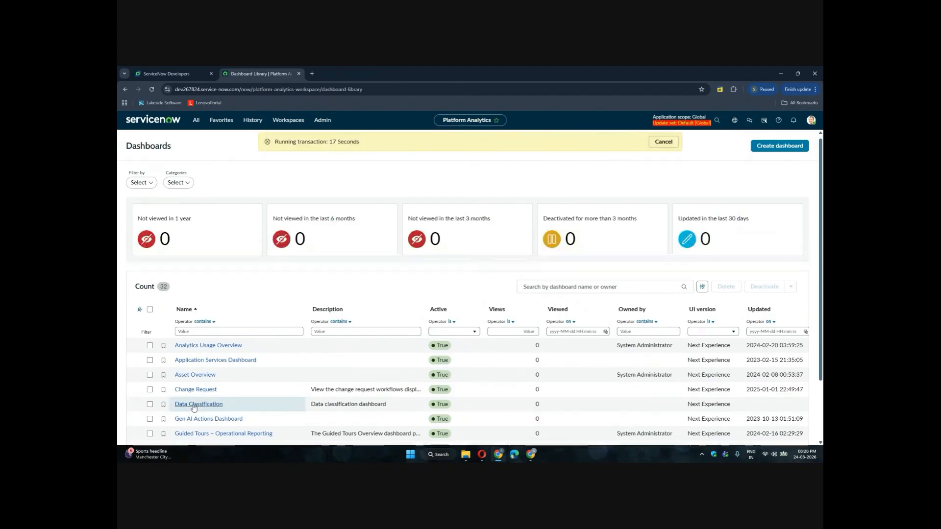
Open the Change Request dashboard from the dashboard library and dismiss the read-only notice
{"action": "scroll", "coordinate": [194, 406], "scroll_direction": "down", "scroll_amount": 2}
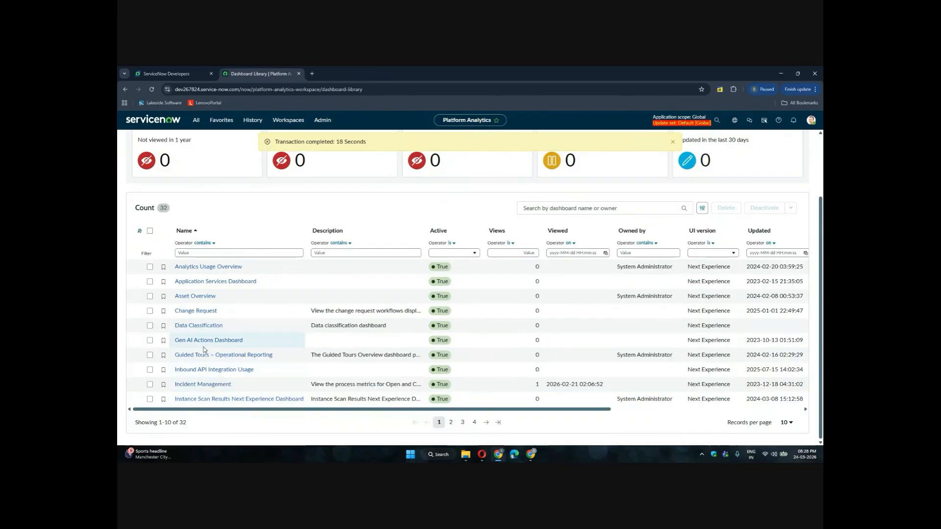
{"action": "left_click", "coordinate": [195, 311]}
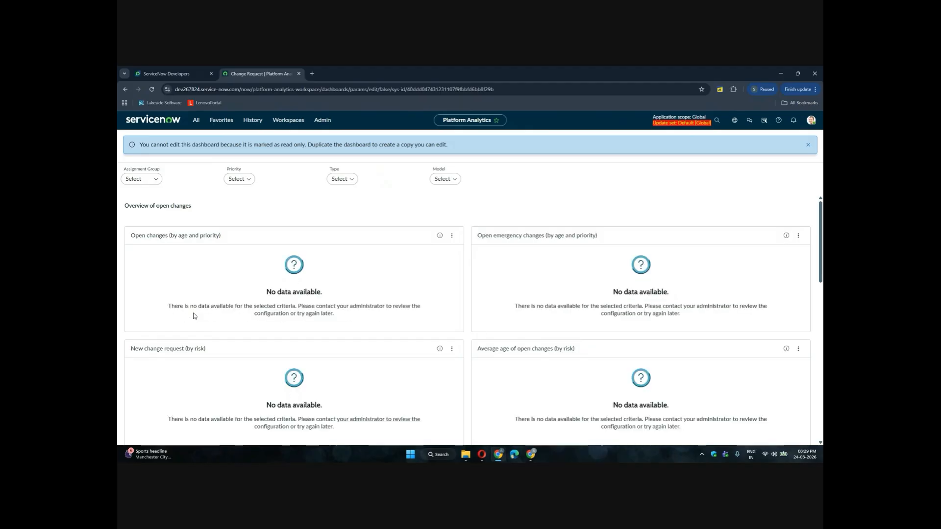
{"action": "left_click", "coordinate": [807, 145]}
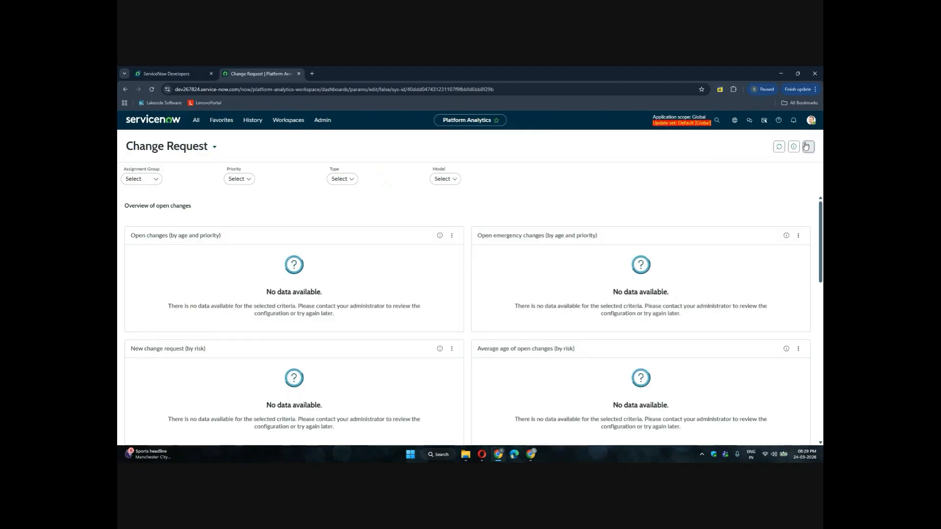
Switch to the Incident Management dashboard from the dashboard picker
{"action": "left_click", "coordinate": [213, 149]}
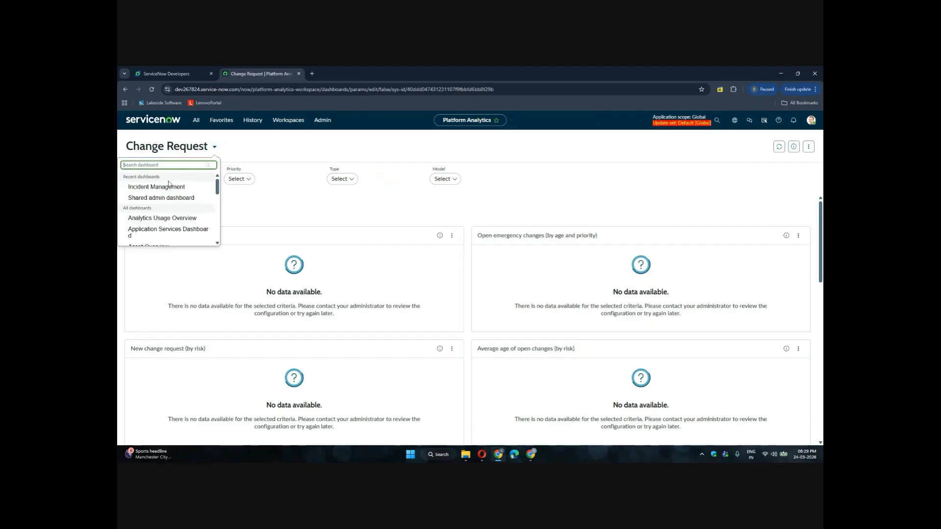
{"action": "left_click", "coordinate": [165, 187]}
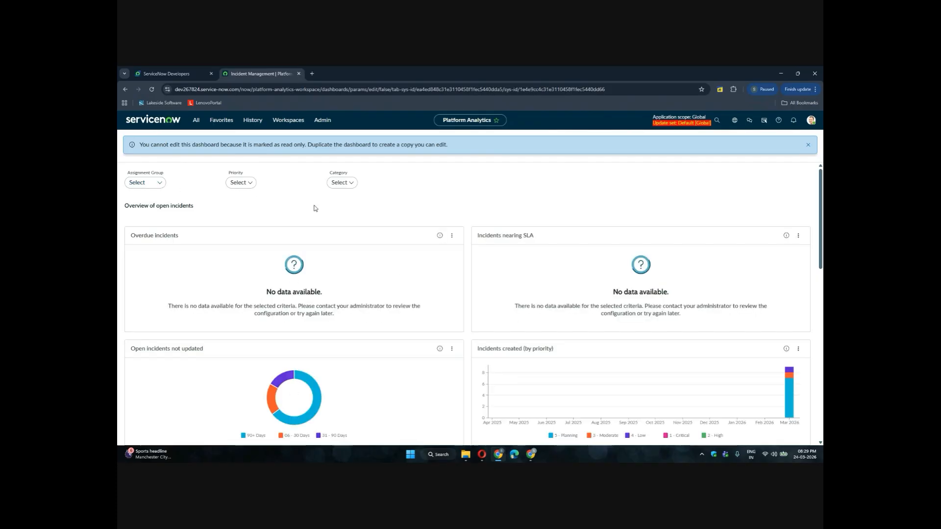
Scroll through the Incident Management dashboard's widgets, examining the open incidents donut chart segments
{"action": "scroll", "coordinate": [441, 334], "scroll_direction": "down", "scroll_amount": 2}
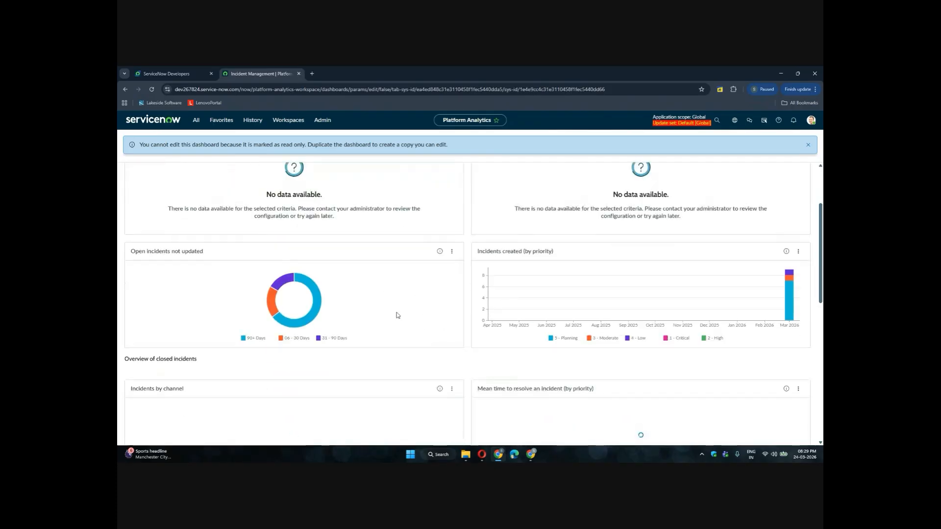
{"action": "scroll", "coordinate": [482, 321], "scroll_direction": "down", "scroll_amount": 1}
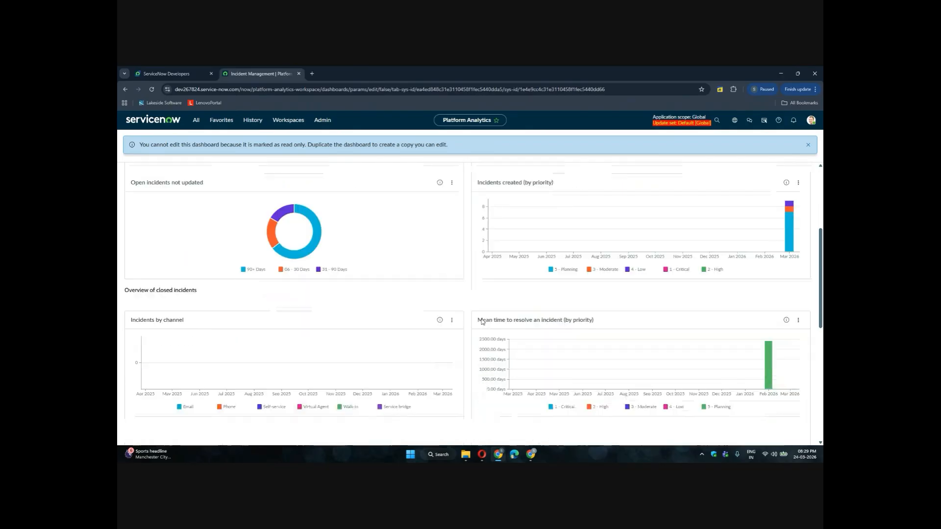
{"action": "scroll", "coordinate": [458, 373], "scroll_direction": "down", "scroll_amount": 2}
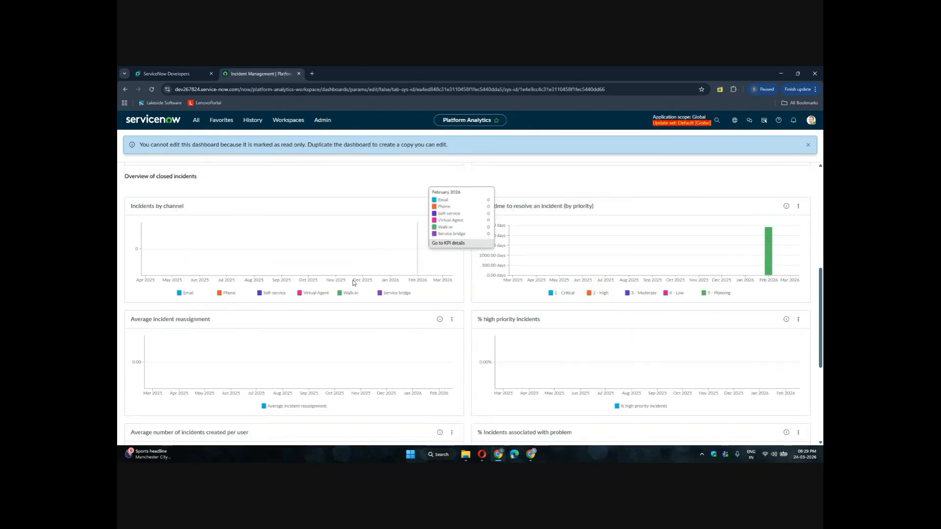
{"action": "scroll", "coordinate": [334, 360], "scroll_direction": "down", "scroll_amount": 3}
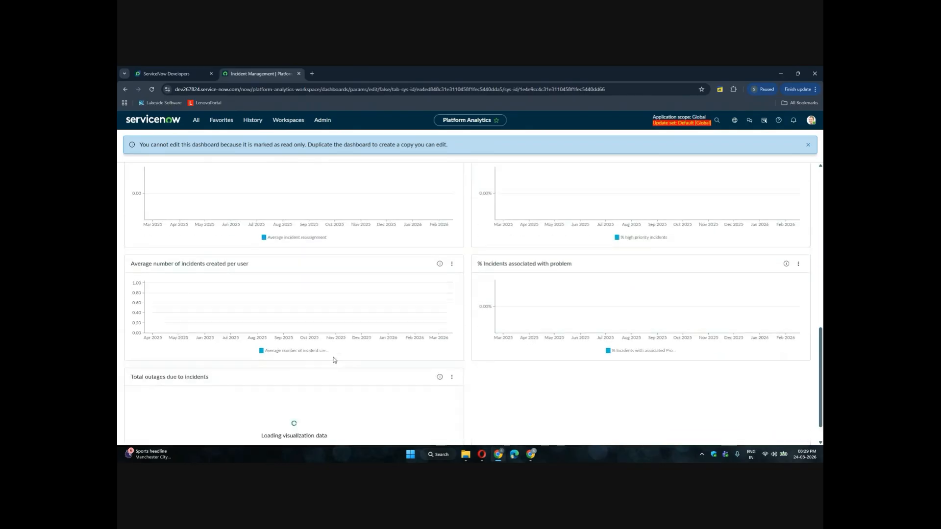
{"action": "scroll", "coordinate": [344, 332], "scroll_direction": "down", "scroll_amount": 1}
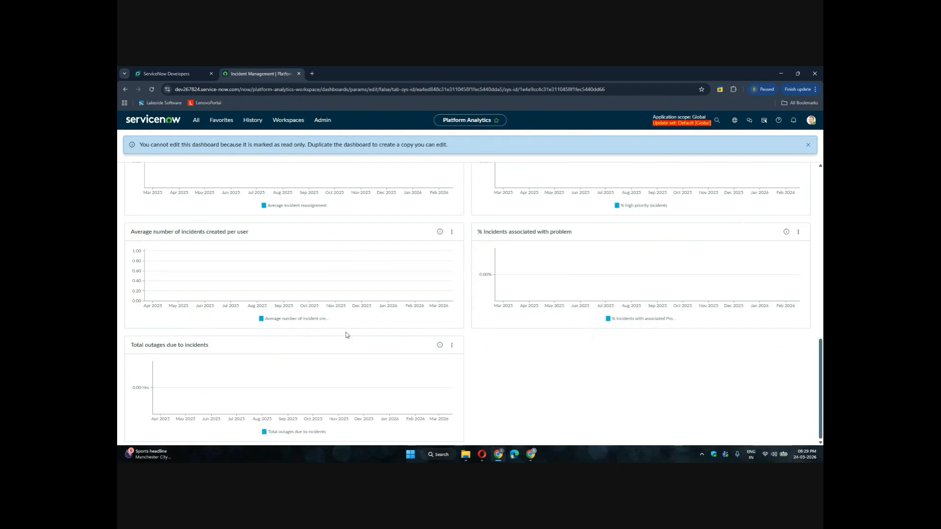
{"action": "scroll", "coordinate": [346, 334], "scroll_direction": "up", "scroll_amount": 5}
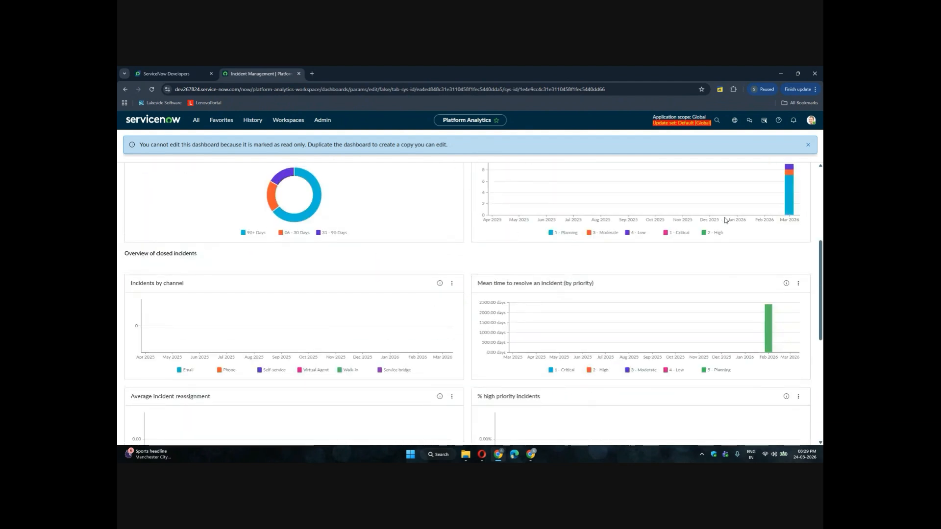
{"action": "left_click", "coordinate": [807, 144]}
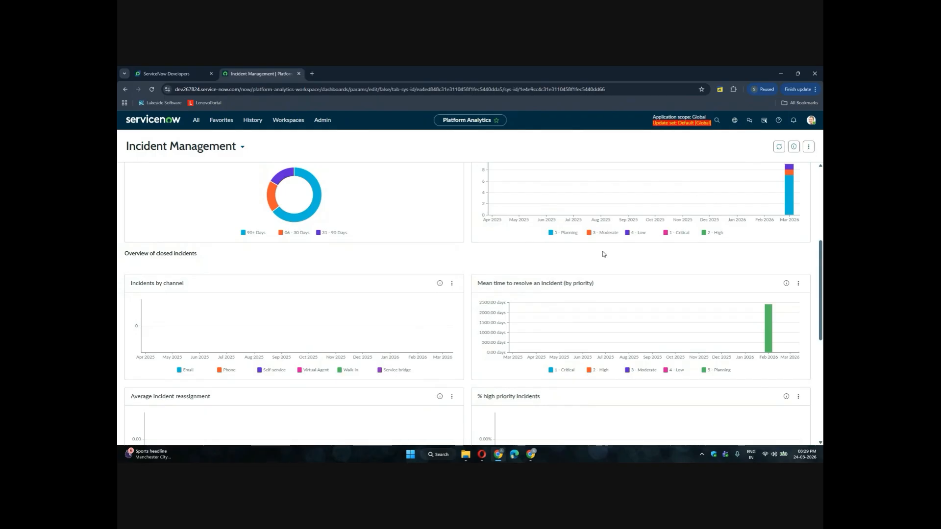
{"action": "scroll", "coordinate": [603, 255], "scroll_direction": "up", "scroll_amount": 2}
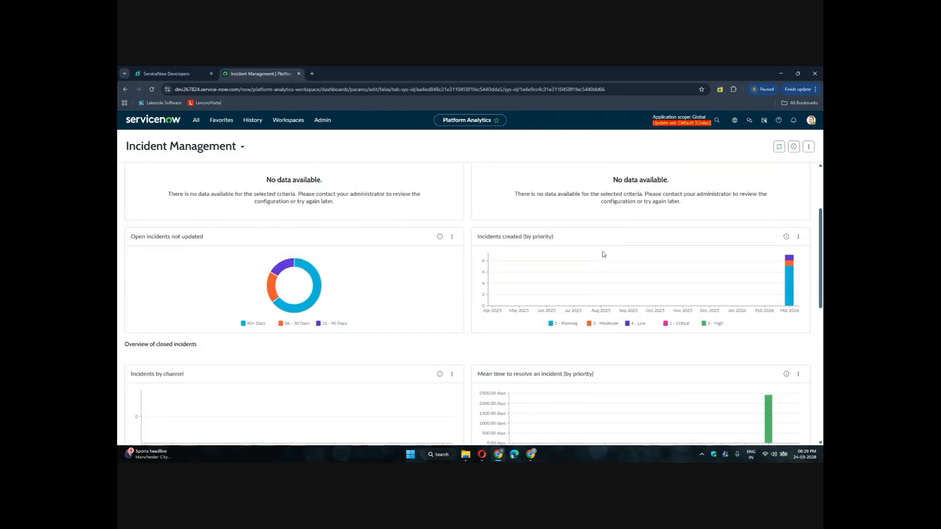
{"action": "scroll", "coordinate": [603, 254], "scroll_direction": "down", "scroll_amount": 2}
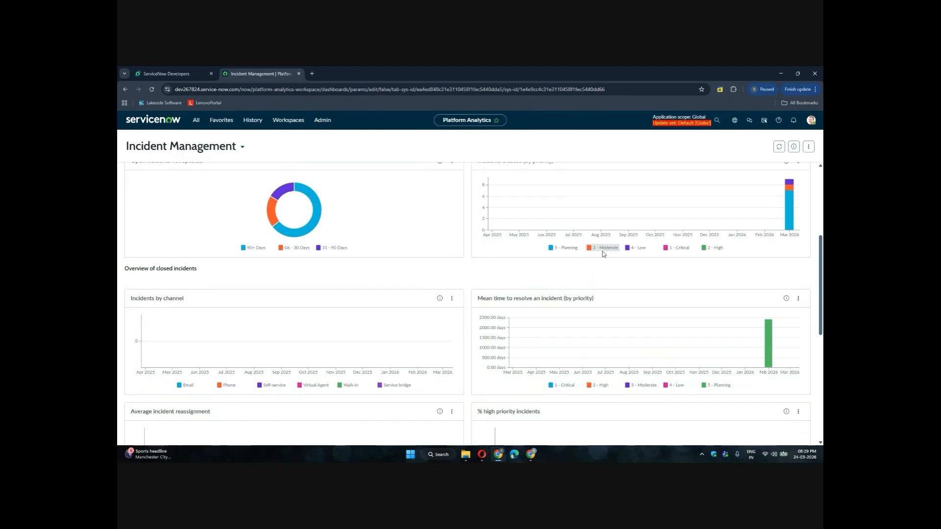
{"action": "scroll", "coordinate": [604, 254], "scroll_direction": "up", "scroll_amount": 1}
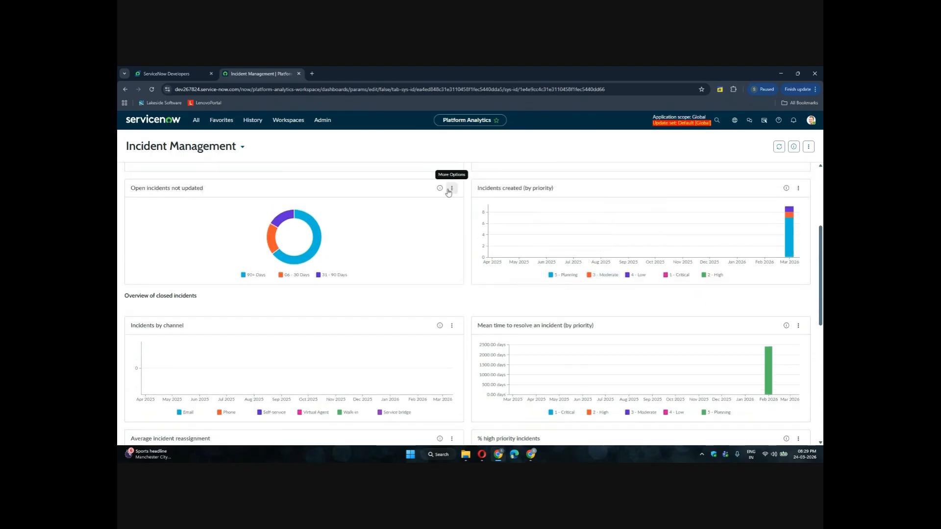
{"action": "mouse_move", "coordinate": [312, 226]}
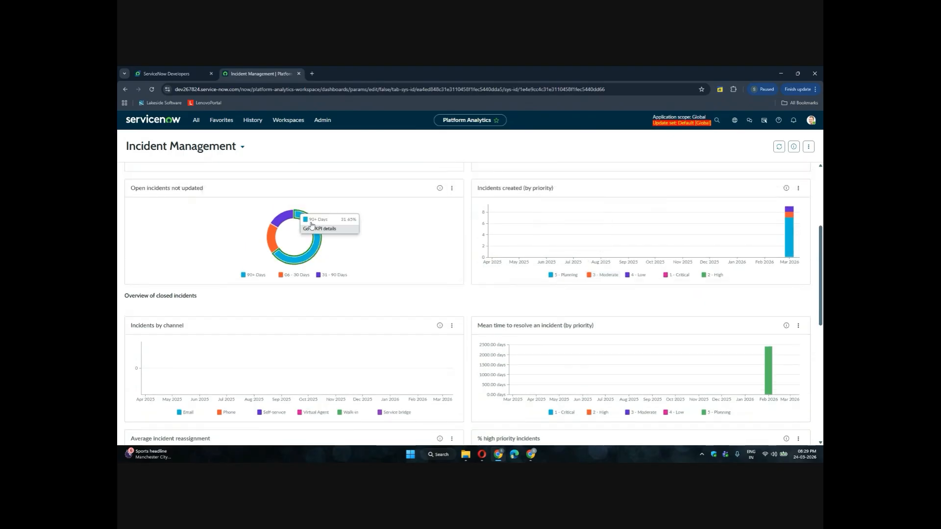
{"action": "mouse_move", "coordinate": [274, 241]}
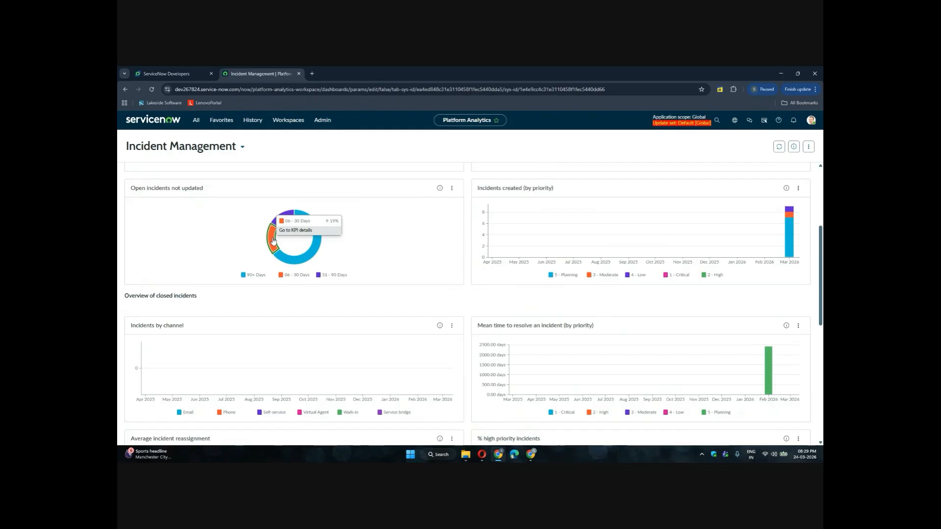
{"action": "scroll", "coordinate": [274, 240], "scroll_direction": "up", "scroll_amount": 3}
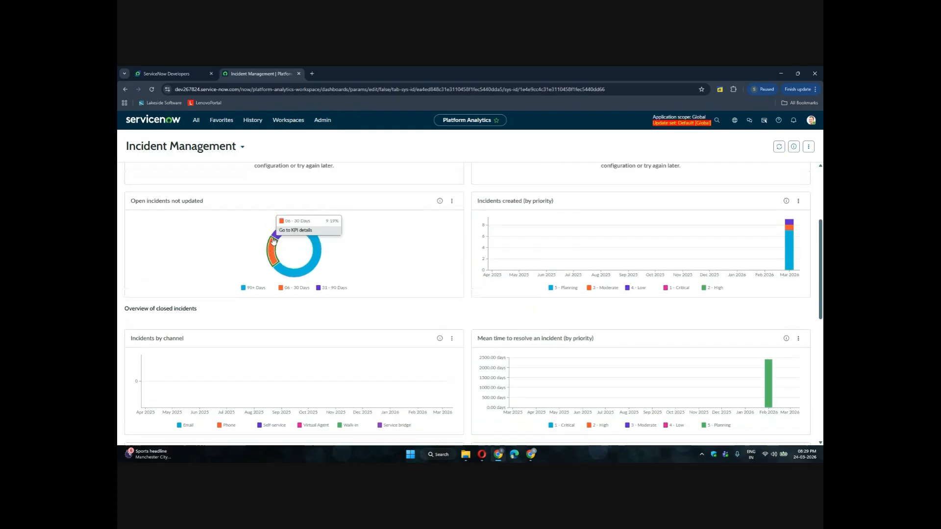
{"action": "scroll", "coordinate": [273, 238], "scroll_direction": "up", "scroll_amount": 3}
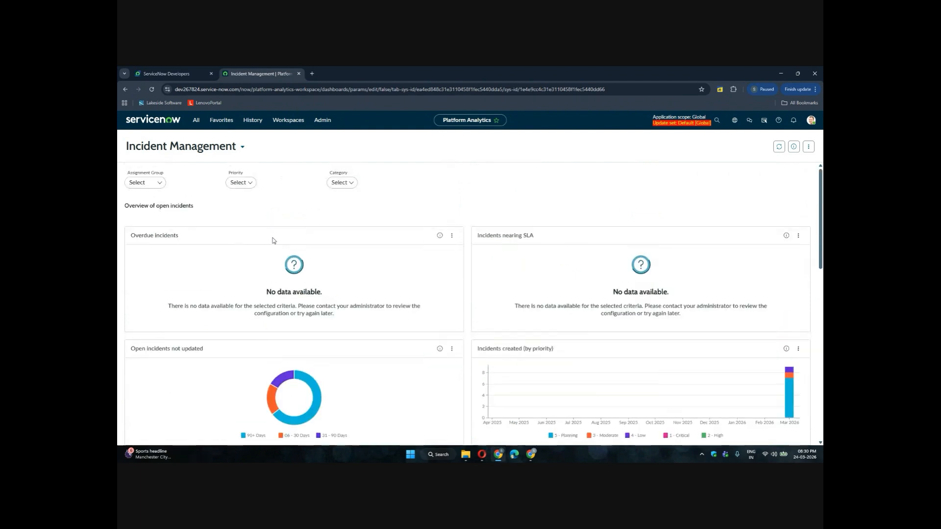
{"action": "scroll", "coordinate": [273, 240], "scroll_direction": "down", "scroll_amount": 9}
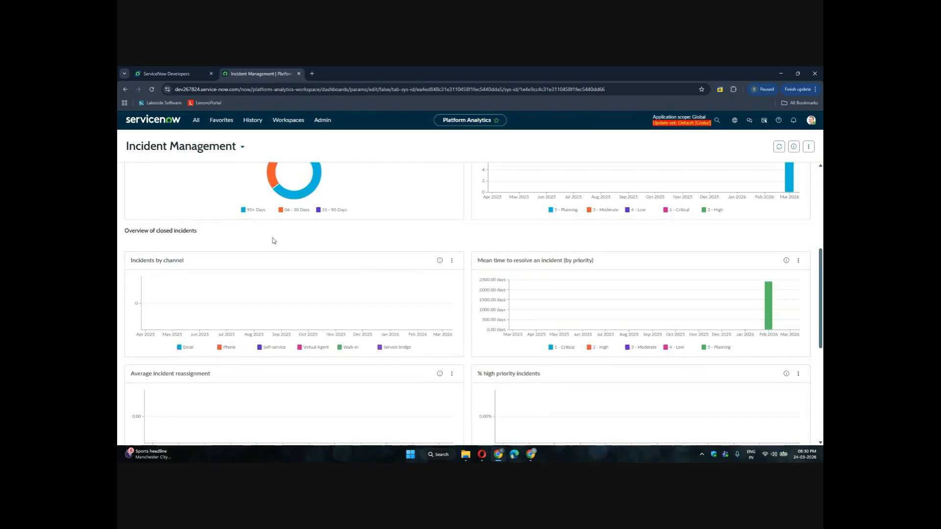
{"action": "scroll", "coordinate": [271, 237], "scroll_direction": "up", "scroll_amount": 1}
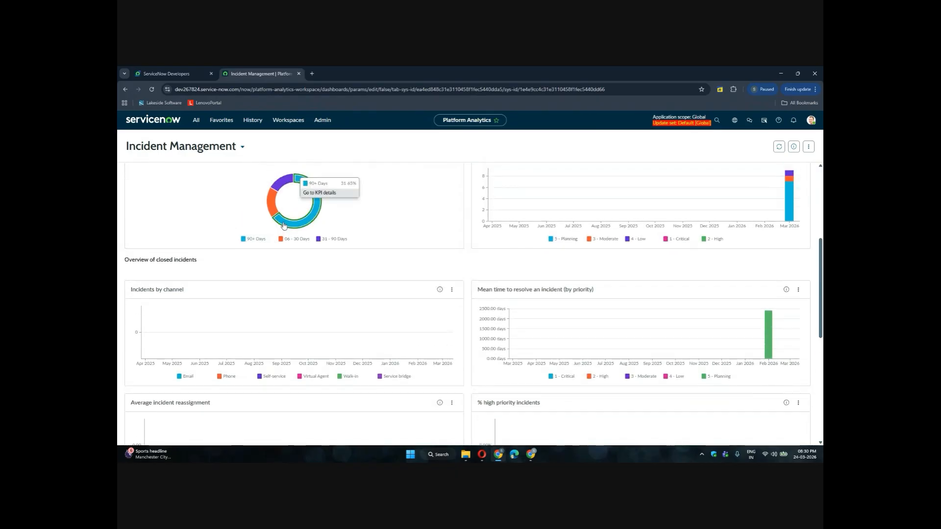
Open the KPI details for the donut's 90+ Days segment, then go back to the dashboard
{"action": "left_click", "coordinate": [284, 224]}
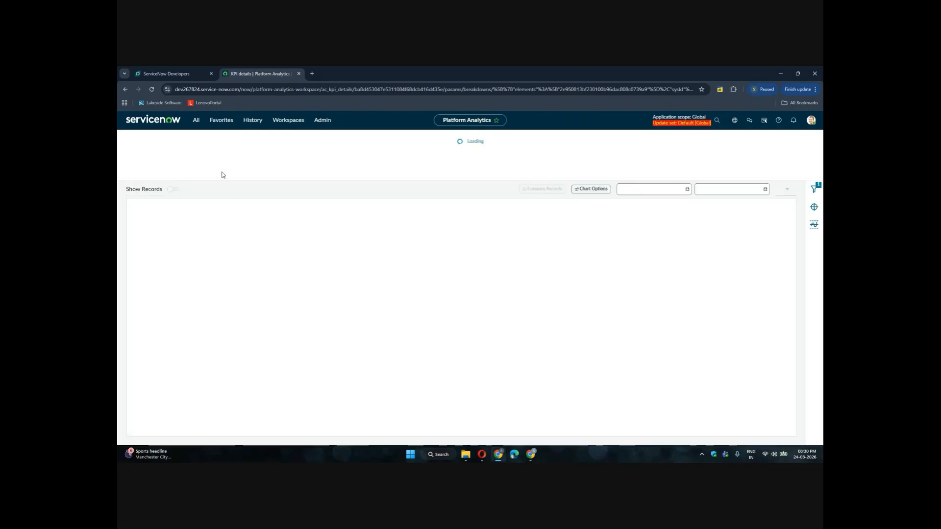
{"action": "left_click", "coordinate": [125, 89]}
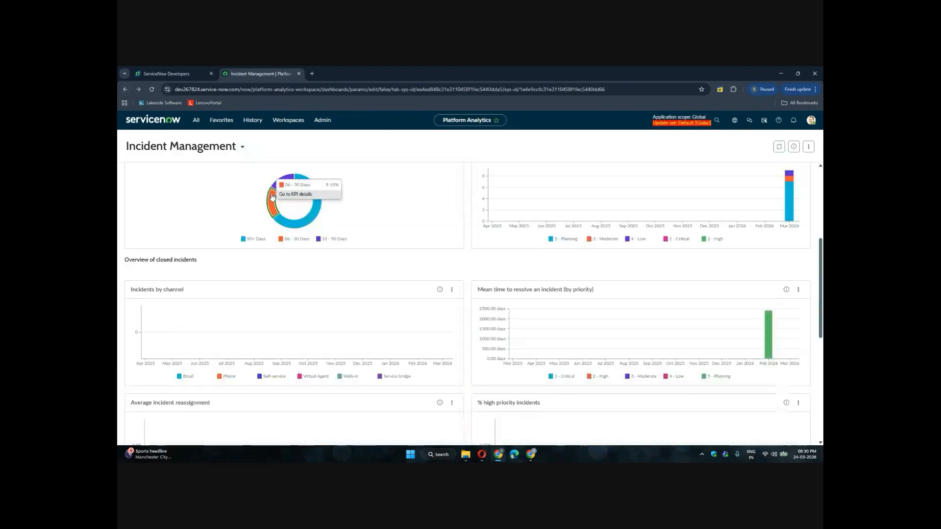
Filter the navigator for dashboards and open Dashboards under Platform Analytics Administration's Usage and governance
{"action": "left_click", "coordinate": [199, 120]}
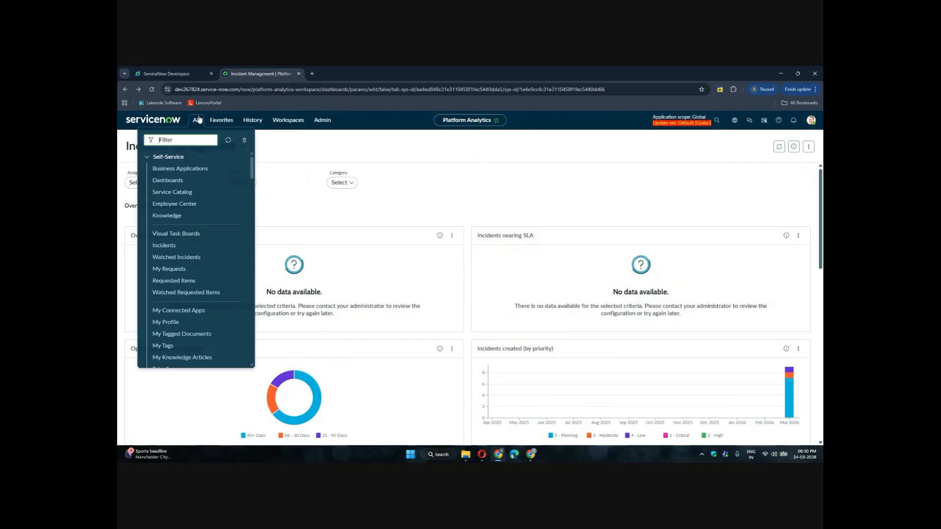
{"action": "left_click", "coordinate": [576, 176]}
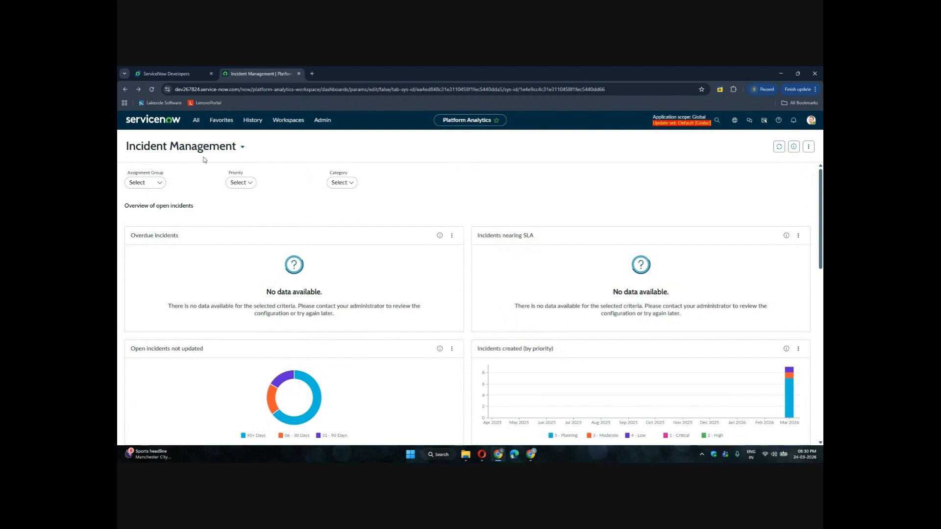
{"action": "left_click", "coordinate": [197, 120]}
{"action": "type", "text": "d"}
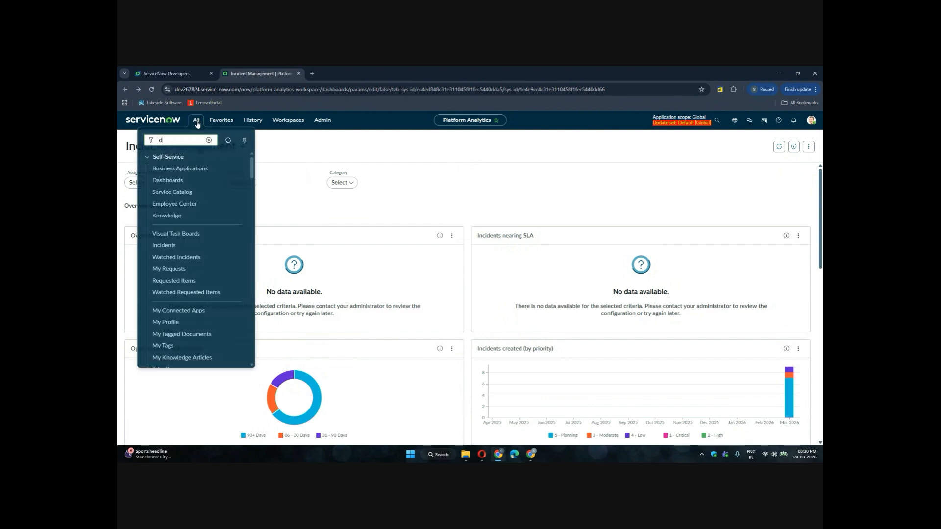
{"action": "type", "text": "ashboa"}
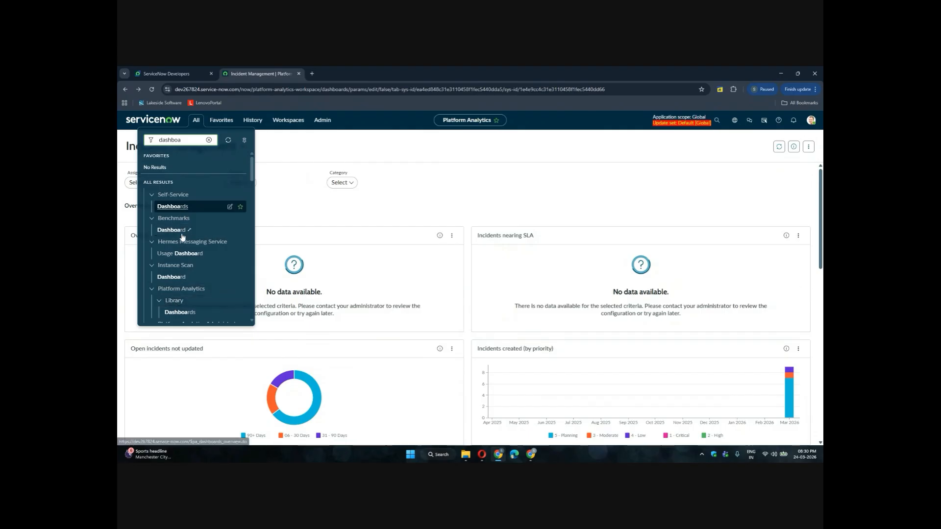
{"action": "scroll", "coordinate": [177, 293], "scroll_direction": "down", "scroll_amount": 2}
{"action": "type", "text": "oa"}
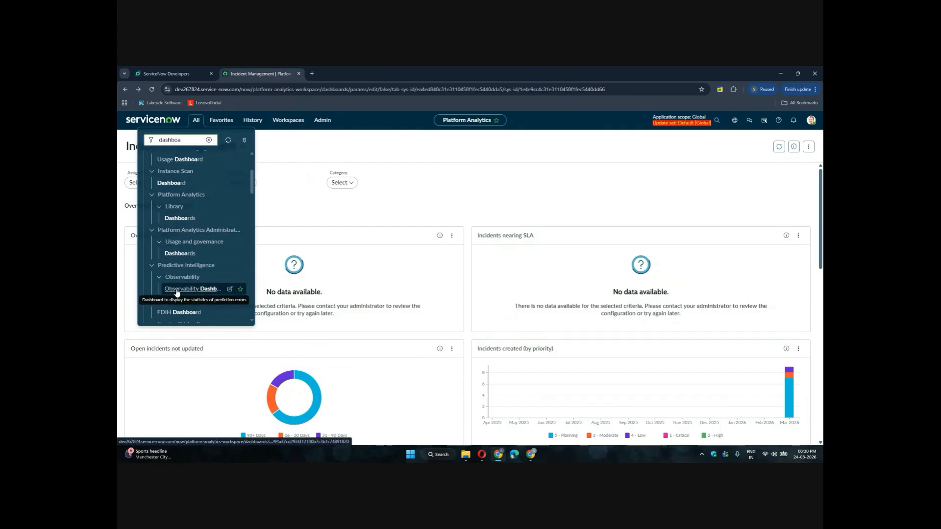
{"action": "type", "text": "rds"}
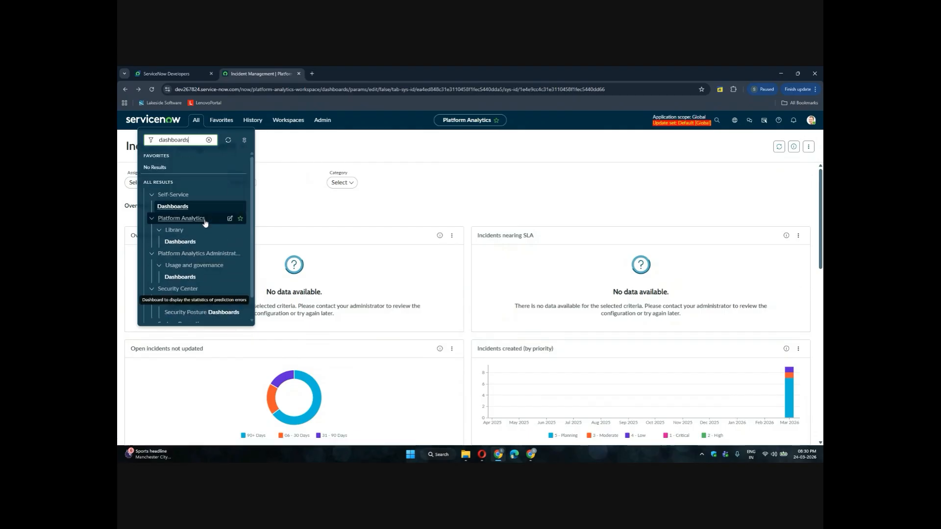
{"action": "scroll", "coordinate": [195, 241], "scroll_direction": "down", "scroll_amount": 1}
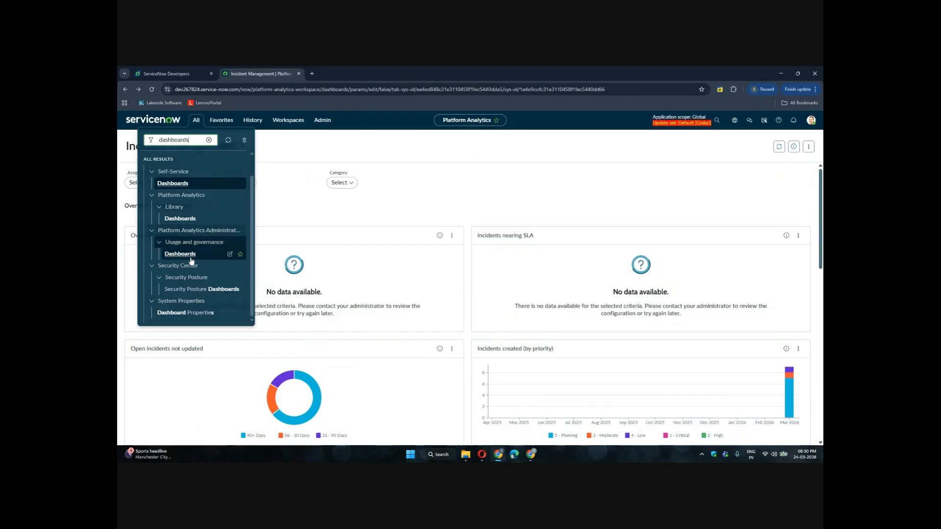
{"action": "left_click", "coordinate": [188, 255]}
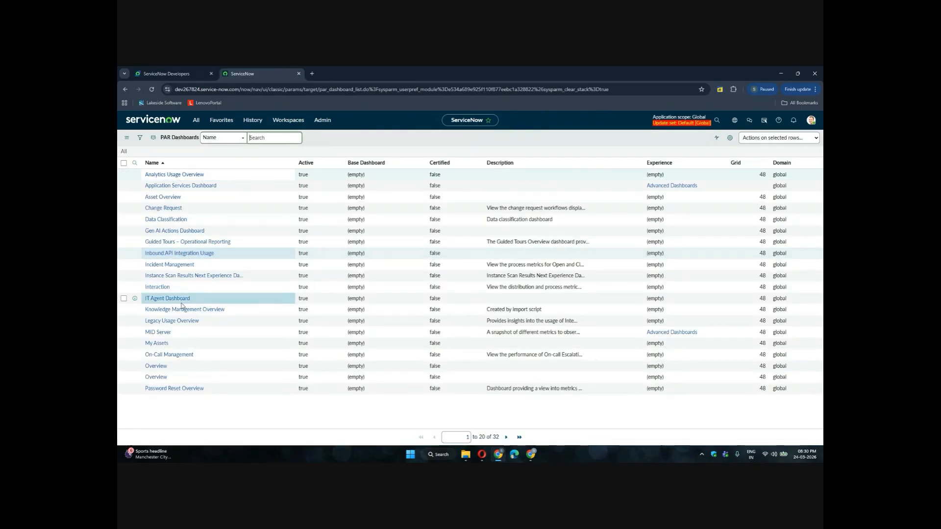
Open the Incident Management dashboard record from the PAR Dashboards list
{"action": "left_click", "coordinate": [174, 279]}
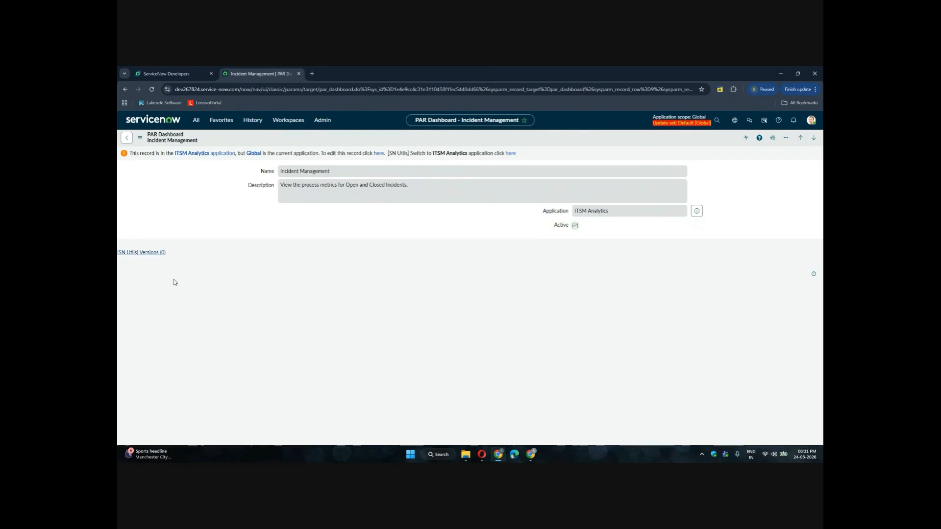
Filter the application navigator for reports and scroll through the matching modules
{"action": "left_click", "coordinate": [195, 122]}
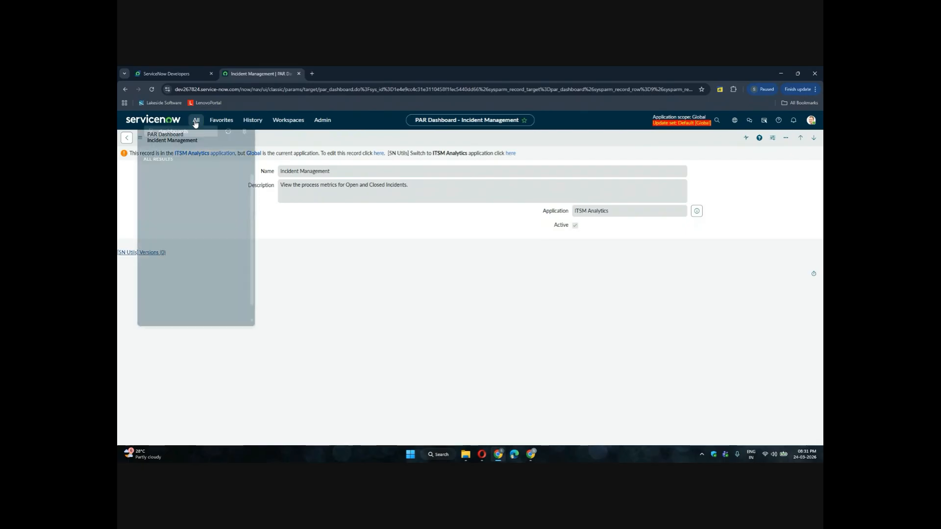
{"action": "left_click", "coordinate": [208, 141]}
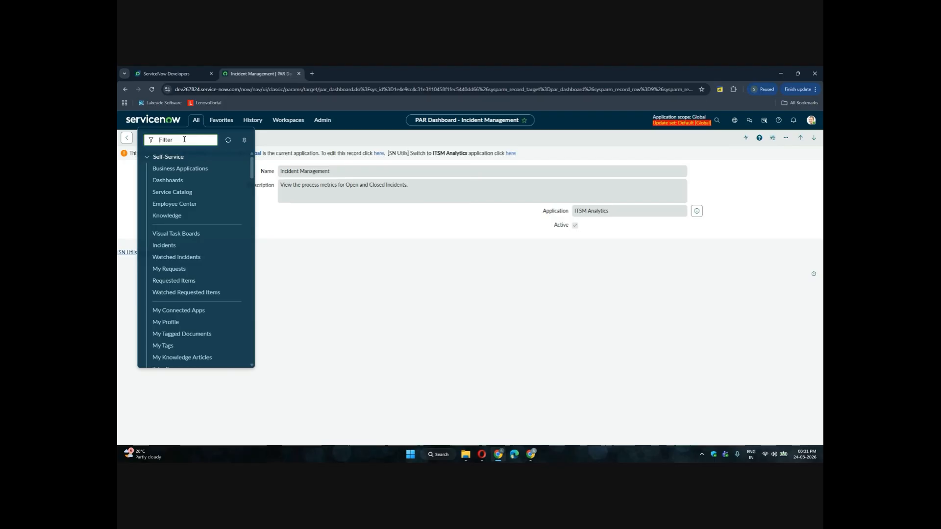
{"action": "type", "text": "reports"}
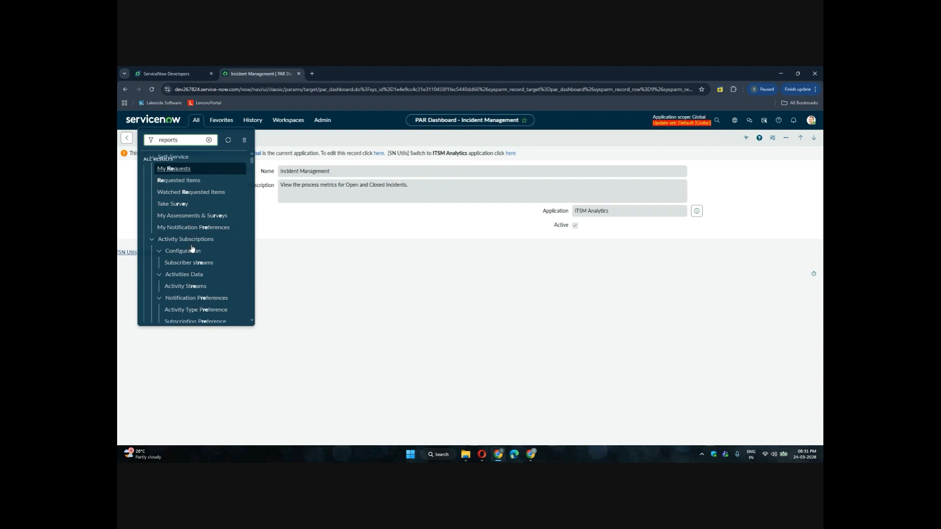
{"action": "scroll", "coordinate": [192, 249], "scroll_direction": "down", "scroll_amount": 5}
{"action": "scroll", "coordinate": [192, 249], "scroll_direction": "down", "scroll_amount": 3}
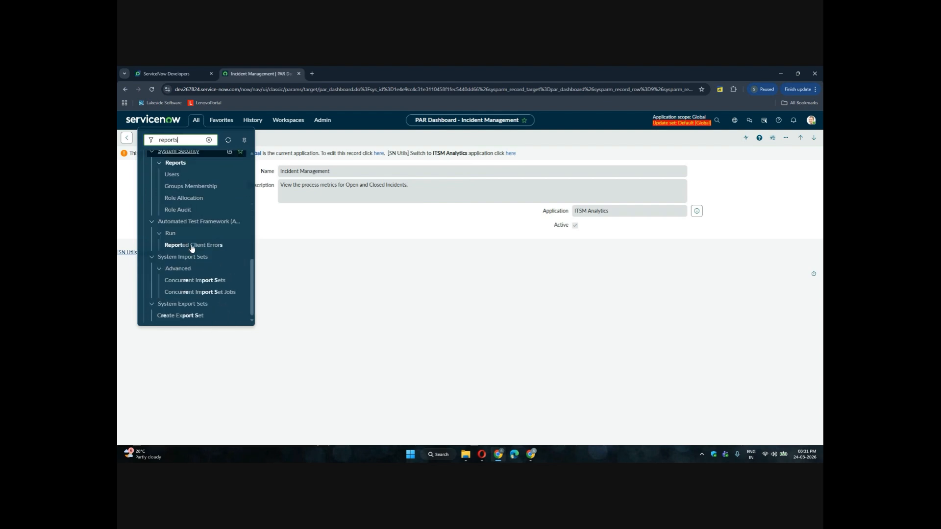
{"action": "scroll", "coordinate": [192, 249], "scroll_direction": "up", "scroll_amount": 5}
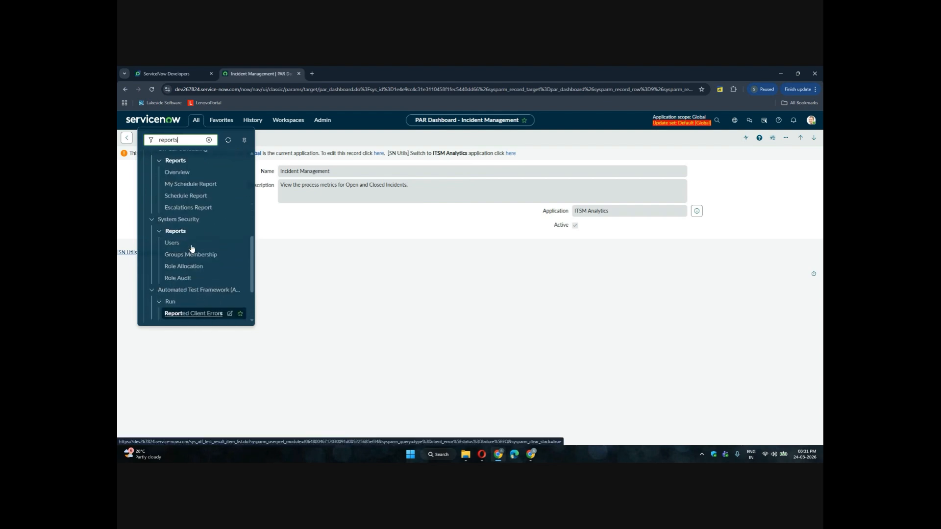
{"action": "key", "text": "BackSpace"}
{"action": "scroll", "coordinate": [193, 248], "scroll_direction": "up", "scroll_amount": 5}
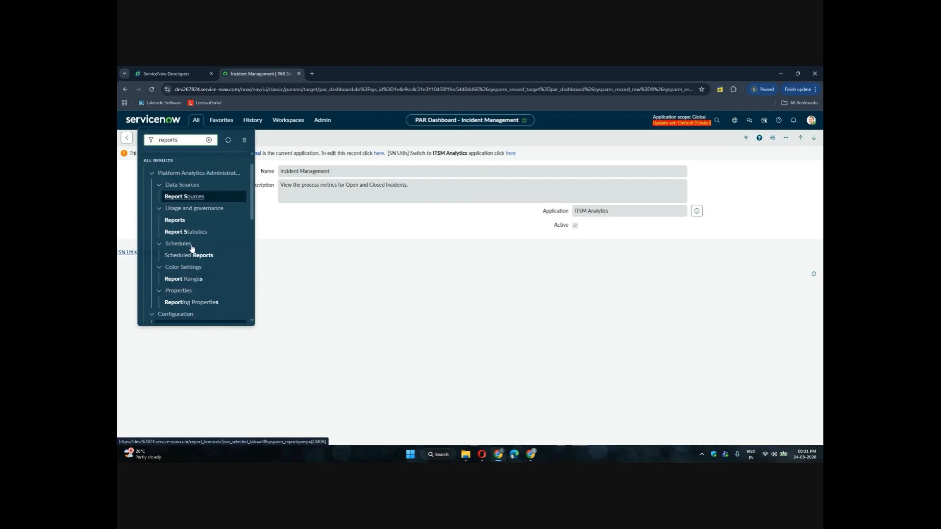
{"action": "scroll", "coordinate": [192, 248], "scroll_direction": "down", "scroll_amount": 10}
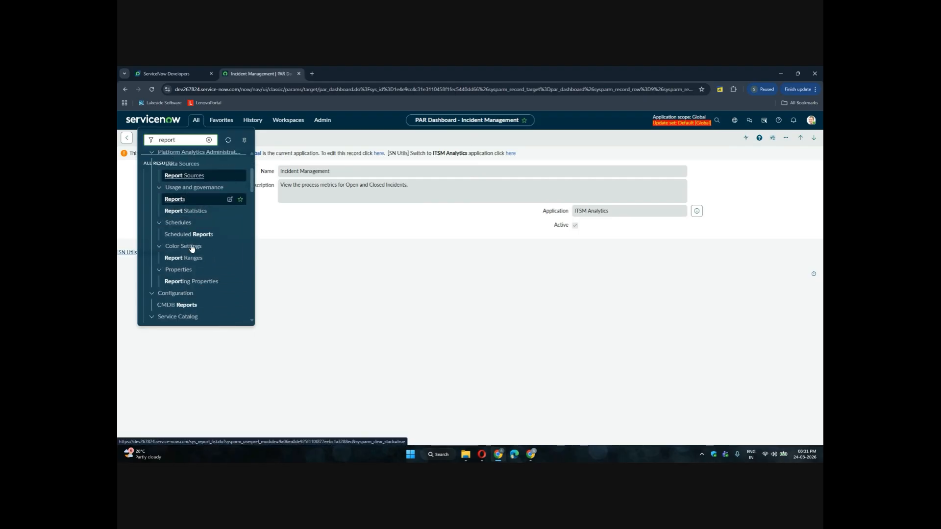
{"action": "scroll", "coordinate": [192, 249], "scroll_direction": "down", "scroll_amount": 10}
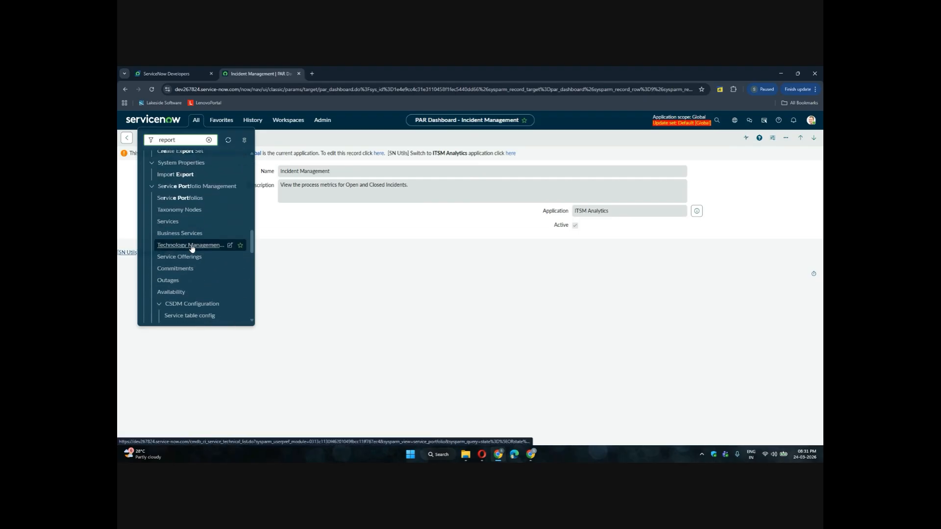
{"action": "scroll", "coordinate": [192, 249], "scroll_direction": "up", "scroll_amount": 10}
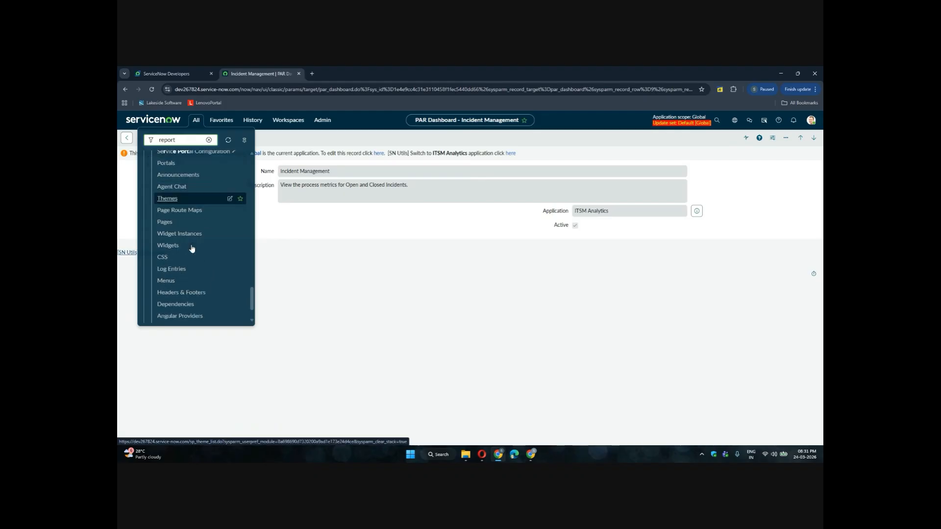
Change the navigator filter to view and scroll through the matching modules
{"action": "key", "text": "BackSpace"}
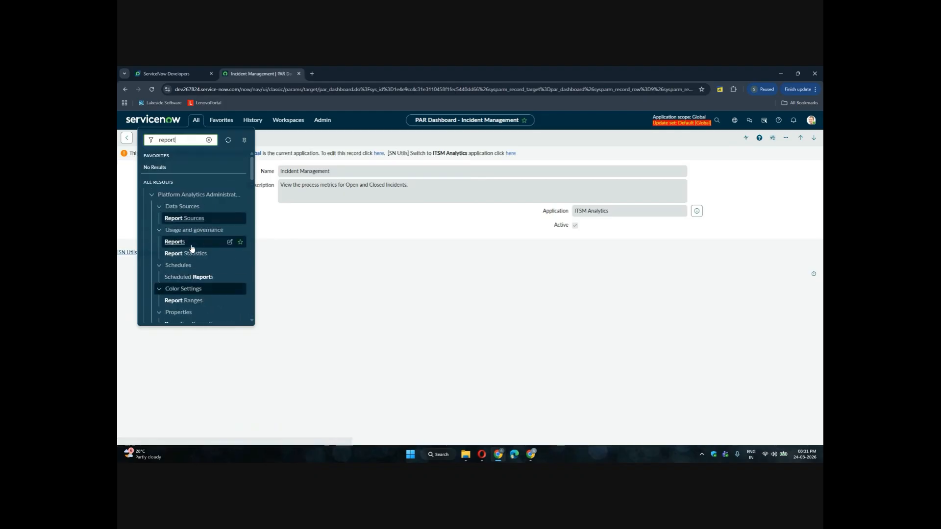
{"action": "scroll", "coordinate": [192, 248], "scroll_direction": "down", "scroll_amount": 5}
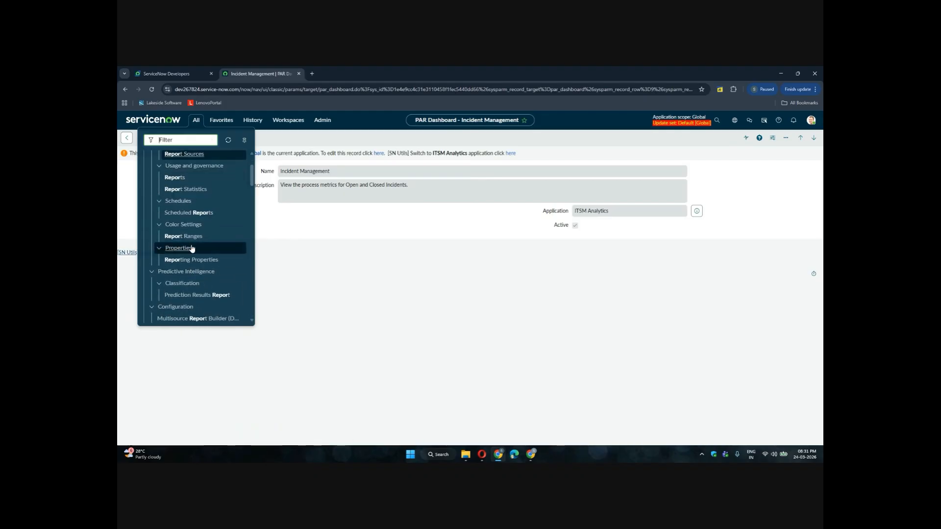
{"action": "key", "text": "BackSpace"}
{"action": "key", "text": "BackSpace"}
{"action": "key", "text": "BackSpace"}
{"action": "key", "text": "BackSpace"}
{"action": "key", "text": "BackSpace"}
{"action": "type", "text": "view"}
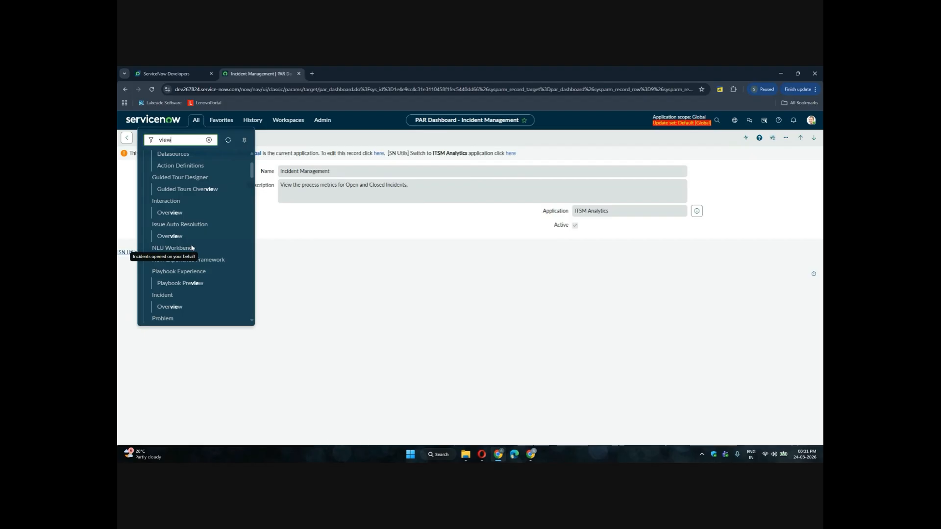
{"action": "scroll", "coordinate": [196, 222], "scroll_direction": "down", "scroll_amount": 10}
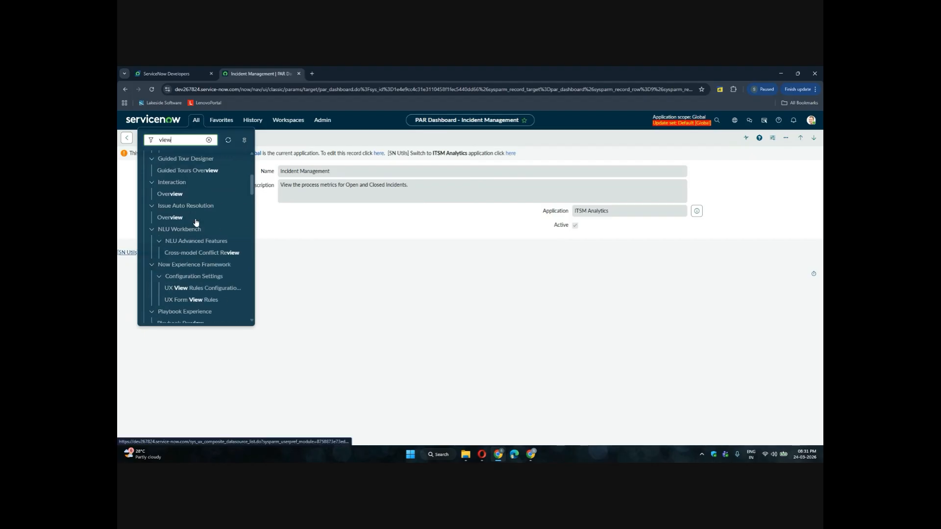
{"action": "scroll", "coordinate": [195, 222], "scroll_direction": "down", "scroll_amount": 5}
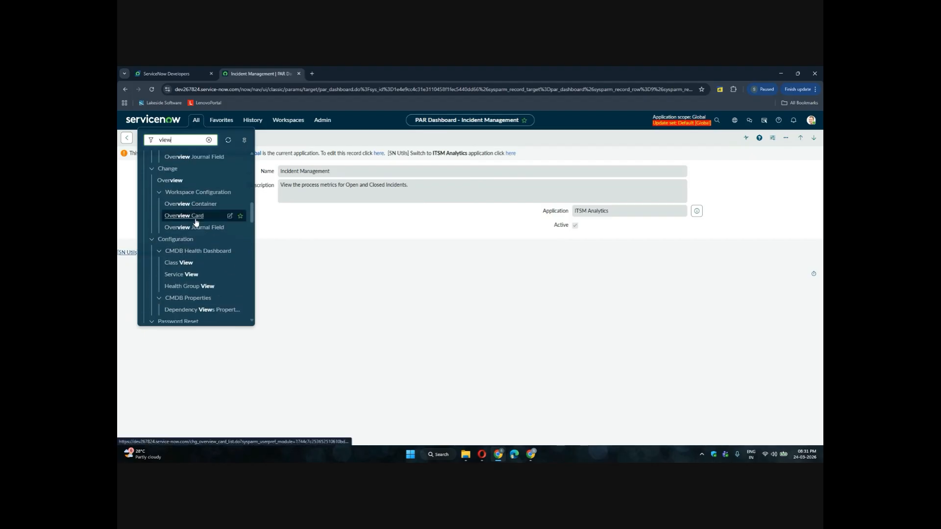
Change the navigator filter to run and browse the matching Automated Test Framework and system modules
{"action": "type", "text": "rul"}
{"action": "key", "text": "BackSpace"}
{"action": "key", "text": "BackSpace"}
{"action": "key", "text": "BackSpace"}
{"action": "key", "text": "BackSpace"}
{"action": "key", "text": "BackSpace"}
{"action": "key", "text": "BackSpace"}
{"action": "key", "text": "BackSpace"}
{"action": "key", "text": "BackSpace"}
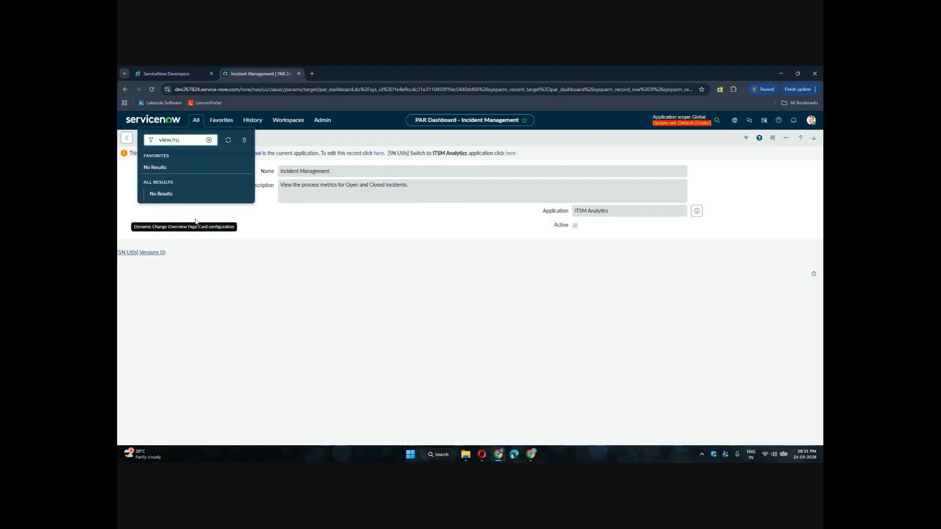
{"action": "type", "text": "run"}
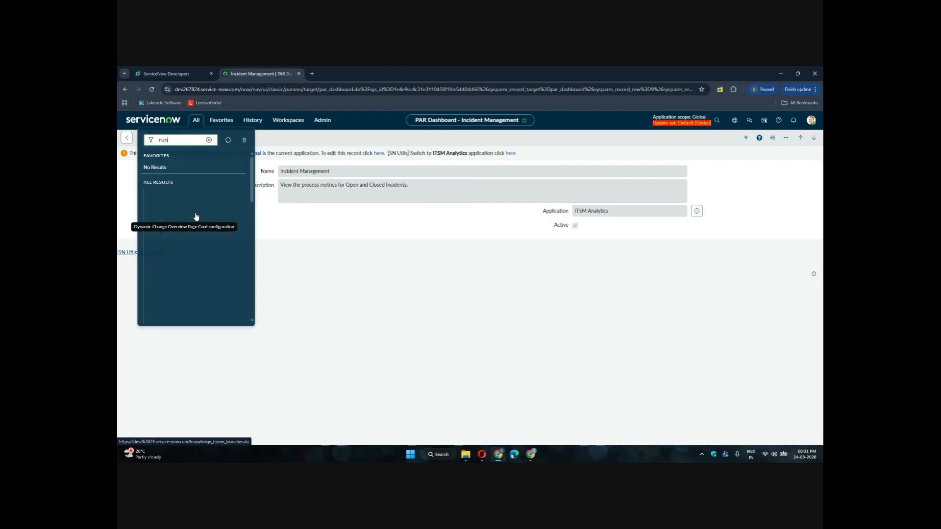
{"action": "scroll", "coordinate": [179, 245], "scroll_direction": "down", "scroll_amount": 5}
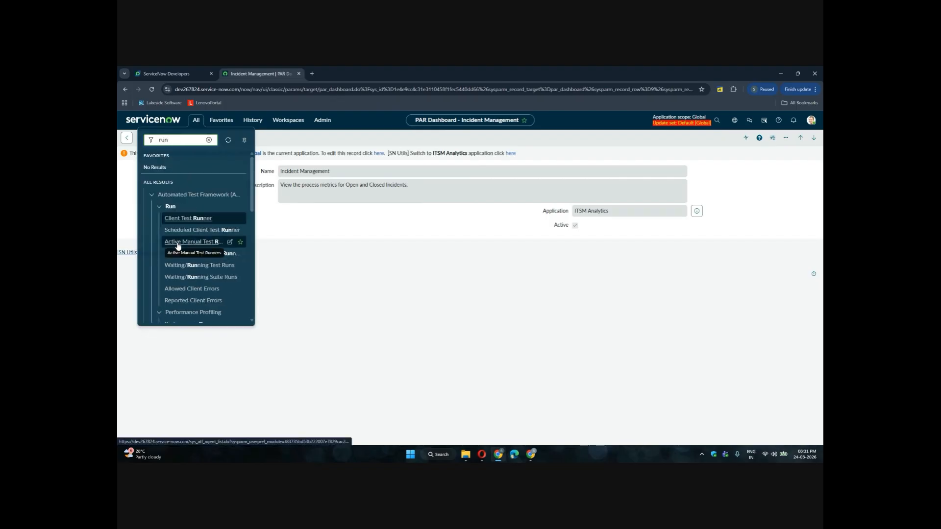
{"action": "scroll", "coordinate": [178, 246], "scroll_direction": "down", "scroll_amount": 8}
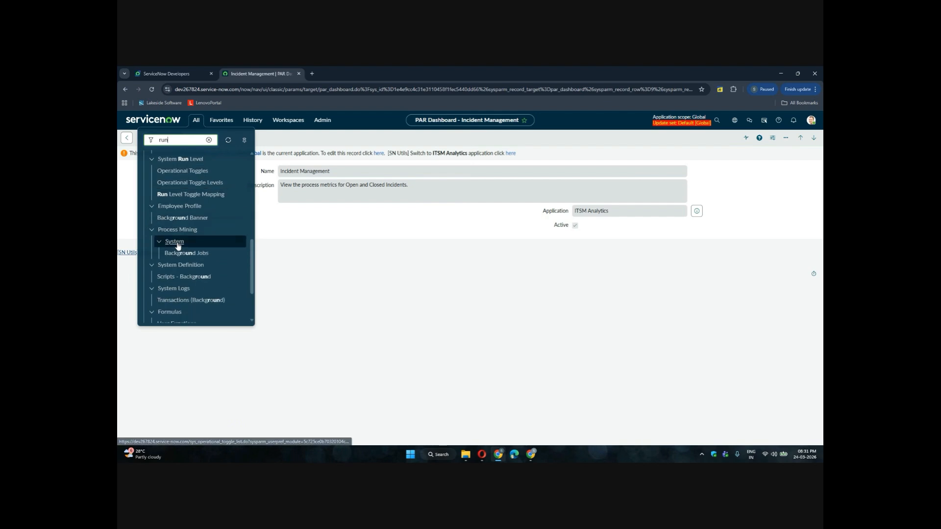
{"action": "scroll", "coordinate": [178, 246], "scroll_direction": "down", "scroll_amount": 1}
{"action": "scroll", "coordinate": [178, 246], "scroll_direction": "up", "scroll_amount": 8}
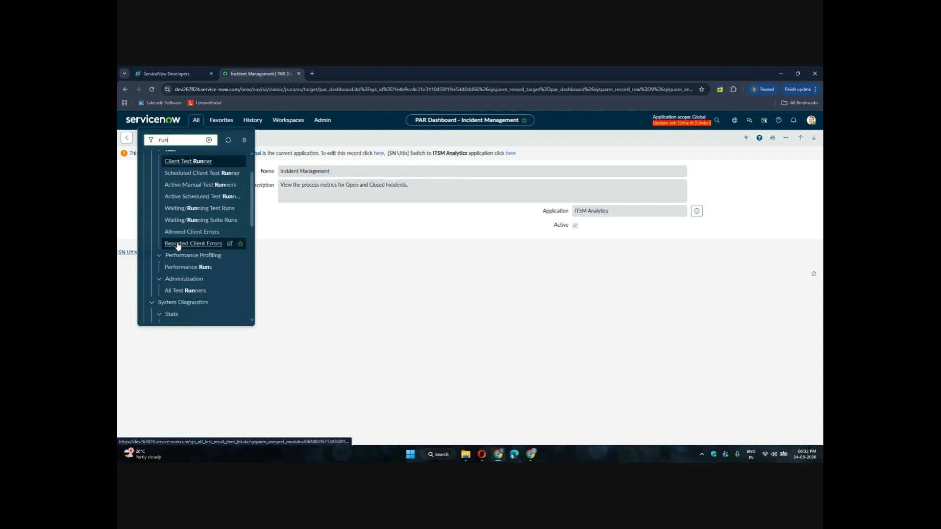
{"action": "scroll", "coordinate": [178, 246], "scroll_direction": "up", "scroll_amount": 2}
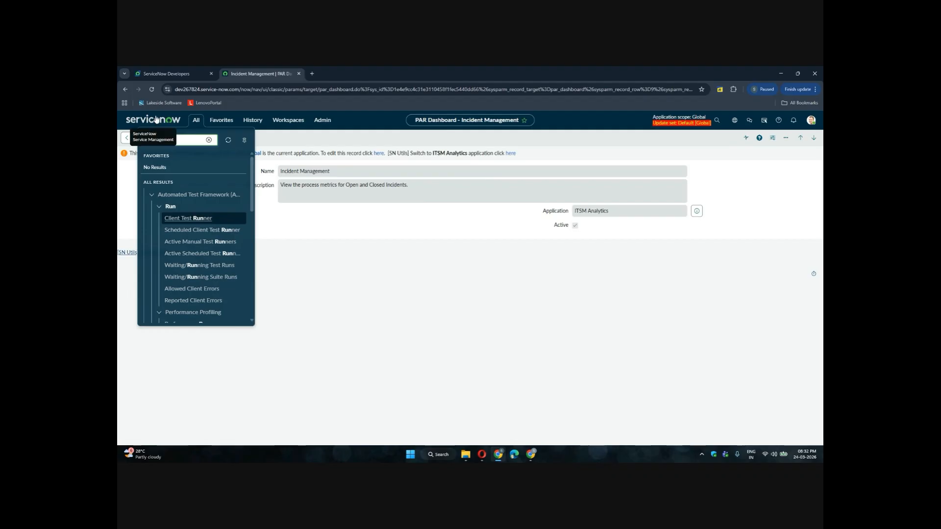
Return to the ServiceNow home page and clear the navigator's filter text
{"action": "left_click", "coordinate": [157, 120]}
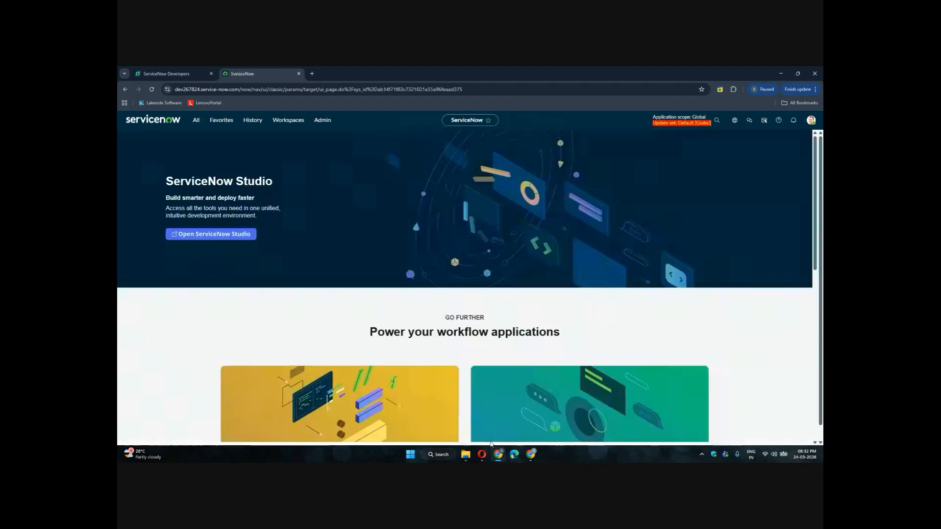
{"action": "left_click", "coordinate": [196, 120]}
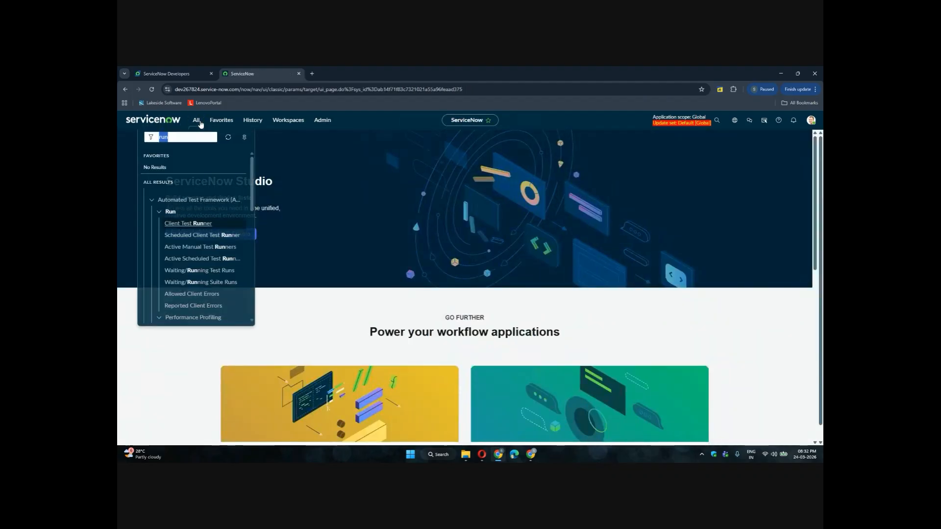
{"action": "scroll", "coordinate": [194, 166], "scroll_direction": "down", "scroll_amount": 10}
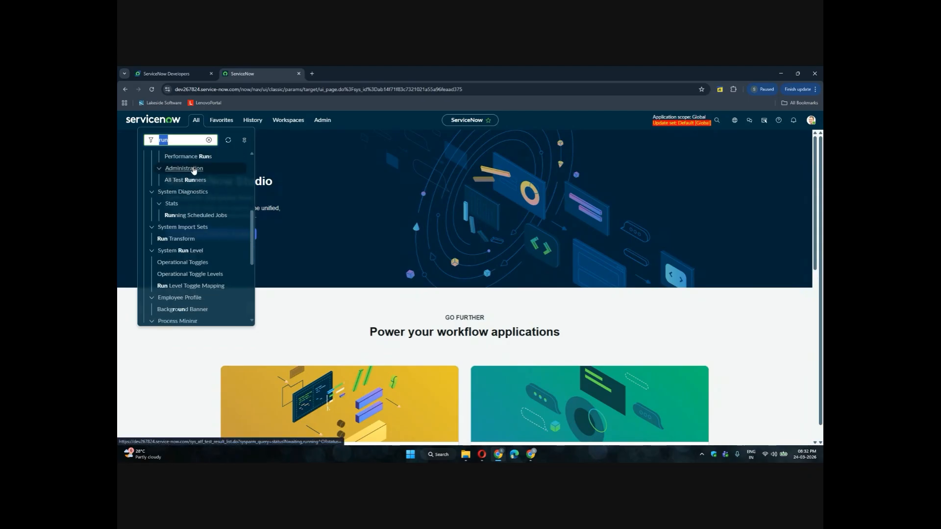
{"action": "key", "text": "BackSpace"}
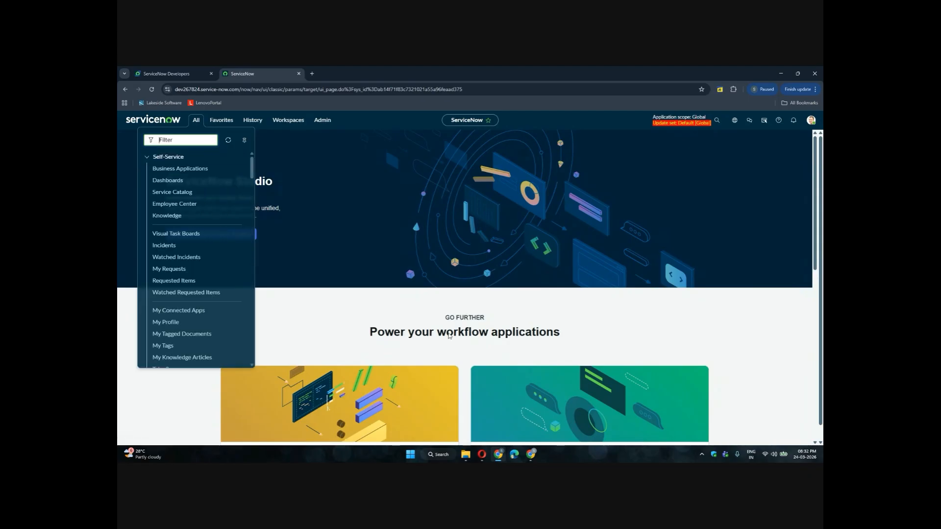
Switch to the Google Meet window in Opera
{"action": "left_click", "coordinate": [482, 454]}
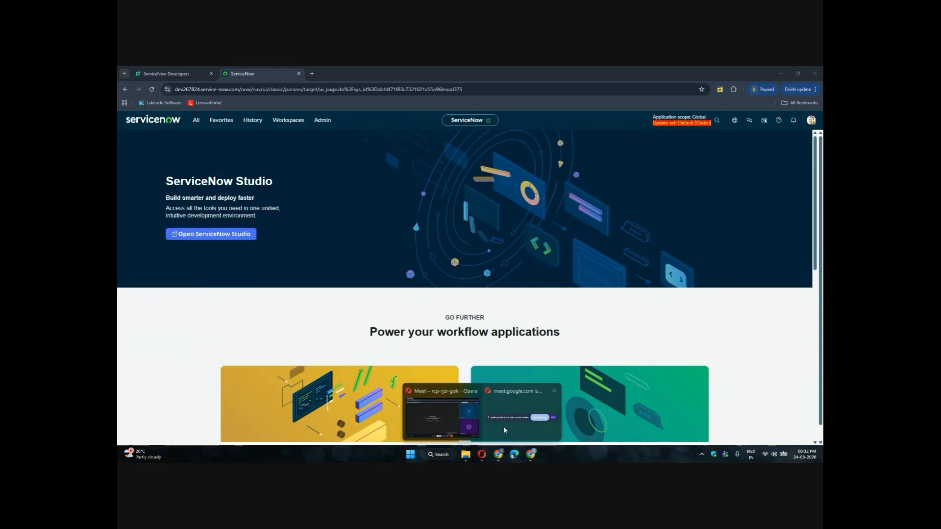
{"action": "left_click", "coordinate": [507, 428]}
{"action": "left_click", "coordinate": [507, 435]}
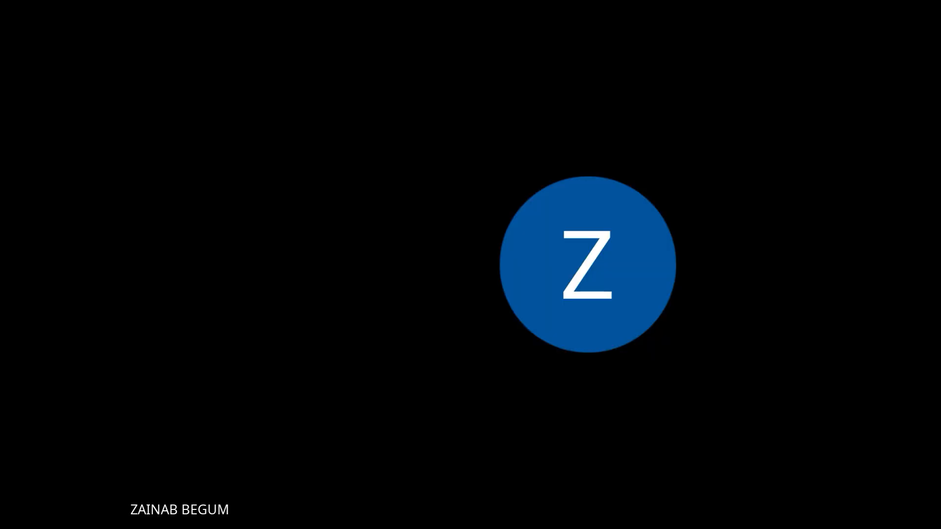
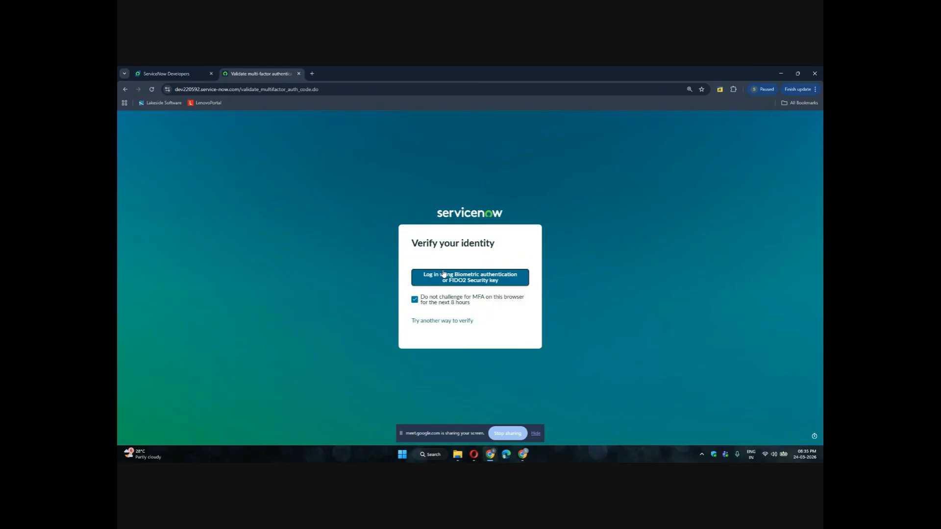
Verify identity with the biometric / FIDO2 passkey option and enter the Windows Security PIN
{"action": "left_click", "coordinate": [444, 274]}
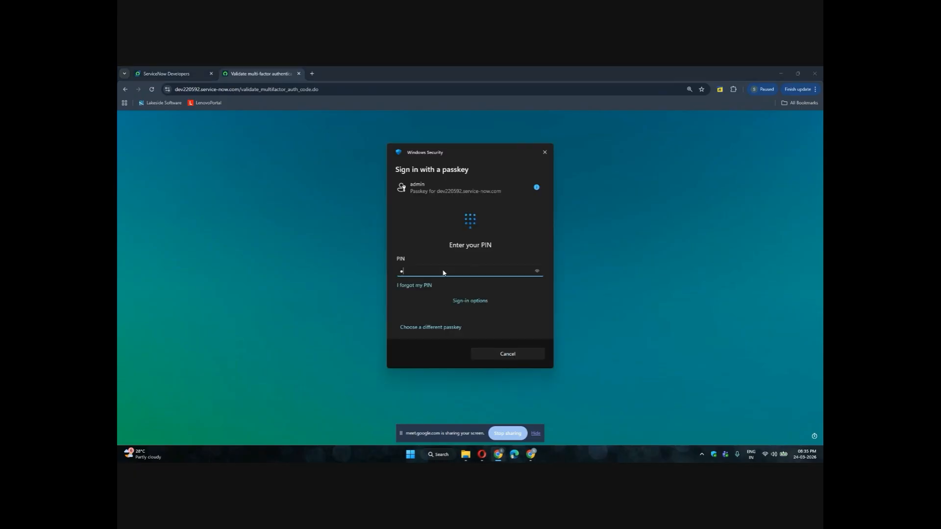
{"action": "key", "text": "Return"}
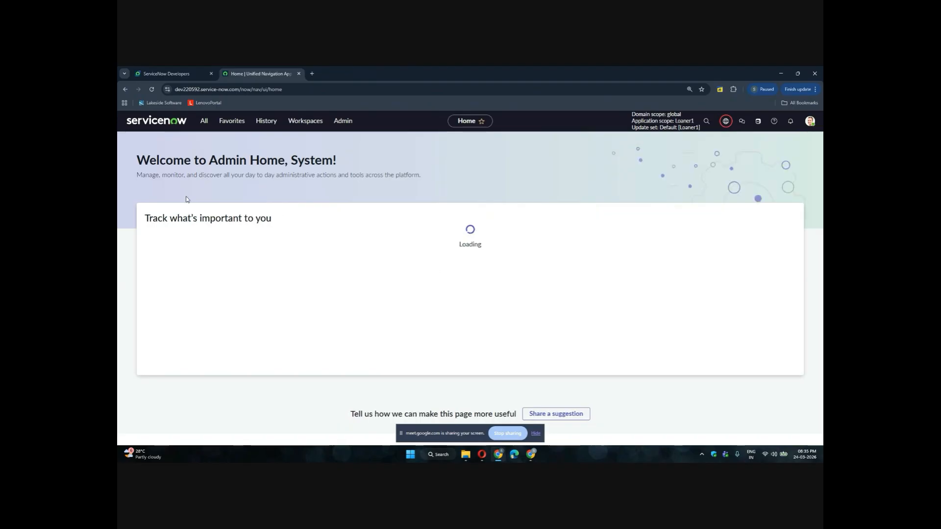
Filter the navigator for reports and open the Reports View / Run module in its new tab
{"action": "left_click", "coordinate": [204, 122]}
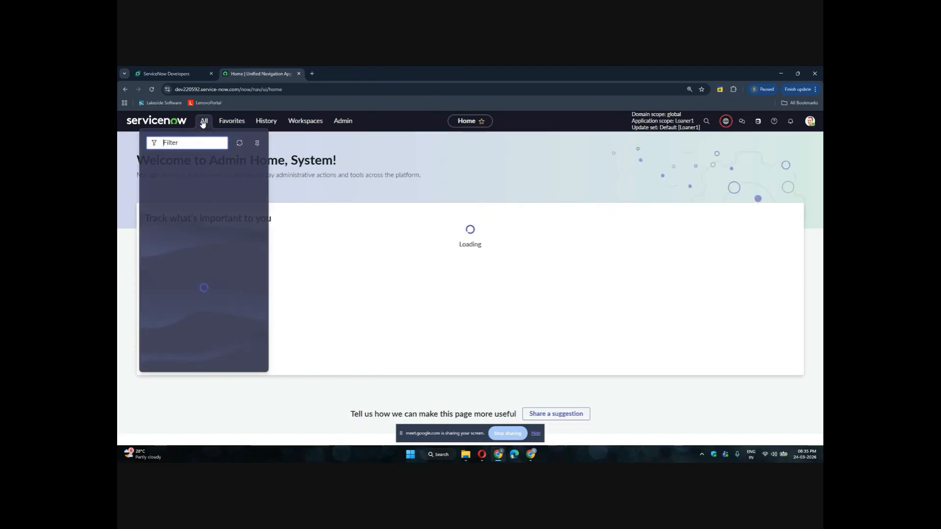
{"action": "type", "text": "rep"}
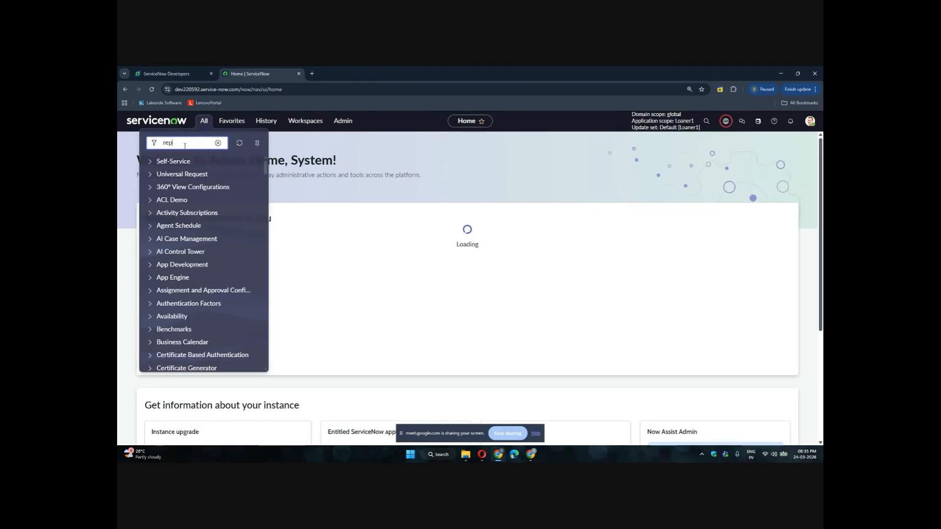
{"action": "type", "text": "ort"}
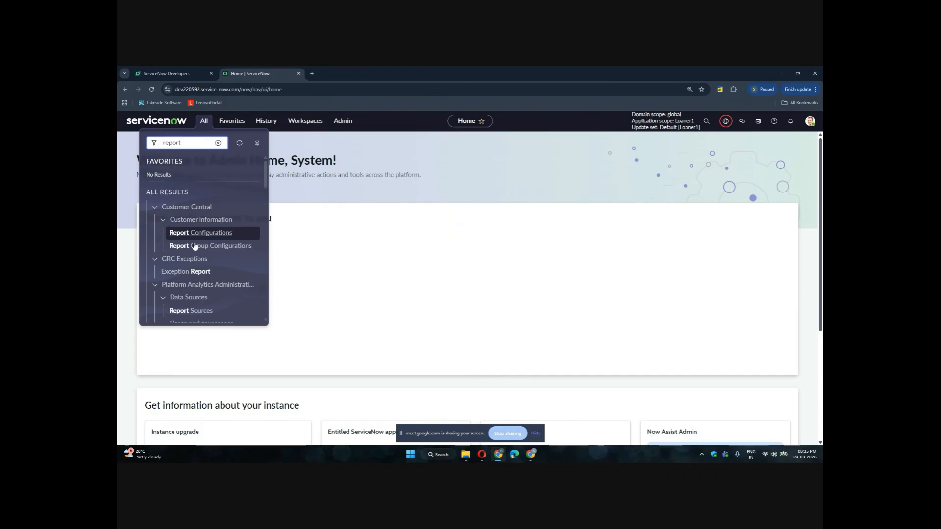
{"action": "type", "text": "s"}
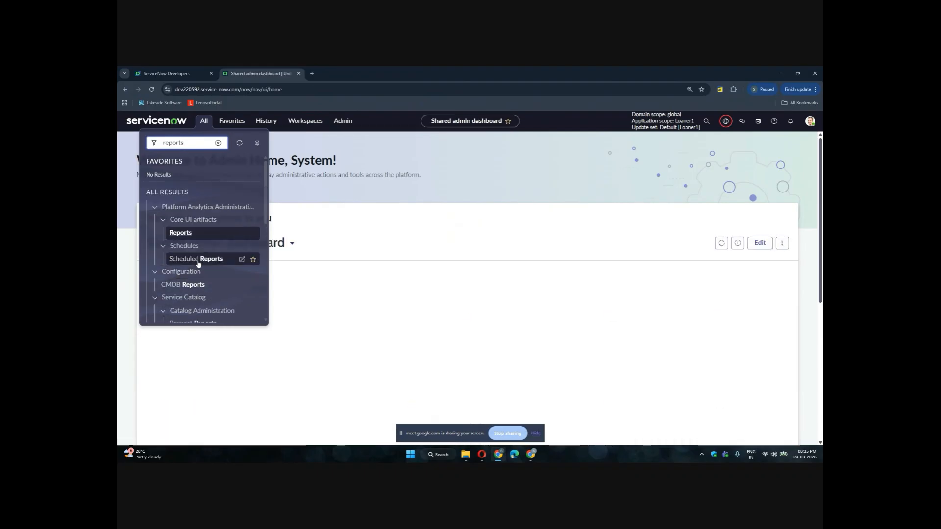
{"action": "scroll", "coordinate": [196, 252], "scroll_direction": "down", "scroll_amount": 5}
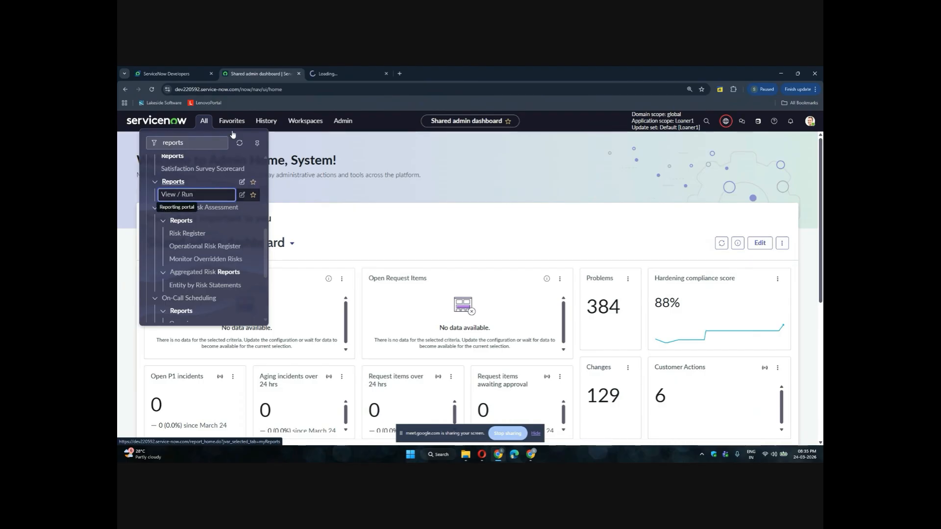
{"action": "left_click", "coordinate": [177, 195], "text": "ctrl"}
{"action": "left_click", "coordinate": [344, 73]}
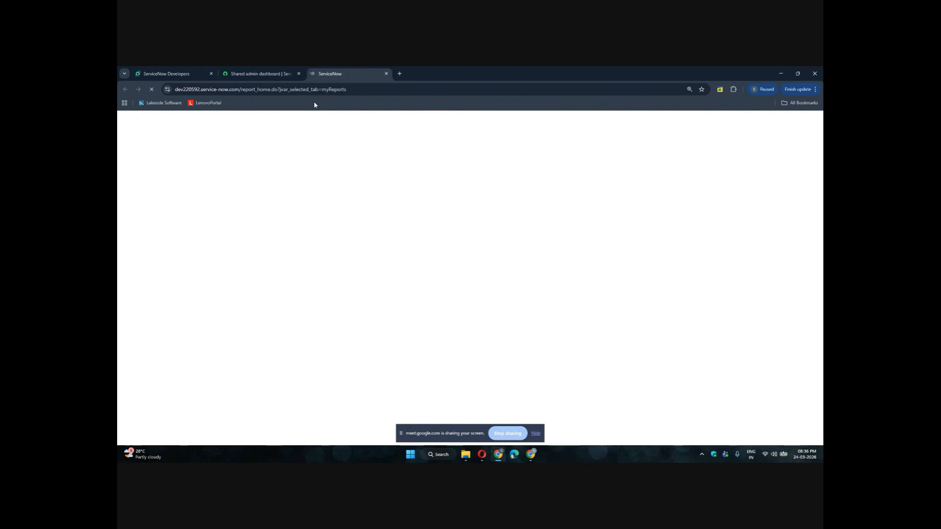
Return to the admin home tab and scroll through the Shared admin dashboard
{"action": "left_click", "coordinate": [241, 76]}
{"action": "scroll", "coordinate": [302, 286], "scroll_direction": "down", "scroll_amount": 2}
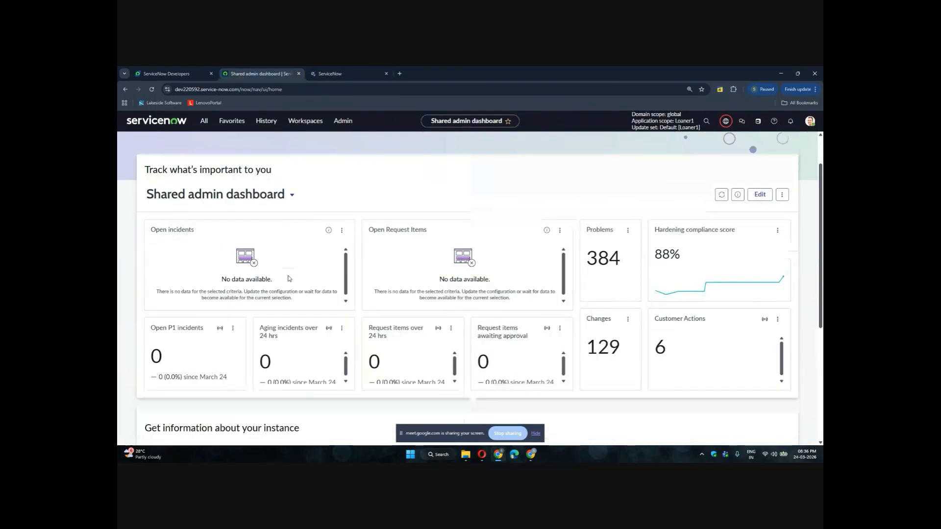
{"action": "scroll", "coordinate": [301, 286], "scroll_direction": "down", "scroll_amount": 2}
{"action": "scroll", "coordinate": [313, 260], "scroll_direction": "up", "scroll_amount": 4}
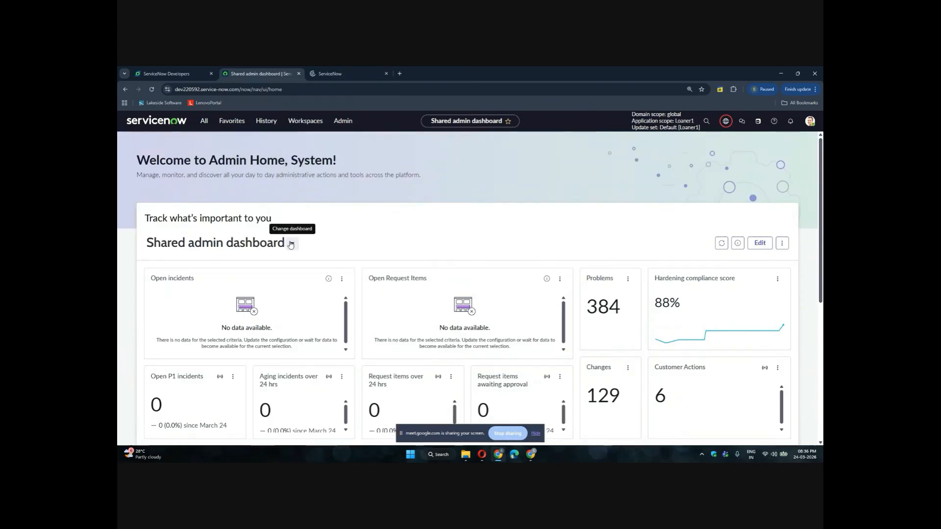
Search the dashboard switcher for incident dashboards, then erase the search text
{"action": "left_click", "coordinate": [294, 243]}
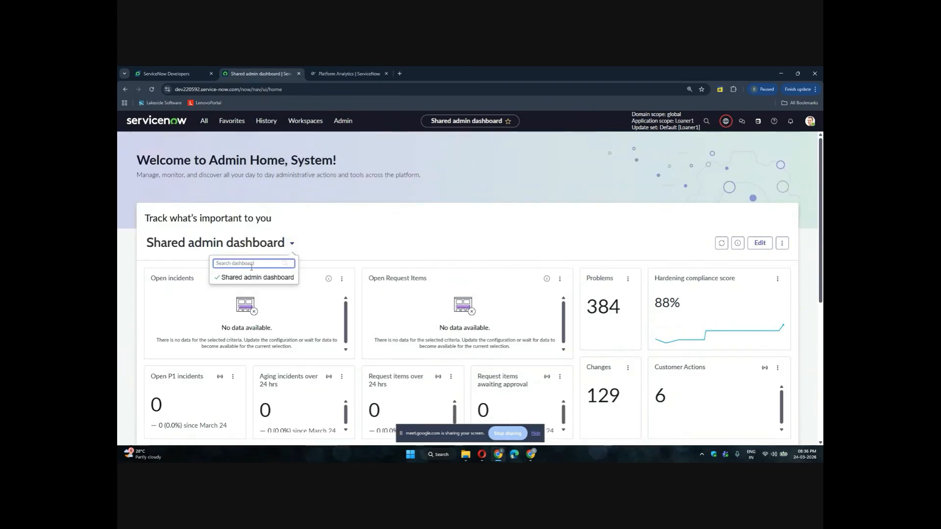
{"action": "type", "text": "incident"}
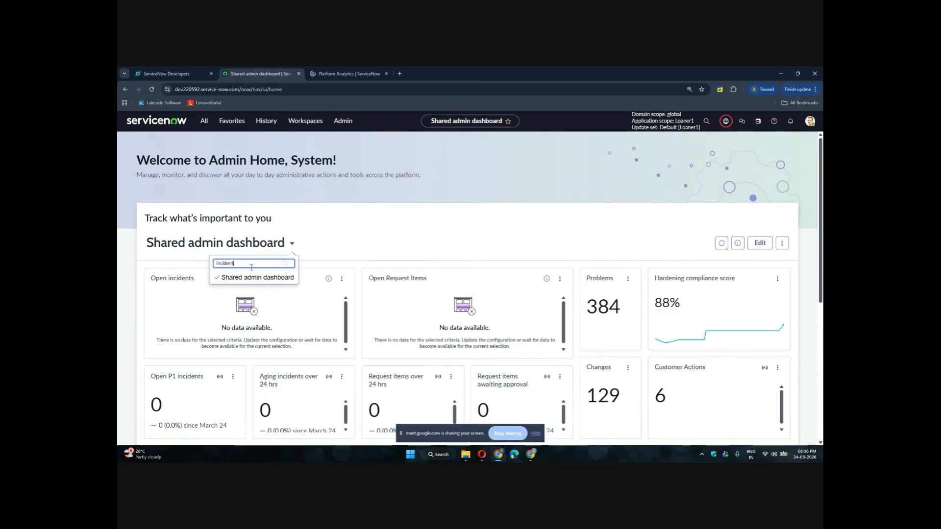
{"action": "key", "text": "BackSpace"}
{"action": "key", "text": "BackSpace"}
{"action": "key", "text": "BackSpace"}
{"action": "key", "text": "BackSpace"}
{"action": "key", "text": "BackSpace"}
{"action": "key", "text": "BackSpace"}
{"action": "key", "text": "BackSpace"}
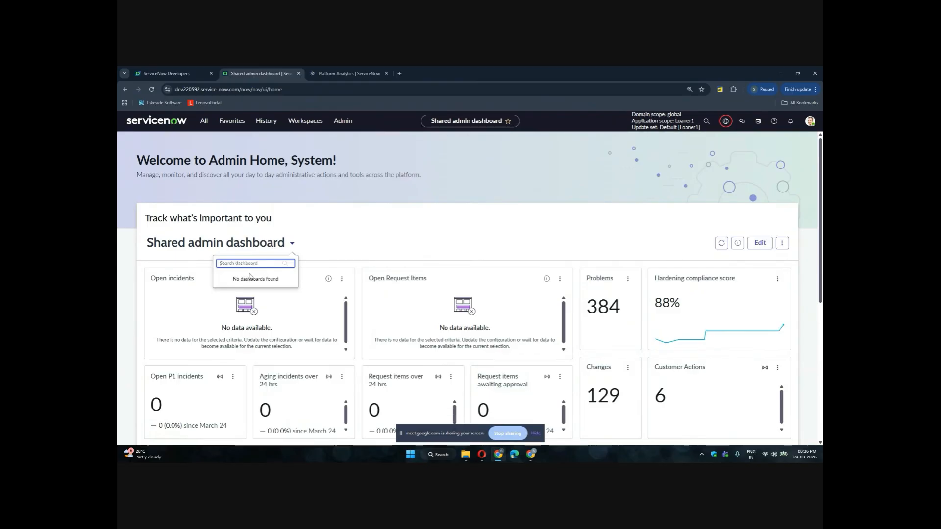
Clear the navigator's reports filter and close the navigator
{"action": "left_click", "coordinate": [204, 122]}
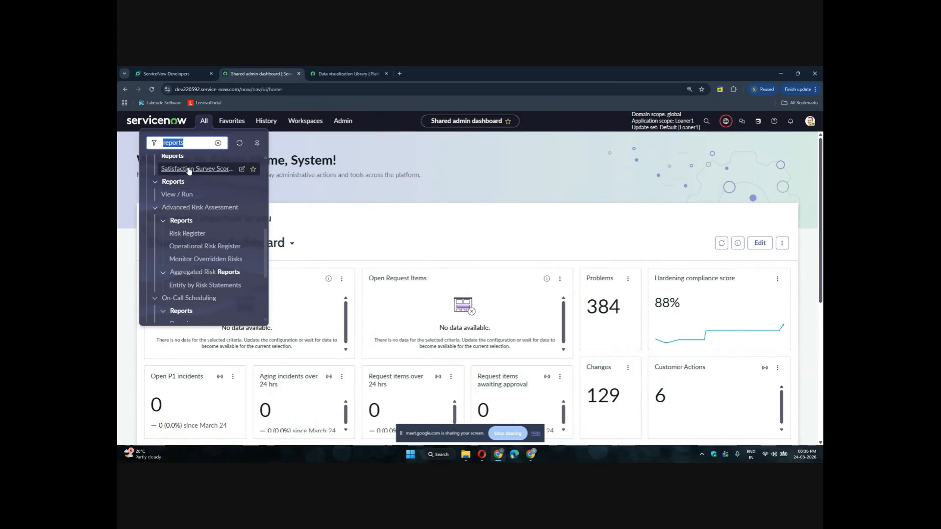
{"action": "left_click", "coordinate": [217, 142]}
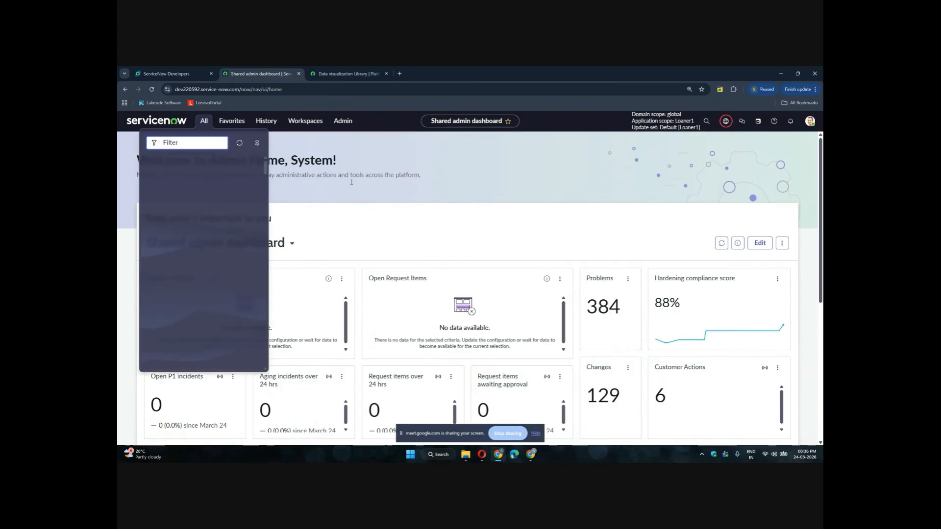
{"action": "triple_click", "coordinate": [465, 120]}
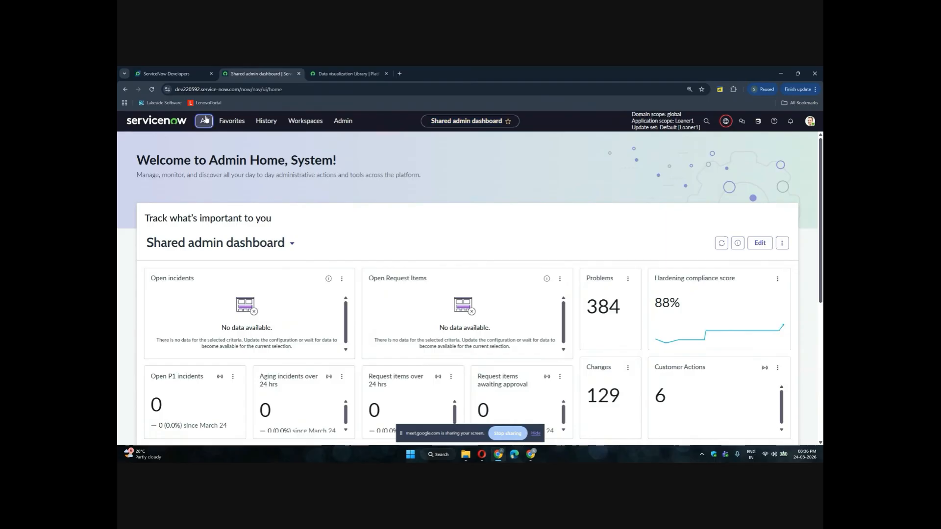
Filter the navigator for dashboard, open the Benchmarks Dashboard module, and return to the admin home tab
{"action": "left_click", "coordinate": [205, 120]}
{"action": "type", "text": "da"}
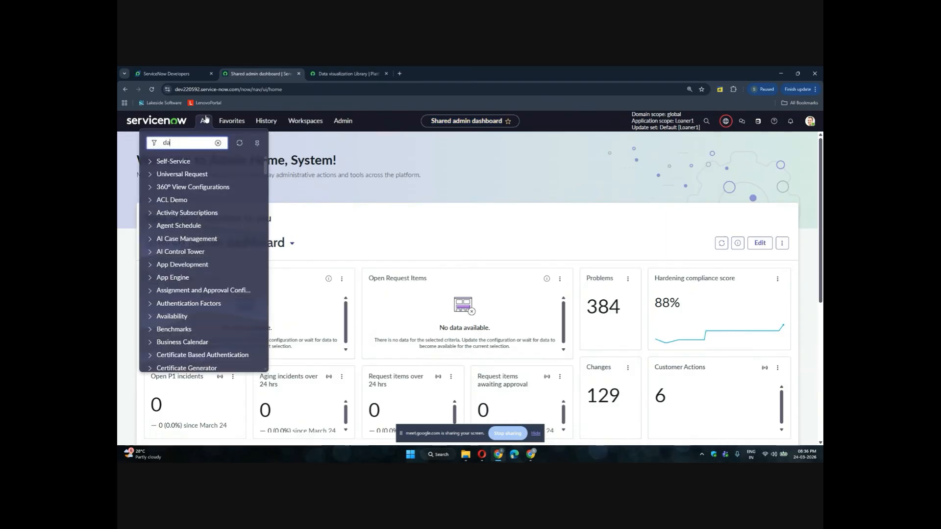
{"action": "type", "text": "shboard"}
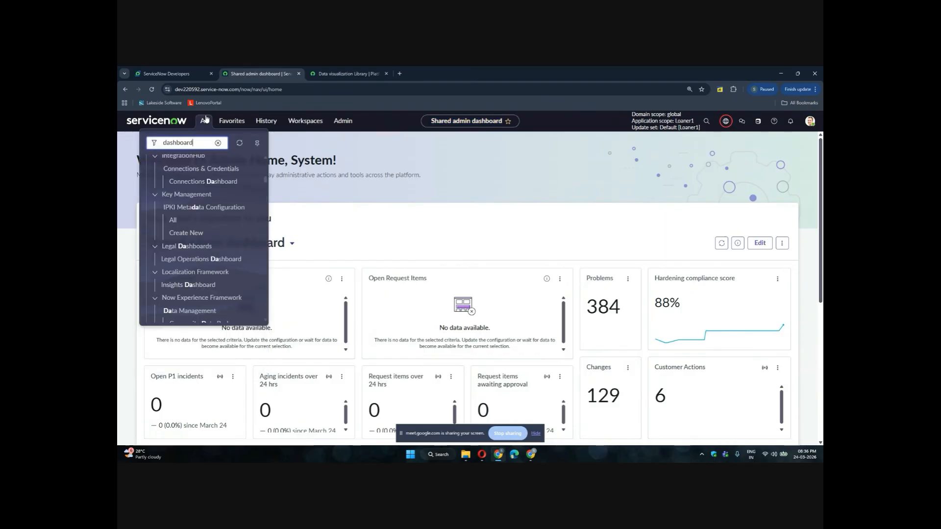
{"action": "scroll", "coordinate": [197, 203], "scroll_direction": "up", "scroll_amount": 8}
{"action": "scroll", "coordinate": [196, 201], "scroll_direction": "up", "scroll_amount": 3}
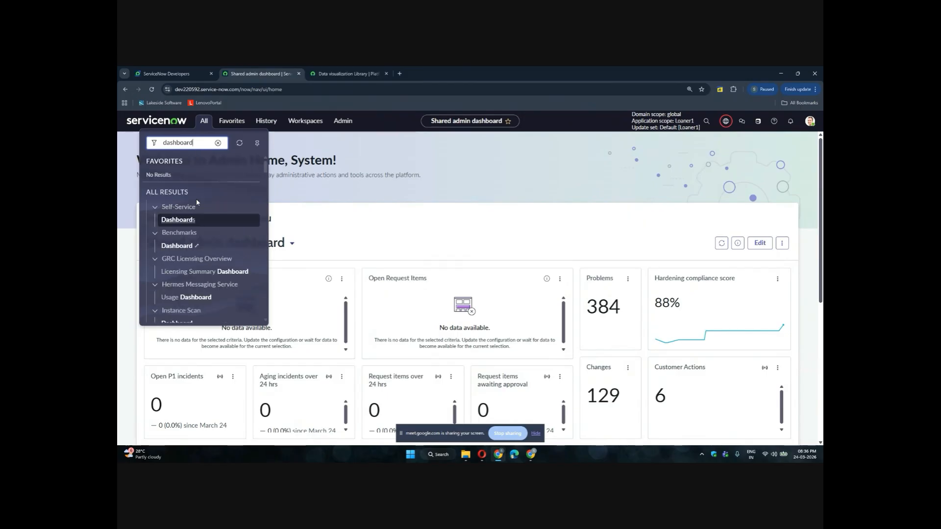
{"action": "left_click", "coordinate": [194, 250]}
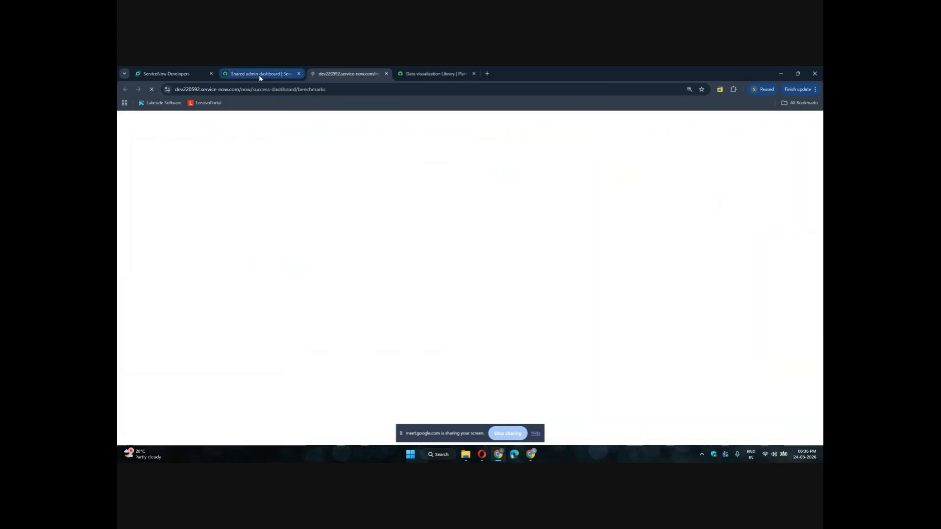
{"action": "left_click", "coordinate": [258, 75]}
Browse the navigator's dashboard results and open the Self-Service Dashboards module
{"action": "left_click", "coordinate": [205, 122]}
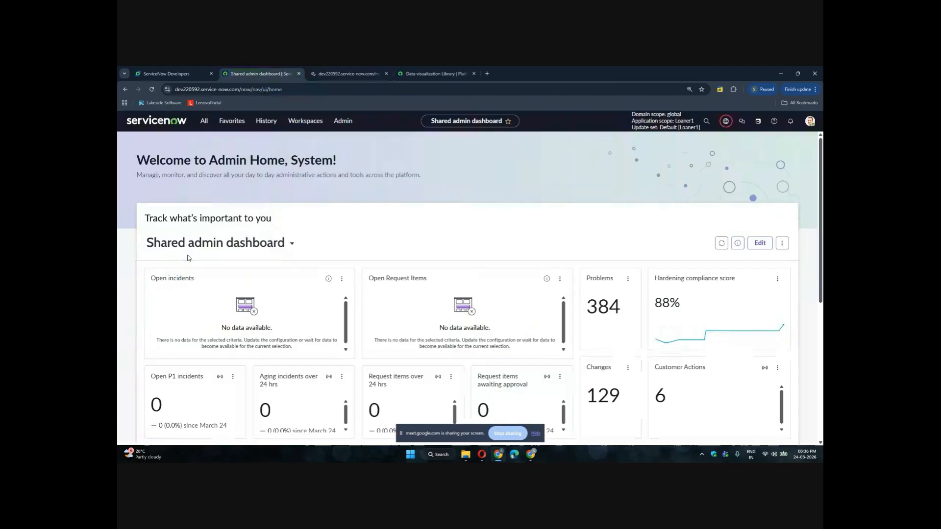
{"action": "left_click", "coordinate": [207, 126]}
{"action": "scroll", "coordinate": [189, 265], "scroll_direction": "down", "scroll_amount": 8}
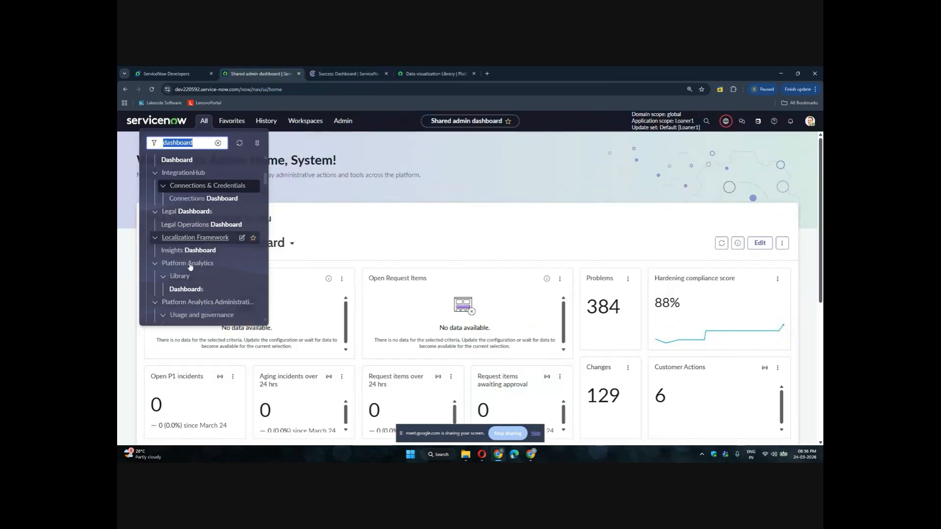
{"action": "scroll", "coordinate": [190, 266], "scroll_direction": "down", "scroll_amount": 10}
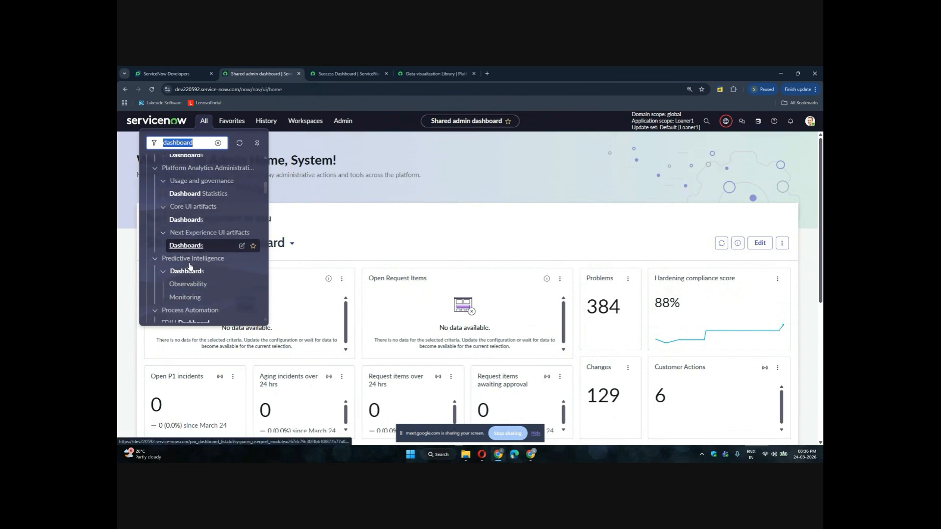
{"action": "scroll", "coordinate": [189, 259], "scroll_direction": "up", "scroll_amount": 15}
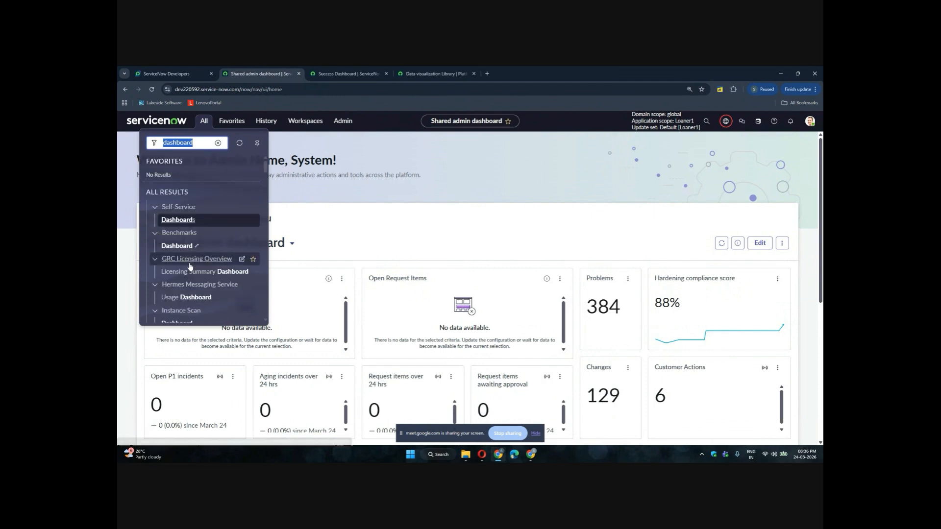
{"action": "left_click", "coordinate": [179, 220]}
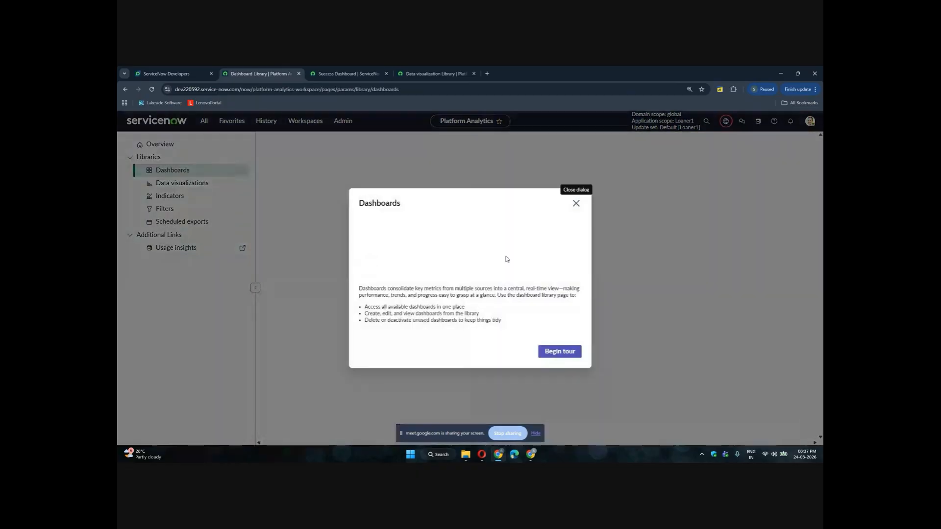
Close the Dashboards introduction and dismiss the Stop Guided Tour prompt in the dashboard library
{"action": "left_click", "coordinate": [576, 204]}
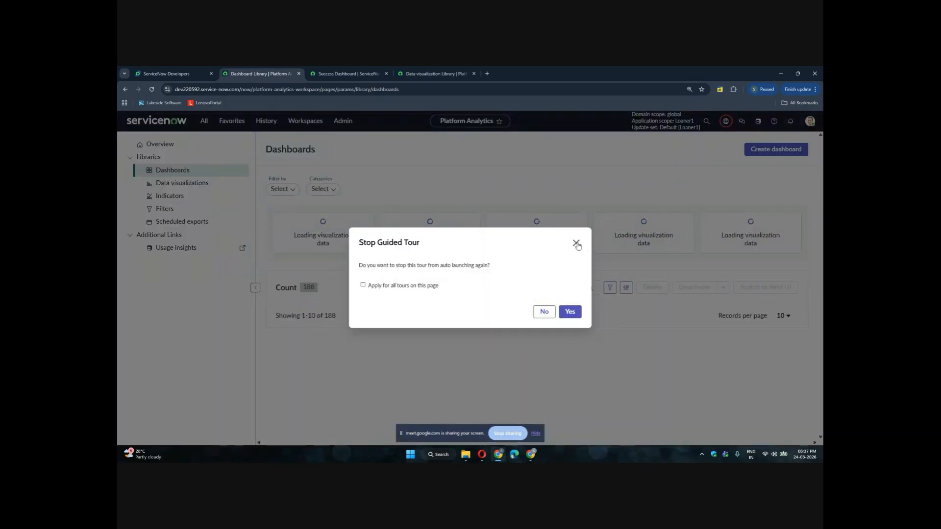
{"action": "left_click", "coordinate": [576, 244]}
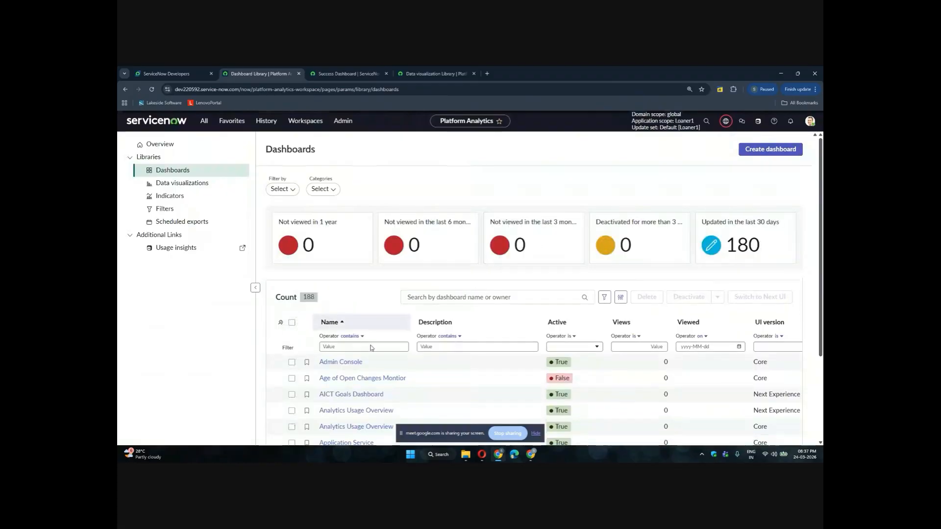
{"action": "scroll", "coordinate": [365, 326], "scroll_direction": "down", "scroll_amount": 2}
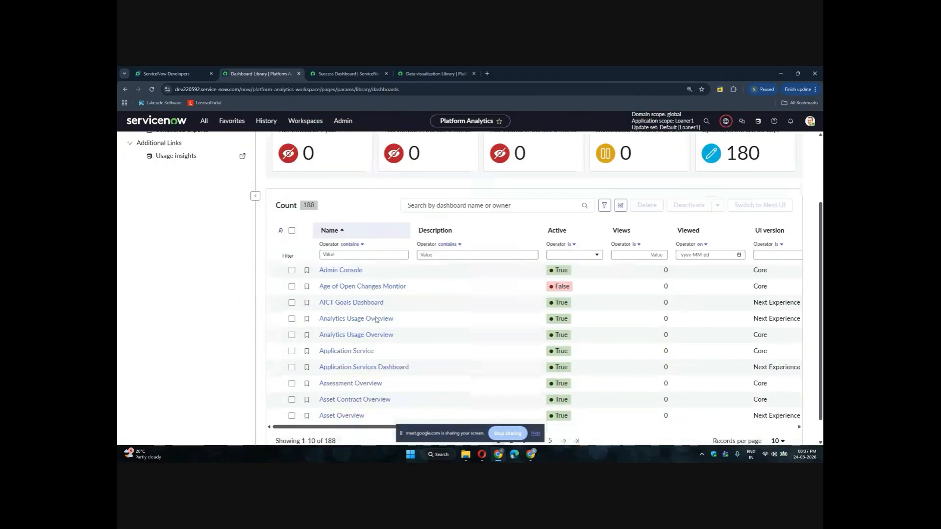
{"action": "scroll", "coordinate": [341, 265], "scroll_direction": "up", "scroll_amount": 2}
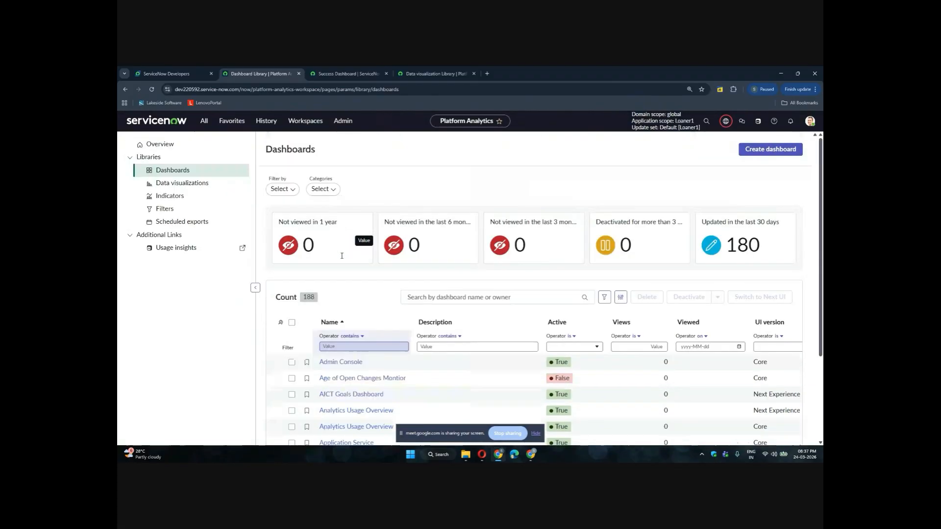
Filter the dashboard library's Name column by Incident
{"action": "left_click", "coordinate": [340, 348]}
{"action": "scroll", "coordinate": [342, 338], "scroll_direction": "down", "scroll_amount": 1}
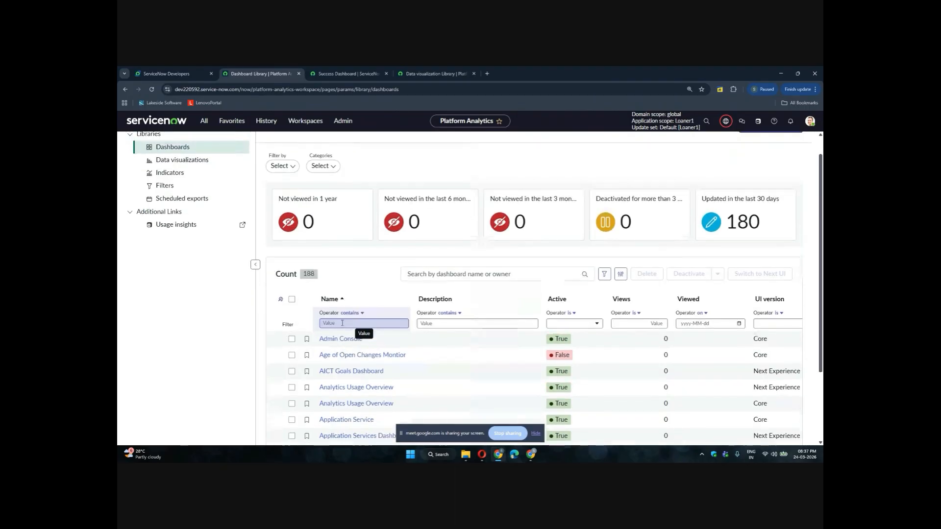
{"action": "type", "text": "incident"}
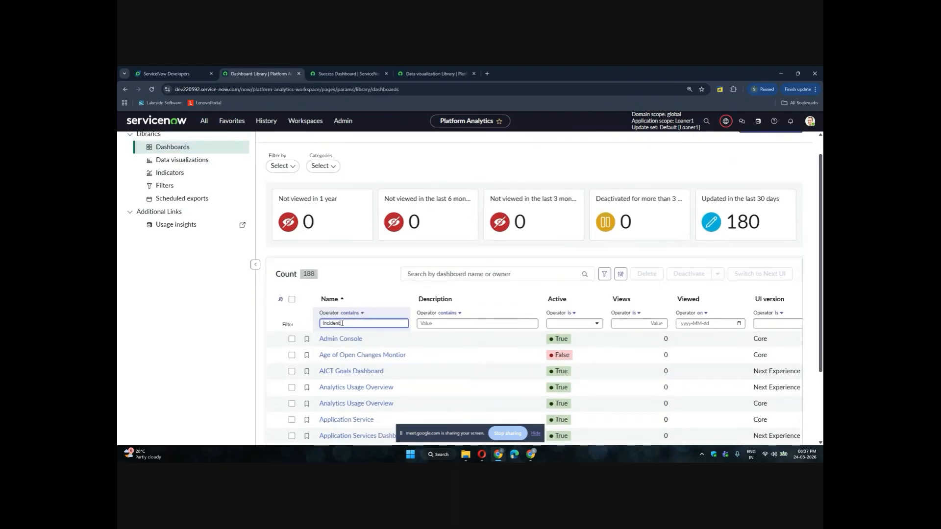
{"action": "key", "text": "Return"}
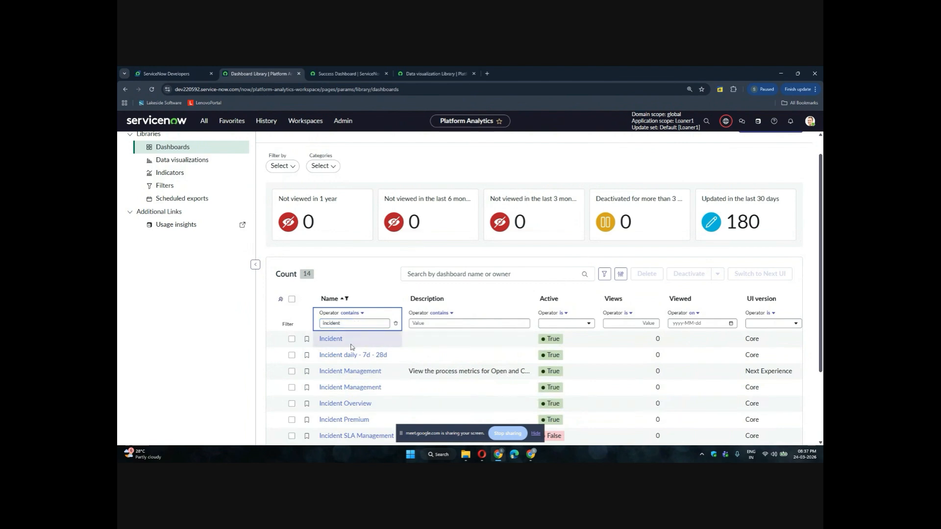
Open the Incident Management dashboard and dismiss its read-only notice
{"action": "scroll", "coordinate": [351, 347], "scroll_direction": "down", "scroll_amount": 2}
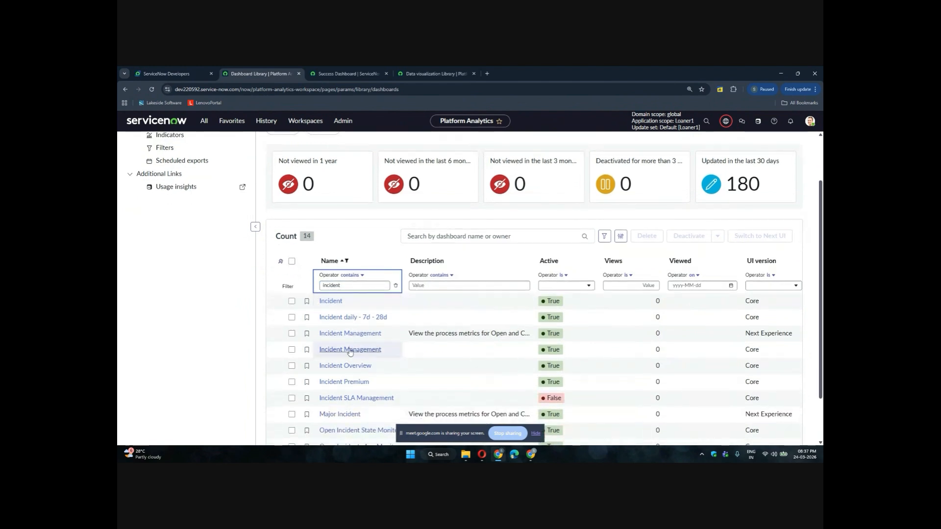
{"action": "left_click", "coordinate": [328, 335]}
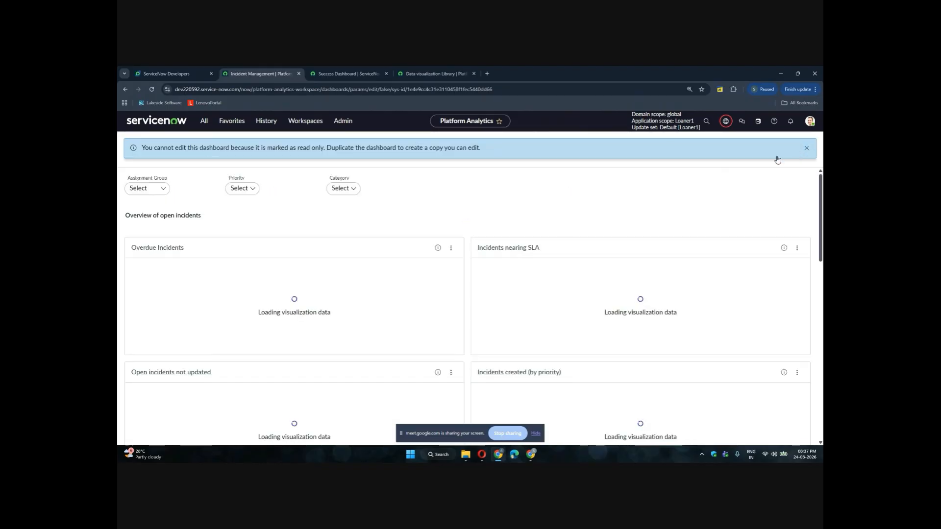
{"action": "left_click", "coordinate": [806, 147]}
{"action": "scroll", "coordinate": [519, 311], "scroll_direction": "down", "scroll_amount": 3}
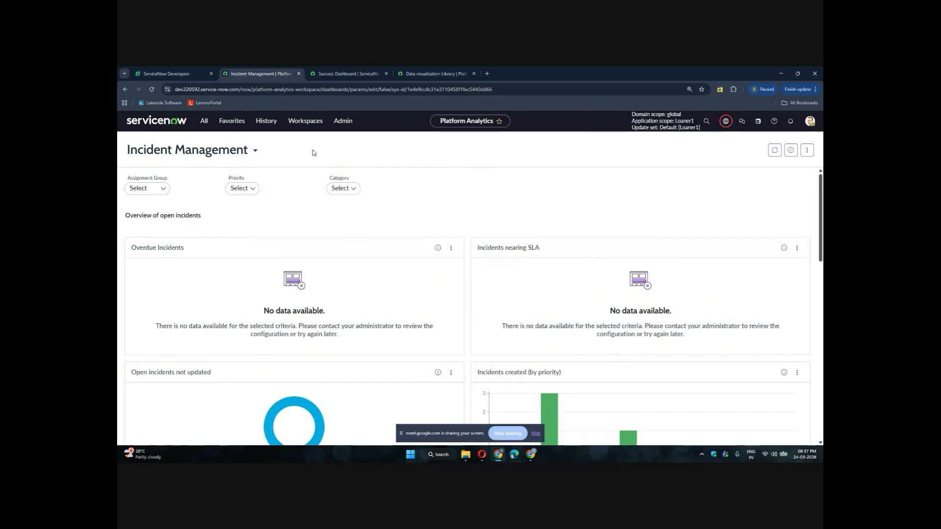
Switch to the ServiceNow tab and browse the navigator's modules filtered by dashboard
{"action": "left_click", "coordinate": [169, 125]}
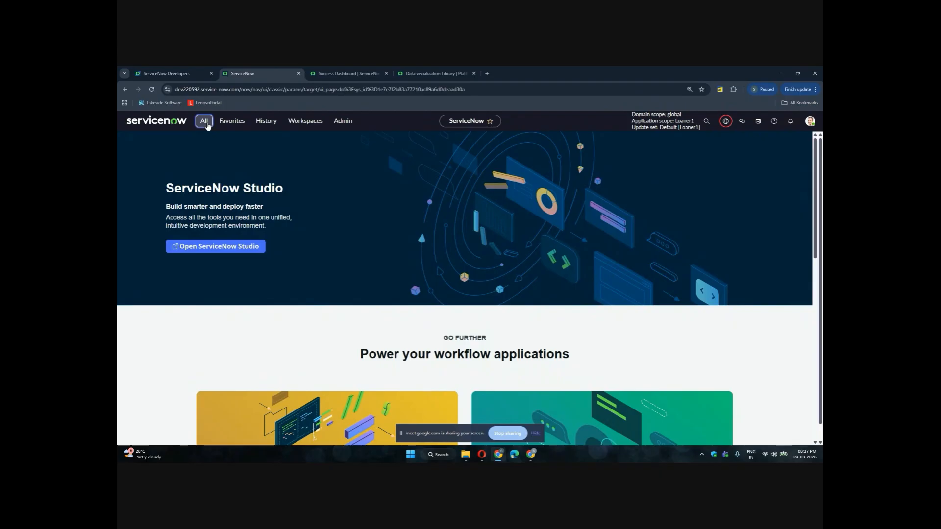
{"action": "left_click", "coordinate": [205, 123]}
{"action": "scroll", "coordinate": [198, 279], "scroll_direction": "down", "scroll_amount": 1}
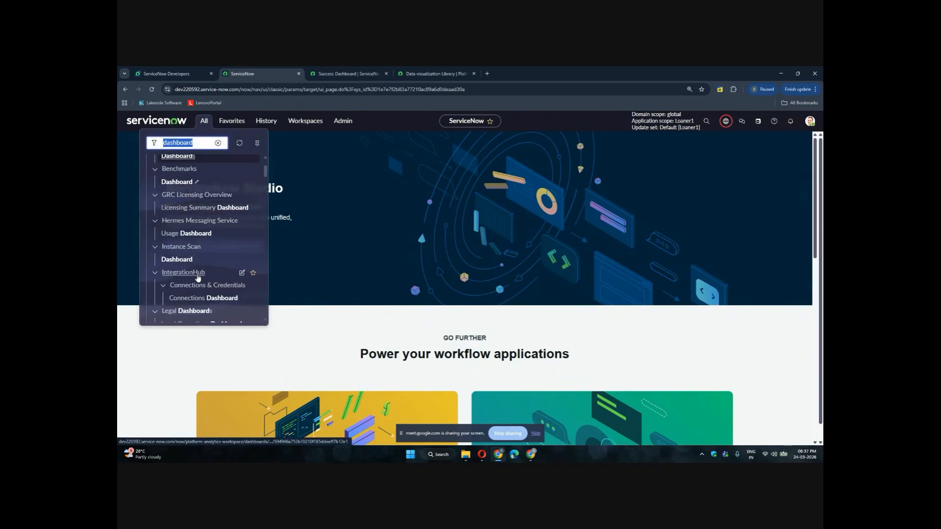
{"action": "scroll", "coordinate": [191, 253], "scroll_direction": "down", "scroll_amount": 2}
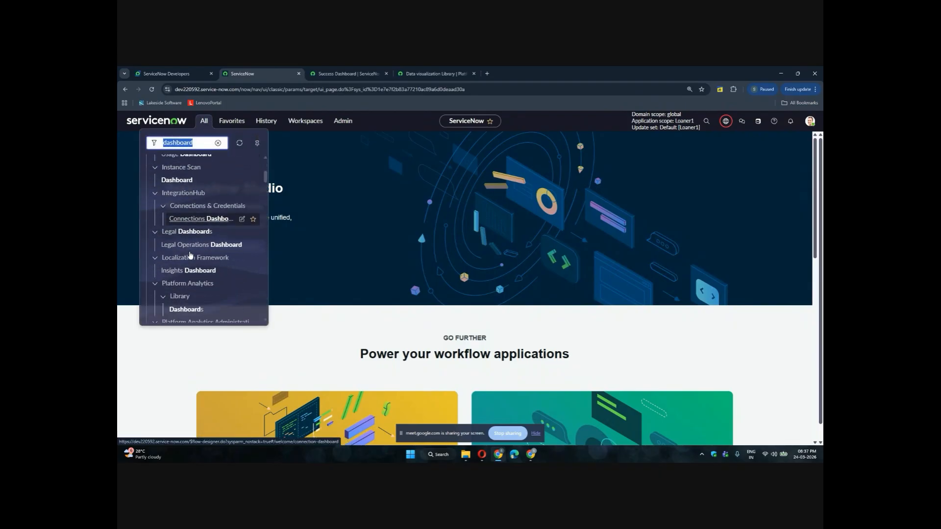
{"action": "scroll", "coordinate": [190, 254], "scroll_direction": "down", "scroll_amount": 3}
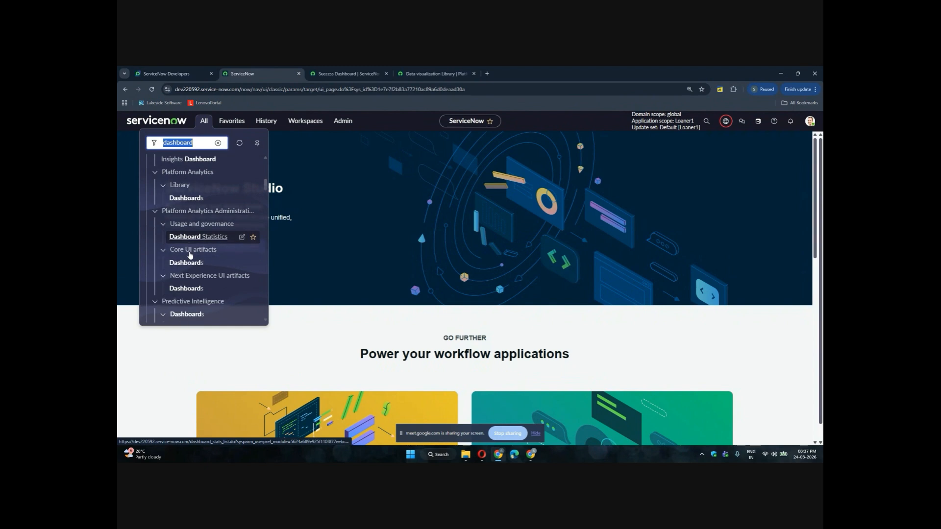
{"action": "scroll", "coordinate": [190, 255], "scroll_direction": "down", "scroll_amount": 4}
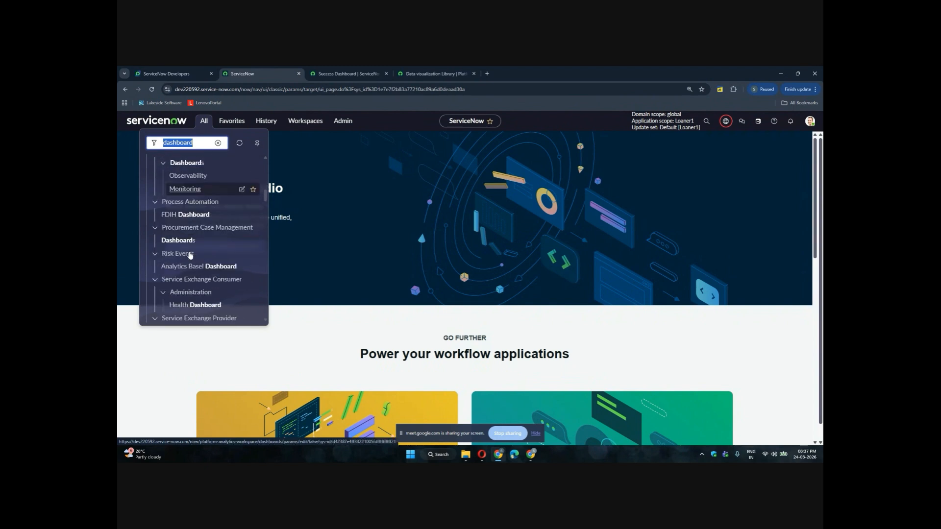
{"action": "scroll", "coordinate": [190, 254], "scroll_direction": "down", "scroll_amount": 2}
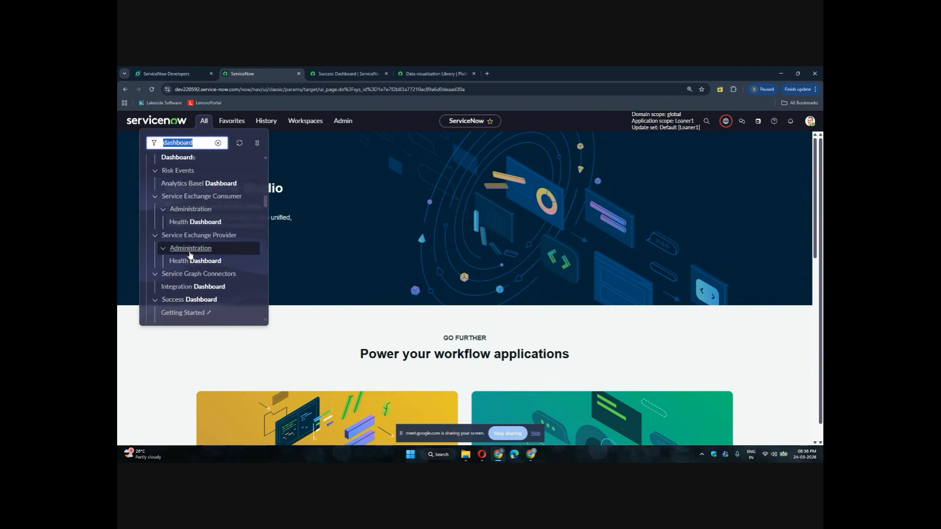
{"action": "scroll", "coordinate": [190, 254], "scroll_direction": "down", "scroll_amount": 6}
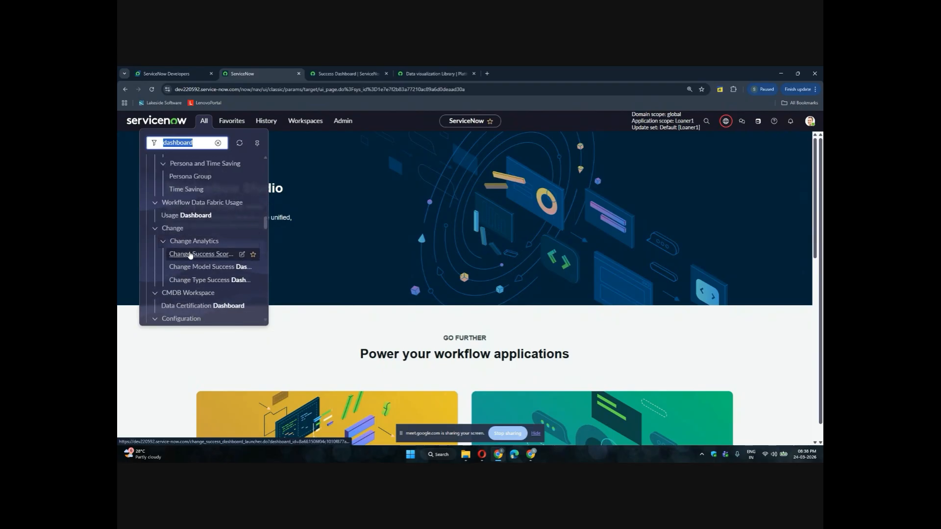
{"action": "scroll", "coordinate": [190, 255], "scroll_direction": "down", "scroll_amount": 8}
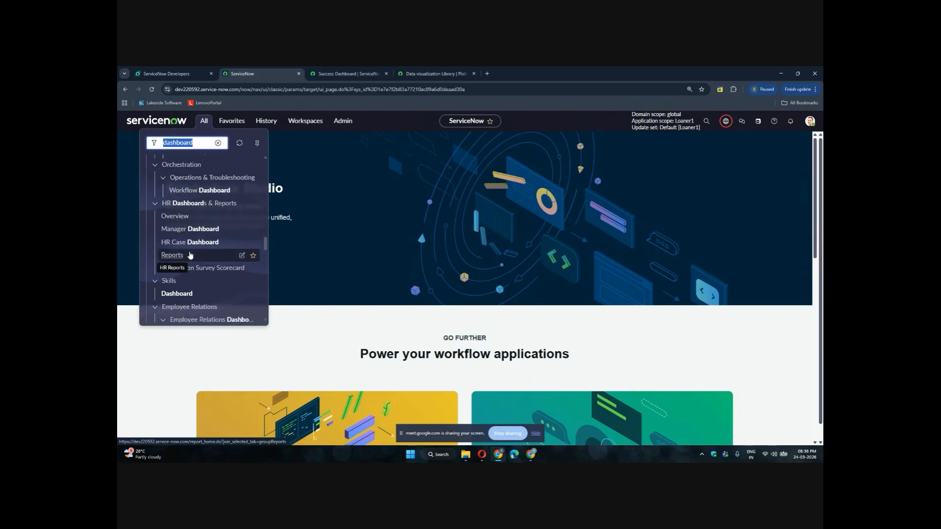
{"action": "scroll", "coordinate": [191, 254], "scroll_direction": "down", "scroll_amount": 10}
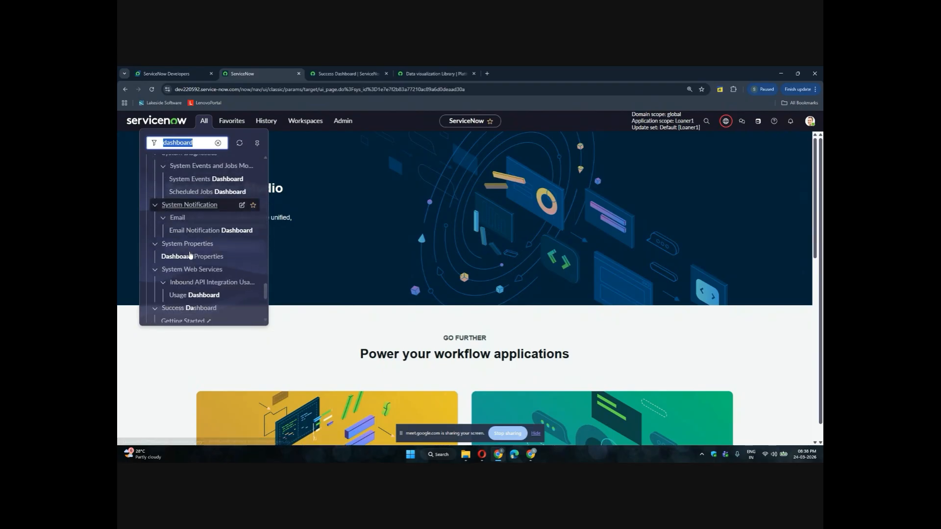
{"action": "scroll", "coordinate": [190, 254], "scroll_direction": "down", "scroll_amount": 5}
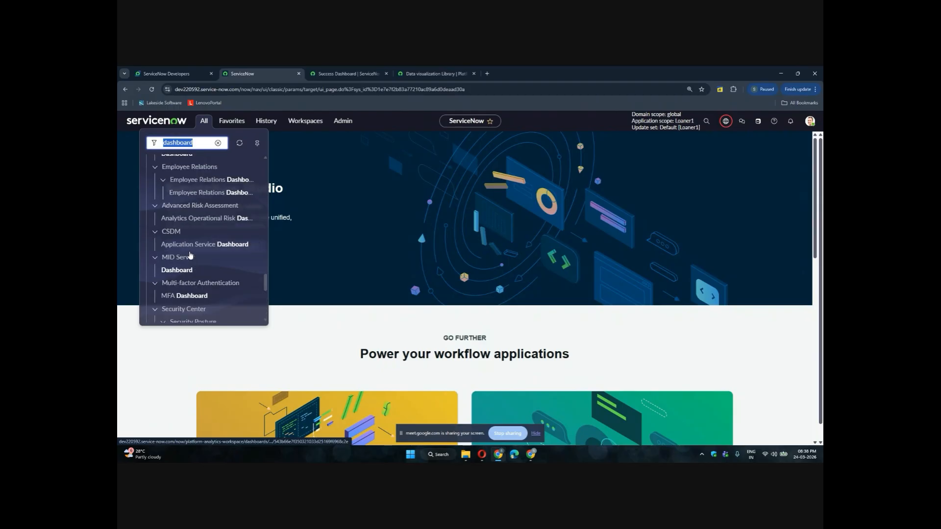
{"action": "scroll", "coordinate": [191, 254], "scroll_direction": "up", "scroll_amount": 20}
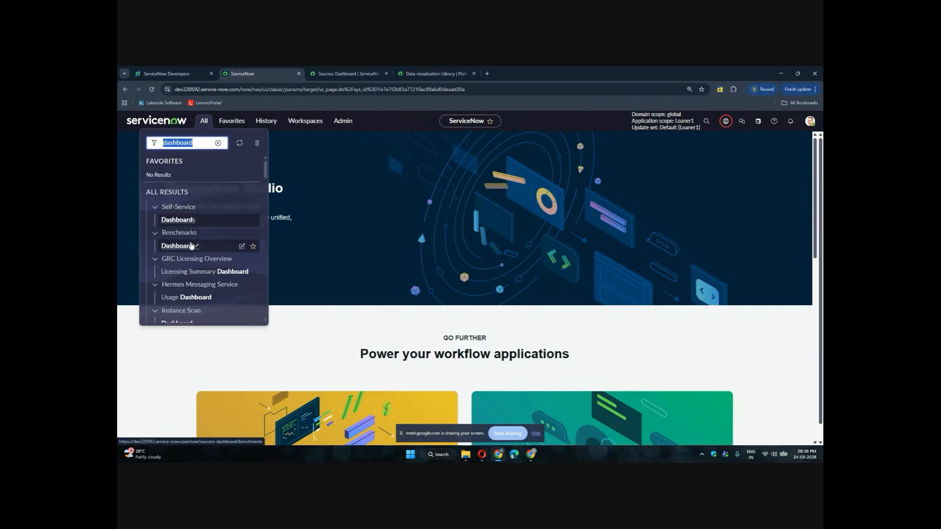
Open the Benchmarks dashboard module, then close its tab and the Success Dashboard tab
{"action": "left_click", "coordinate": [191, 246]}
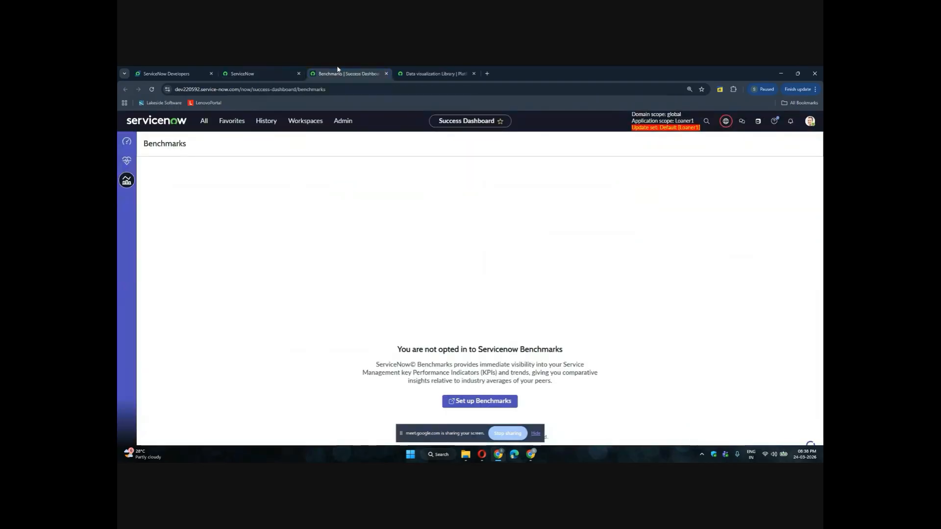
{"action": "left_click", "coordinate": [387, 73]}
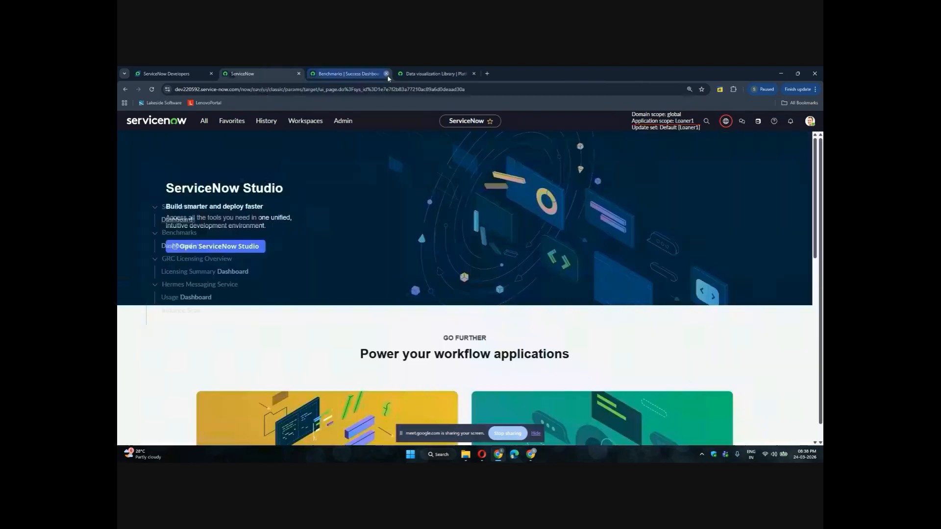
{"action": "left_click", "coordinate": [387, 73]}
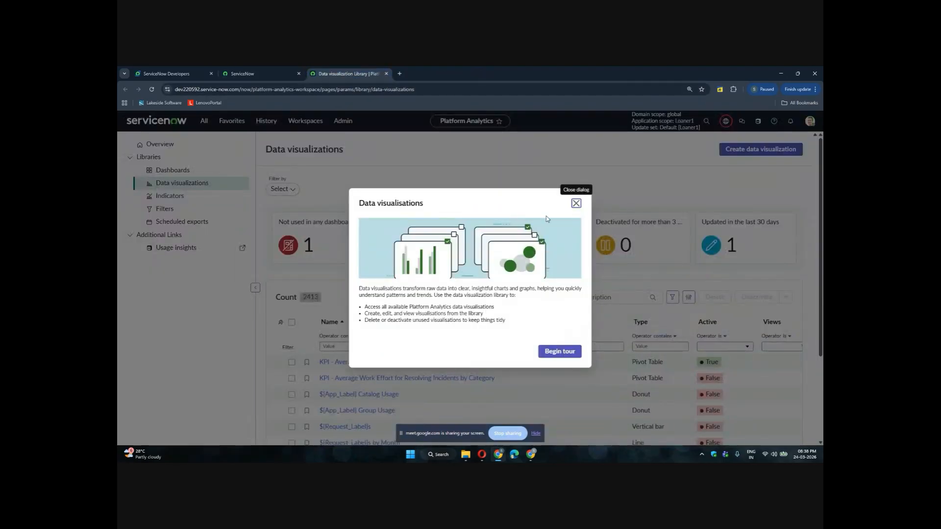
Dismiss the introduction and Stop Guided Tour prompts in the Data visualizations and Dashboards libraries
{"action": "left_click", "coordinate": [576, 204]}
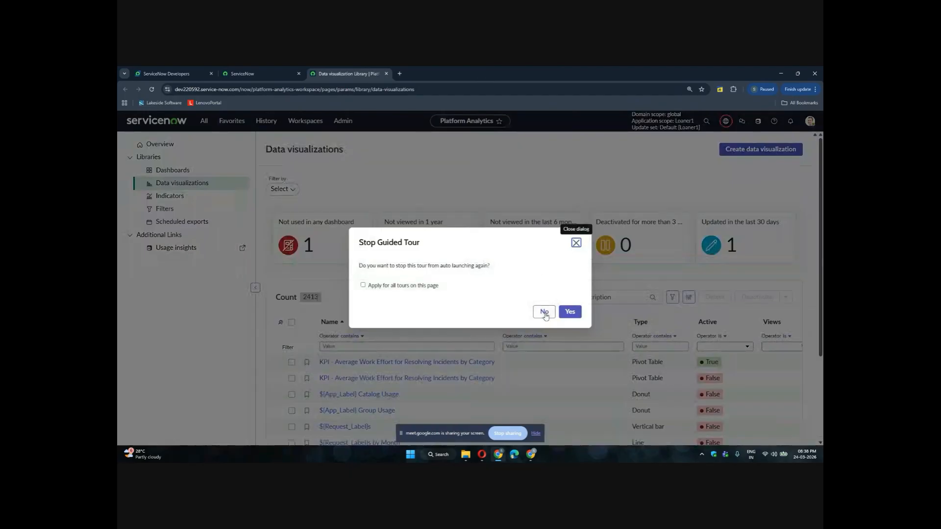
{"action": "left_click", "coordinate": [577, 243]}
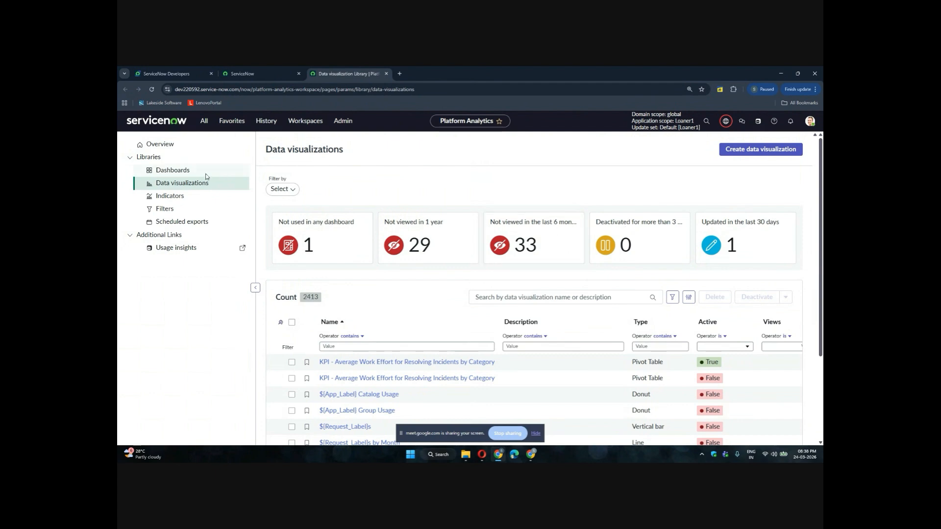
{"action": "left_click", "coordinate": [185, 171]}
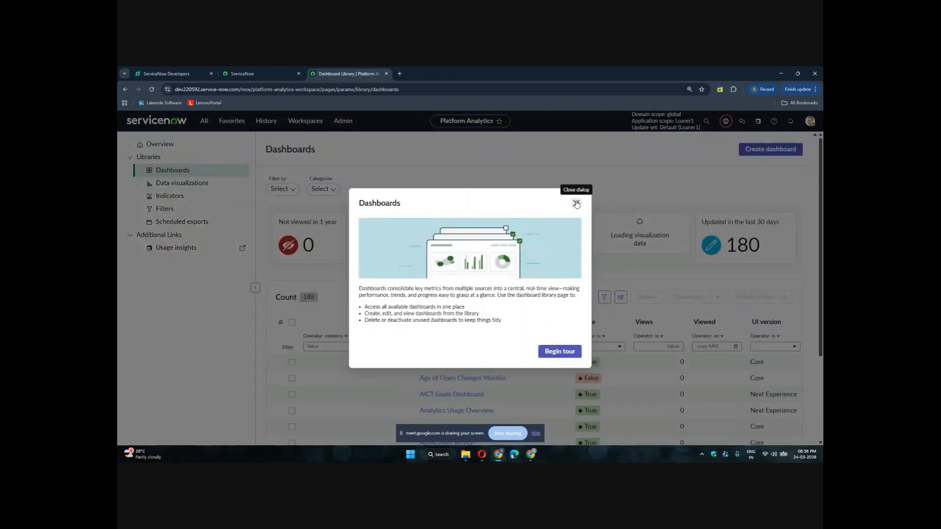
{"action": "left_click", "coordinate": [577, 204]}
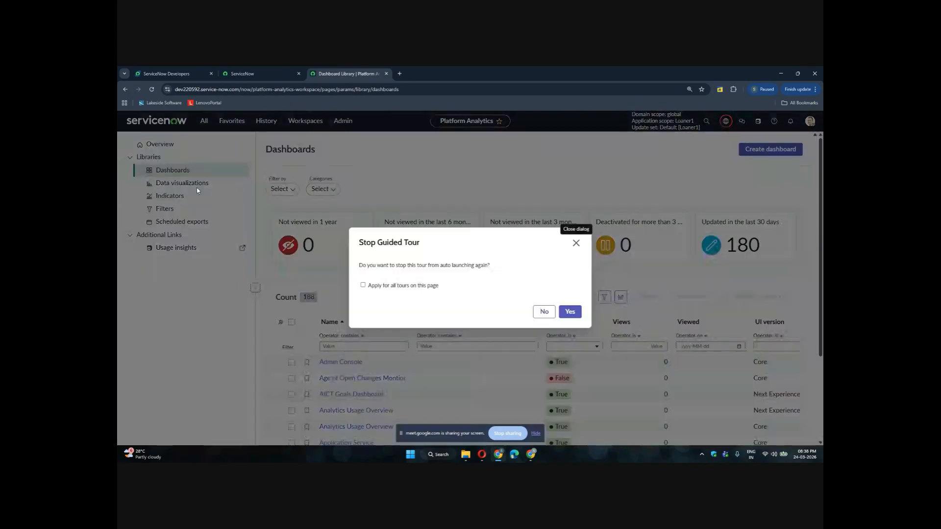
{"action": "left_click", "coordinate": [577, 243]}
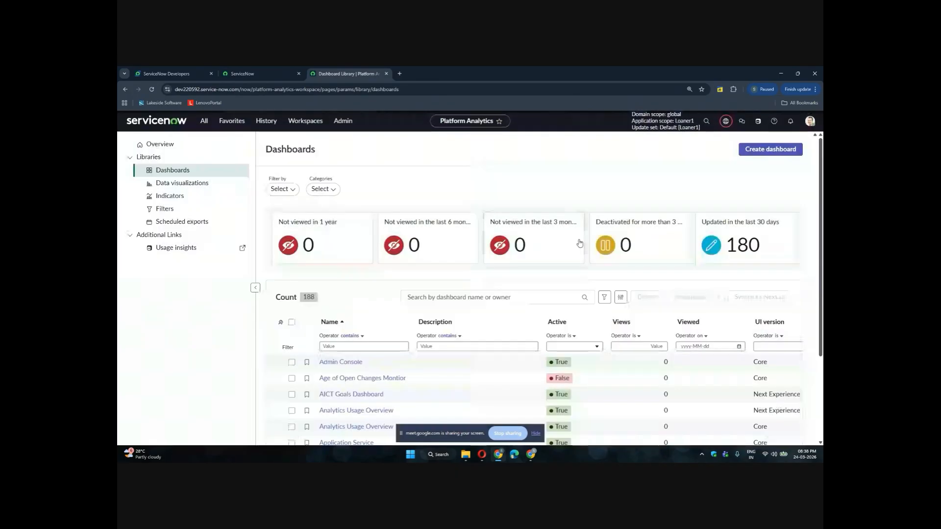
Create a new In-line editor dashboard named Incident Custom Management from the Dashboards library
{"action": "left_click", "coordinate": [206, 185]}
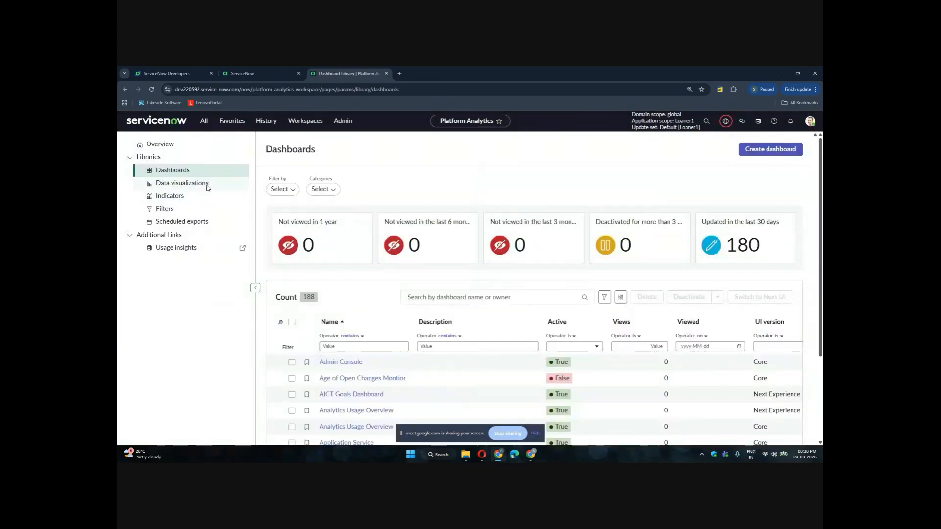
{"action": "left_click", "coordinate": [180, 171]}
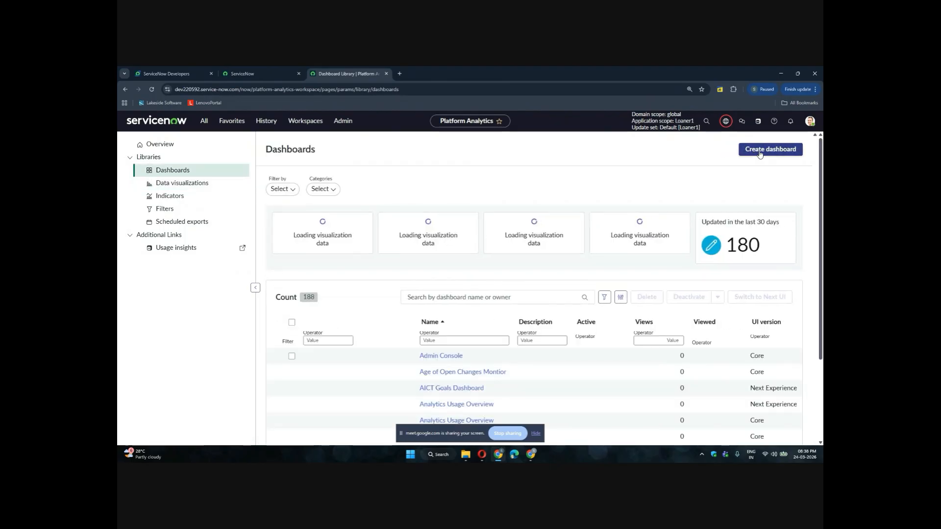
{"action": "left_click", "coordinate": [759, 154]}
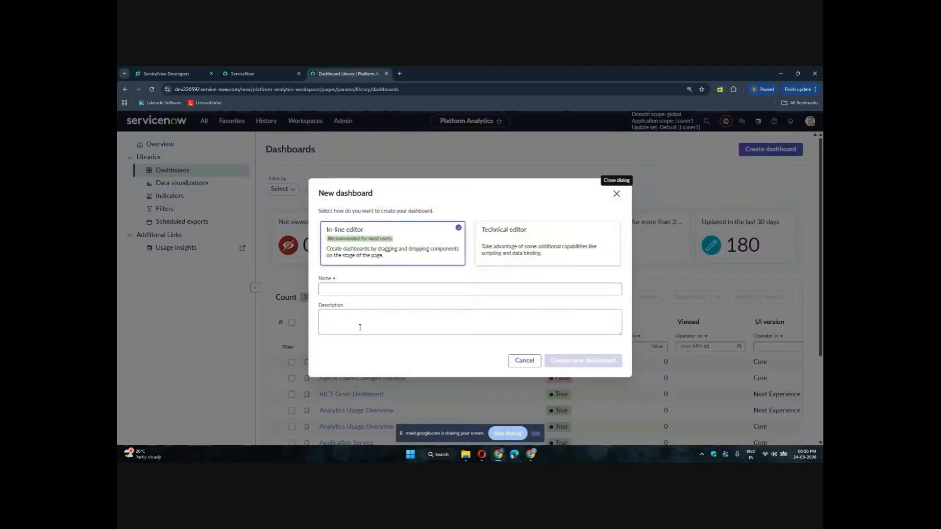
{"action": "left_click", "coordinate": [355, 294]}
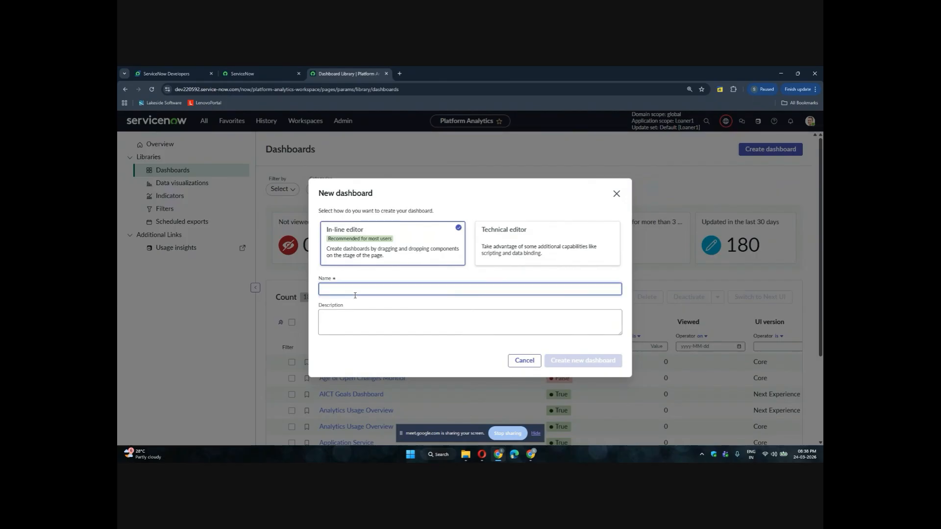
{"action": "type", "text": "In"}
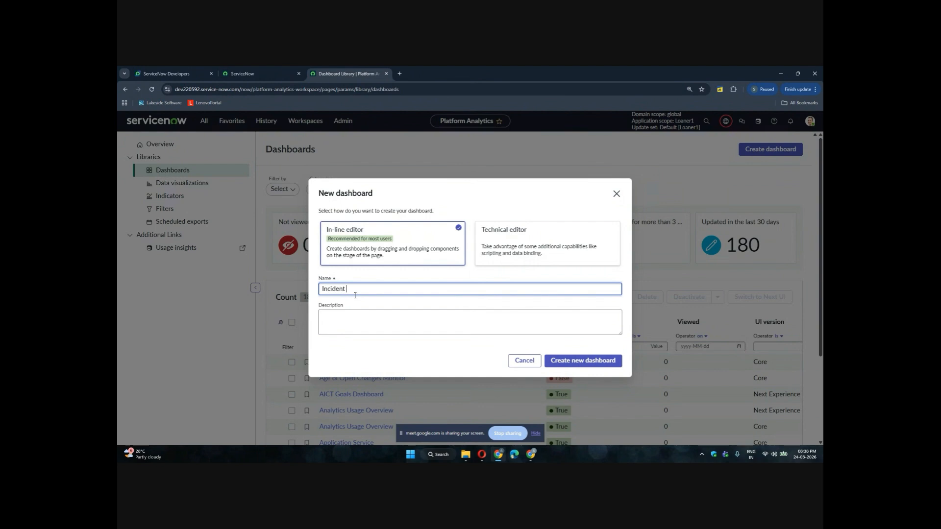
{"action": "type", "text": "cident Custom Ma"}
{"action": "type", "text": "so"}
{"action": "type", "text": "m Manageme"}
{"action": "left_click", "coordinate": [435, 326]}
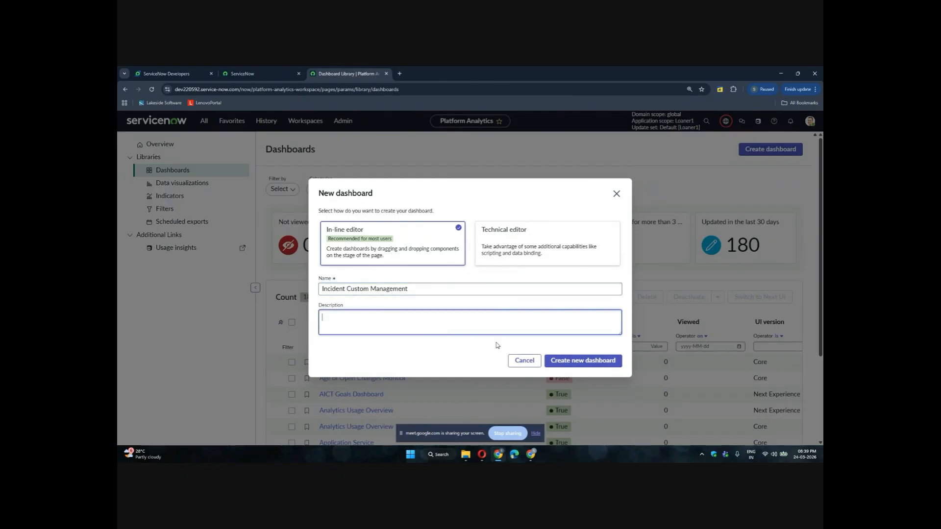
{"action": "left_click", "coordinate": [575, 364]}
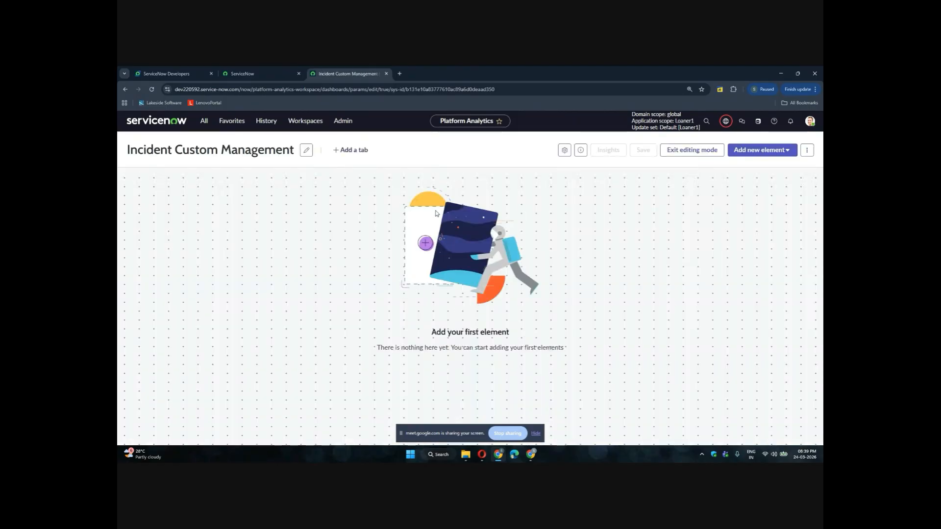
Browse the new dashboard's list of addable elements and its More actions menu
{"action": "left_click", "coordinate": [757, 149]}
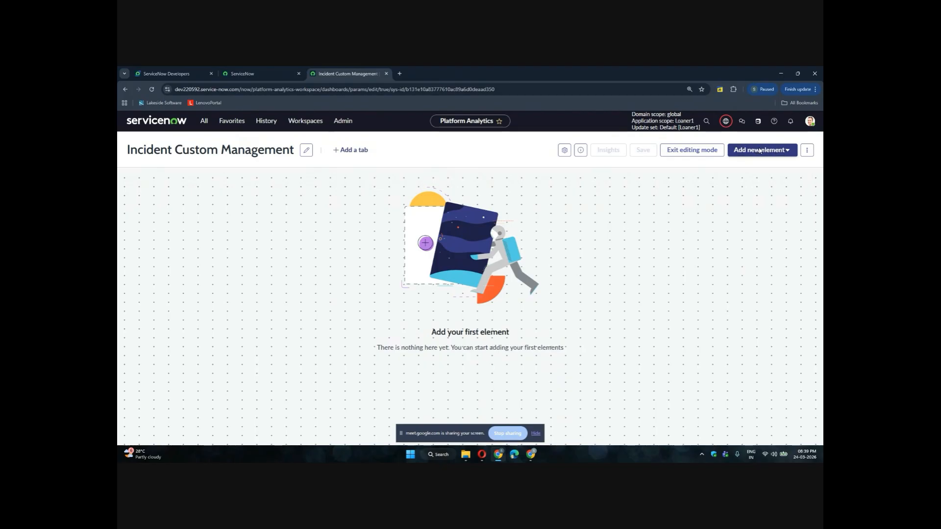
{"action": "scroll", "coordinate": [750, 301], "scroll_direction": "down", "scroll_amount": 2}
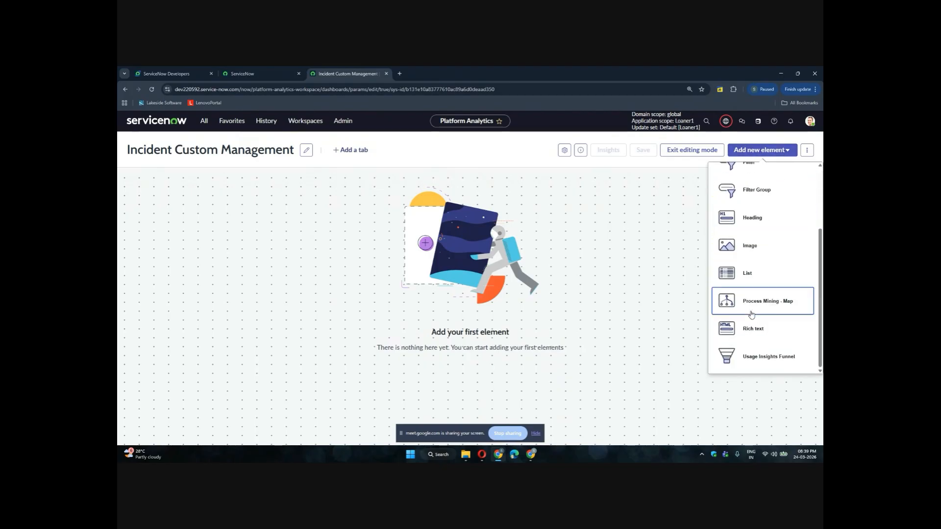
{"action": "left_click", "coordinate": [806, 150]}
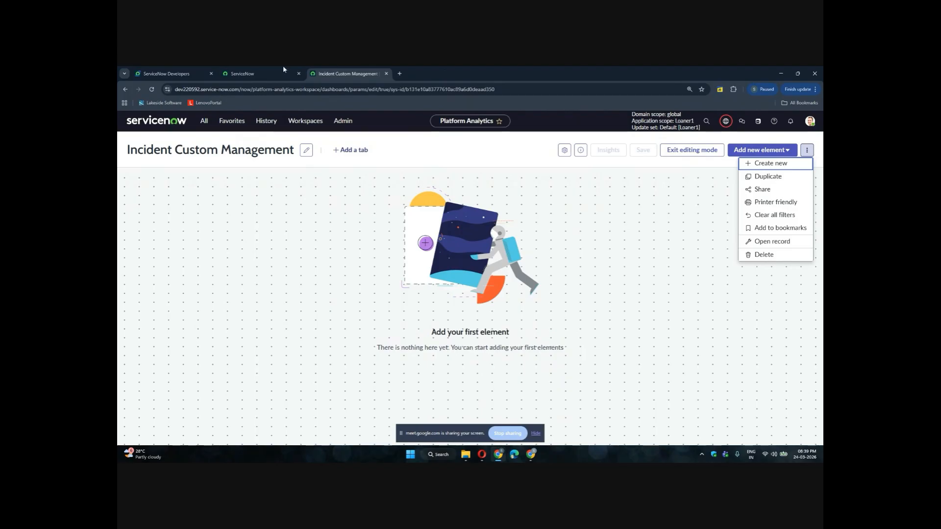
Filter the navigator by reports and open the Reports View / Run module in a new tab
{"action": "left_click", "coordinate": [262, 74]}
{"action": "left_click", "coordinate": [203, 121]}
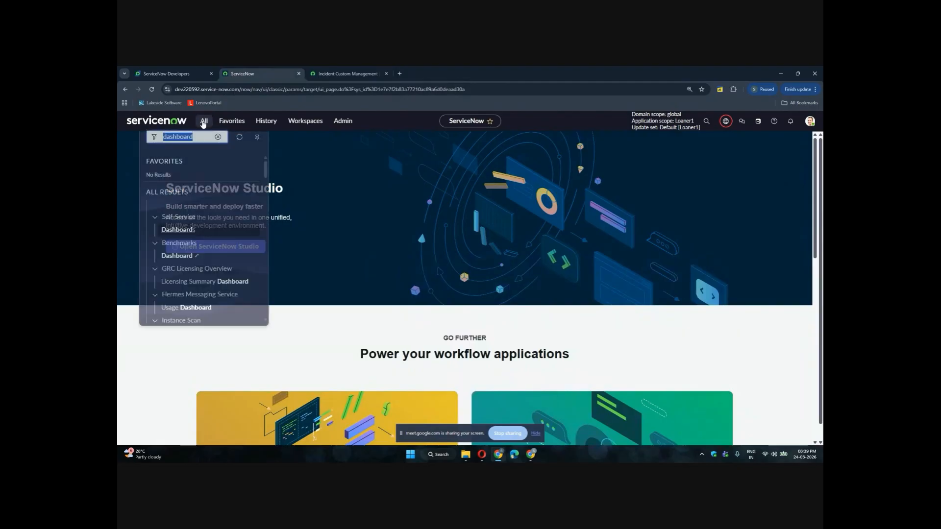
{"action": "key", "text": "BackSpace"}
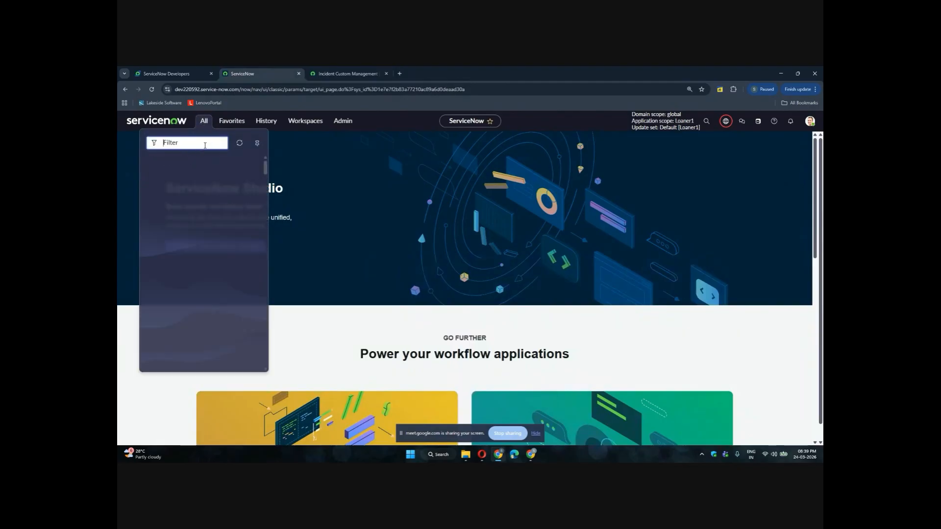
{"action": "type", "text": "reports"}
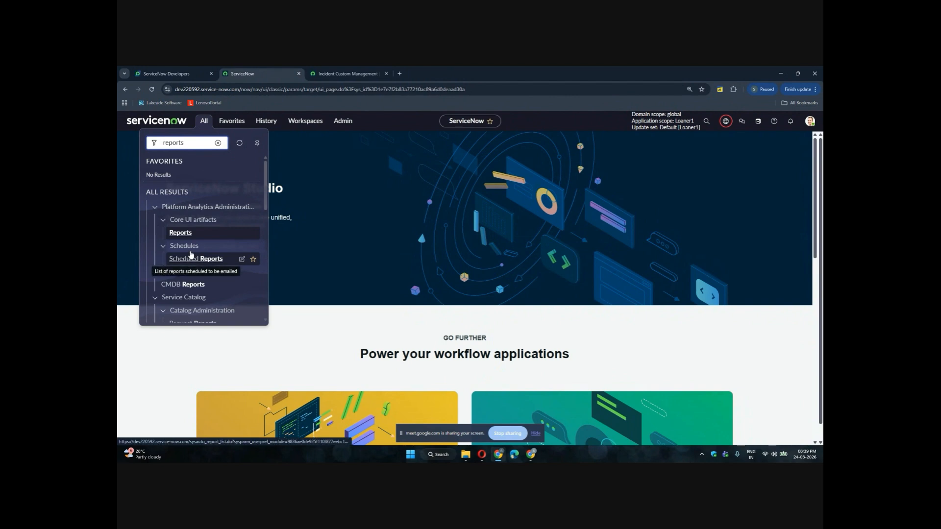
{"action": "scroll", "coordinate": [192, 254], "scroll_direction": "down", "scroll_amount": 4}
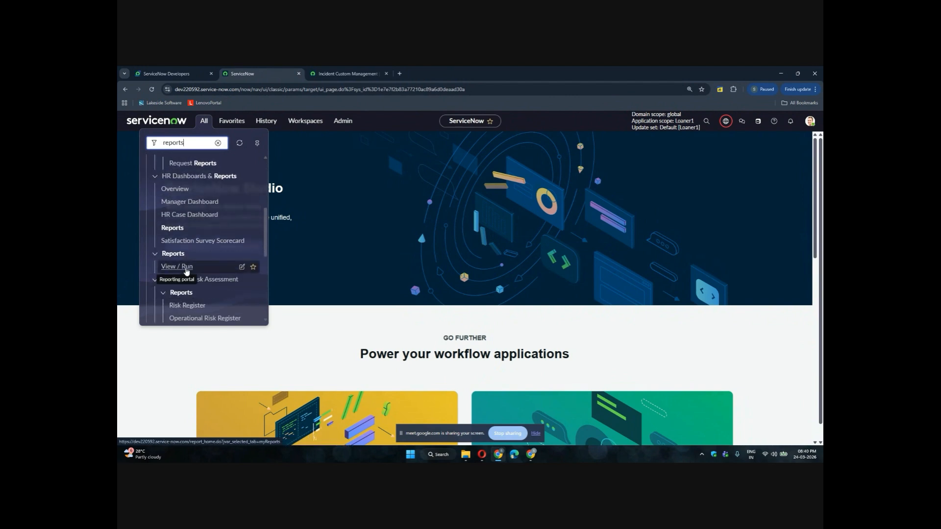
{"action": "left_click", "coordinate": [185, 267], "text": "ctrl"}
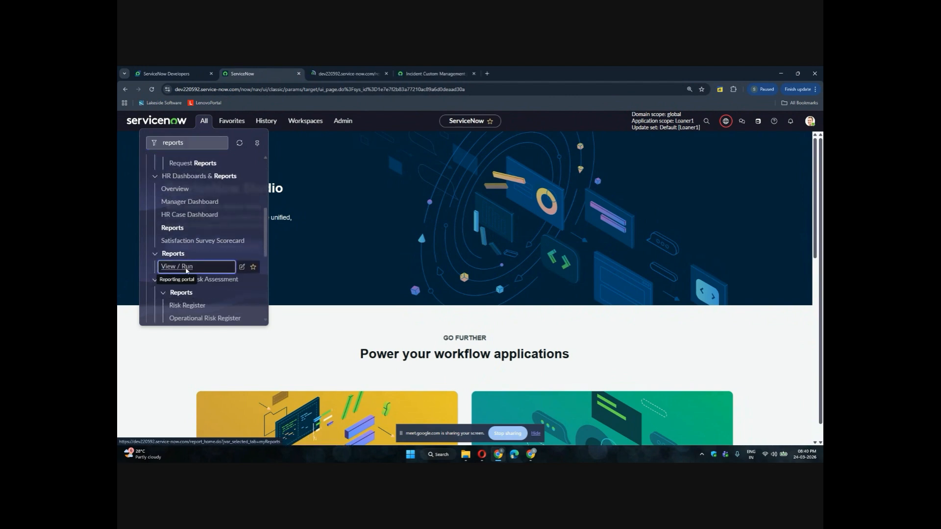
{"action": "left_click", "coordinate": [346, 74]}
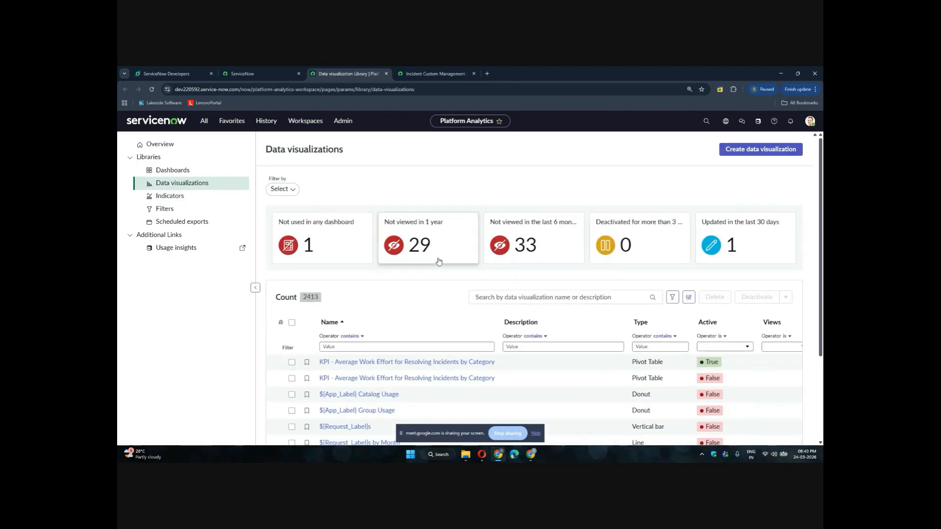
Open the Data visualizations library, close its introduction, and decline the guided tour with the option applied to all tours on the page
{"action": "left_click", "coordinate": [169, 170]}
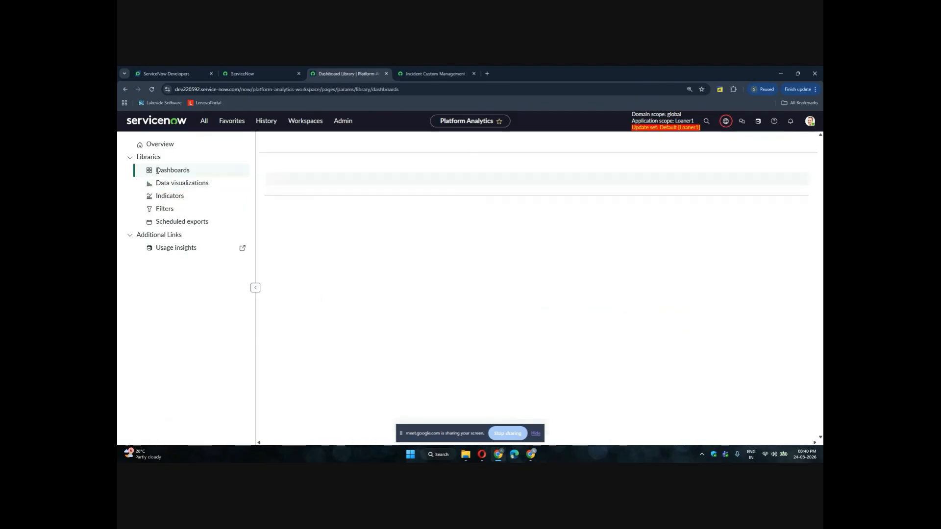
{"action": "left_click", "coordinate": [181, 184]}
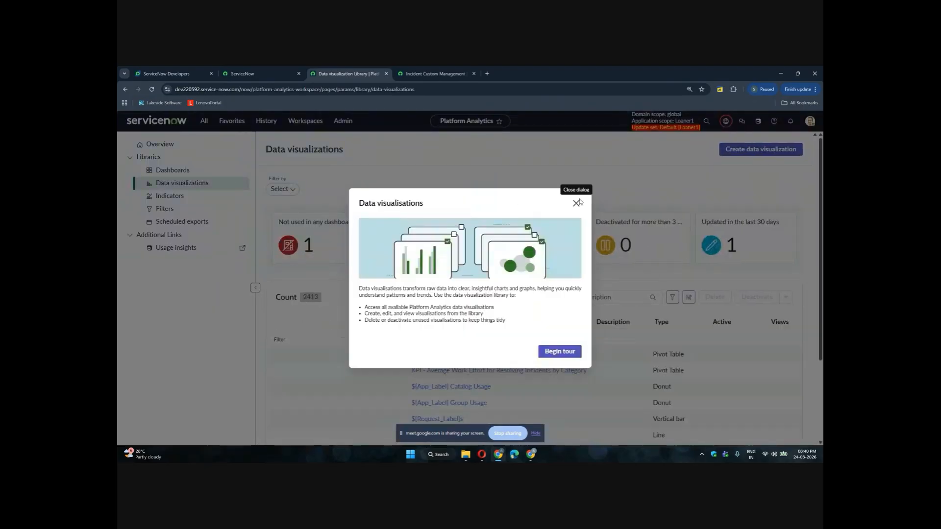
{"action": "left_click", "coordinate": [577, 203]}
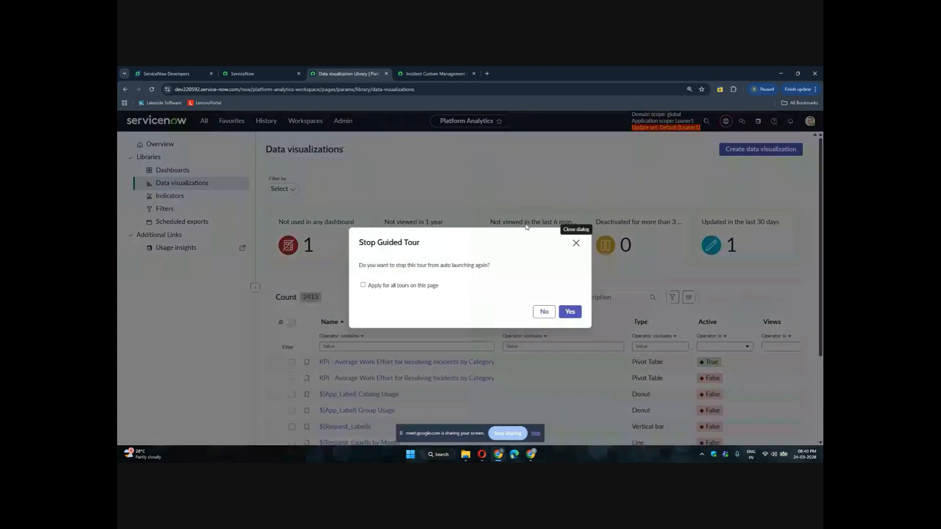
{"action": "left_click", "coordinate": [363, 286]}
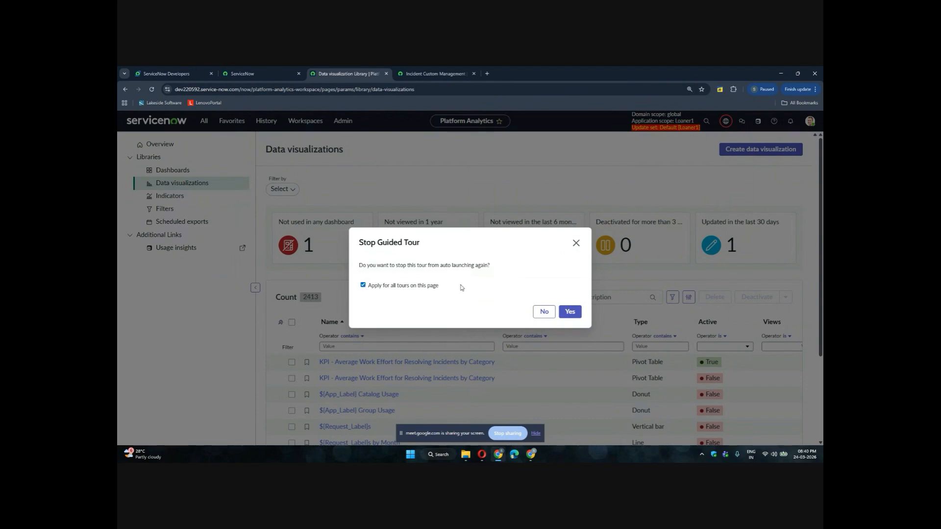
{"action": "left_click", "coordinate": [545, 312]}
Open the Dashboards library, close its introduction, and stop its guided tour for all tours on the page
{"action": "key", "text": "ctrl+Tab"}
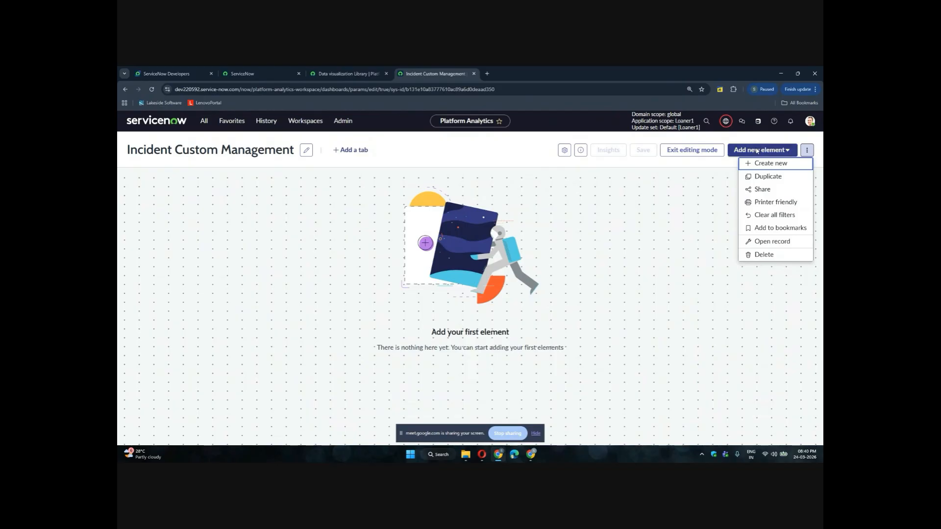
{"action": "left_click", "coordinate": [348, 73]}
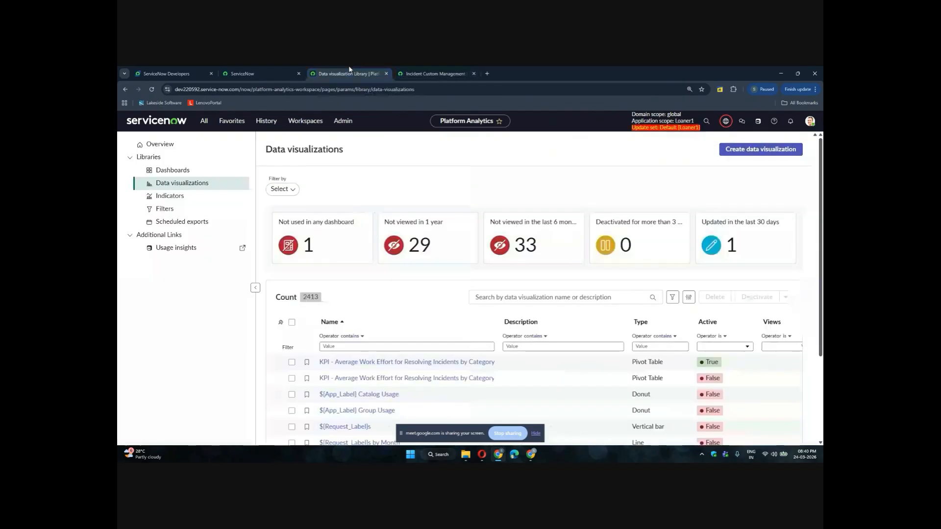
{"action": "left_click", "coordinate": [162, 169]}
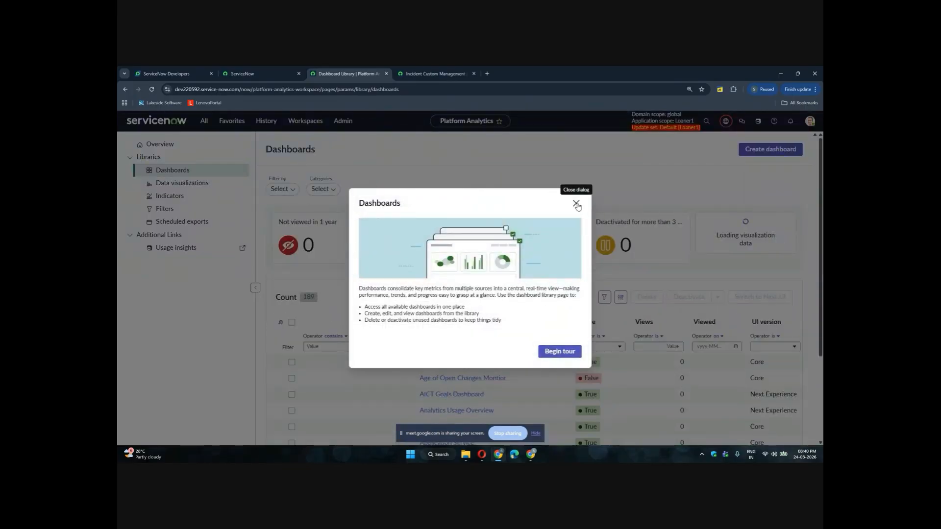
{"action": "left_click", "coordinate": [576, 202]}
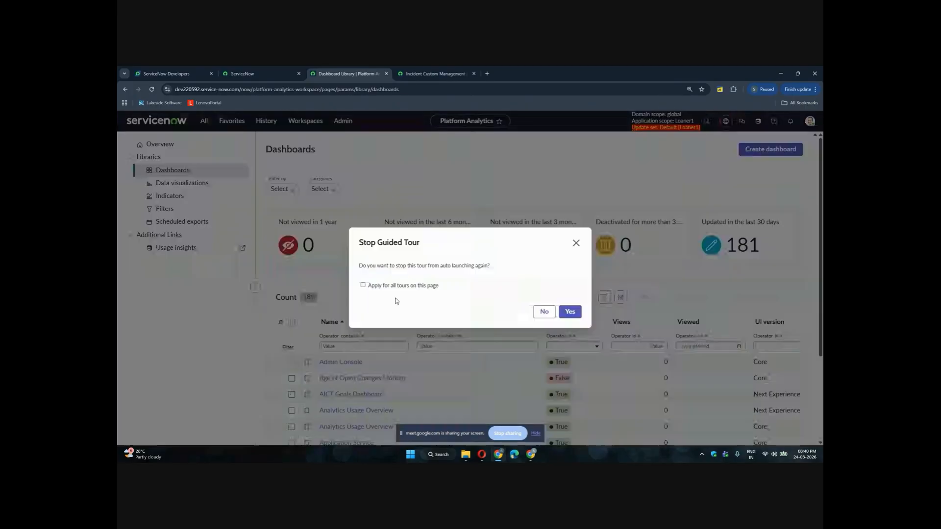
{"action": "left_click", "coordinate": [363, 285]}
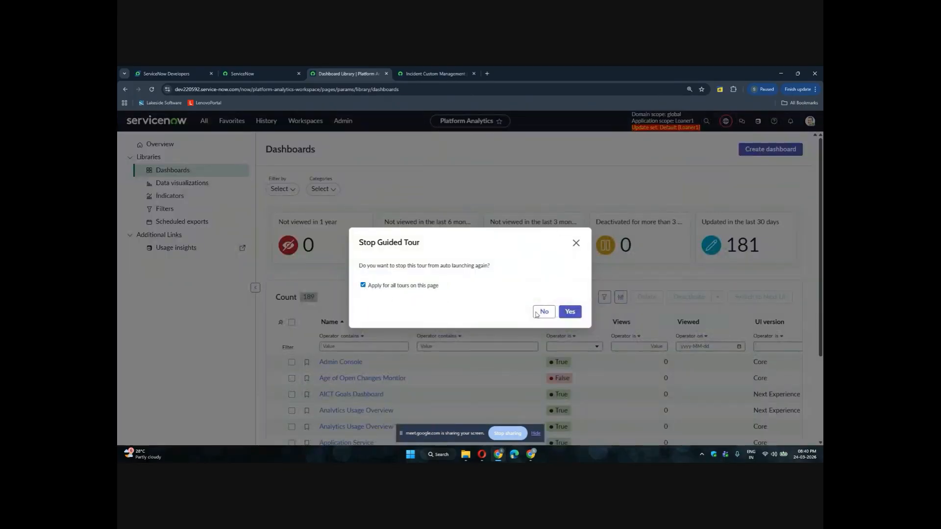
{"action": "left_click", "coordinate": [570, 311]}
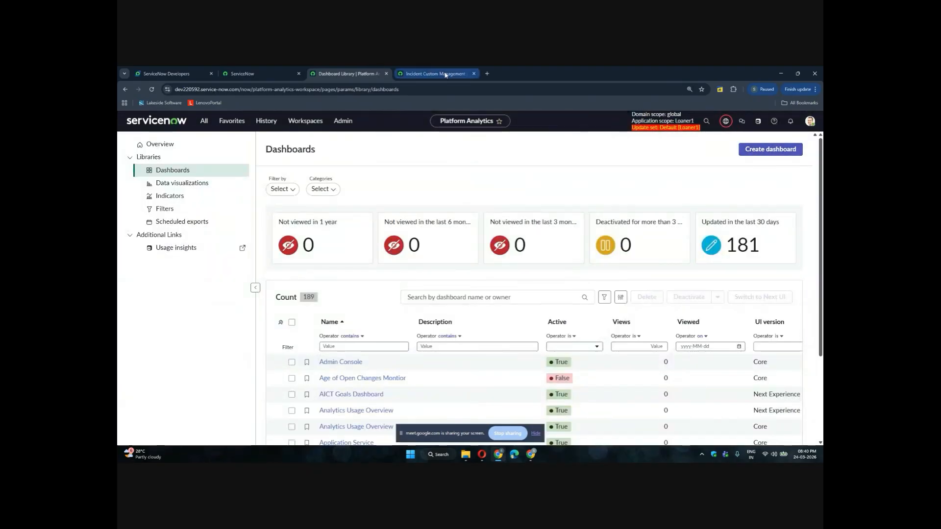
{"action": "mouse_move", "coordinate": [445, 74]}
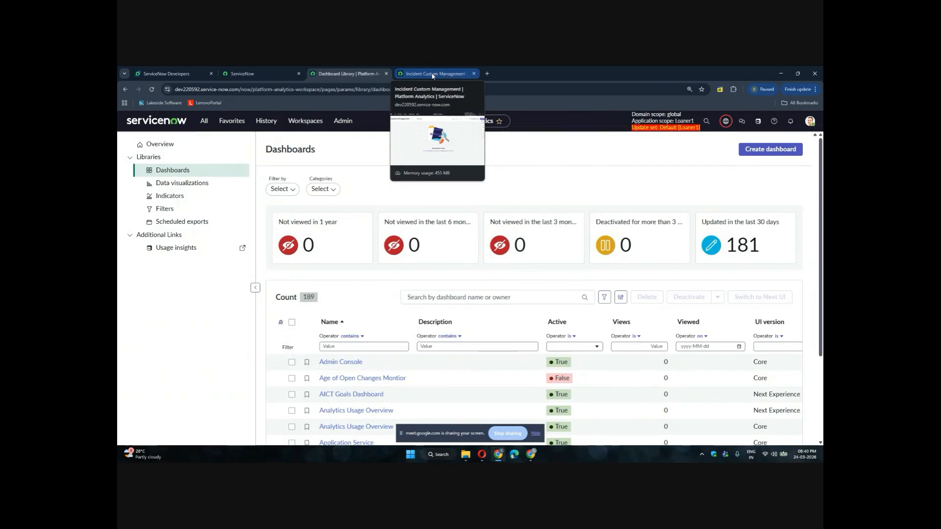
{"action": "left_click", "coordinate": [433, 74]}
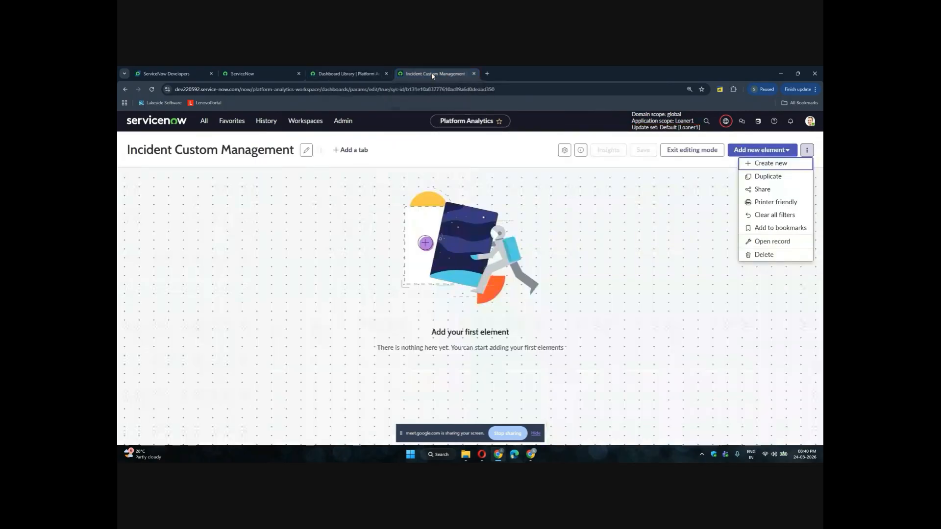
{"action": "left_click", "coordinate": [346, 78]}
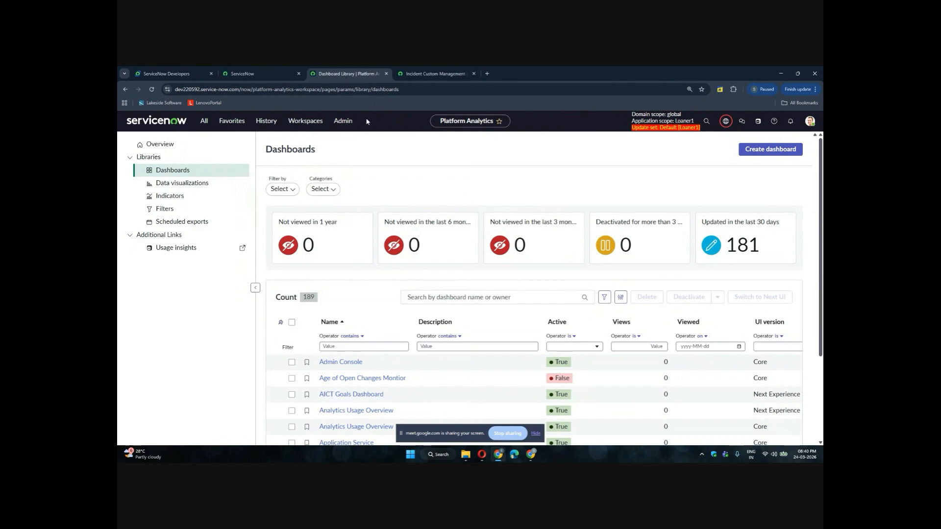
{"action": "left_click", "coordinate": [779, 152]}
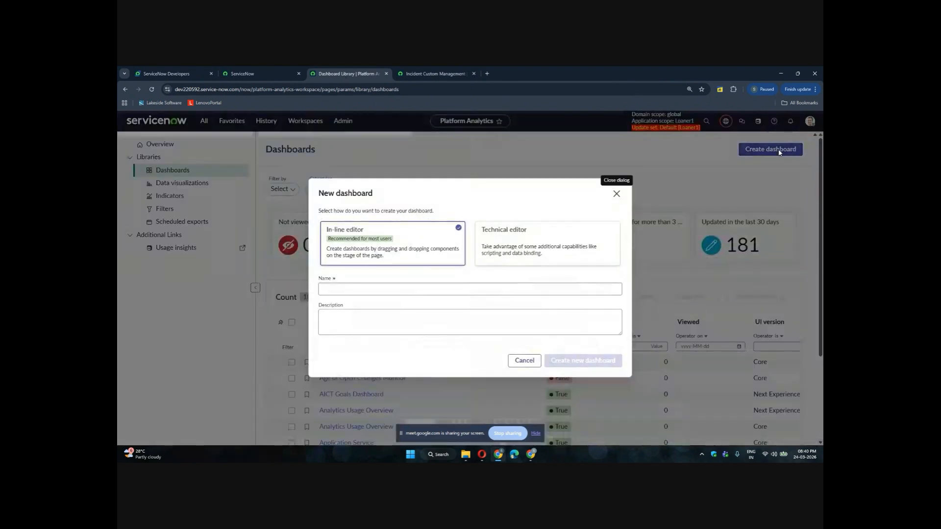
{"action": "left_click", "coordinate": [342, 290]}
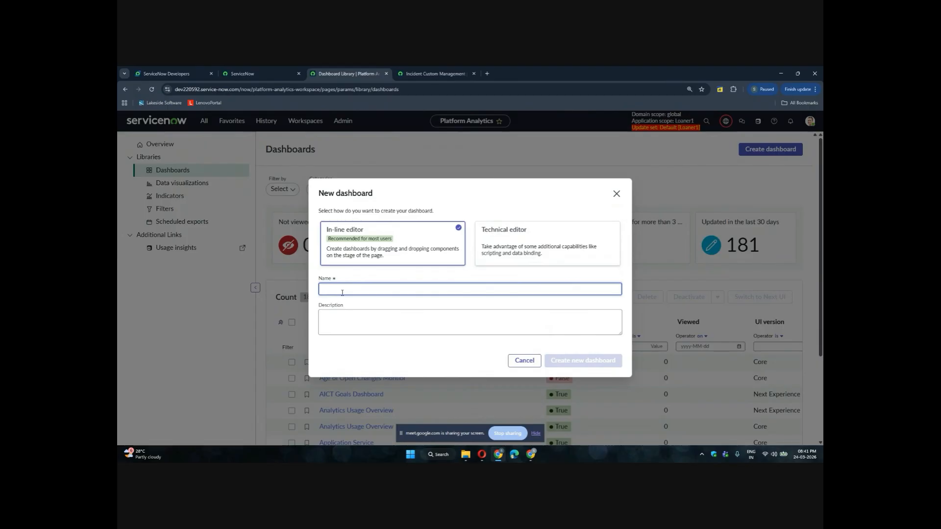
{"action": "left_click", "coordinate": [615, 197]}
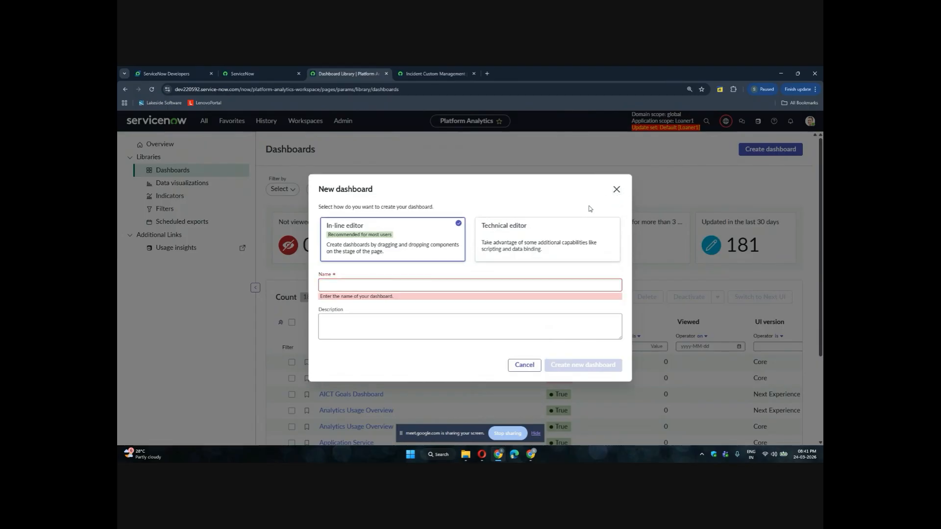
{"action": "left_click", "coordinate": [616, 189]}
Add a new data visualization element from scratch to the Incident Custom Management dashboard
{"action": "left_click", "coordinate": [426, 70]}
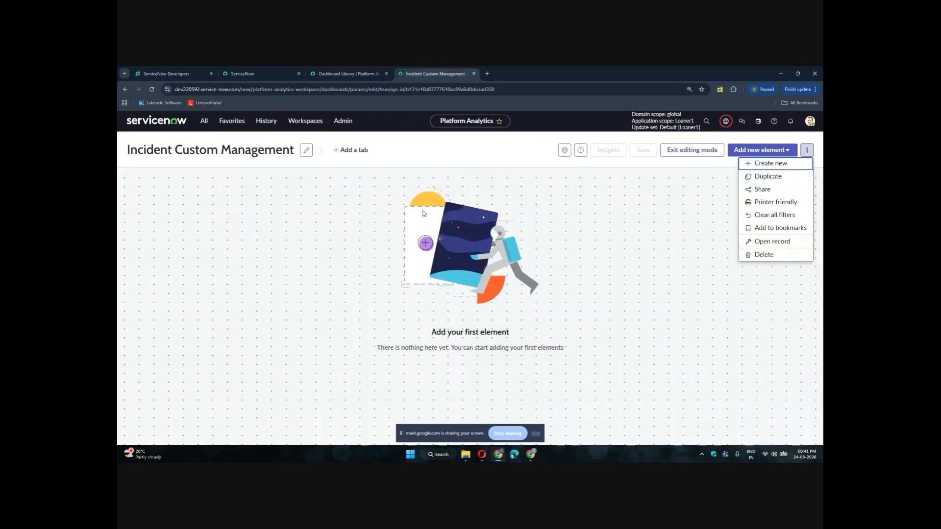
{"action": "left_click", "coordinate": [751, 150]}
{"action": "left_click", "coordinate": [751, 150]}
{"action": "left_click", "coordinate": [751, 150]}
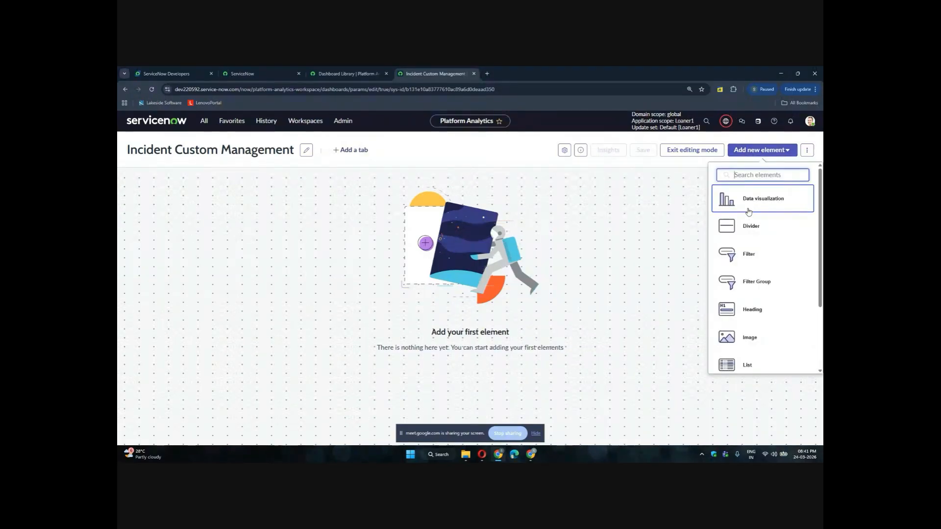
{"action": "scroll", "coordinate": [748, 212], "scroll_direction": "down", "scroll_amount": 3}
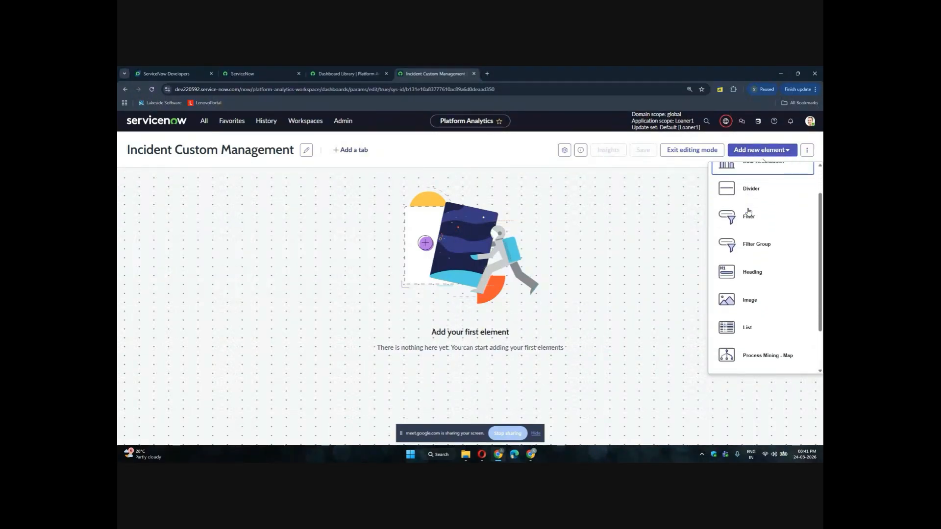
{"action": "scroll", "coordinate": [765, 294], "scroll_direction": "up", "scroll_amount": 5}
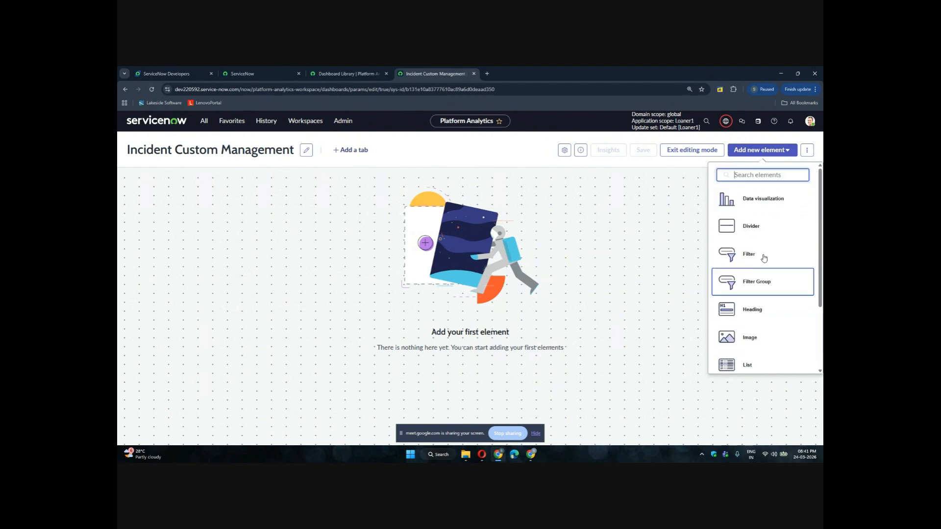
{"action": "left_click", "coordinate": [763, 195]}
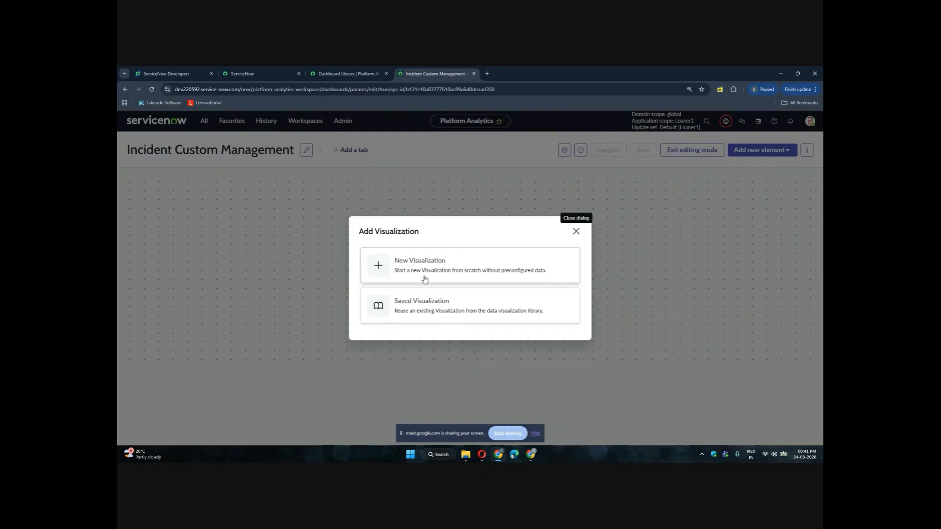
{"action": "left_click", "coordinate": [424, 279]}
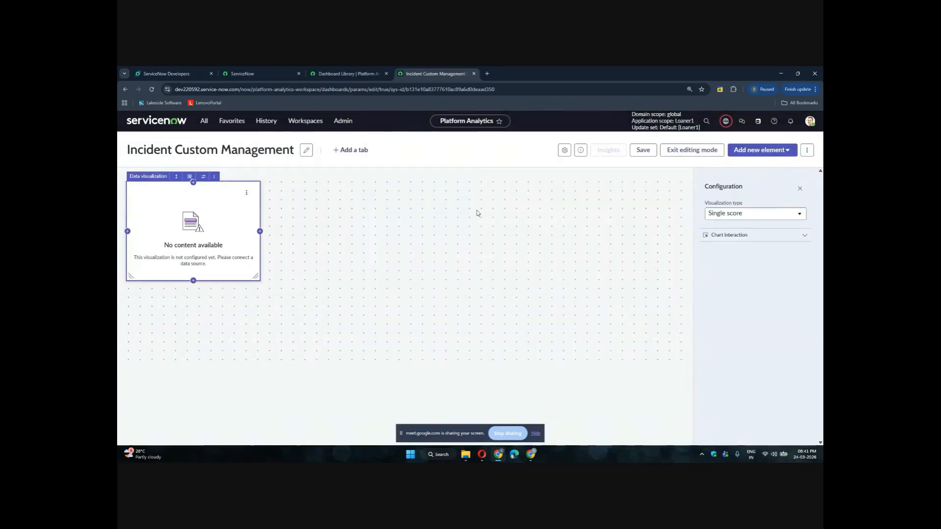
Keep the Single score type and set the visualization's chart title to Incidents Created Today
{"action": "left_click", "coordinate": [732, 214]}
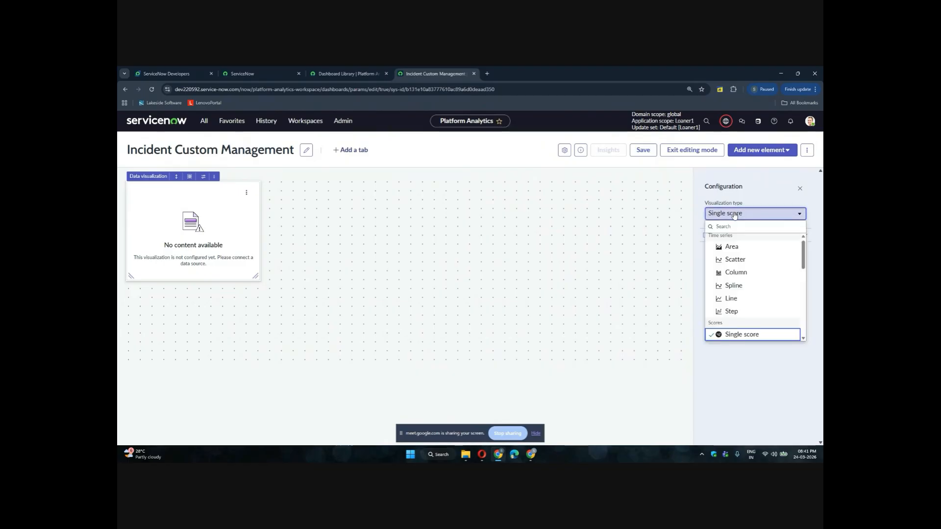
{"action": "left_click", "coordinate": [733, 214]}
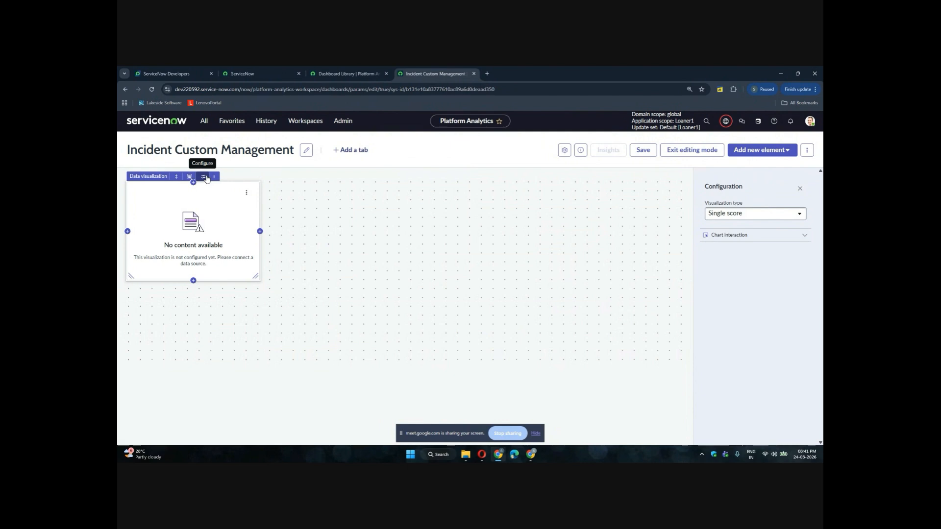
{"action": "left_click", "coordinate": [204, 178]}
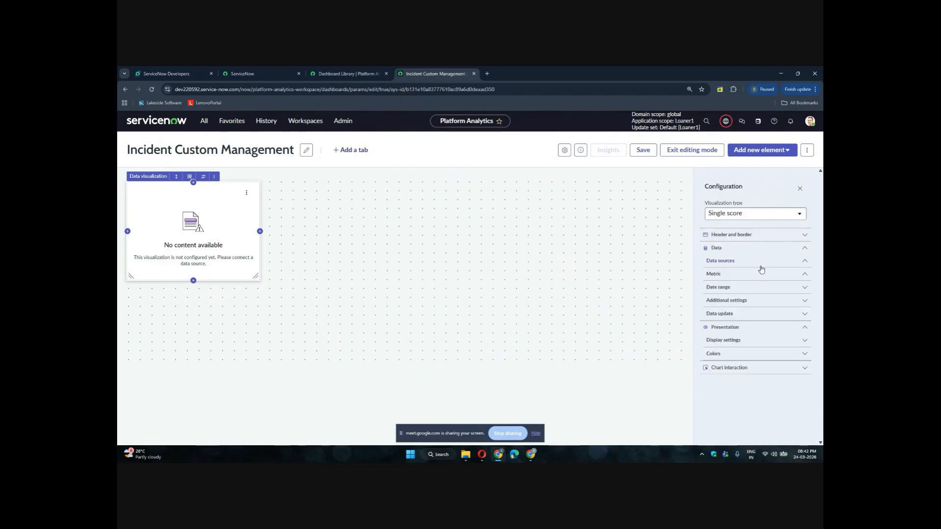
{"action": "left_click", "coordinate": [791, 234]}
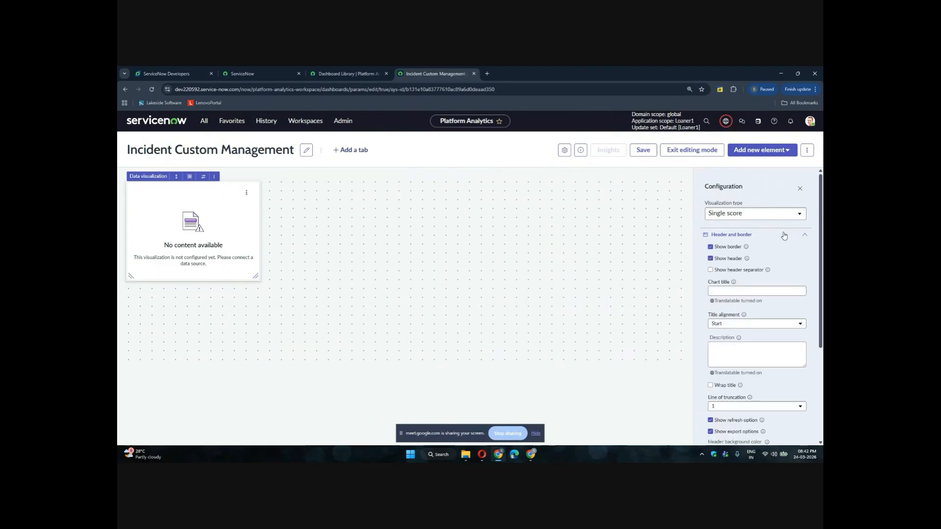
{"action": "left_click", "coordinate": [725, 291]}
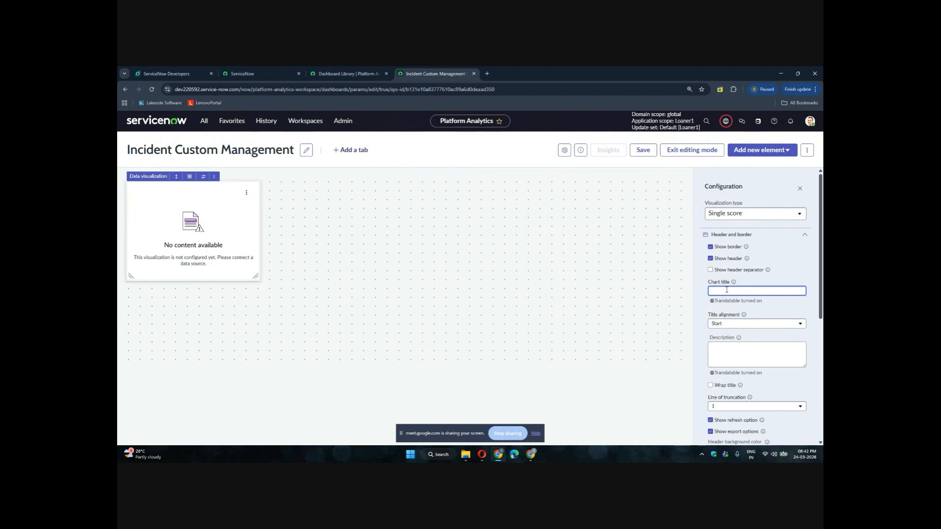
{"action": "type", "text": "In"}
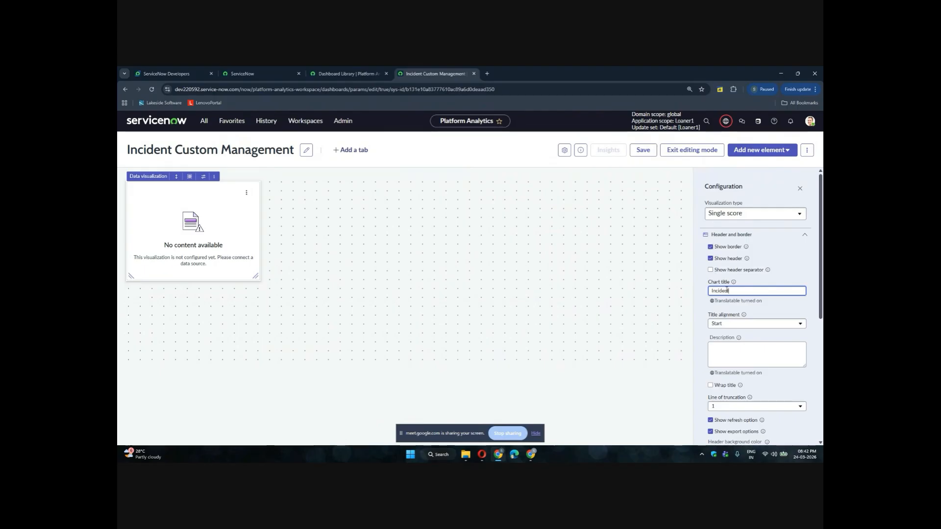
{"action": "type", "text": "cidents Created Today"}
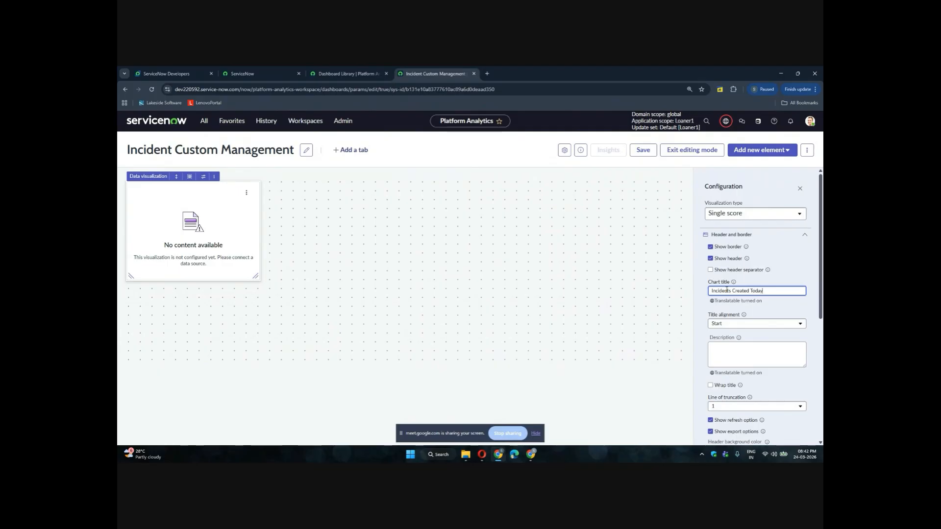
Try the Center and End title alignments for the chart title, then return the alignment to Start
{"action": "left_click", "coordinate": [787, 238]}
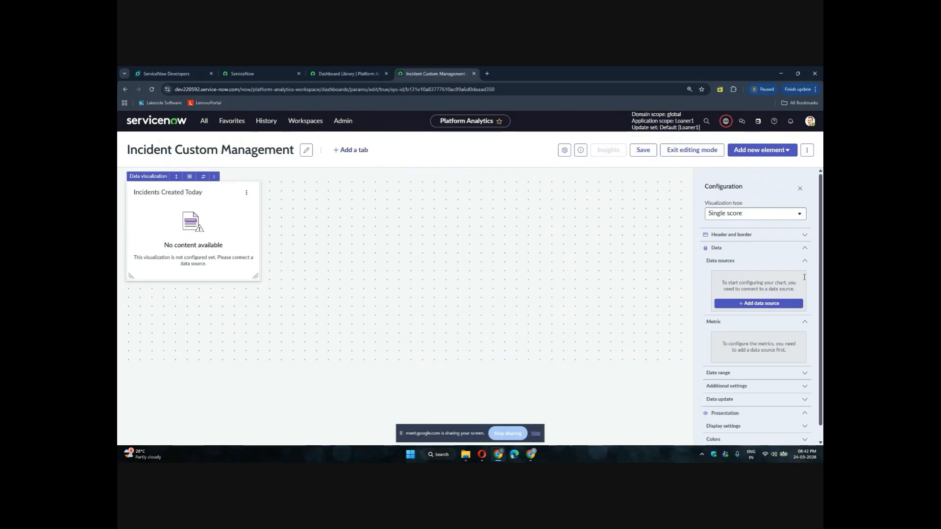
{"action": "left_click", "coordinate": [805, 235]}
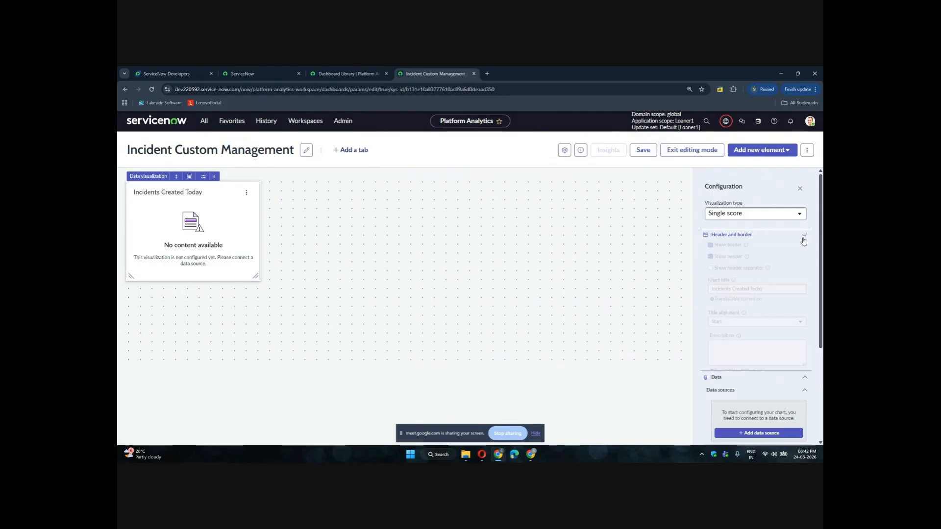
{"action": "scroll", "coordinate": [763, 369], "scroll_direction": "down", "scroll_amount": 1}
{"action": "scroll", "coordinate": [763, 371], "scroll_direction": "down", "scroll_amount": 1}
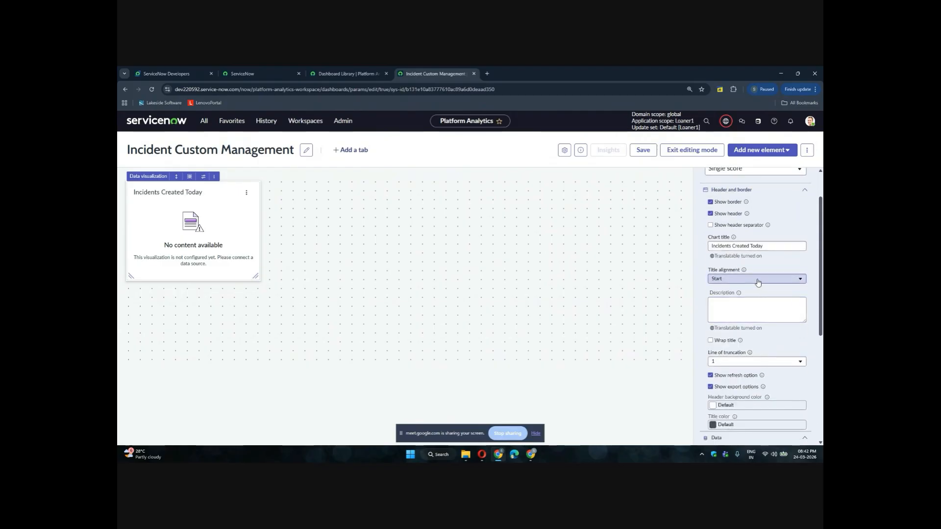
{"action": "left_click", "coordinate": [759, 279]}
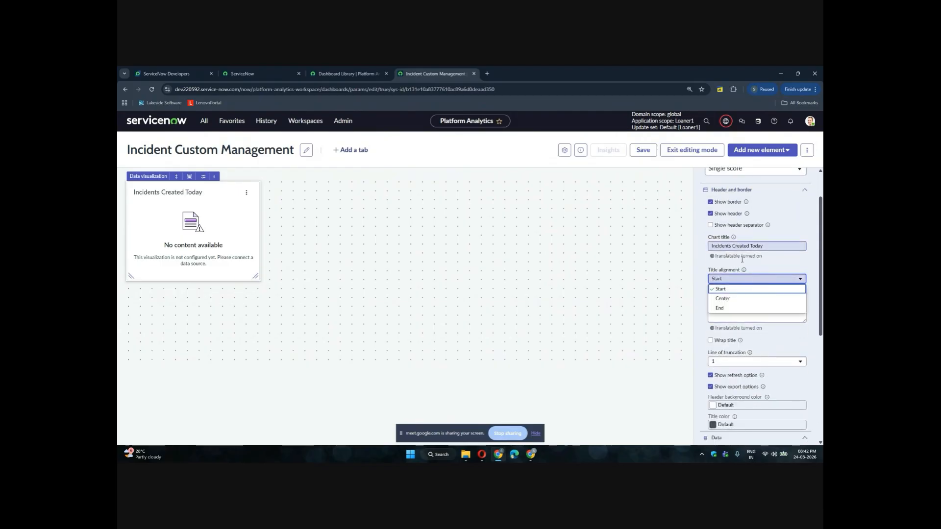
{"action": "left_click", "coordinate": [737, 300]}
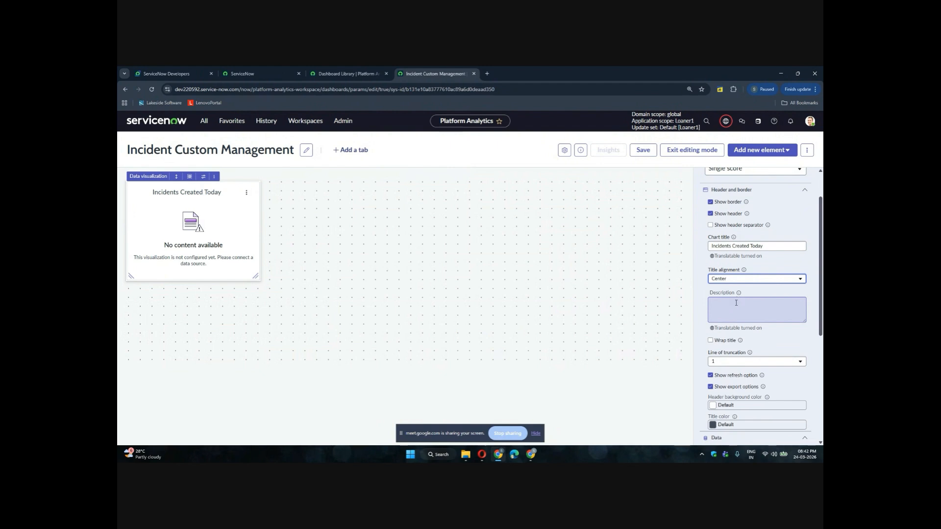
{"action": "left_click", "coordinate": [734, 282]}
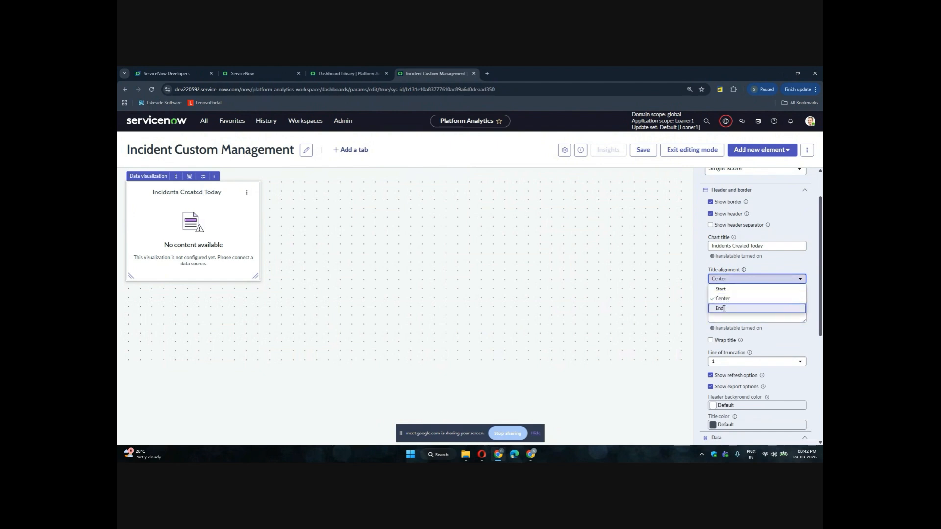
{"action": "left_click", "coordinate": [738, 310]}
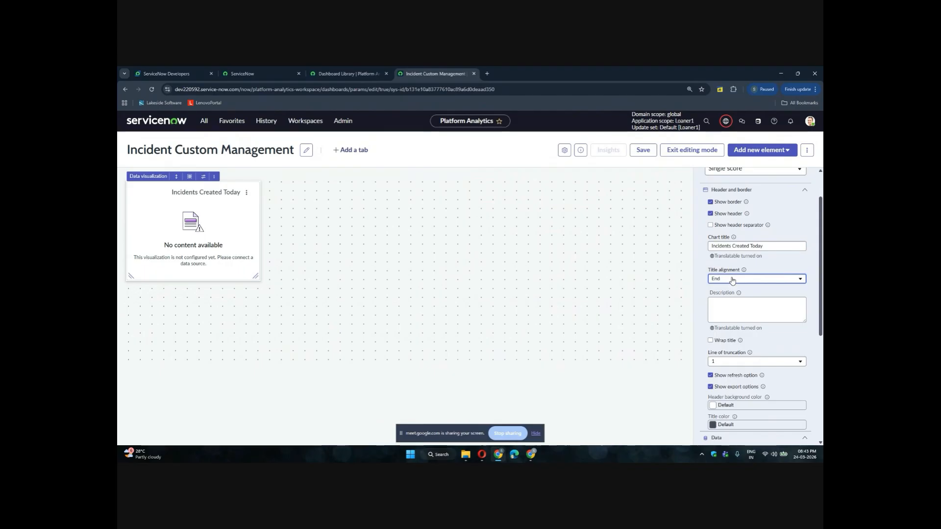
{"action": "left_click", "coordinate": [731, 281]}
{"action": "left_click", "coordinate": [727, 290]}
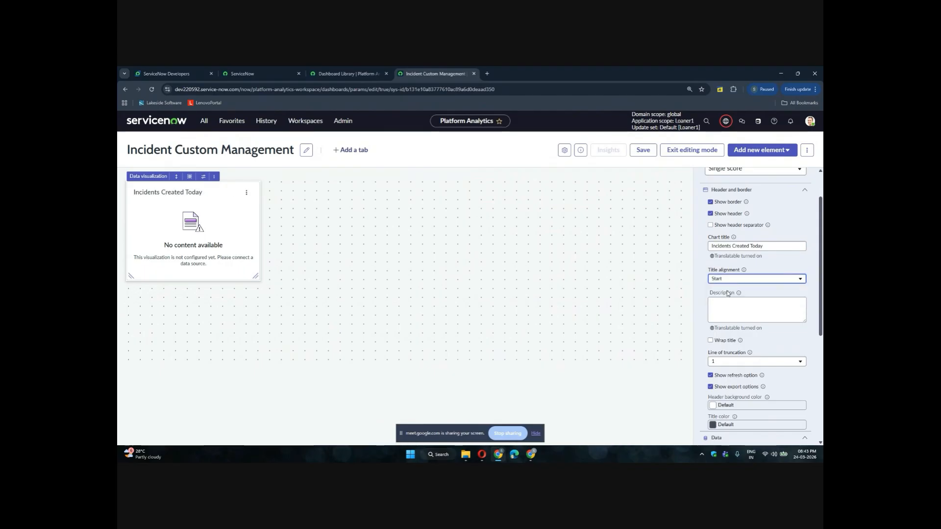
Open the Add data source dialog and search the sources for incident
{"action": "scroll", "coordinate": [728, 293], "scroll_direction": "down", "scroll_amount": 3}
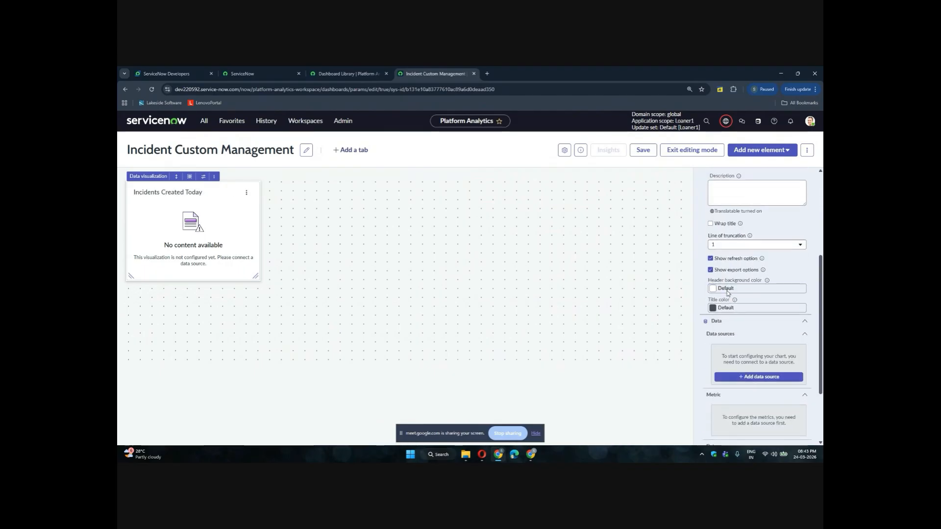
{"action": "left_click", "coordinate": [747, 376]}
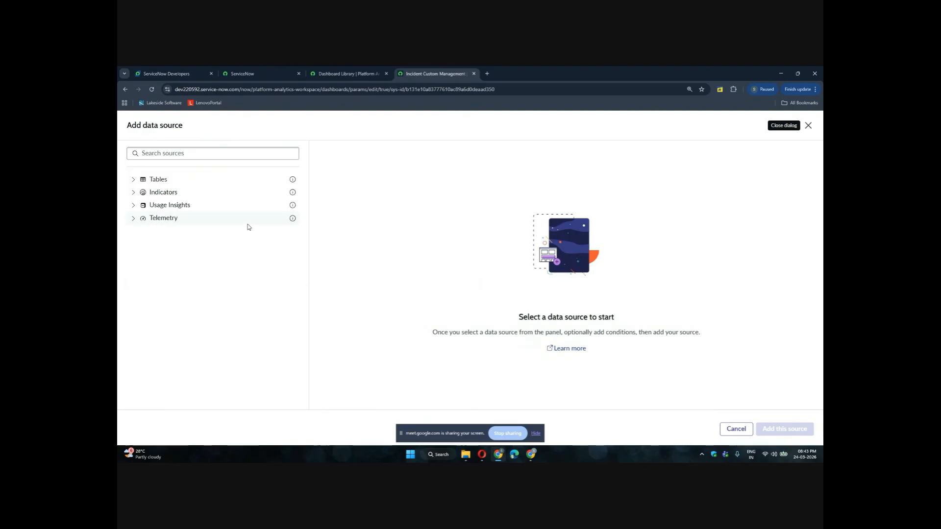
{"action": "left_click", "coordinate": [133, 180]}
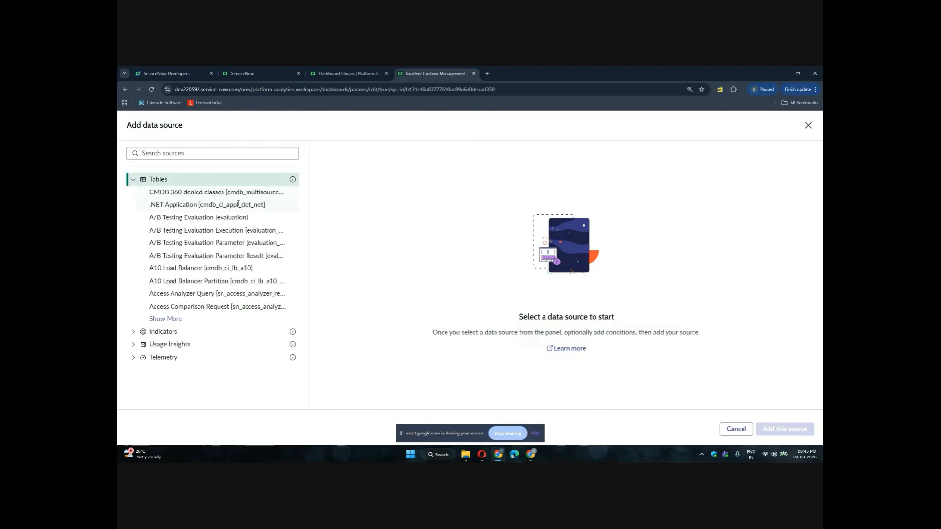
{"action": "left_click", "coordinate": [210, 153]}
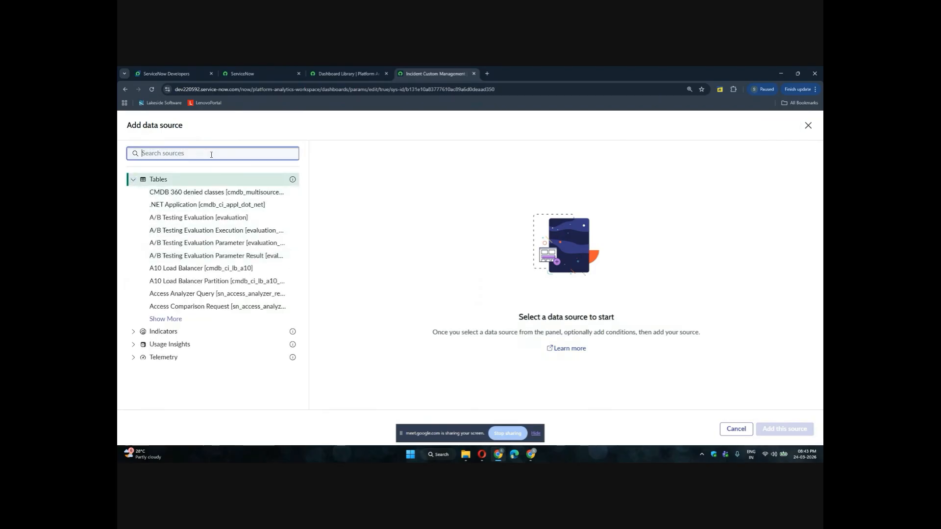
{"action": "left_click", "coordinate": [169, 319]}
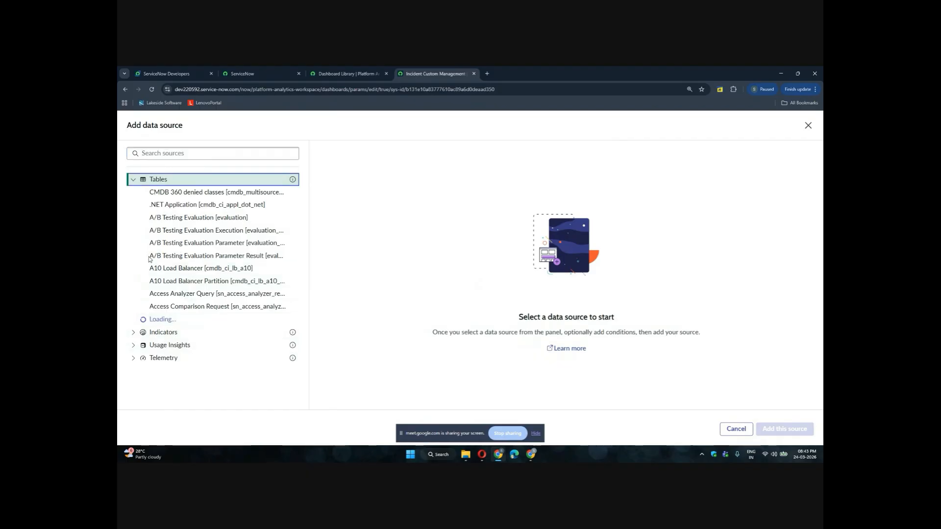
{"action": "left_click", "coordinate": [173, 158]}
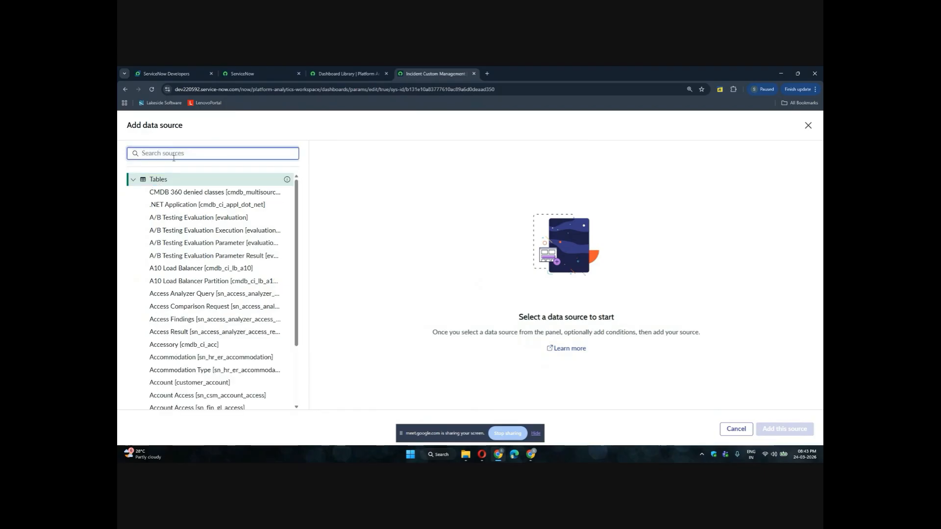
{"action": "type", "text": "incident"}
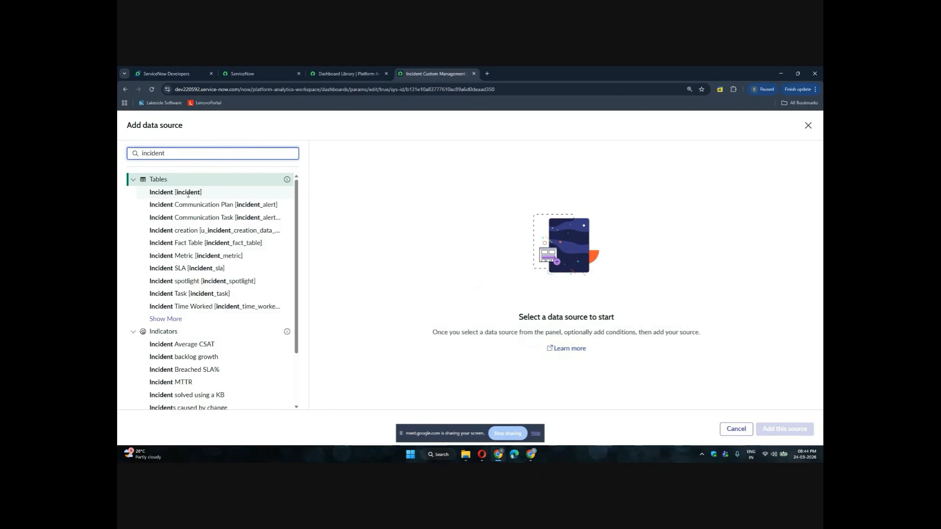
{"action": "left_click", "coordinate": [362, 75]}
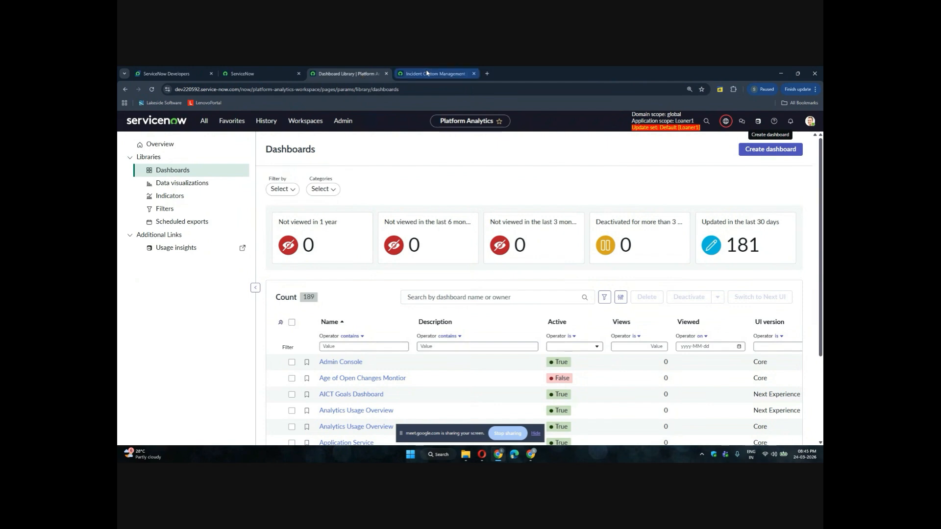
{"action": "left_click", "coordinate": [406, 72]}
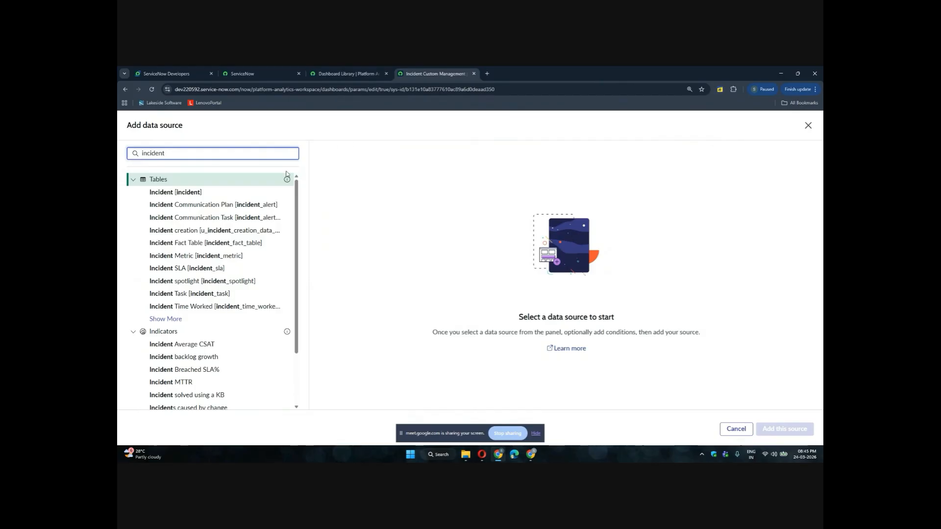
{"action": "double_click", "coordinate": [173, 154]}
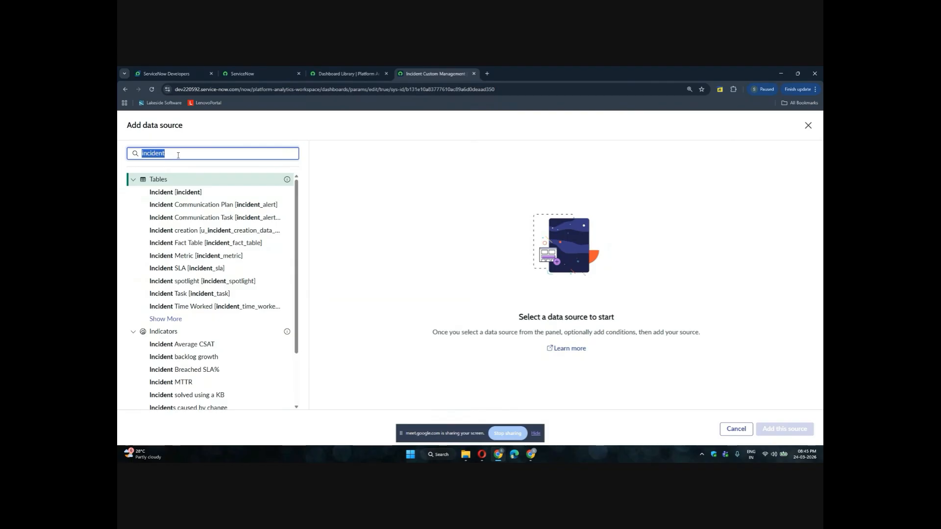
{"action": "left_click", "coordinate": [322, 74]}
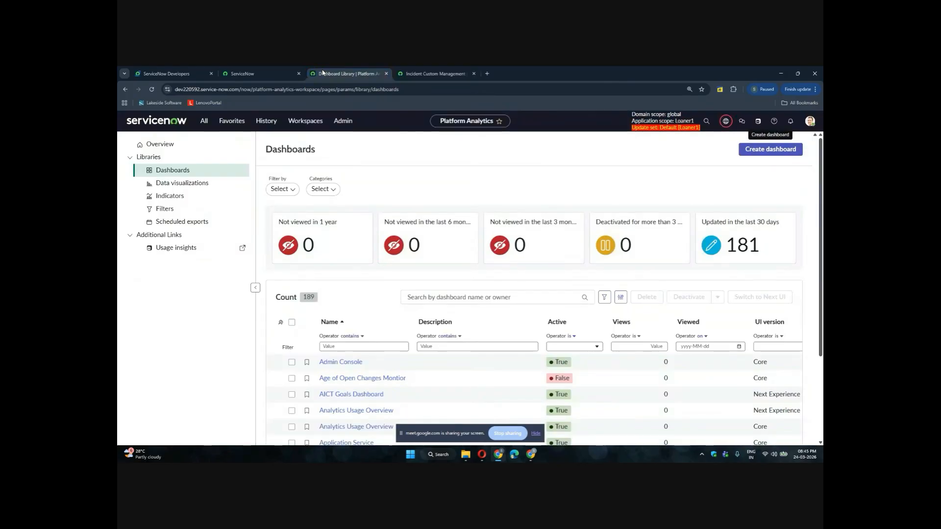
{"action": "left_click", "coordinate": [239, 75]}
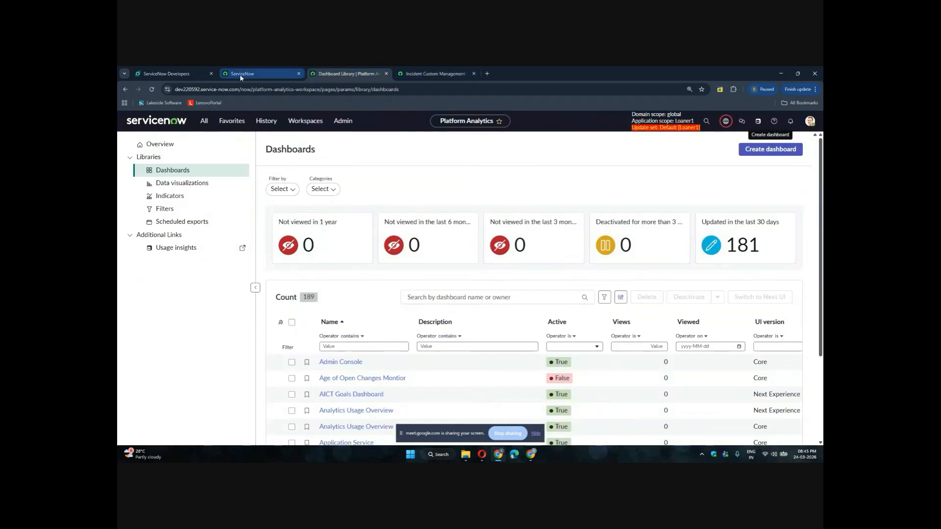
{"action": "left_click", "coordinate": [345, 73]}
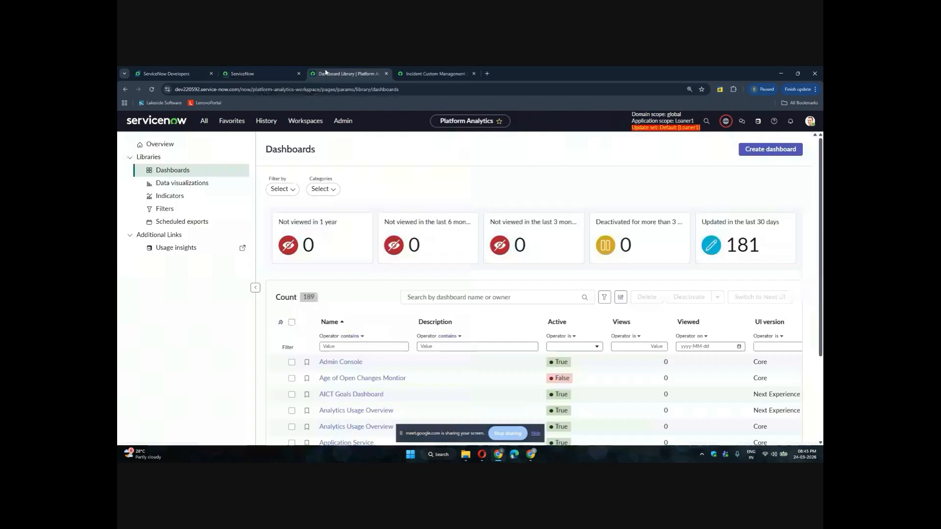
{"action": "left_click", "coordinate": [435, 73]}
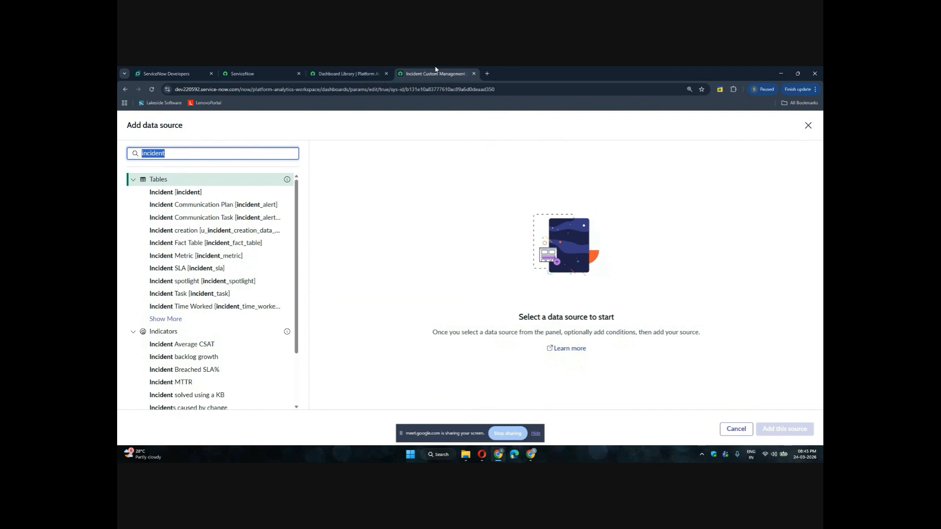
Select the Incident table and add a custom condition of Created on Today
{"action": "left_click", "coordinate": [160, 193]}
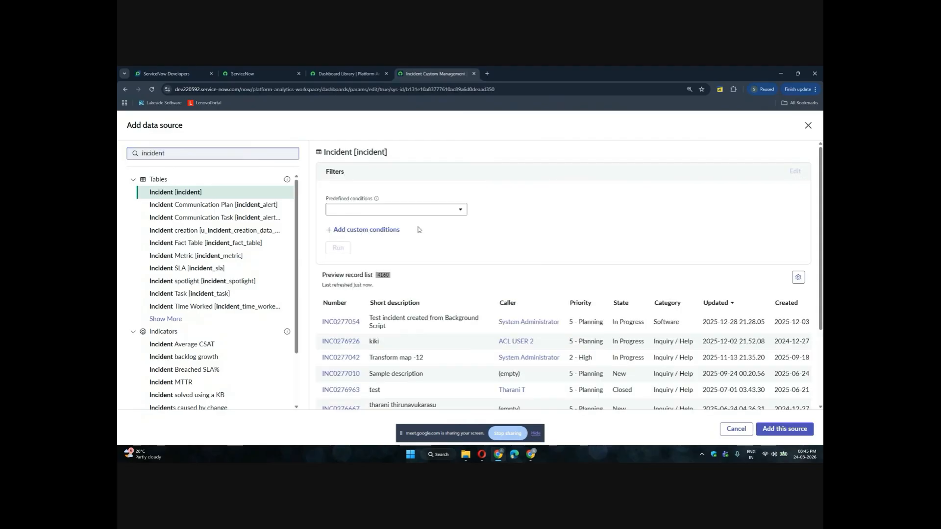
{"action": "left_click", "coordinate": [380, 229]}
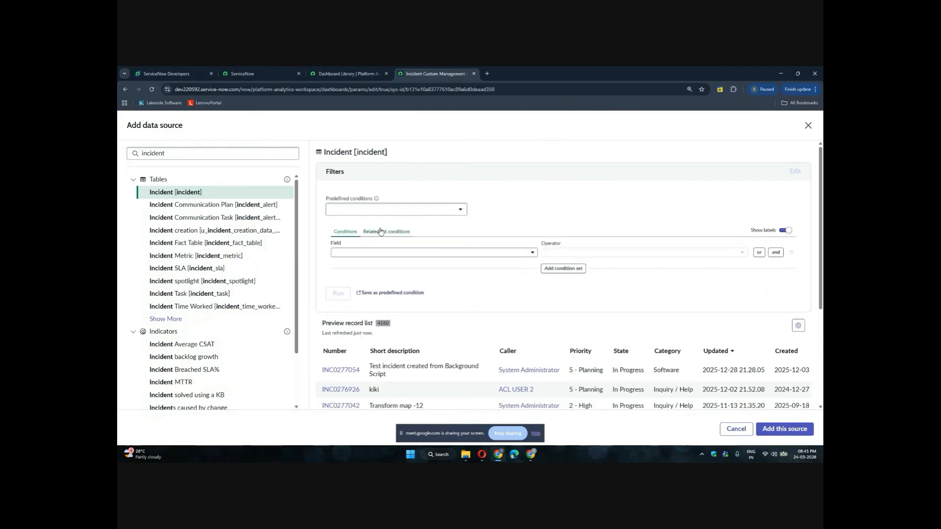
{"action": "left_click", "coordinate": [428, 253]}
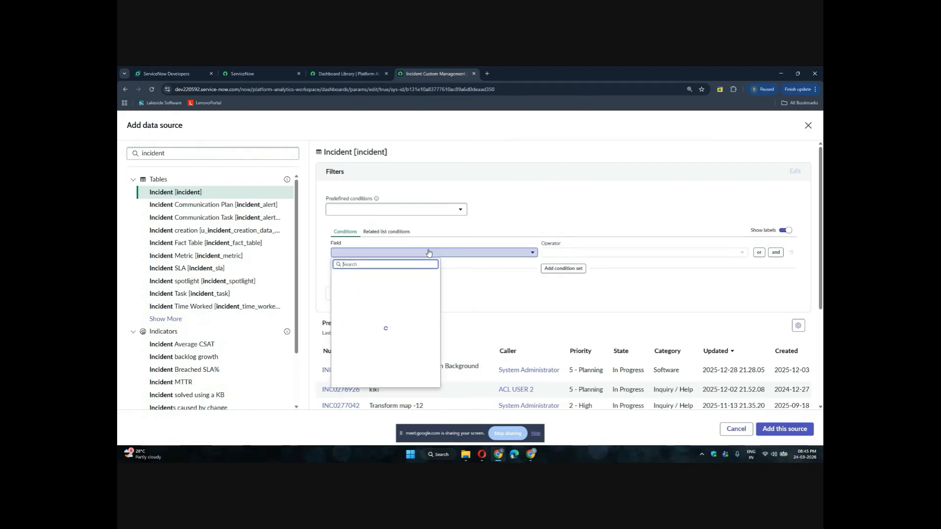
{"action": "type", "text": "creat"}
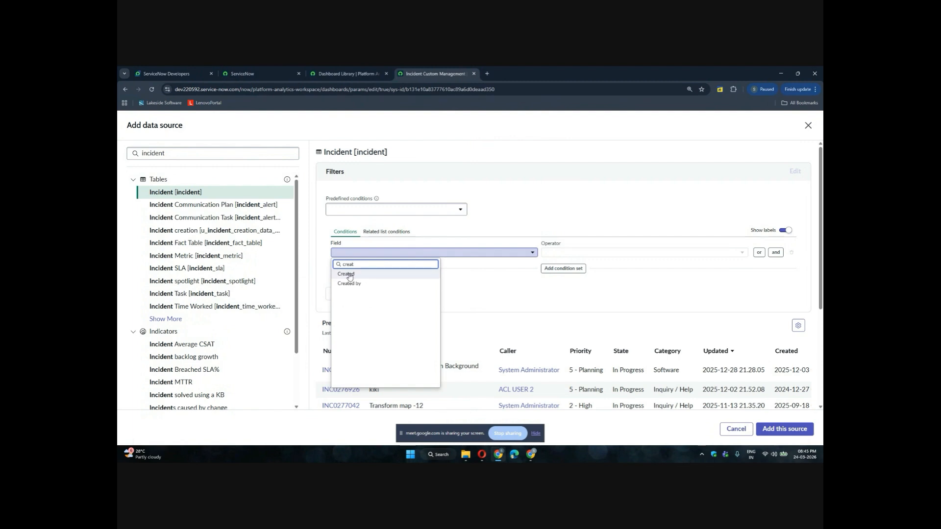
{"action": "left_click", "coordinate": [351, 276]}
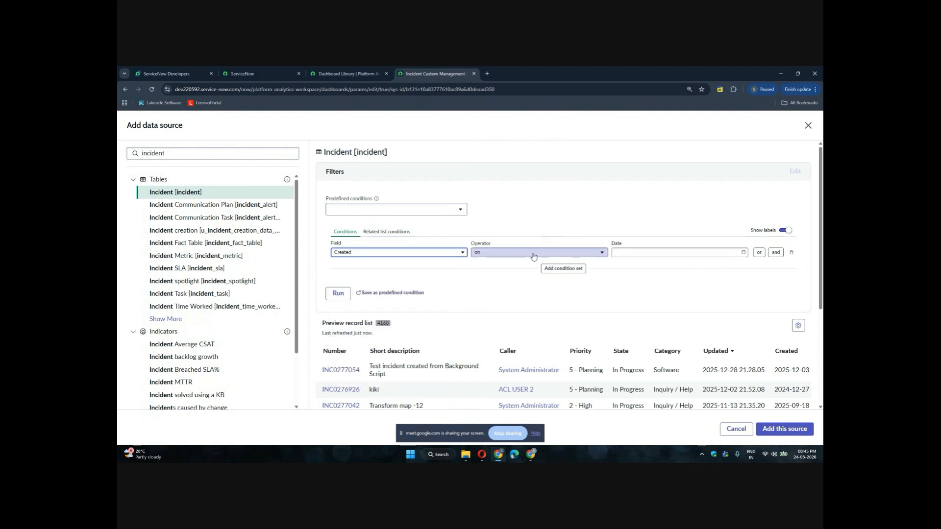
{"action": "left_click", "coordinate": [533, 255]}
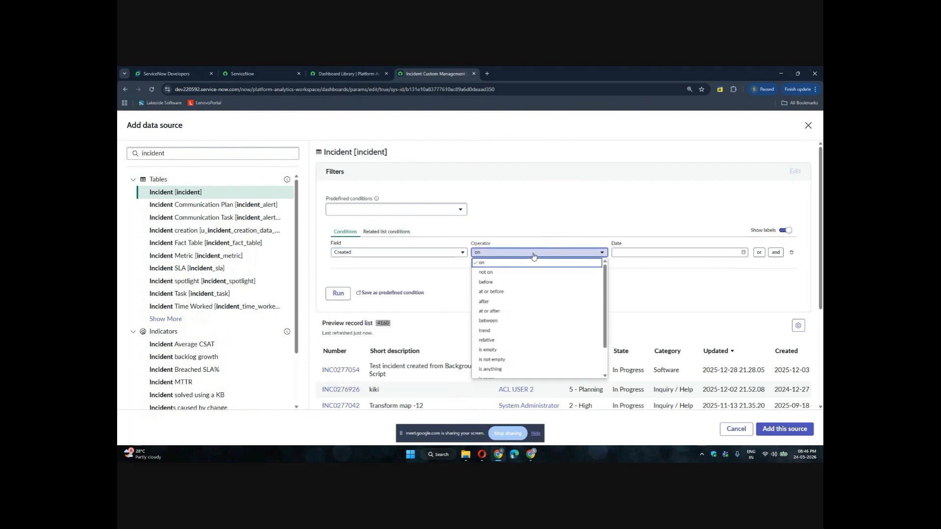
{"action": "left_click", "coordinate": [638, 254]}
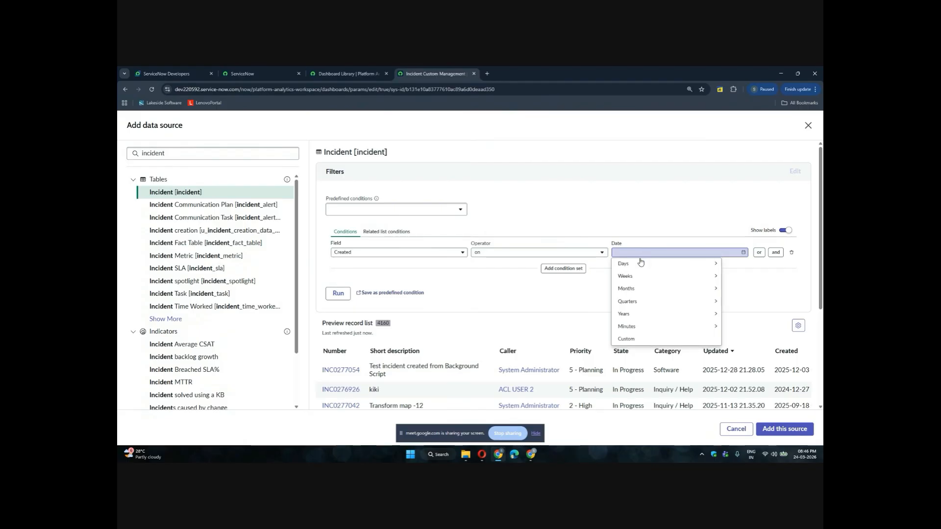
{"action": "left_click", "coordinate": [639, 263]}
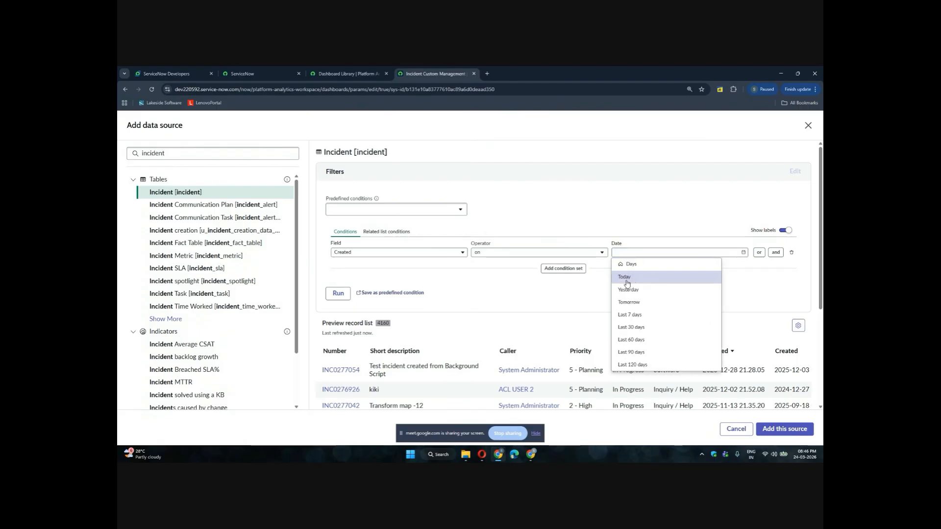
{"action": "left_click", "coordinate": [627, 278]}
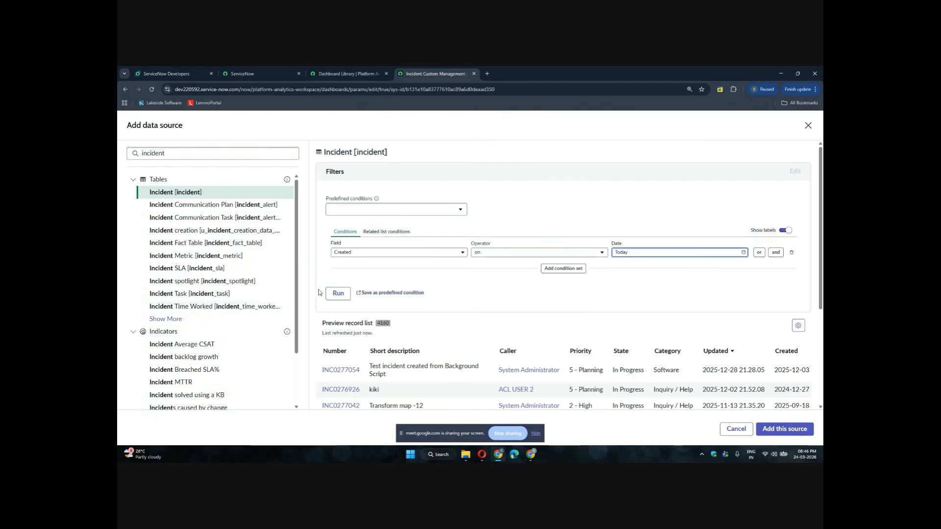
Run the filter preview and add this Incident source to the visualization
{"action": "left_click", "coordinate": [338, 293]}
{"action": "scroll", "coordinate": [340, 293], "scroll_direction": "down", "scroll_amount": 4}
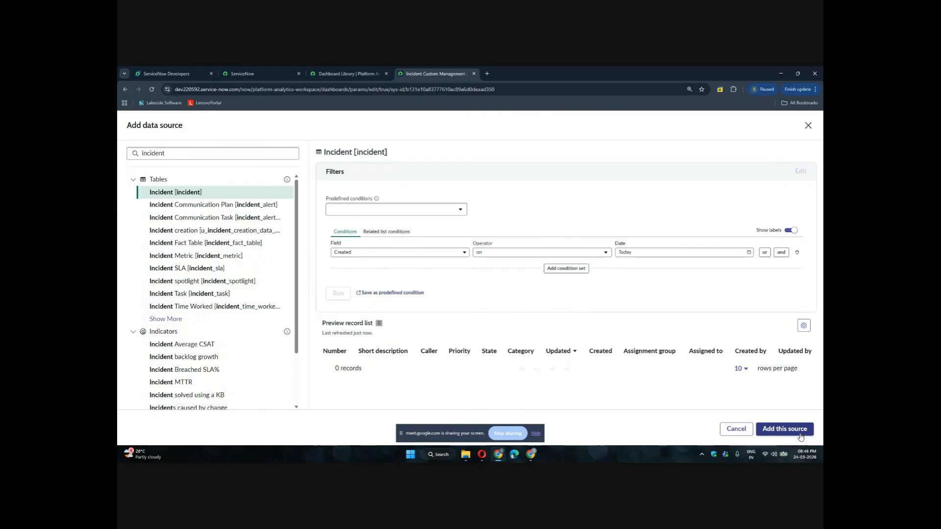
{"action": "left_click", "coordinate": [784, 429]}
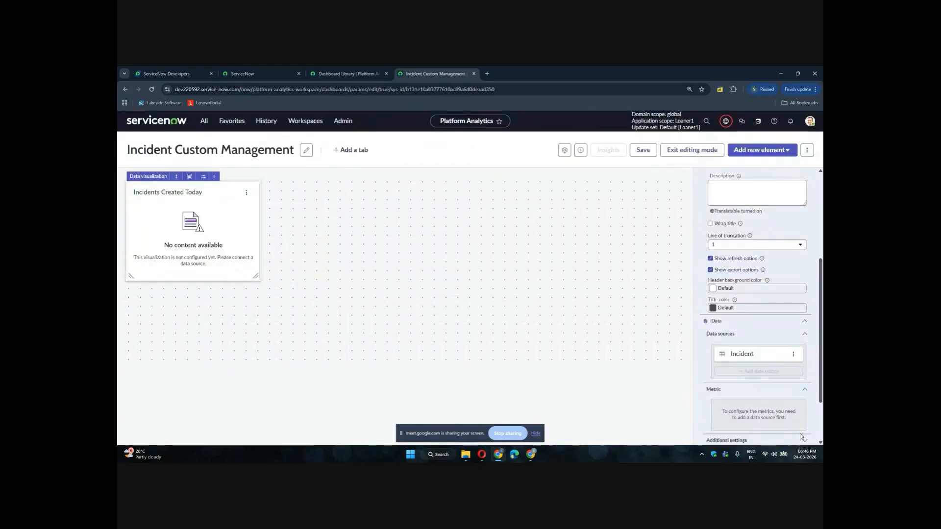
Switch to the other ServiceNow tab and open the incident list by entering incident.LIST in the navigator filter
{"action": "left_click", "coordinate": [353, 75]}
{"action": "left_click", "coordinate": [242, 73]}
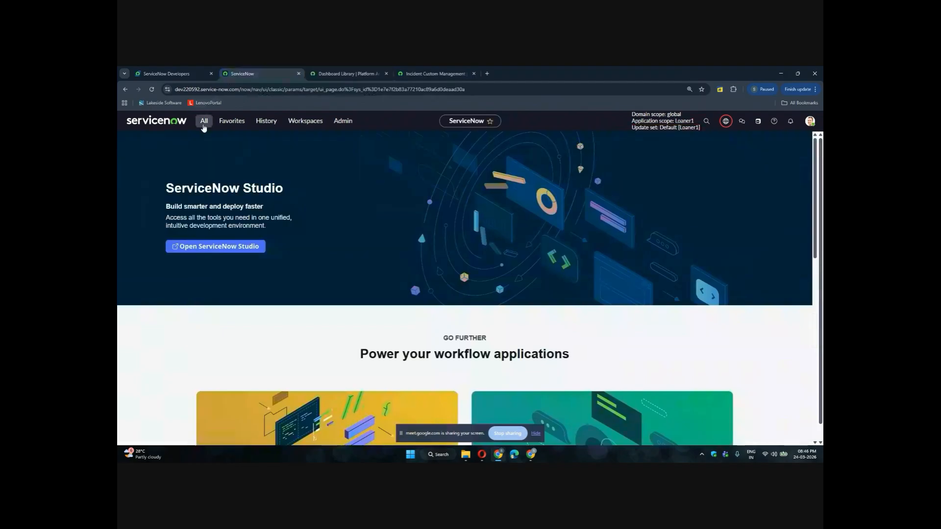
{"action": "left_click", "coordinate": [204, 123]}
{"action": "type", "text": "incid"}
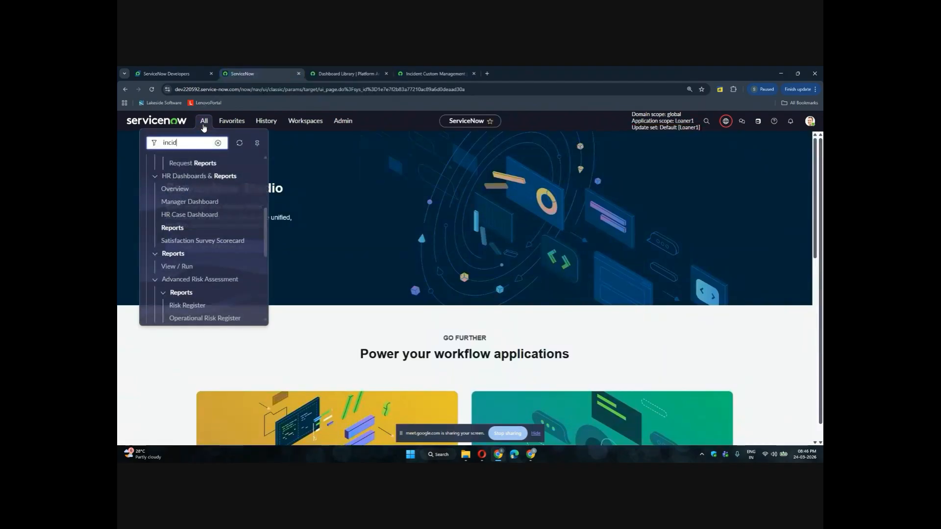
{"action": "type", "text": "ent.LIST"}
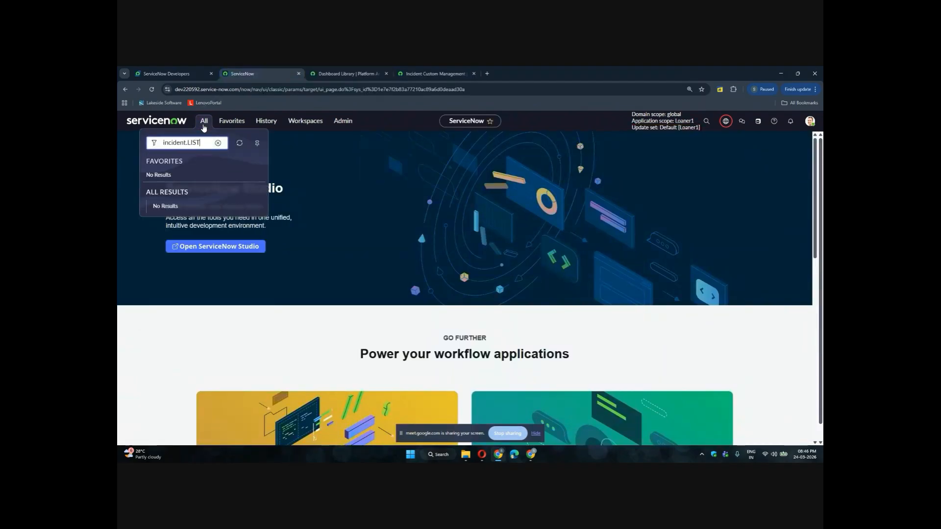
{"action": "key", "text": "Return"}
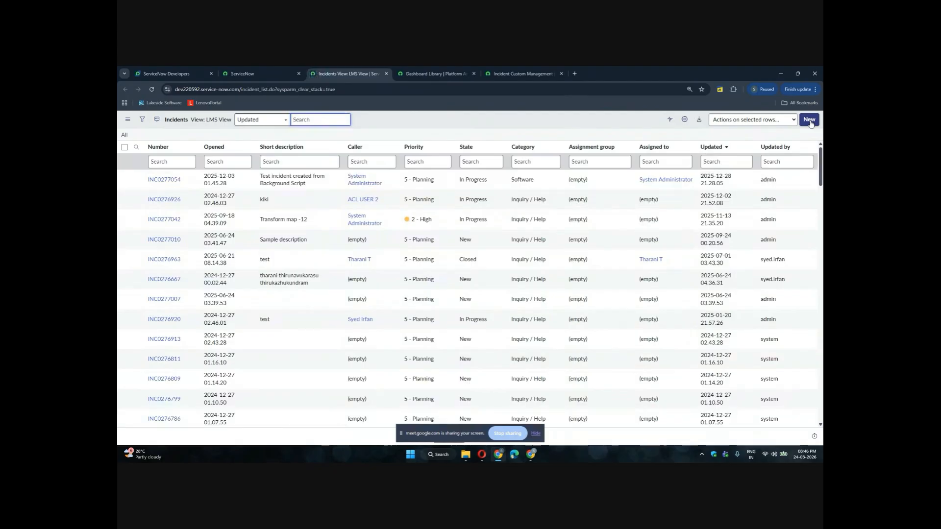
Create a new incident with a caller selected and short description test, and submit it
{"action": "left_click", "coordinate": [809, 121]}
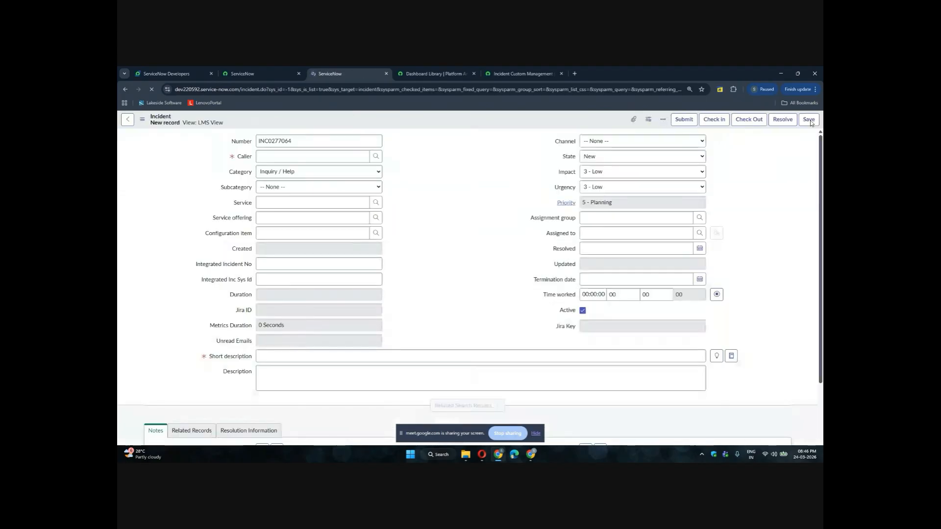
{"action": "left_click", "coordinate": [298, 155]}
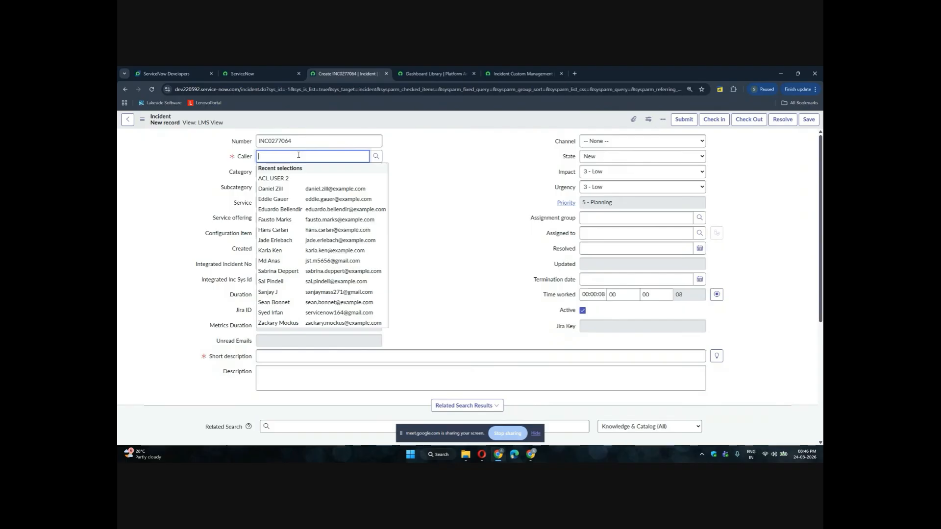
{"action": "left_click", "coordinate": [273, 188]}
{"action": "left_click", "coordinate": [276, 357]}
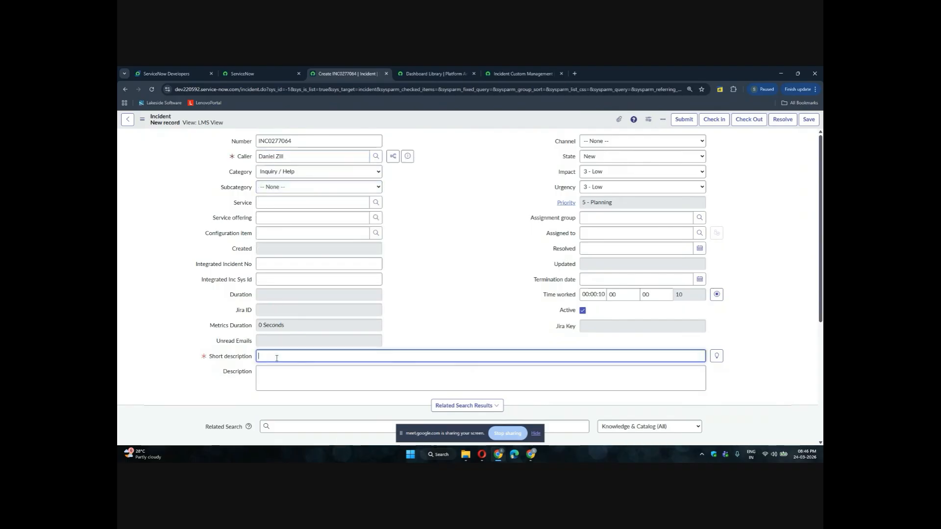
{"action": "type", "text": "test"}
{"action": "key", "text": "Return"}
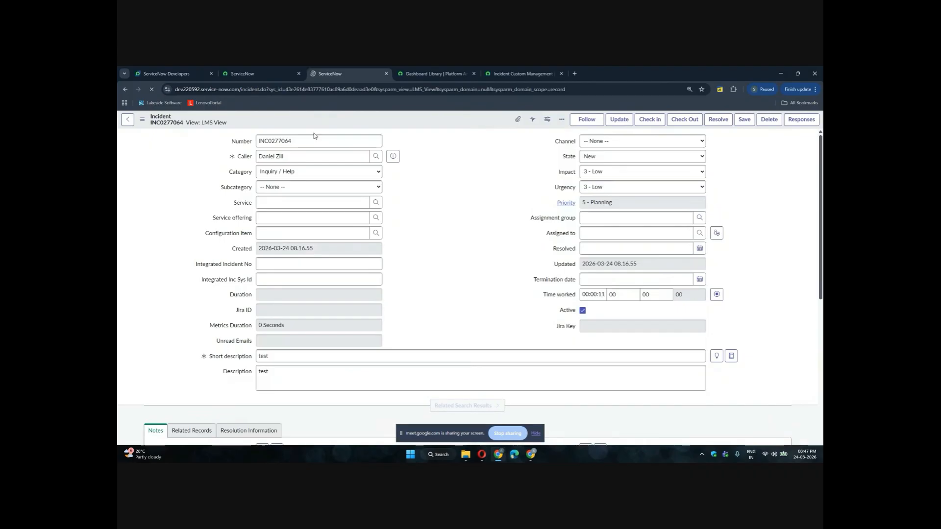
Return to the dashboard tab, adjust the score visualization's size, and save the dashboard
{"action": "left_click", "coordinate": [534, 76]}
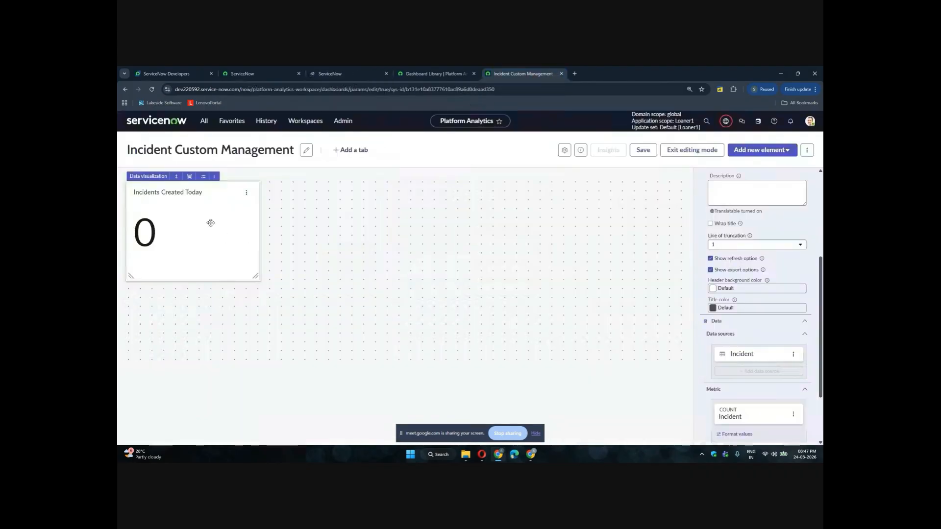
{"action": "left_click", "coordinate": [244, 192]}
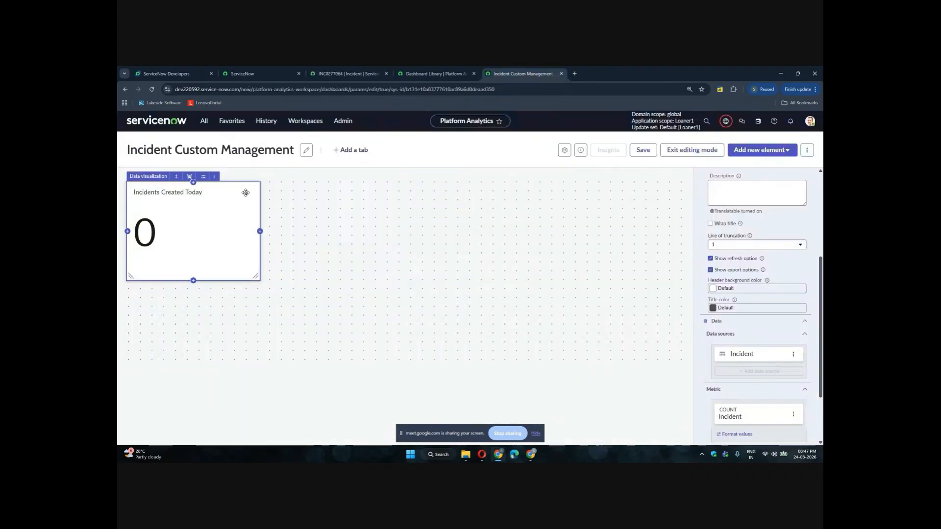
{"action": "scroll", "coordinate": [748, 263], "scroll_direction": "down", "scroll_amount": 2}
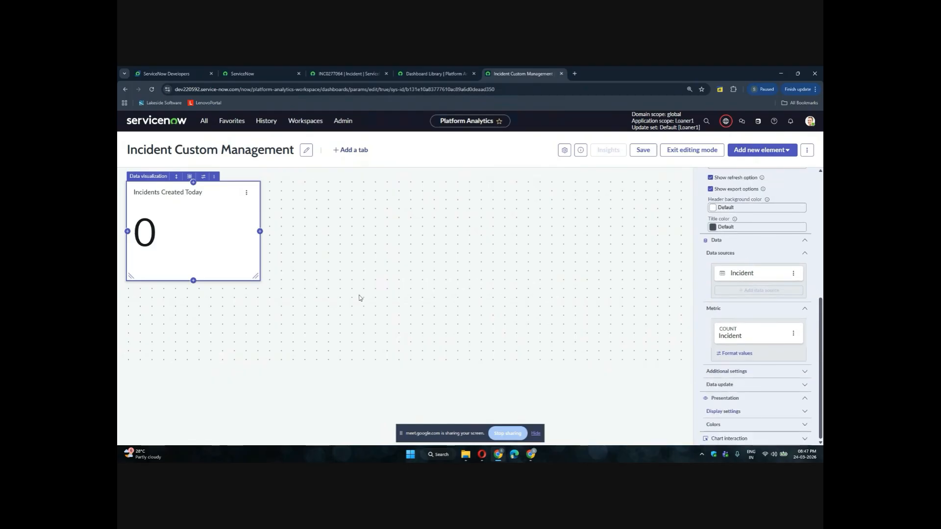
{"action": "left_click", "coordinate": [212, 176]}
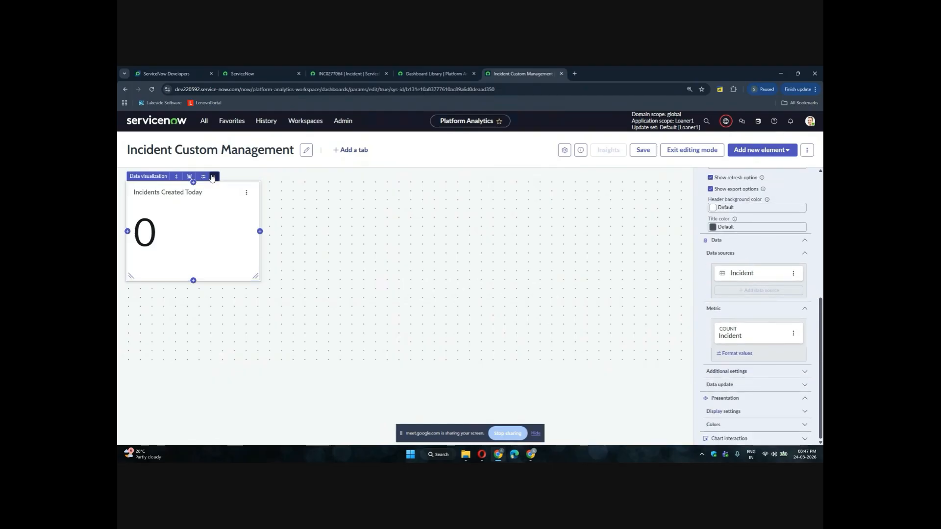
{"action": "left_click", "coordinate": [176, 177]}
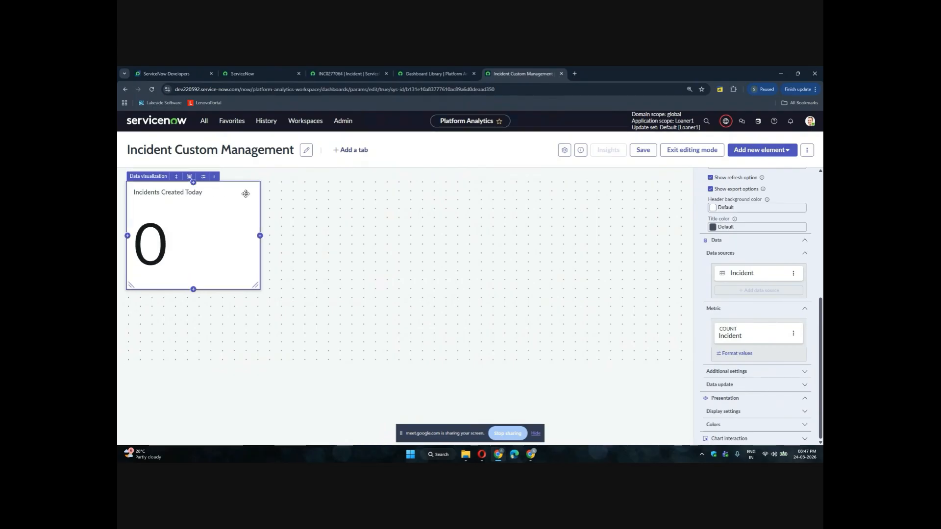
{"action": "scroll", "coordinate": [772, 262], "scroll_direction": "up", "scroll_amount": 5}
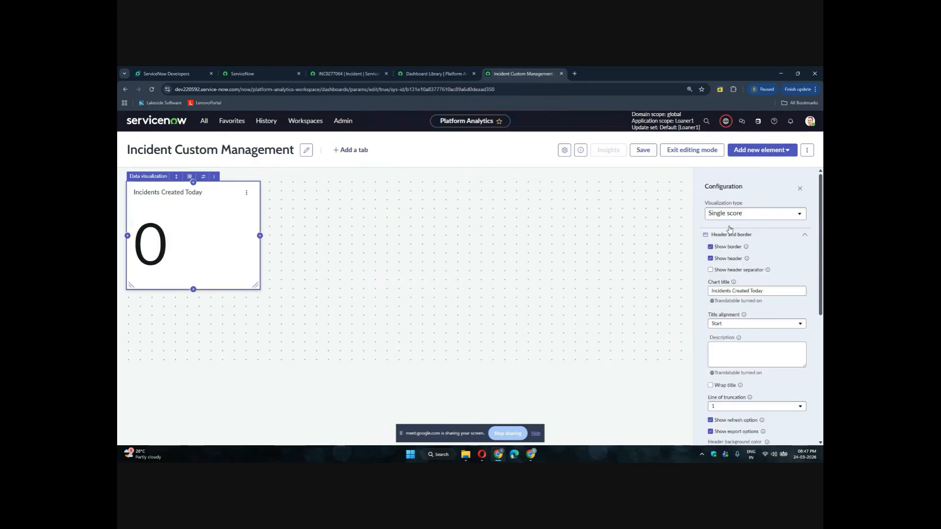
{"action": "left_click", "coordinate": [642, 149]}
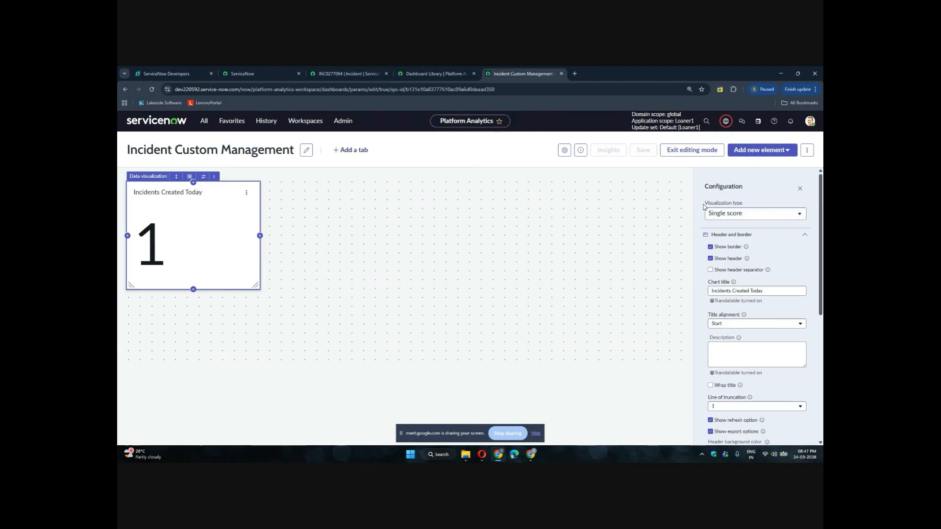
Browse the list of available visualization types for the score visualization without changing it
{"action": "left_click", "coordinate": [737, 214]}
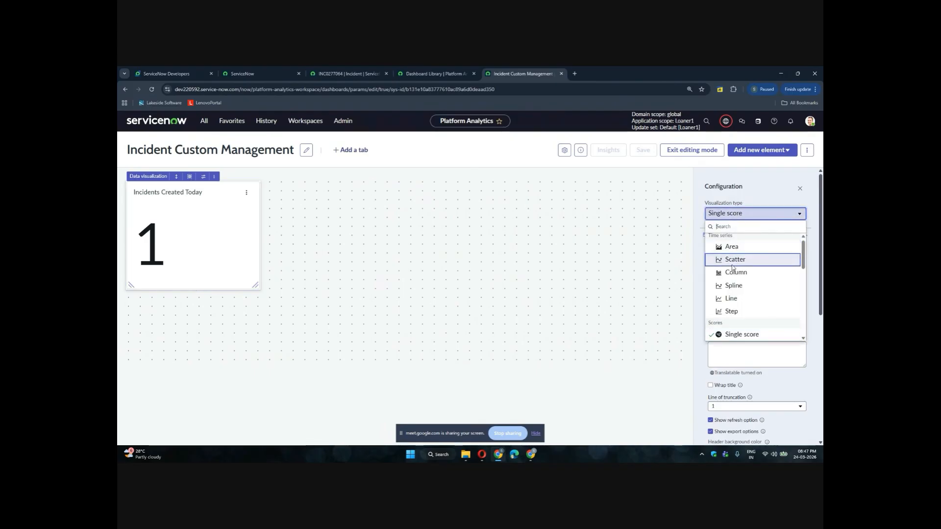
{"action": "scroll", "coordinate": [729, 294], "scroll_direction": "down", "scroll_amount": 1}
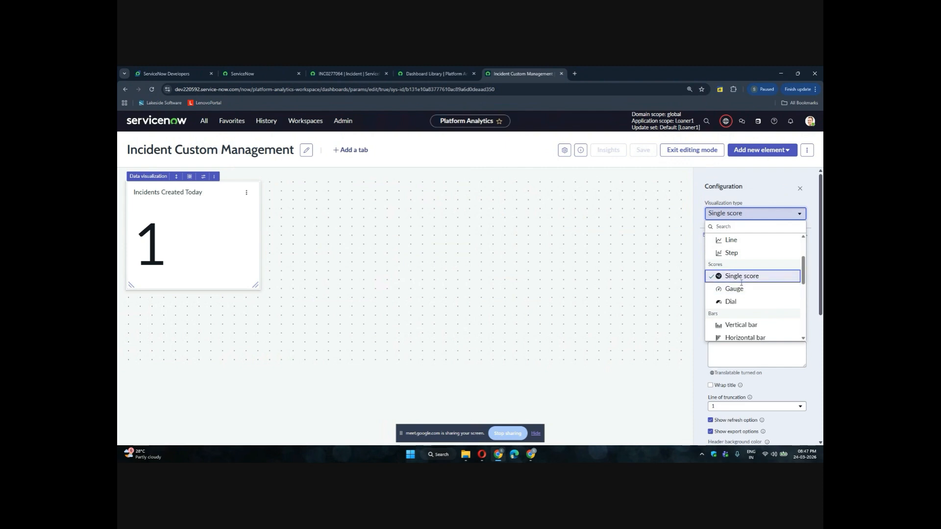
{"action": "scroll", "coordinate": [731, 292], "scroll_direction": "down", "scroll_amount": 2}
{"action": "scroll", "coordinate": [732, 303], "scroll_direction": "down", "scroll_amount": 3}
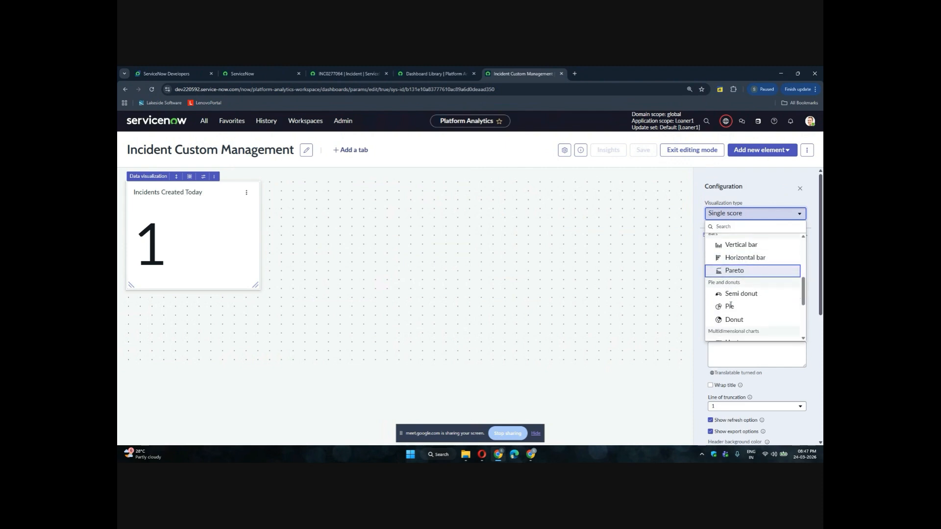
{"action": "scroll", "coordinate": [731, 305], "scroll_direction": "down", "scroll_amount": 1}
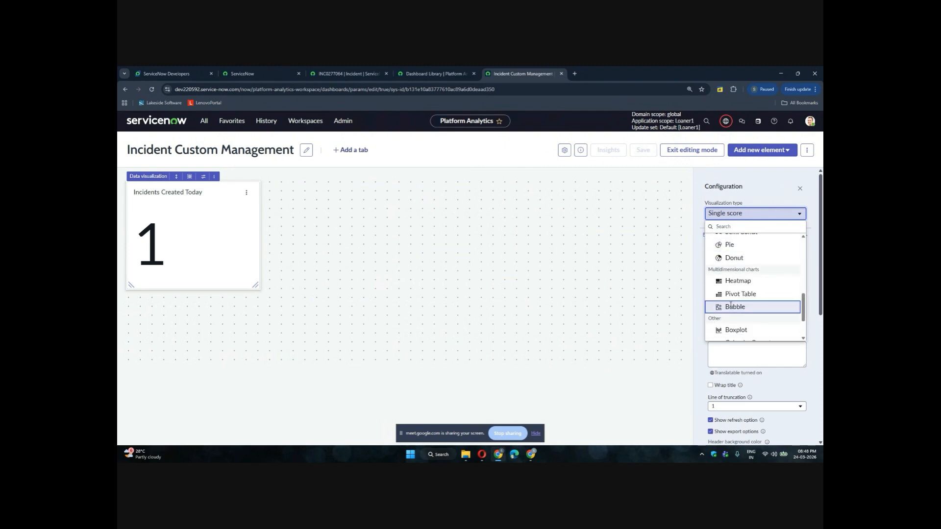
{"action": "scroll", "coordinate": [735, 294], "scroll_direction": "down", "scroll_amount": 2}
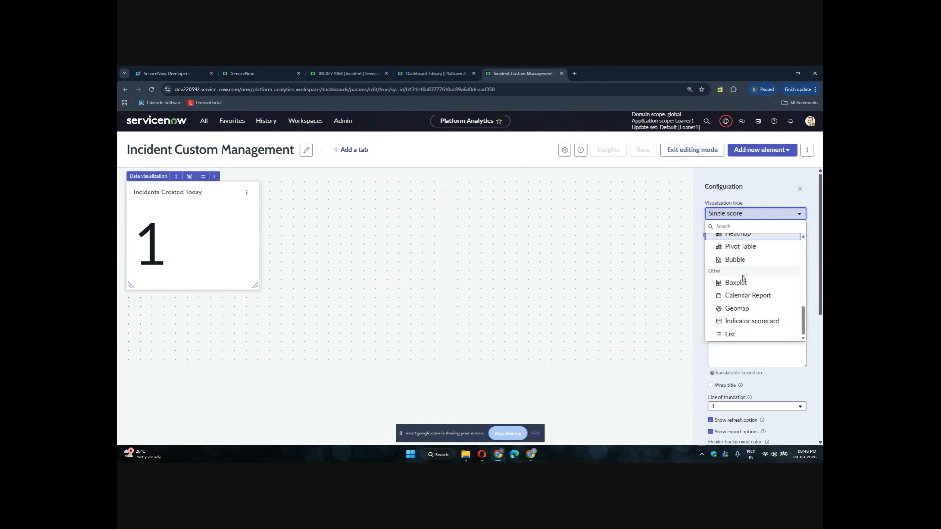
{"action": "left_click", "coordinate": [803, 225]}
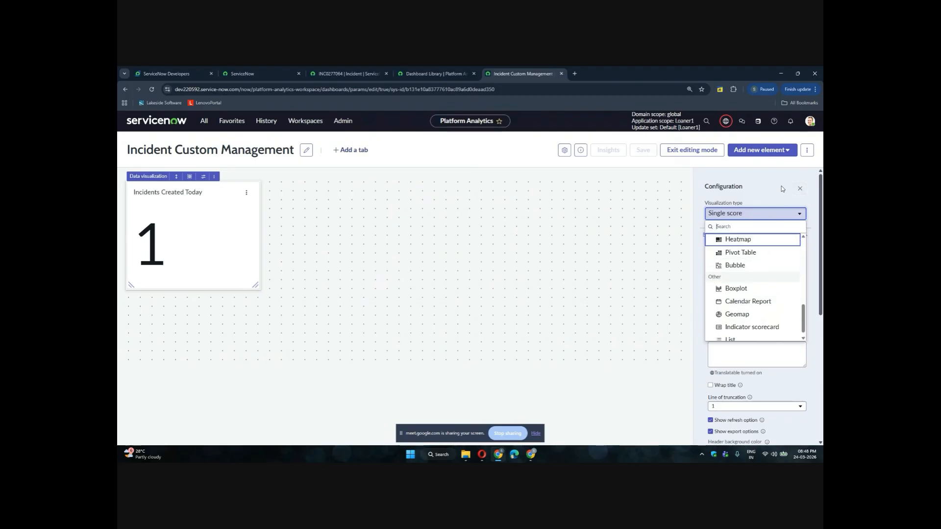
{"action": "left_click", "coordinate": [754, 178]}
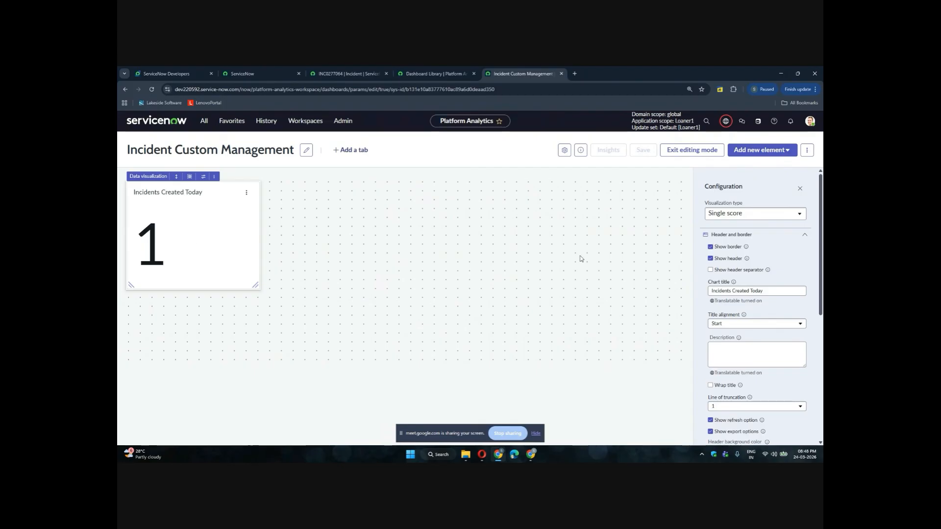
Add a new data visualization element to the dashboard, starting from a new visualization
{"action": "left_click", "coordinate": [761, 154]}
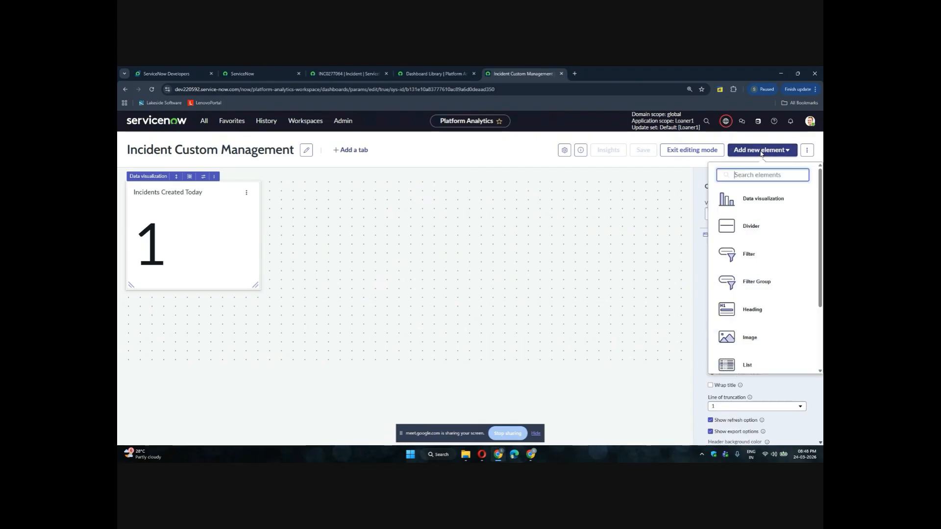
{"action": "left_click", "coordinate": [758, 207]}
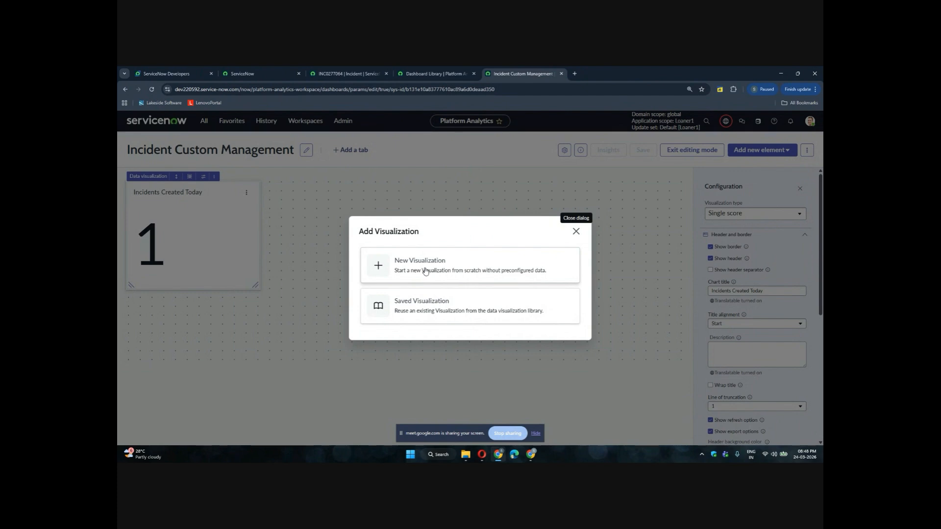
{"action": "left_click", "coordinate": [425, 269]}
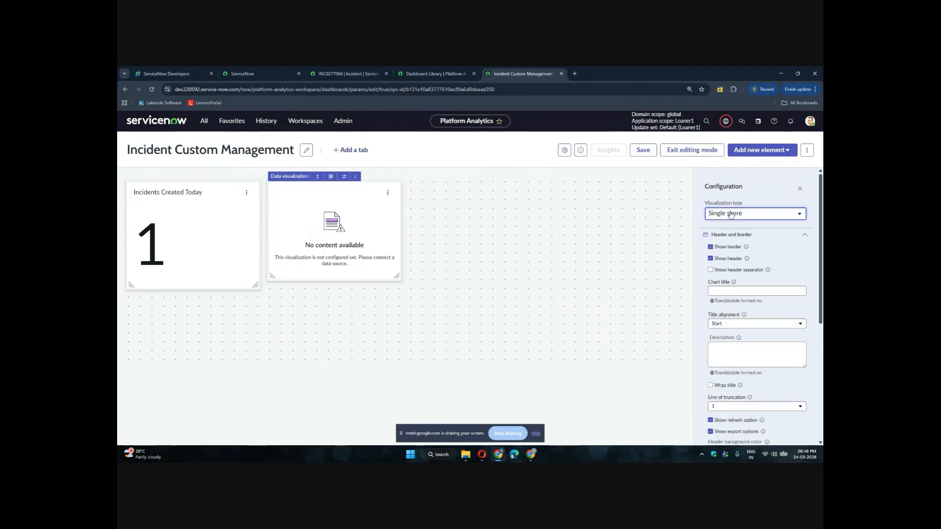
Change the new visualization's type to Pie and set its chart title to Assignment group data
{"action": "left_click", "coordinate": [798, 214]}
{"action": "scroll", "coordinate": [742, 270], "scroll_direction": "down", "scroll_amount": 5}
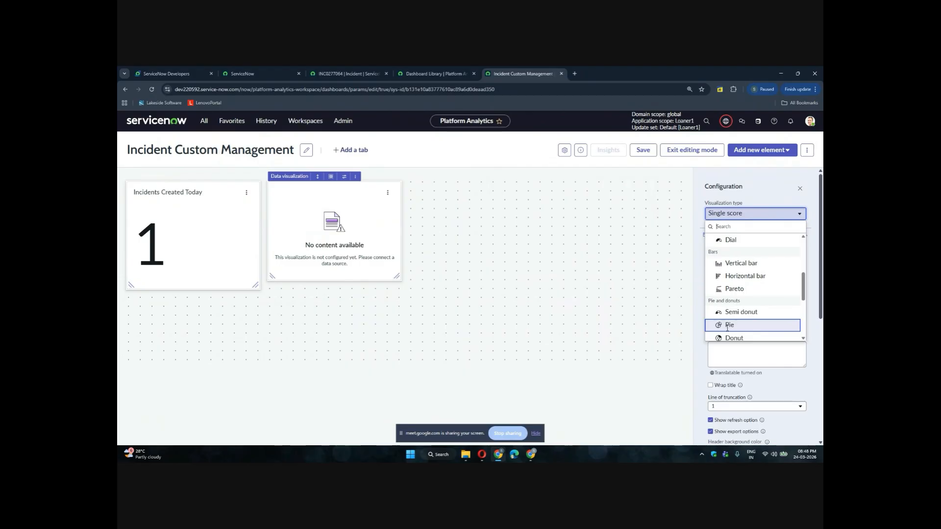
{"action": "left_click", "coordinate": [728, 326]}
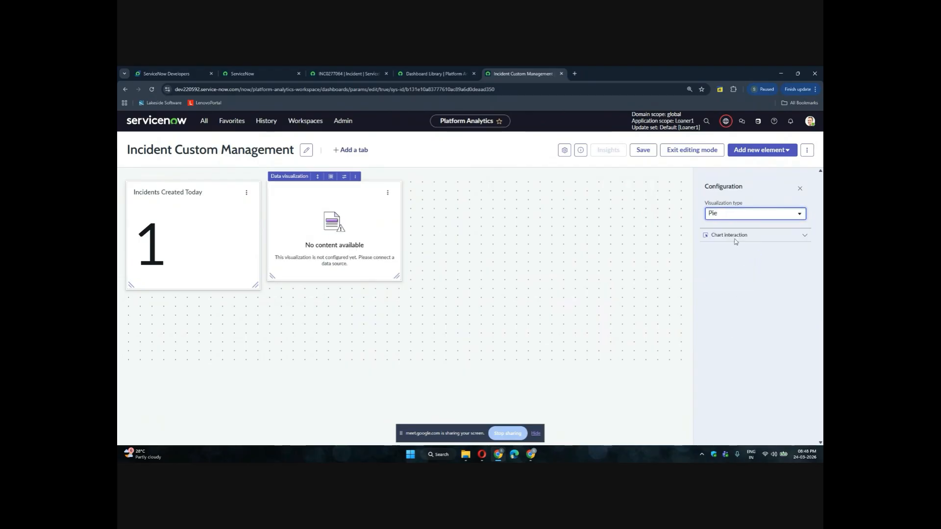
{"action": "left_click", "coordinate": [721, 301]}
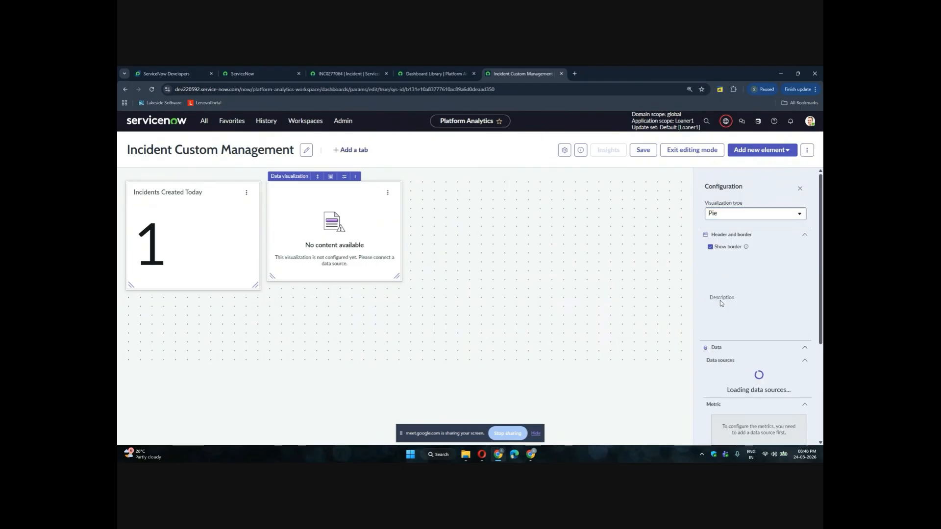
{"action": "left_click", "coordinate": [716, 292]}
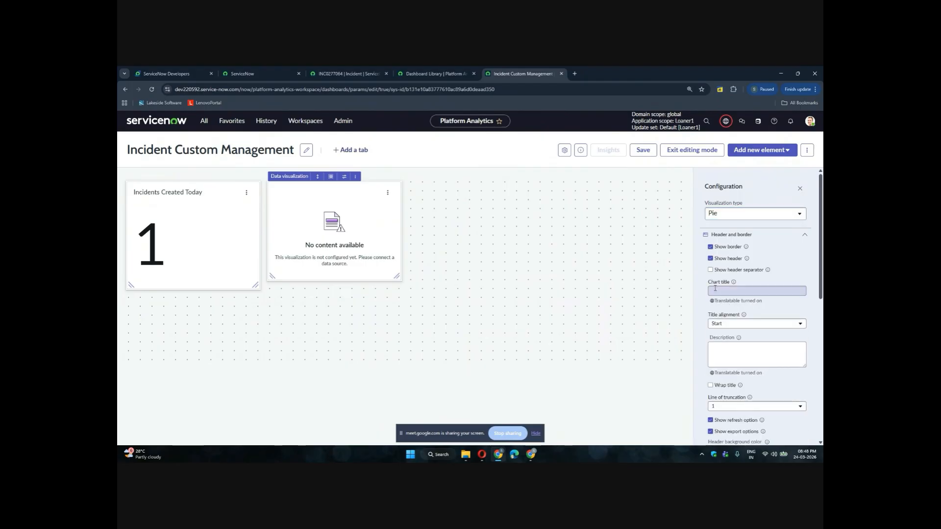
{"action": "type", "text": "Assign"}
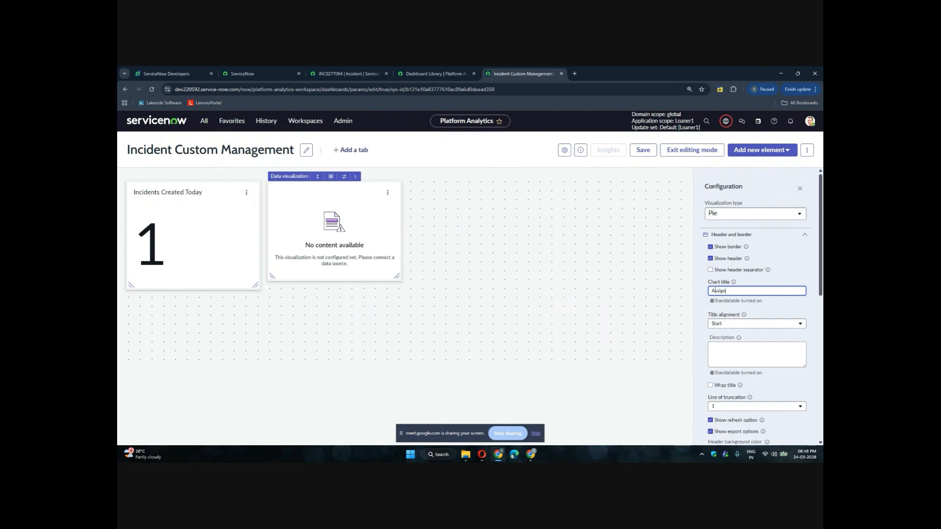
{"action": "type", "text": "ment group data"}
Open the Add data source dialog for the pie chart
{"action": "scroll", "coordinate": [772, 305], "scroll_direction": "down", "scroll_amount": 2}
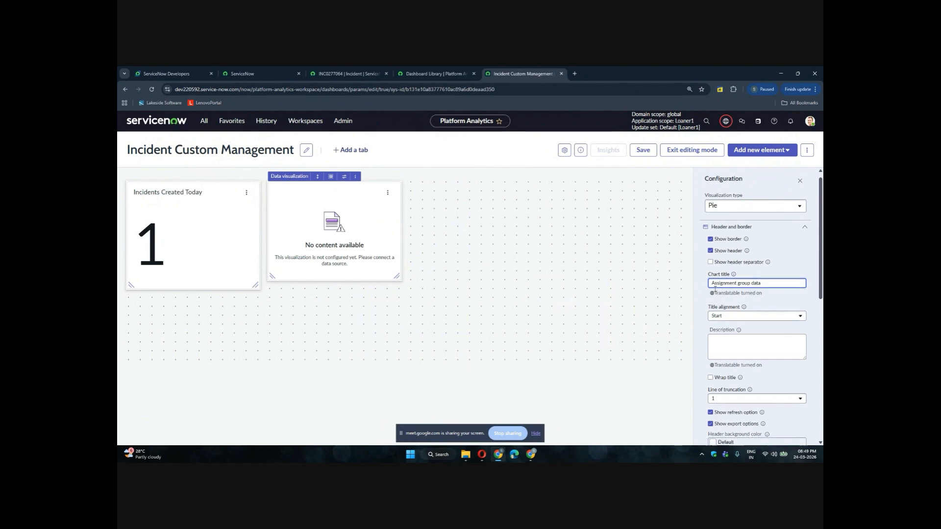
{"action": "scroll", "coordinate": [771, 305], "scroll_direction": "down", "scroll_amount": 2}
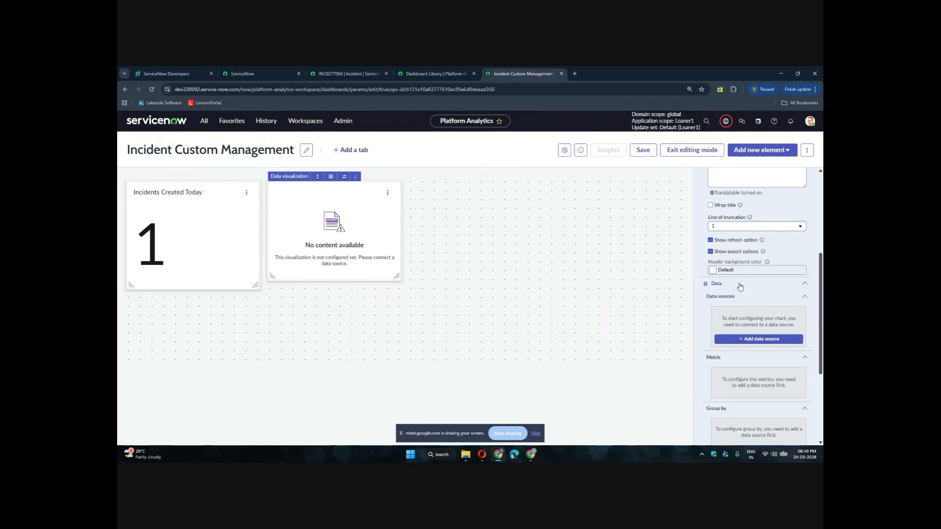
{"action": "scroll", "coordinate": [755, 245], "scroll_direction": "up", "scroll_amount": 2}
{"action": "scroll", "coordinate": [754, 245], "scroll_direction": "up", "scroll_amount": 3}
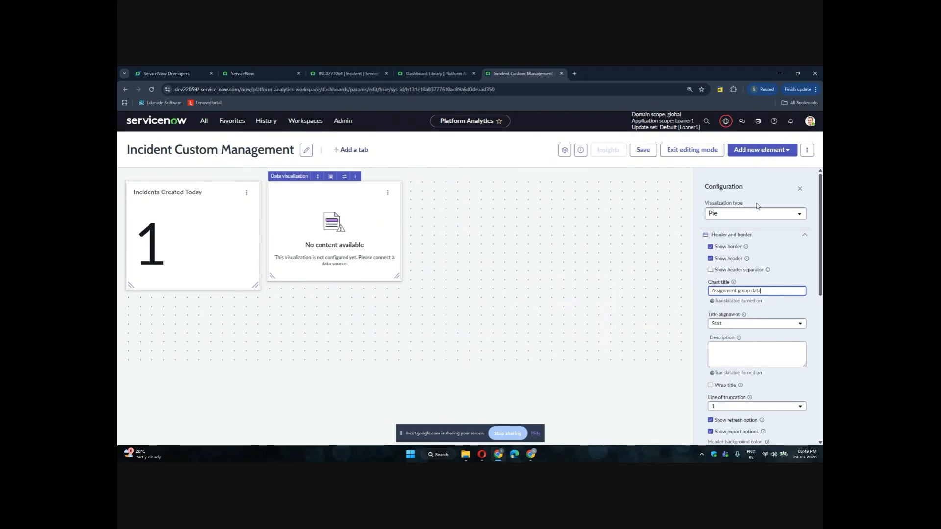
{"action": "scroll", "coordinate": [761, 240], "scroll_direction": "down", "scroll_amount": 3}
{"action": "scroll", "coordinate": [761, 239], "scroll_direction": "down", "scroll_amount": 3}
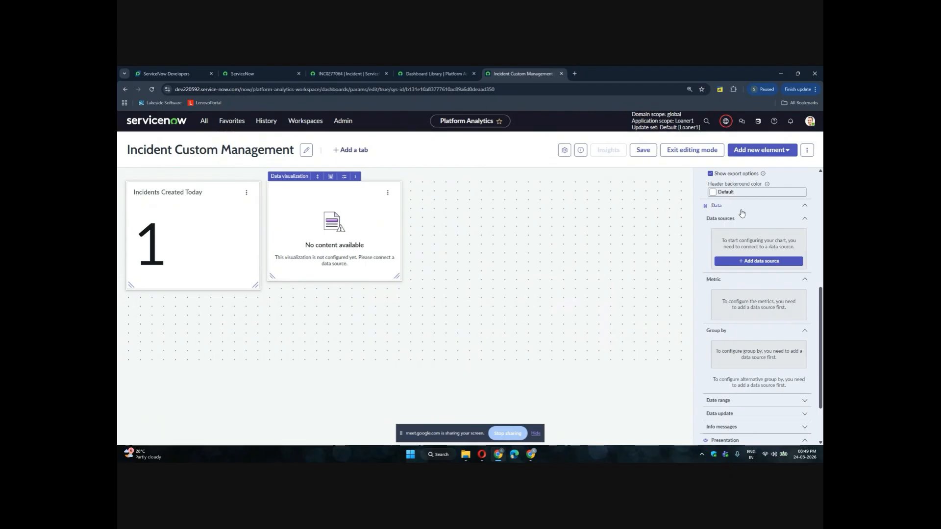
{"action": "left_click", "coordinate": [748, 262]}
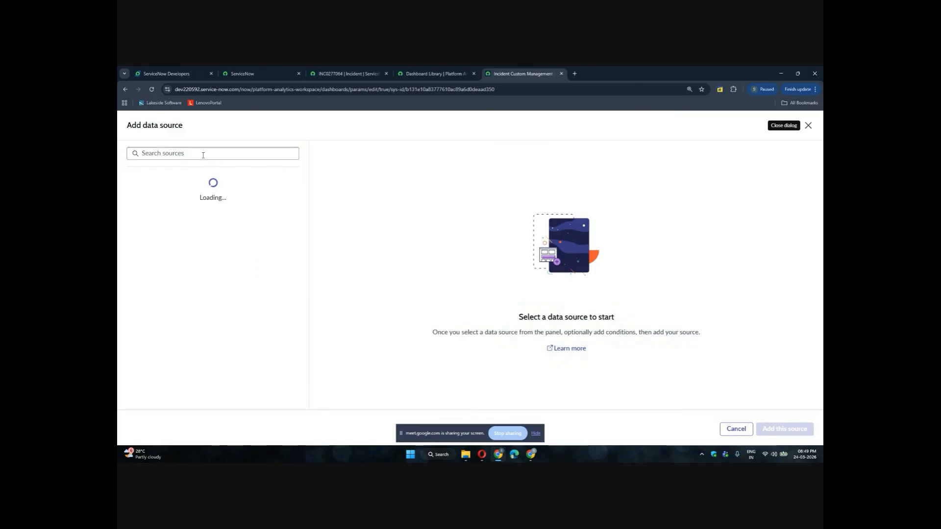
Select the Incident table from the suggested data sources for the pie chart
{"action": "left_click", "coordinate": [200, 154]}
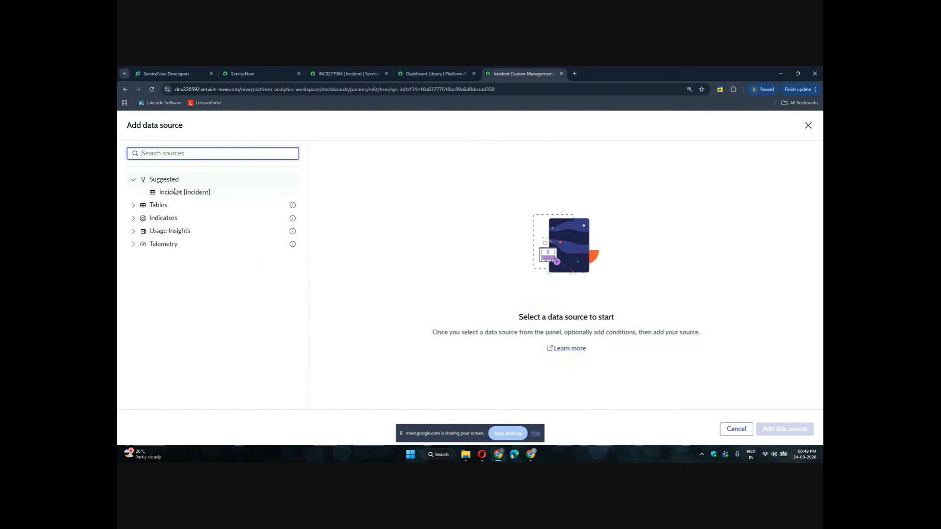
{"action": "left_click", "coordinate": [173, 192]}
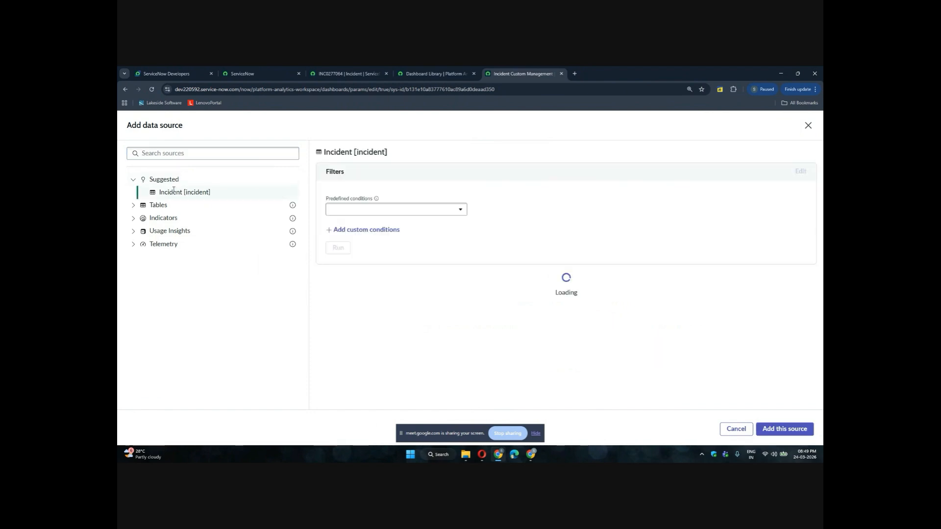
Try filtering the Incident source to records whose Assignment group is not empty, run it, then delete the condition
{"action": "left_click", "coordinate": [367, 230]}
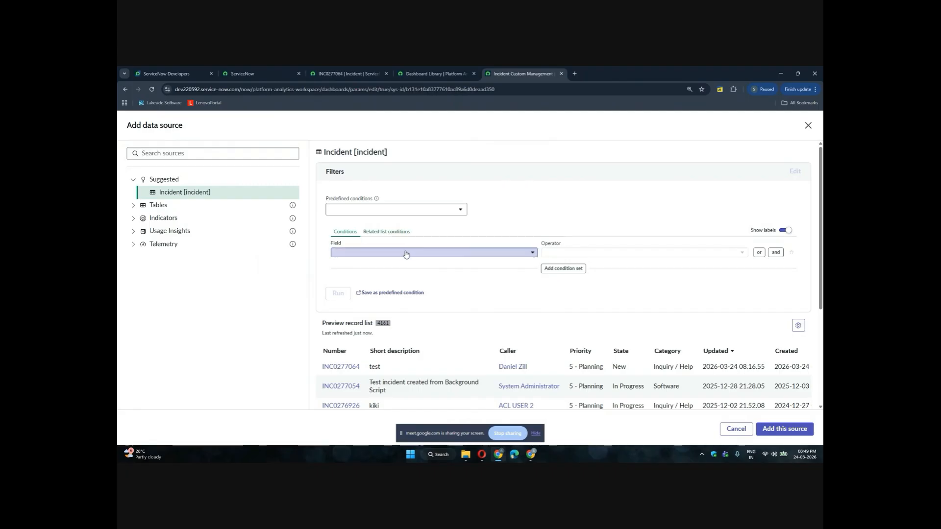
{"action": "left_click", "coordinate": [406, 254]}
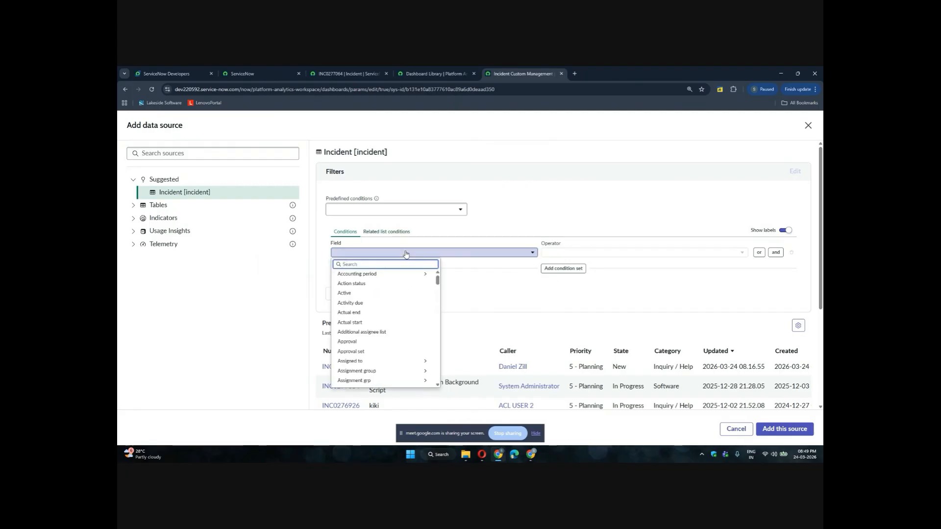
{"action": "type", "text": "ass"}
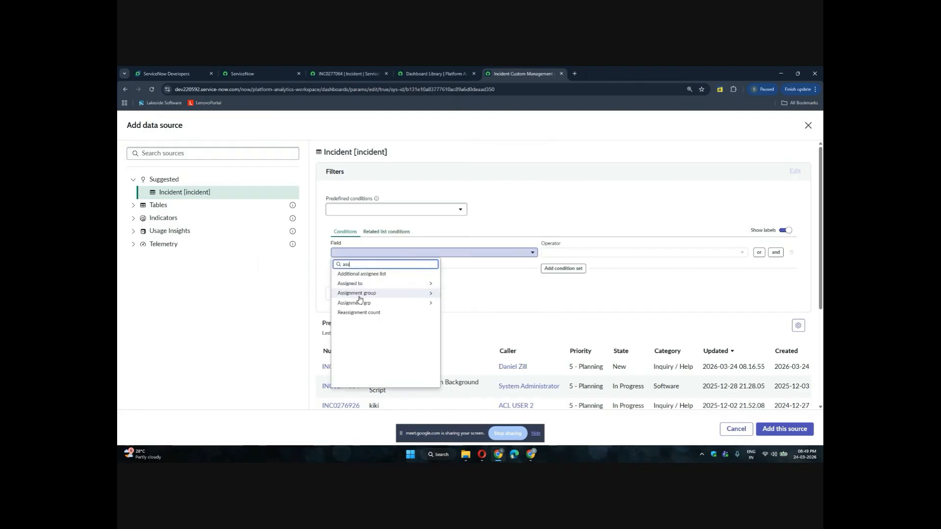
{"action": "left_click", "coordinate": [360, 294]}
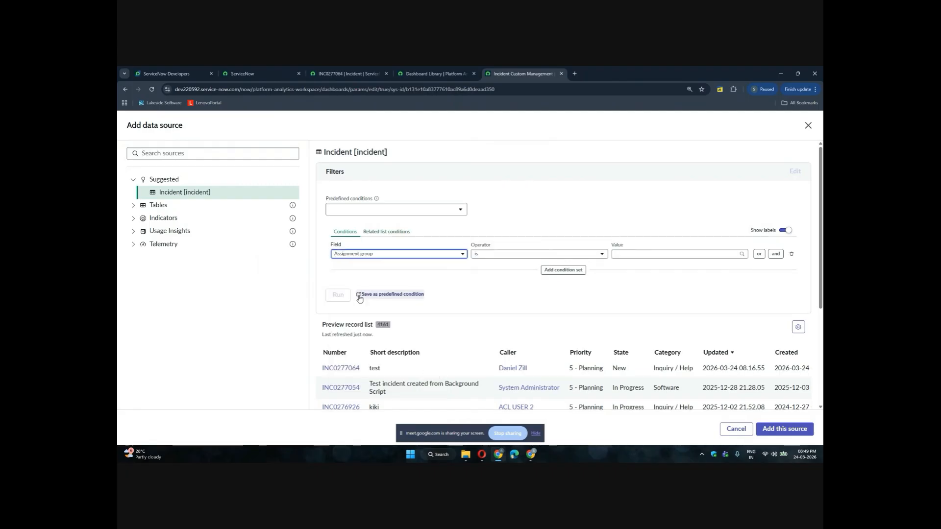
{"action": "left_click", "coordinate": [532, 254]}
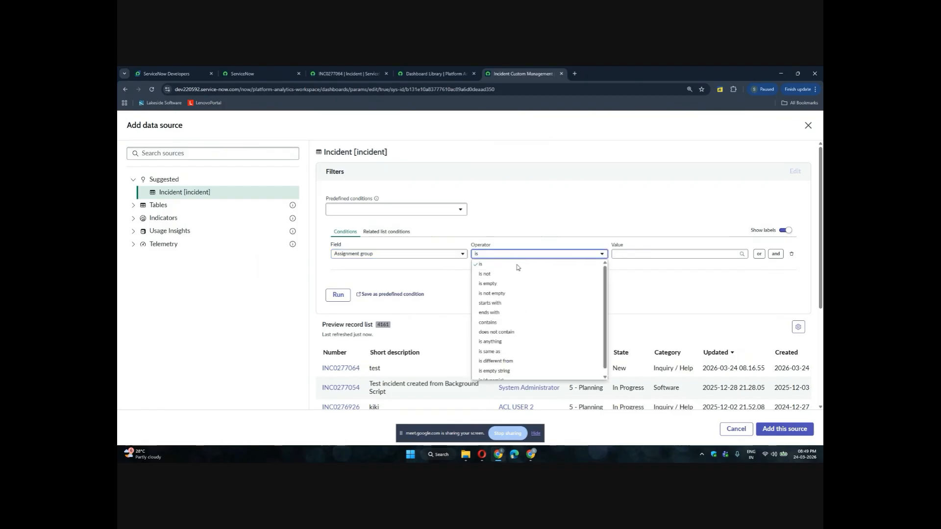
{"action": "left_click", "coordinate": [495, 293]}
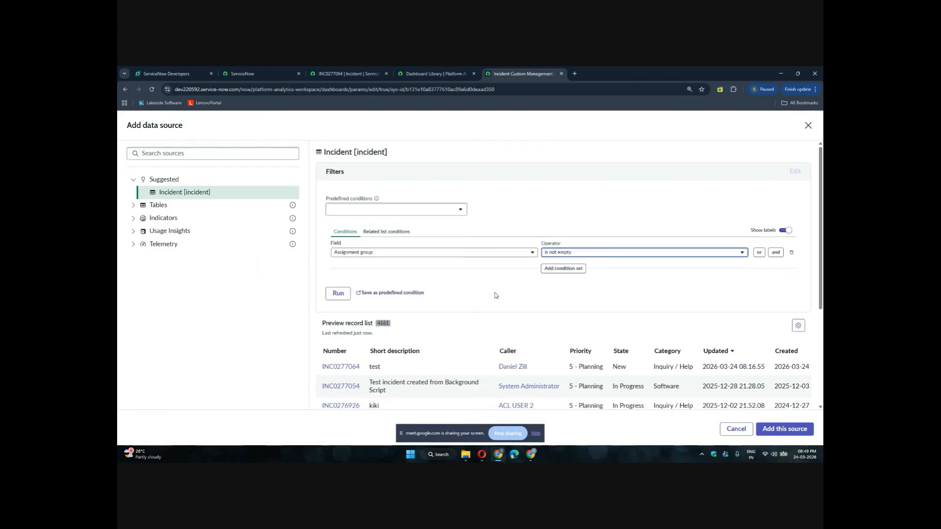
{"action": "left_click", "coordinate": [337, 296]}
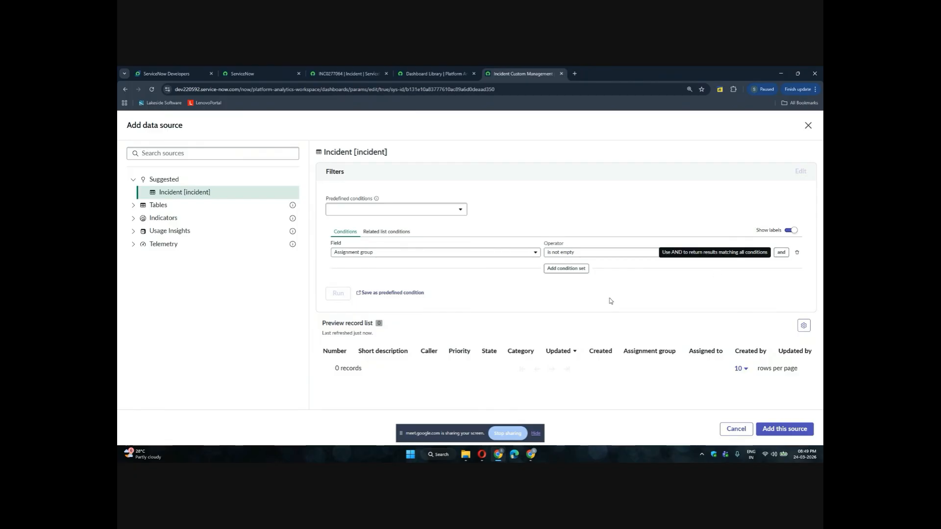
{"action": "left_click", "coordinate": [576, 253]}
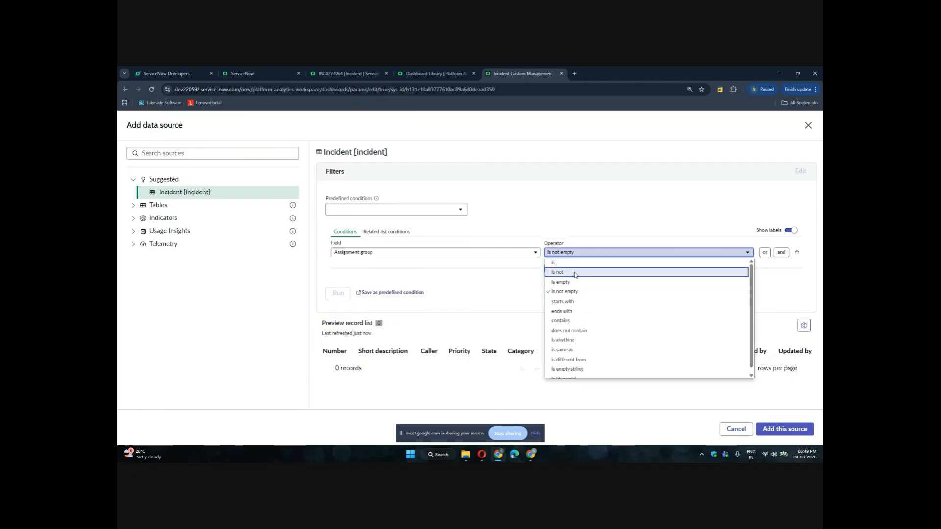
{"action": "left_click", "coordinate": [796, 253]}
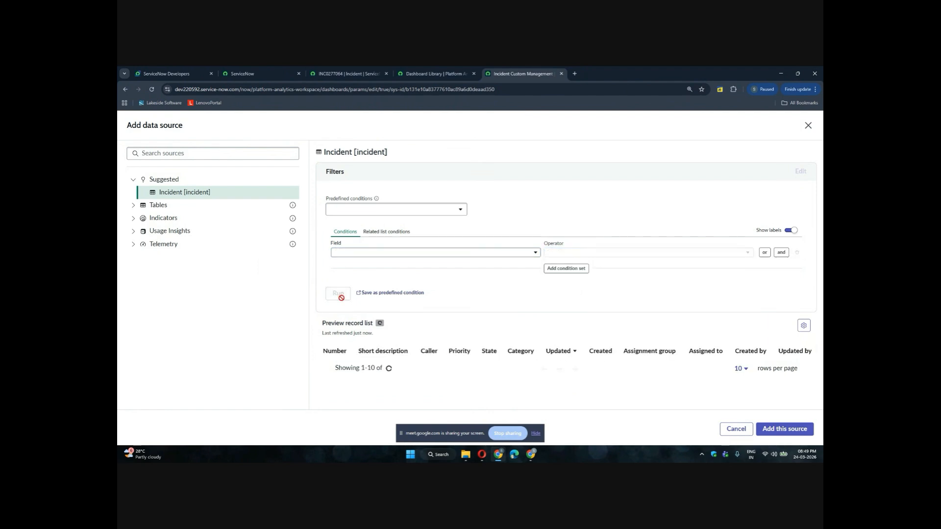
Review the preview record list and add the Incident source to the pie chart
{"action": "scroll", "coordinate": [460, 313], "scroll_direction": "down", "scroll_amount": 3}
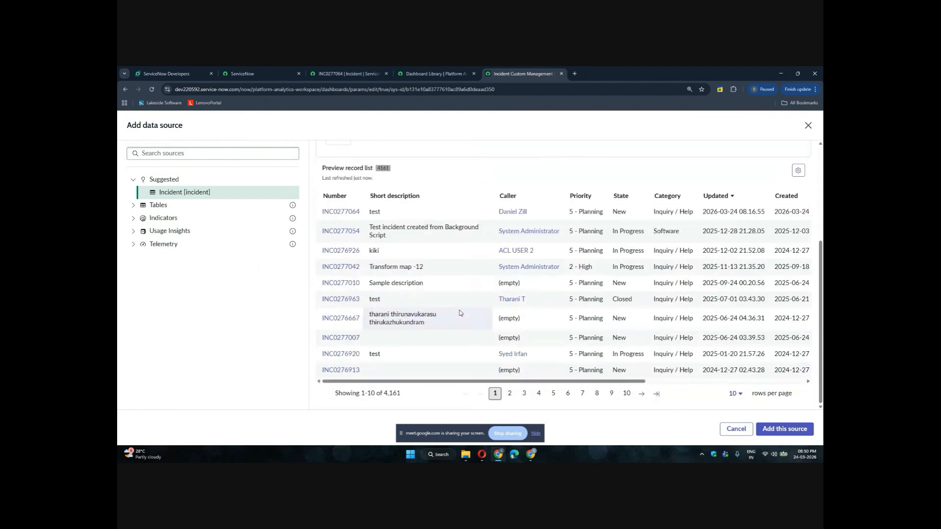
{"action": "scroll", "coordinate": [459, 313], "scroll_direction": "up", "scroll_amount": 3}
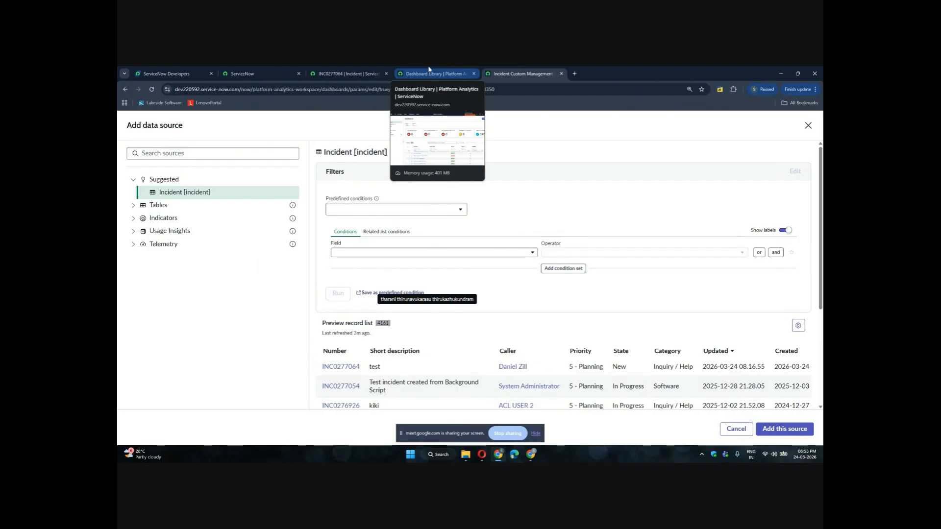
{"action": "left_click", "coordinate": [777, 430]}
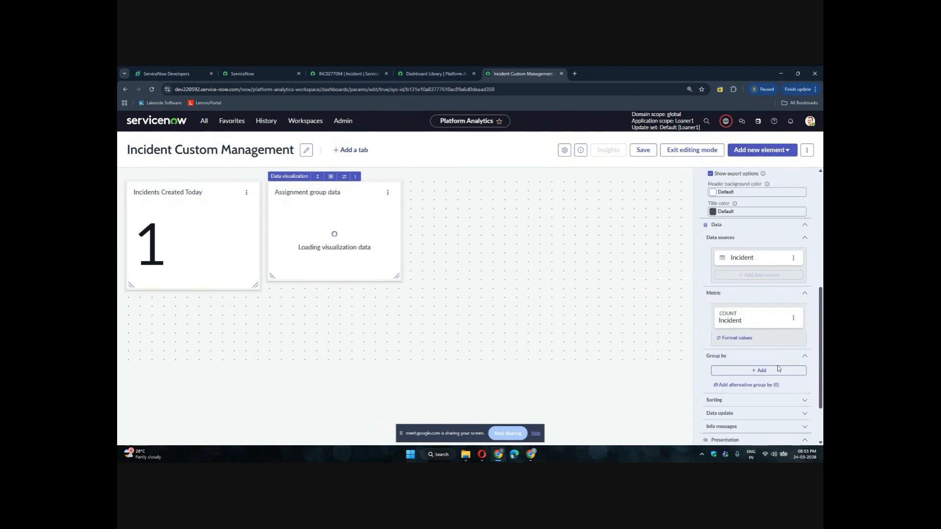
Add a group-by to the pie chart's data settings and open its field picker
{"action": "left_click", "coordinate": [779, 372]}
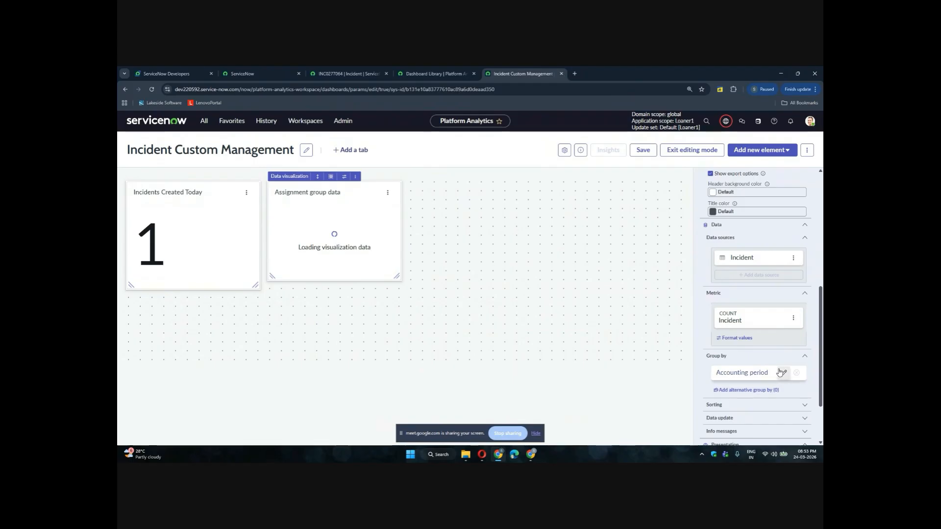
{"action": "left_click", "coordinate": [782, 374]}
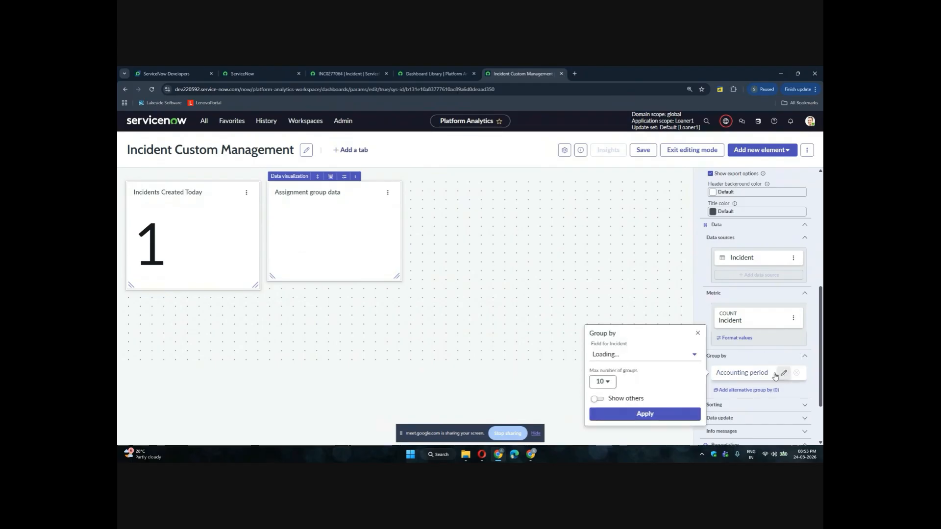
{"action": "left_click", "coordinate": [637, 355]}
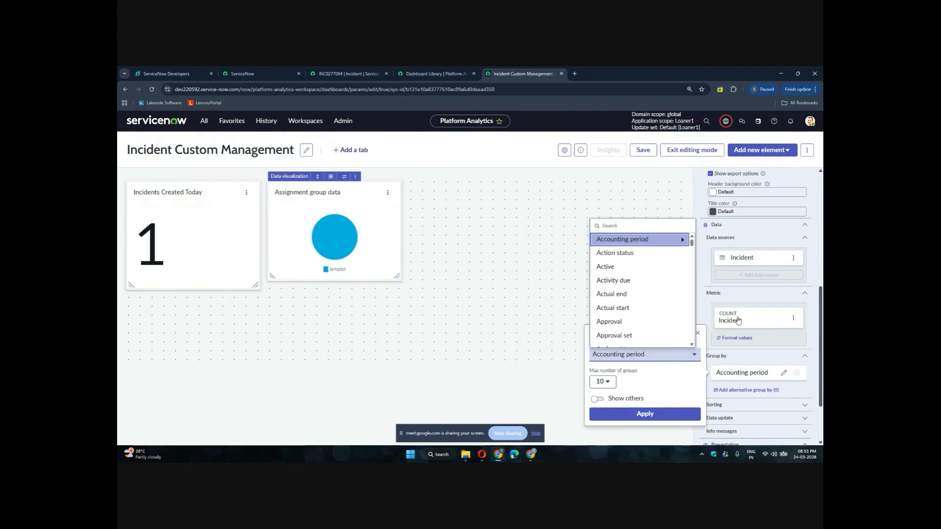
{"action": "left_click", "coordinate": [810, 121]}
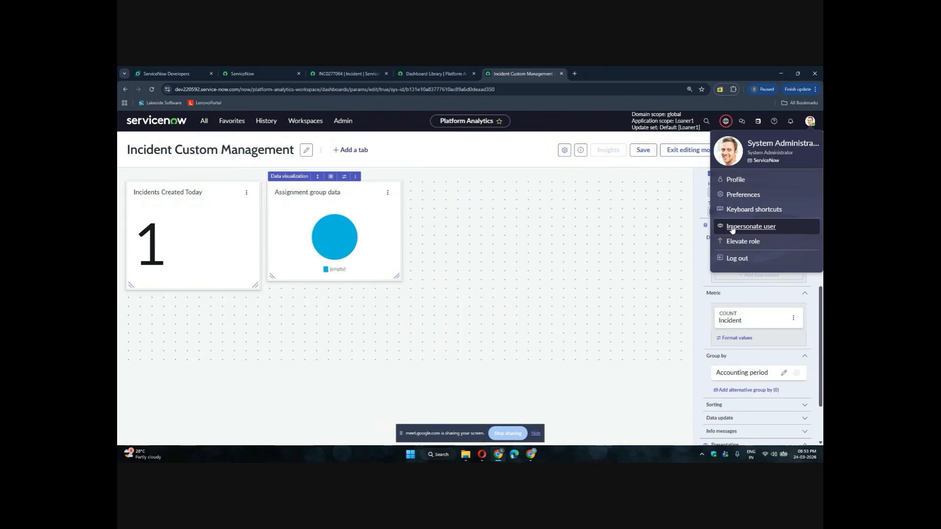
{"action": "left_click", "coordinate": [703, 299]}
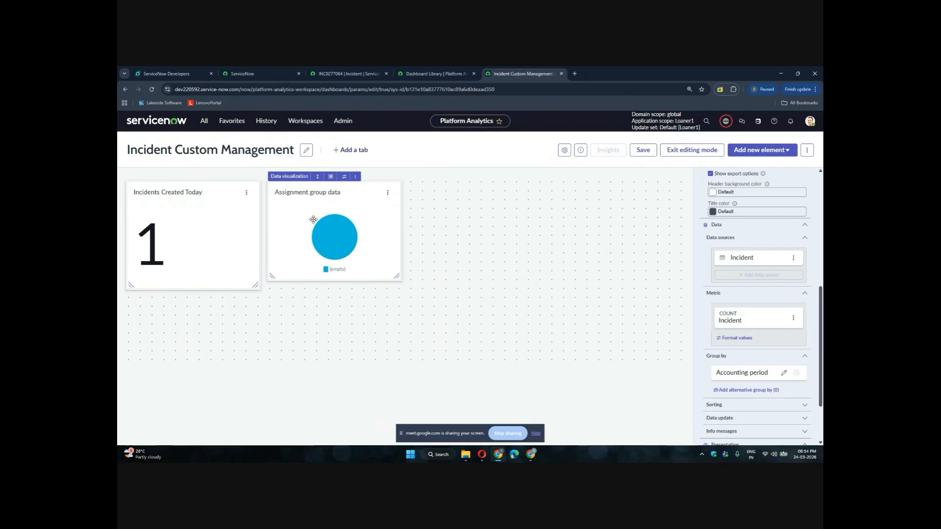
{"action": "left_click", "coordinate": [346, 75]}
{"action": "left_click", "coordinate": [259, 74]}
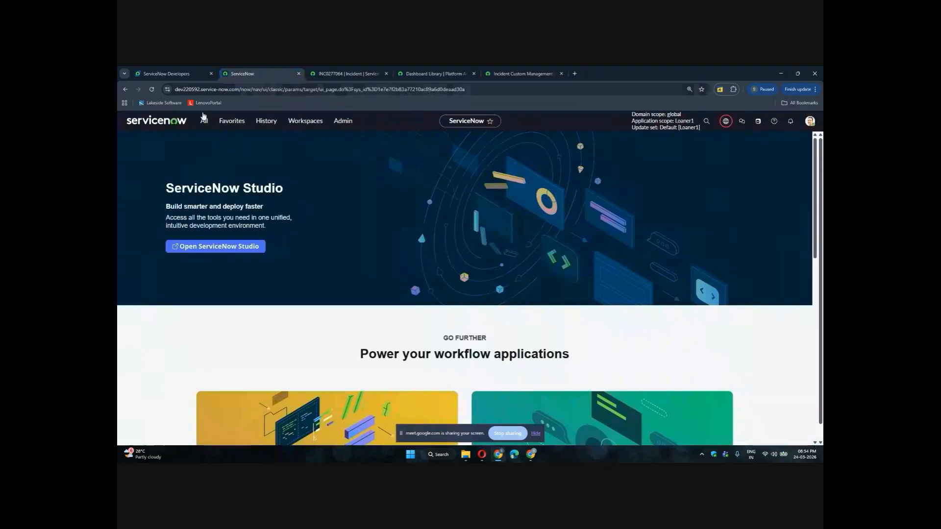
Return to the incidents list in LMS View from the incident record tab
{"action": "left_click", "coordinate": [334, 75]}
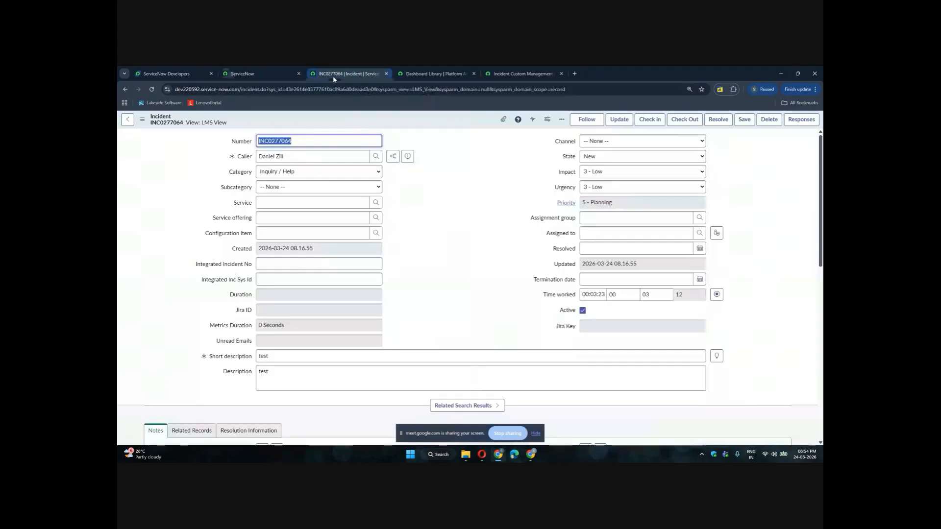
{"action": "right_click", "coordinate": [124, 92]}
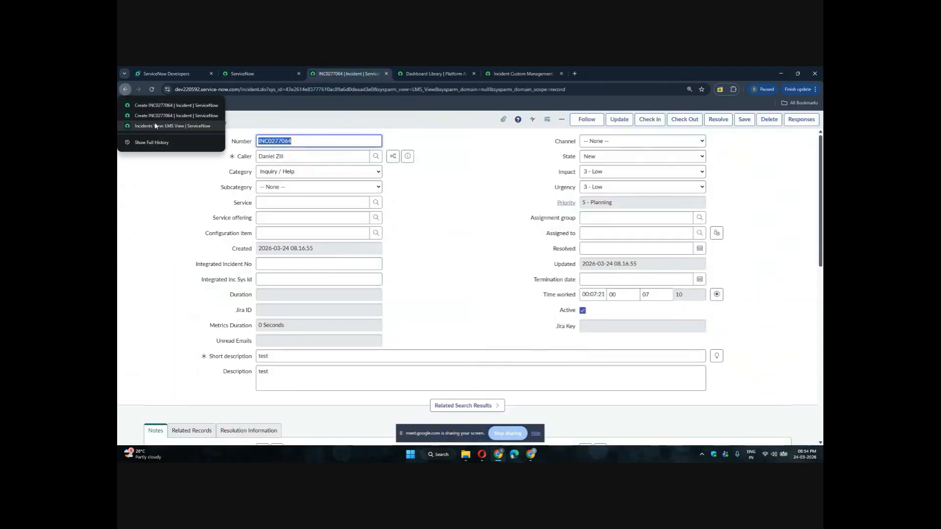
{"action": "left_click", "coordinate": [155, 126]}
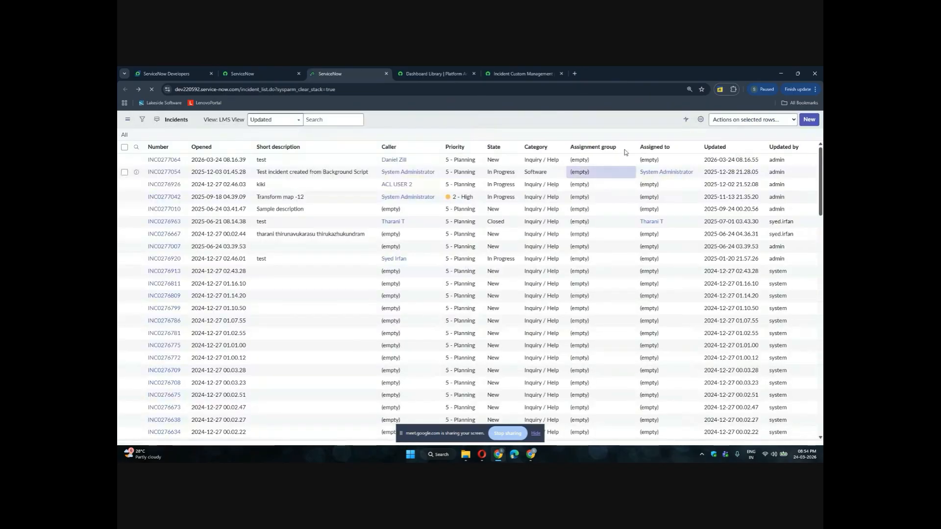
Group the incidents list by Assignment group, then remove the grouping
{"action": "left_click", "coordinate": [627, 148]}
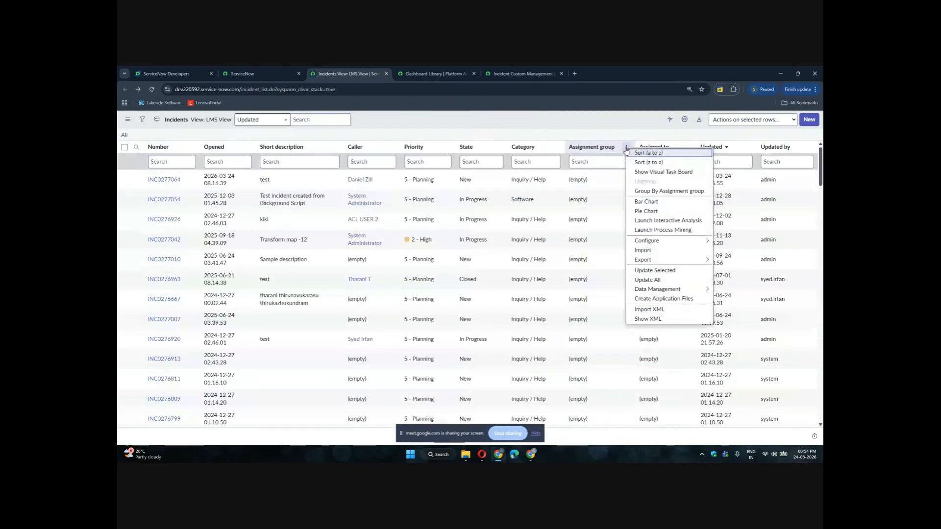
{"action": "left_click", "coordinate": [647, 192]}
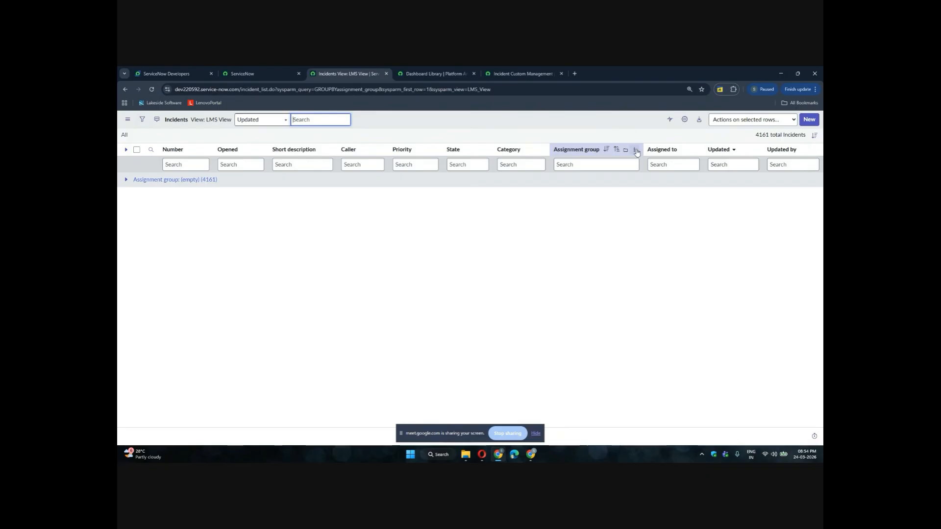
{"action": "left_click", "coordinate": [634, 150]}
{"action": "left_click", "coordinate": [657, 184]}
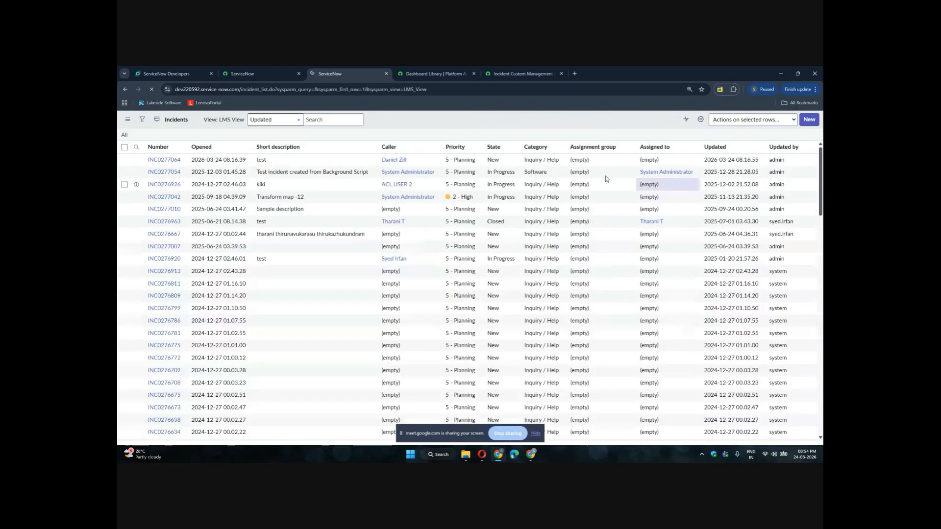
Set the first incident's assignment group to Hardware in the list and confirm the change
{"action": "left_click", "coordinate": [593, 165]}
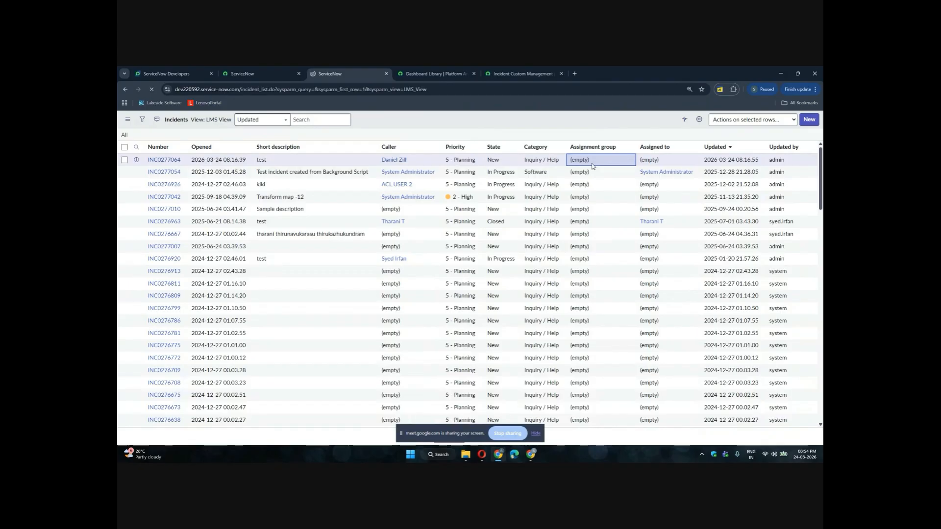
{"action": "double_click", "coordinate": [593, 166]}
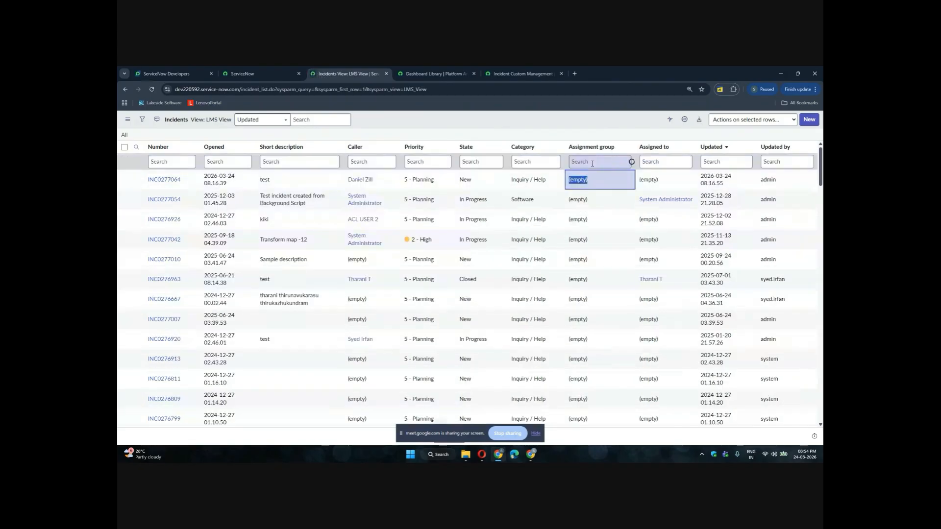
{"action": "type", "text": "ha"}
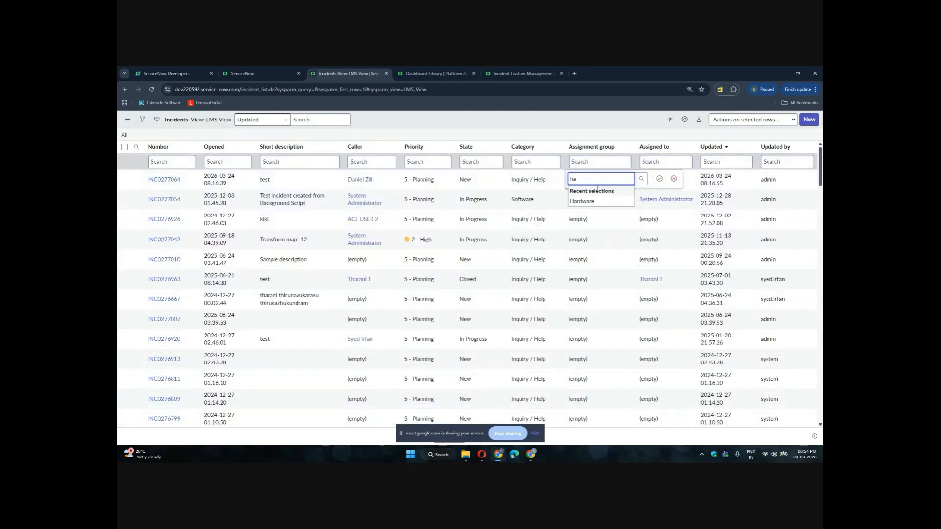
{"action": "left_click", "coordinate": [595, 200]}
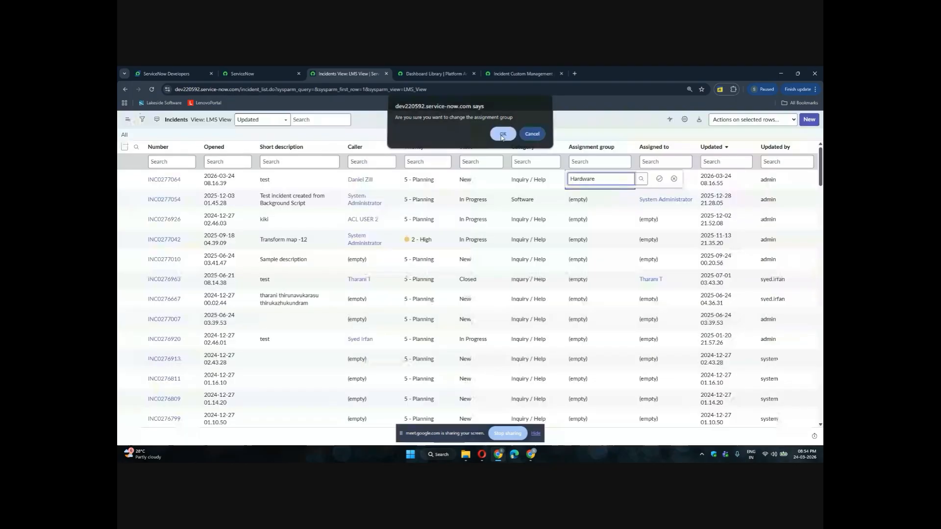
{"action": "left_click", "coordinate": [501, 135]}
Try to set the second incident's assignment group to Software in the list
{"action": "double_click", "coordinate": [589, 200]}
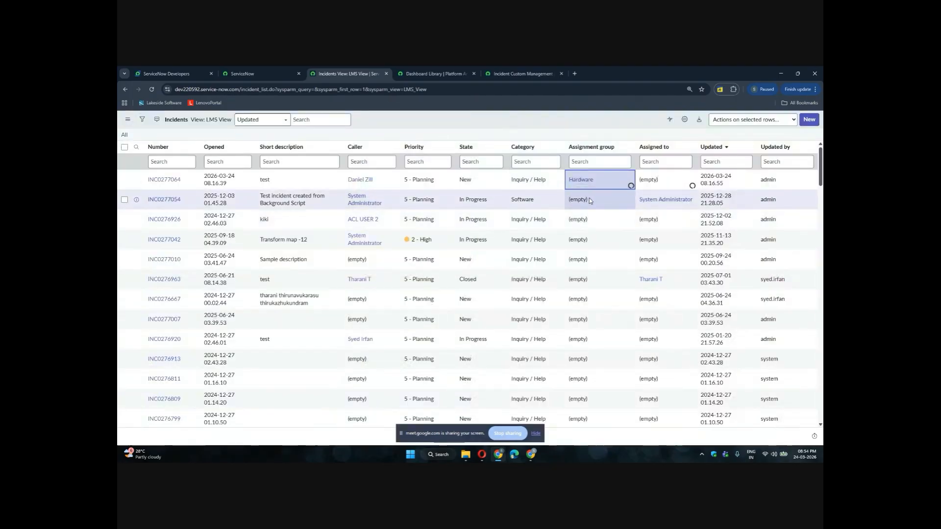
{"action": "type", "text": "so"}
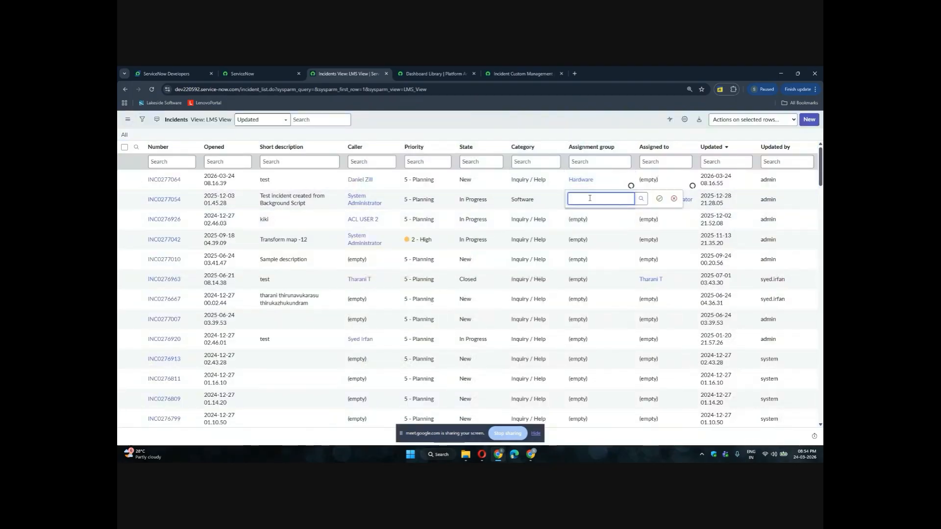
{"action": "type", "text": "f"}
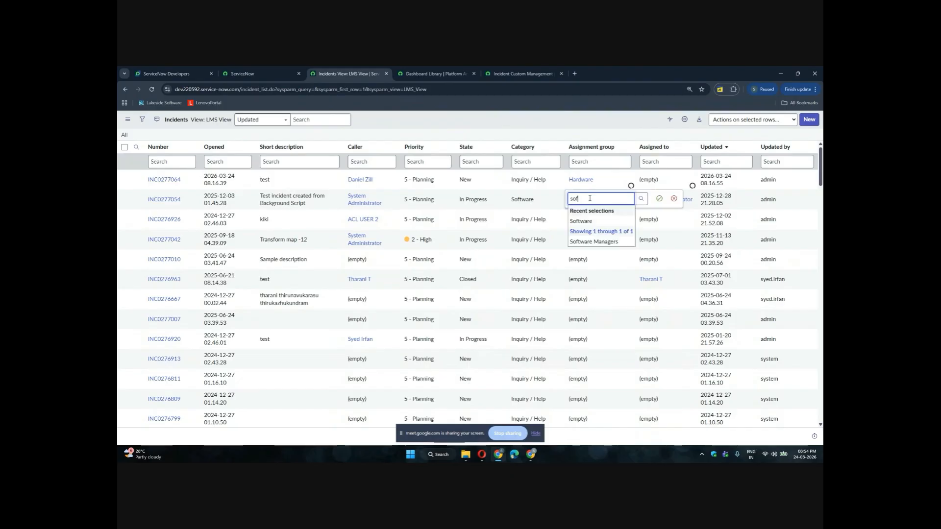
{"action": "key", "text": "Return"}
{"action": "key", "text": "Return"}
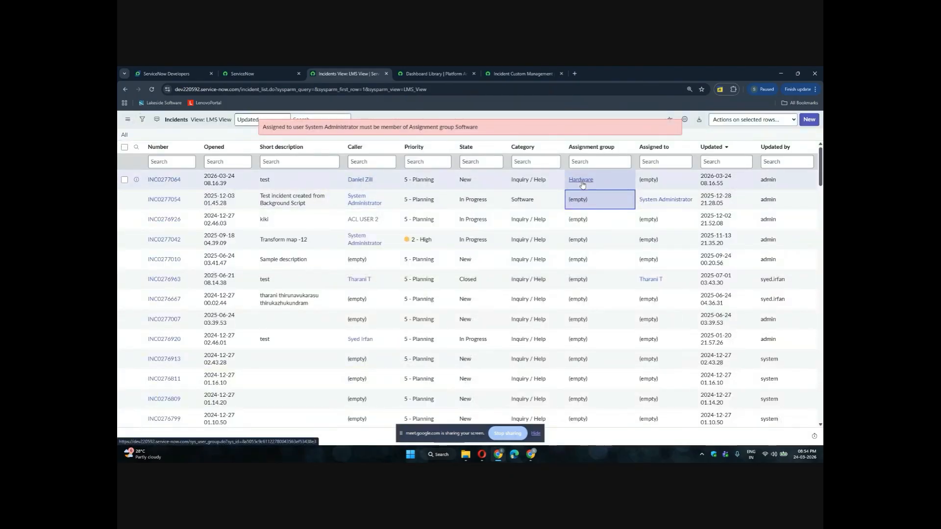
Set incident INC0277042's assignment group to Software in the list and confirm the change
{"action": "double_click", "coordinate": [591, 237]}
{"action": "type", "text": "s"}
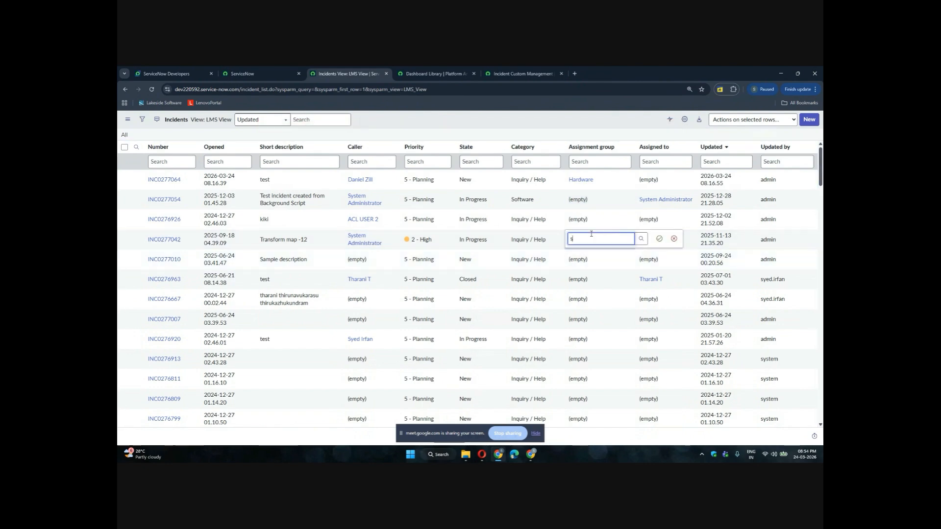
{"action": "type", "text": "of"}
{"action": "key", "text": "Down"}
{"action": "key", "text": "Return"}
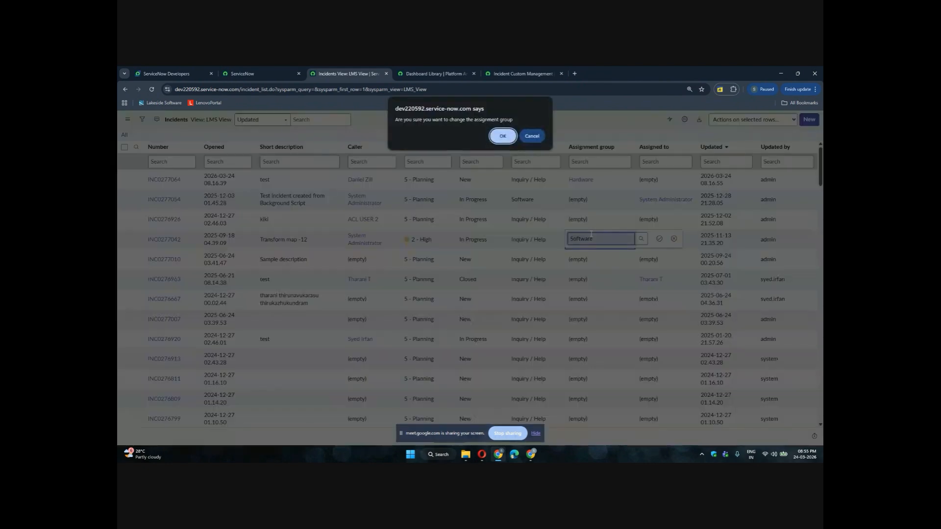
{"action": "key", "text": "Return"}
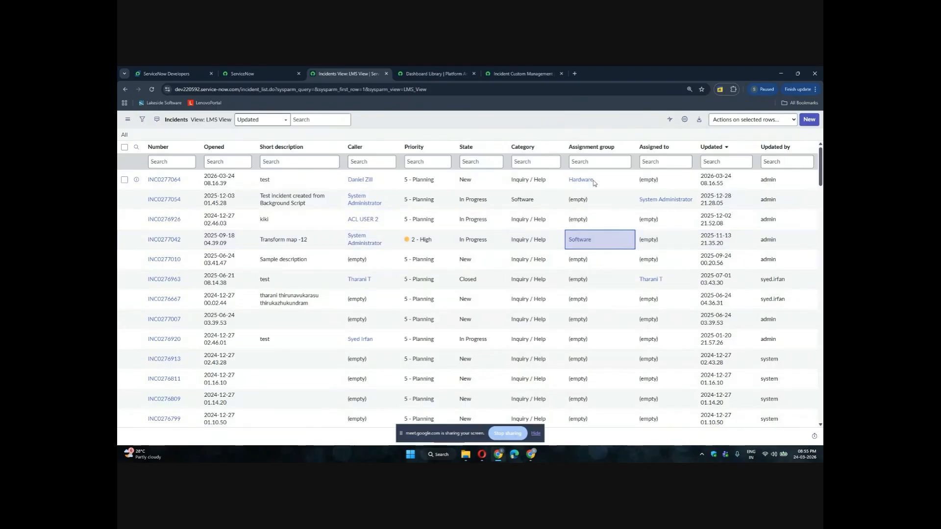
Group the incidents list by Assignment group
{"action": "left_click", "coordinate": [626, 147]}
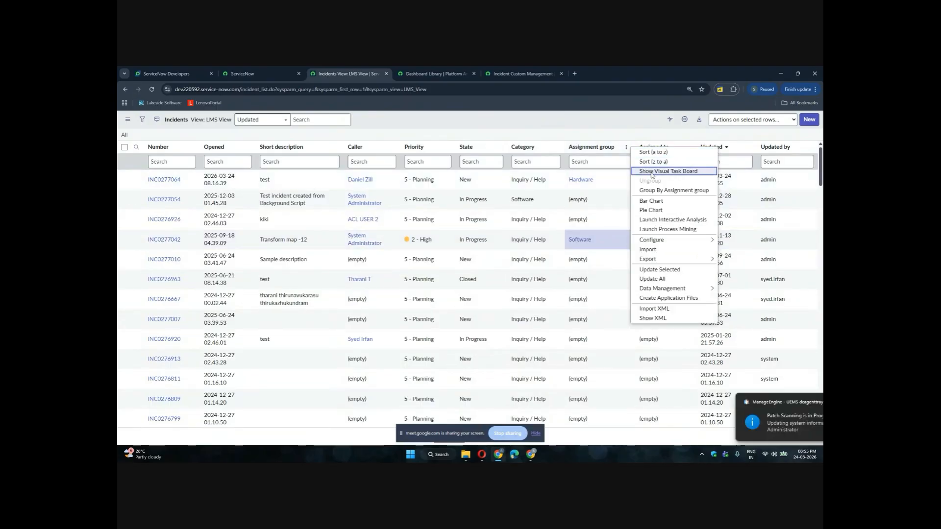
{"action": "left_click", "coordinate": [651, 191]}
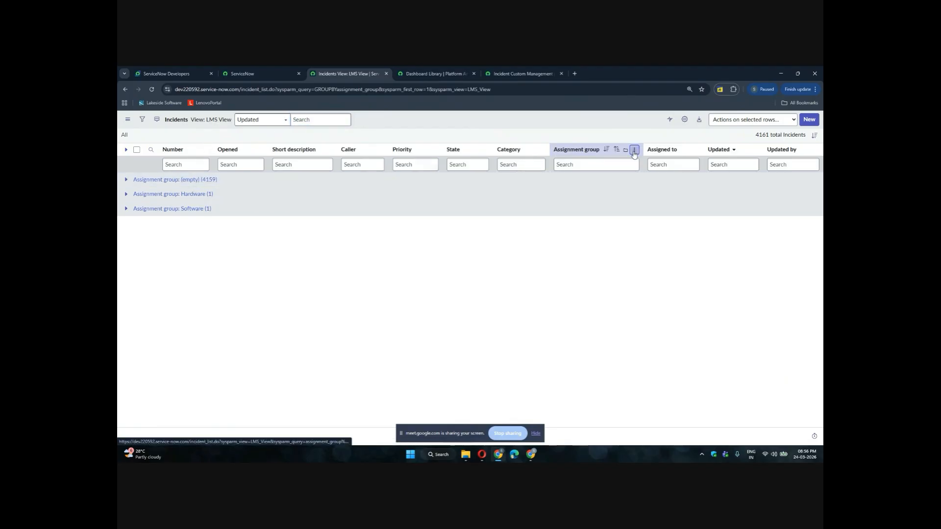
{"action": "left_click", "coordinate": [635, 150]}
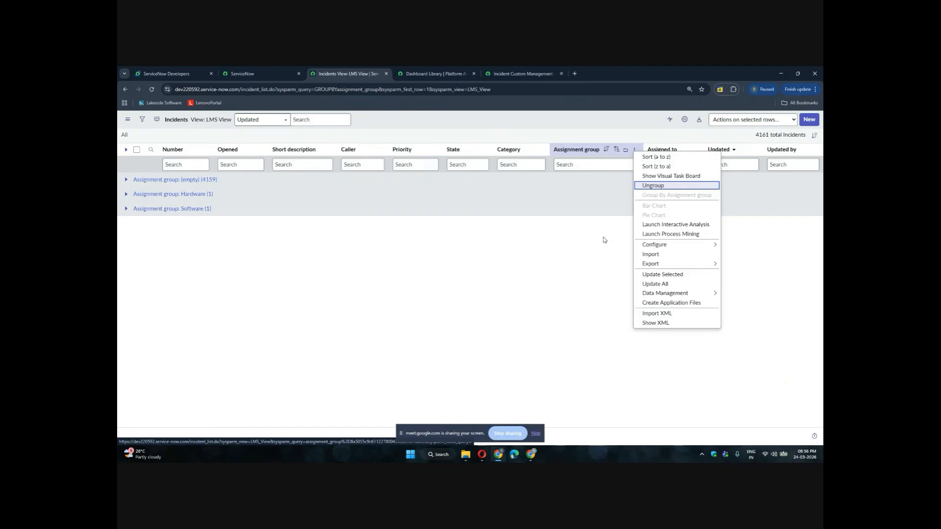
In the dashboard, change the pie chart's group-by field from Accounting period to Assignment group and apply it
{"action": "left_click", "coordinate": [434, 73]}
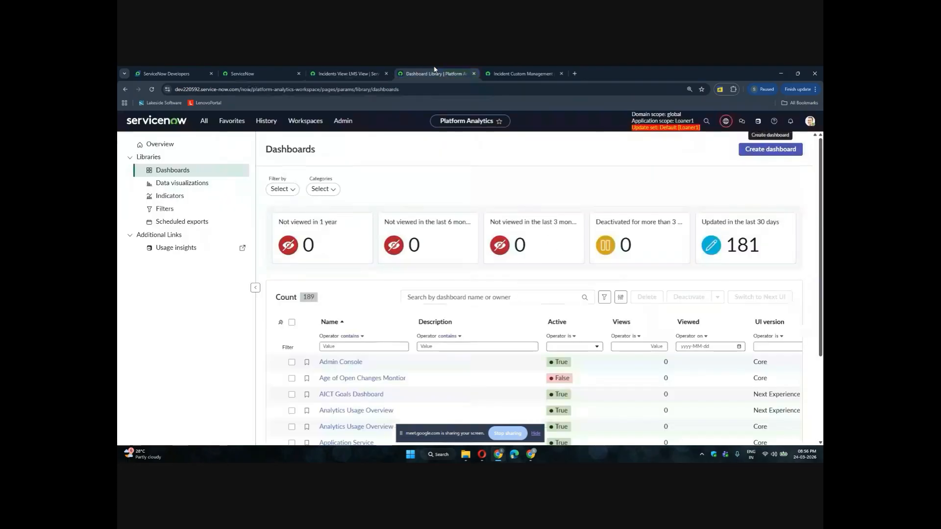
{"action": "left_click", "coordinate": [495, 73]}
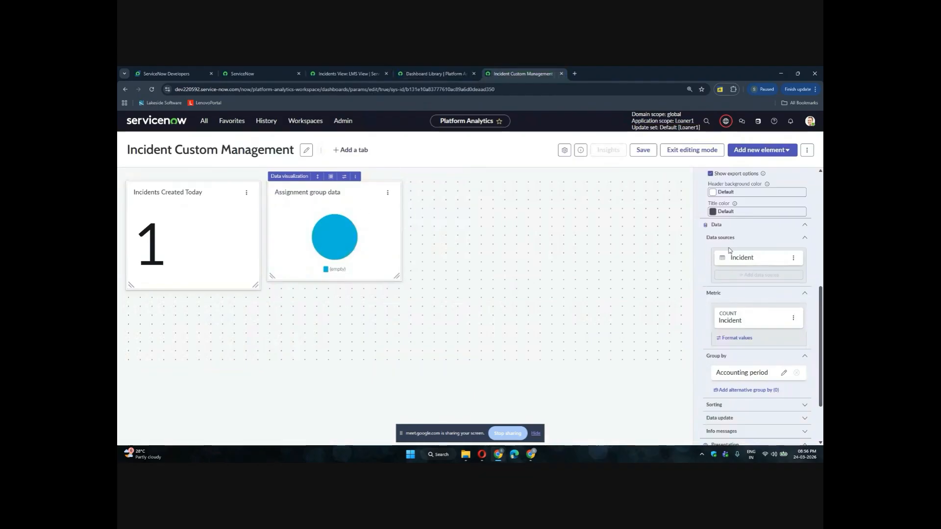
{"action": "scroll", "coordinate": [729, 251], "scroll_direction": "down", "scroll_amount": 1}
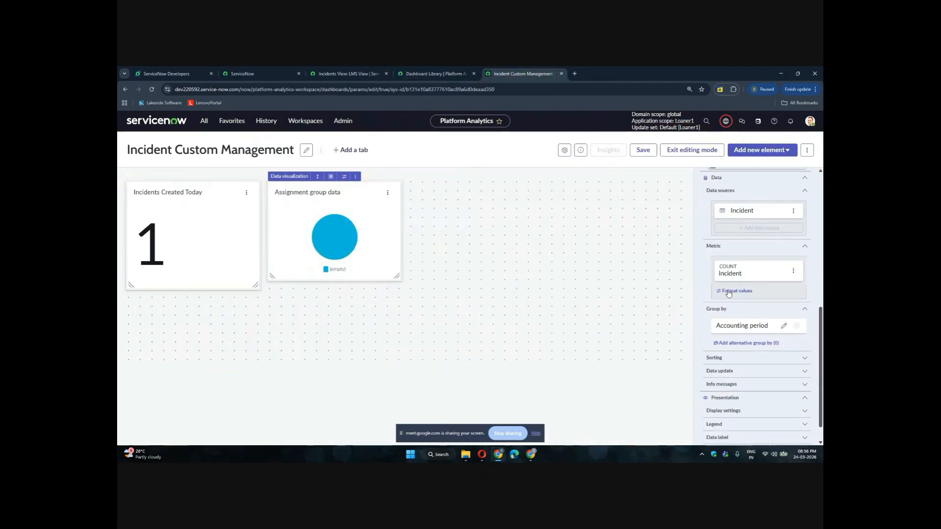
{"action": "left_click", "coordinate": [780, 324]}
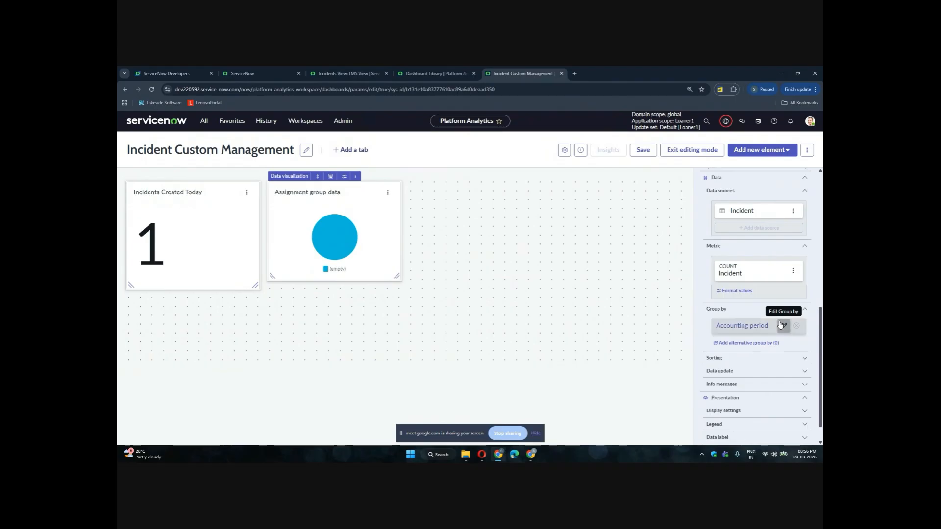
{"action": "left_click", "coordinate": [647, 307]}
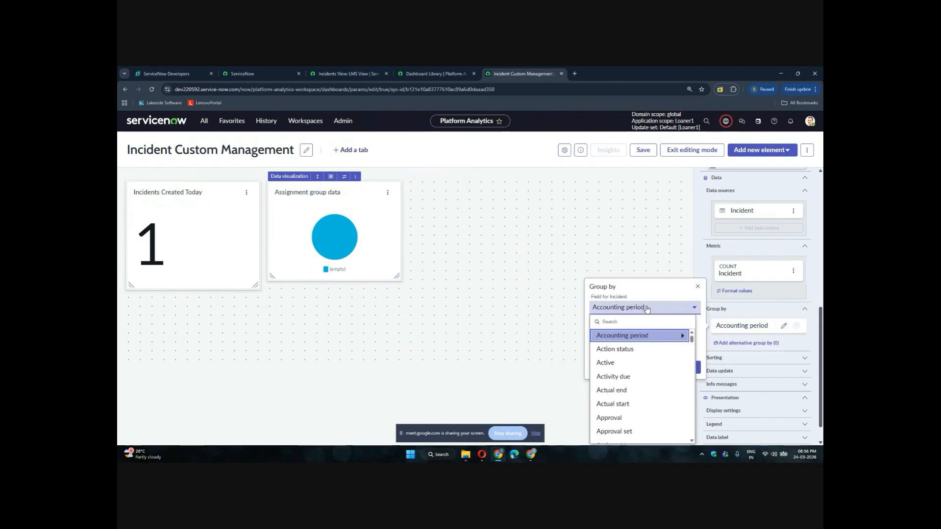
{"action": "scroll", "coordinate": [635, 388], "scroll_direction": "down", "scroll_amount": 3}
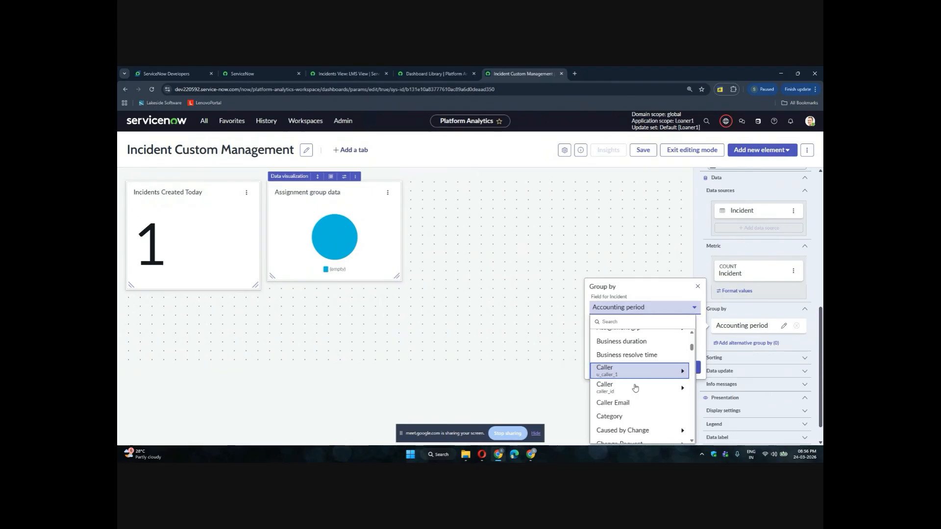
{"action": "scroll", "coordinate": [635, 388], "scroll_direction": "down", "scroll_amount": 3}
{"action": "scroll", "coordinate": [635, 387], "scroll_direction": "up", "scroll_amount": 5}
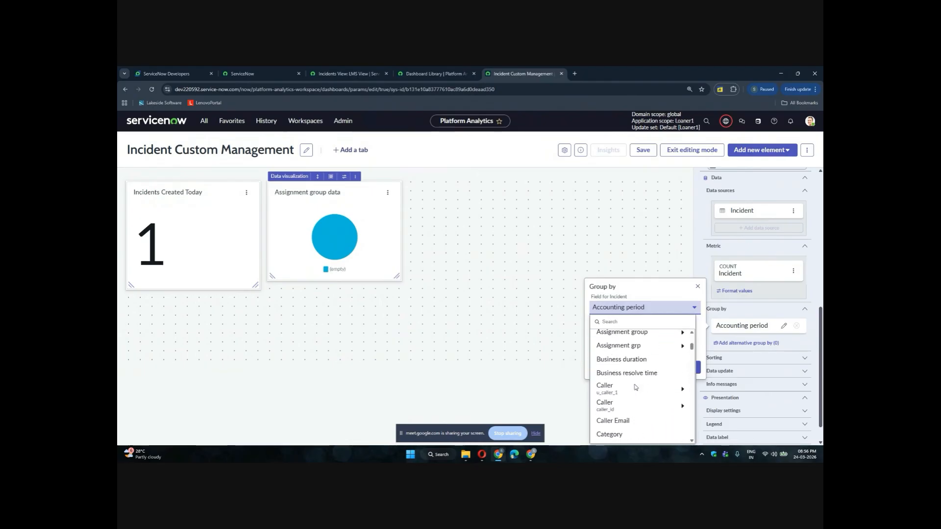
{"action": "scroll", "coordinate": [637, 377], "scroll_direction": "up", "scroll_amount": 1}
{"action": "left_click", "coordinate": [640, 364]}
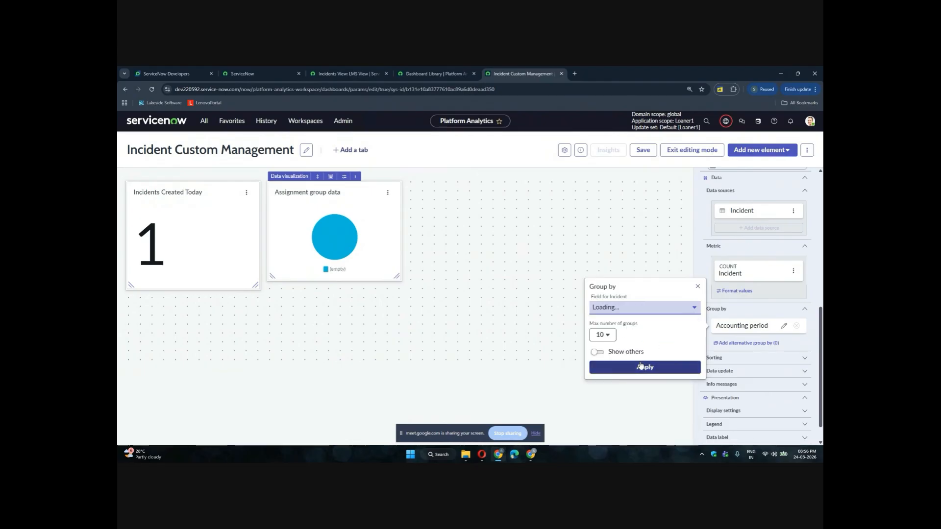
{"action": "left_click", "coordinate": [639, 367]}
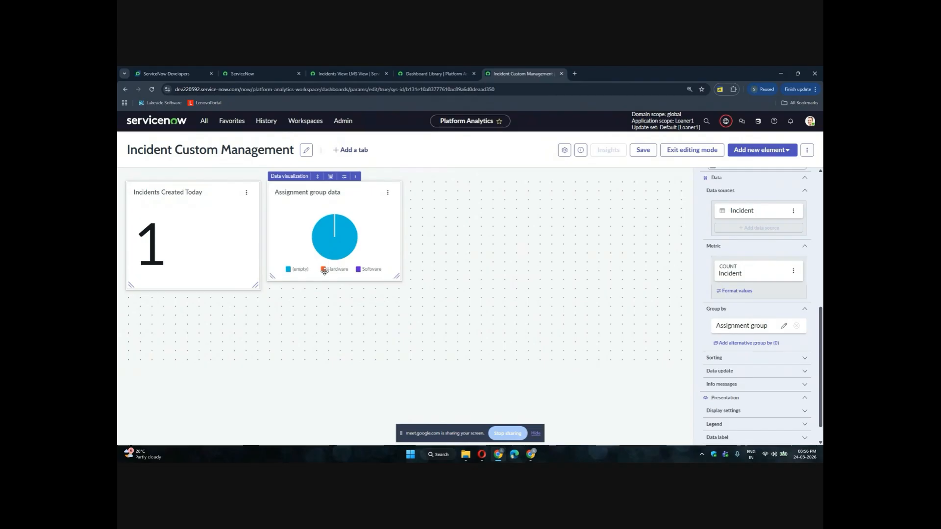
Change the assignment group chart's visualization type to Donut
{"action": "left_click", "coordinate": [335, 225]}
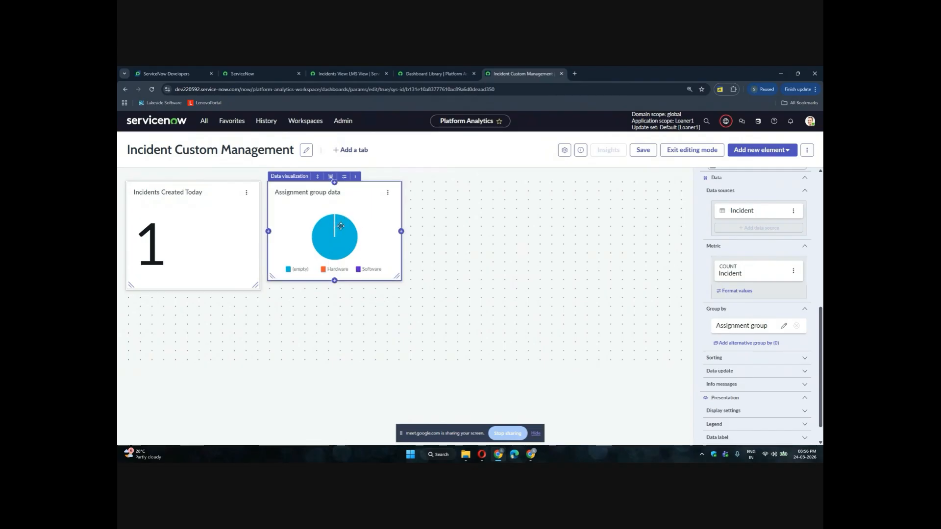
{"action": "left_click", "coordinate": [423, 74]}
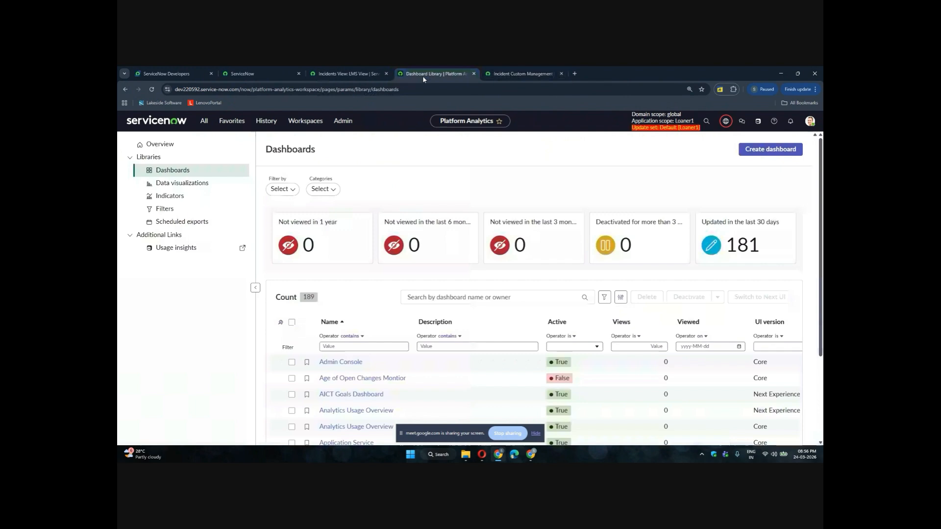
{"action": "left_click", "coordinate": [356, 73]}
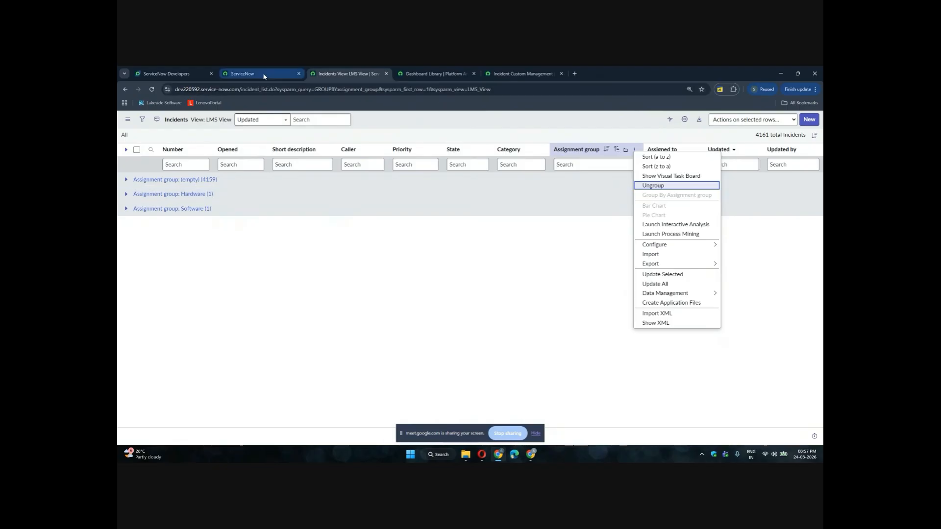
{"action": "left_click", "coordinate": [434, 75]}
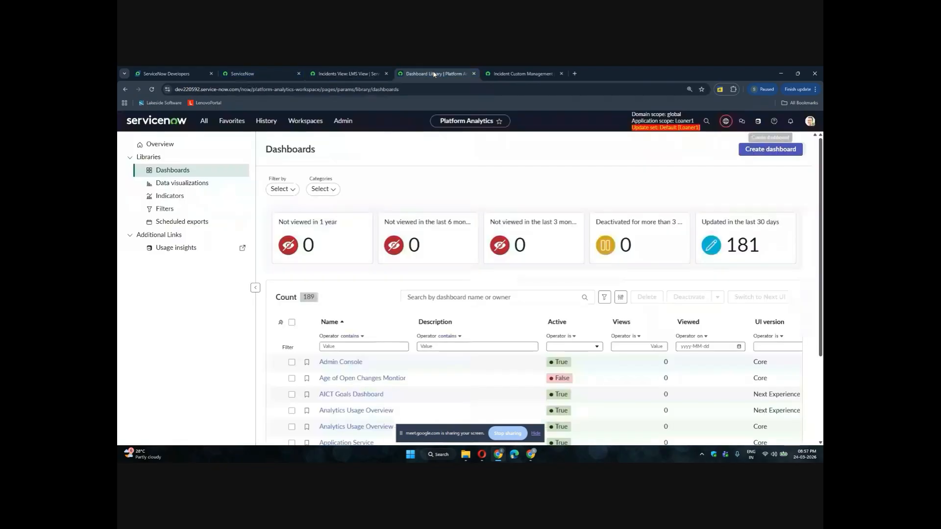
{"action": "left_click", "coordinate": [509, 73]}
{"action": "scroll", "coordinate": [714, 196], "scroll_direction": "up", "scroll_amount": 8}
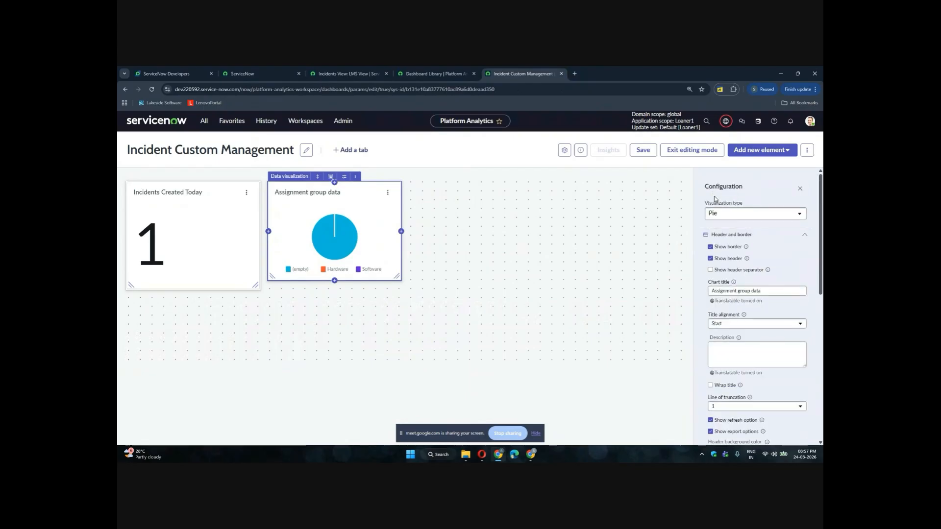
{"action": "left_click", "coordinate": [716, 215]}
{"action": "left_click", "coordinate": [717, 215]}
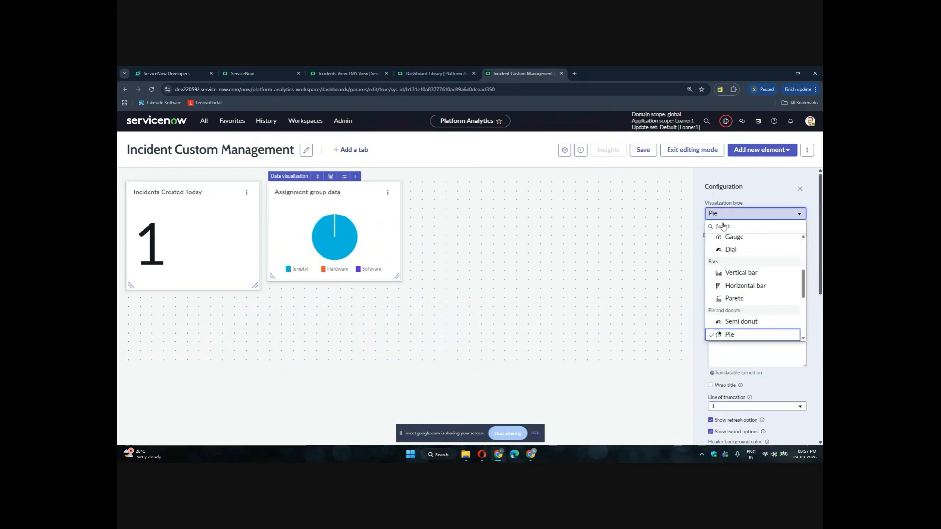
{"action": "scroll", "coordinate": [735, 292], "scroll_direction": "down", "scroll_amount": 1}
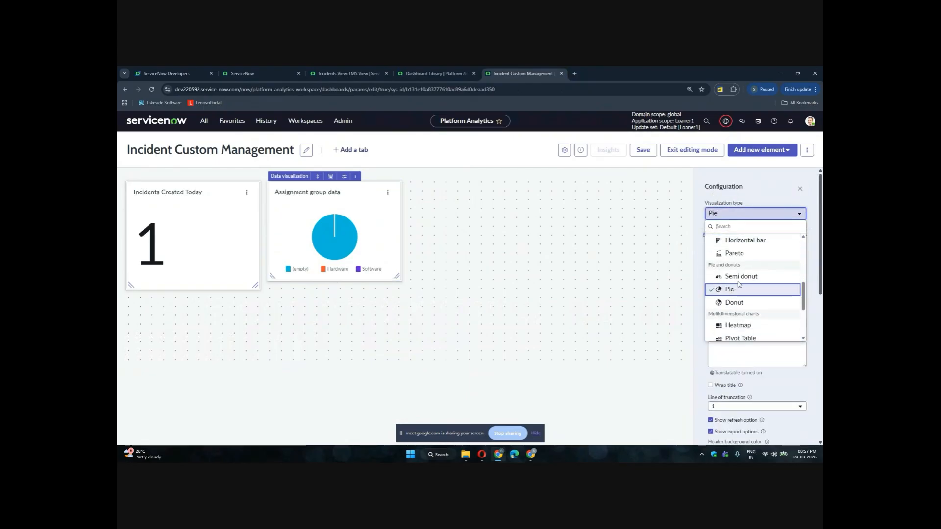
{"action": "left_click", "coordinate": [733, 303]}
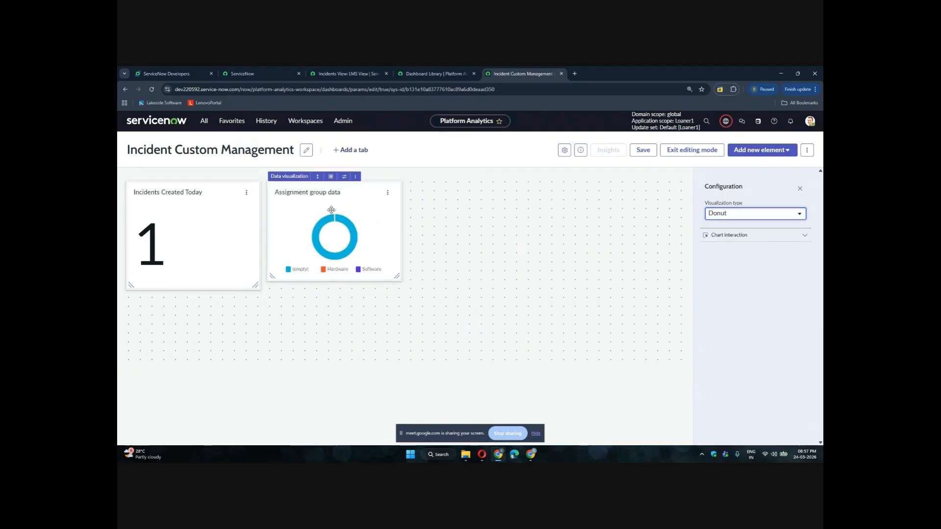
{"action": "scroll", "coordinate": [331, 210], "scroll_direction": "up", "scroll_amount": 5}
{"action": "scroll", "coordinate": [331, 210], "scroll_direction": "up", "scroll_amount": 3}
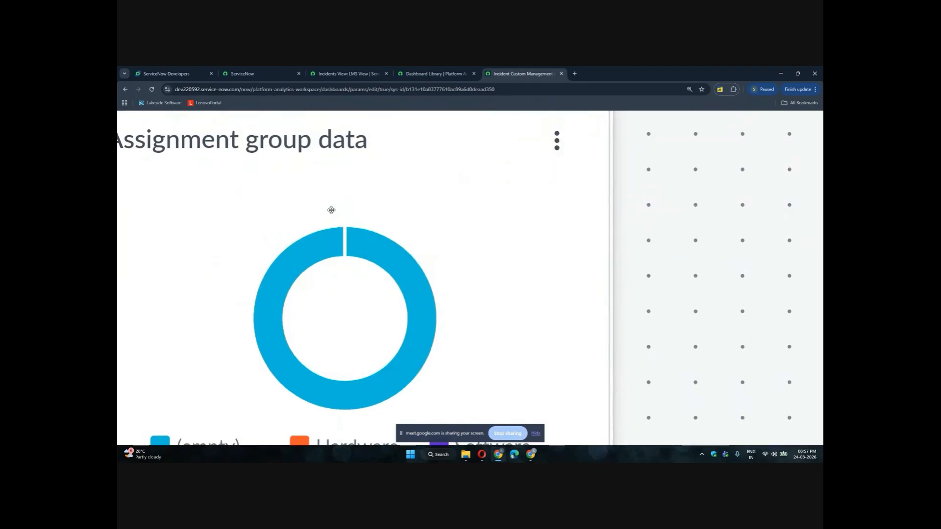
{"action": "scroll", "coordinate": [331, 210], "scroll_direction": "down", "scroll_amount": 5}
{"action": "scroll", "coordinate": [331, 210], "scroll_direction": "down", "scroll_amount": 3}
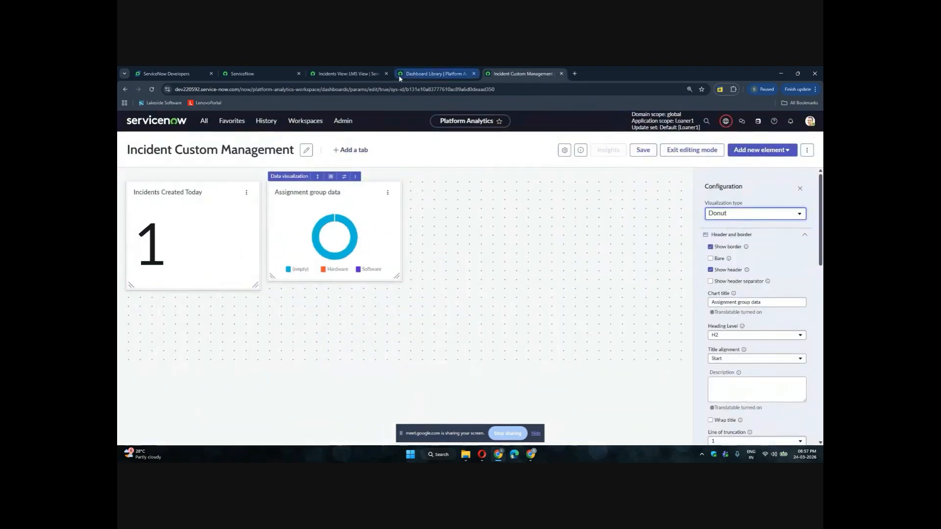
Return to the incidents list and remove the Assignment group grouping
{"action": "mouse_move", "coordinate": [398, 75]}
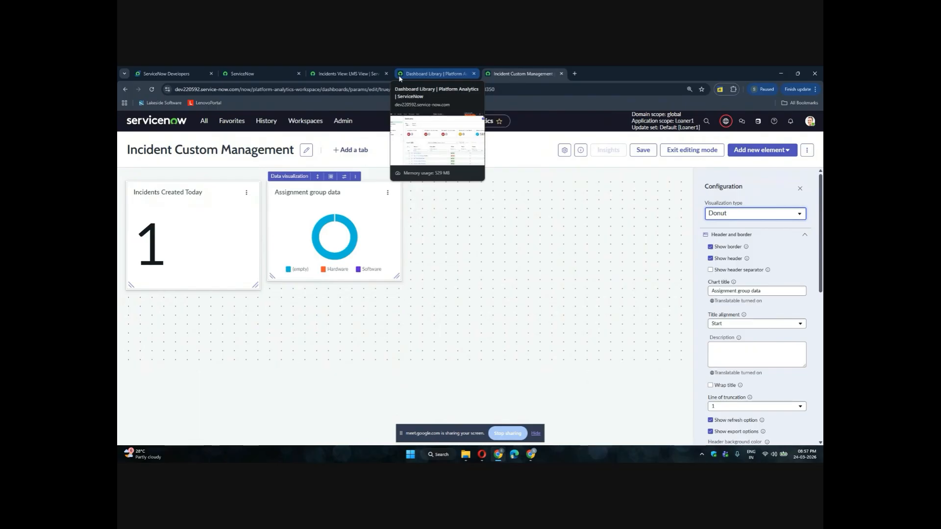
{"action": "left_click", "coordinate": [399, 75]}
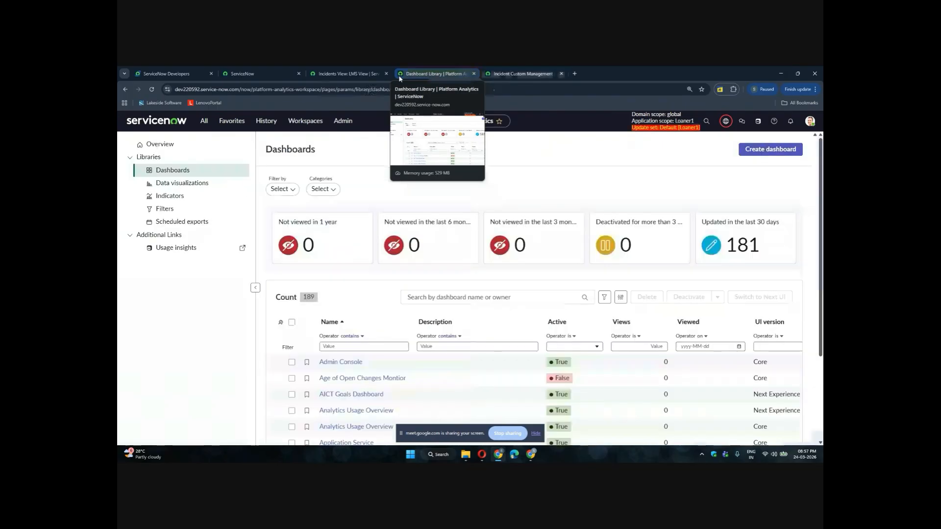
{"action": "left_click", "coordinate": [328, 75]}
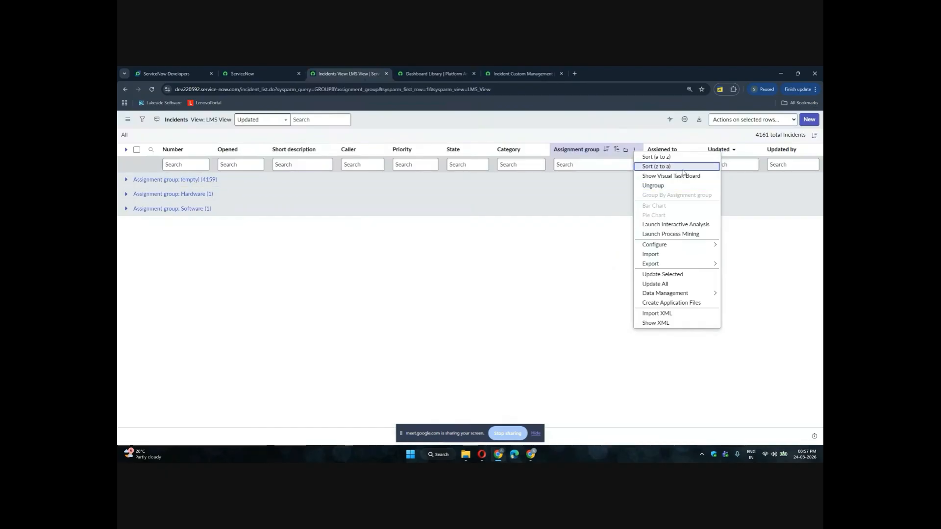
{"action": "left_click", "coordinate": [655, 185]}
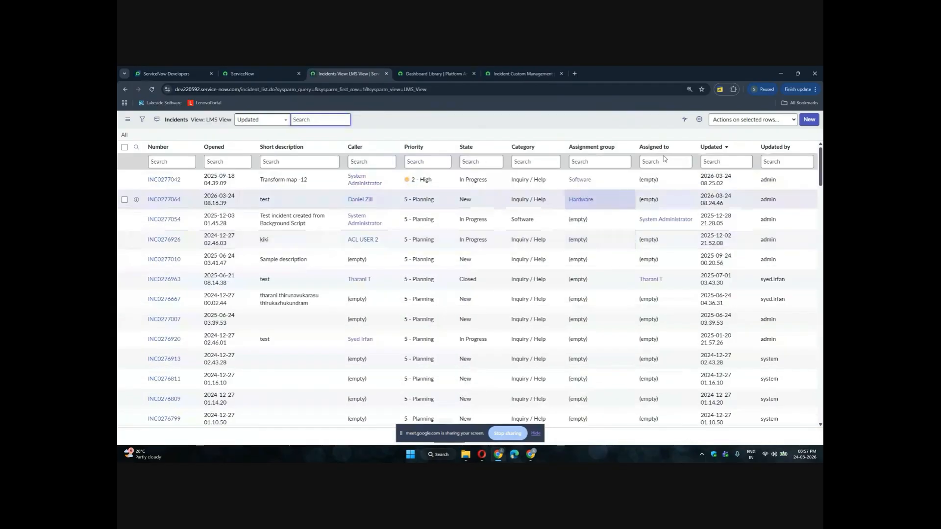
Filter the list to incidents with an empty Assigned to, then set all their empty assignment groups to Hardware at once
{"action": "right_click", "coordinate": [656, 183]}
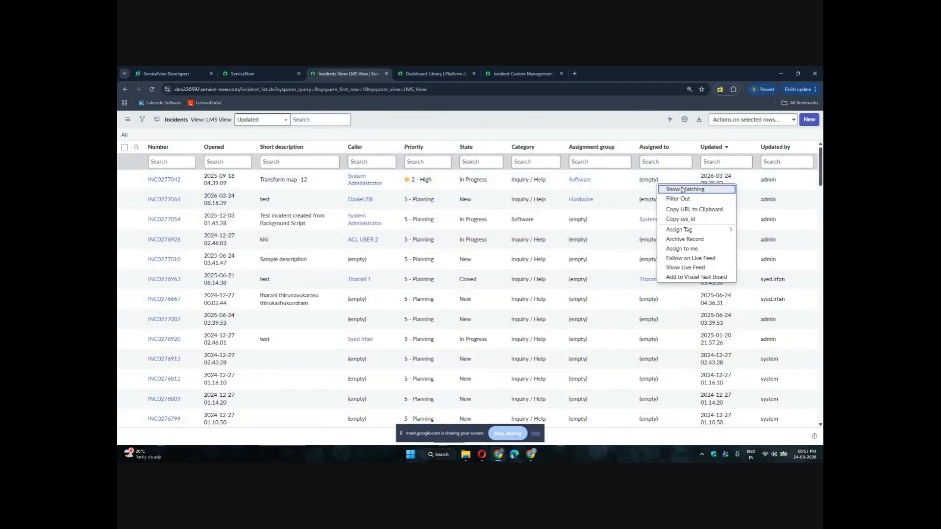
{"action": "left_click", "coordinate": [681, 190]}
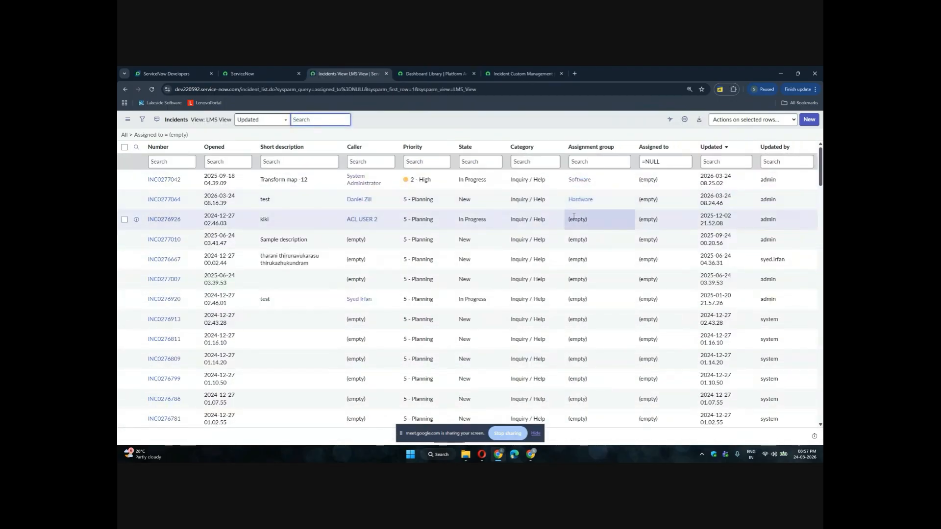
{"action": "left_click_drag", "start_coordinate": [573, 216], "coordinate": [585, 438]}
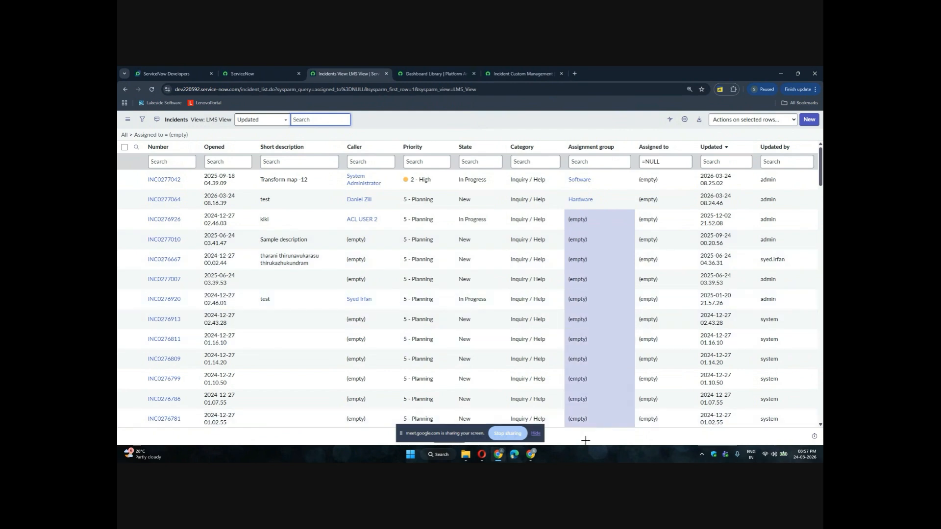
{"action": "double_click", "coordinate": [590, 218]}
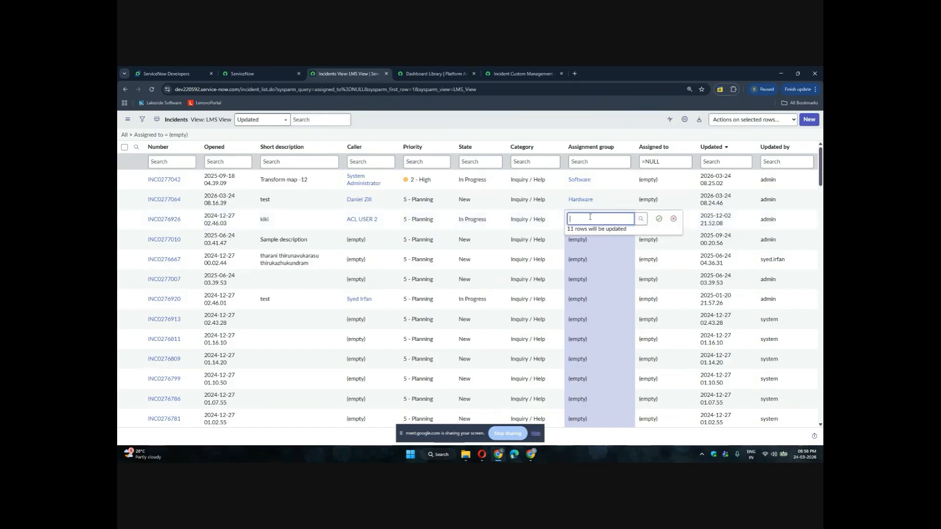
{"action": "type", "text": "ha"}
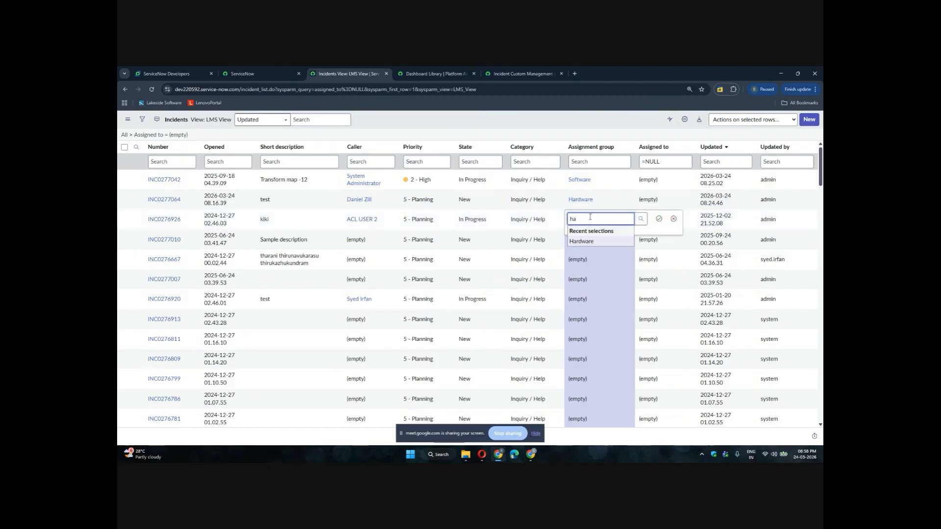
{"action": "key", "text": "Return"}
{"action": "key", "text": "Return"}
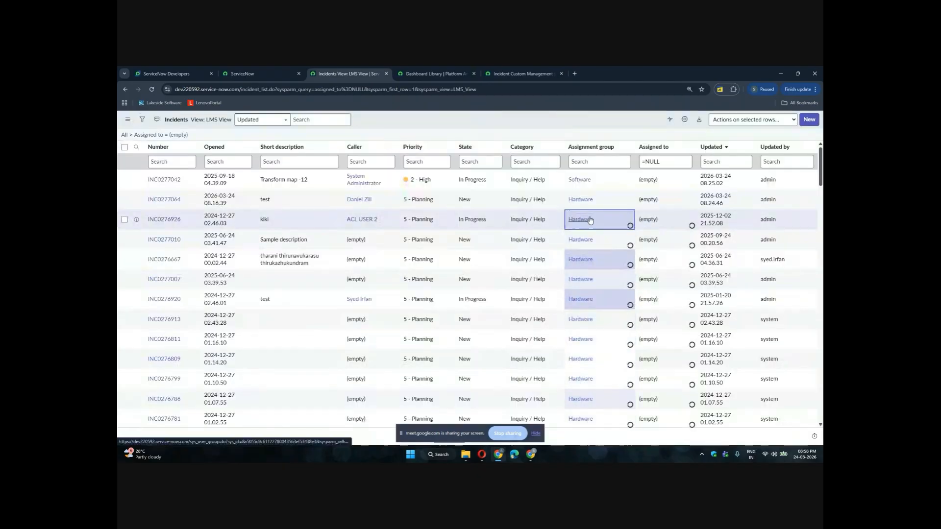
Select the next block of empty assignment groups in the list and set them all to Hardware, confirming the change
{"action": "scroll", "coordinate": [590, 220], "scroll_direction": "down", "scroll_amount": 5}
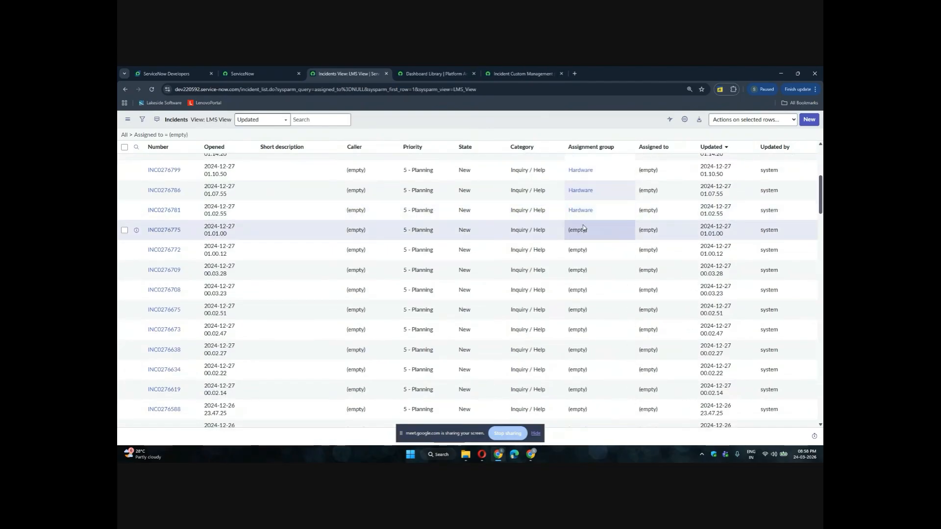
{"action": "left_click_drag", "start_coordinate": [584, 228], "coordinate": [594, 460]}
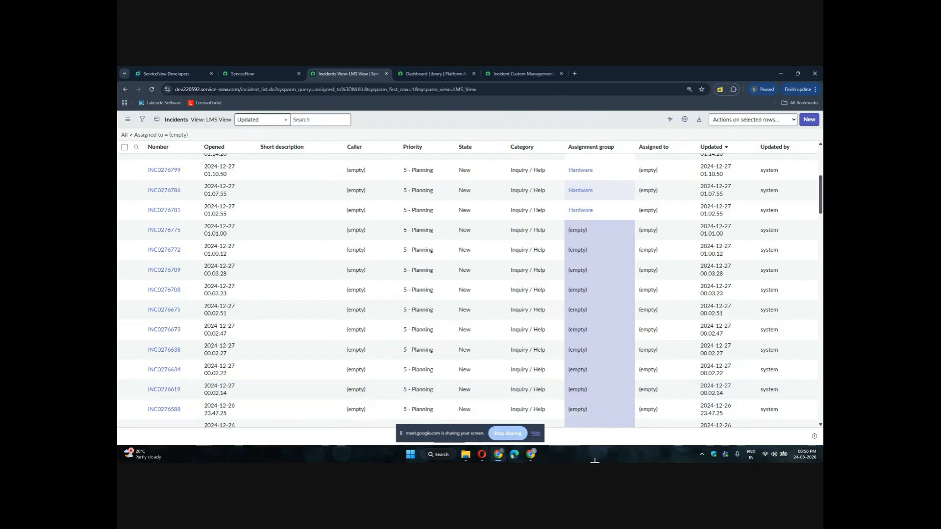
{"action": "double_click", "coordinate": [588, 230]}
{"action": "type", "text": "h"}
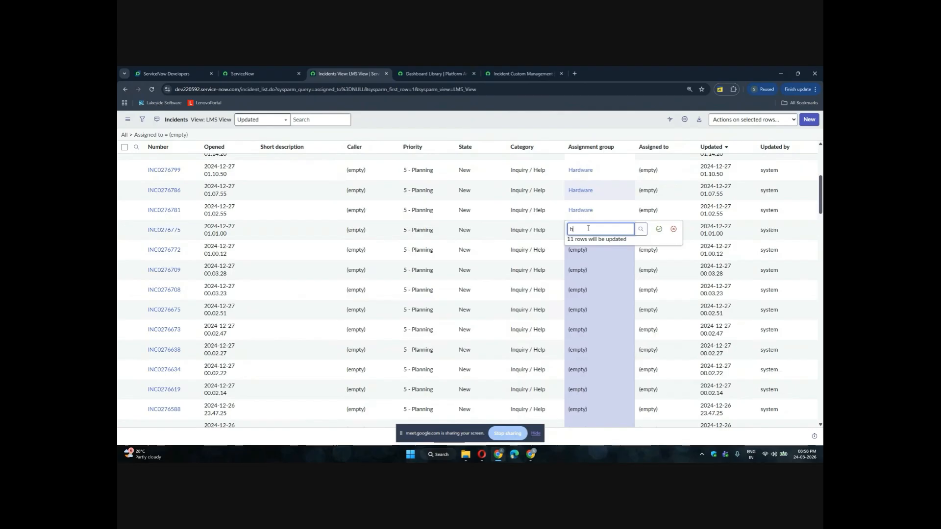
{"action": "type", "text": "a"}
{"action": "key", "text": "Down"}
{"action": "key", "text": "Return"}
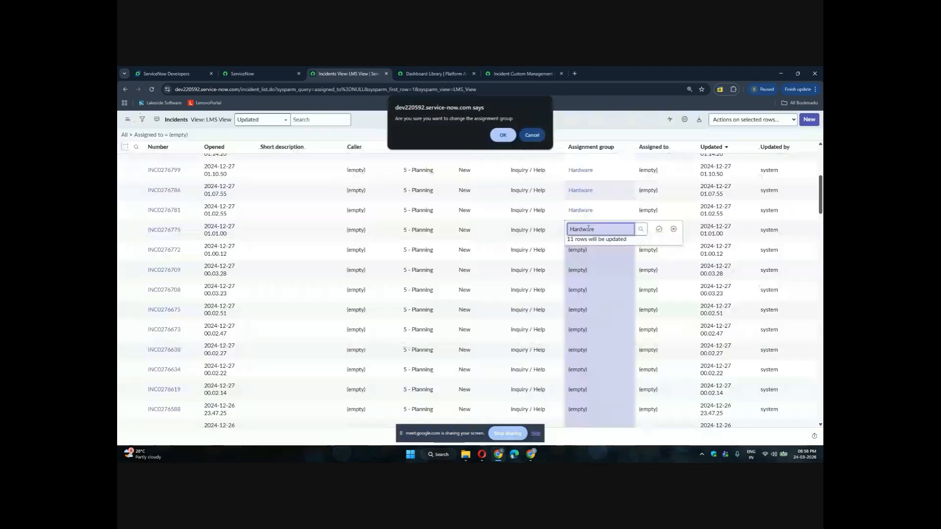
{"action": "key", "text": "Return"}
Set the following block of empty assignment group cells to Hardware as well and confirm the bulk update
{"action": "scroll", "coordinate": [588, 230], "scroll_direction": "down", "scroll_amount": 5}
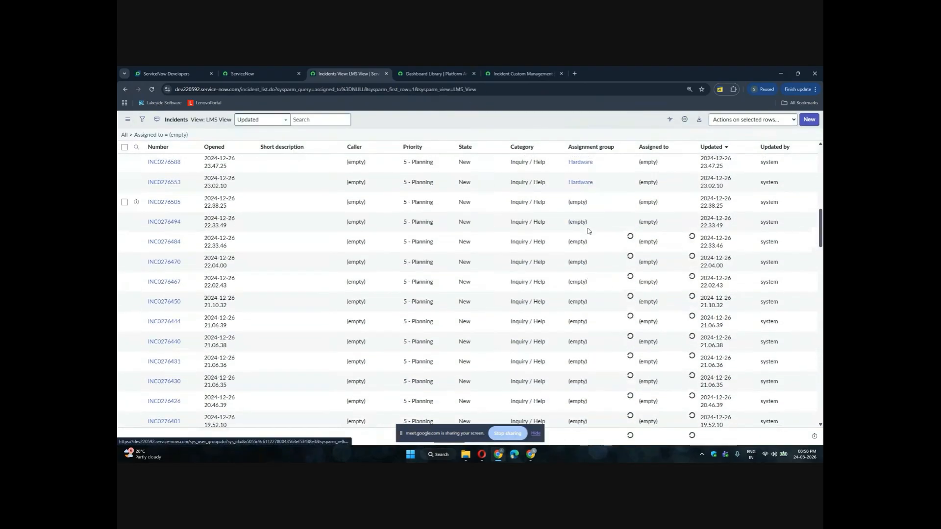
{"action": "left_click", "coordinate": [580, 202]}
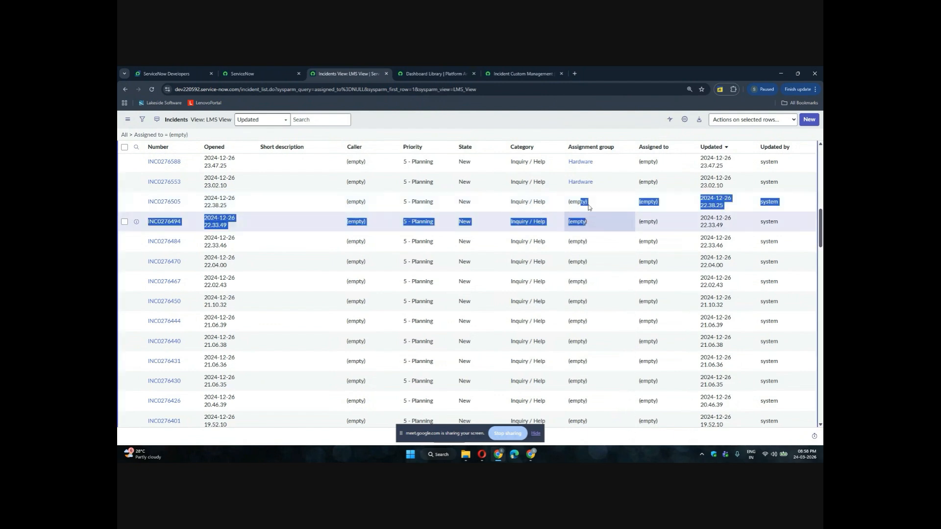
{"action": "left_click_drag", "start_coordinate": [589, 204], "coordinate": [598, 455]}
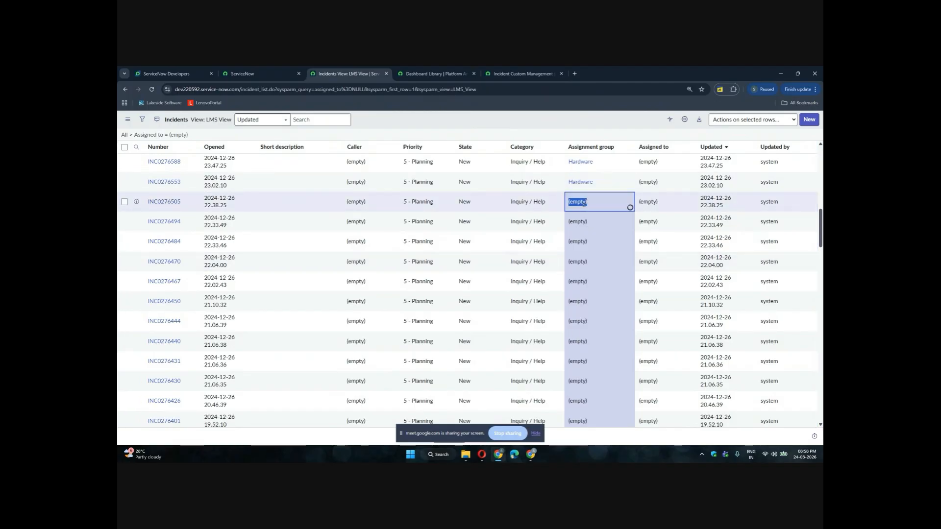
{"action": "double_click", "coordinate": [584, 205]}
{"action": "type", "text": "har"}
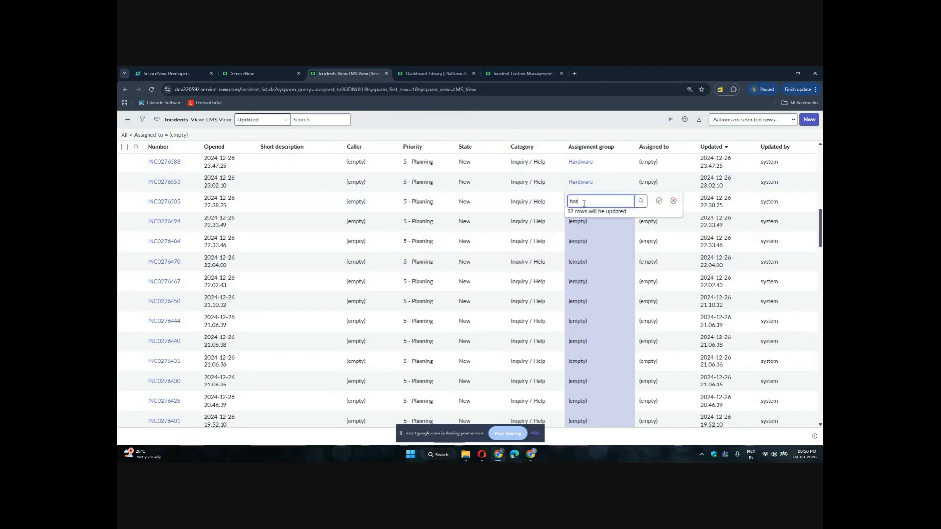
{"action": "key", "text": "Return"}
{"action": "key", "text": "Return"}
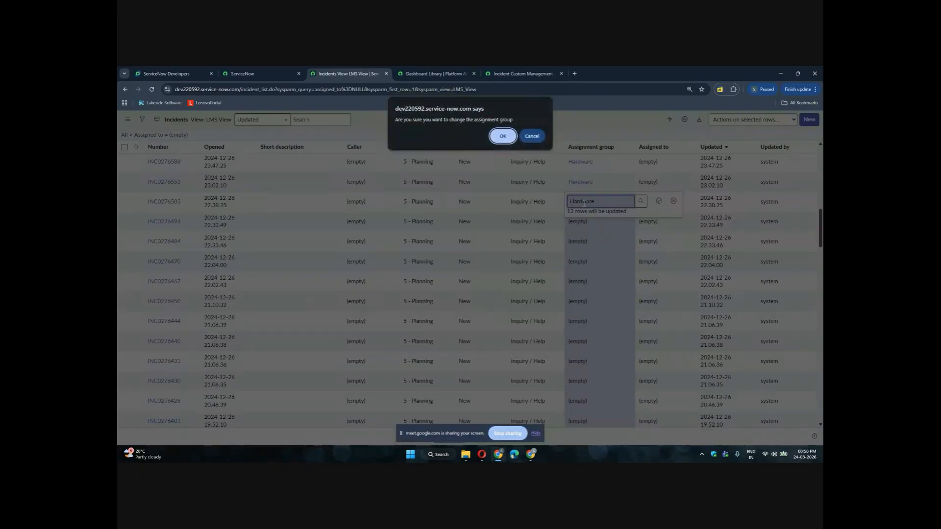
{"action": "key", "text": "Return"}
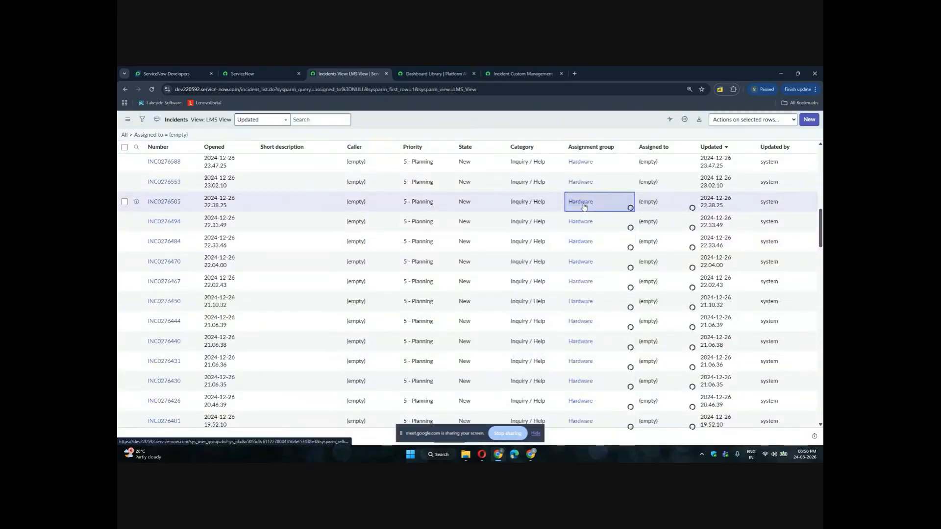
Switch back to the Incident Custom Management dashboard tab and reload the page
{"action": "left_click", "coordinate": [433, 74]}
{"action": "left_click", "coordinate": [495, 73]}
{"action": "key", "text": "F5"}
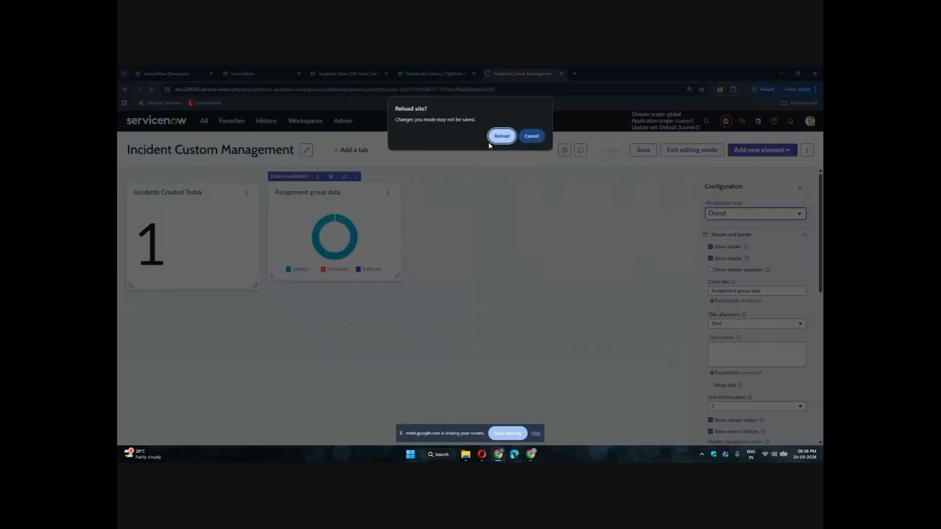
{"action": "left_click", "coordinate": [500, 138]}
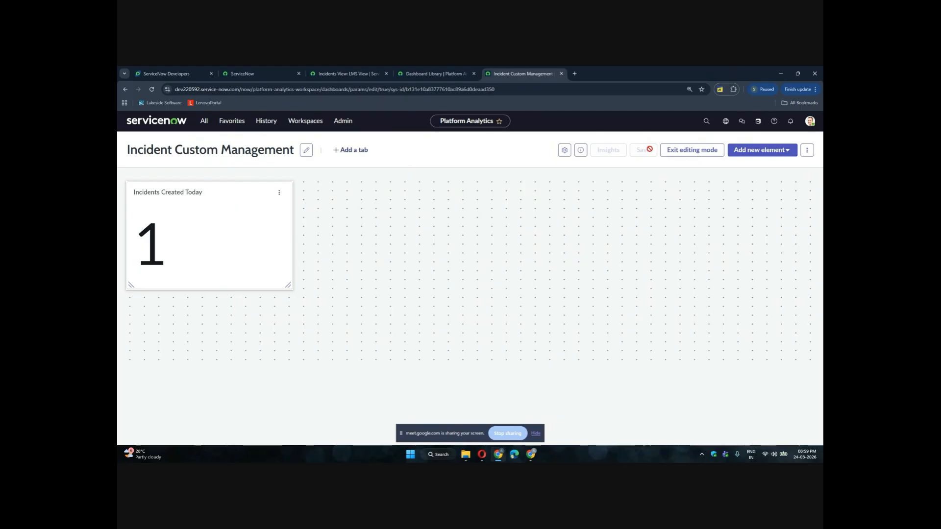
Add a new data visualization to the dashboard from scratch and set its visualization type to Pie
{"action": "left_click", "coordinate": [764, 151]}
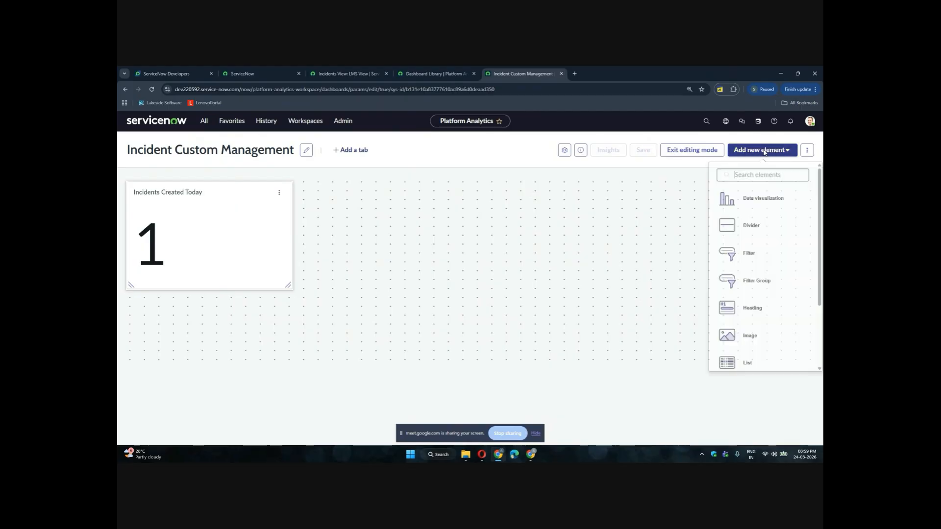
{"action": "left_click", "coordinate": [748, 203]}
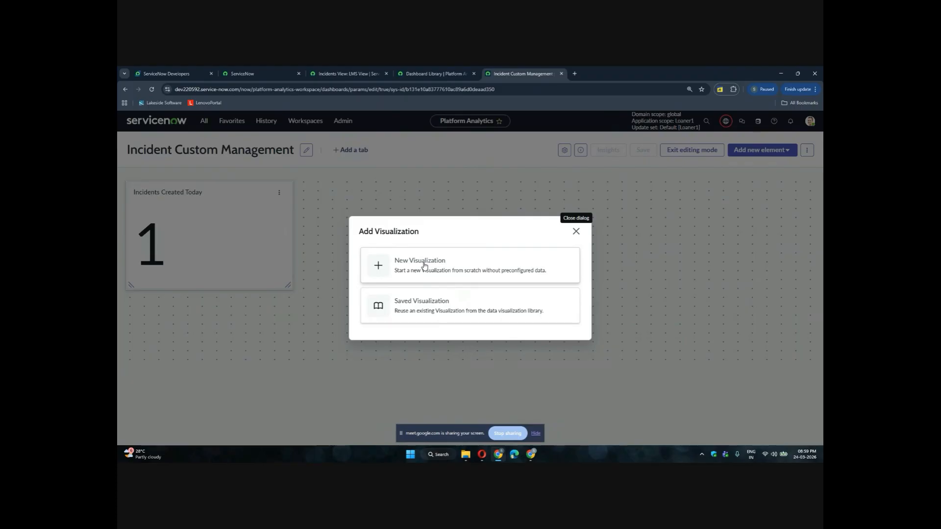
{"action": "left_click", "coordinate": [425, 266]}
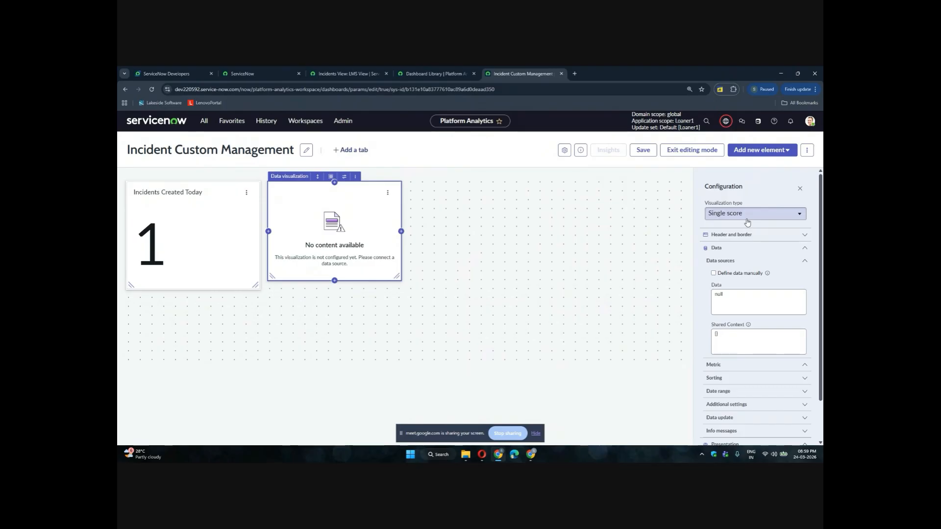
{"action": "left_click", "coordinate": [747, 220]}
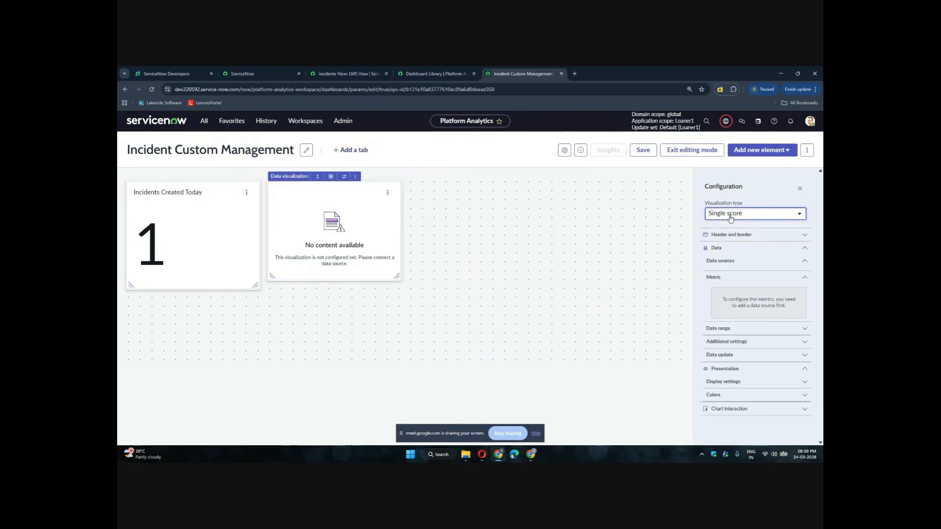
{"action": "left_click", "coordinate": [730, 218]}
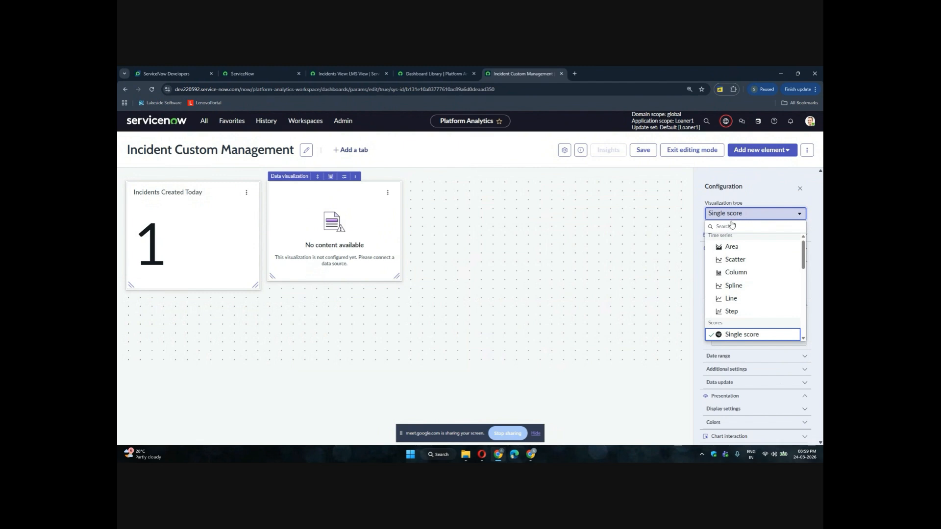
{"action": "scroll", "coordinate": [729, 301], "scroll_direction": "down", "scroll_amount": 3}
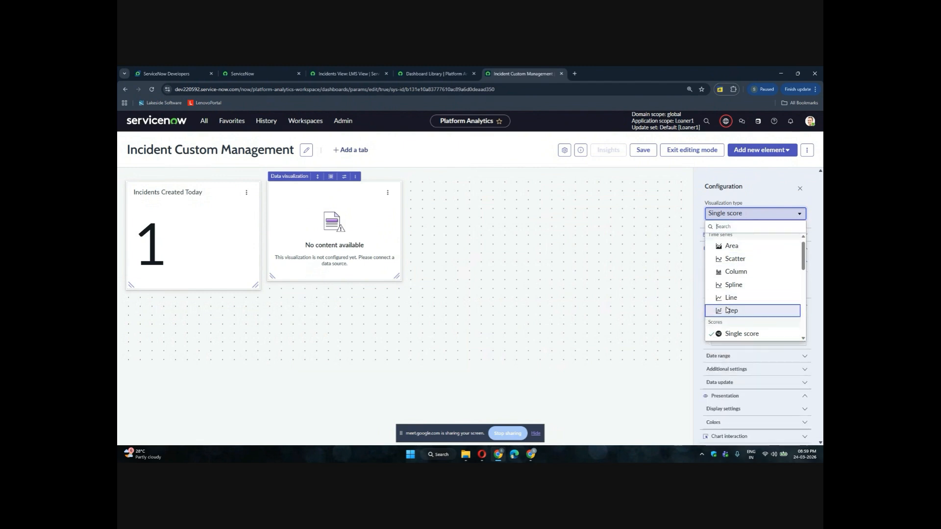
{"action": "scroll", "coordinate": [728, 314], "scroll_direction": "down", "scroll_amount": 2}
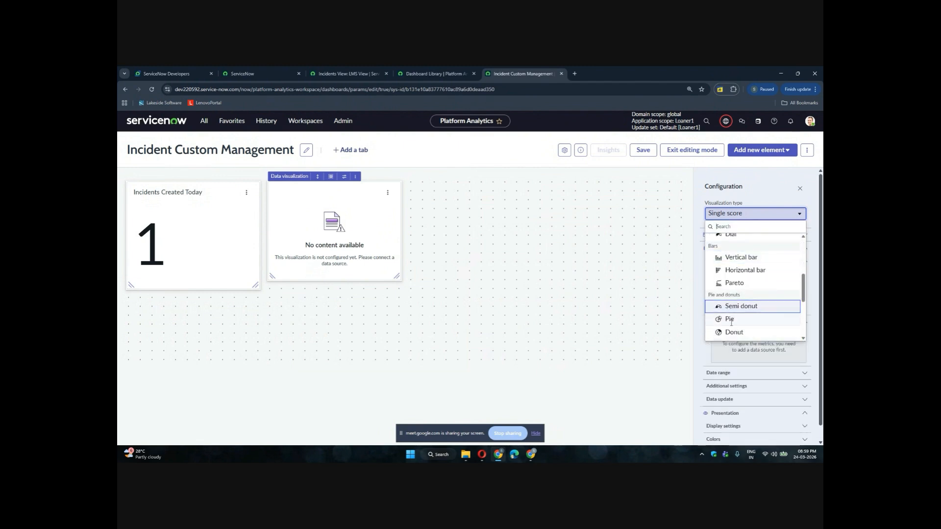
{"action": "left_click", "coordinate": [730, 326]}
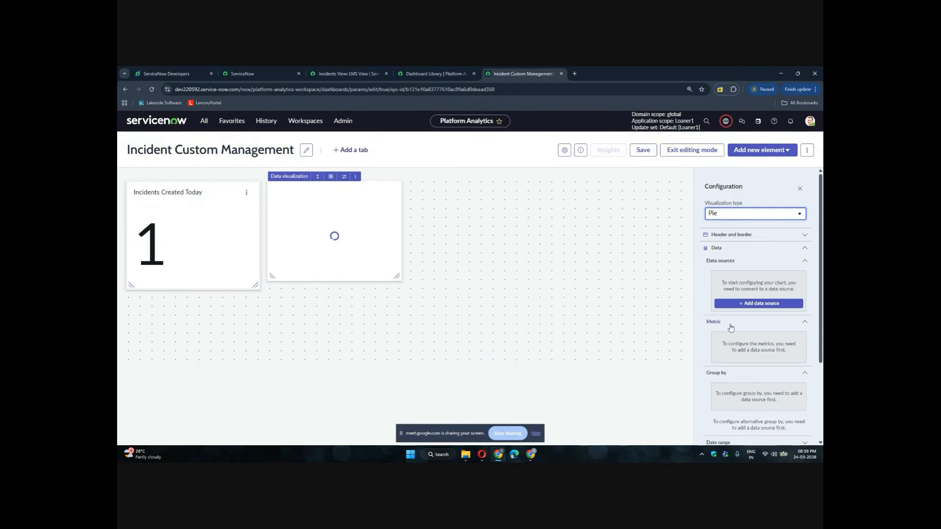
Expand the header and border settings and set the chart title to Assignment Group
{"action": "scroll", "coordinate": [730, 327], "scroll_direction": "down", "scroll_amount": 2}
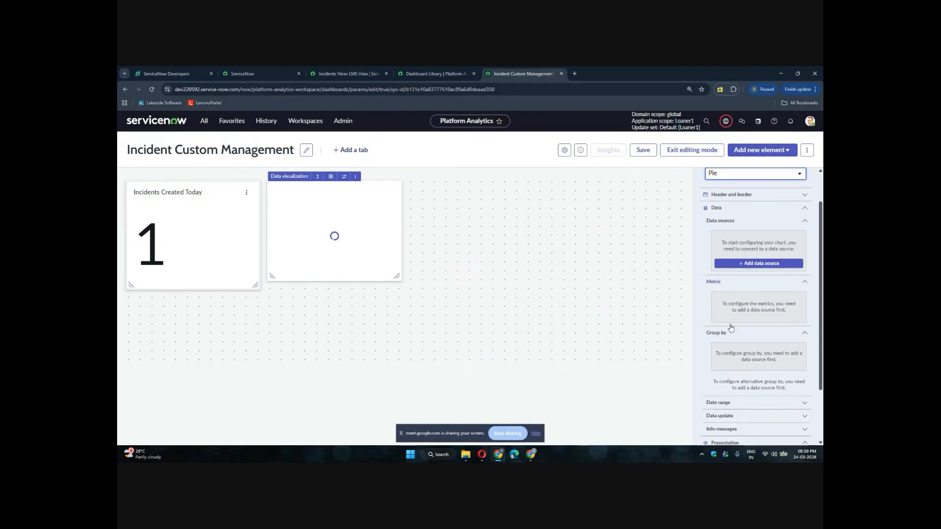
{"action": "scroll", "coordinate": [730, 328], "scroll_direction": "up", "scroll_amount": 1}
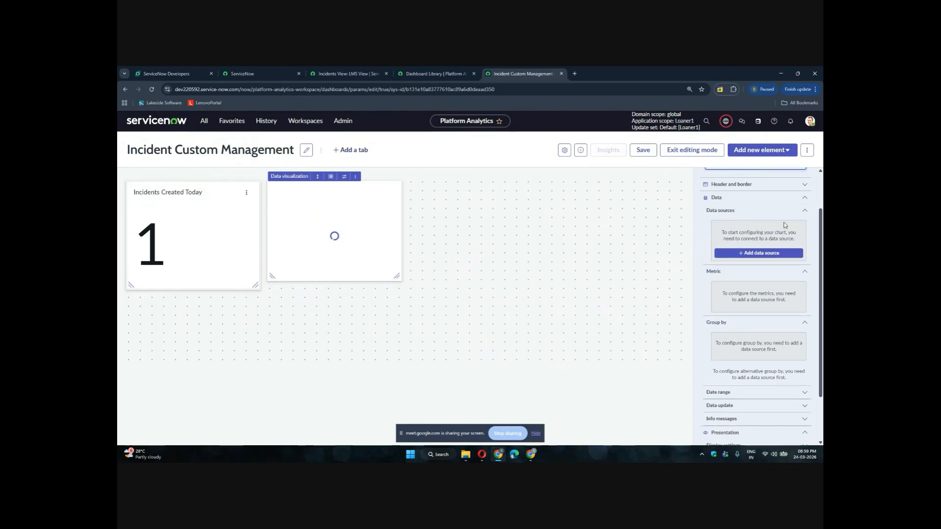
{"action": "left_click", "coordinate": [805, 187]}
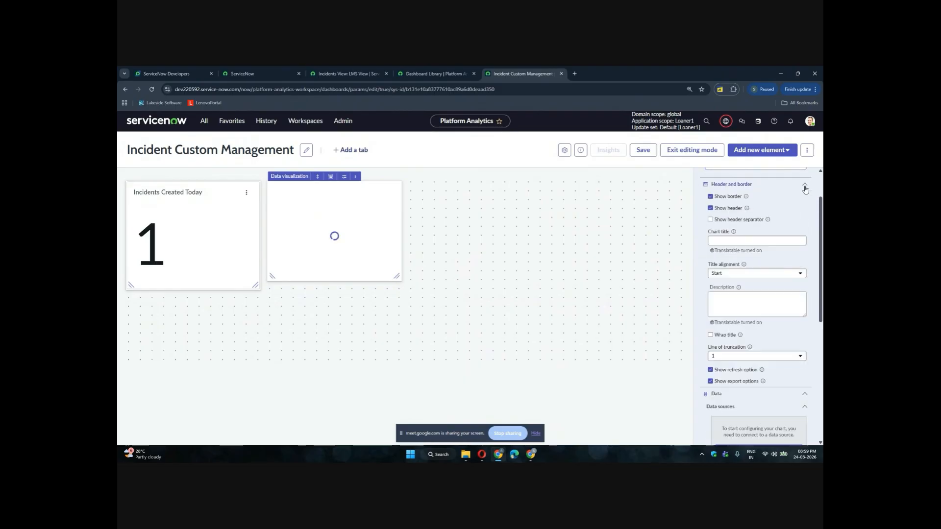
{"action": "left_click", "coordinate": [739, 241]}
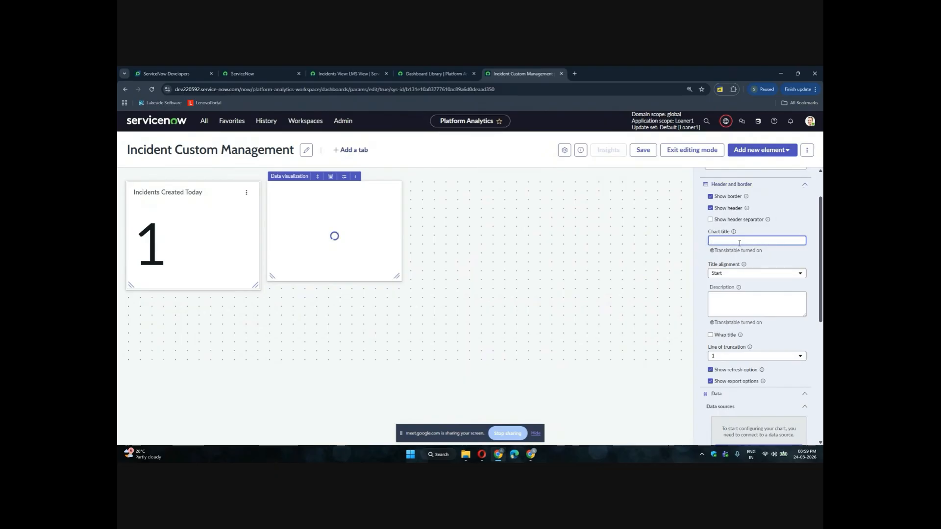
{"action": "type", "text": "Assignment Group"}
Add the Incident table as the chart's data source
{"action": "scroll", "coordinate": [749, 294], "scroll_direction": "down", "scroll_amount": 2}
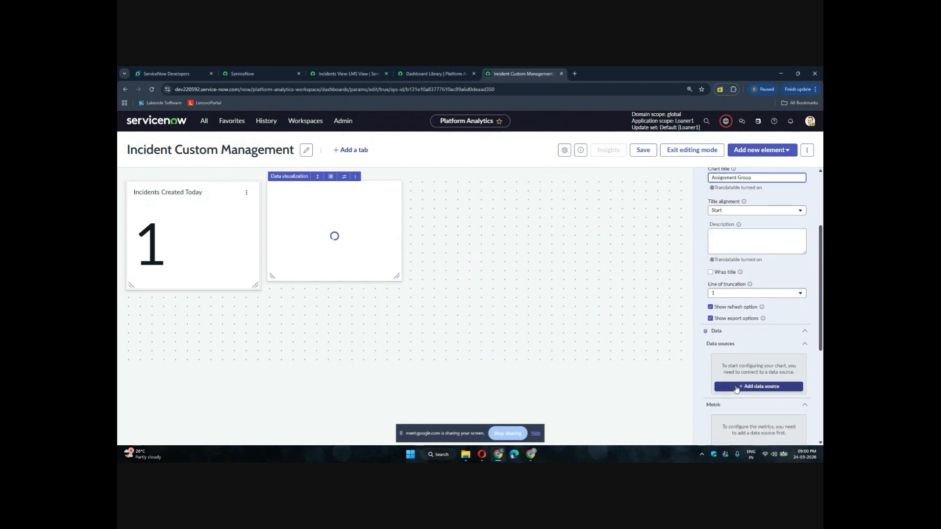
{"action": "scroll", "coordinate": [735, 390], "scroll_direction": "down", "scroll_amount": 1}
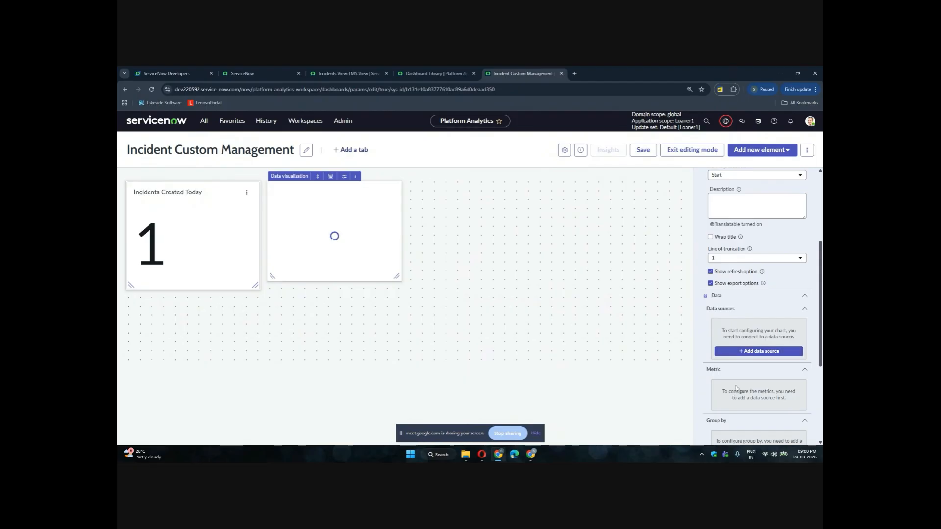
{"action": "left_click", "coordinate": [751, 351]}
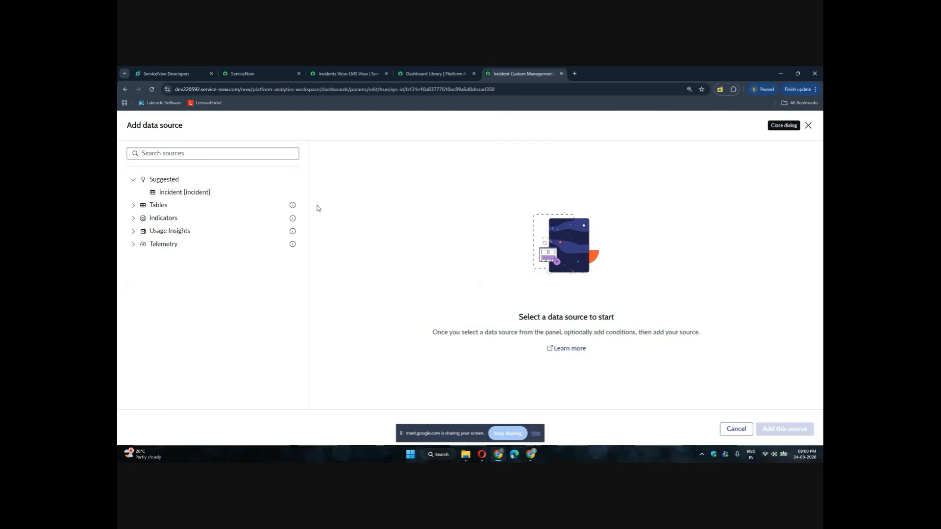
{"action": "left_click", "coordinate": [200, 195]}
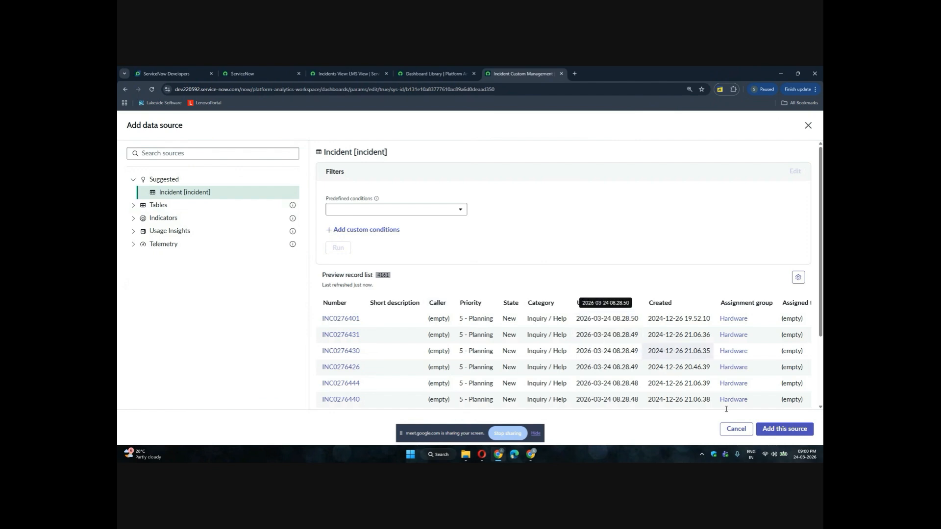
{"action": "left_click", "coordinate": [777, 429]}
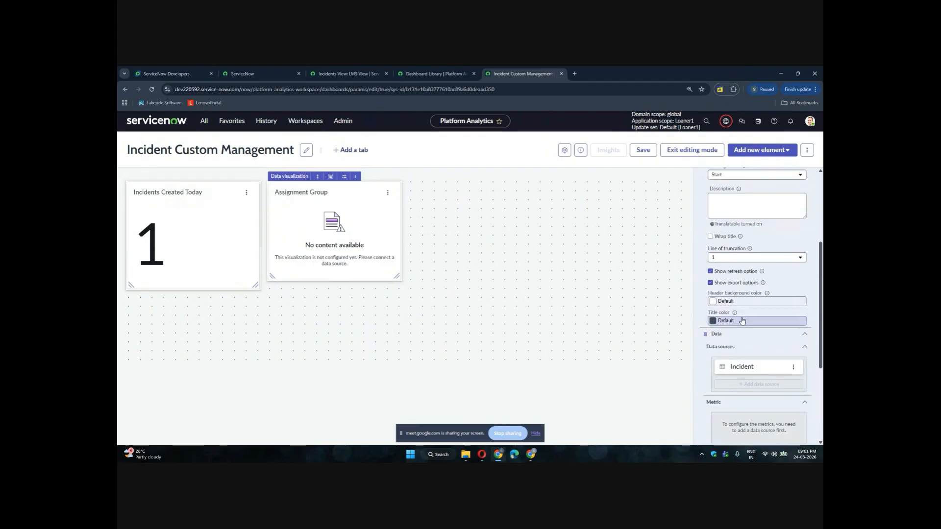
{"action": "scroll", "coordinate": [742, 321], "scroll_direction": "down", "scroll_amount": 3}
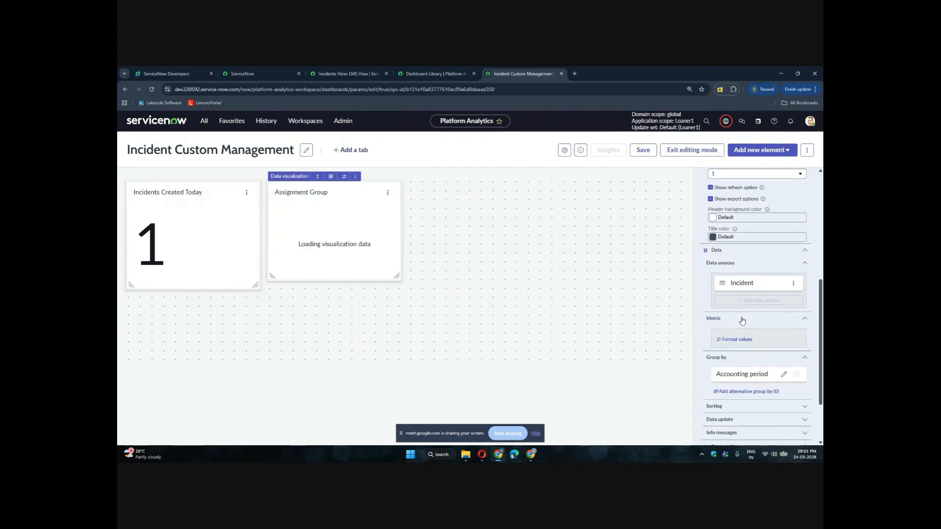
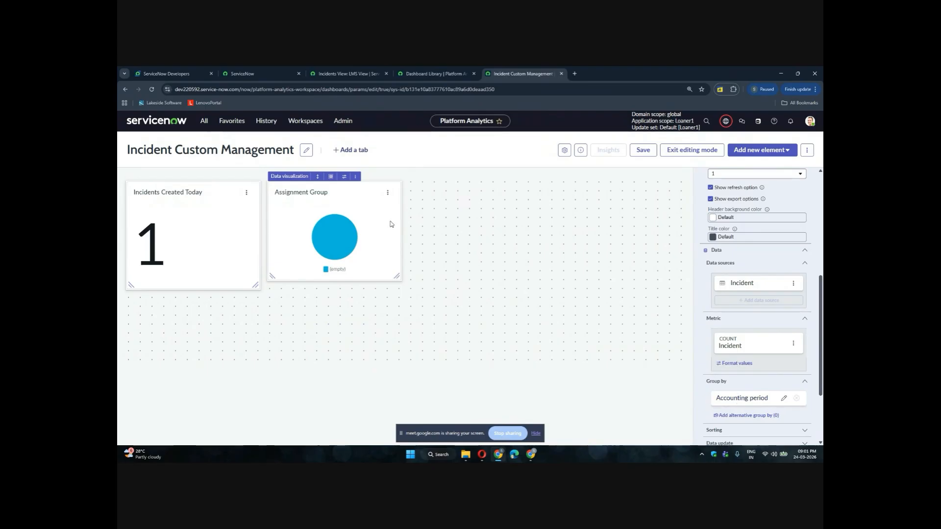
Switch to the incident list tab and group the incidents by Assignment group, briefly expanding the Hardware group
{"action": "left_click", "coordinate": [353, 73]}
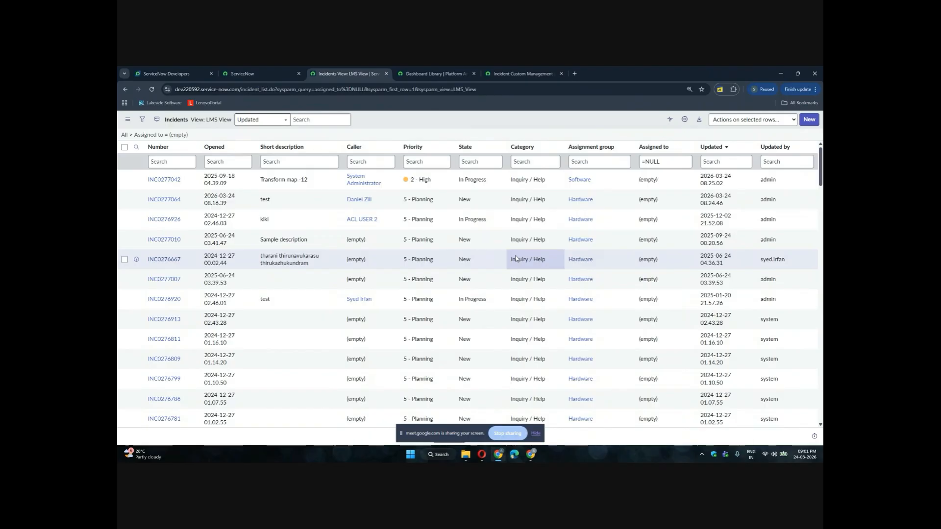
{"action": "scroll", "coordinate": [515, 258], "scroll_direction": "down", "scroll_amount": 20}
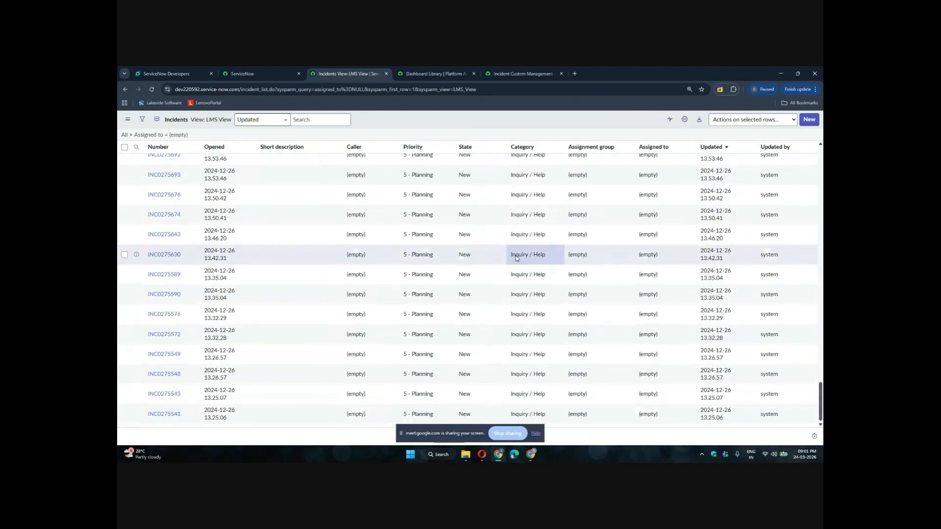
{"action": "scroll", "coordinate": [515, 259], "scroll_direction": "up", "scroll_amount": 20}
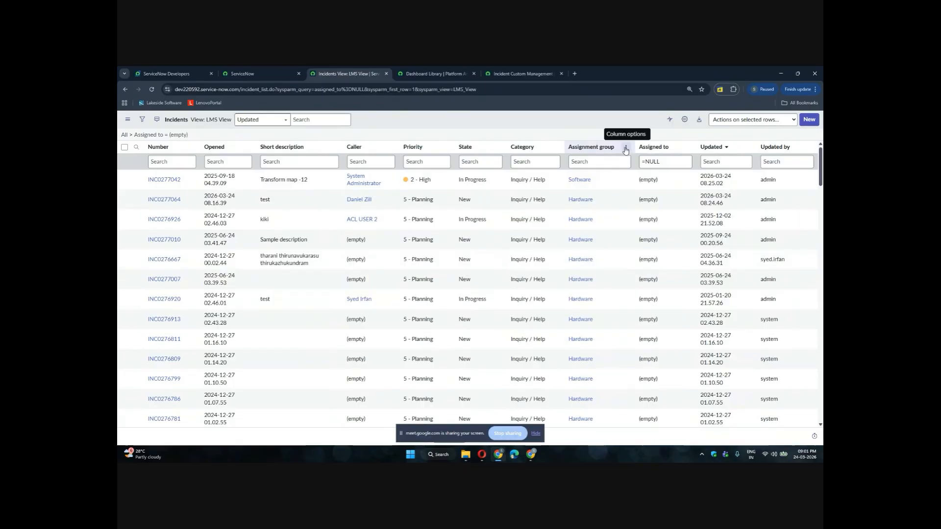
{"action": "left_click", "coordinate": [626, 148]}
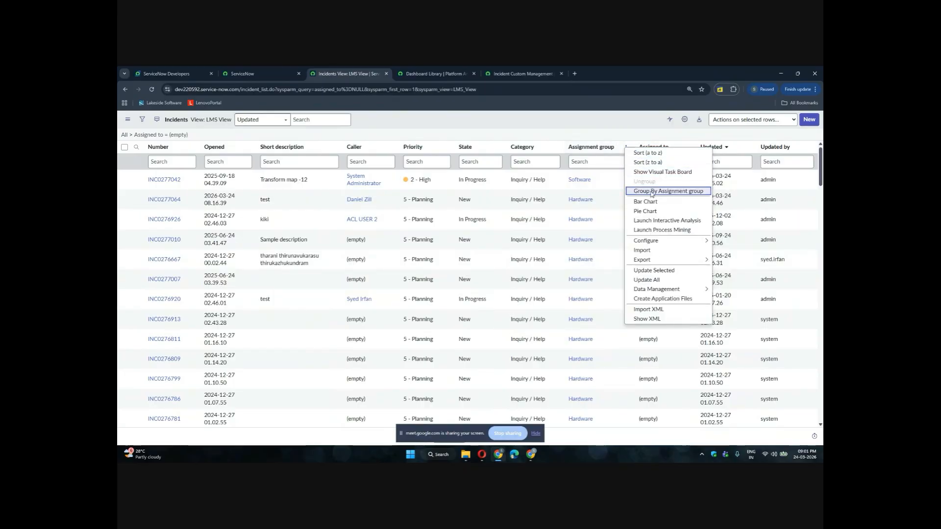
{"action": "left_click", "coordinate": [652, 192]}
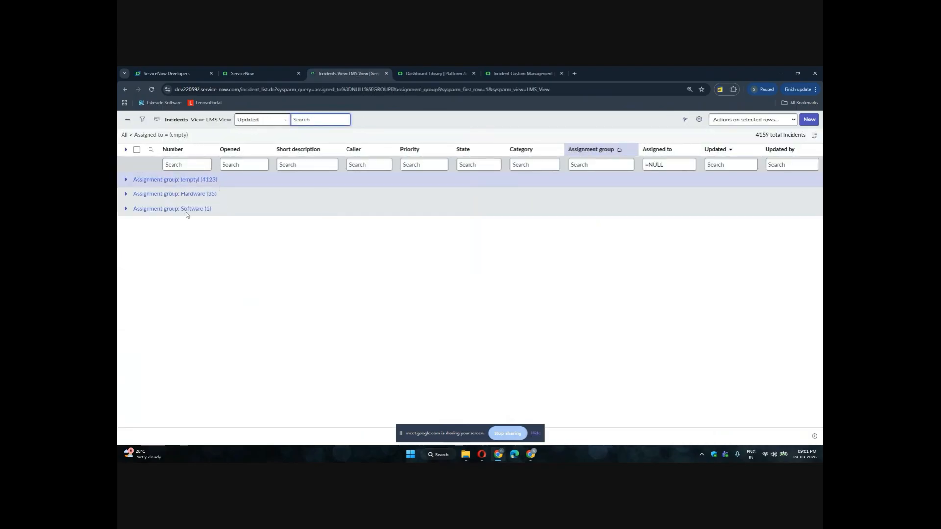
{"action": "left_click", "coordinate": [125, 194]}
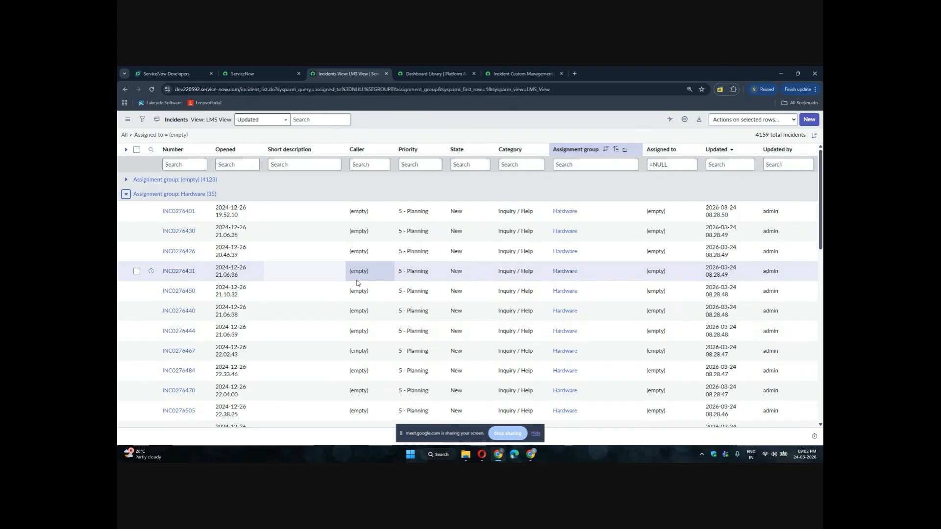
{"action": "left_click", "coordinate": [126, 194]}
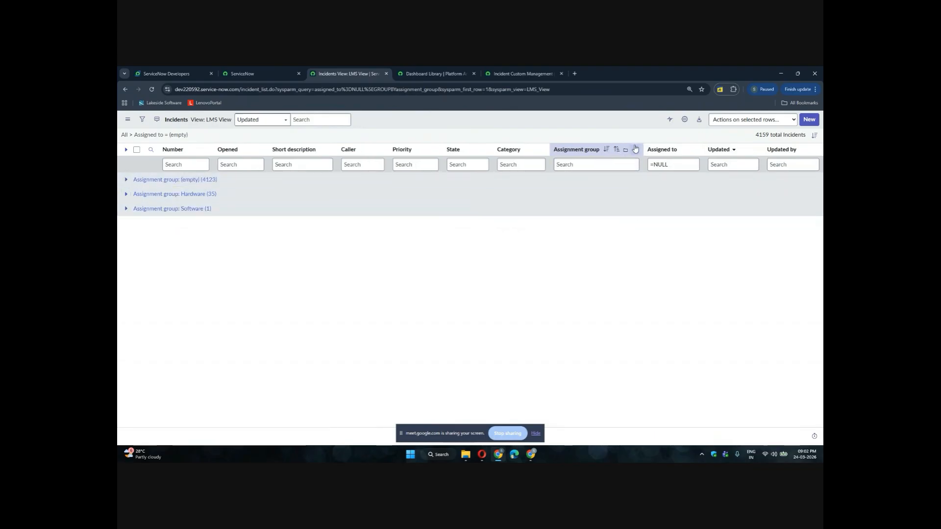
Ungroup the incident list and regroup the incidents by State instead
{"action": "right_click", "coordinate": [633, 149]}
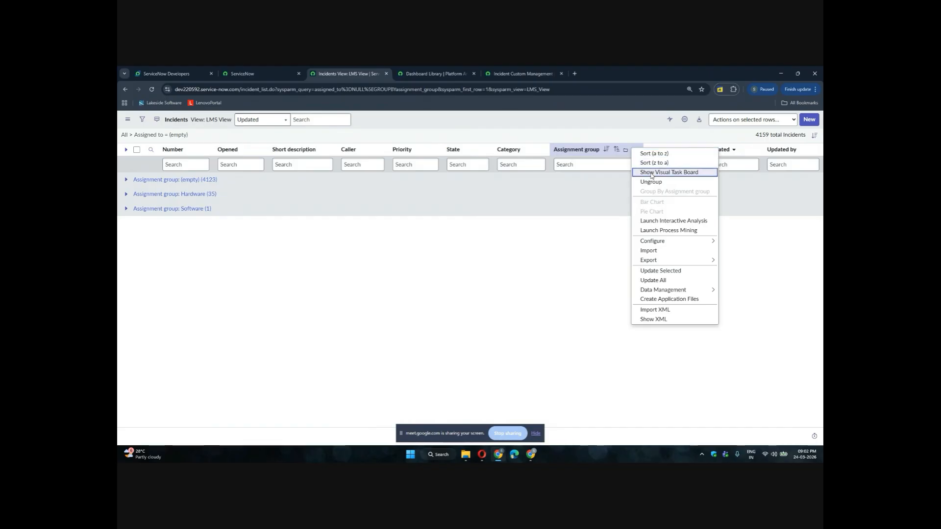
{"action": "left_click", "coordinate": [648, 182]}
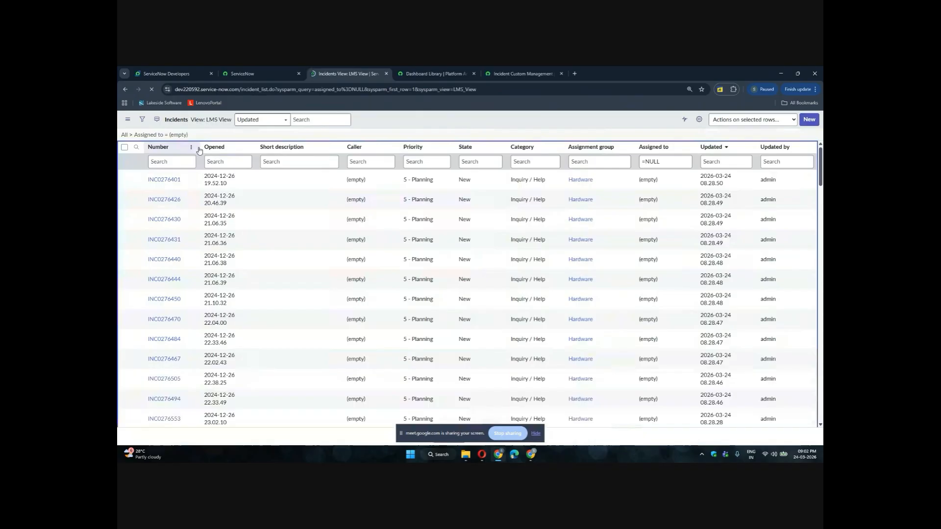
{"action": "left_click", "coordinate": [390, 147]}
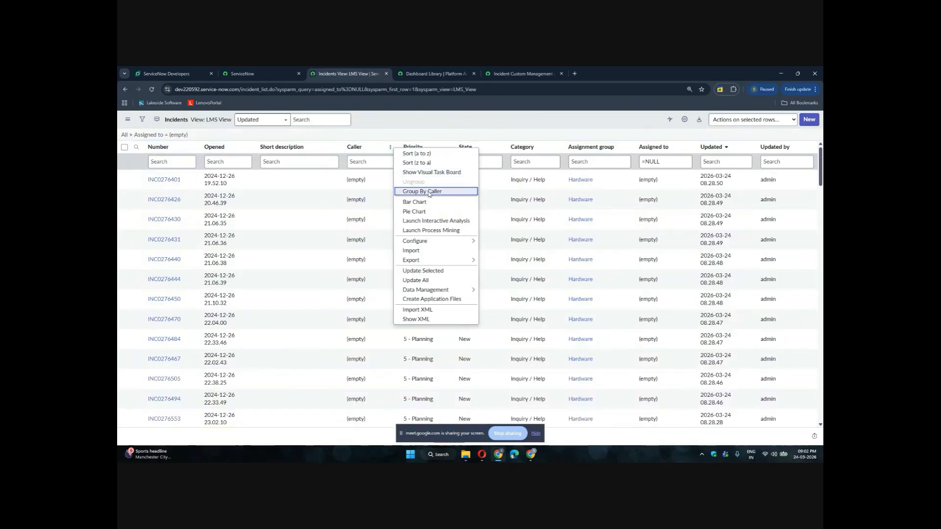
{"action": "key", "text": "Escape"}
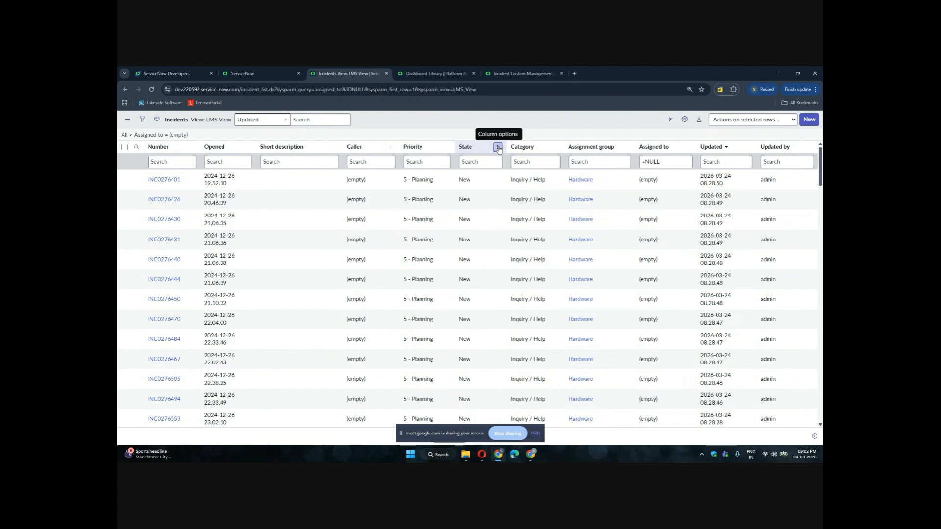
{"action": "left_click", "coordinate": [498, 148]}
{"action": "left_click", "coordinate": [527, 190]}
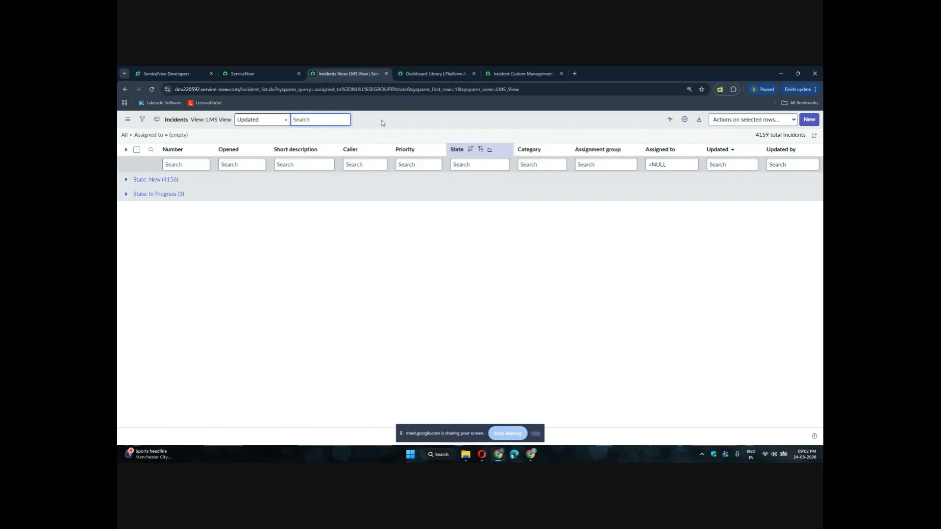
Switch back to the dashboard tab and set the chart's Group by field to Assignment group
{"action": "left_click", "coordinate": [437, 77]}
{"action": "key", "text": "ctrl+Tab"}
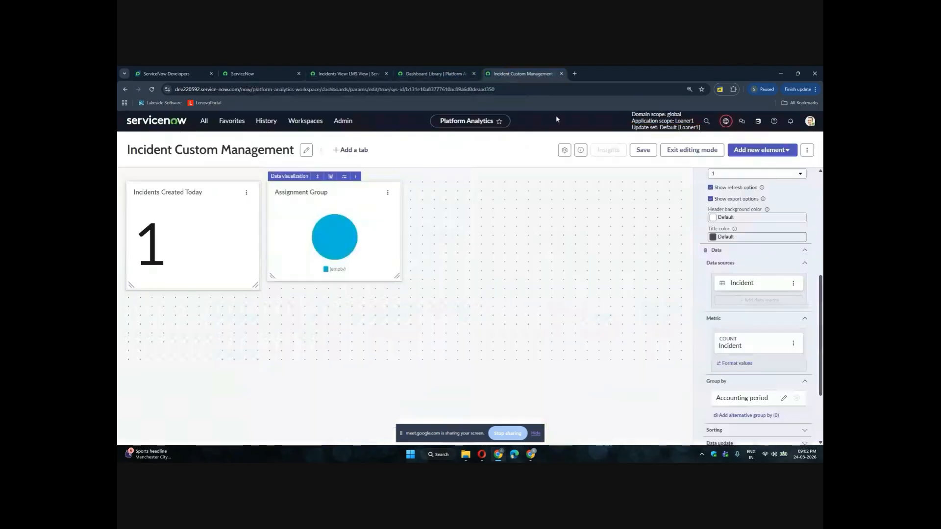
{"action": "left_click", "coordinate": [738, 403]}
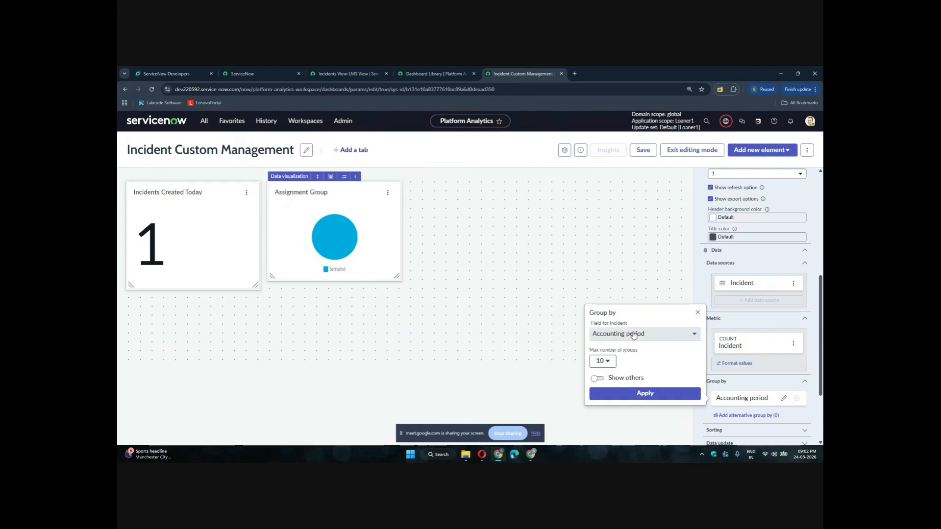
{"action": "left_click", "coordinate": [633, 335]}
{"action": "type", "text": "ass"}
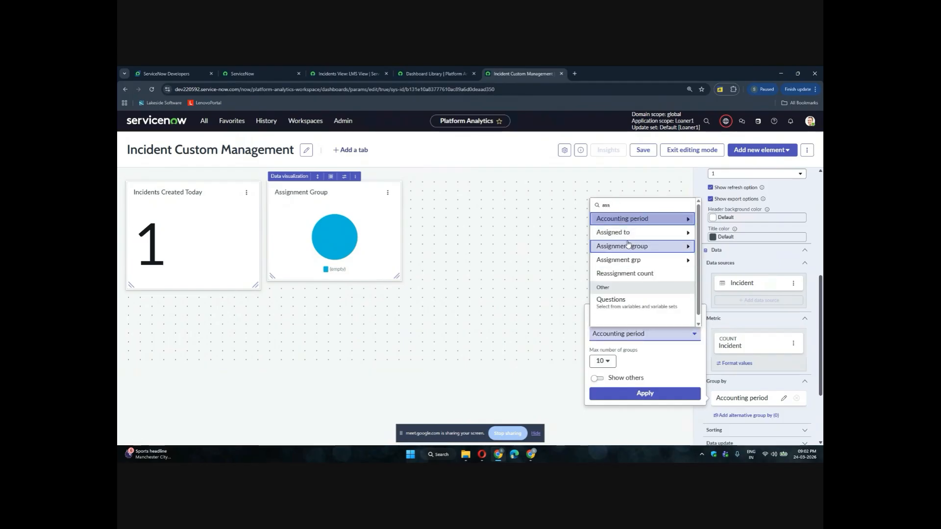
{"action": "left_click", "coordinate": [625, 246]}
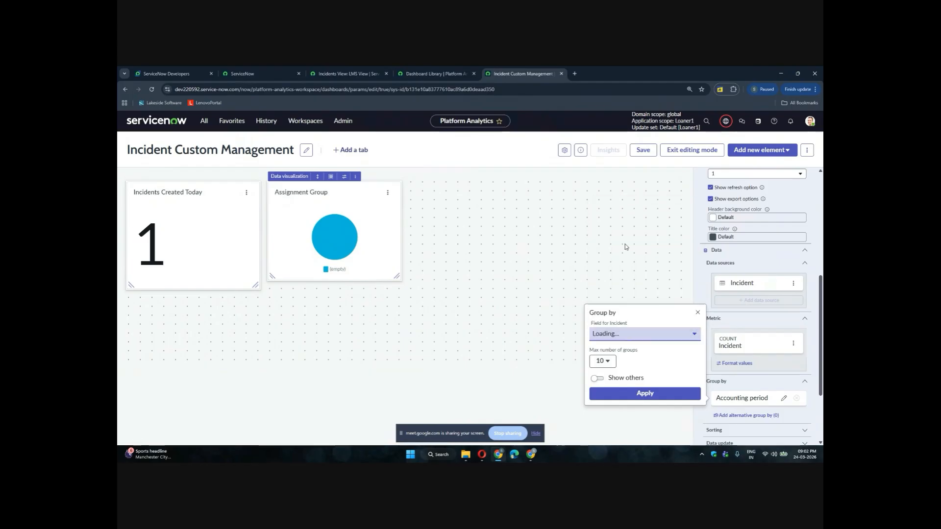
{"action": "left_click", "coordinate": [622, 394]}
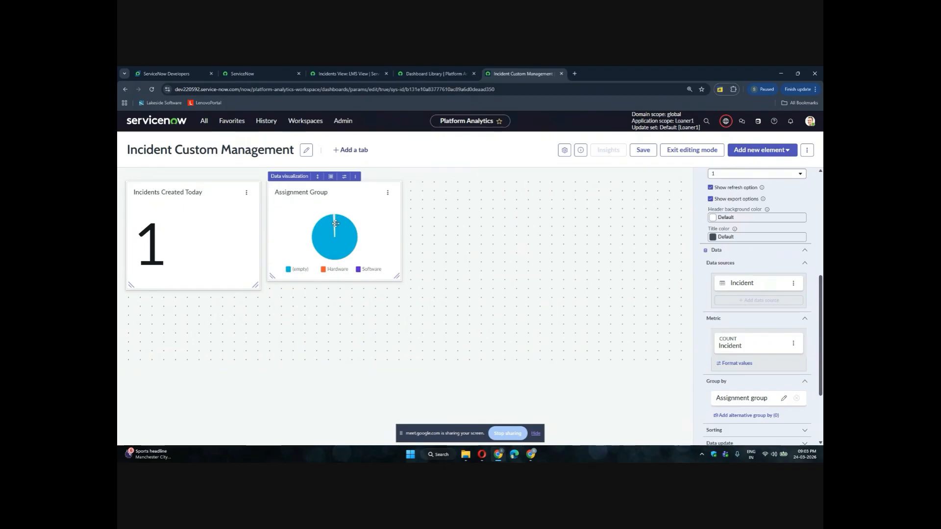
Zoom in to examine the pie chart's assignment group segments and legend
{"action": "left_click", "coordinate": [288, 269]}
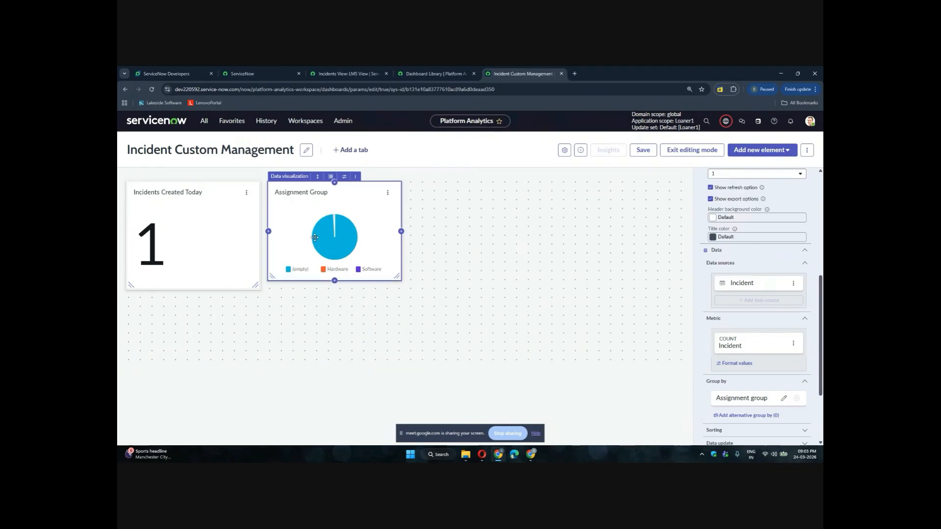
{"action": "scroll", "coordinate": [335, 221], "scroll_direction": "up", "scroll_amount": 2}
{"action": "scroll", "coordinate": [335, 222], "scroll_direction": "up", "scroll_amount": 5}
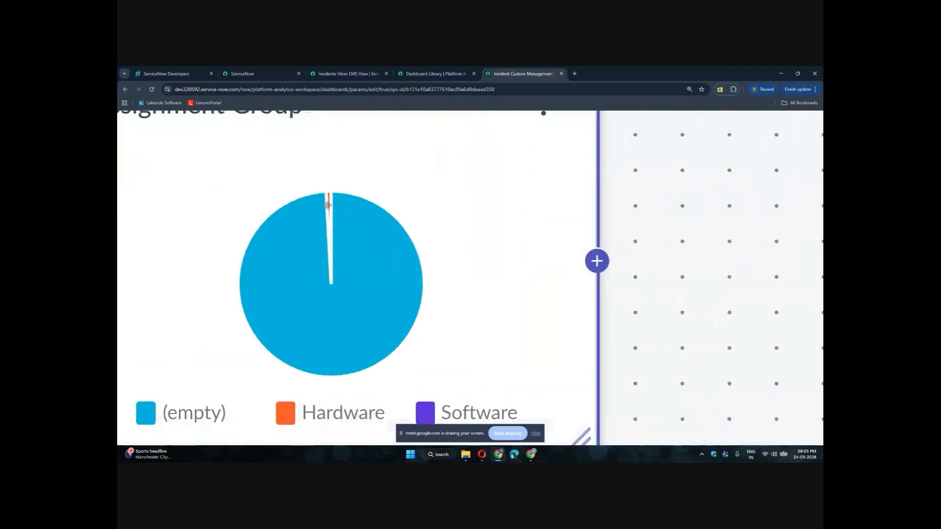
{"action": "scroll", "coordinate": [327, 280], "scroll_direction": "down", "scroll_amount": 6}
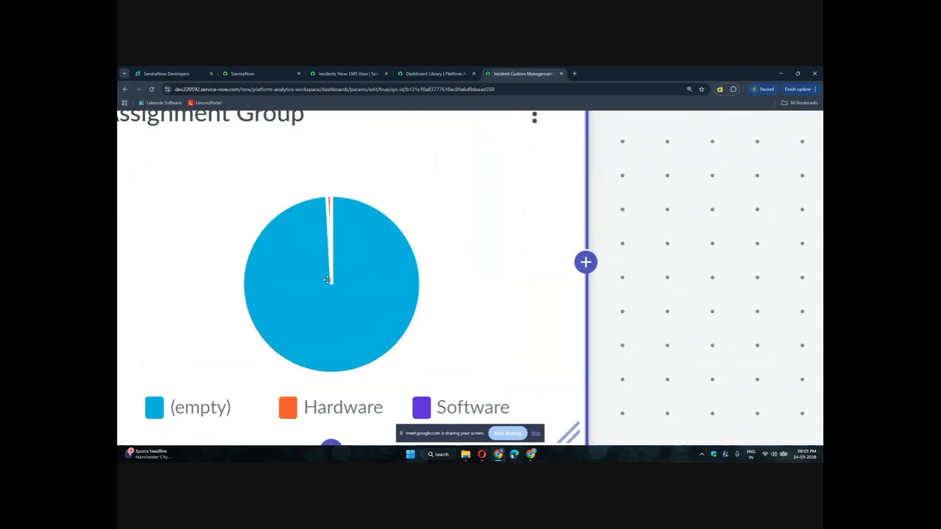
{"action": "scroll", "coordinate": [327, 280], "scroll_direction": "up", "scroll_amount": 2}
{"action": "scroll", "coordinate": [328, 280], "scroll_direction": "down", "scroll_amount": 8}
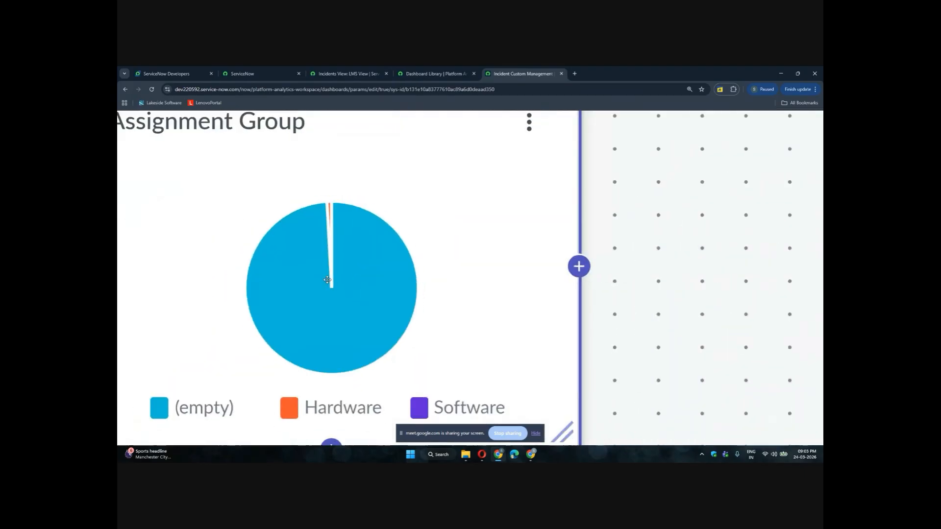
{"action": "scroll", "coordinate": [745, 206], "scroll_direction": "up", "scroll_amount": 5}
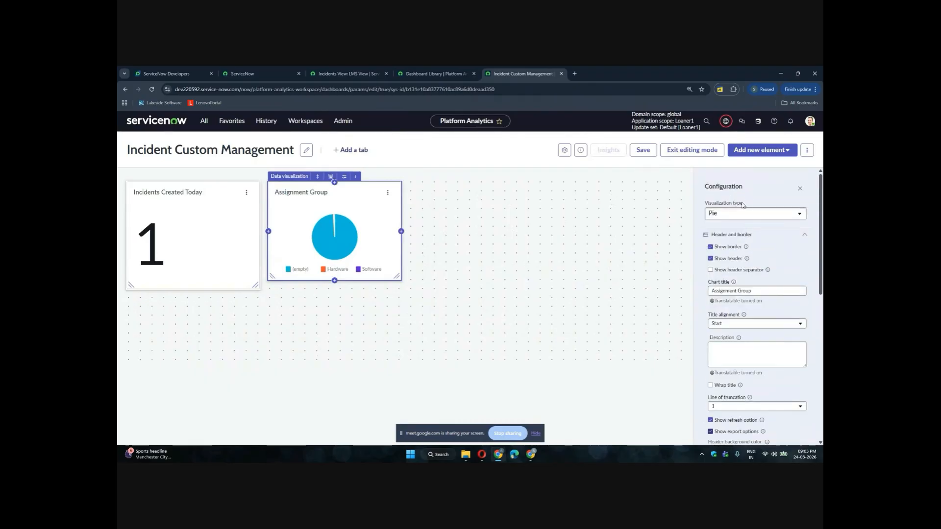
Change the chart's visualization type to Column
{"action": "left_click", "coordinate": [733, 216]}
{"action": "scroll", "coordinate": [735, 294], "scroll_direction": "down", "scroll_amount": 5}
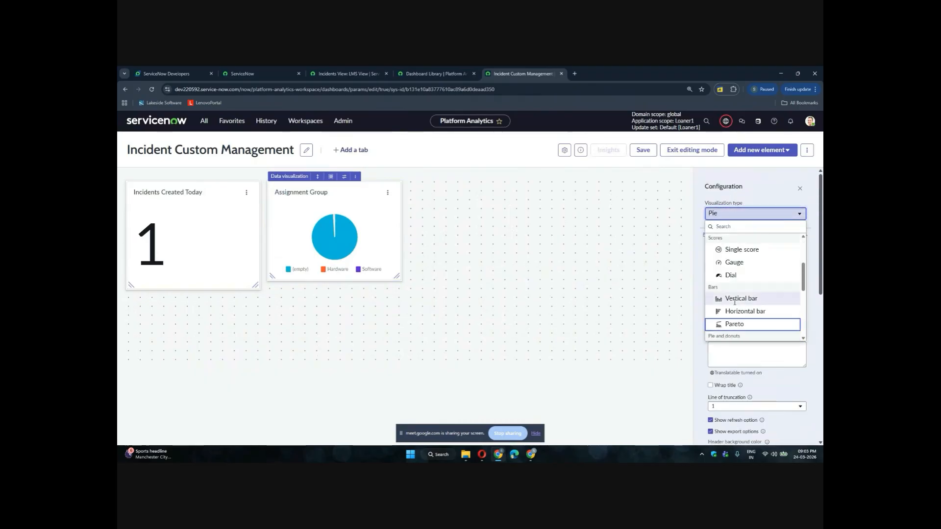
{"action": "scroll", "coordinate": [735, 304], "scroll_direction": "down", "scroll_amount": 4}
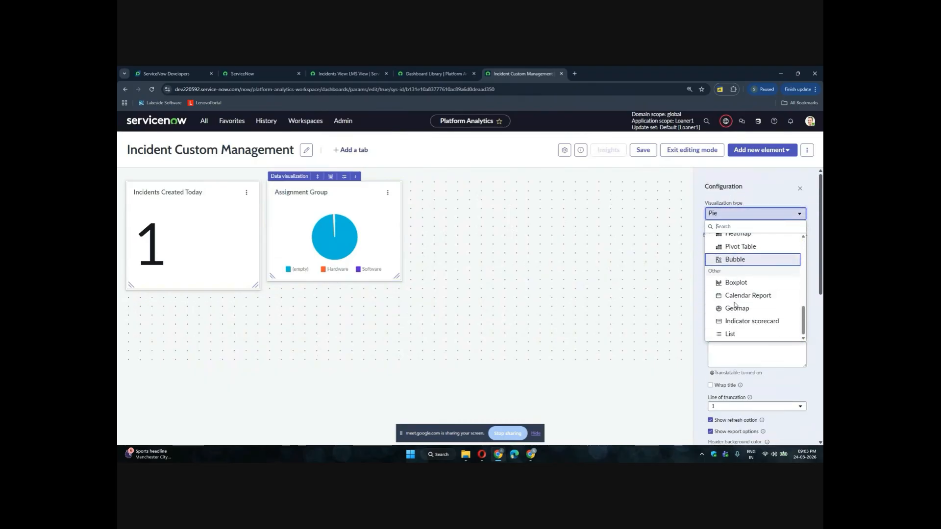
{"action": "scroll", "coordinate": [734, 304], "scroll_direction": "up", "scroll_amount": 6}
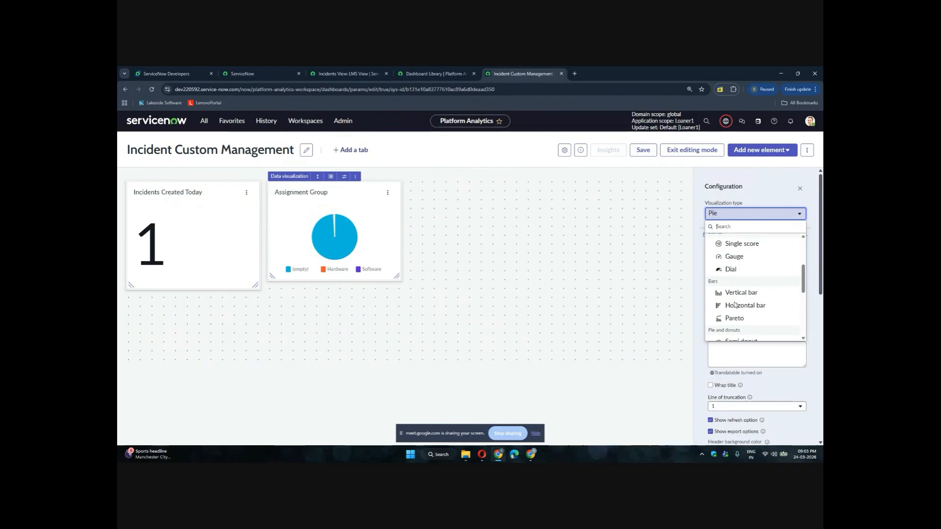
{"action": "scroll", "coordinate": [735, 260], "scroll_direction": "up", "scroll_amount": 3}
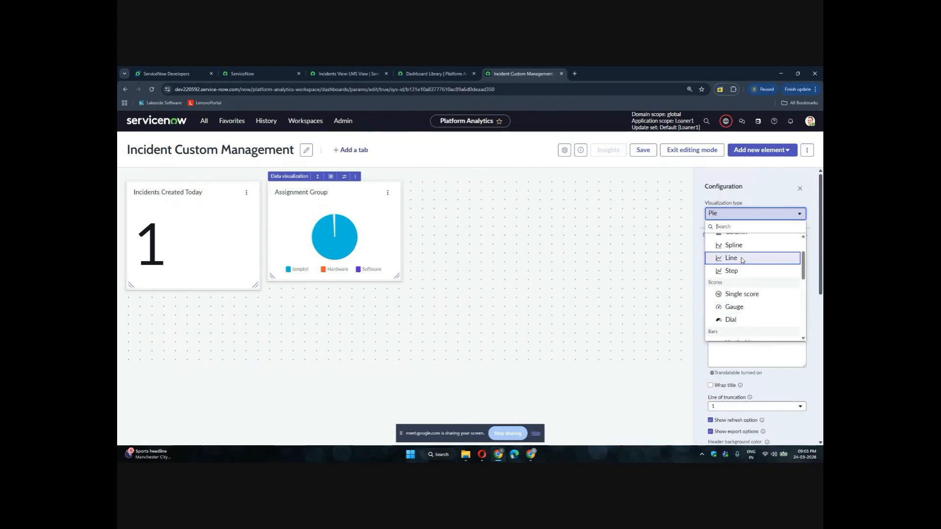
{"action": "left_click", "coordinate": [738, 263]}
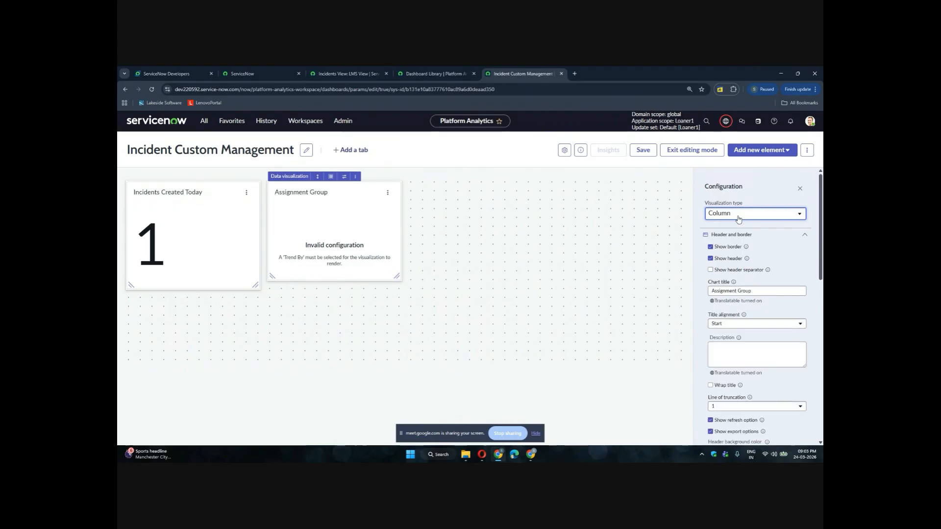
Set the chart's Trend by date field to Created and apply it
{"action": "scroll", "coordinate": [757, 343], "scroll_direction": "down", "scroll_amount": 3}
{"action": "scroll", "coordinate": [760, 358], "scroll_direction": "down", "scroll_amount": 2}
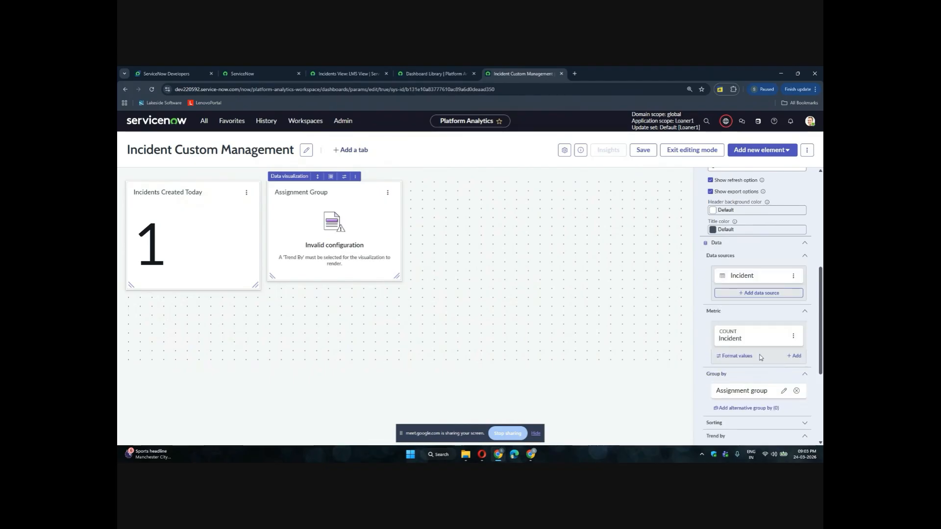
{"action": "scroll", "coordinate": [760, 357], "scroll_direction": "down", "scroll_amount": 2}
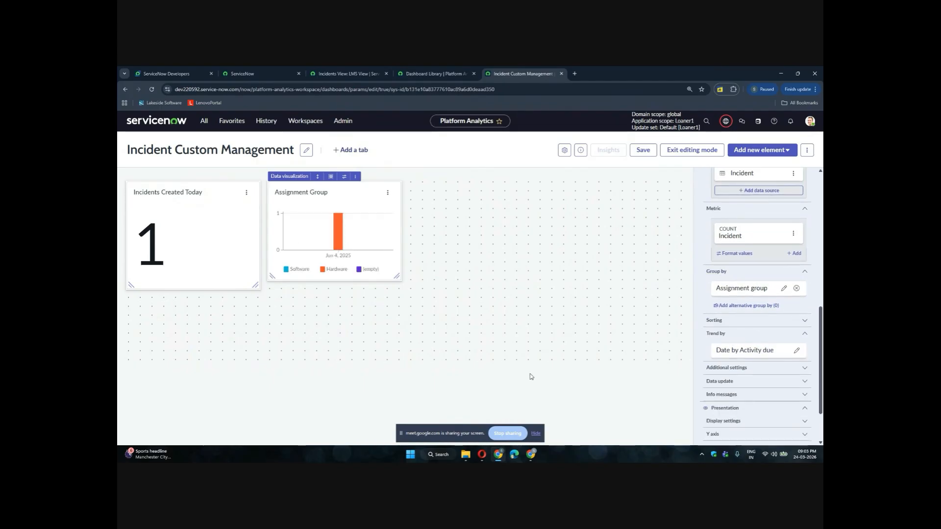
{"action": "mouse_move", "coordinate": [338, 226]}
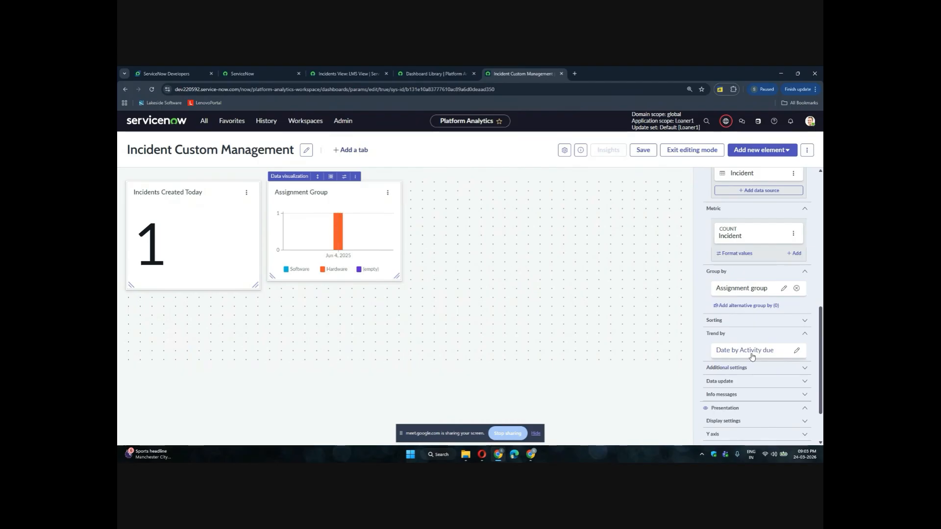
{"action": "left_click", "coordinate": [799, 353]}
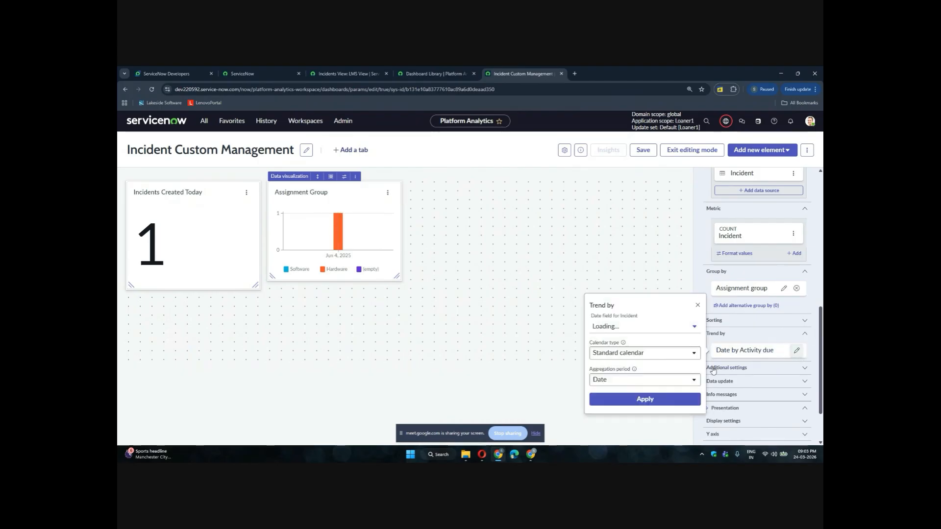
{"action": "left_click", "coordinate": [650, 335]}
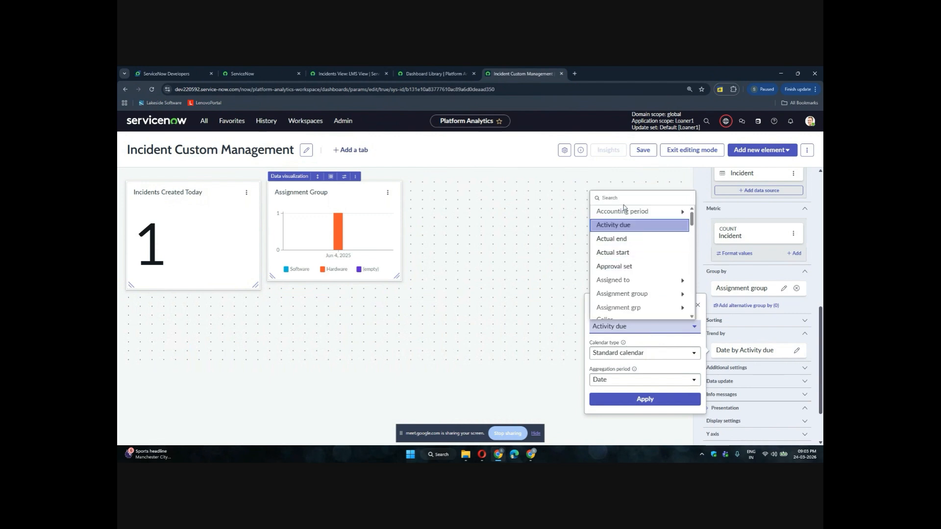
{"action": "type", "text": "create"}
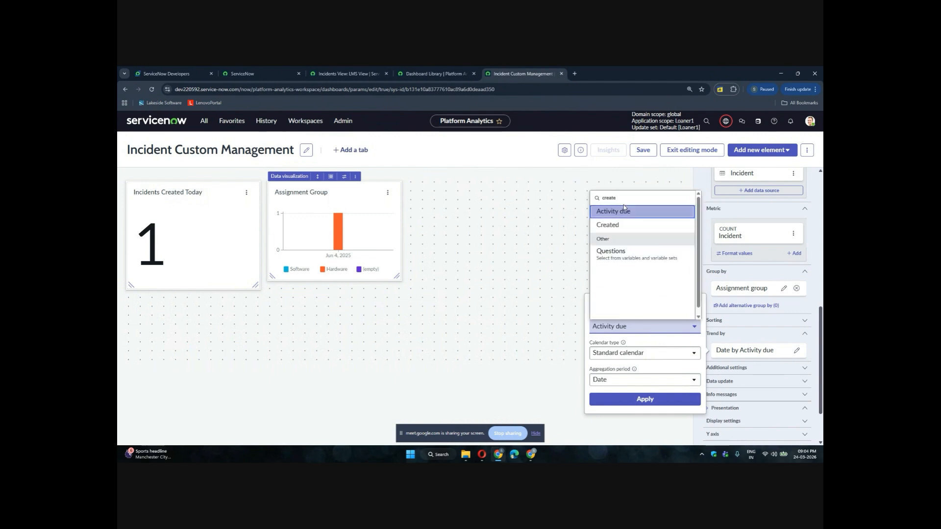
{"action": "left_click", "coordinate": [620, 226]}
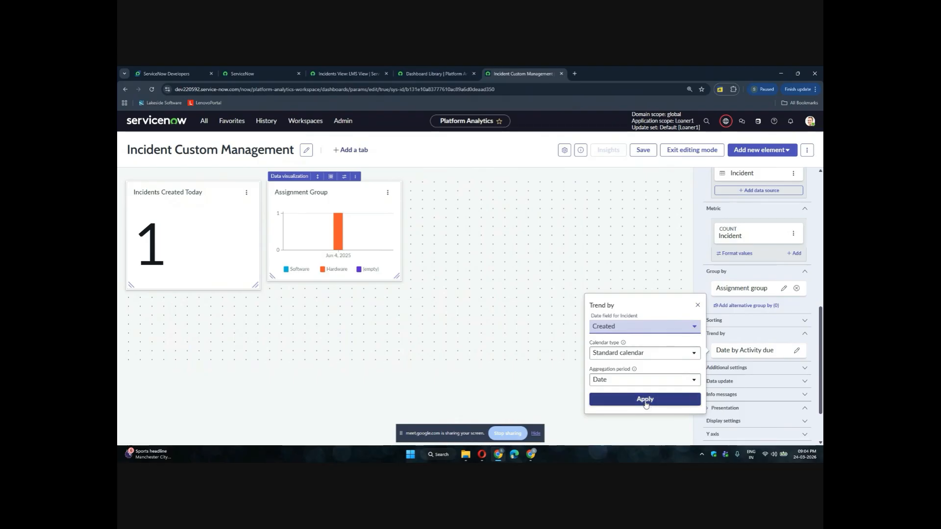
{"action": "left_click", "coordinate": [644, 399]}
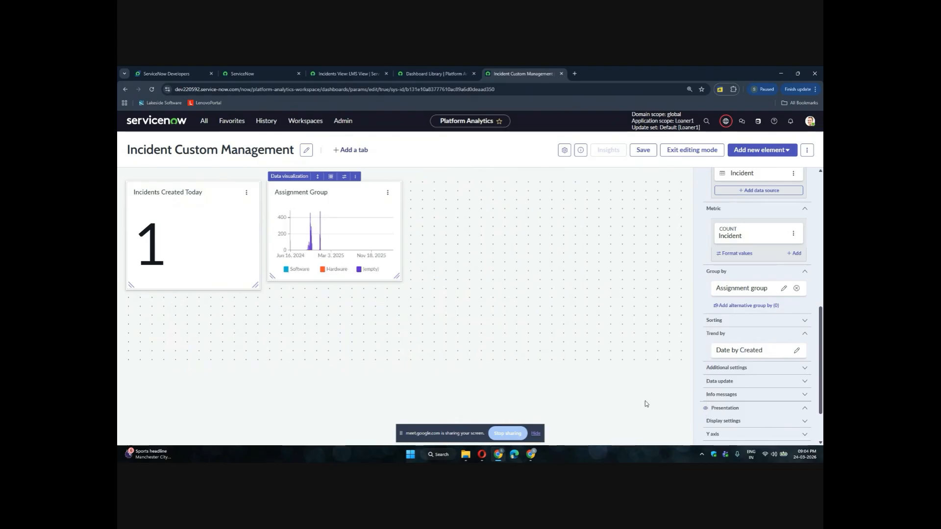
Change the Assignment Group chart's visualization type to Vertical bar and save the dashboard
{"action": "scroll", "coordinate": [798, 321], "scroll_direction": "up", "scroll_amount": 7}
{"action": "scroll", "coordinate": [796, 313], "scroll_direction": "up", "scroll_amount": 1}
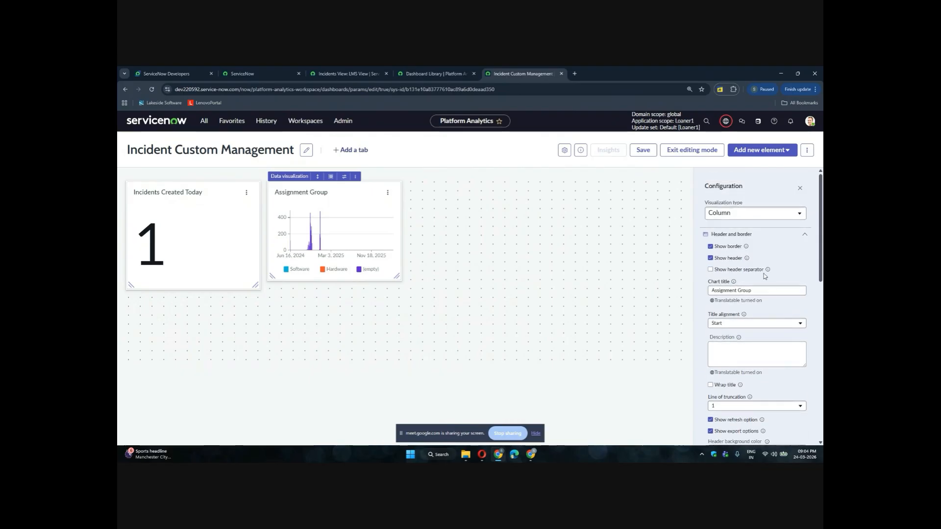
{"action": "left_click", "coordinate": [733, 214]}
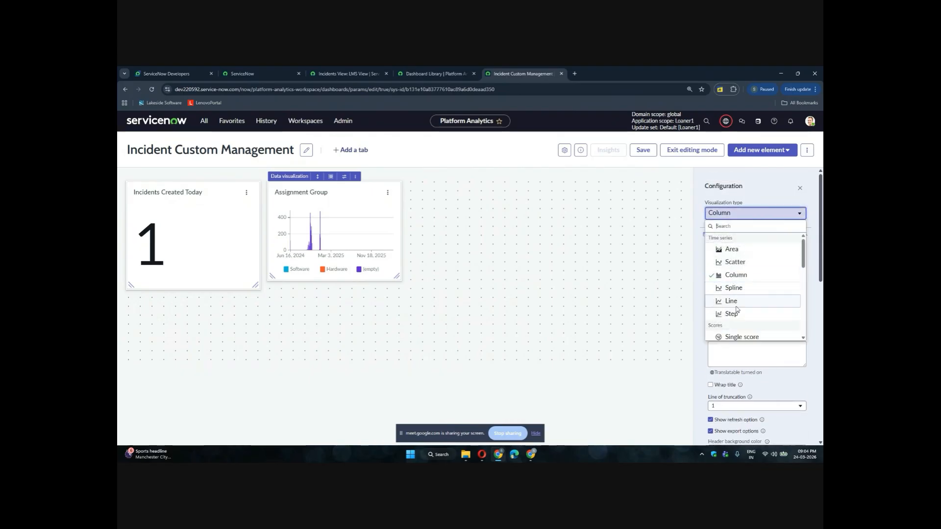
{"action": "scroll", "coordinate": [732, 299], "scroll_direction": "down", "scroll_amount": 2}
{"action": "scroll", "coordinate": [733, 285], "scroll_direction": "up", "scroll_amount": 2}
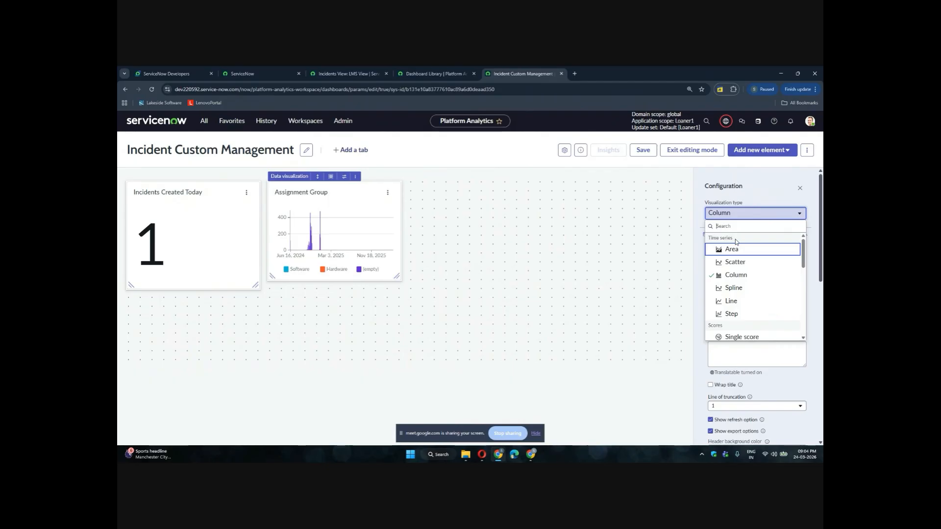
{"action": "scroll", "coordinate": [735, 240], "scroll_direction": "down", "scroll_amount": 2}
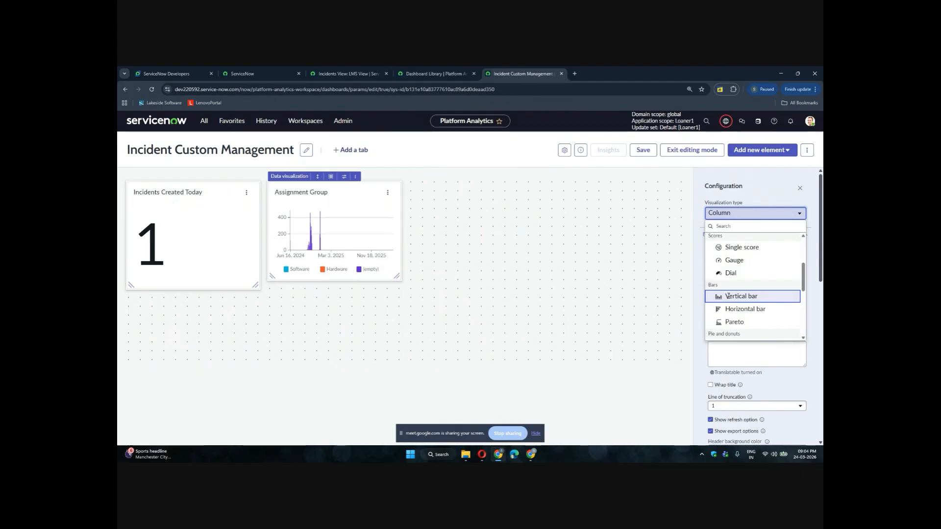
{"action": "left_click", "coordinate": [727, 296]}
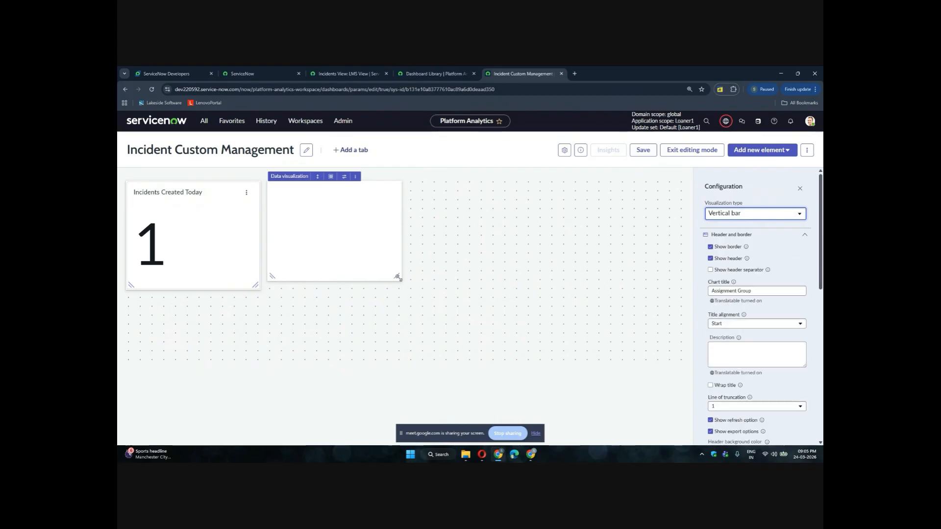
{"action": "left_click", "coordinate": [641, 152]}
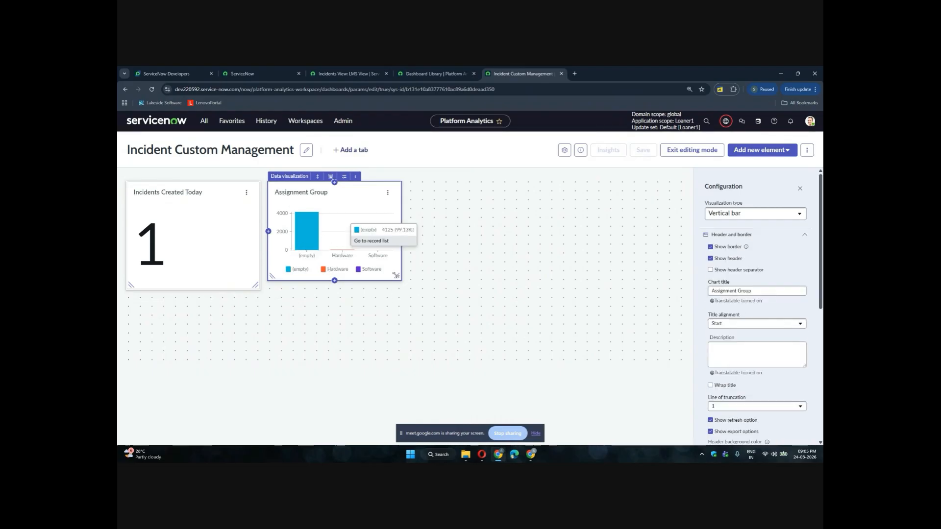
Enlarge the Assignment Group chart widget downward and to the right
{"action": "left_click_drag", "start_coordinate": [397, 278], "coordinate": [415, 333]}
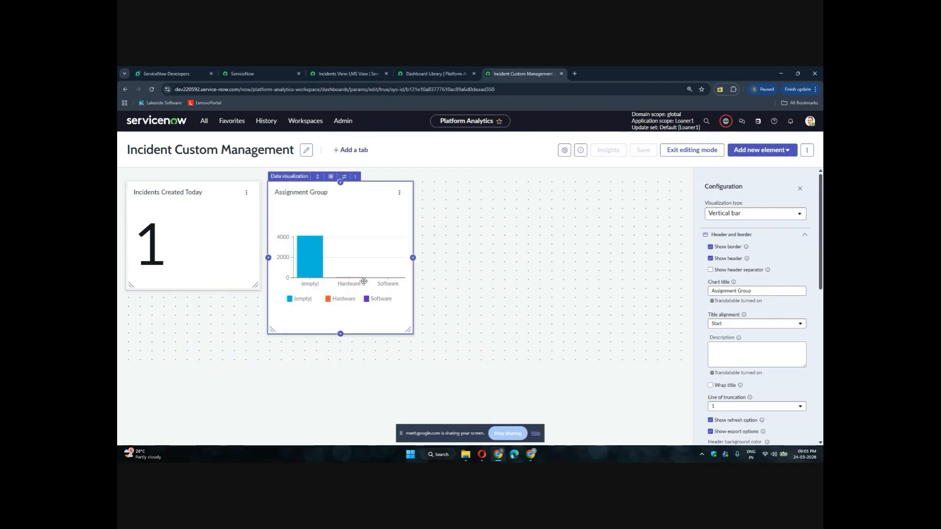
{"action": "mouse_move", "coordinate": [345, 277]}
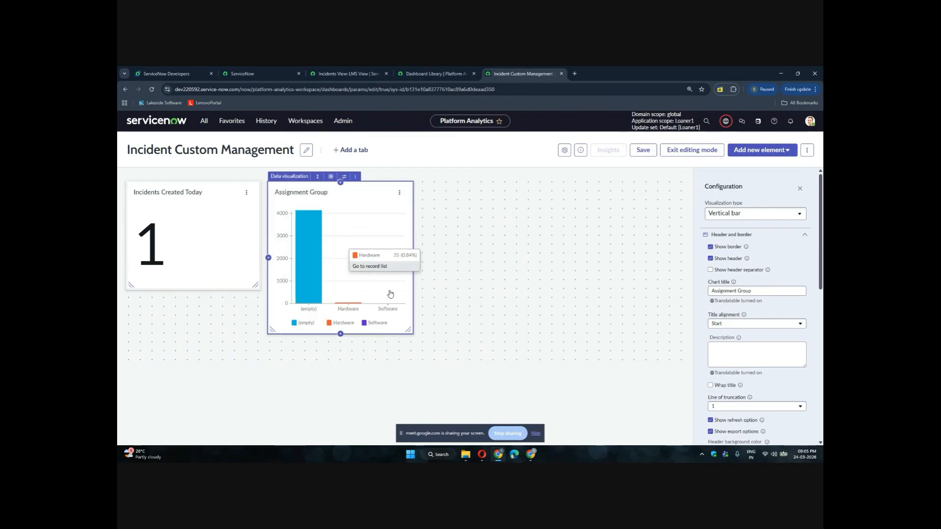
{"action": "mouse_move", "coordinate": [389, 302]}
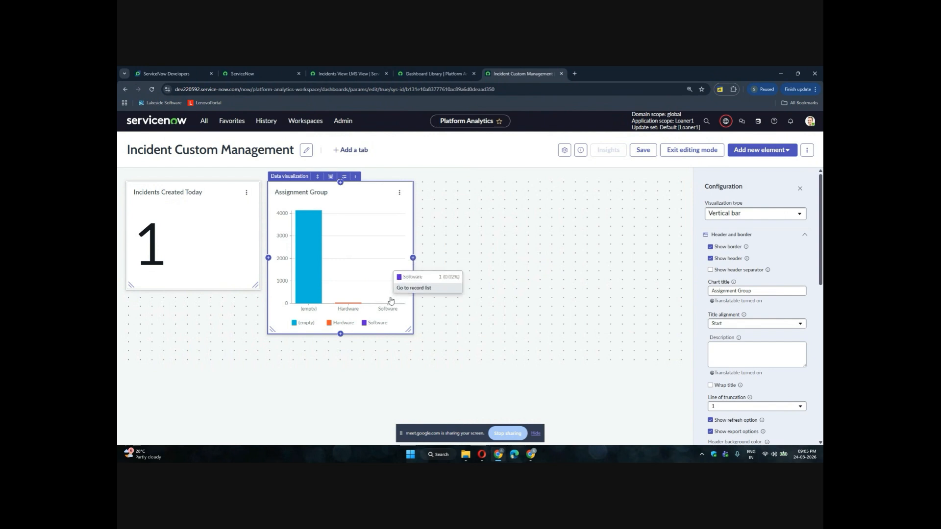
{"action": "mouse_move", "coordinate": [348, 306]}
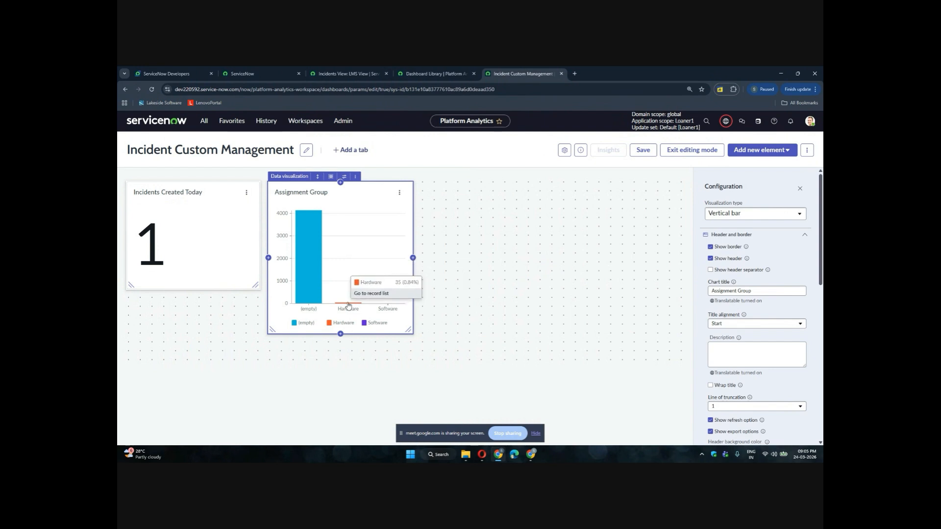
{"action": "mouse_move", "coordinate": [305, 268]}
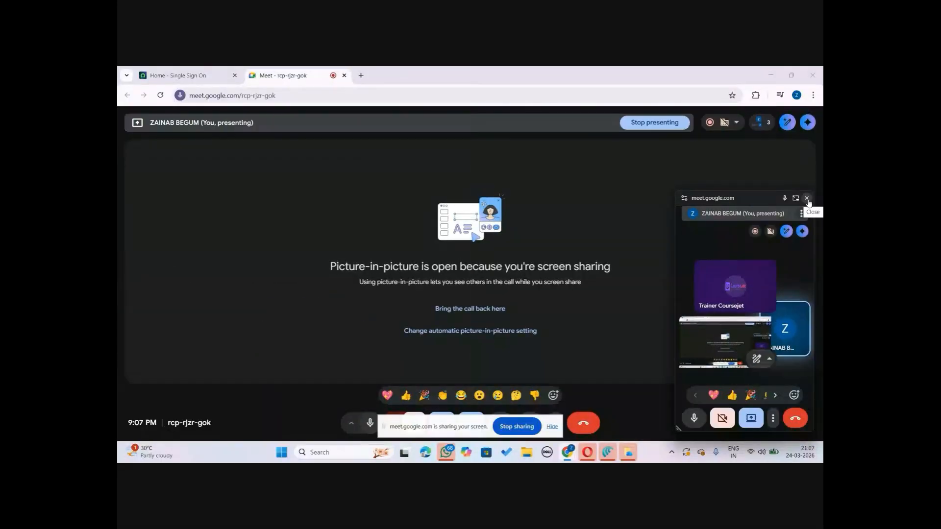
Open the developer instance from the ServiceNow Developer Portal using Start building
{"action": "left_click", "coordinate": [806, 198]}
{"action": "left_click", "coordinate": [171, 72]}
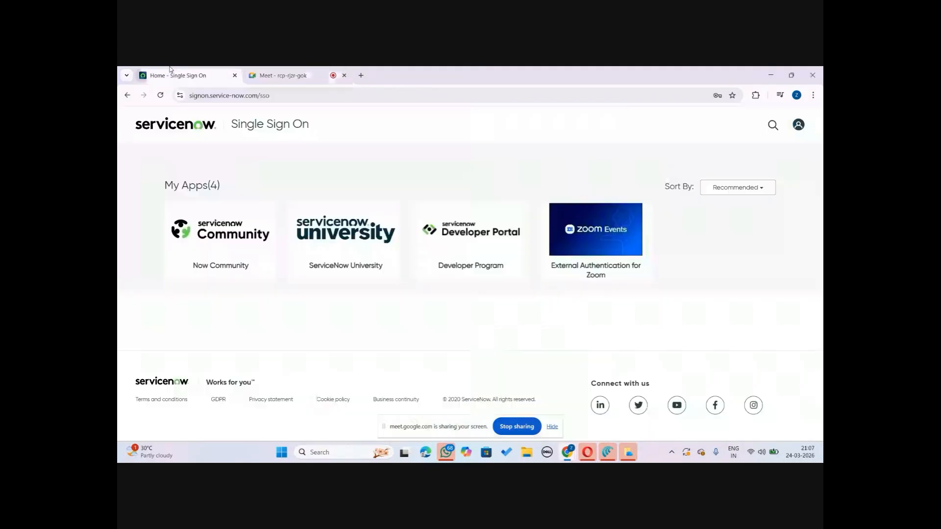
{"action": "left_click", "coordinate": [584, 219]}
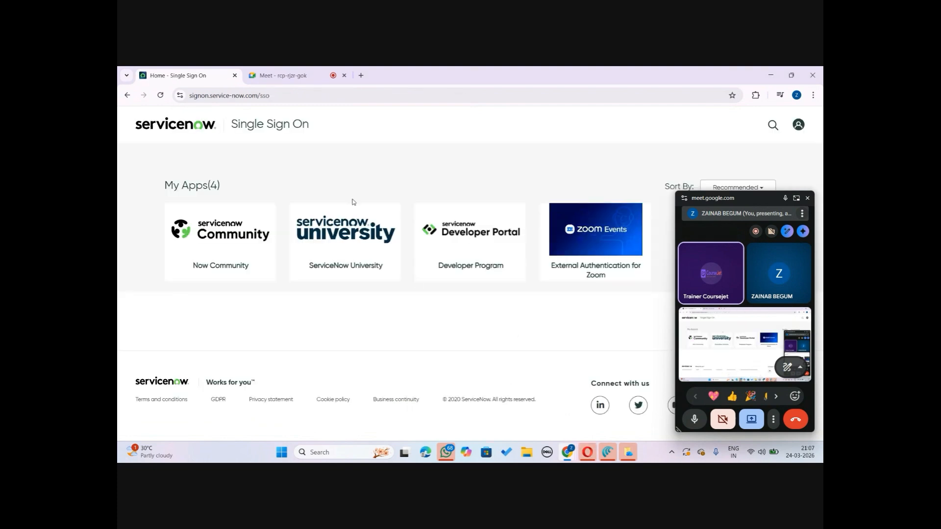
{"action": "left_click", "coordinate": [472, 238]}
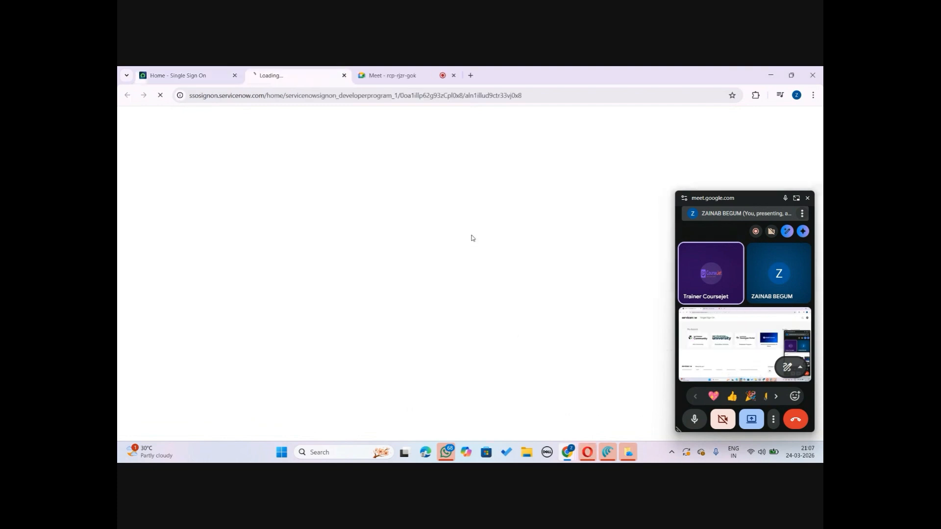
{"action": "left_click", "coordinate": [808, 197]}
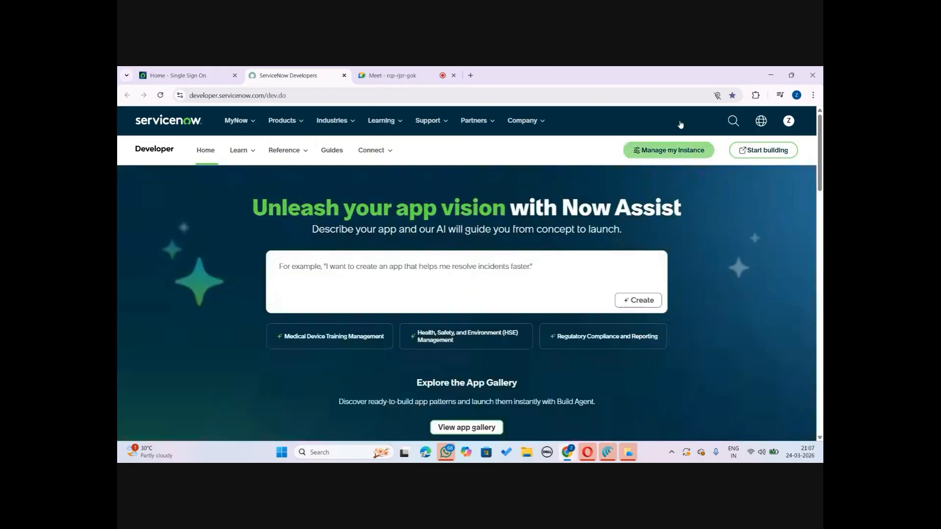
{"action": "left_click", "coordinate": [763, 150]}
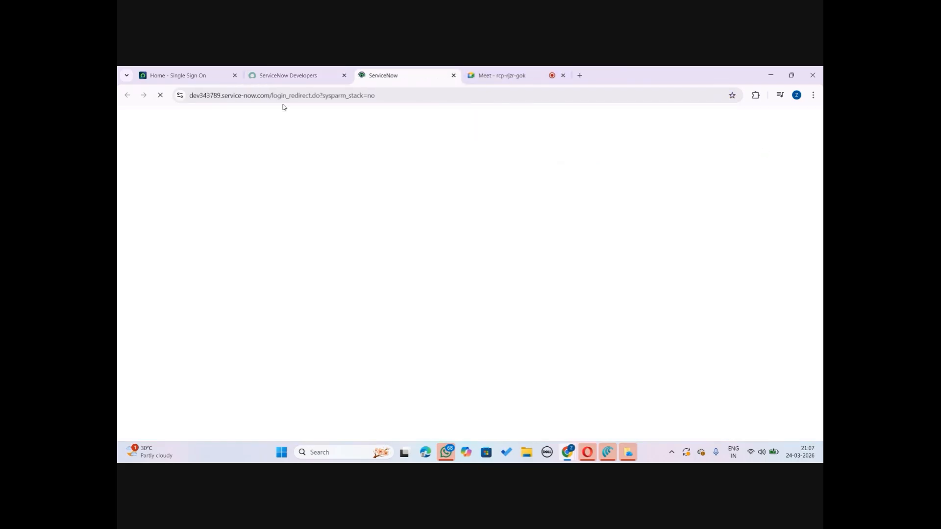
Open the instance's Service Portal at the /sp address in a new tab
{"action": "left_click", "coordinate": [256, 96]}
{"action": "key", "text": "ctrl+c"}
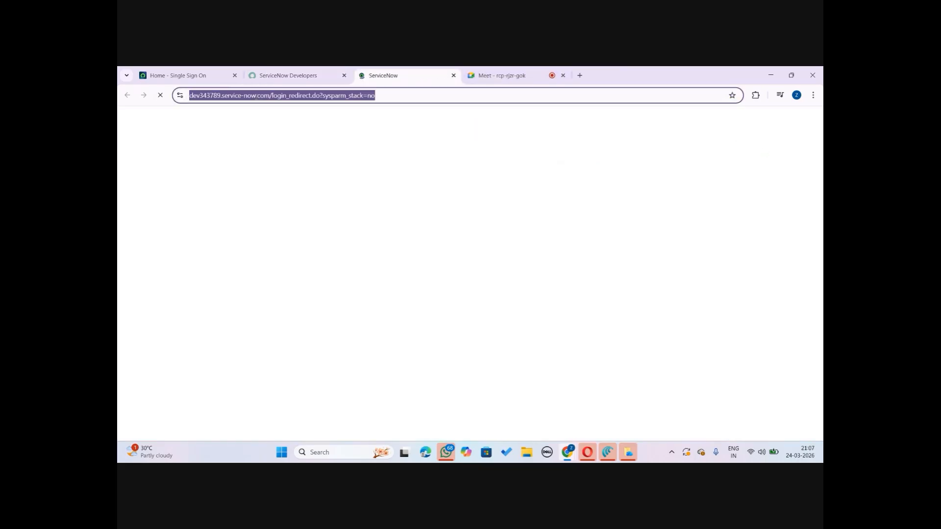
{"action": "left_click", "coordinate": [580, 75]}
{"action": "key", "text": "ctrl+v"}
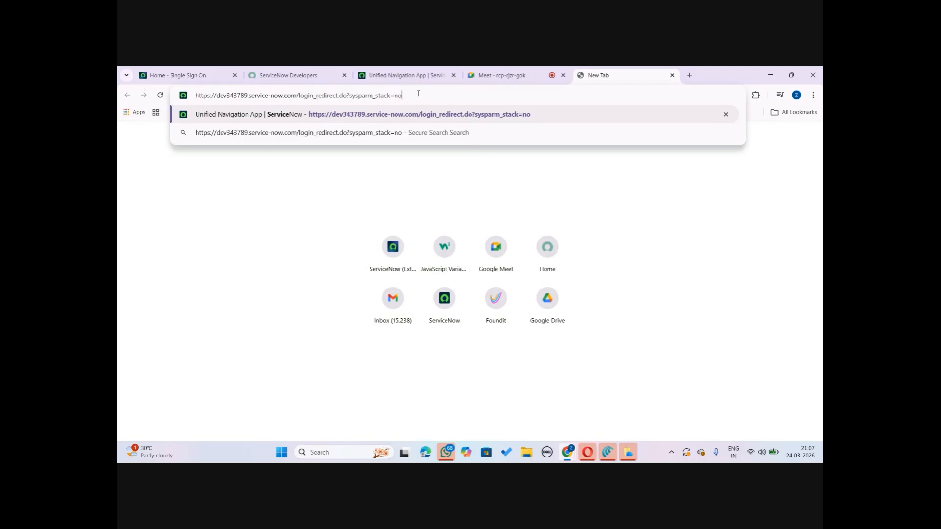
{"action": "left_click_drag", "start_coordinate": [404, 95], "coordinate": [299, 96]}
{"action": "type", "text": "sp"}
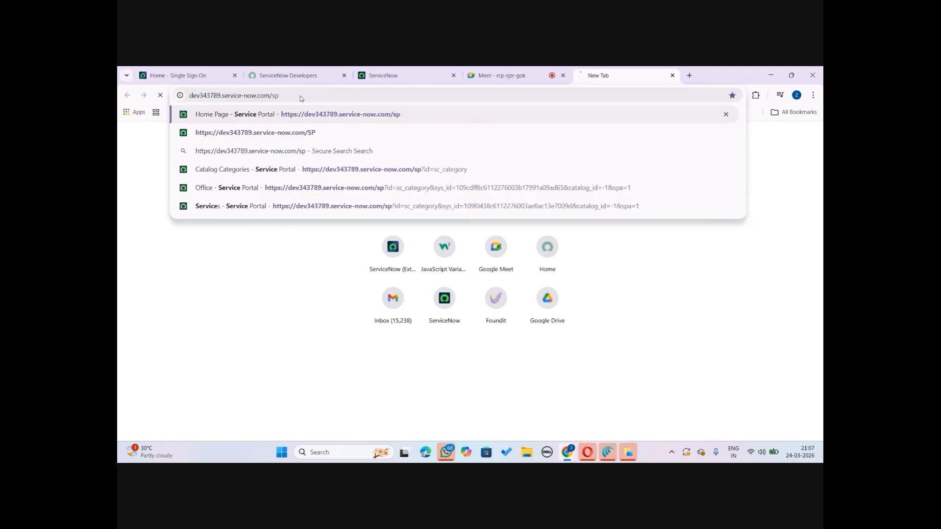
{"action": "key", "text": "Return"}
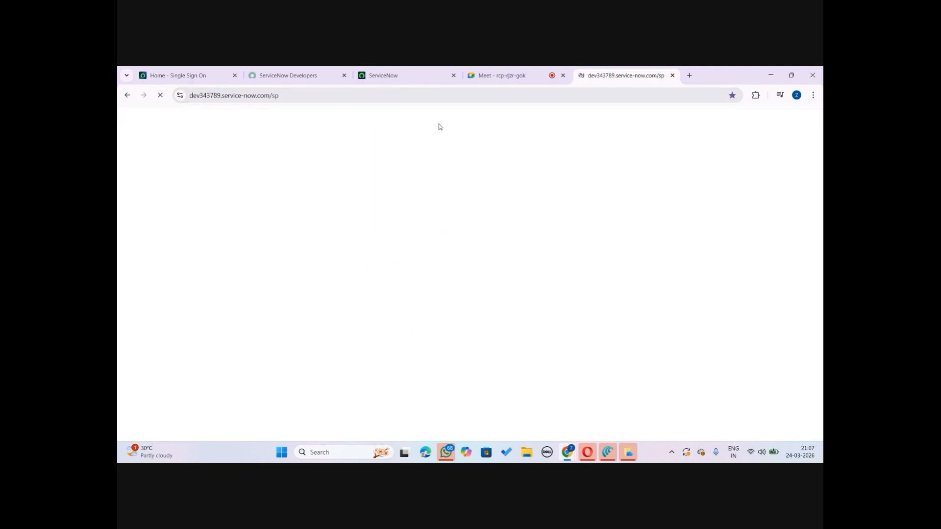
Return to the instance tab and open Maintain Items from the navigator filter
{"action": "left_click_drag", "start_coordinate": [654, 75], "coordinate": [542, 74]}
{"action": "left_click", "coordinate": [392, 75]}
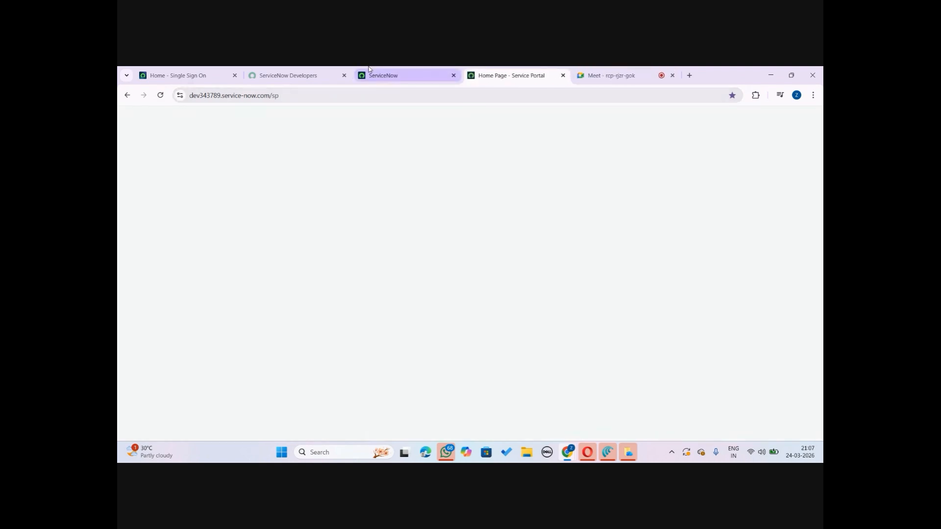
{"action": "left_click", "coordinate": [215, 118]}
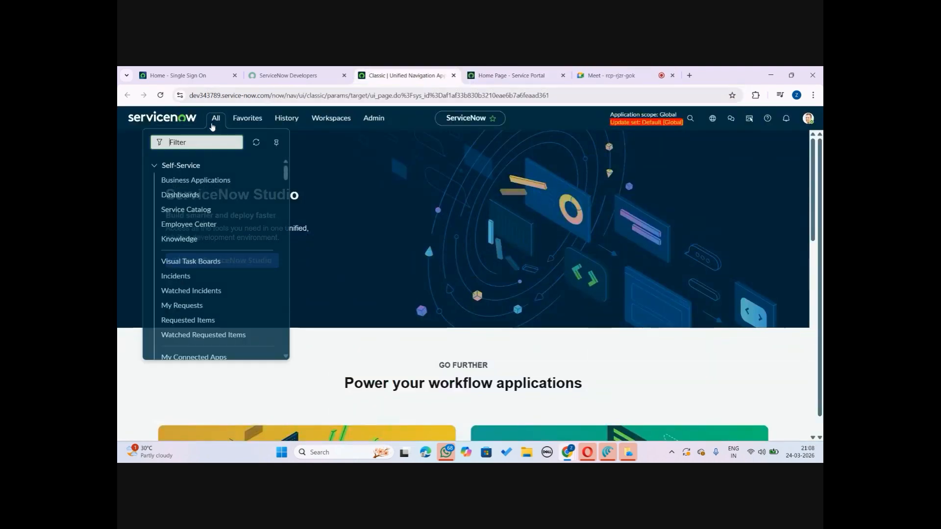
{"action": "type", "text": "maintain"}
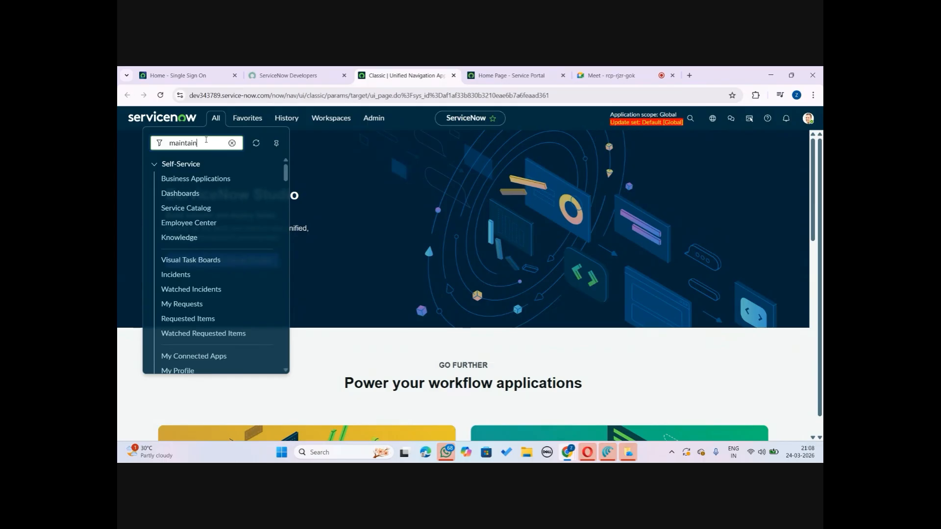
{"action": "left_click", "coordinate": [235, 180]}
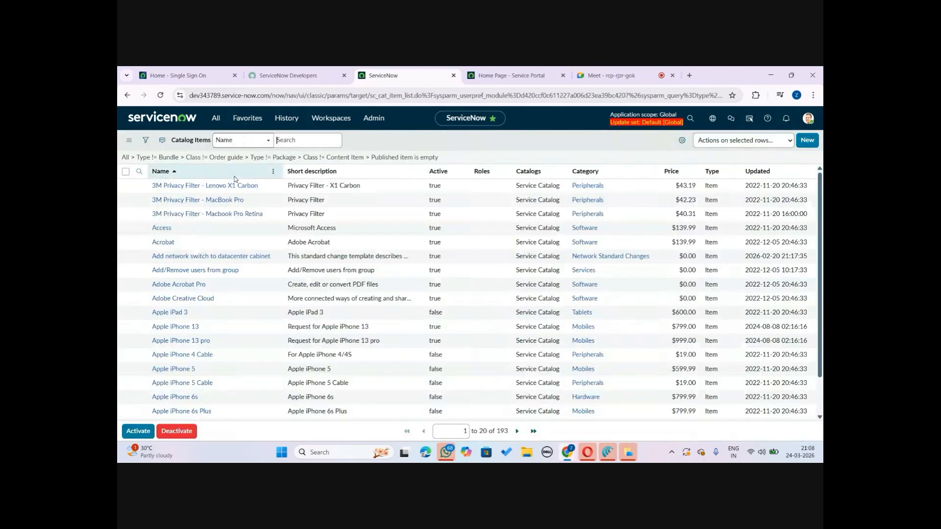
Filter the catalog items list by name Pizza and open the Pizza Order item
{"action": "left_click", "coordinate": [178, 186]}
{"action": "type", "text": "*hung"}
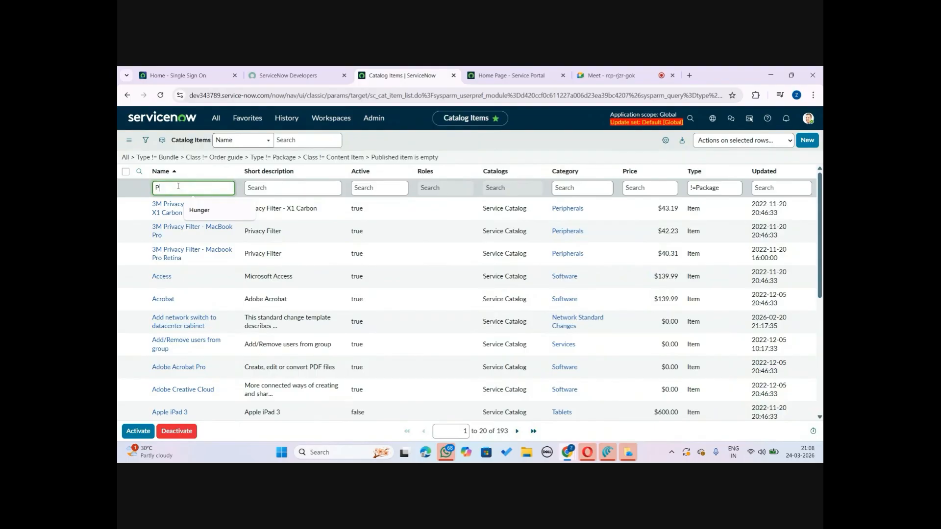
{"action": "key", "text": "Return"}
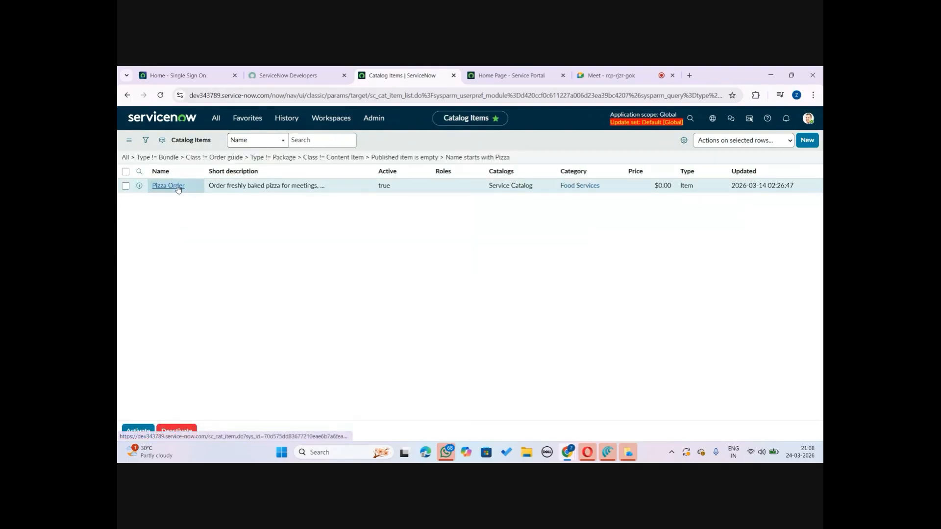
{"action": "left_click", "coordinate": [175, 214]}
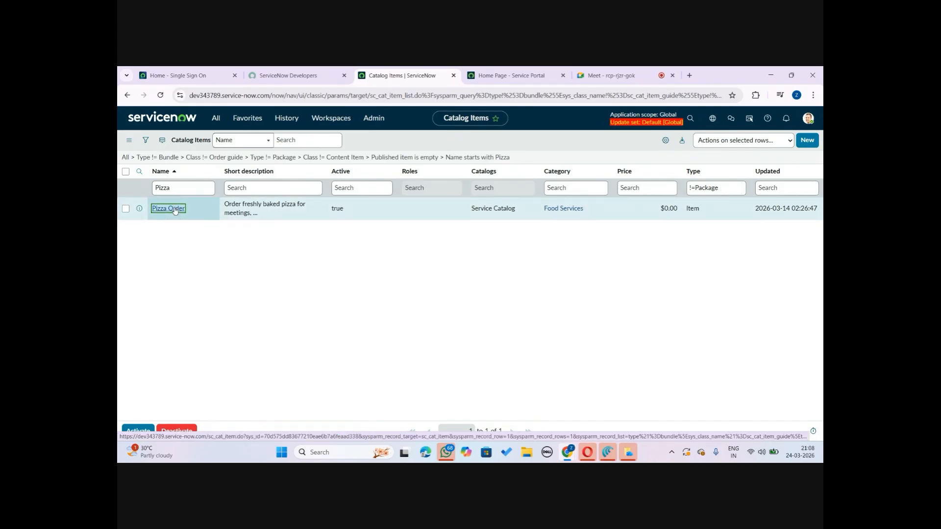
{"action": "left_click", "coordinate": [168, 209]}
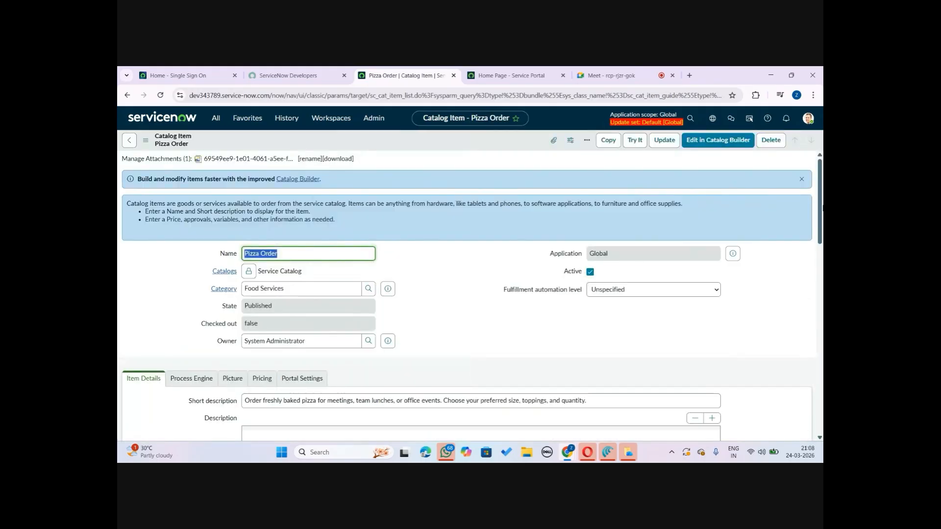
Open the member editor for the Pizza Order item's Available For related list
{"action": "left_click", "coordinate": [801, 180]}
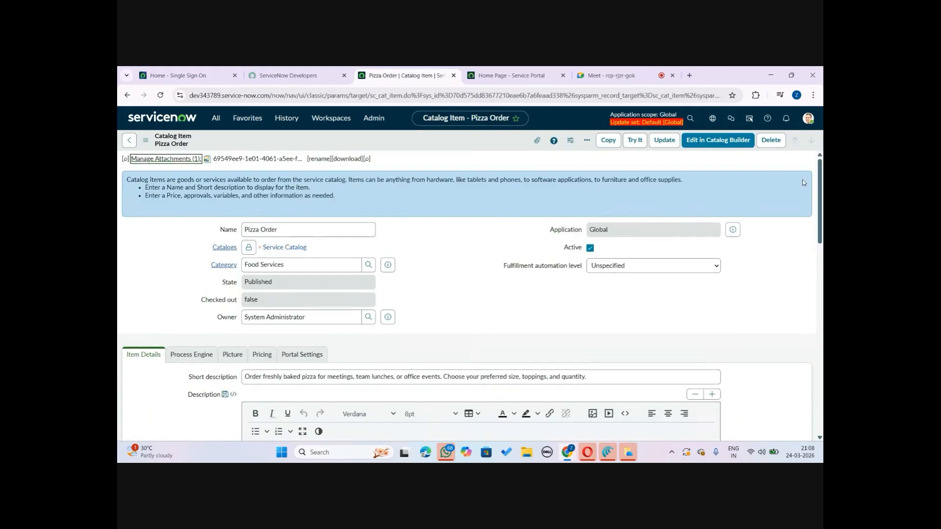
{"action": "mouse_move", "coordinate": [820, 173]}
{"action": "left_mouse_down"}
{"action": "mouse_move", "coordinate": [821, 211]}
{"action": "mouse_move", "coordinate": [823, 178]}
{"action": "left_mouse_up"}
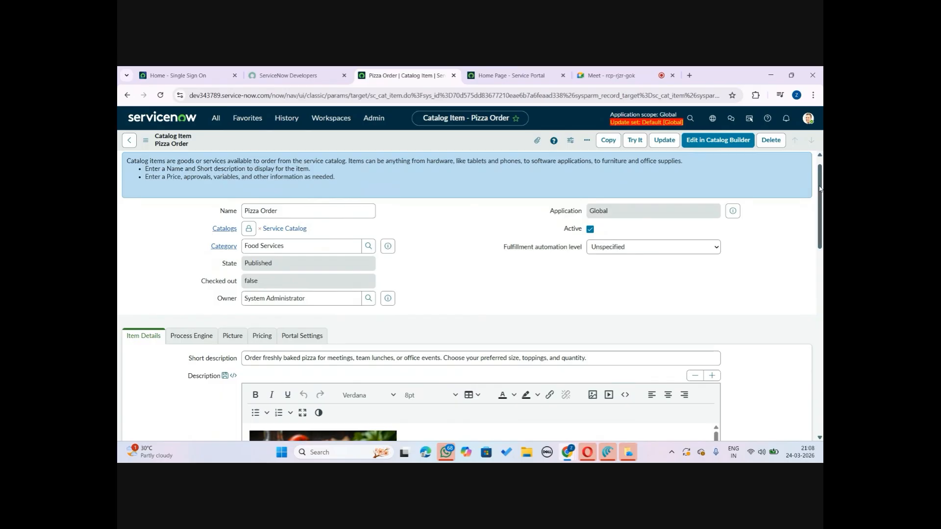
{"action": "left_click_drag", "start_coordinate": [819, 189], "coordinate": [821, 282]}
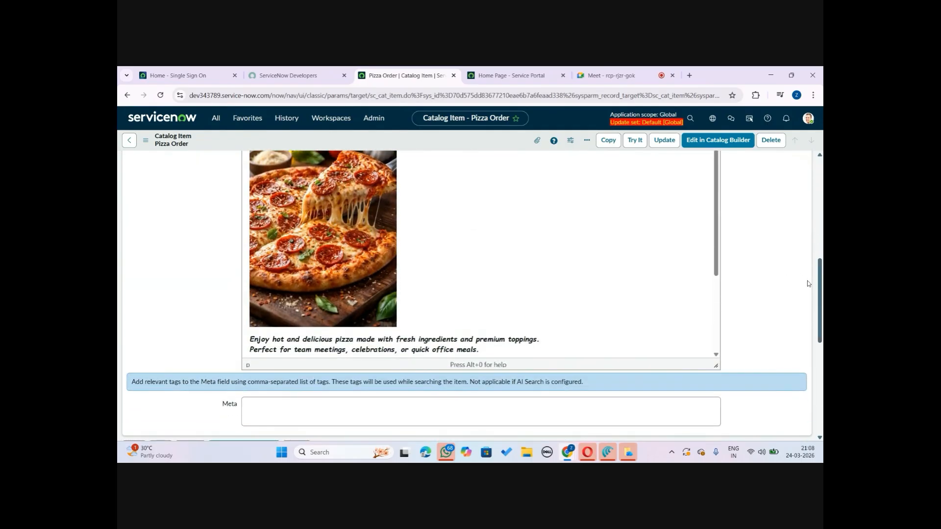
{"action": "scroll", "coordinate": [792, 425], "scroll_direction": "down", "scroll_amount": 10}
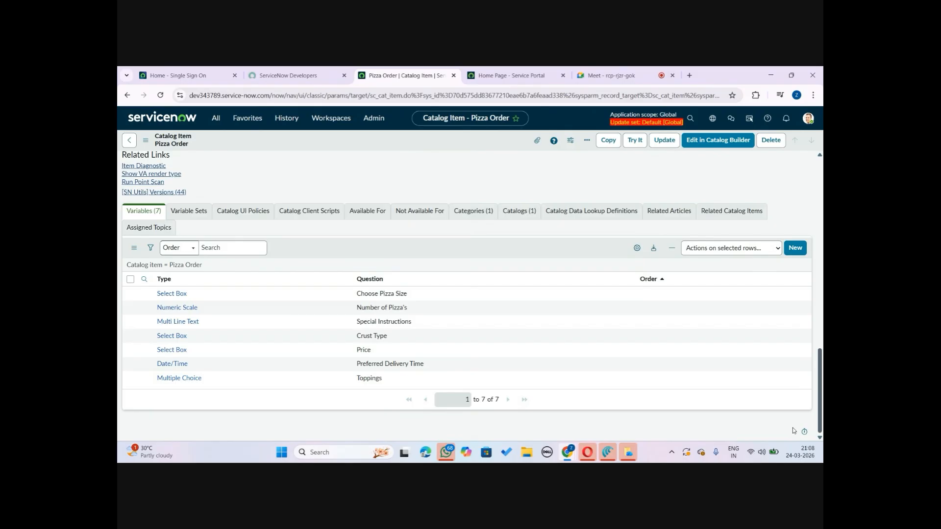
{"action": "left_click", "coordinate": [381, 212]}
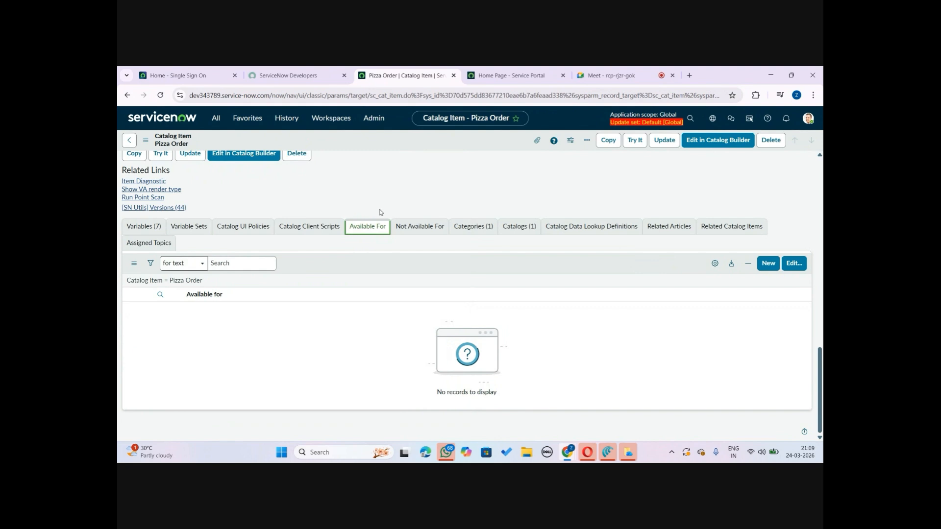
{"action": "left_click", "coordinate": [794, 265]}
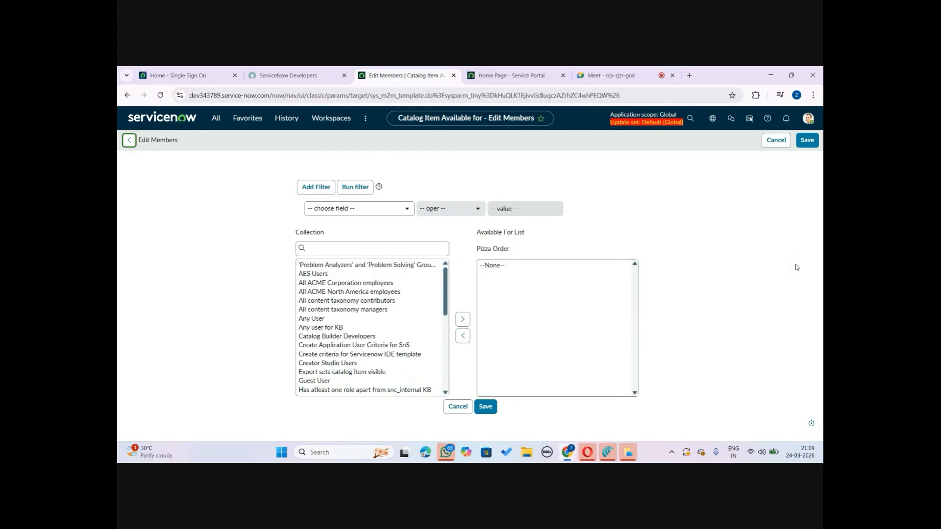
Add Users with 'Admin' Role and Users with 'itil' role to the item's Available For list
{"action": "left_click", "coordinate": [378, 250]}
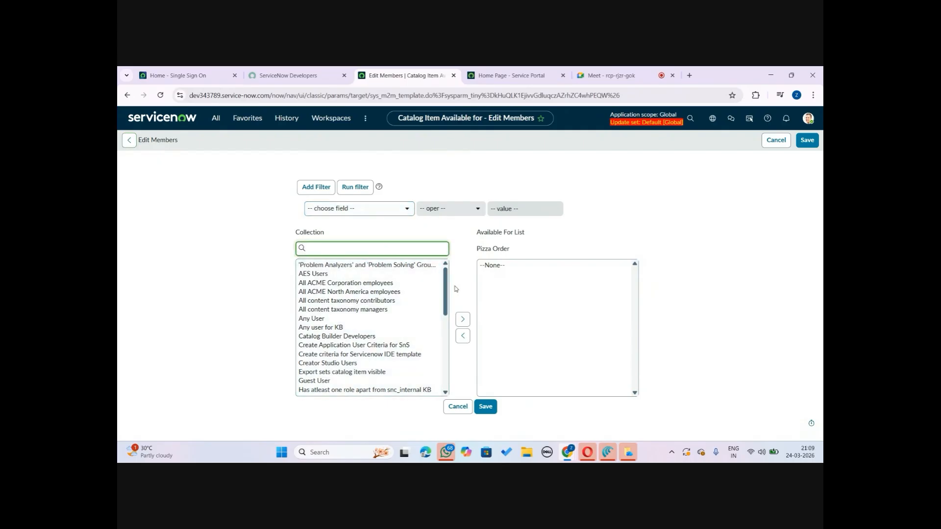
{"action": "left_click_drag", "start_coordinate": [446, 289], "coordinate": [444, 265]}
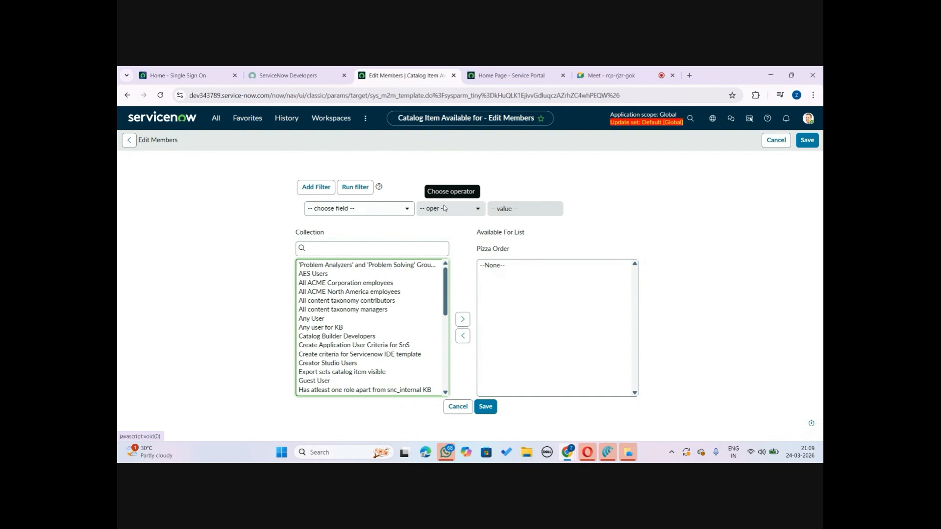
{"action": "left_click_drag", "start_coordinate": [444, 293], "coordinate": [448, 369]}
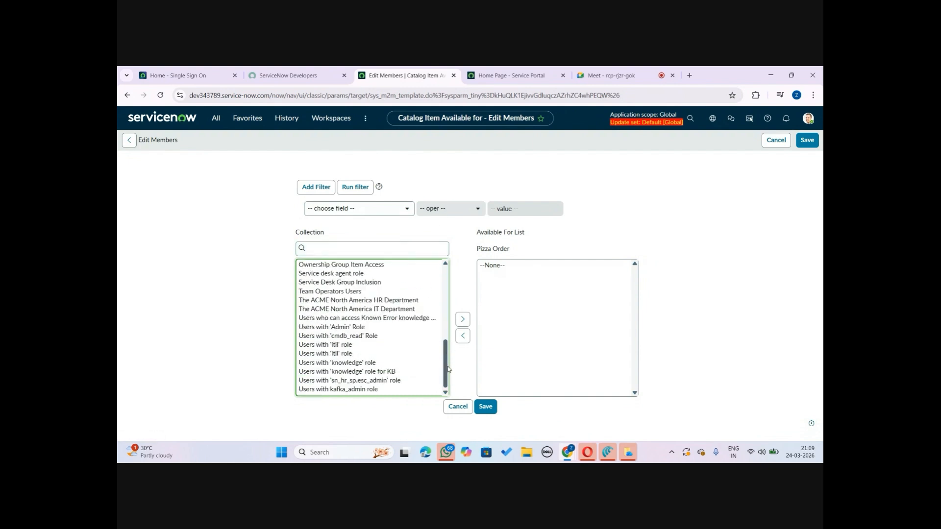
{"action": "left_click", "coordinate": [347, 354]}
{"action": "left_click", "coordinate": [345, 330]}
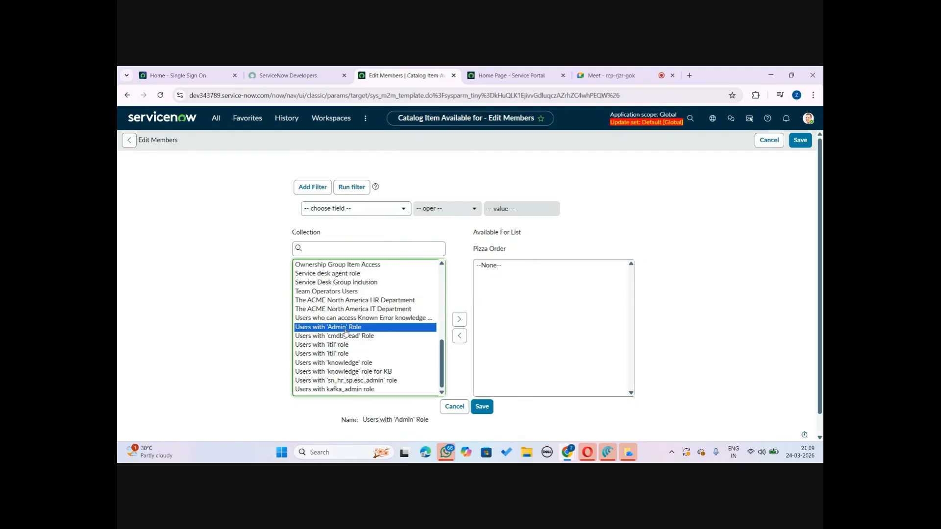
{"action": "left_click", "coordinate": [458, 319]}
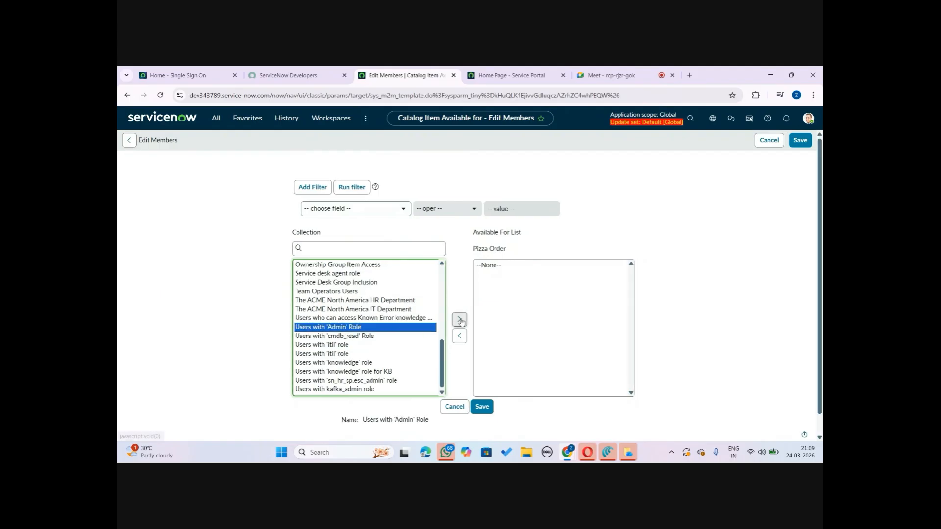
{"action": "left_click", "coordinate": [341, 346]}
{"action": "left_click", "coordinate": [459, 319]}
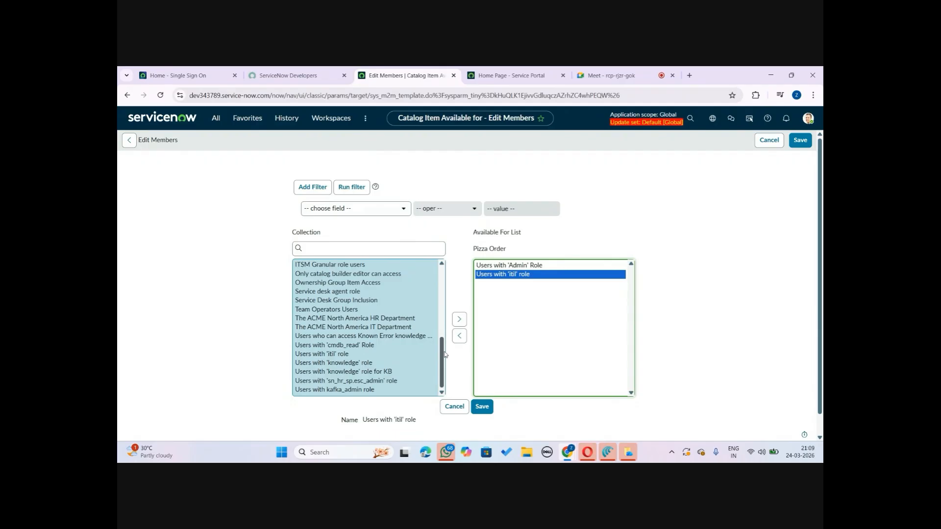
Duplicate the member editor tab and save the Available For list in the original tab
{"action": "left_click", "coordinate": [289, 76]}
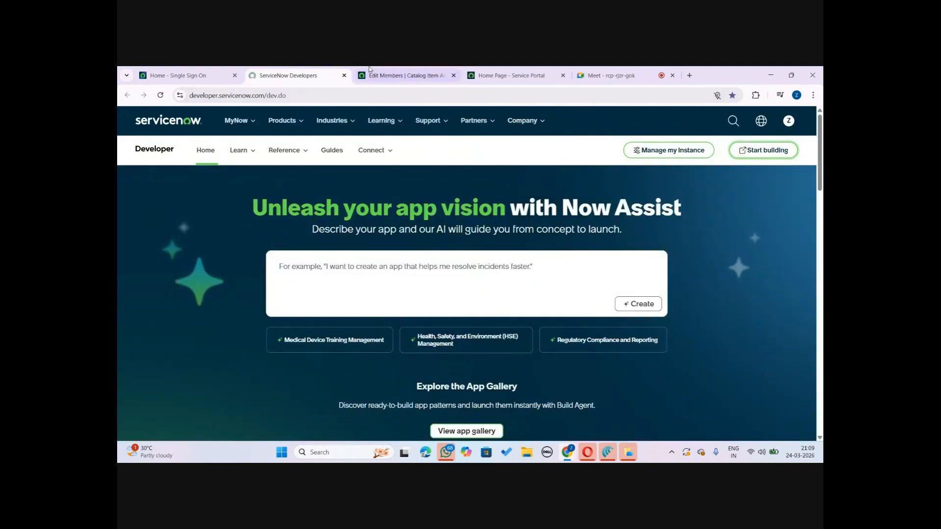
{"action": "left_click", "coordinate": [407, 75]}
{"action": "left_click", "coordinate": [482, 405]}
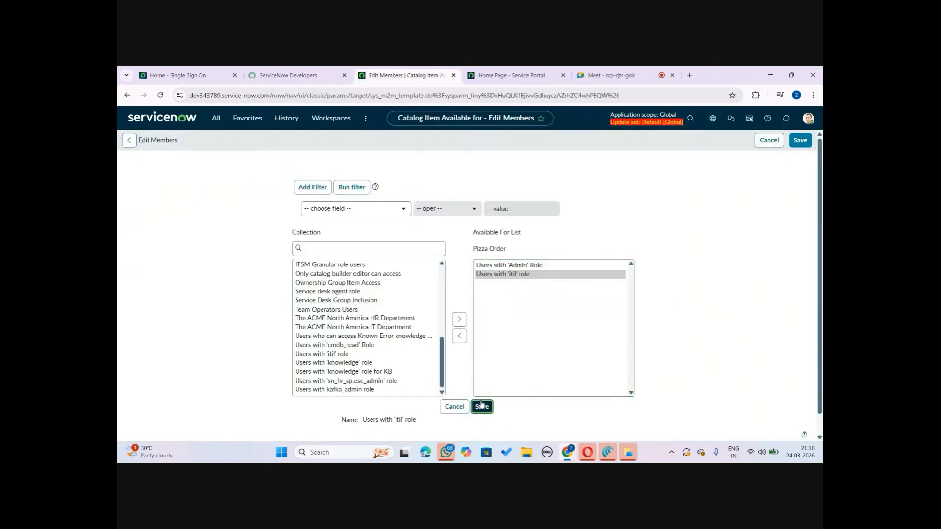
{"action": "right_click", "coordinate": [426, 70]}
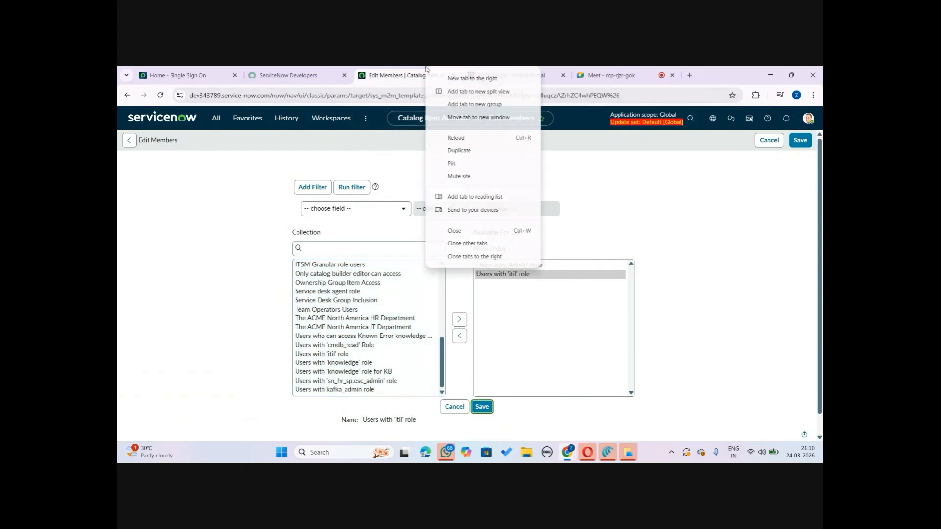
{"action": "left_click", "coordinate": [458, 157]}
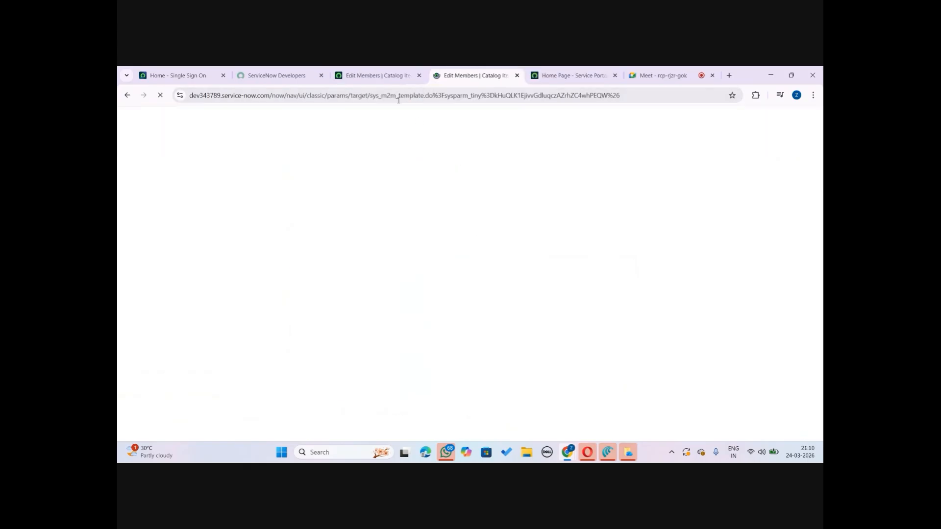
{"action": "left_click", "coordinate": [441, 70]}
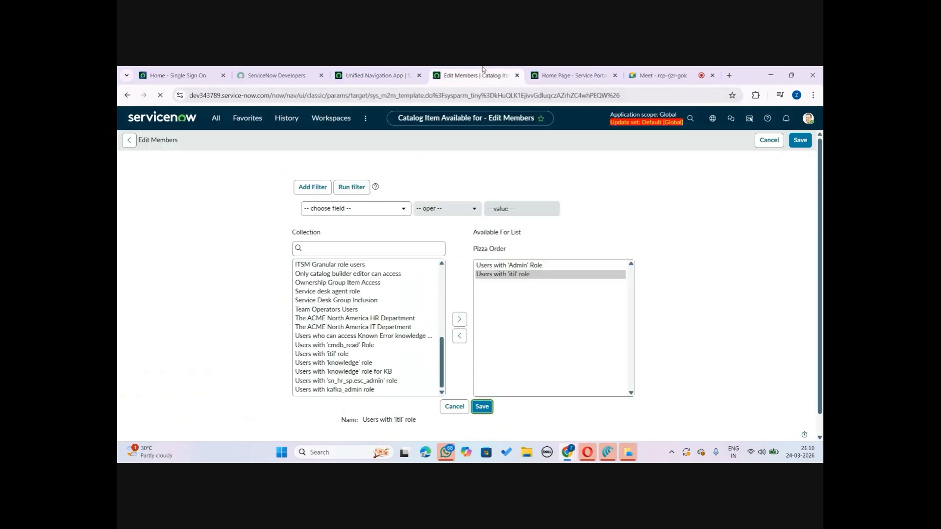
{"action": "left_click", "coordinate": [484, 410]}
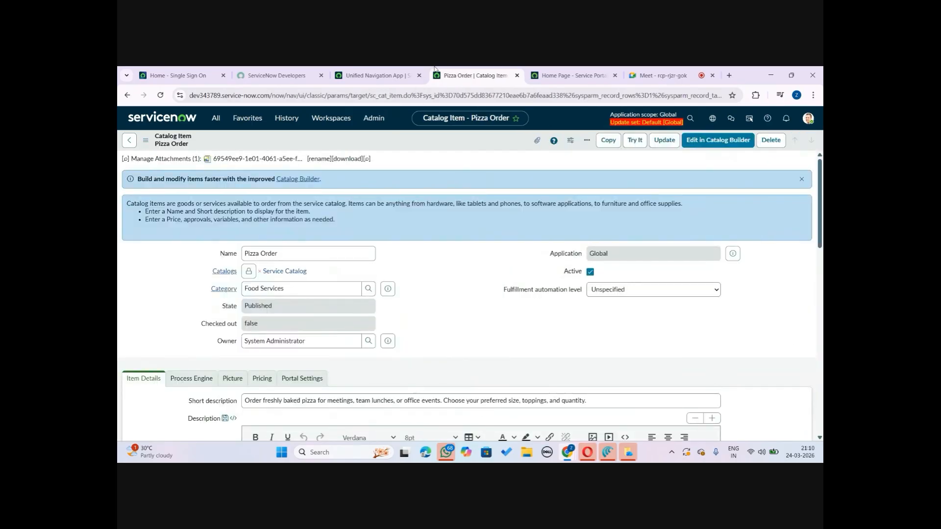
{"action": "left_click", "coordinate": [382, 73]}
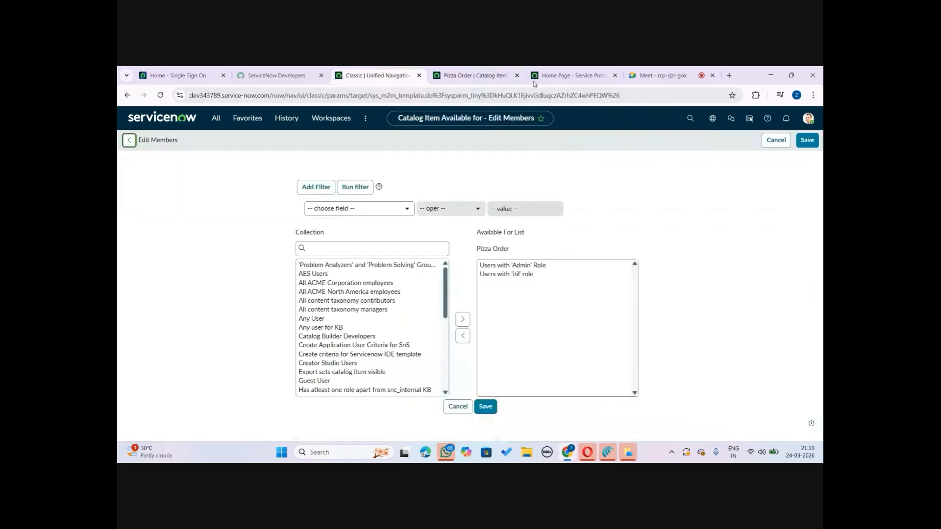
{"action": "left_click", "coordinate": [807, 120]}
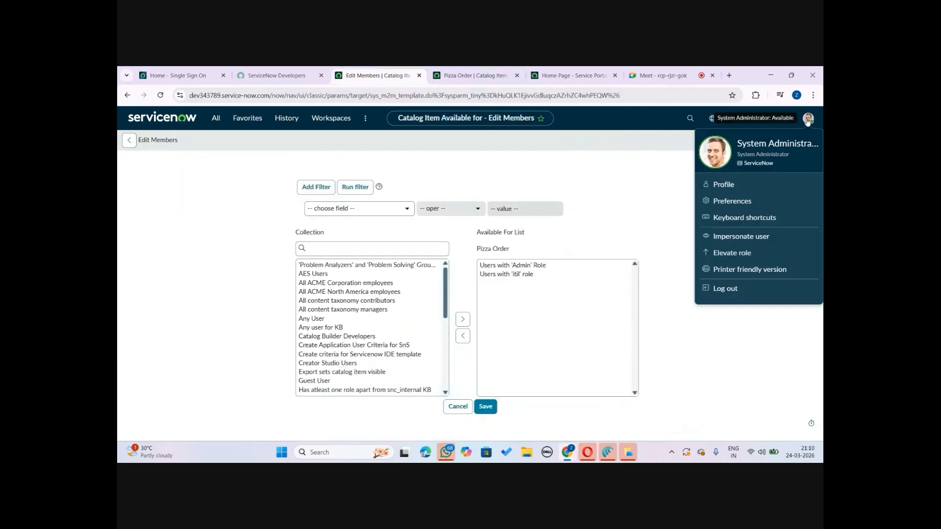
{"action": "left_click", "coordinate": [752, 242]}
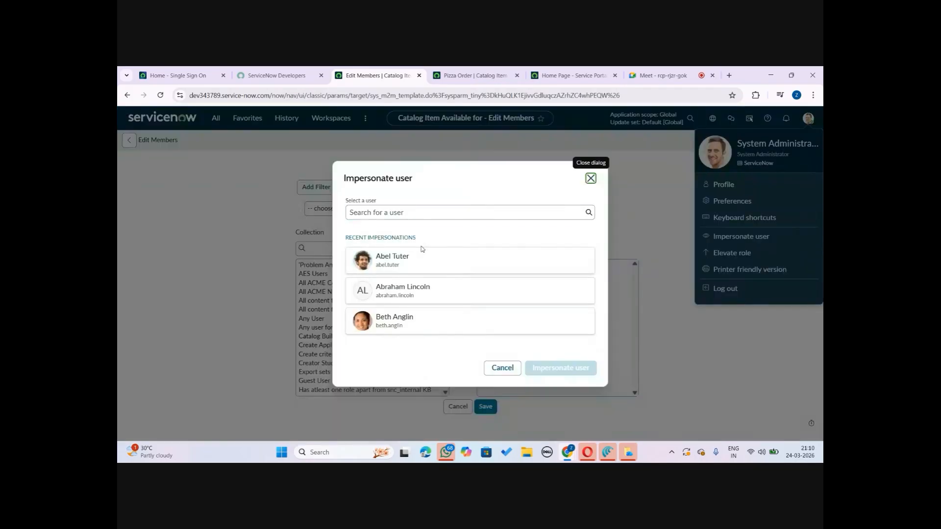
{"action": "left_click", "coordinate": [401, 260]}
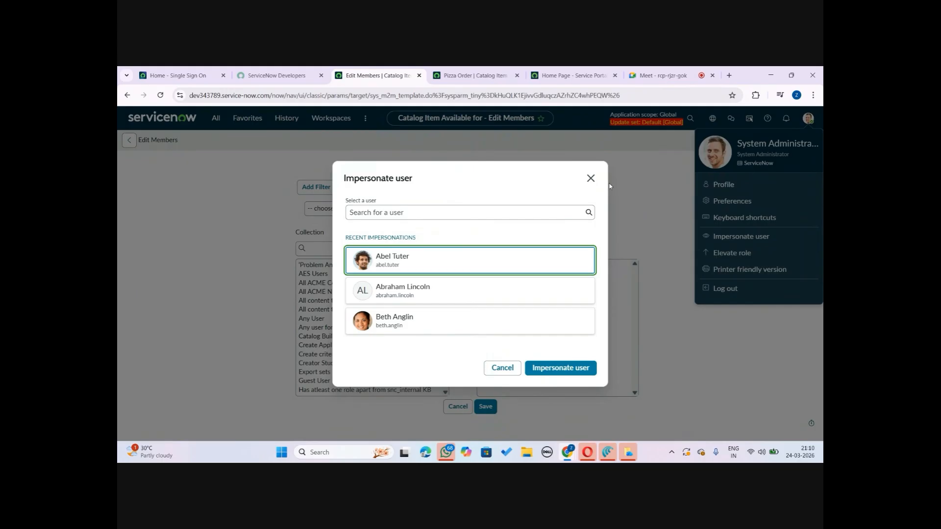
{"action": "left_click", "coordinate": [591, 178]}
Open the Users list by filtering the navigator for users
{"action": "left_click", "coordinate": [219, 123]}
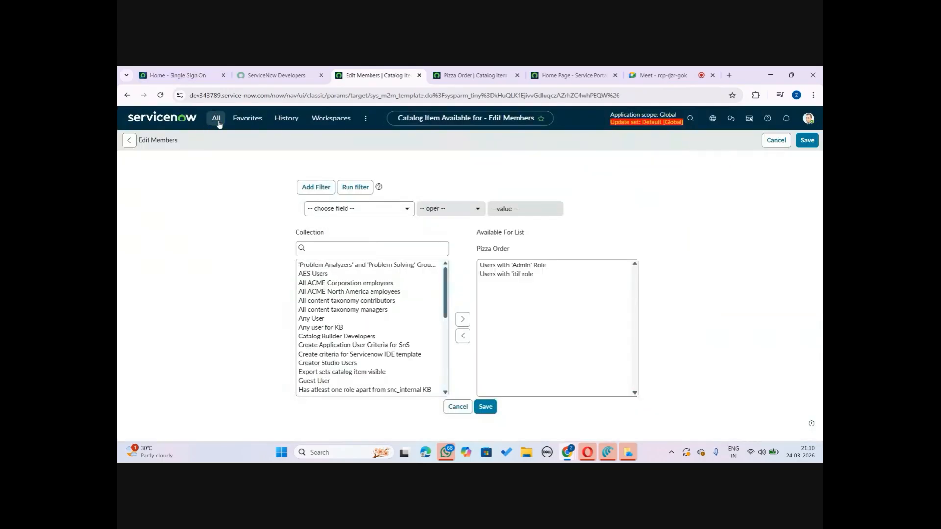
{"action": "left_click", "coordinate": [219, 124]}
{"action": "type", "text": "users"}
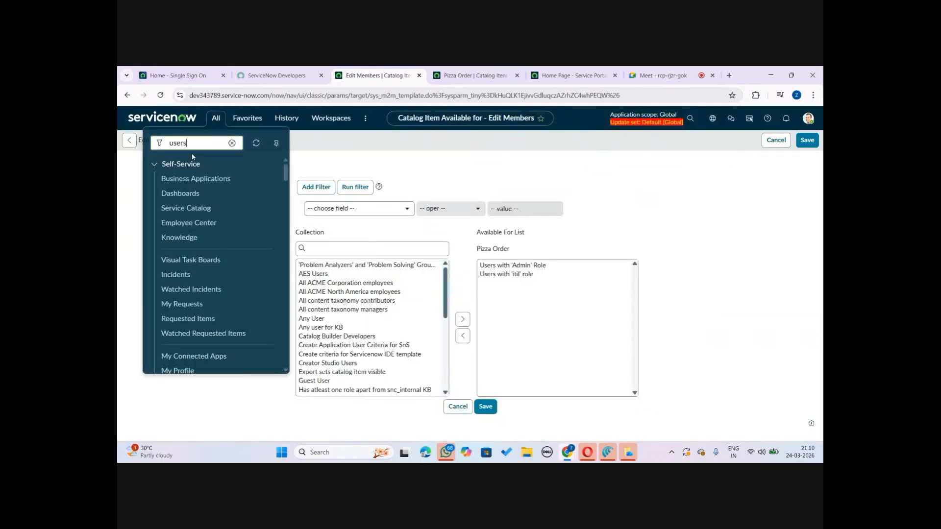
{"action": "left_click", "coordinate": [236, 185]}
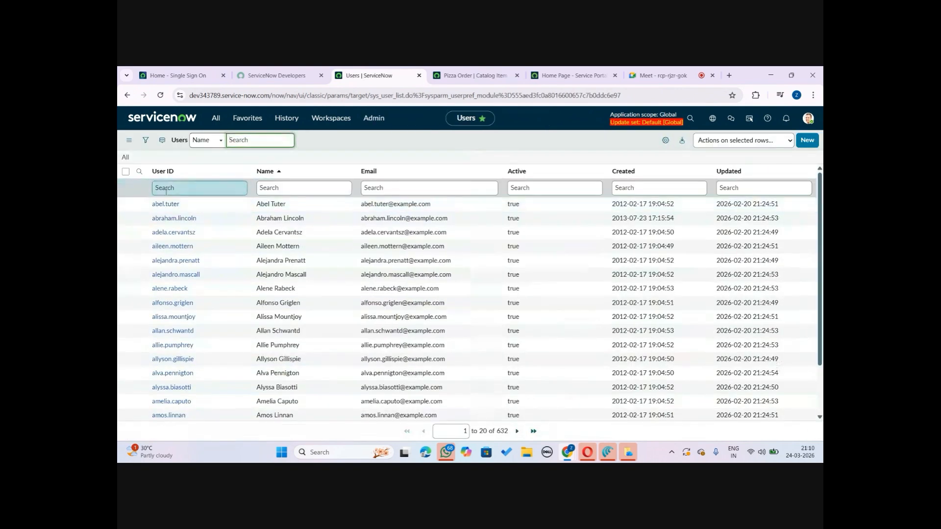
Open the first listed user's record and start editing its Roles related list
{"action": "right_click", "coordinate": [170, 208]}
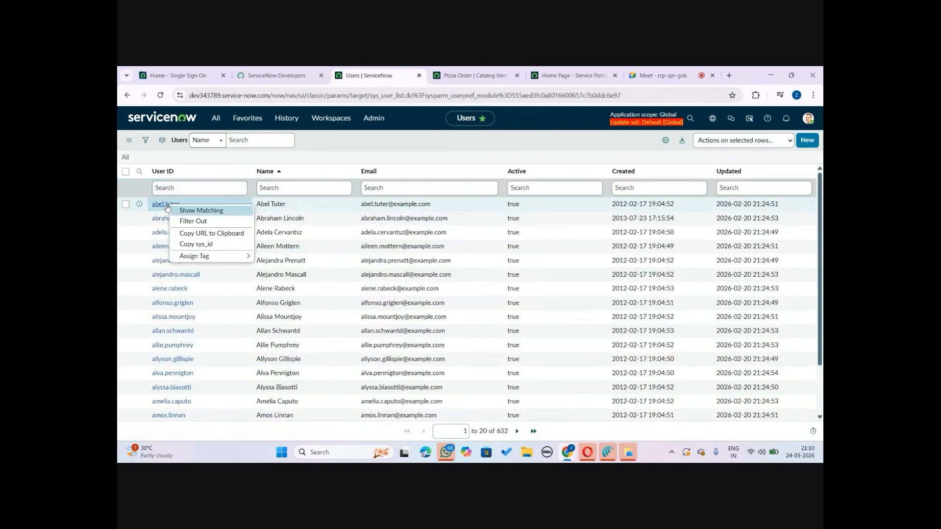
{"action": "key", "text": "Escape"}
{"action": "left_click", "coordinate": [167, 206]}
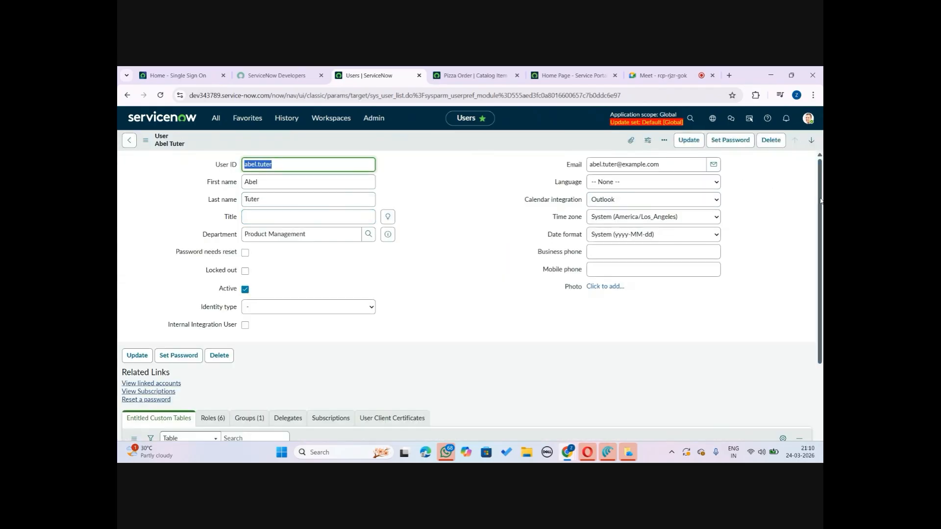
{"action": "scroll", "coordinate": [223, 229], "scroll_direction": "down", "scroll_amount": 4}
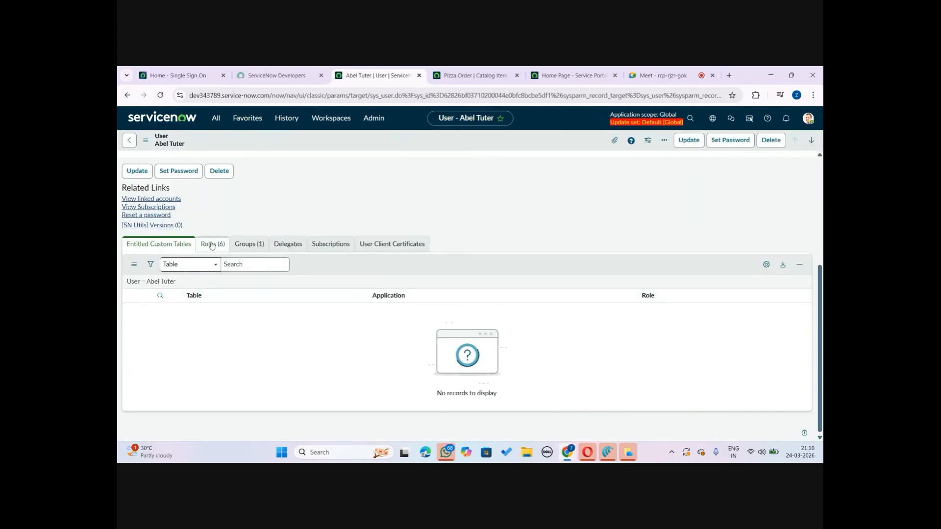
{"action": "left_click", "coordinate": [211, 245]}
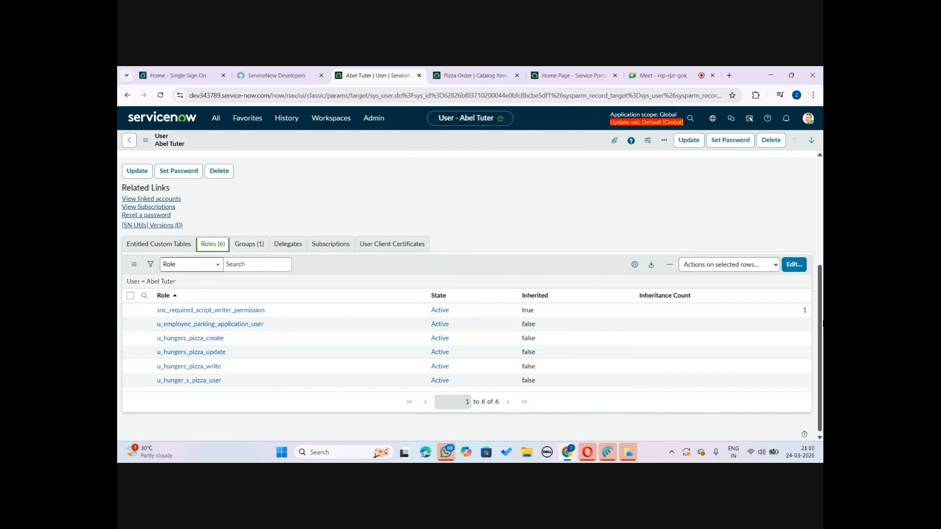
{"action": "left_click", "coordinate": [790, 264]}
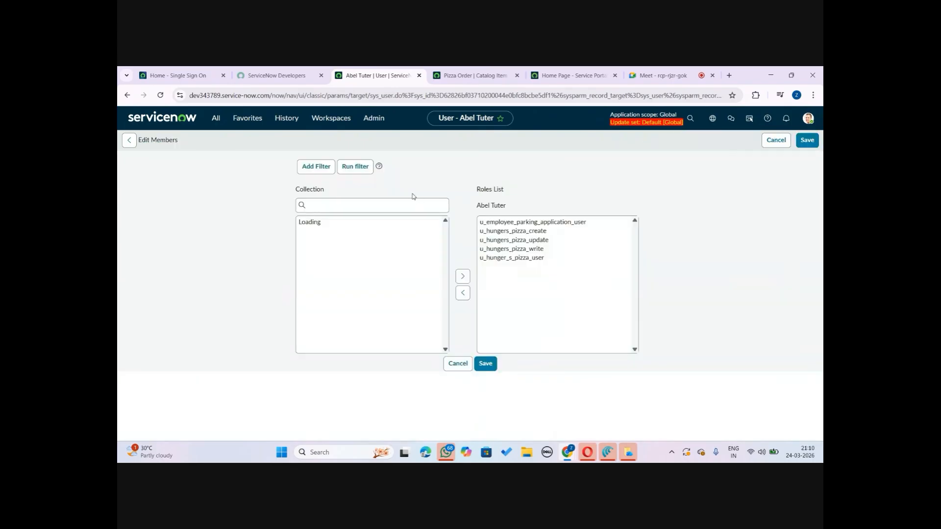
Add the itil role to the user's Roles list and save the change
{"action": "left_click", "coordinate": [345, 255]}
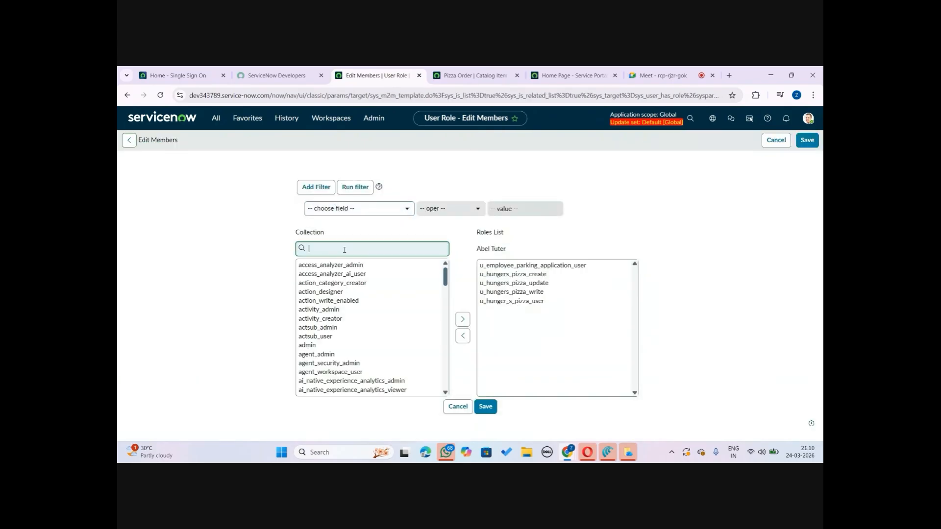
{"action": "type", "text": "itil"}
{"action": "left_click", "coordinate": [321, 274]}
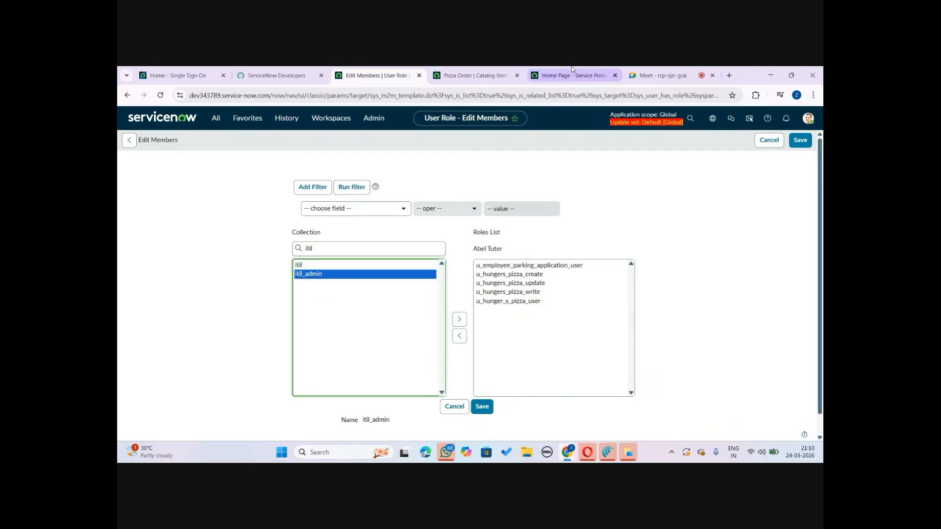
{"action": "left_click", "coordinate": [473, 75]}
{"action": "left_click", "coordinate": [357, 74]}
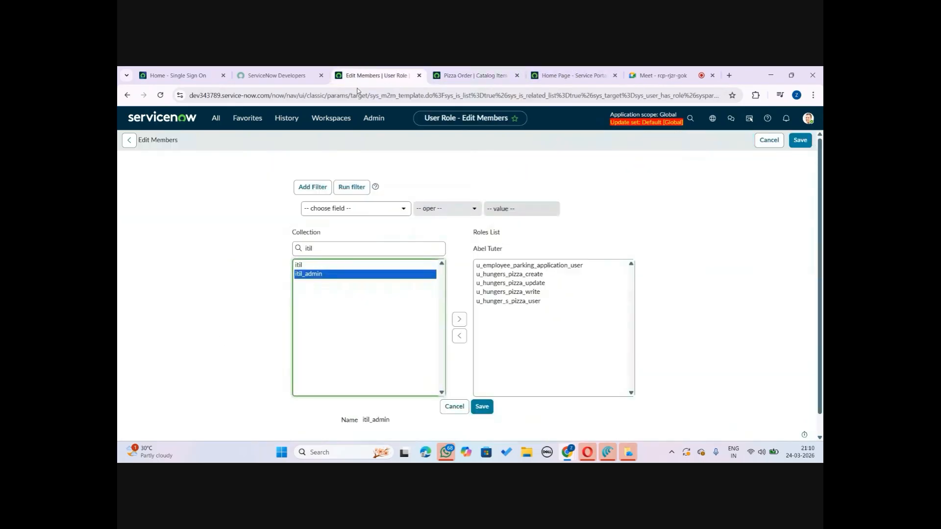
{"action": "left_click", "coordinate": [357, 257]}
{"action": "left_click", "coordinate": [321, 266]}
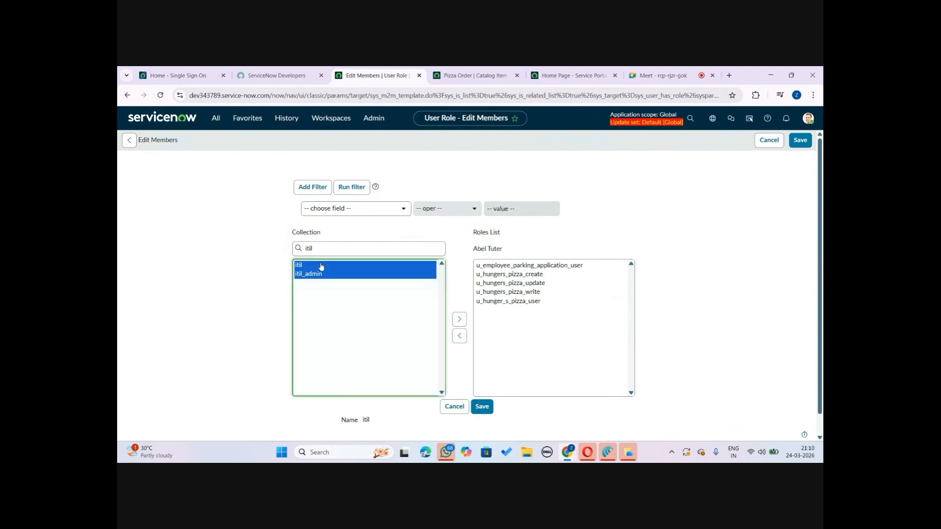
{"action": "left_click", "coordinate": [321, 274]}
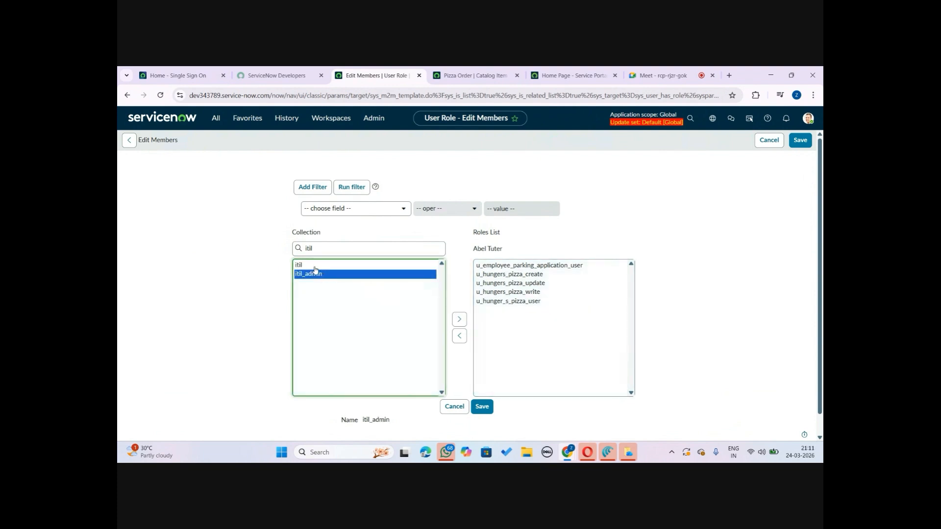
{"action": "left_click", "coordinate": [313, 265]}
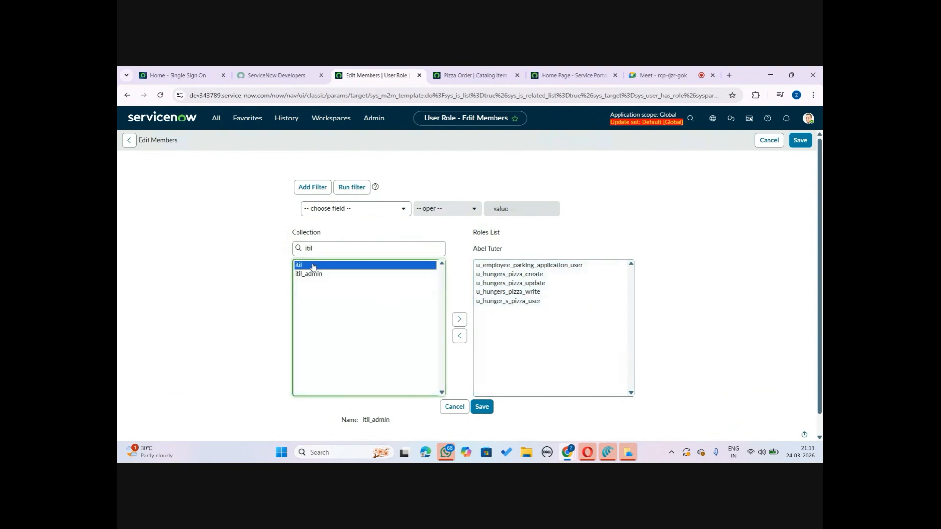
{"action": "left_click", "coordinate": [459, 319]}
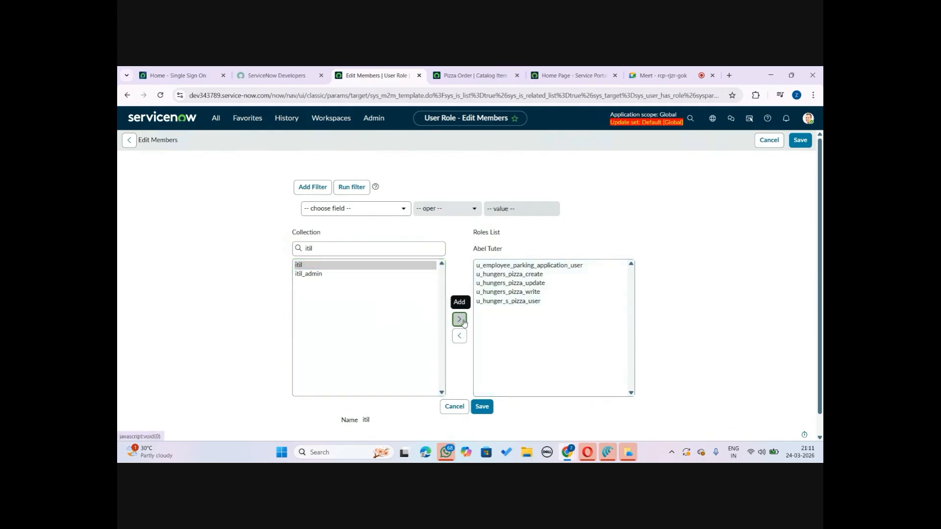
{"action": "left_click", "coordinate": [483, 409]}
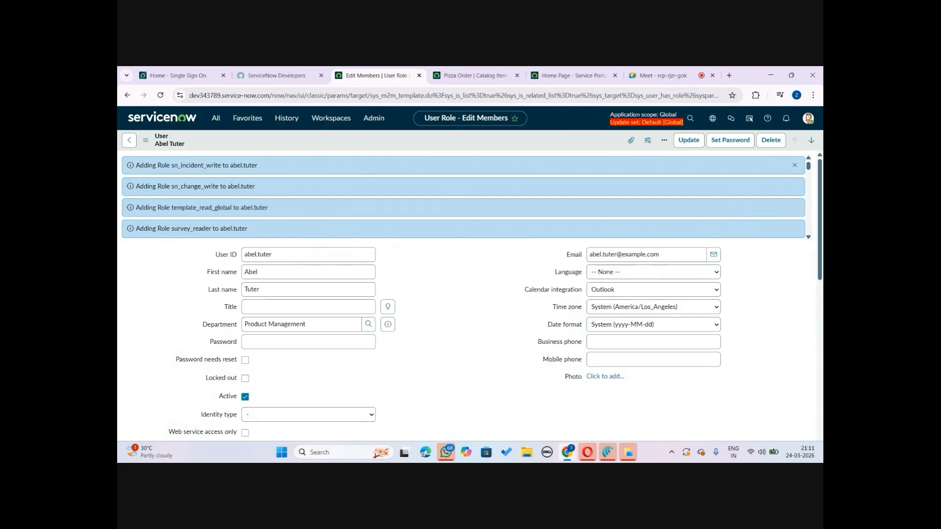
Impersonate the test user from the recent impersonations list
{"action": "left_click", "coordinate": [807, 118]}
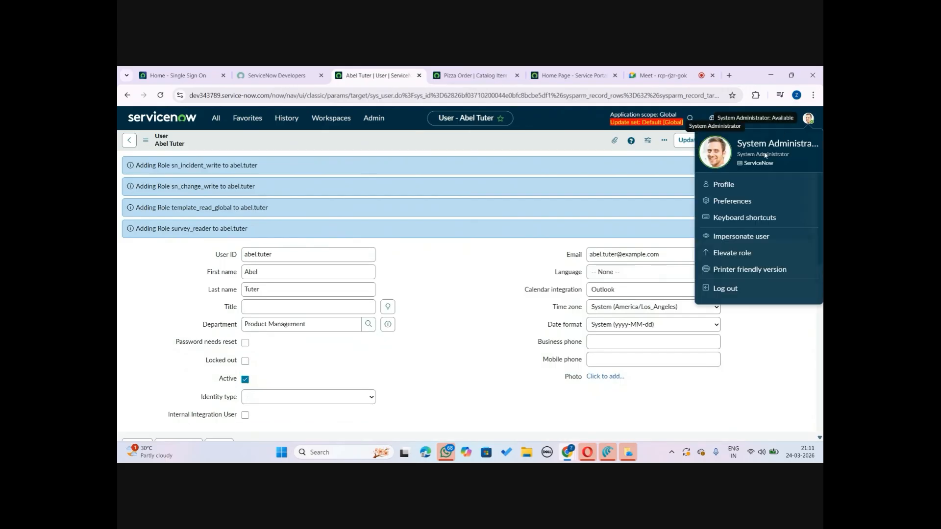
{"action": "left_click", "coordinate": [750, 238]}
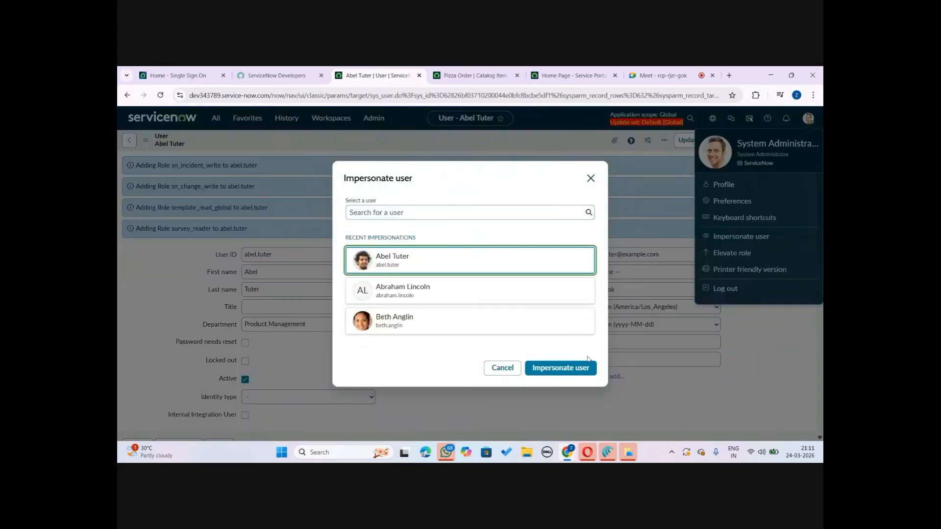
{"action": "left_click", "coordinate": [575, 369]}
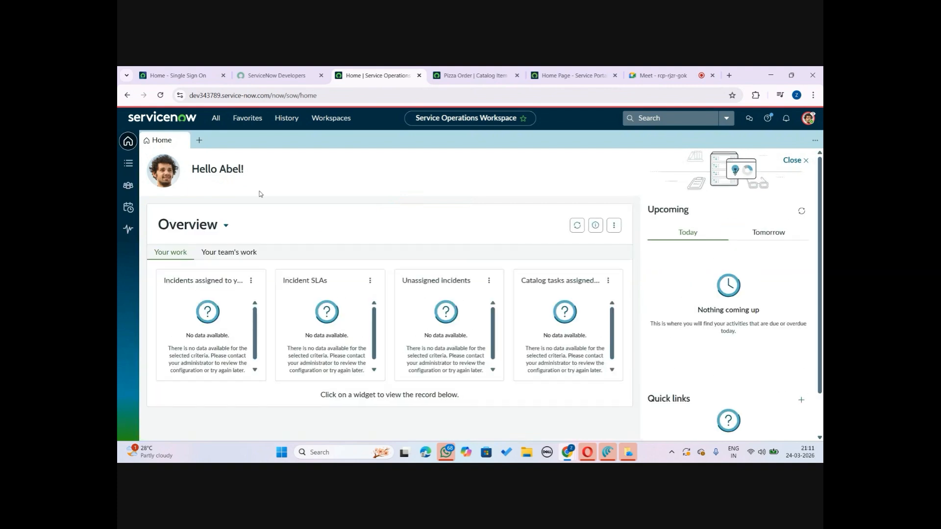
{"action": "left_click", "coordinate": [218, 119]}
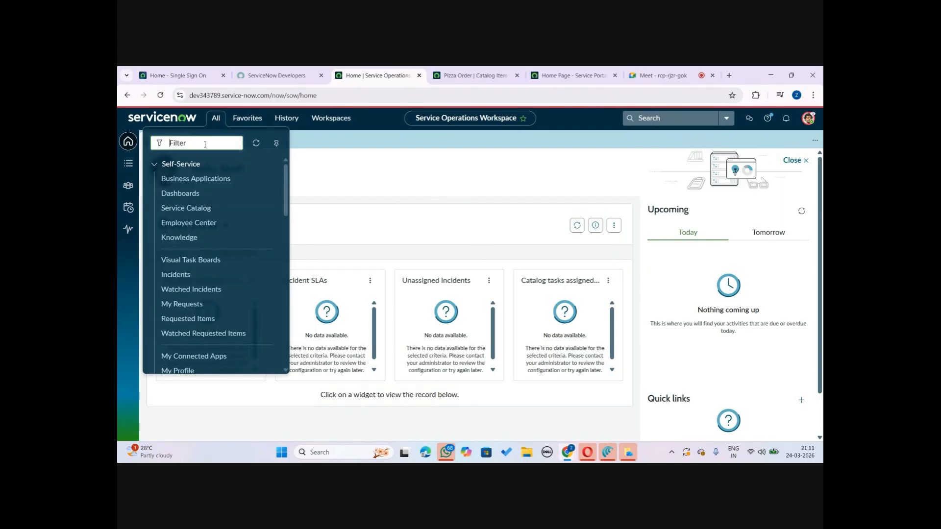
{"action": "left_click", "coordinate": [447, 72]}
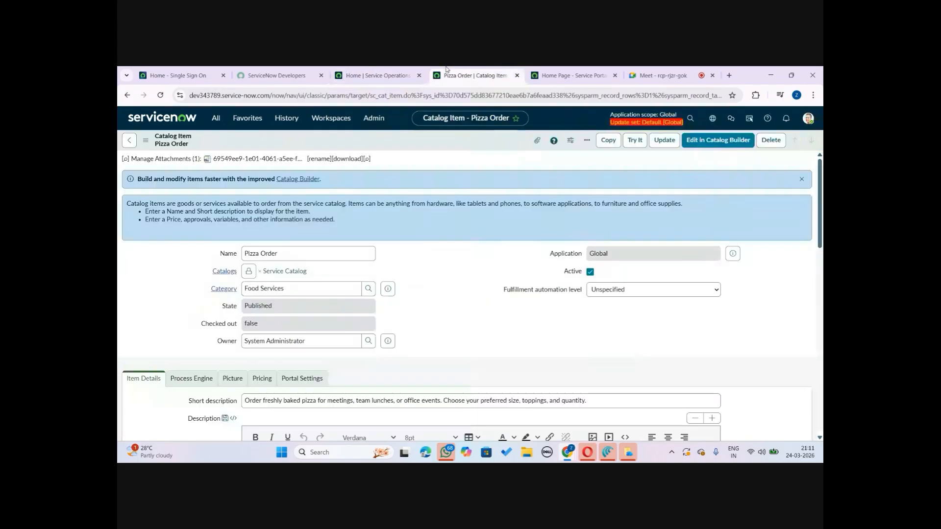
{"action": "left_click", "coordinate": [551, 73]}
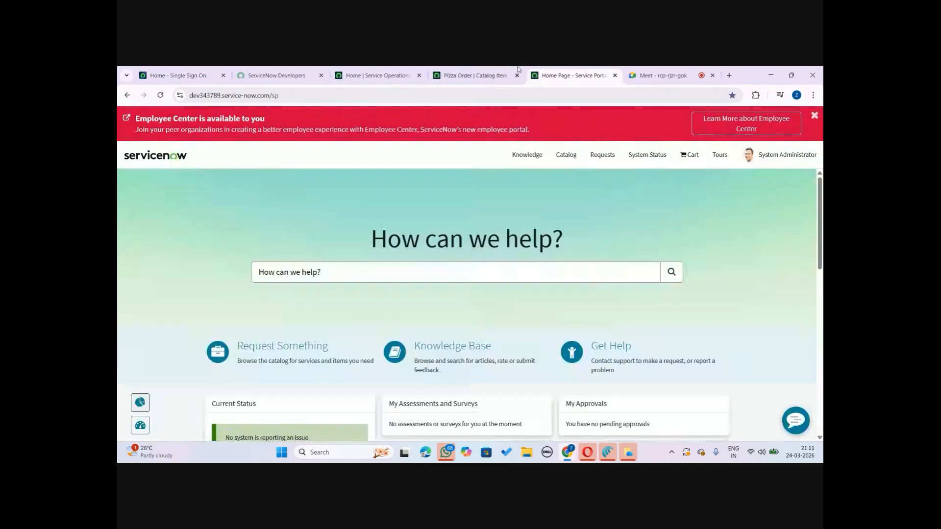
{"action": "left_click", "coordinate": [392, 70]}
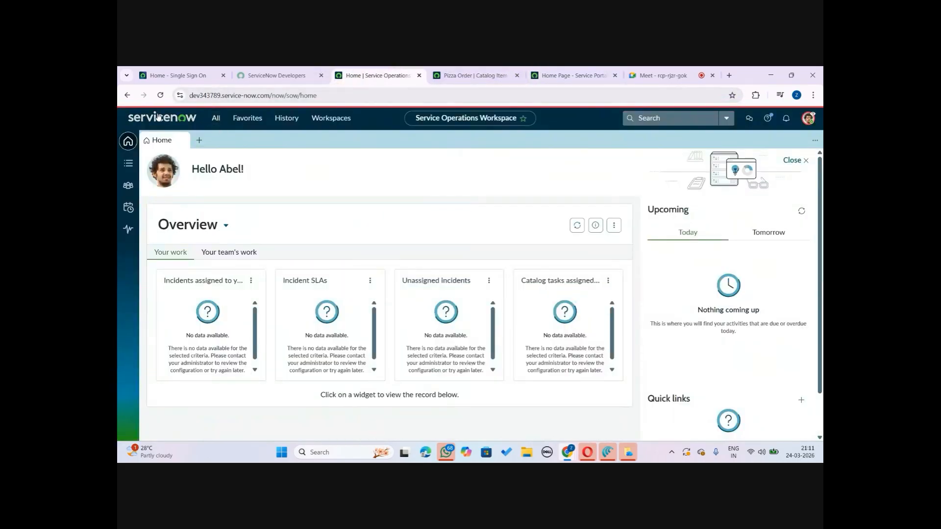
{"action": "left_click", "coordinate": [161, 96]}
{"action": "left_click", "coordinate": [304, 71]}
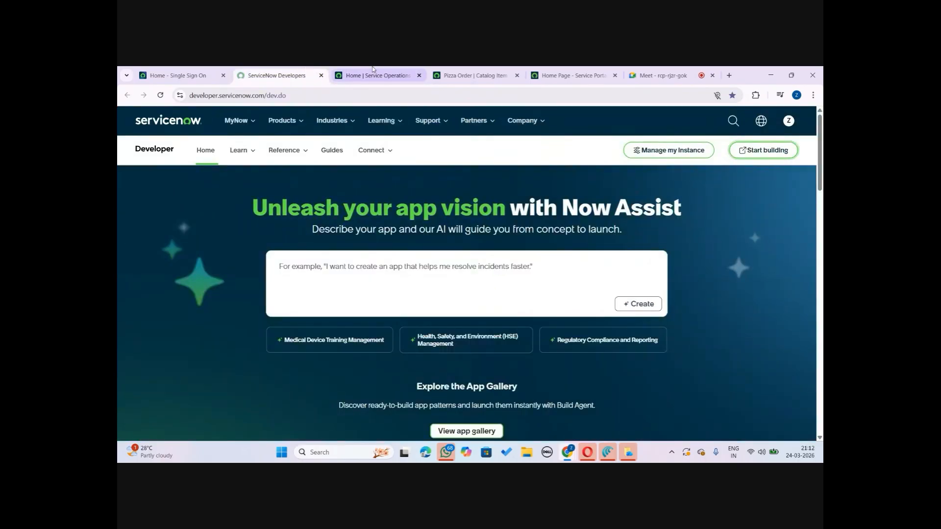
{"action": "mouse_move", "coordinate": [372, 69]}
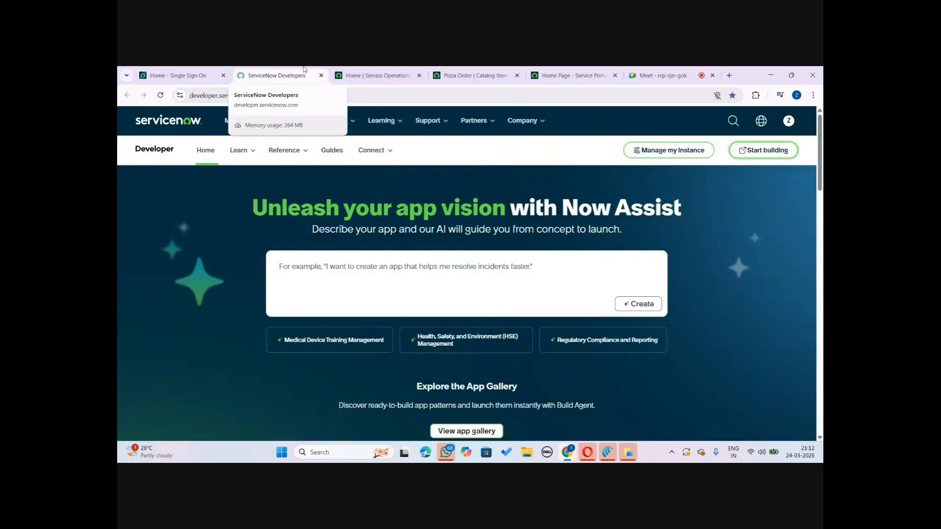
{"action": "left_click", "coordinate": [603, 70]}
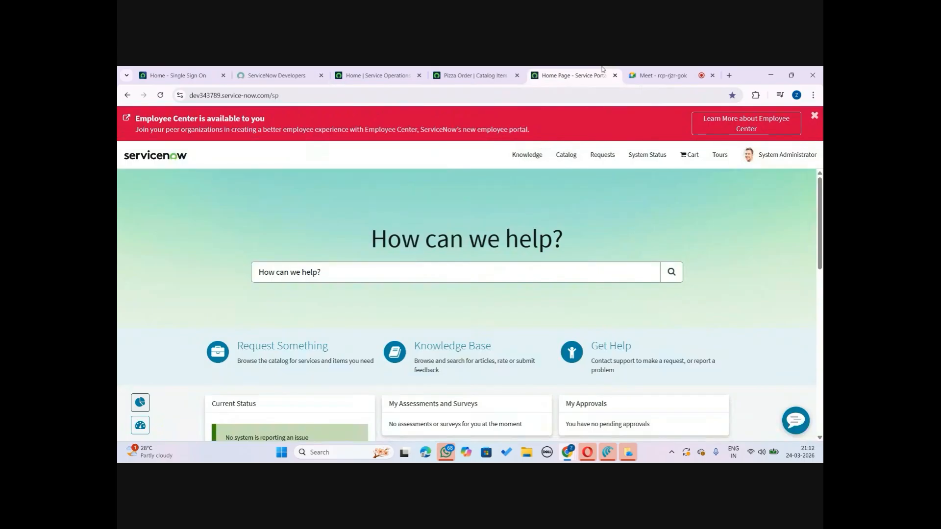
Reload the Service Portal as the impersonated user and open the Food Services catalog category
{"action": "left_click", "coordinate": [161, 93]}
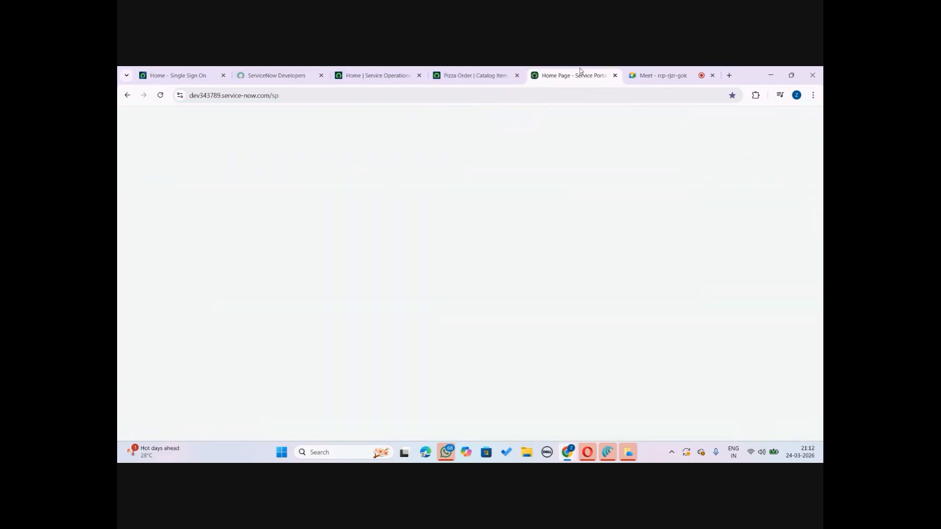
{"action": "left_click_drag", "start_coordinate": [564, 72], "coordinate": [466, 73]}
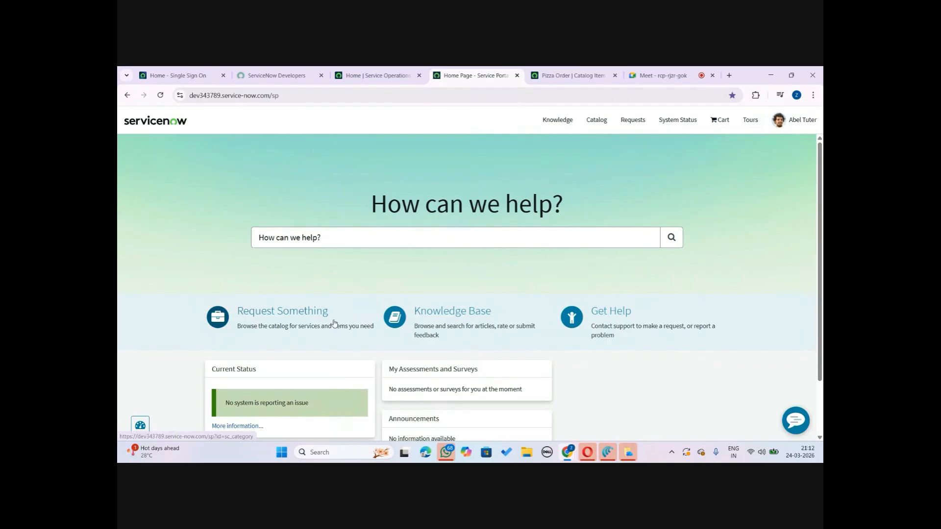
{"action": "left_click", "coordinate": [267, 308]}
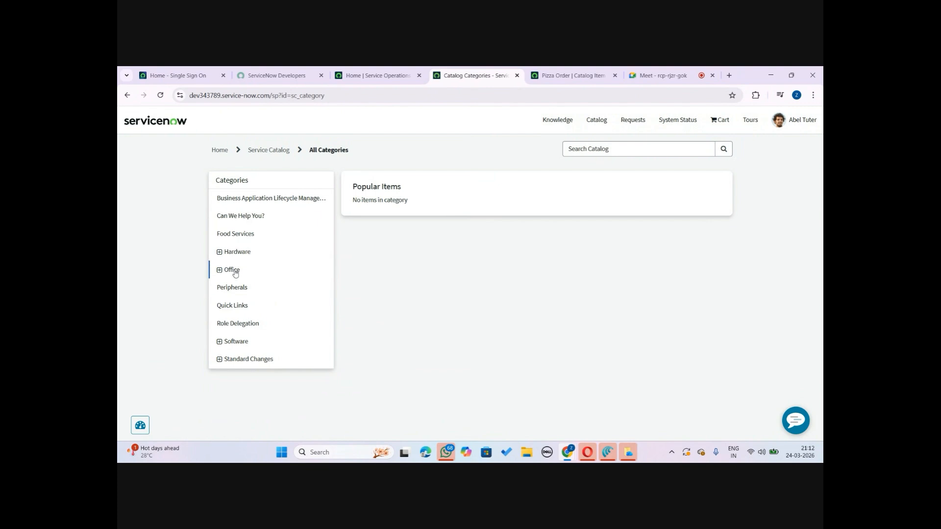
{"action": "left_click", "coordinate": [250, 235]}
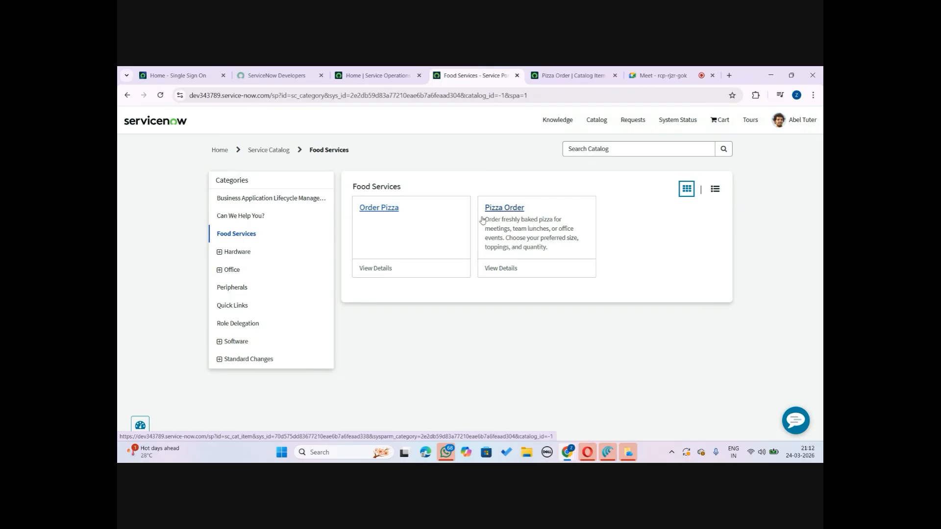
Review the Pizza Order catalog item's Available For related list
{"action": "left_click", "coordinate": [372, 74]}
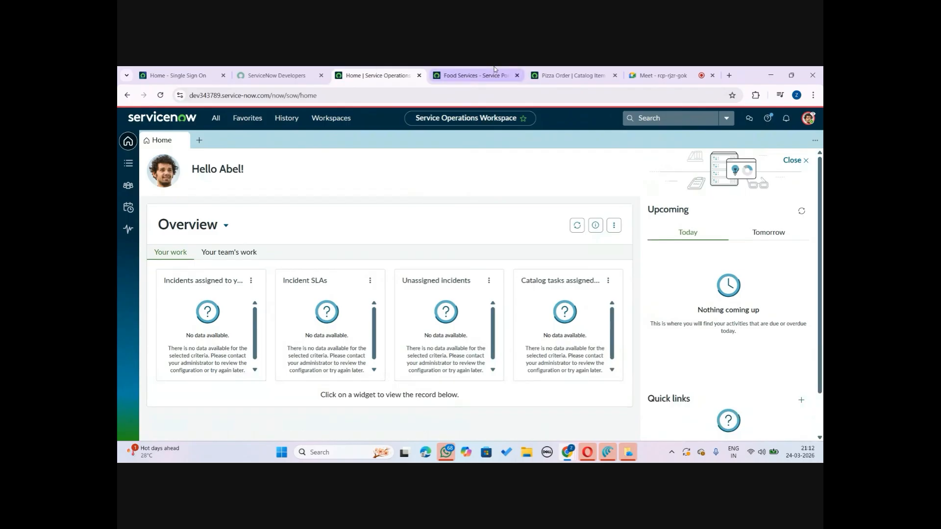
{"action": "left_click", "coordinate": [471, 75]}
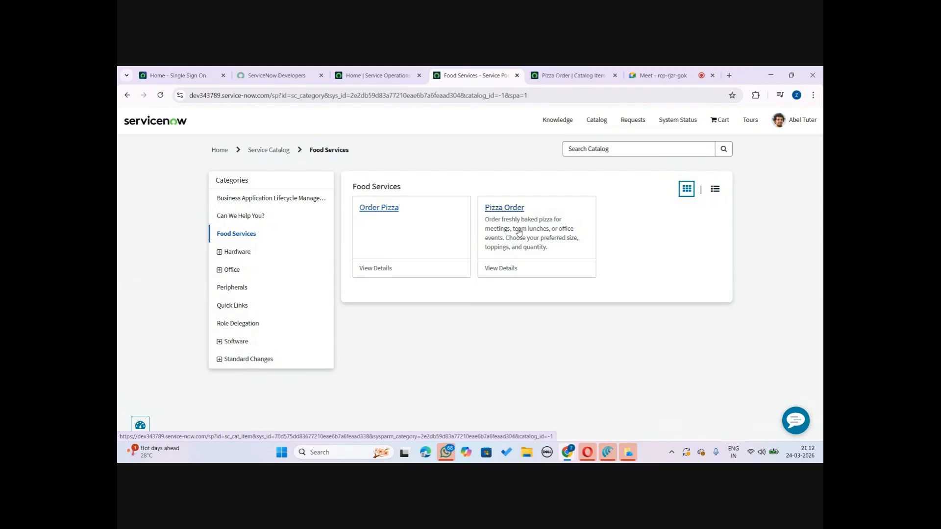
{"action": "left_click", "coordinate": [591, 70]}
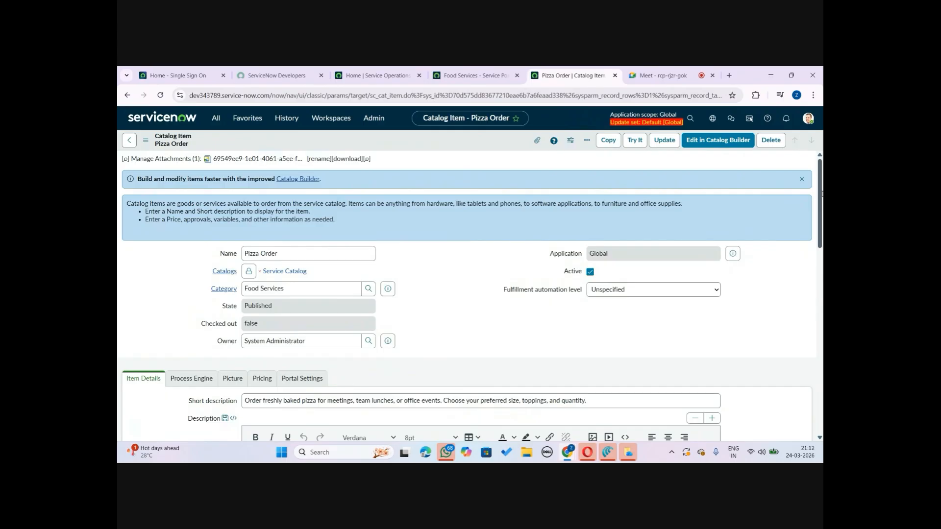
{"action": "left_click_drag", "start_coordinate": [821, 194], "coordinate": [804, 378]}
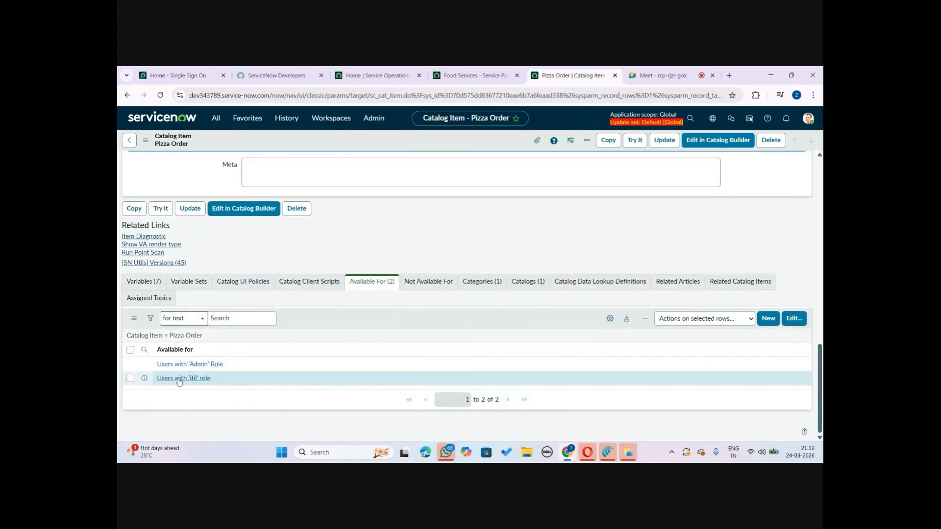
{"action": "left_click", "coordinate": [494, 69]}
End the current user impersonation
{"action": "left_click", "coordinate": [776, 125]}
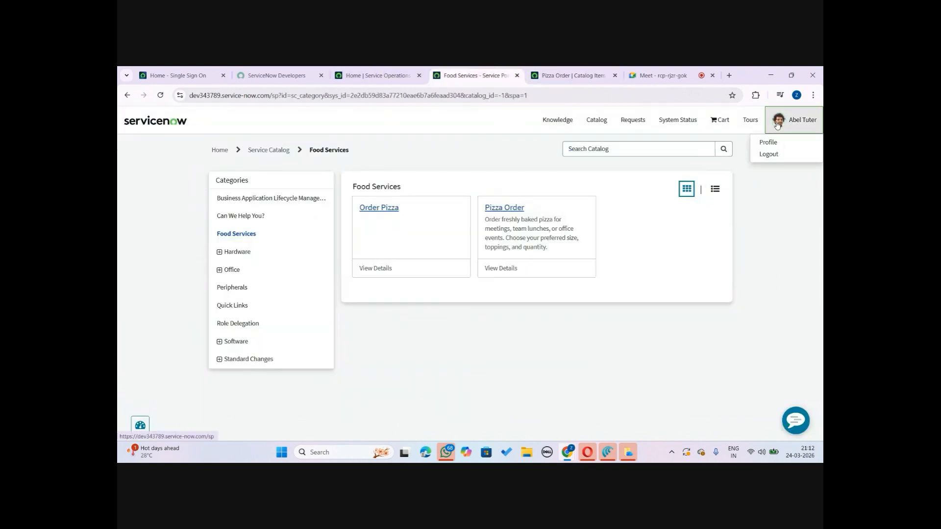
{"action": "left_click", "coordinate": [377, 75]}
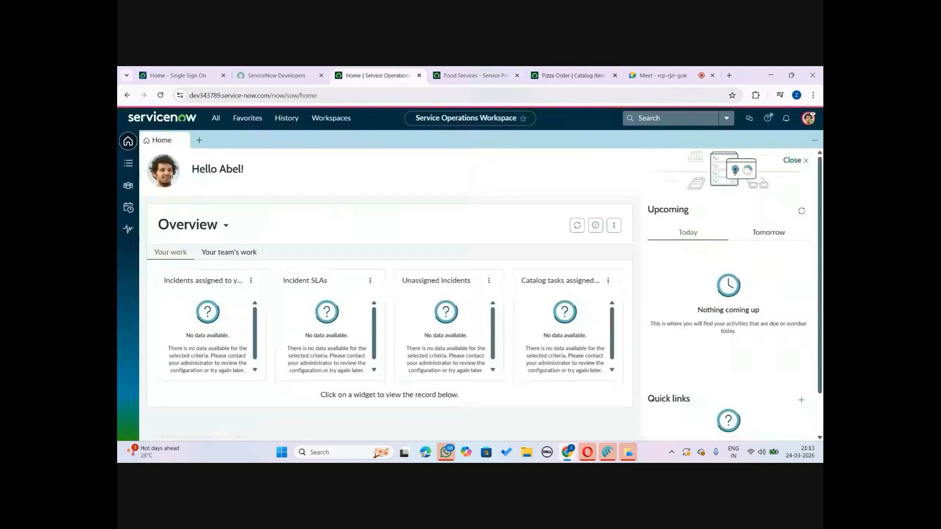
{"action": "left_click", "coordinate": [808, 119]}
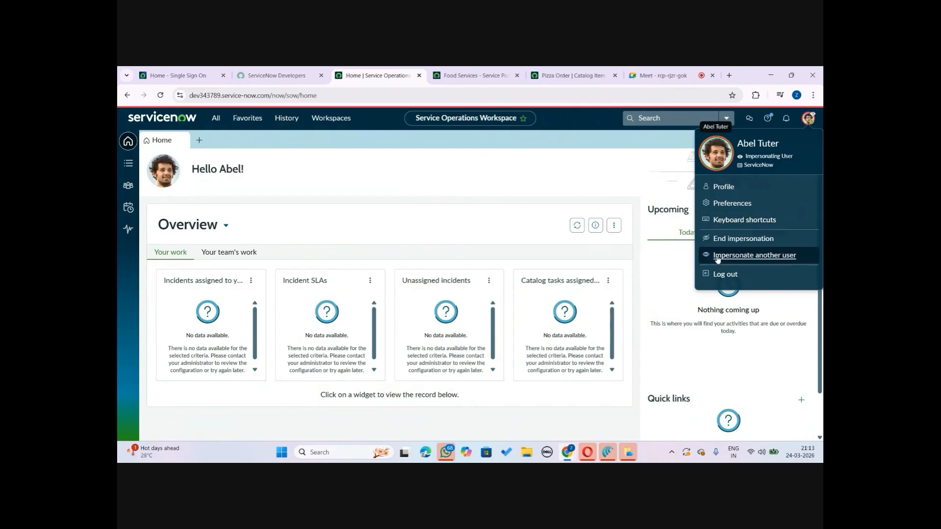
{"action": "left_click", "coordinate": [734, 239]}
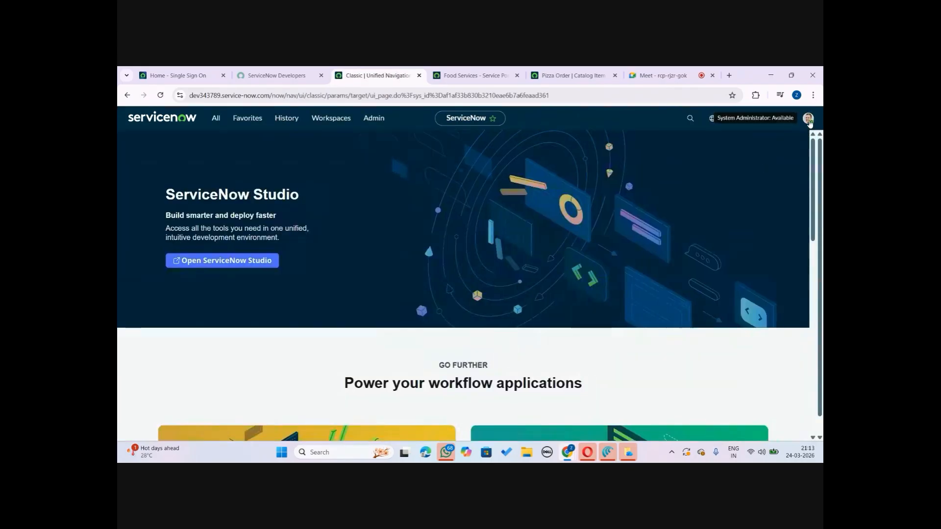
Impersonate a different recent user and reload the portal's Food Services category to check the catalog items
{"action": "left_click", "coordinate": [809, 120]}
{"action": "left_click", "coordinate": [726, 238]}
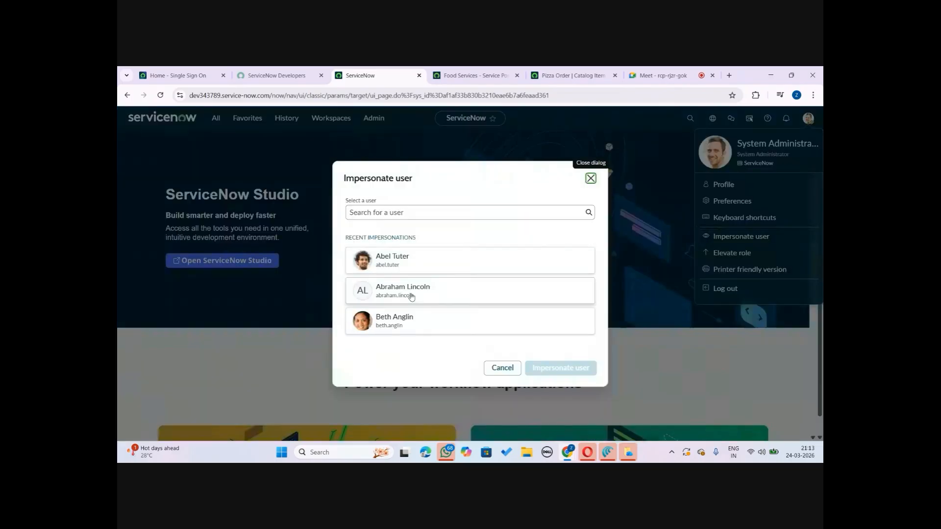
{"action": "left_click", "coordinate": [411, 297]}
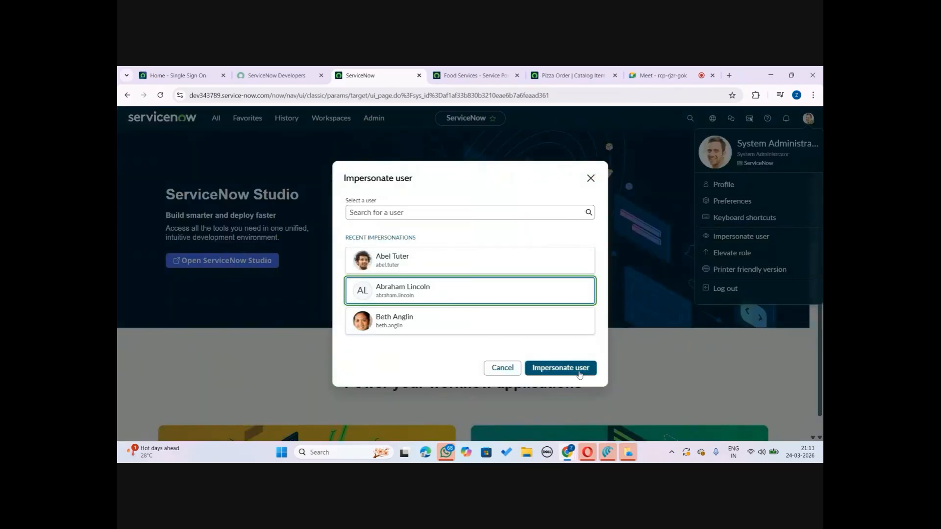
{"action": "left_click", "coordinate": [580, 374]}
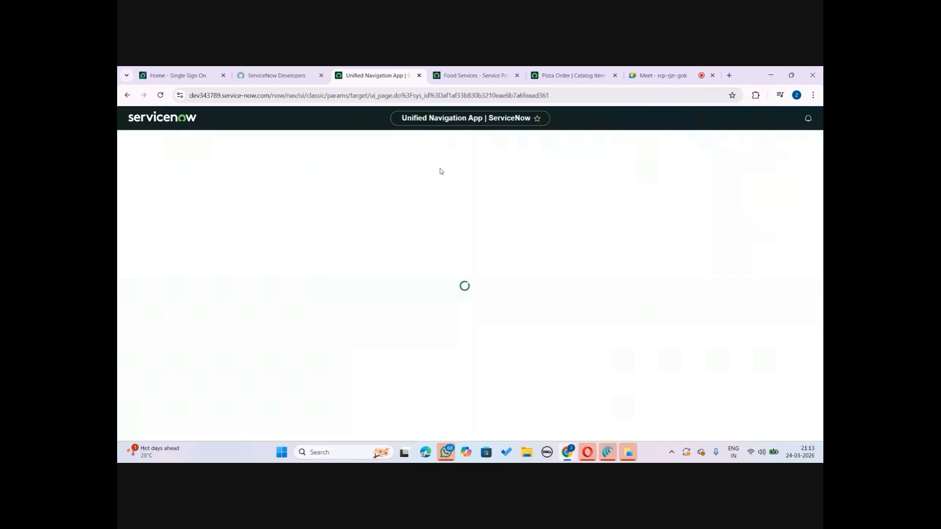
{"action": "left_click", "coordinate": [470, 75]}
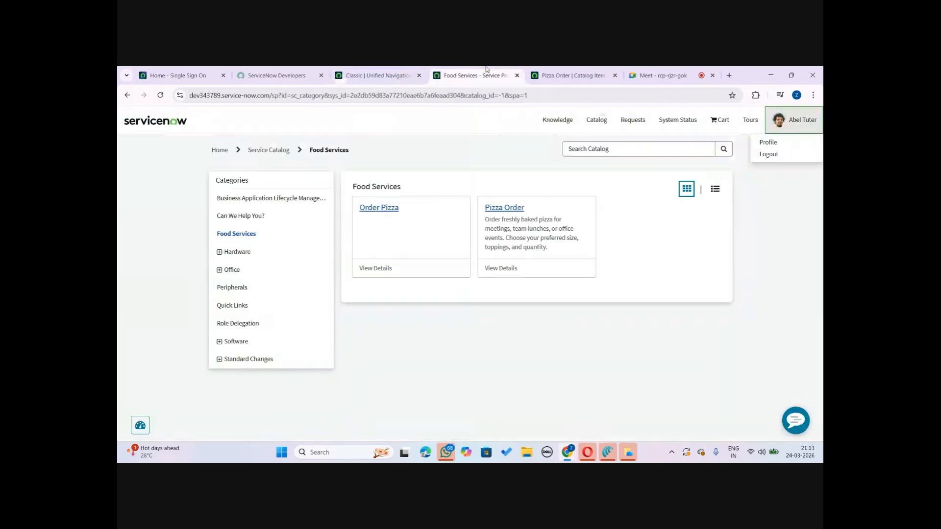
{"action": "left_click", "coordinate": [161, 95]}
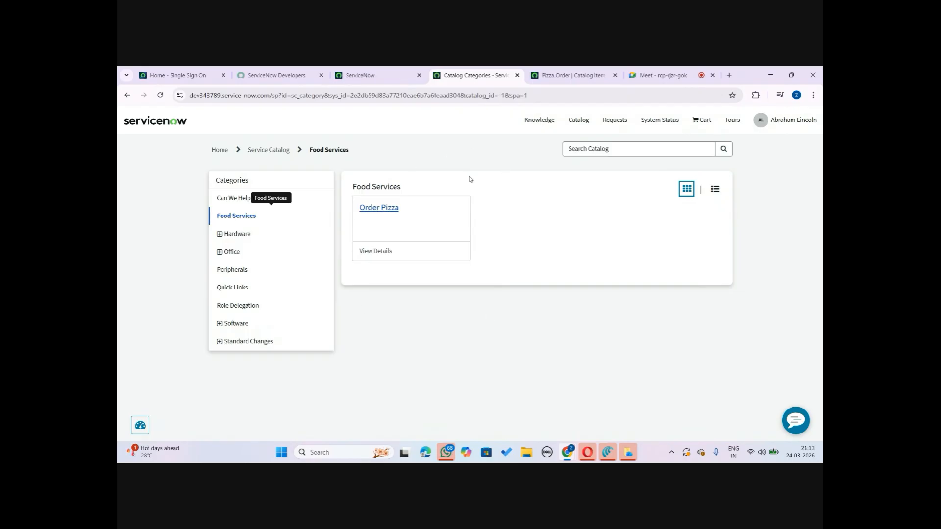
Review the Pizza Order catalog item form and the portal's Food Services category again
{"action": "left_click", "coordinate": [571, 75]}
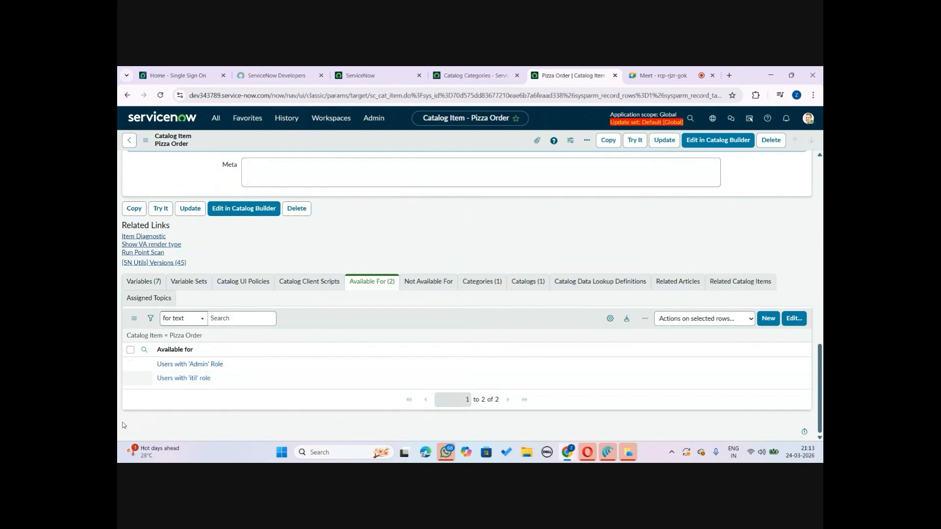
{"action": "left_click_drag", "start_coordinate": [821, 354], "coordinate": [818, 161]}
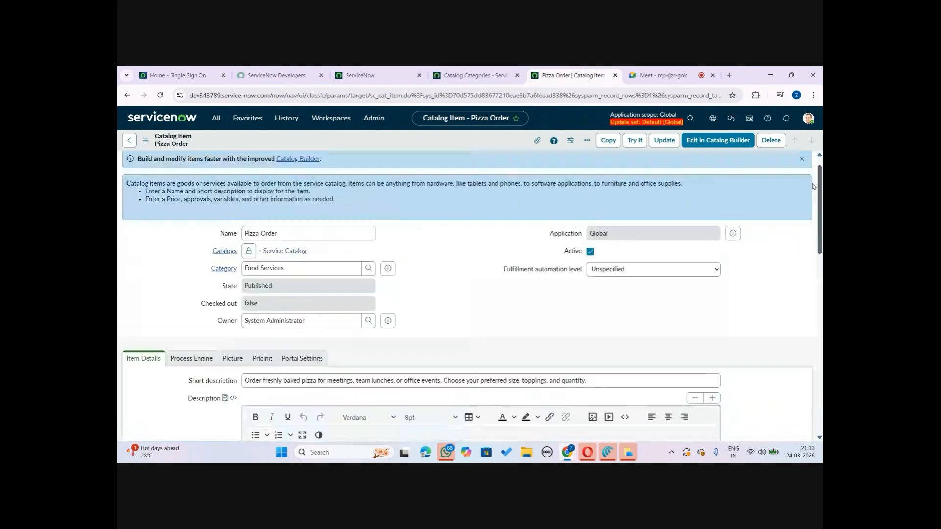
{"action": "left_click", "coordinate": [504, 70]}
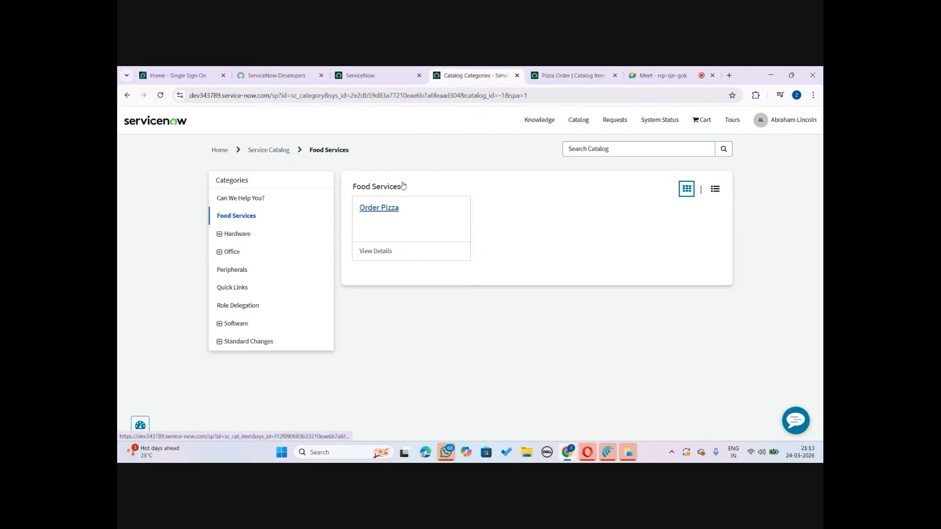
Try to filter the application navigator for record as the impersonated user
{"action": "left_click", "coordinate": [372, 75]}
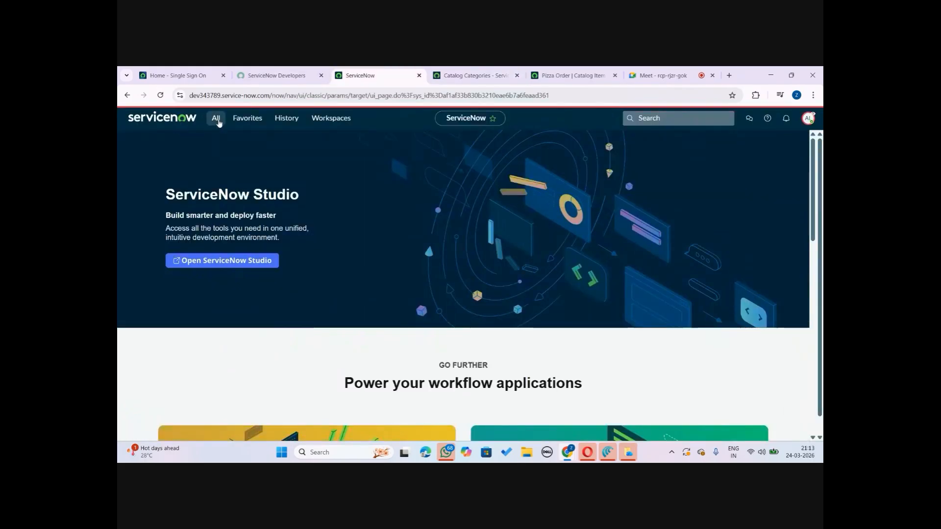
{"action": "left_click", "coordinate": [216, 118]}
{"action": "type", "text": "record"}
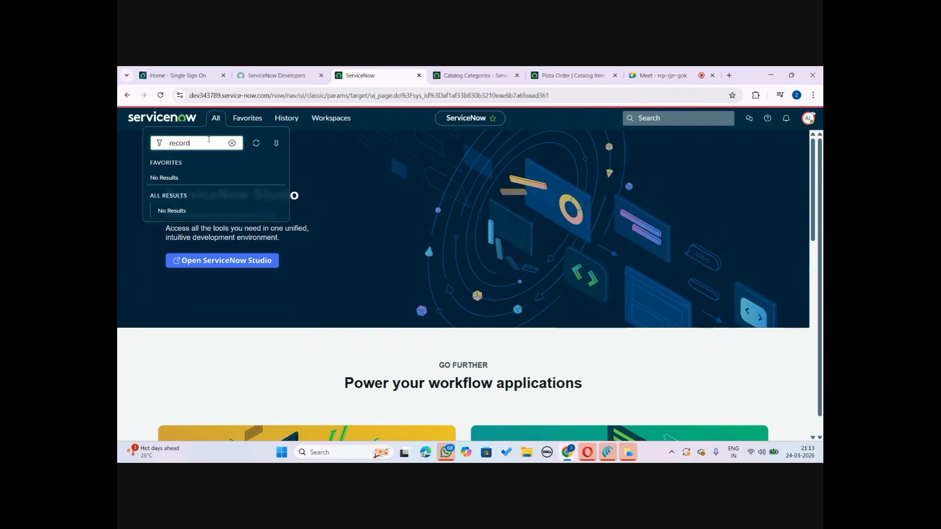
{"action": "left_click", "coordinate": [475, 71]}
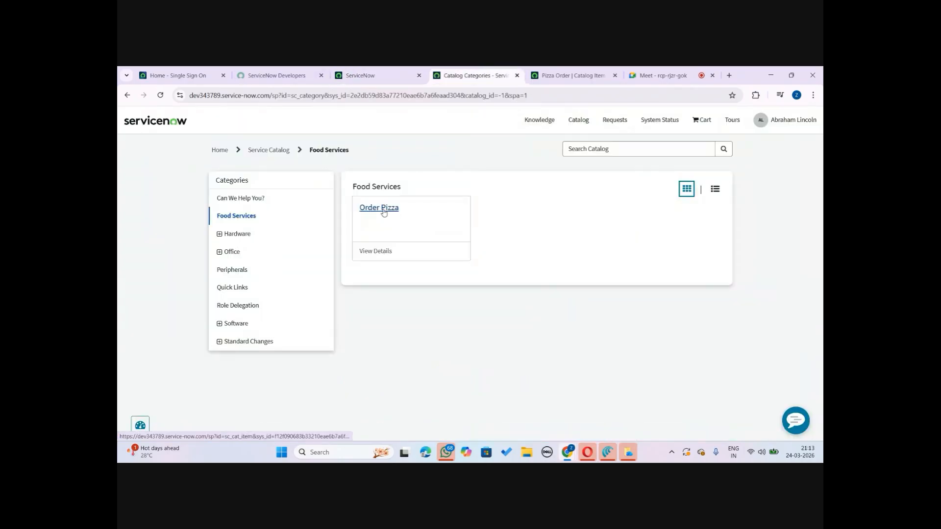
{"action": "left_click", "coordinate": [371, 71]}
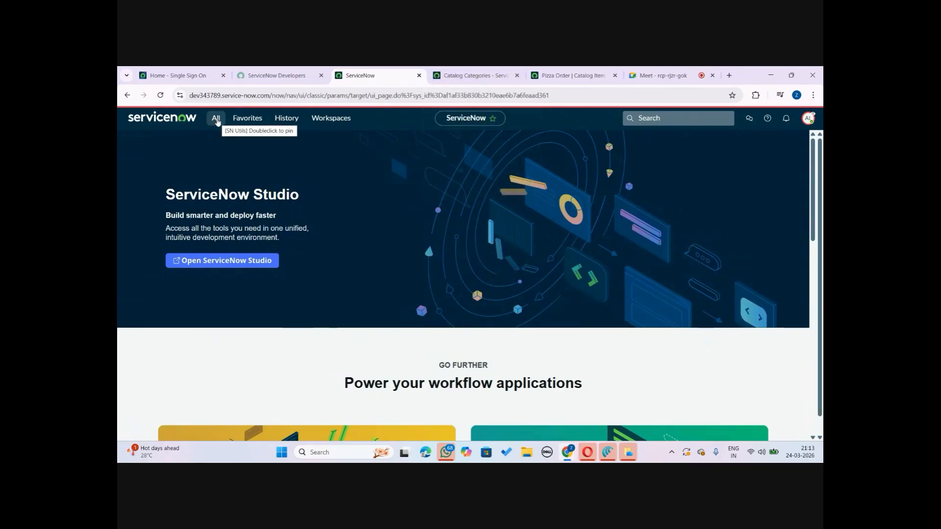
End the current user impersonation from the user menu
{"action": "left_click", "coordinate": [807, 119]}
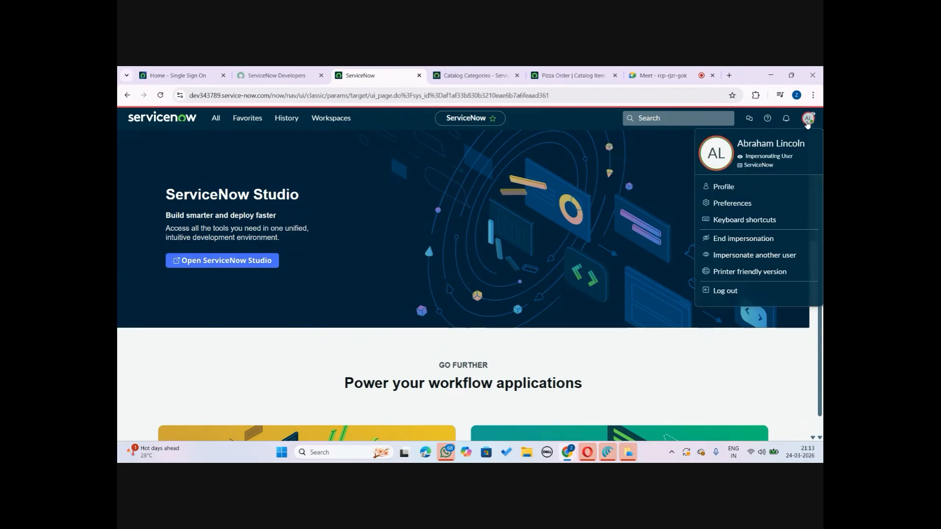
{"action": "left_click", "coordinate": [740, 239]}
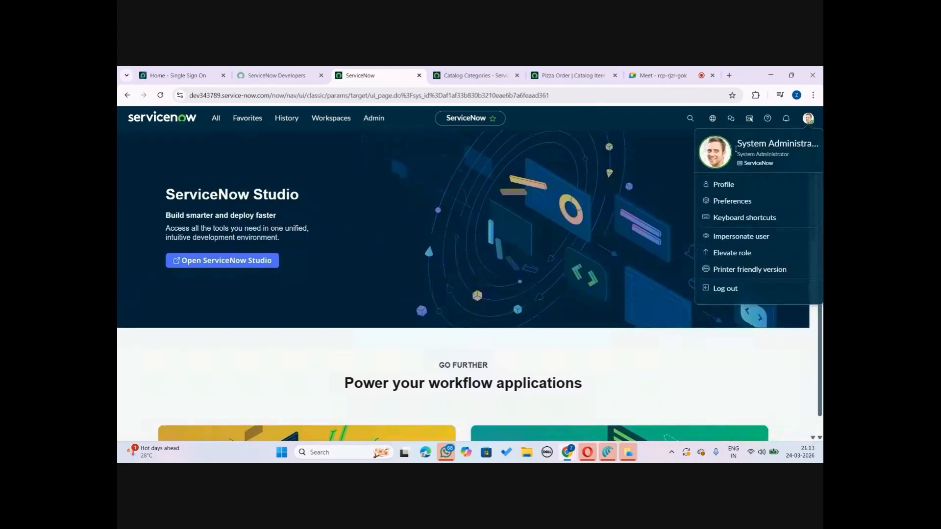
Elevate the admin session to the security_admin role
{"action": "left_click", "coordinate": [733, 253]}
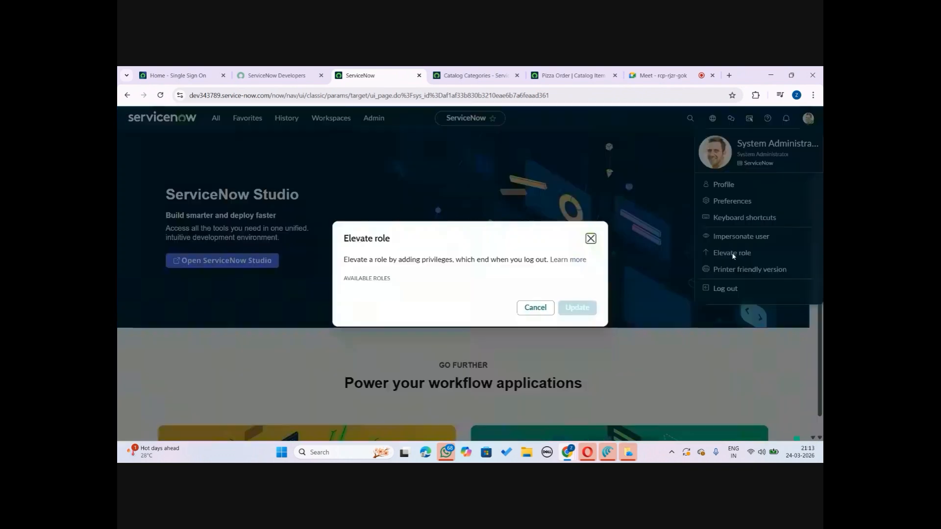
{"action": "left_click", "coordinate": [348, 276]}
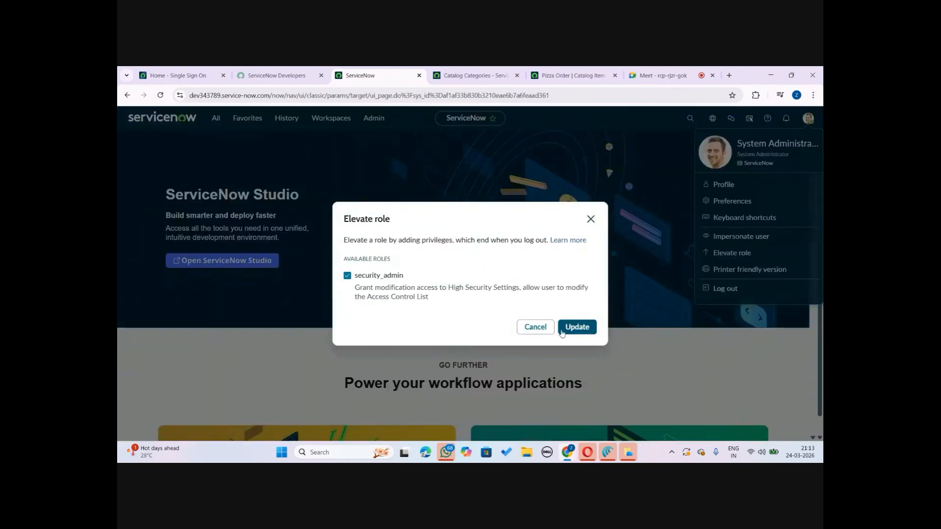
{"action": "left_click", "coordinate": [576, 327]}
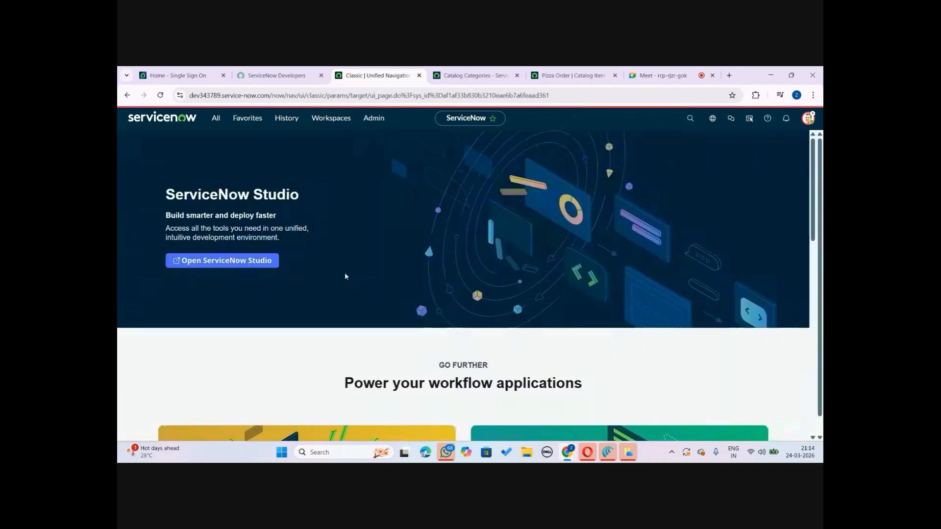
Filter the application navigator for record and open the Catalog Definitions - My Record Producers list
{"action": "left_click", "coordinate": [217, 121]}
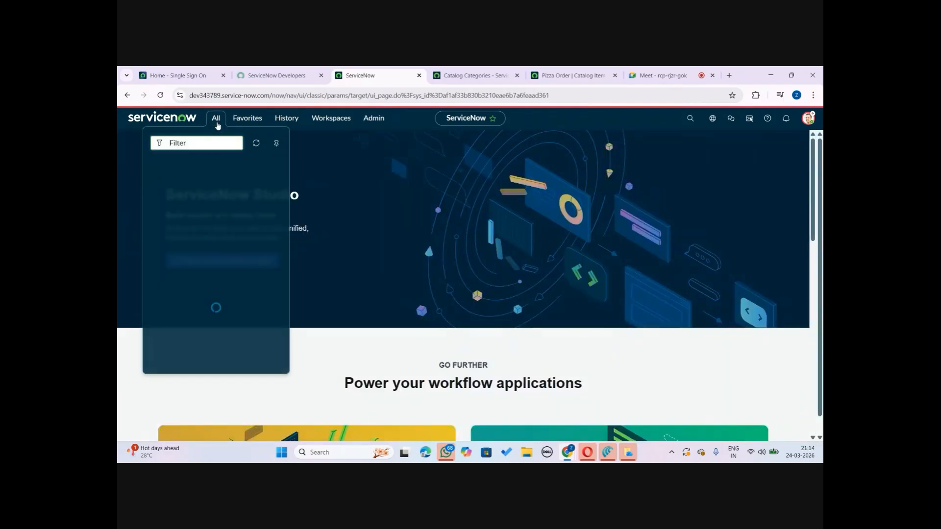
{"action": "type", "text": "record"}
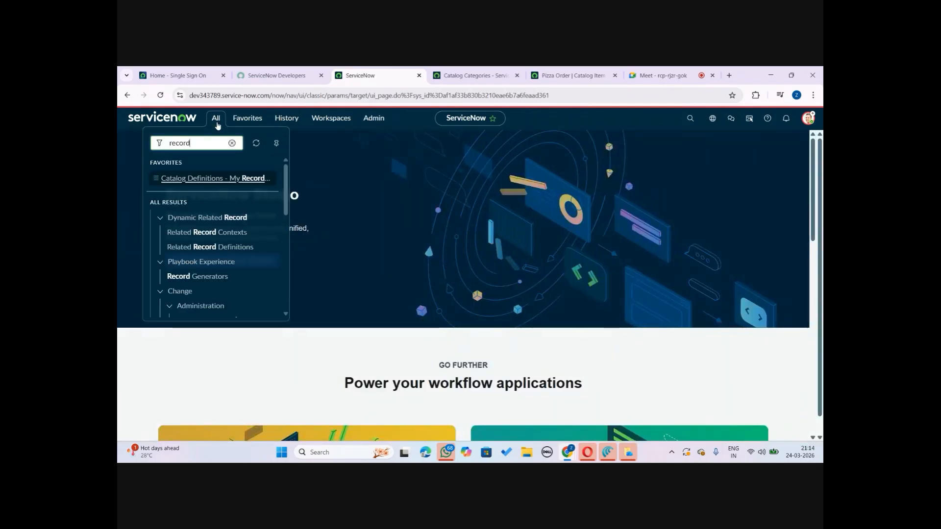
{"action": "left_click", "coordinate": [245, 180]}
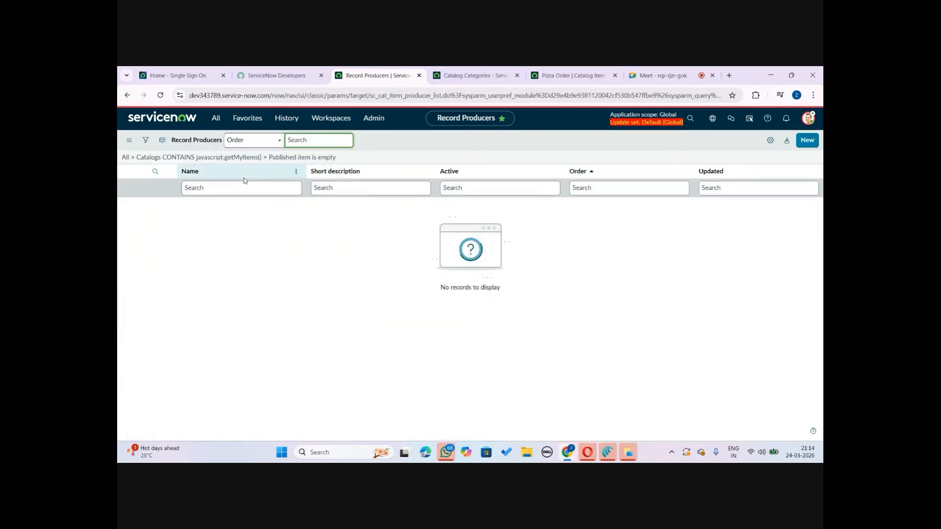
Remove both filter conditions from the record producers list and run the filter
{"action": "left_click", "coordinate": [146, 140]}
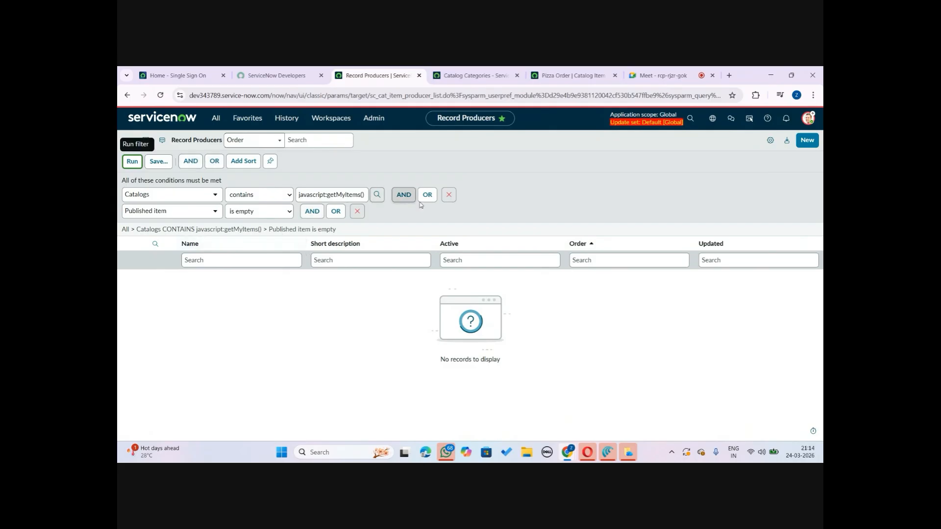
{"action": "left_click", "coordinate": [357, 211]}
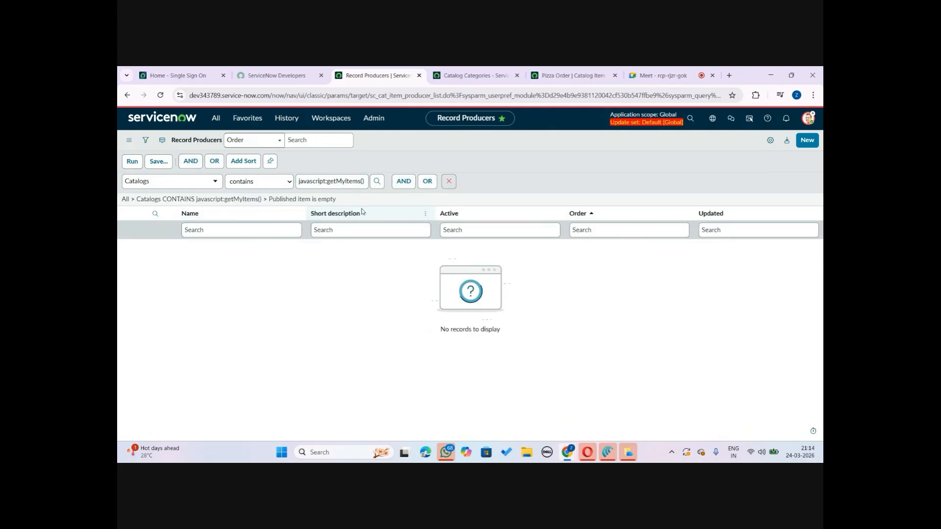
{"action": "left_click", "coordinate": [448, 182]}
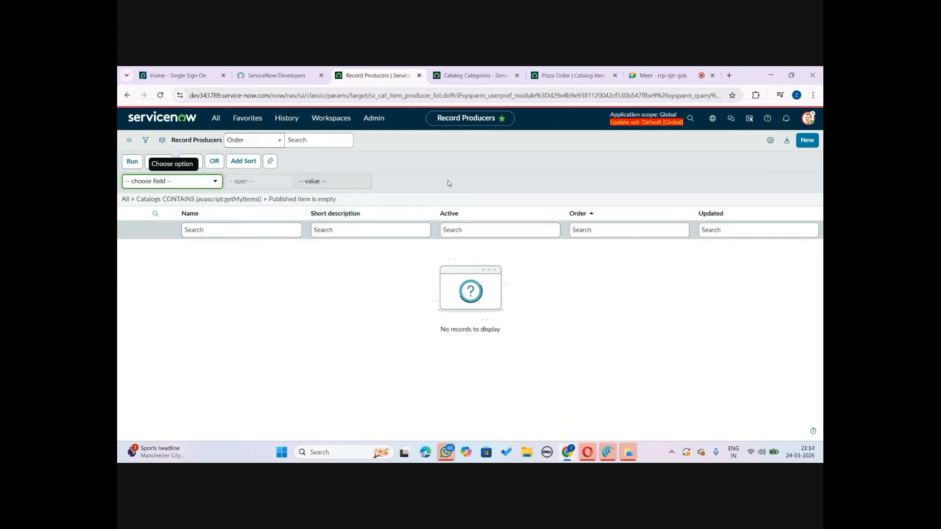
{"action": "left_click", "coordinate": [134, 162]}
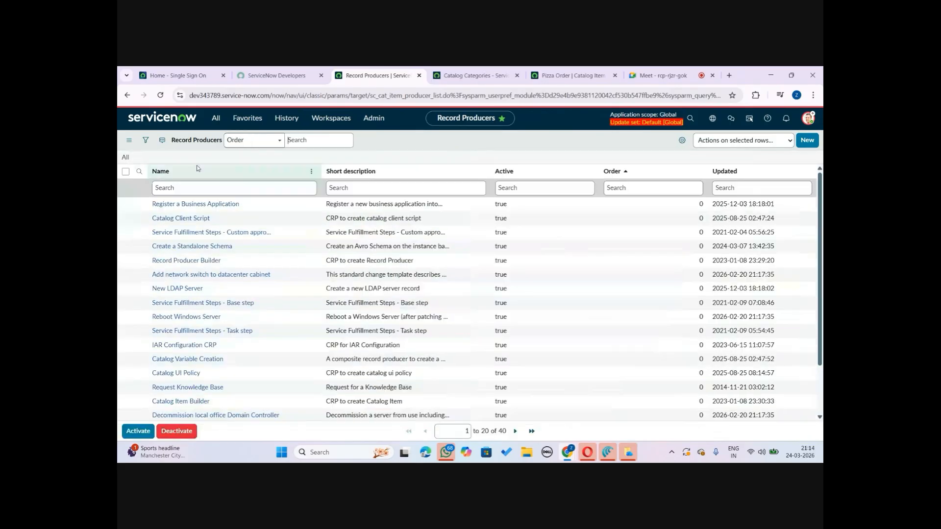
Search the record producers whose name contains pizza
{"action": "left_click", "coordinate": [191, 189]}
{"action": "type", "text": "pizza"}
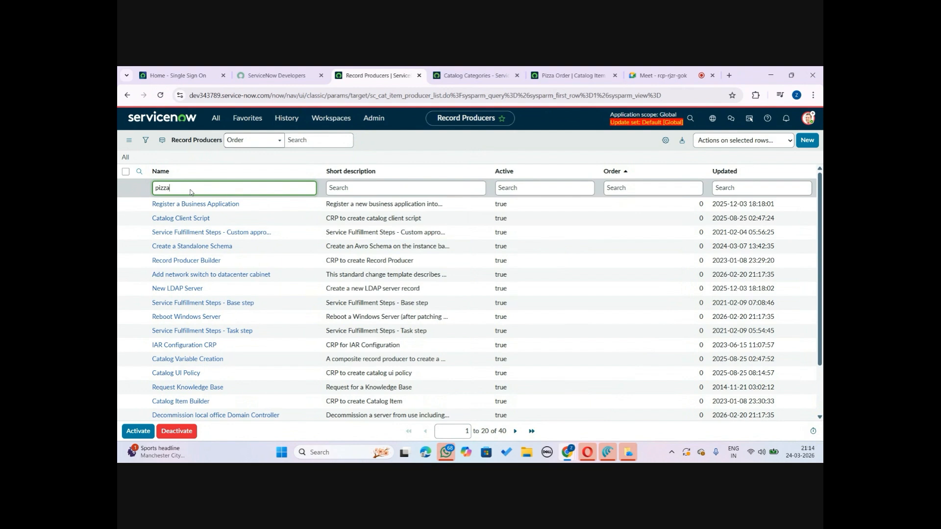
{"action": "key", "text": "Return"}
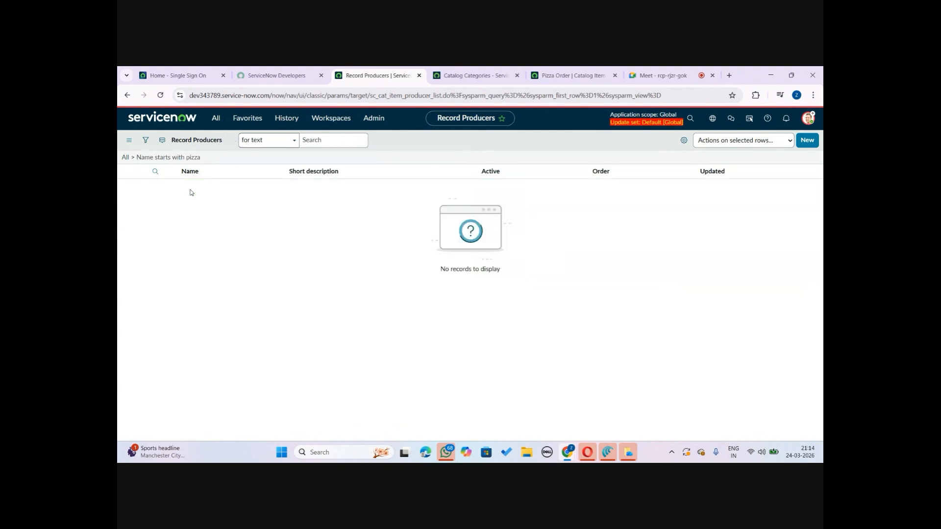
{"action": "left_click", "coordinate": [185, 189]}
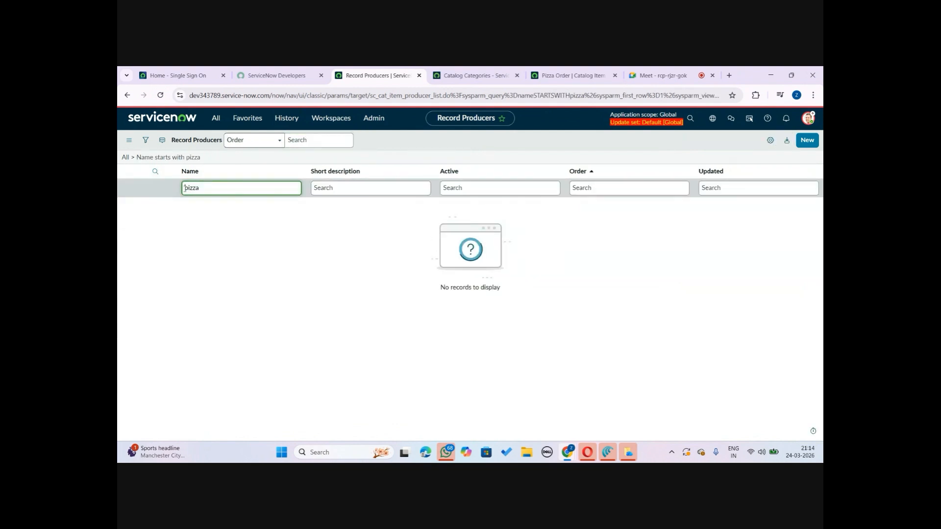
{"action": "type", "text": "*"}
{"action": "key", "text": "Return"}
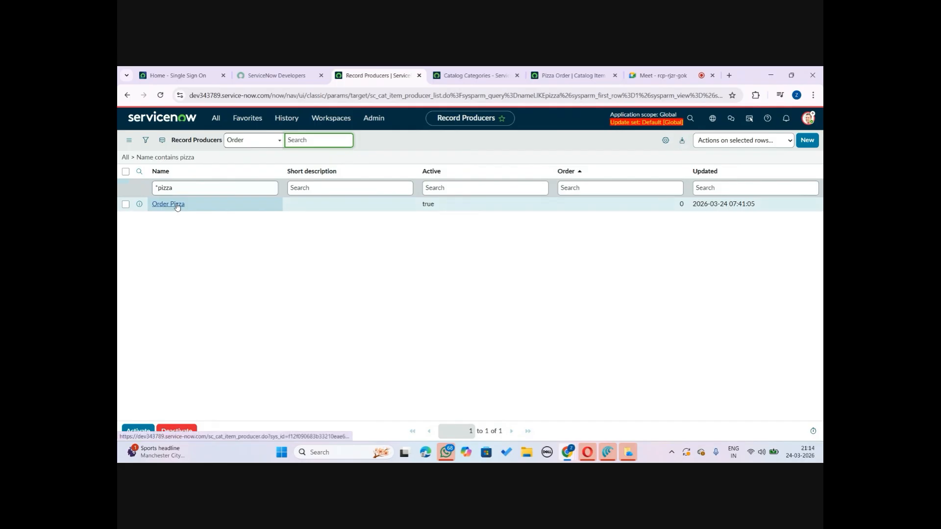
Open the Order Pizza record producer
{"action": "left_click", "coordinate": [175, 205]}
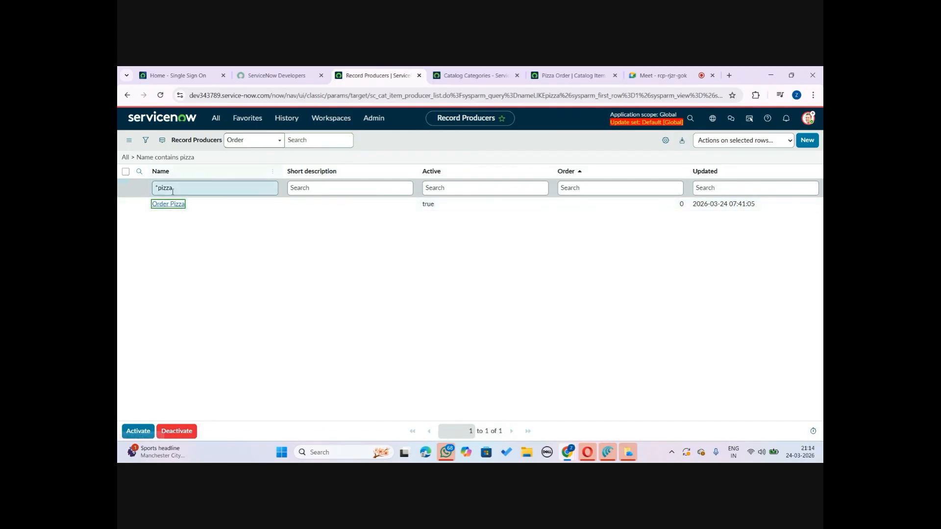
{"action": "left_click", "coordinate": [172, 206]}
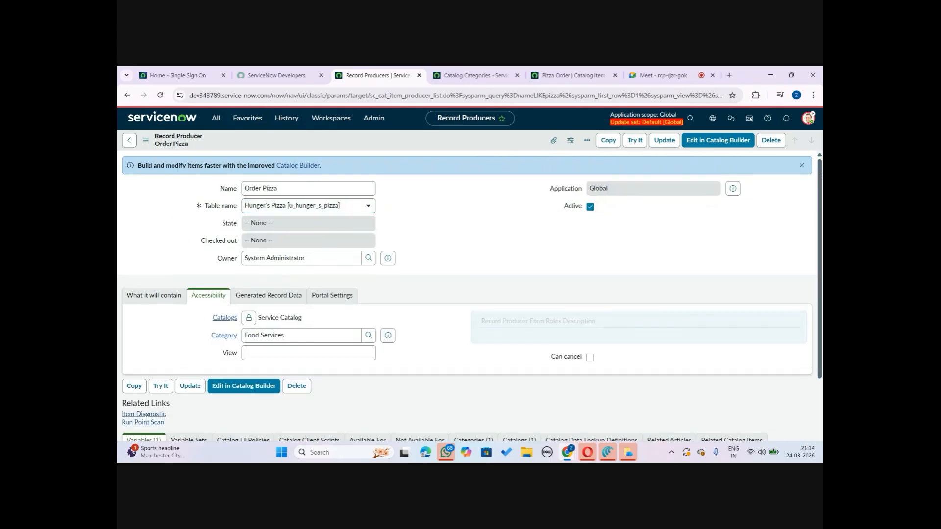
{"action": "scroll", "coordinate": [727, 303], "scroll_direction": "down", "scroll_amount": 3}
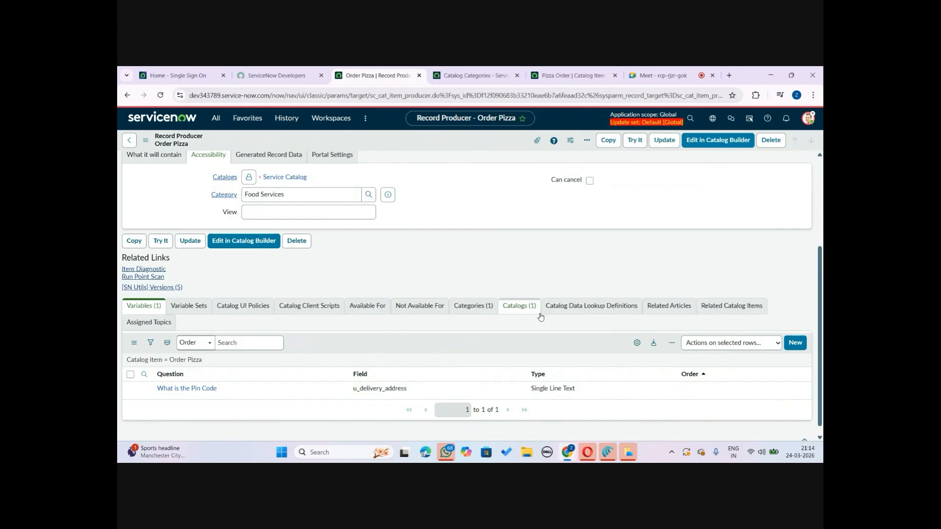
{"action": "left_click_drag", "start_coordinate": [819, 275], "coordinate": [819, 190]}
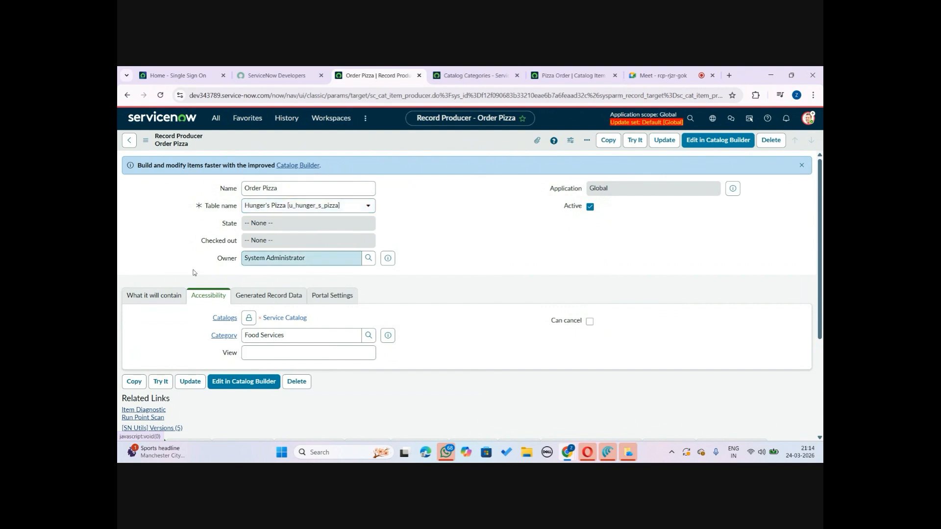
Review the Order Pizza record producer's Available For related list
{"action": "left_click_drag", "start_coordinate": [821, 217], "coordinate": [820, 334]}
{"action": "left_click", "coordinate": [366, 295]}
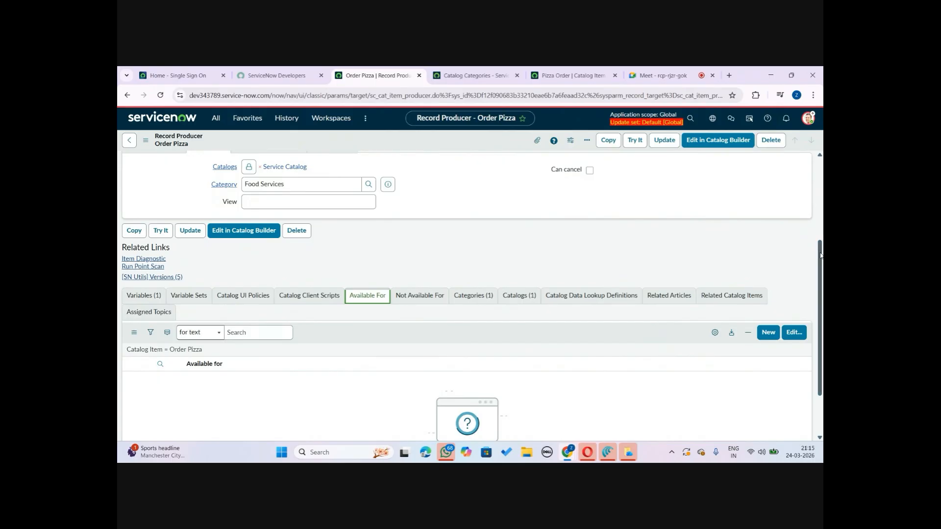
{"action": "left_click_drag", "start_coordinate": [821, 255], "coordinate": [821, 337]}
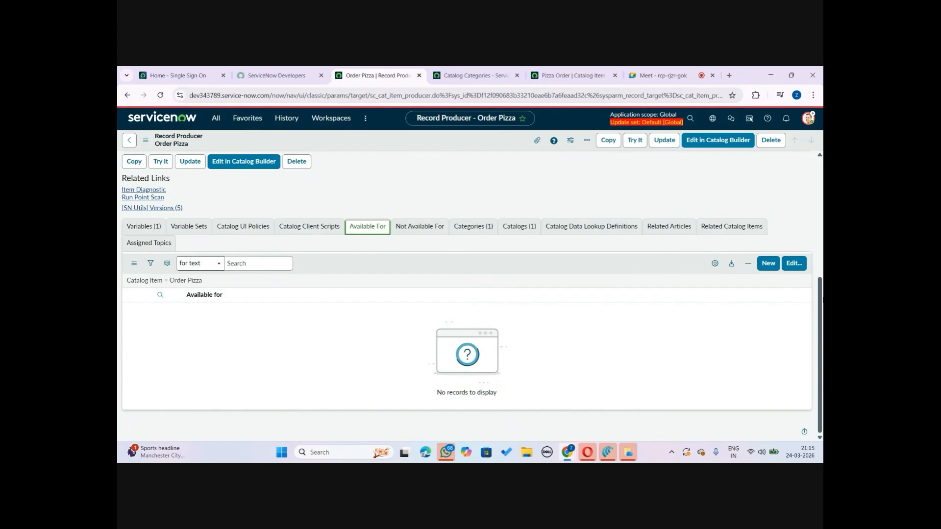
{"action": "left_click_drag", "start_coordinate": [821, 309], "coordinate": [820, 192]}
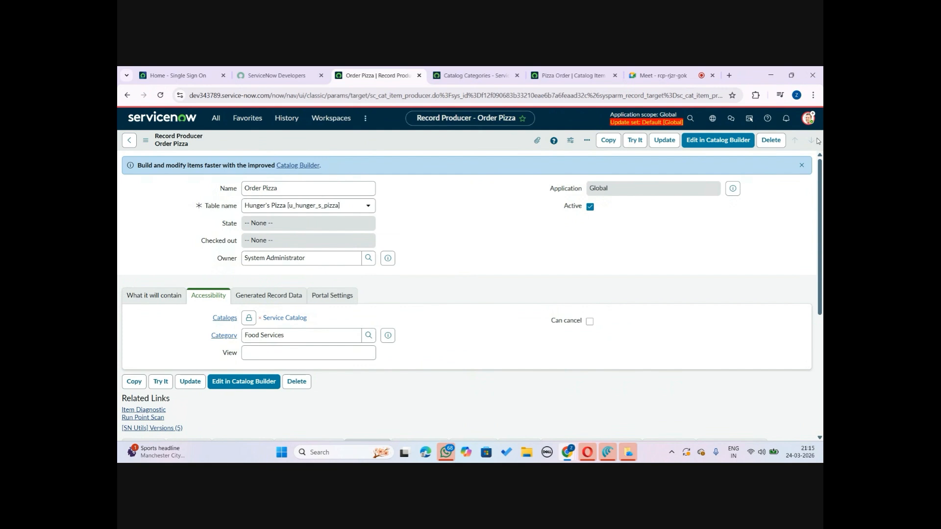
{"action": "left_click_drag", "start_coordinate": [820, 191], "coordinate": [800, 318]}
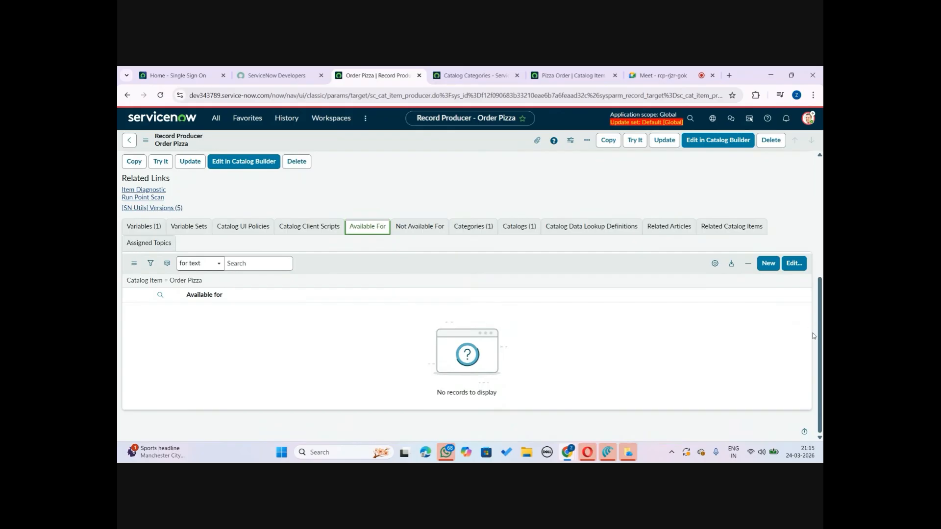
{"action": "left_click_drag", "start_coordinate": [819, 361], "coordinate": [819, 294]}
Compare the Pizza Order catalog item, the portal's Food Services category and the Order Pizza record producer
{"action": "left_click", "coordinate": [570, 75]}
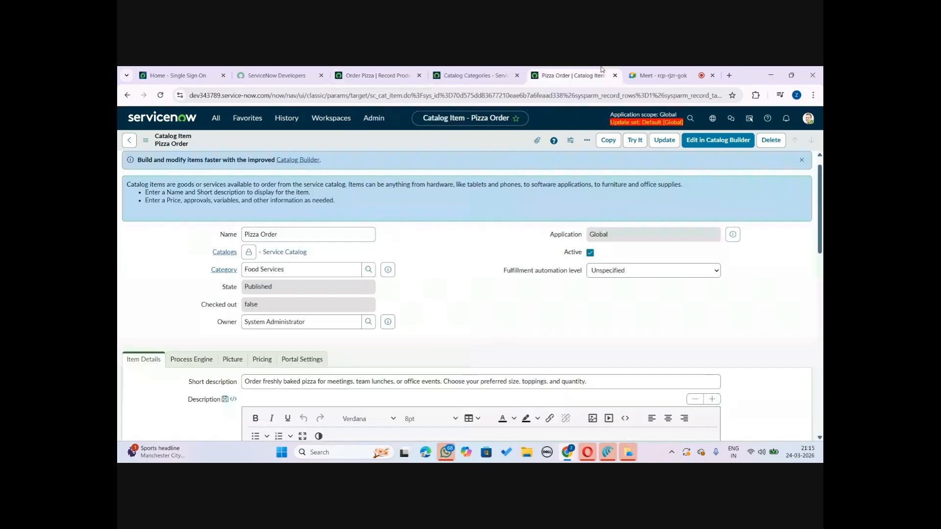
{"action": "left_click", "coordinate": [471, 76]}
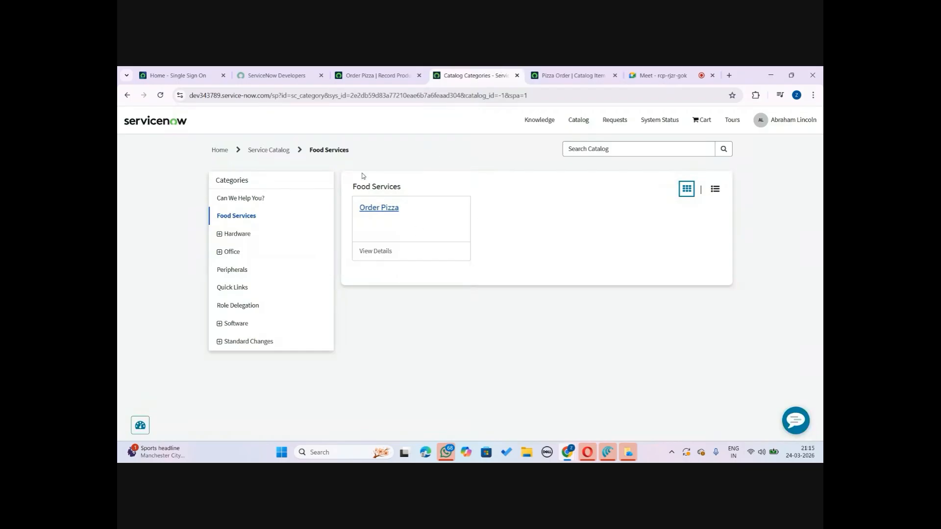
{"action": "left_click", "coordinate": [375, 76]}
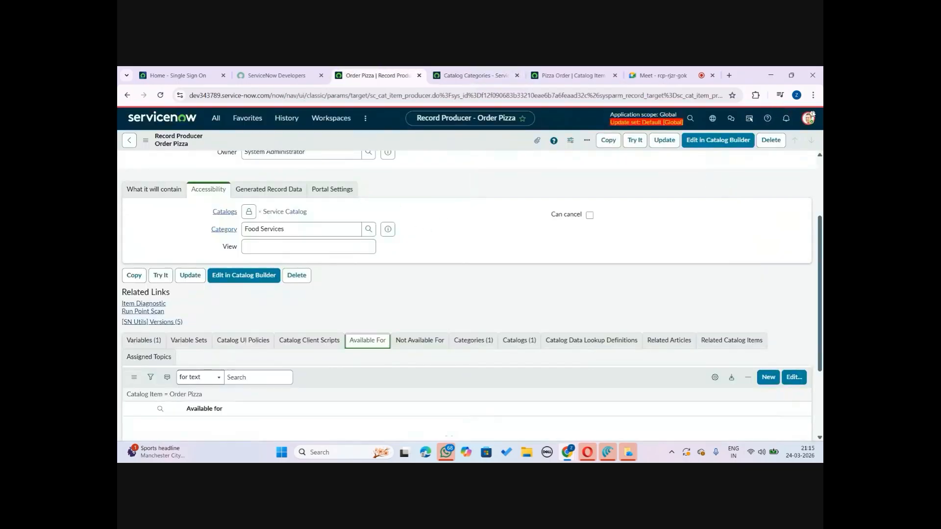
Open the Abraham Lincoln user record from User Administration and review its roles and groups
{"action": "left_click", "coordinate": [809, 119]}
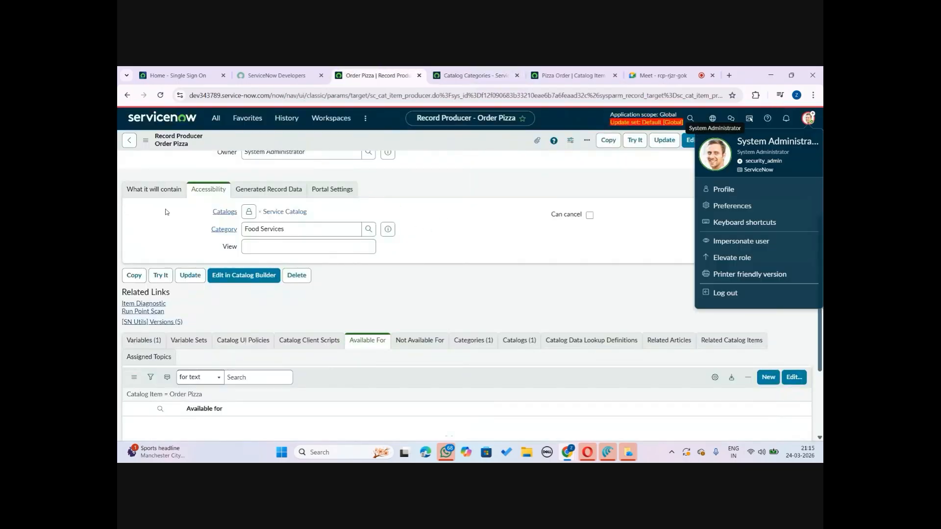
{"action": "left_click", "coordinate": [216, 119]}
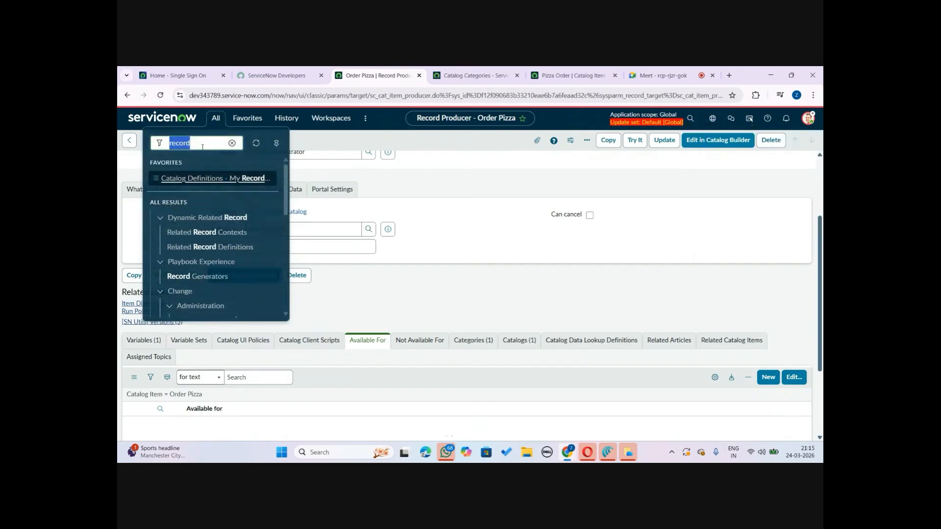
{"action": "type", "text": "users"}
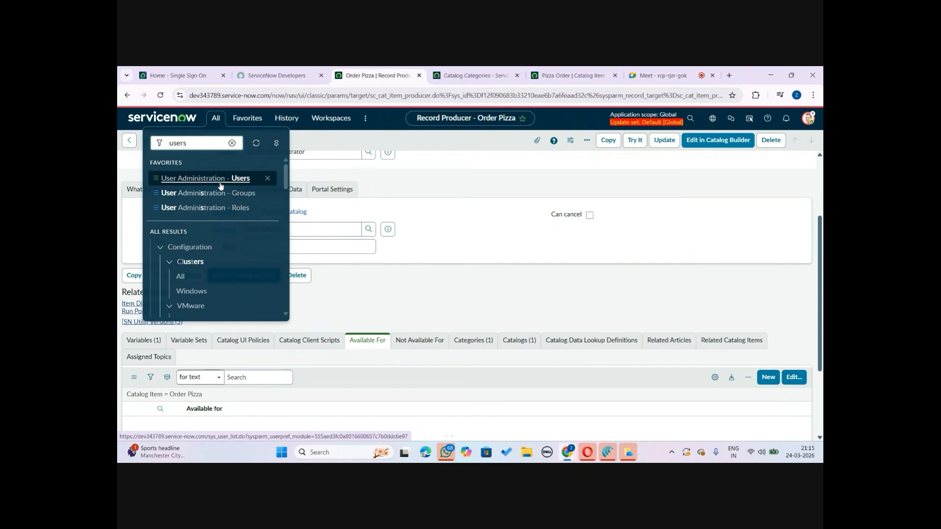
{"action": "left_click", "coordinate": [220, 185]}
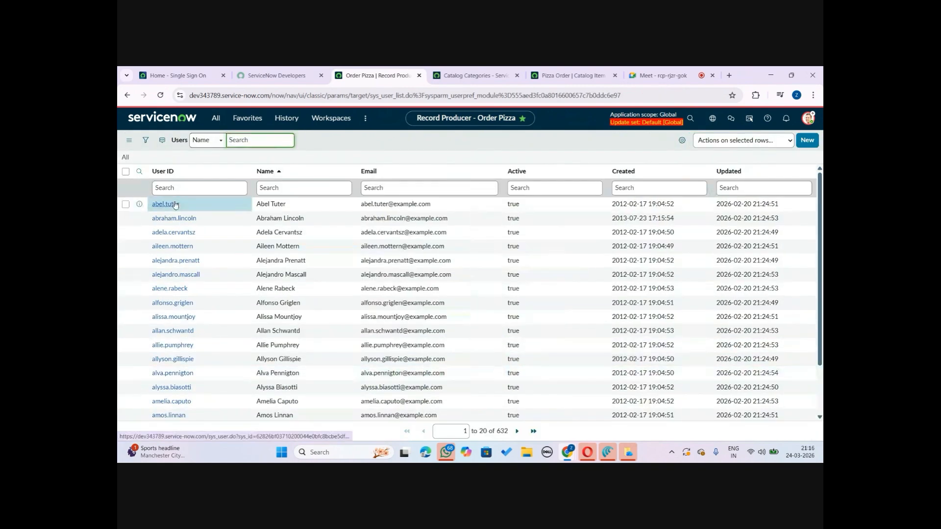
{"action": "left_click", "coordinate": [186, 220]}
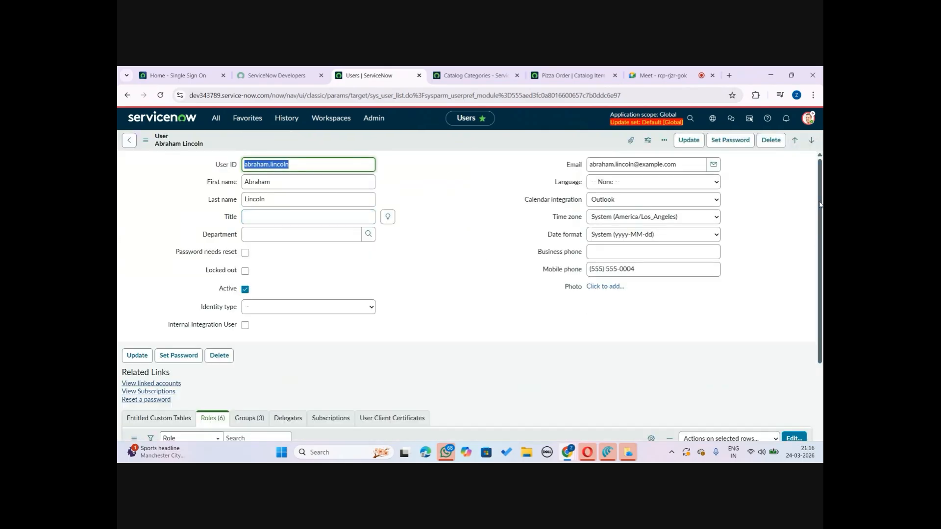
{"action": "scroll", "coordinate": [449, 332], "scroll_direction": "down", "scroll_amount": 5}
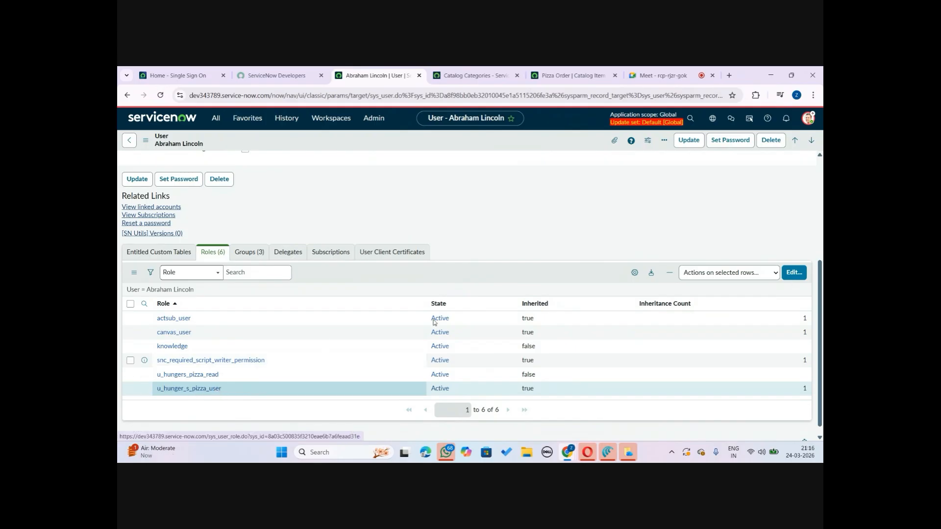
{"action": "left_click", "coordinate": [243, 254]}
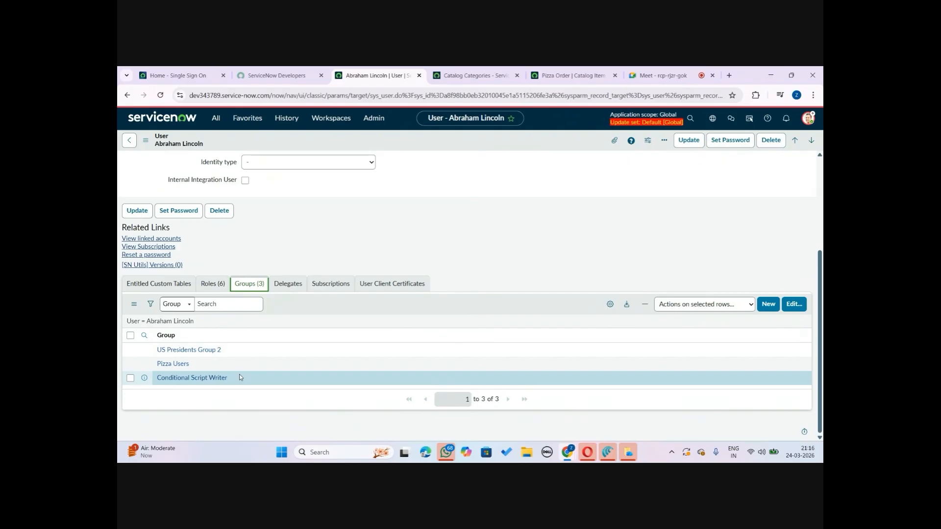
Open the Order Pizza item from the Food Services category in the portal as the impersonated user
{"action": "left_click", "coordinate": [468, 75]}
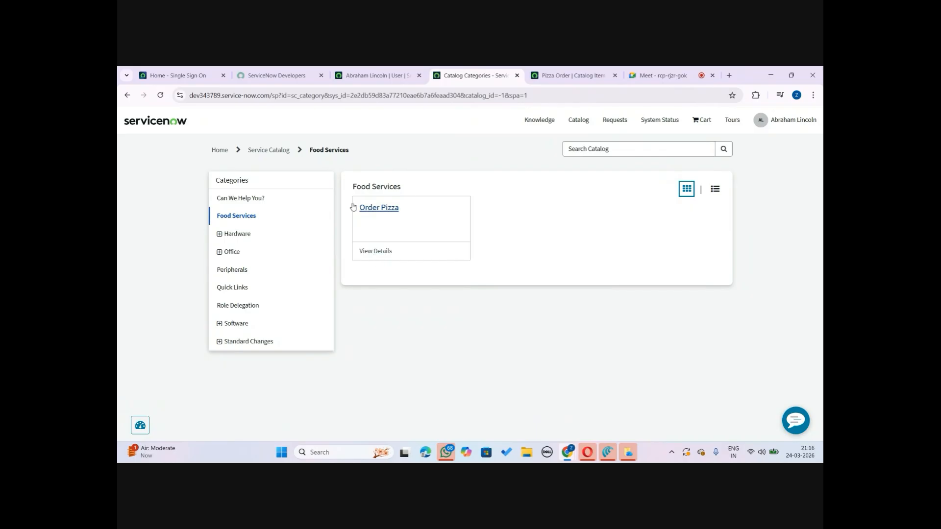
{"action": "left_click", "coordinate": [387, 209]}
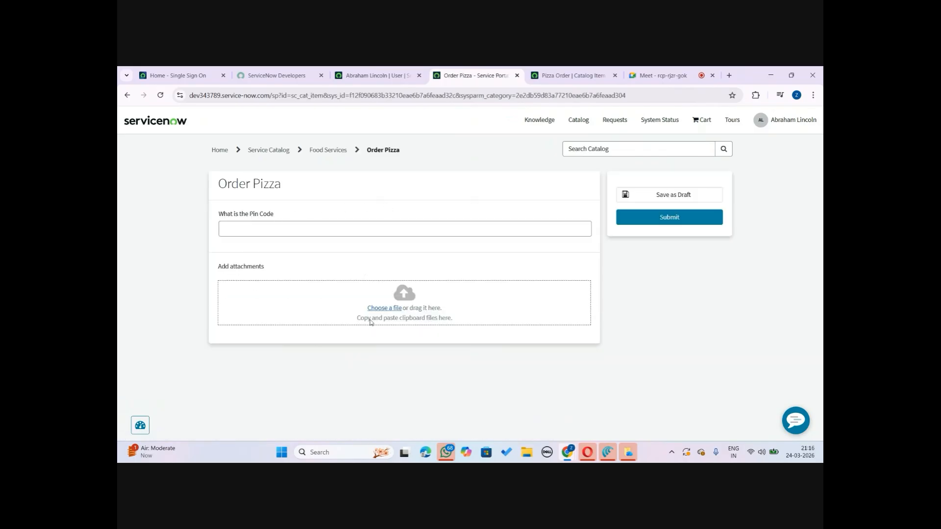
Review Abraham Lincoln's assigned roles again alongside the portal's Order Pizza form
{"action": "left_click", "coordinate": [365, 70]}
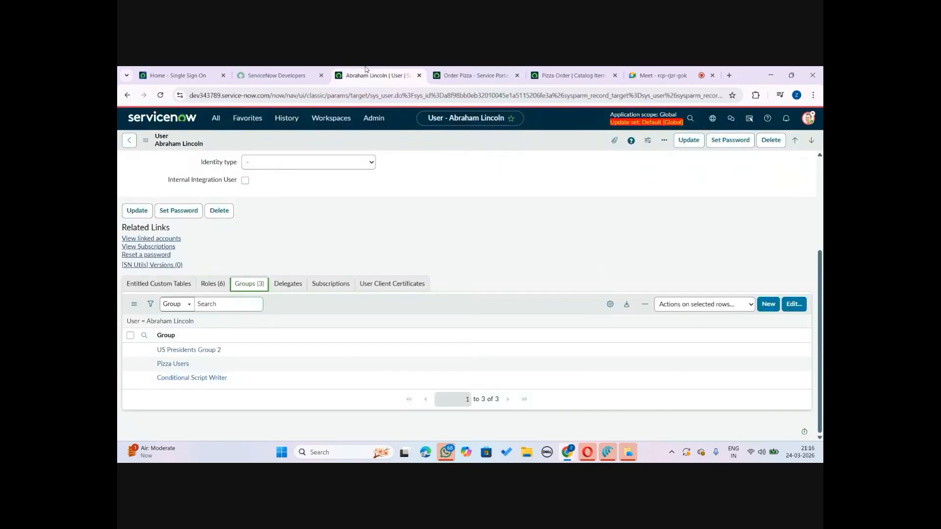
{"action": "left_click", "coordinate": [211, 283]}
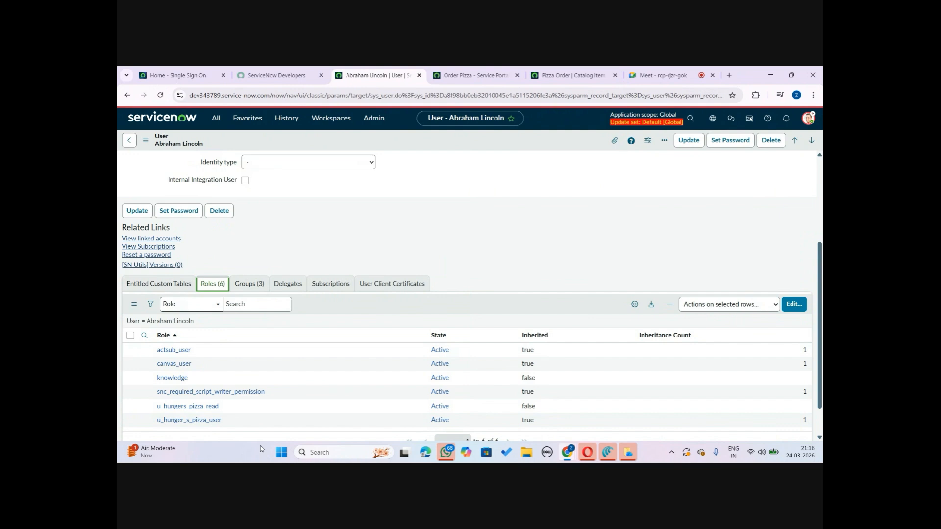
{"action": "scroll", "coordinate": [818, 432], "scroll_direction": "down", "scroll_amount": 1}
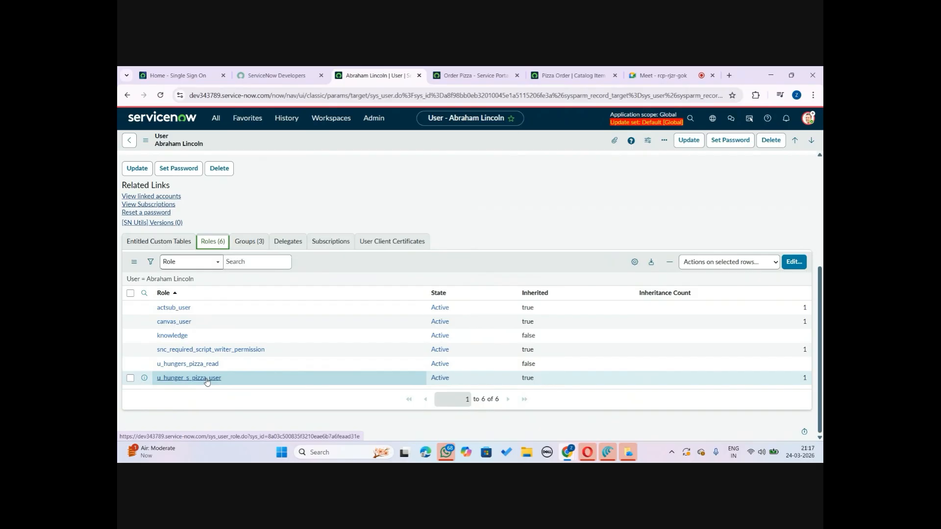
{"action": "left_click", "coordinate": [465, 75]}
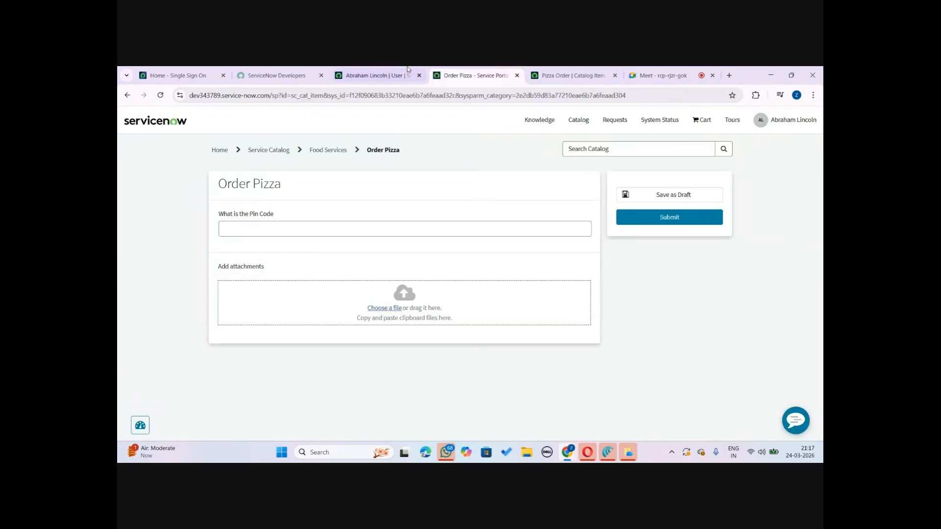
{"action": "left_click", "coordinate": [406, 74]}
Open My Record Producers from the navigator and clear both filter conditions from the list
{"action": "left_click", "coordinate": [217, 123]}
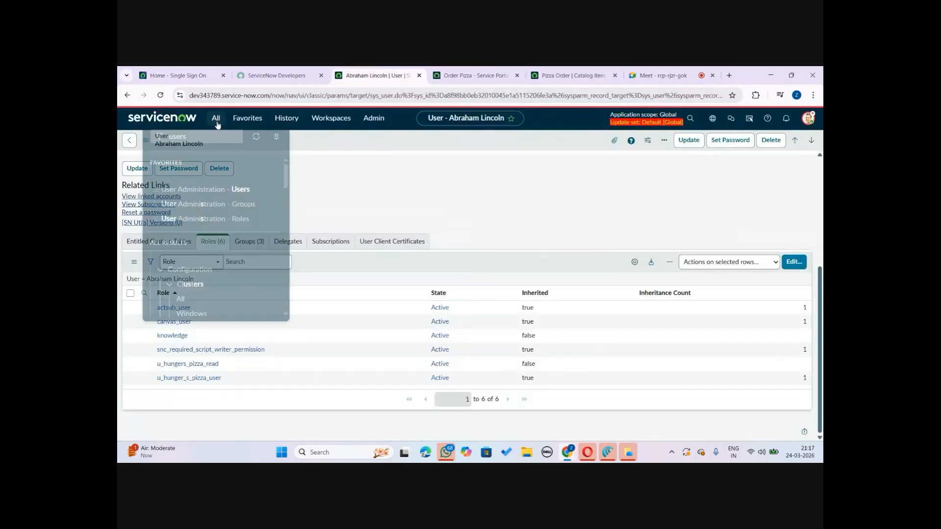
{"action": "type", "text": "mai"}
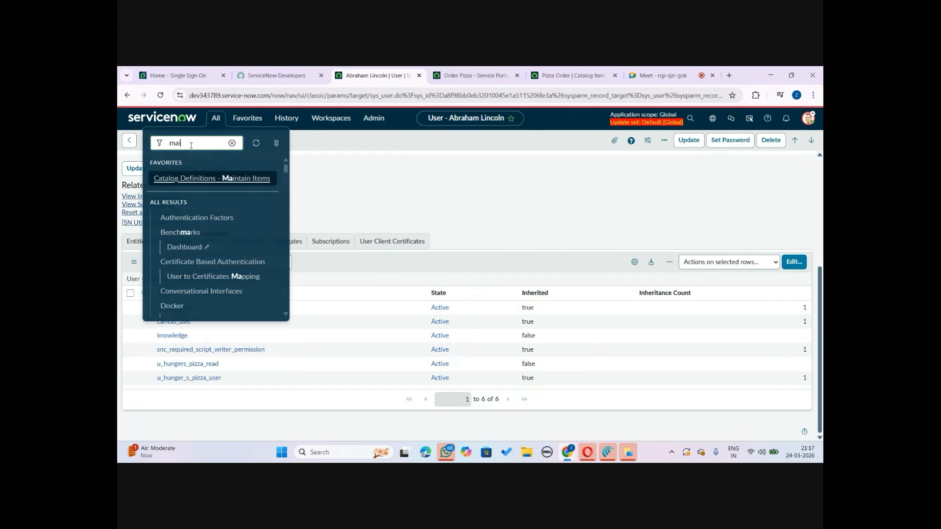
{"action": "type", "text": "nta"}
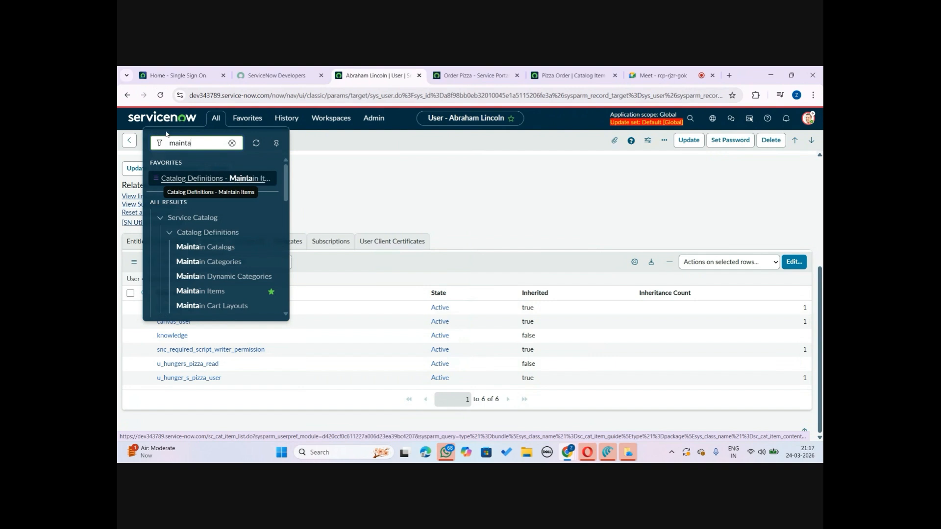
{"action": "key", "text": "ctrl+a"}
{"action": "type", "text": "record"}
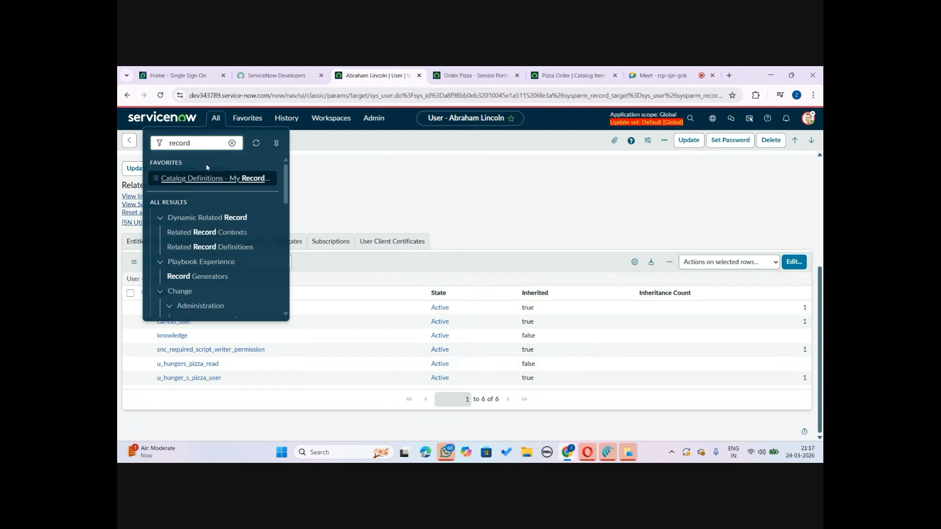
{"action": "left_click", "coordinate": [236, 179]}
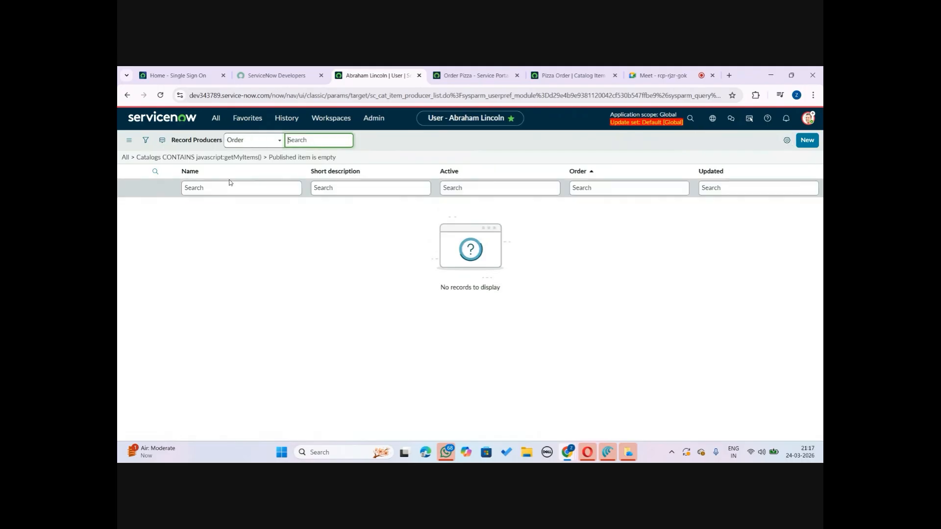
{"action": "left_click", "coordinate": [478, 75]}
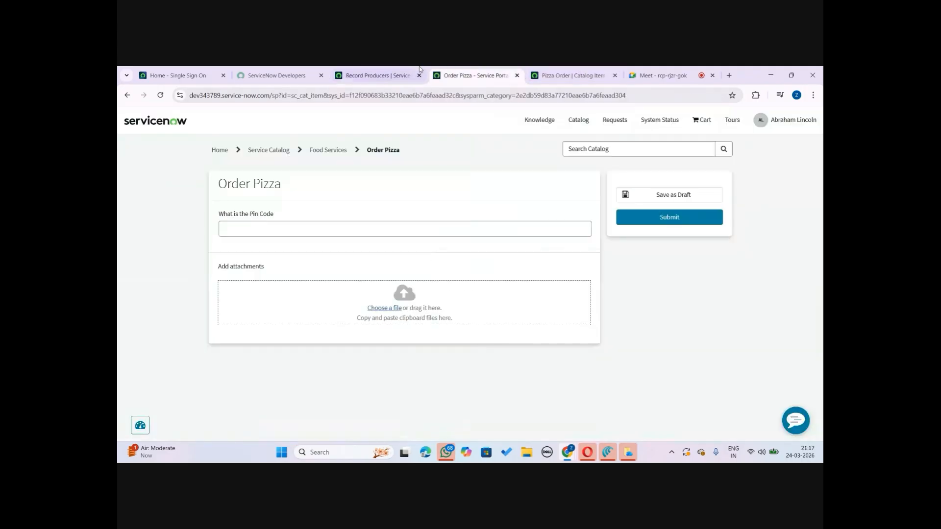
{"action": "left_click", "coordinate": [377, 75]}
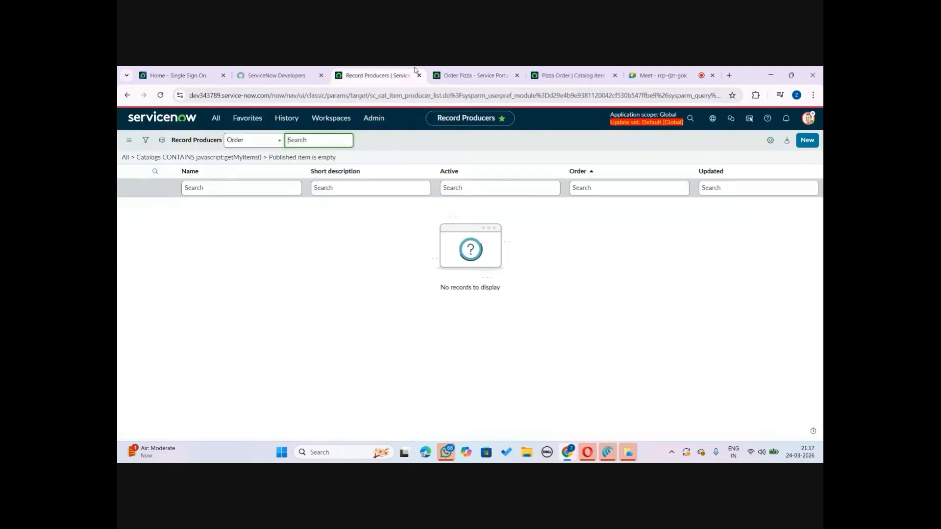
{"action": "left_click", "coordinate": [222, 191]}
{"action": "left_click", "coordinate": [145, 140]}
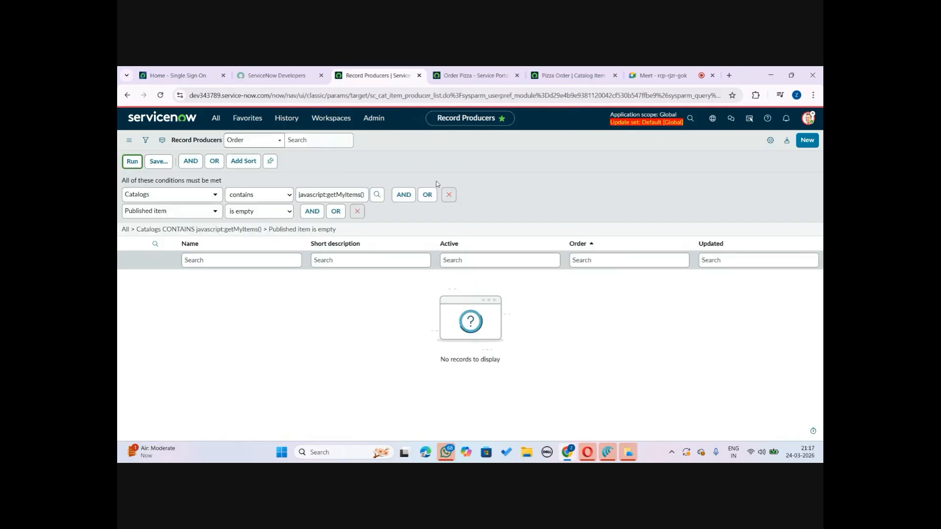
{"action": "left_click", "coordinate": [447, 193]}
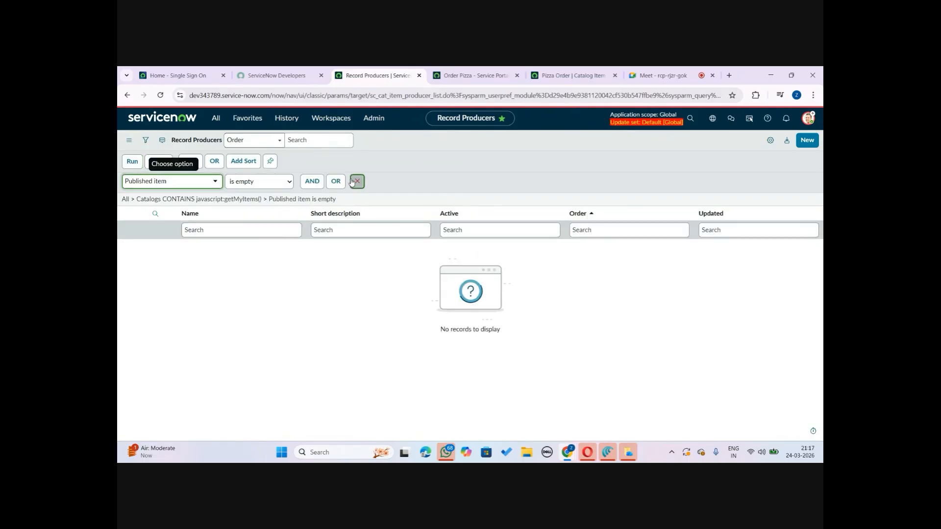
{"action": "left_click", "coordinate": [357, 181]}
{"action": "left_click", "coordinate": [131, 163]}
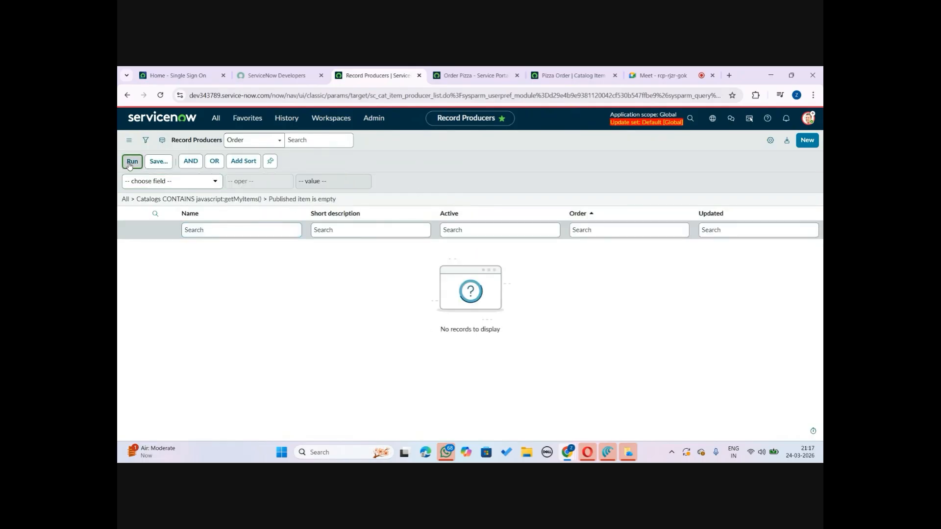
{"action": "left_click", "coordinate": [186, 186]}
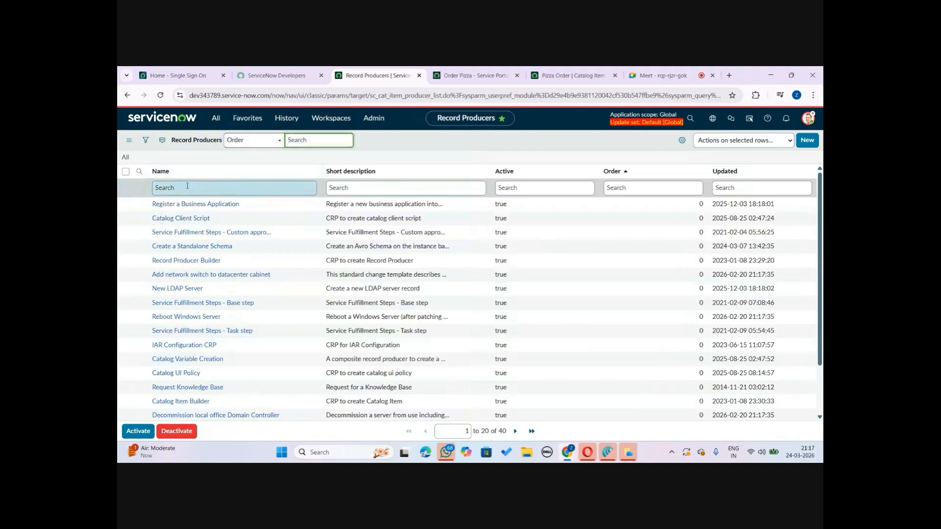
Search record producers whose name contains pizza and open Order Pizza
{"action": "type", "text": "*pizza"}
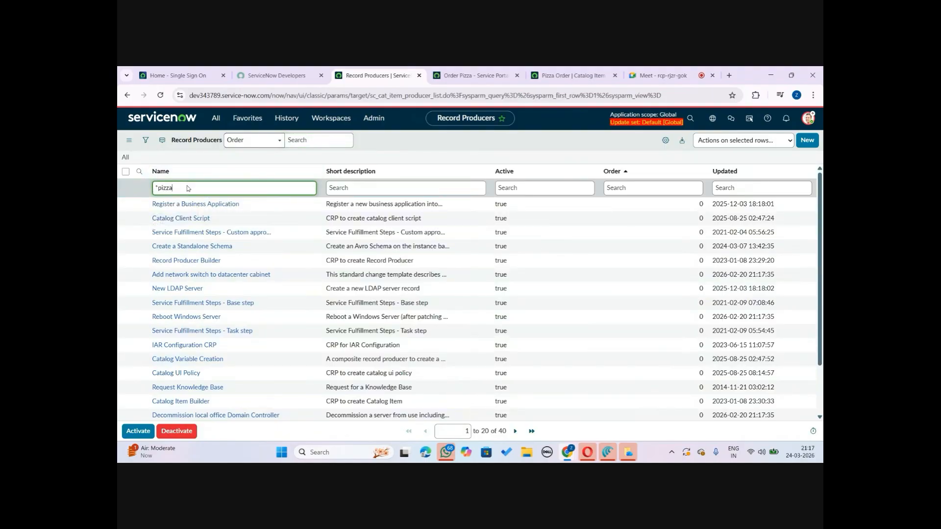
{"action": "key", "text": "Return"}
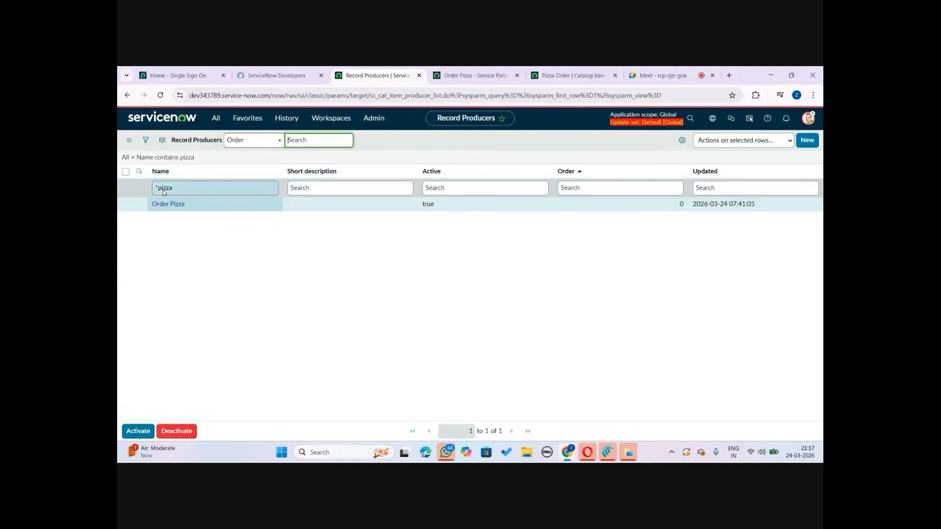
{"action": "left_click", "coordinate": [169, 204]}
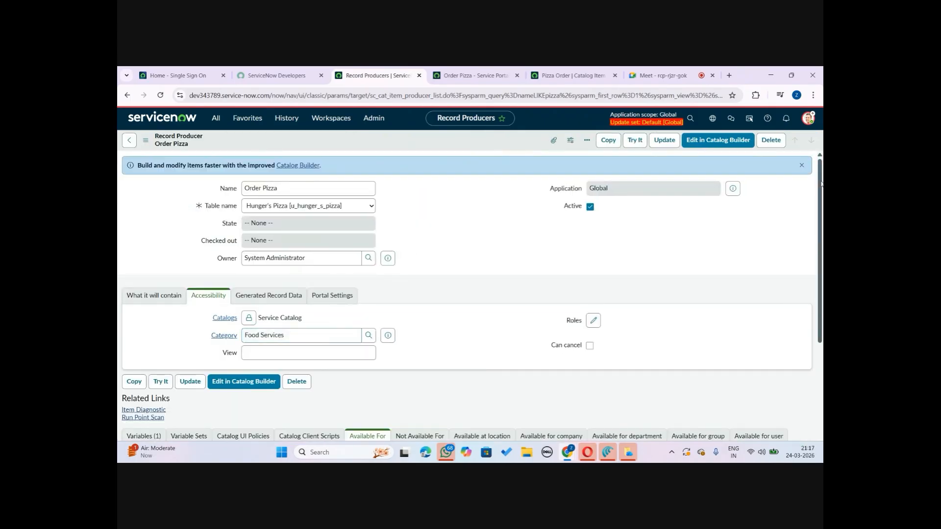
Create a new Available For user criteria on the Order Pizza record producer named "Pizza Issue"
{"action": "left_click_drag", "start_coordinate": [820, 185], "coordinate": [821, 281]}
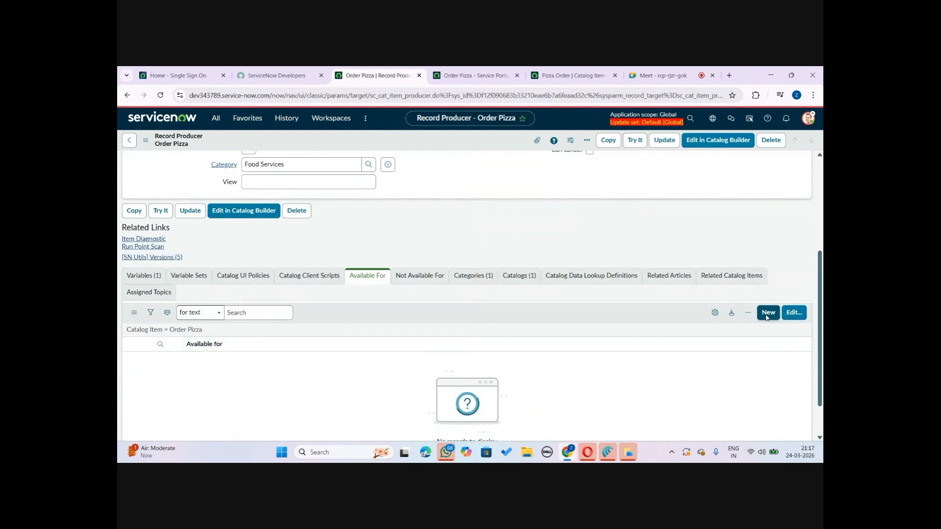
{"action": "left_click", "coordinate": [767, 313]}
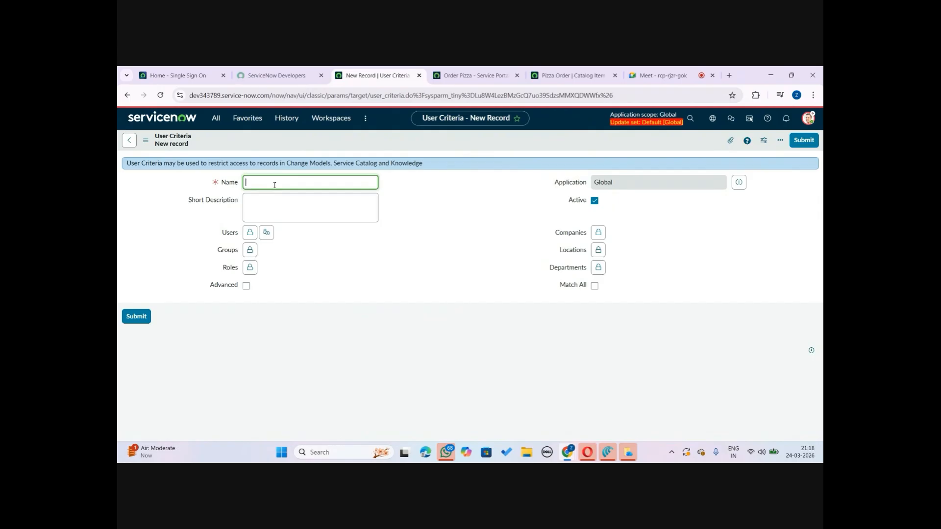
{"action": "type", "text": "Access"}
{"action": "key", "text": "ctrl+a"}
{"action": "key", "text": "BackSpace"}
{"action": "type", "text": "Pizza Issue"}
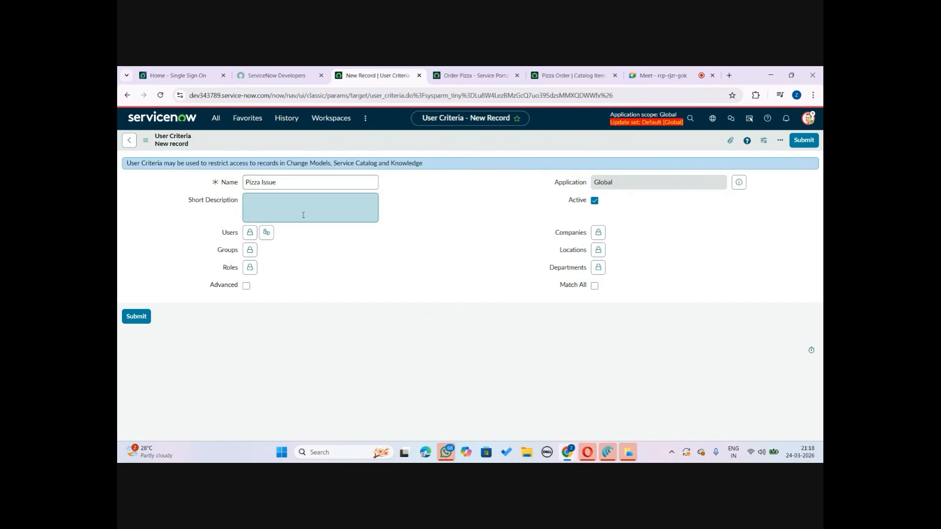
Search groups containing pizza, add Pizza Users to the criteria's Groups, and save the user criteria record
{"action": "left_click", "coordinate": [303, 215]}
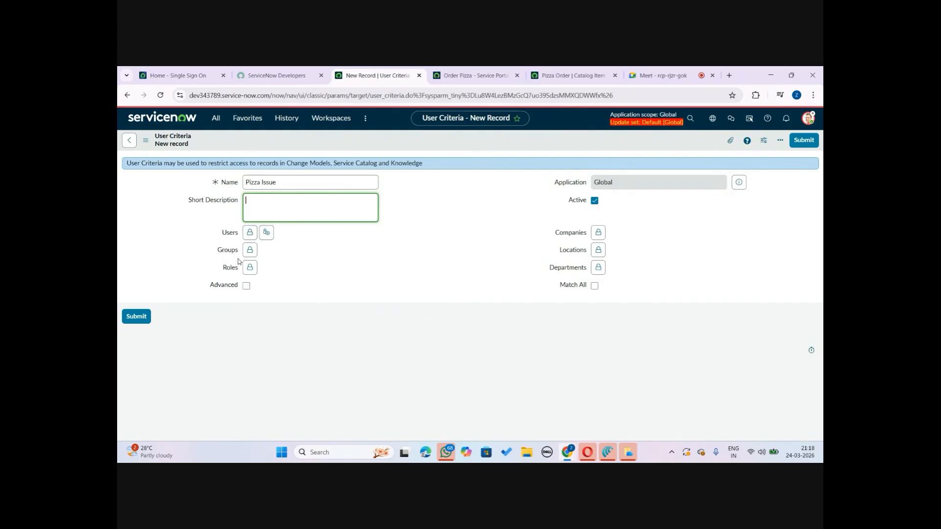
{"action": "left_click", "coordinate": [249, 250]}
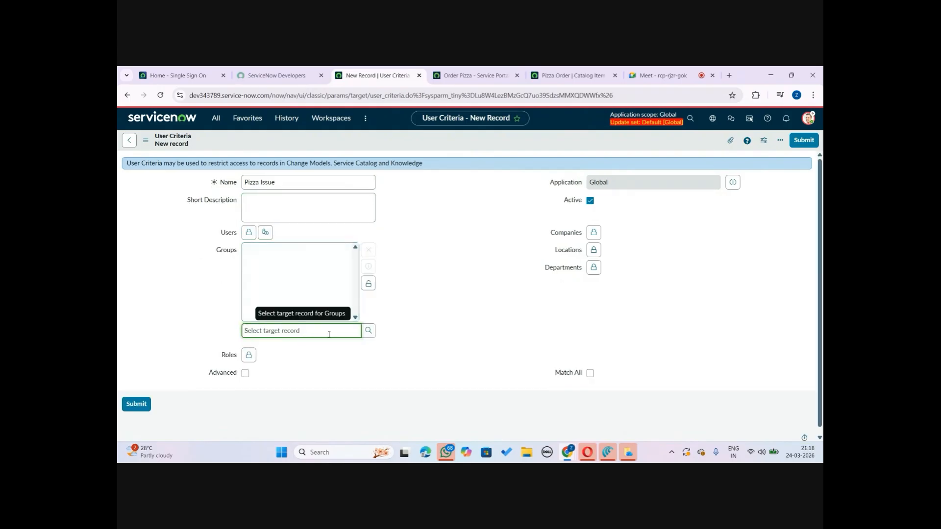
{"action": "left_click", "coordinate": [369, 333]}
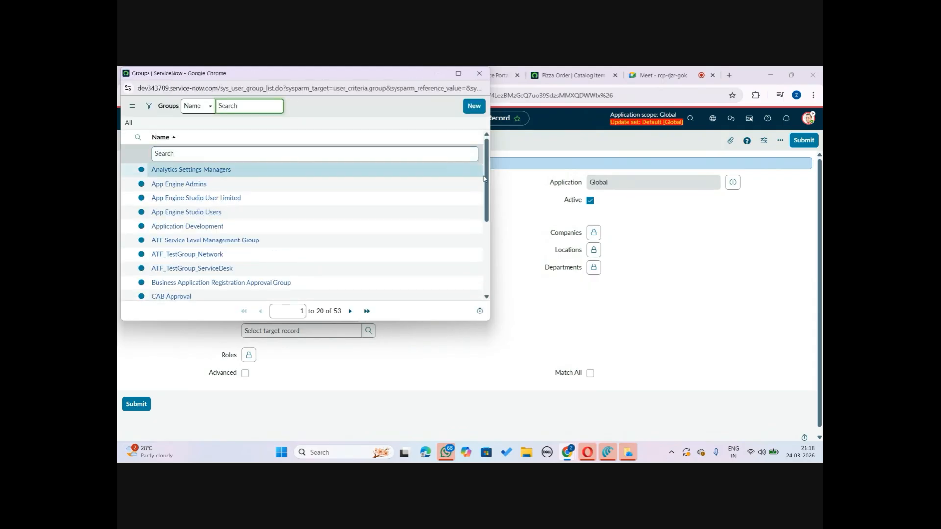
{"action": "left_click_drag", "start_coordinate": [484, 179], "coordinate": [497, 154]}
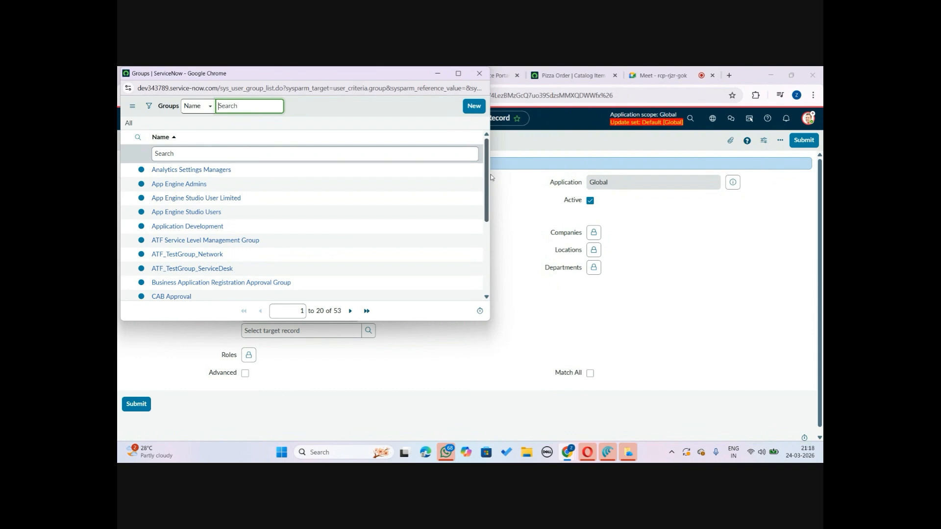
{"action": "scroll", "coordinate": [483, 233], "scroll_direction": "down", "scroll_amount": 3}
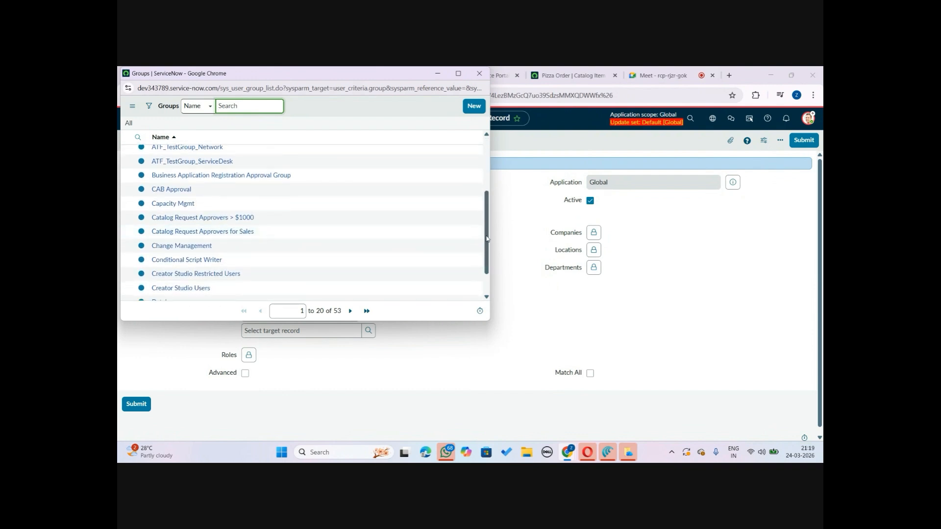
{"action": "scroll", "coordinate": [483, 234], "scroll_direction": "down", "scroll_amount": 1}
{"action": "scroll", "coordinate": [483, 233], "scroll_direction": "up", "scroll_amount": 1}
{"action": "scroll", "coordinate": [482, 233], "scroll_direction": "up", "scroll_amount": 5}
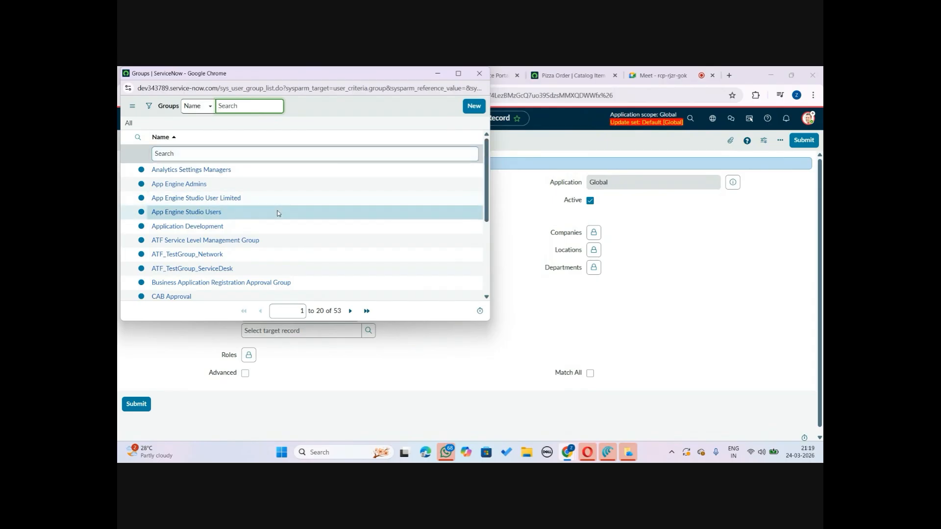
{"action": "left_click", "coordinate": [205, 159]}
{"action": "type", "text": "itil"}
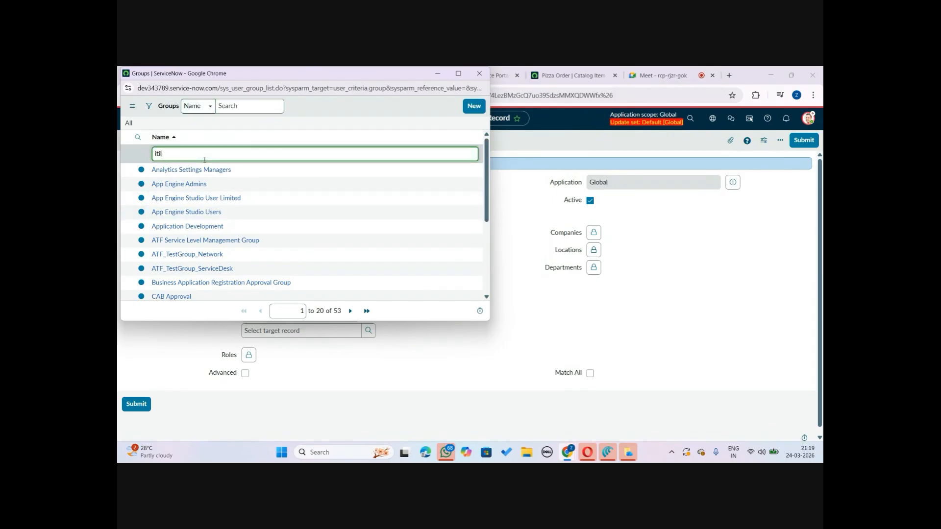
{"action": "key", "text": "ctrl+a"}
{"action": "key", "text": "BackSpace"}
{"action": "scroll", "coordinate": [485, 193], "scroll_direction": "down", "scroll_amount": 3}
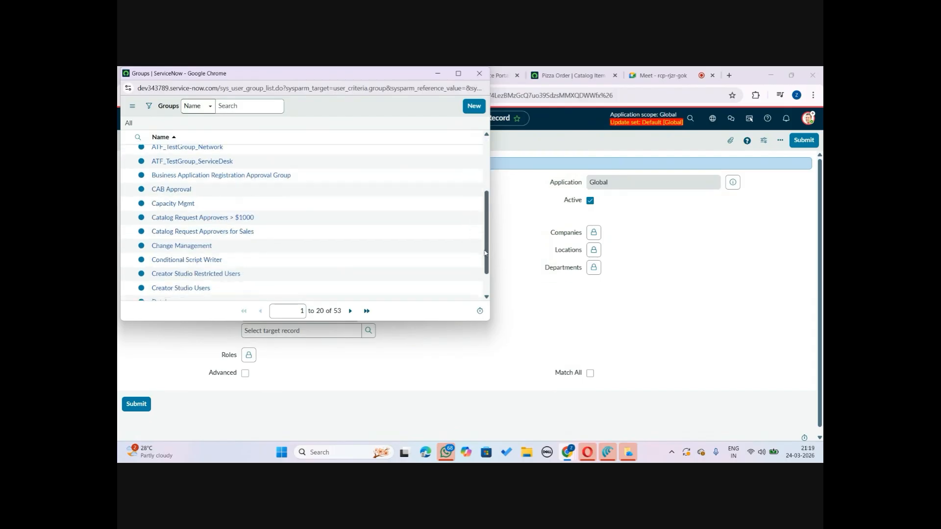
{"action": "scroll", "coordinate": [486, 193], "scroll_direction": "up", "scroll_amount": 3}
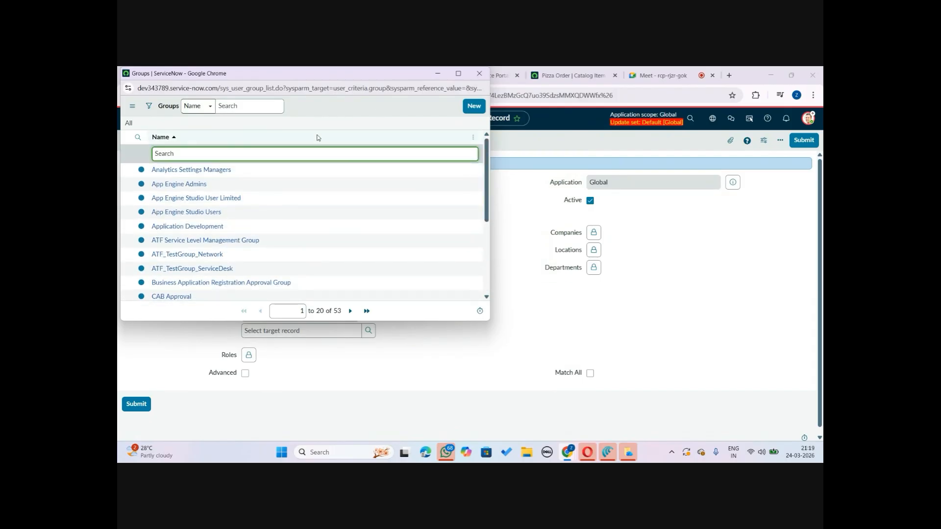
{"action": "type", "text": "pizza"}
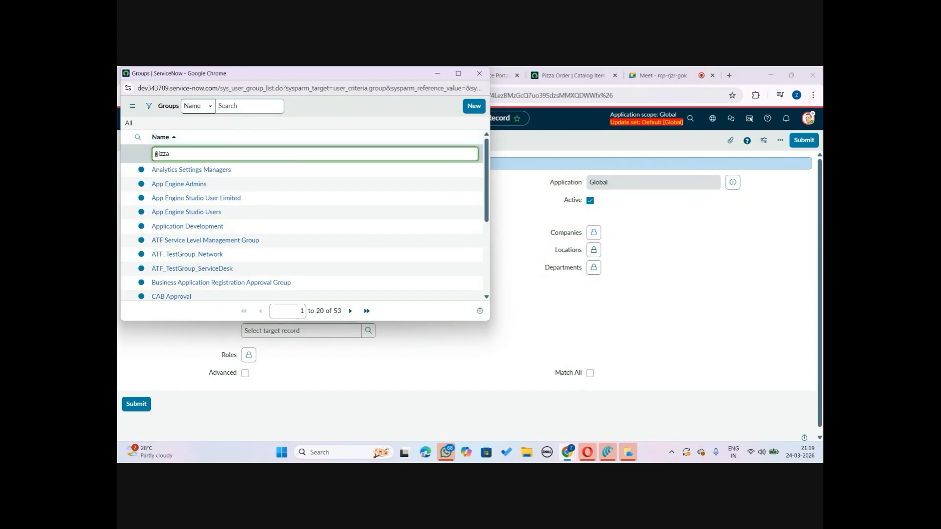
{"action": "type", "text": "*"}
{"action": "key", "text": "Return"}
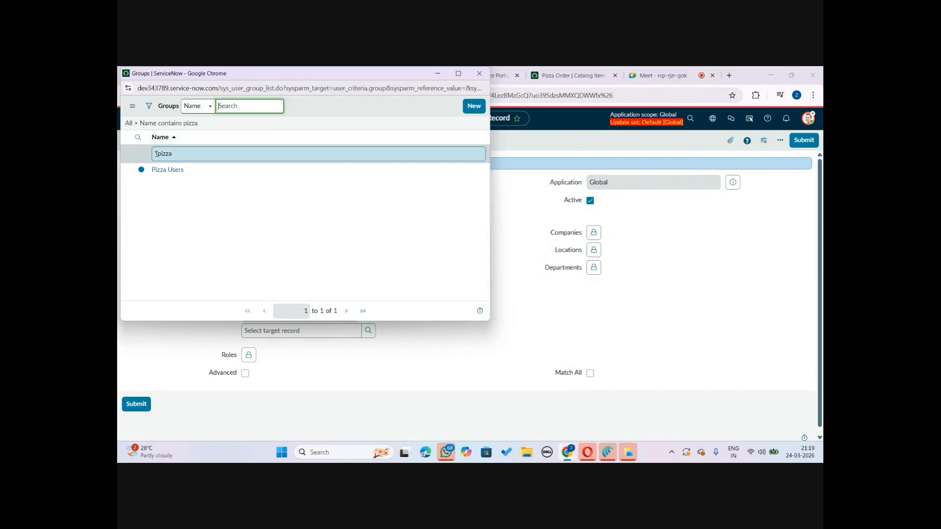
{"action": "left_click", "coordinate": [175, 171]}
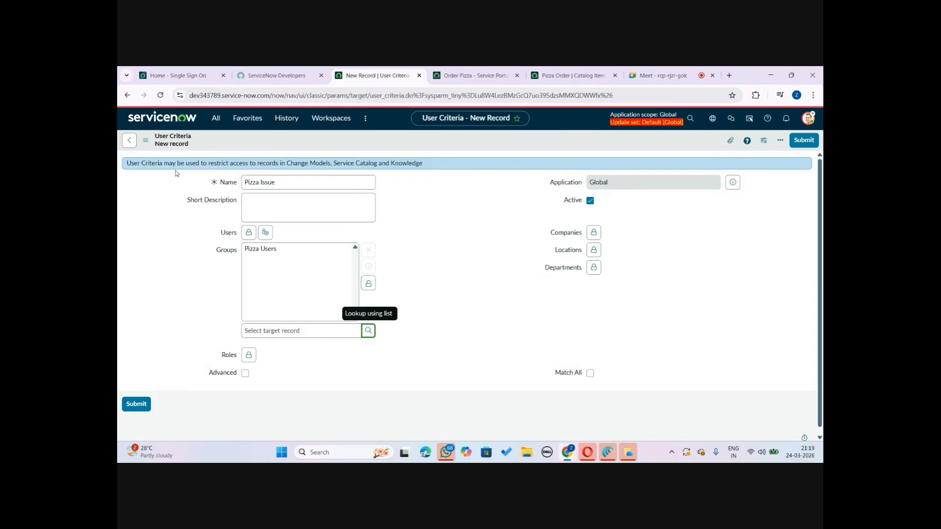
{"action": "right_click", "coordinate": [666, 147]}
{"action": "left_click", "coordinate": [685, 150]}
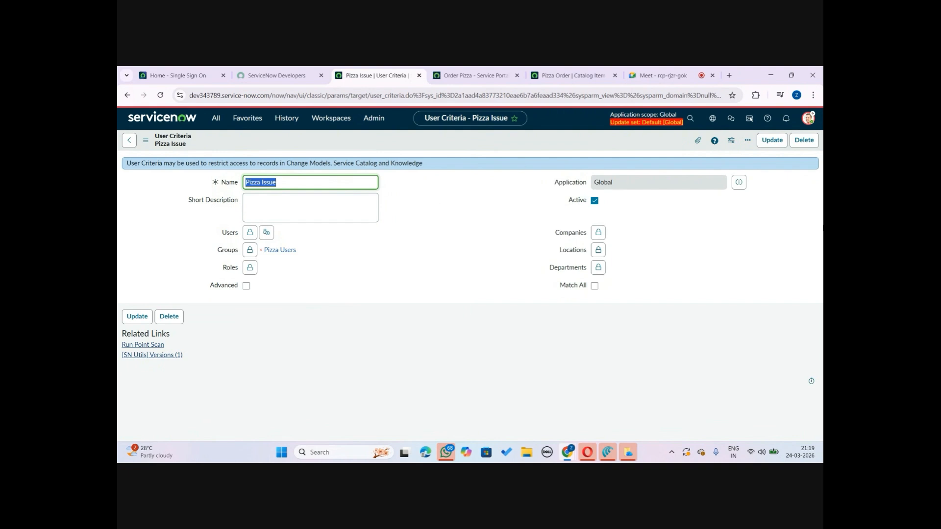
Open the Users list from the navigator and open the first user's record
{"action": "left_click", "coordinate": [808, 119]}
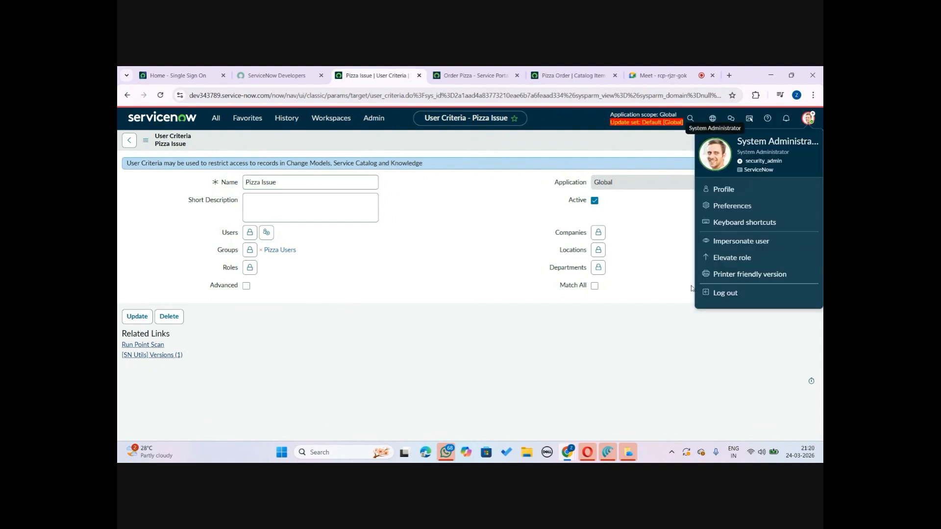
{"action": "left_click", "coordinate": [215, 118]}
{"action": "type", "text": "users"}
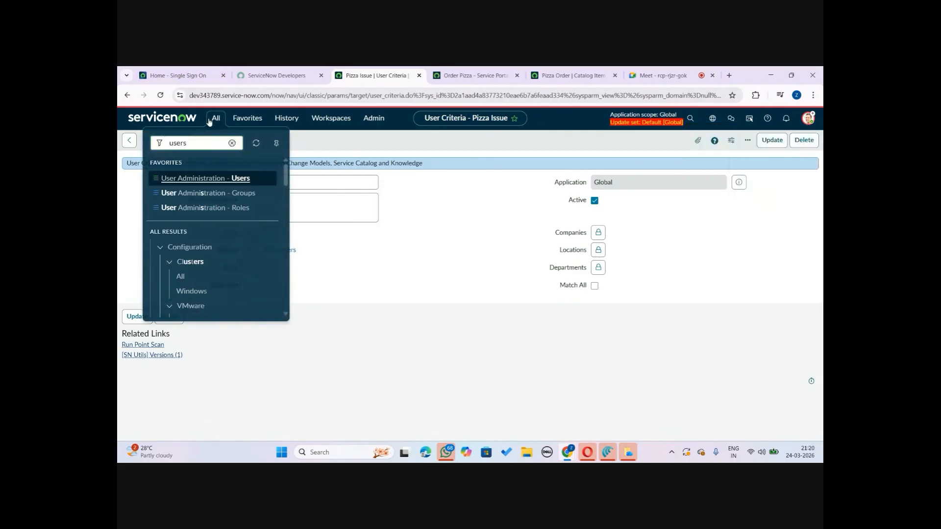
{"action": "left_click", "coordinate": [241, 178]}
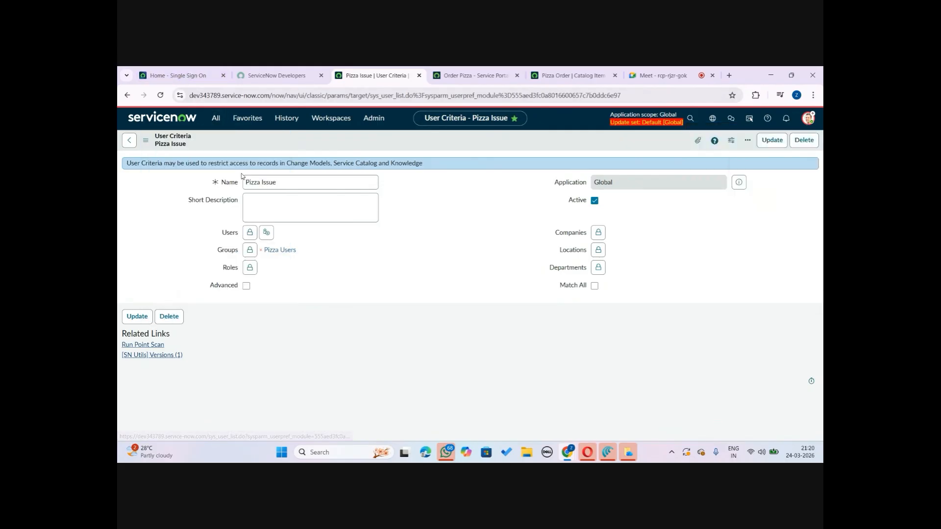
{"action": "left_click", "coordinate": [167, 205]}
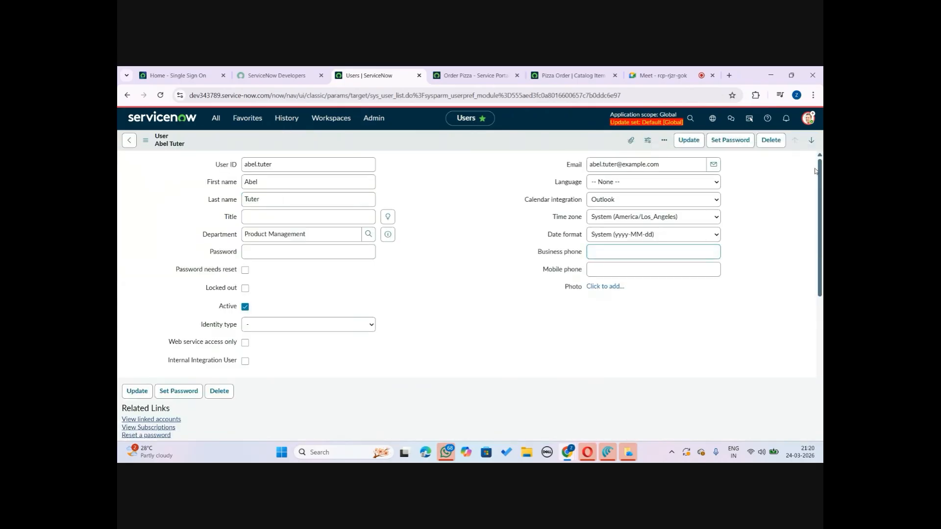
Review the user's assigned roles and group memberships in the related lists
{"action": "left_click_drag", "start_coordinate": [819, 183], "coordinate": [823, 361]}
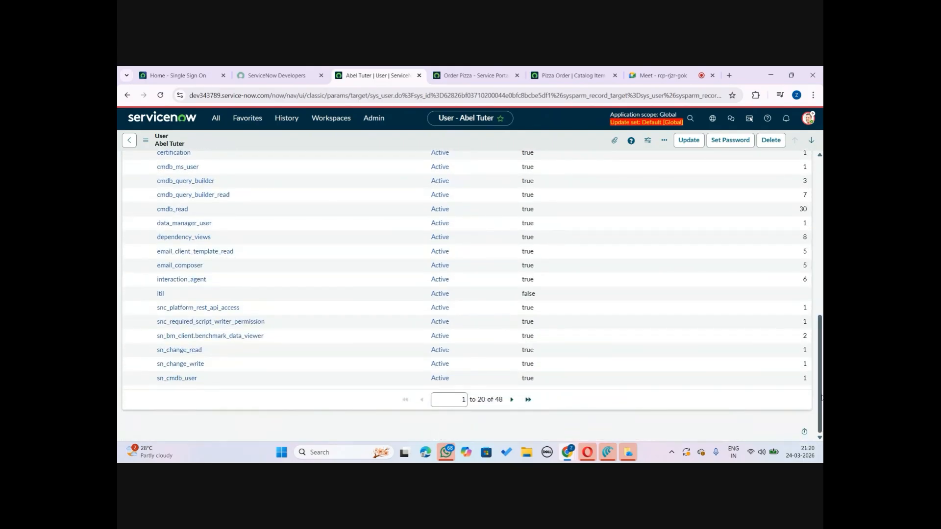
{"action": "scroll", "coordinate": [822, 398], "scroll_direction": "up", "scroll_amount": 4}
{"action": "left_click", "coordinate": [229, 226]}
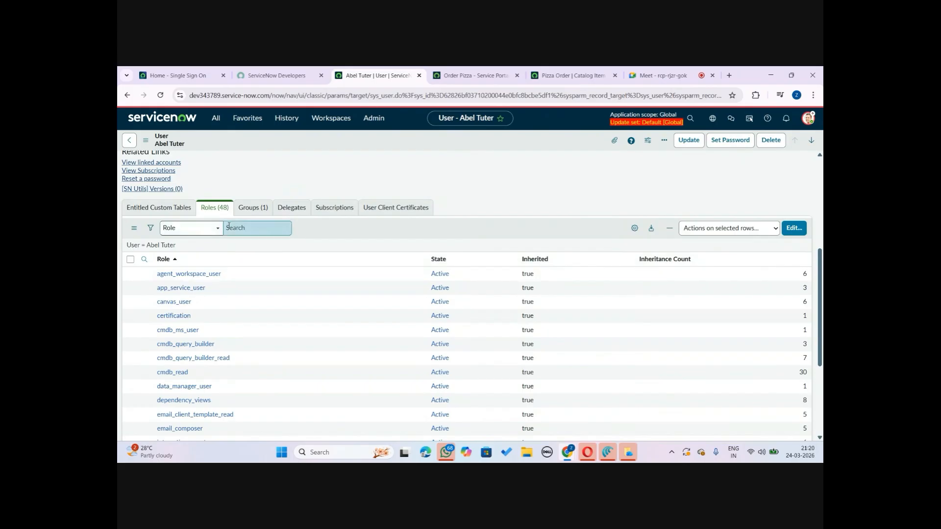
{"action": "left_click", "coordinate": [253, 209]}
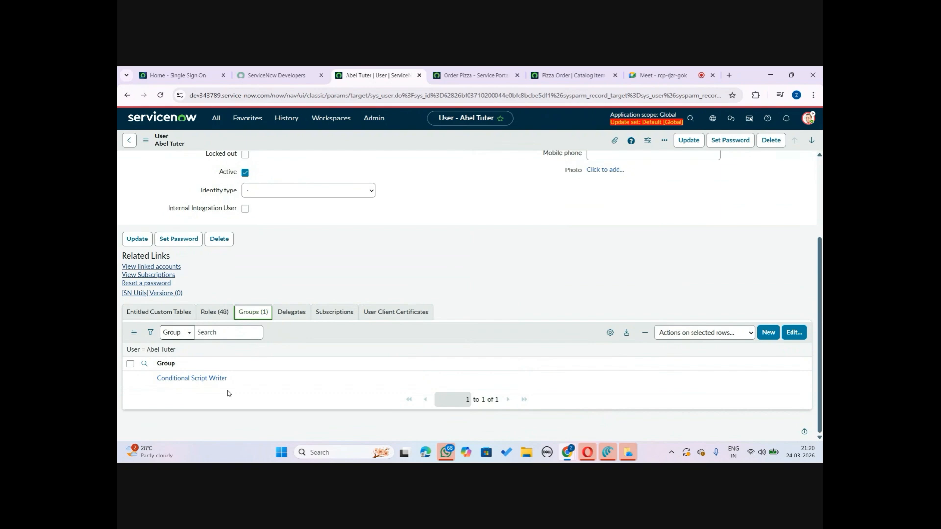
{"action": "left_click", "coordinate": [220, 312]}
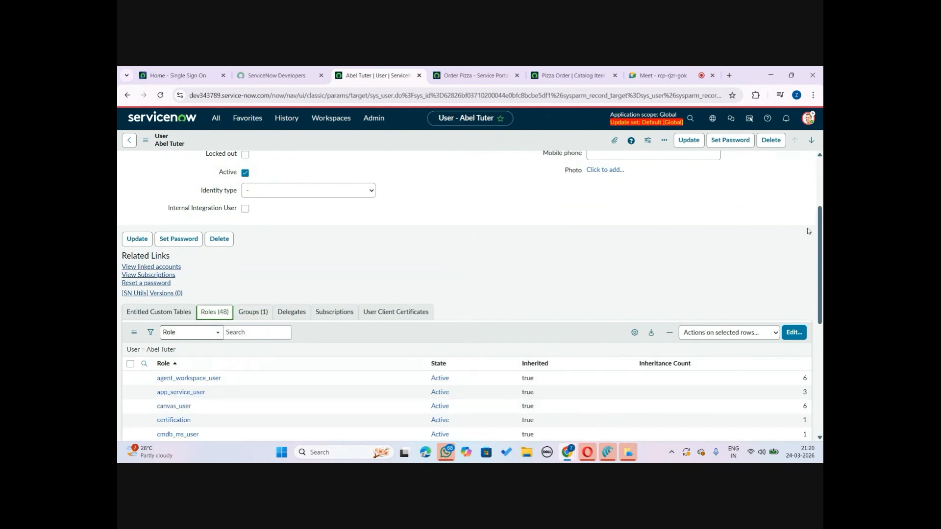
{"action": "left_click_drag", "start_coordinate": [817, 245], "coordinate": [811, 188]}
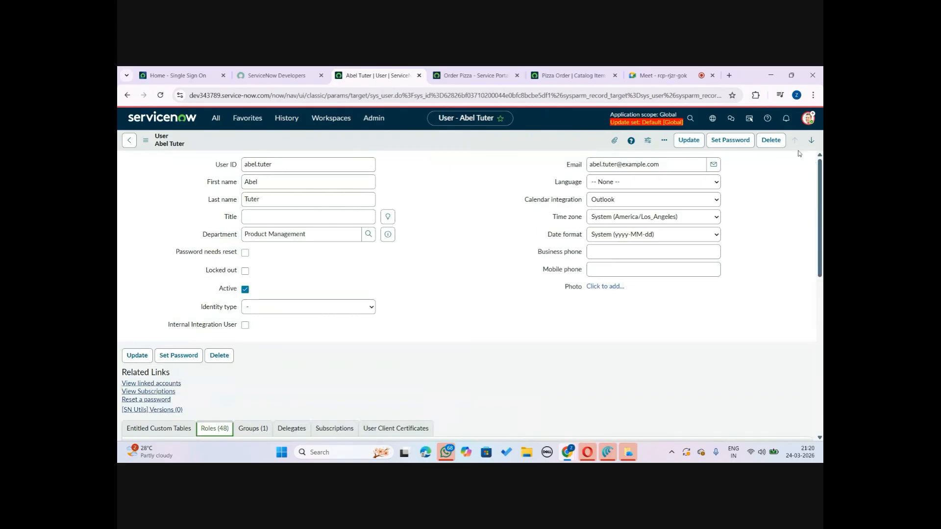
Impersonate the same user, chosen from the recent impersonations
{"action": "left_click", "coordinate": [807, 118]}
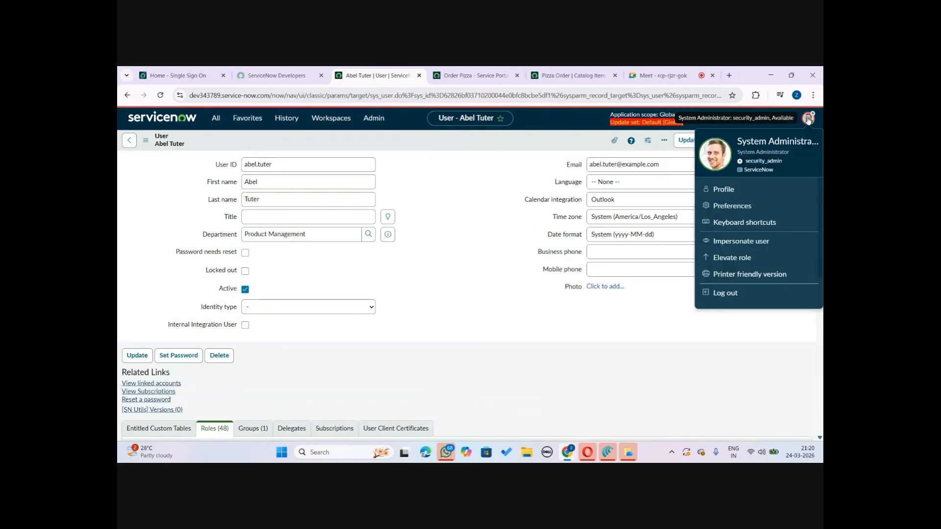
{"action": "left_click", "coordinate": [733, 243]}
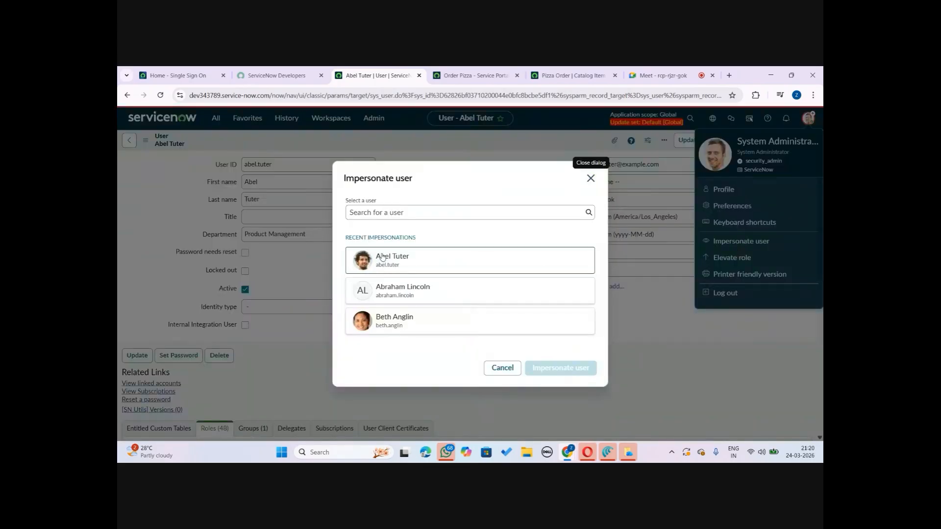
{"action": "left_click", "coordinate": [382, 257]}
{"action": "left_click", "coordinate": [556, 369]}
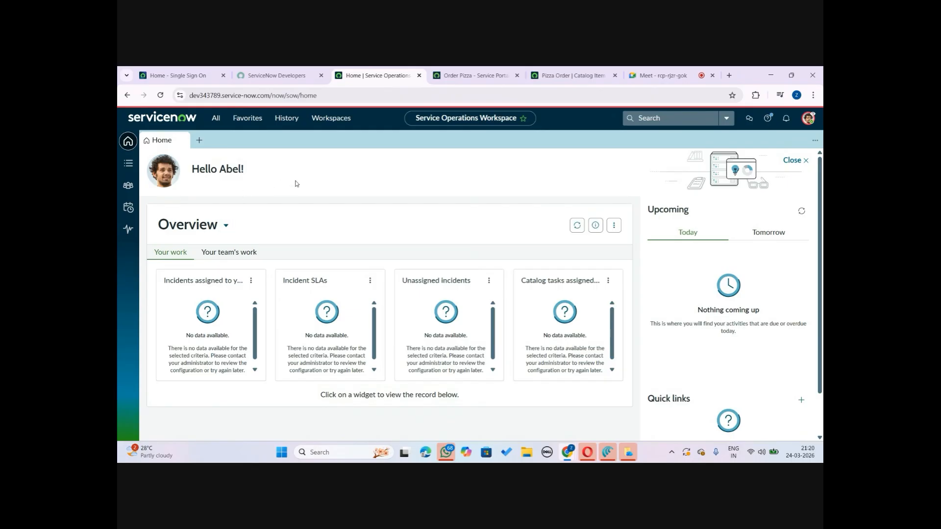
Reload the Order Pizza portal page as the impersonated user and close its tab
{"action": "left_click", "coordinate": [488, 71]}
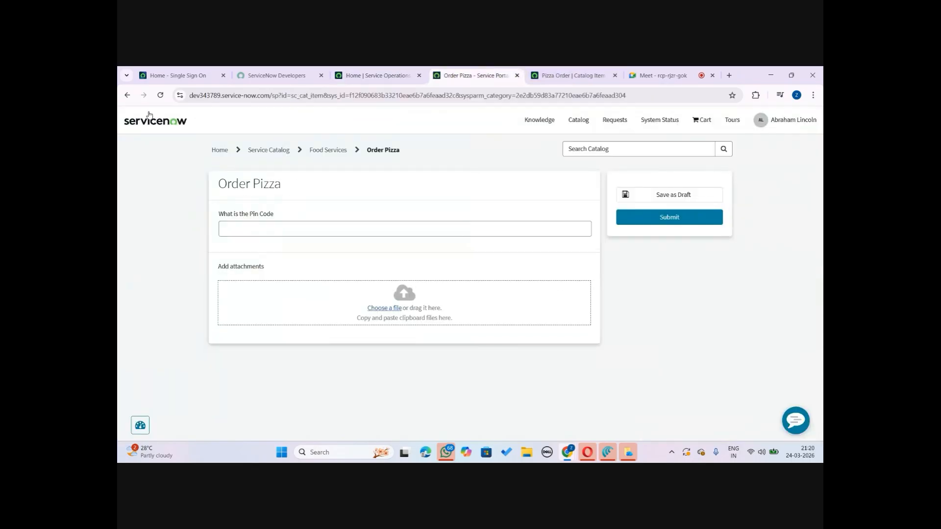
{"action": "left_click", "coordinate": [160, 95]}
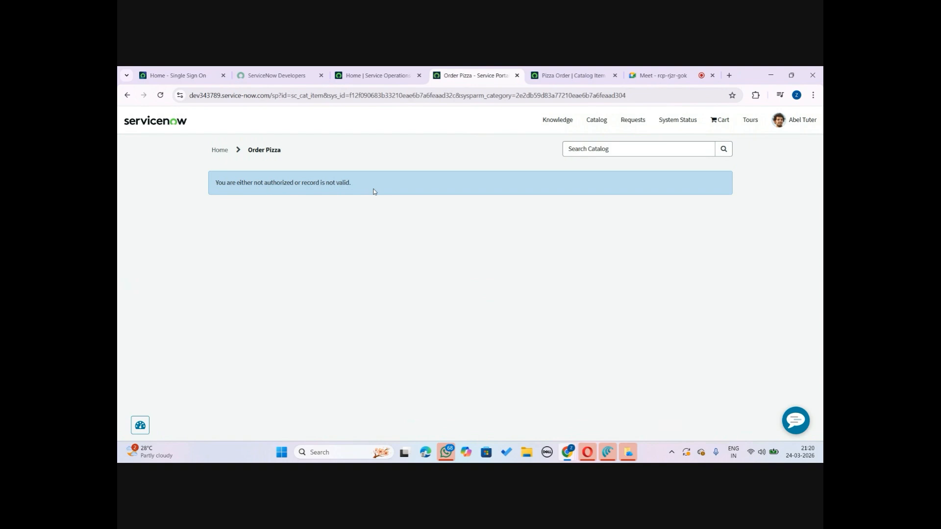
{"action": "left_click", "coordinate": [517, 75]}
{"action": "left_click", "coordinate": [384, 71]}
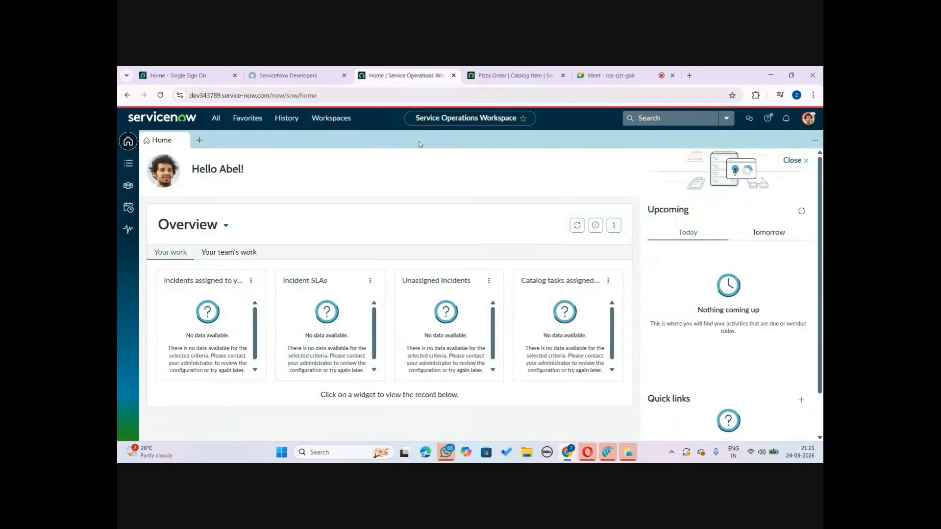
End the impersonation and open the Users list from the navigator
{"action": "left_click", "coordinate": [809, 119]}
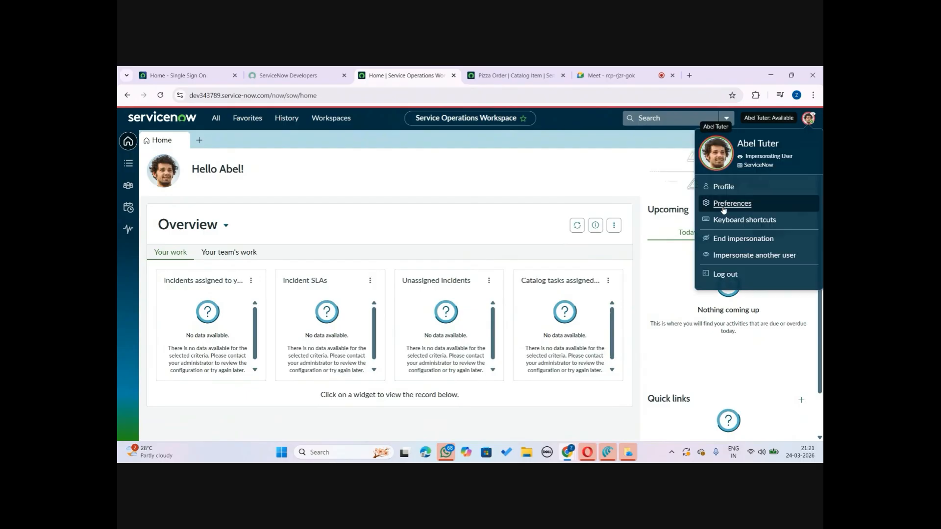
{"action": "left_click", "coordinate": [730, 239]}
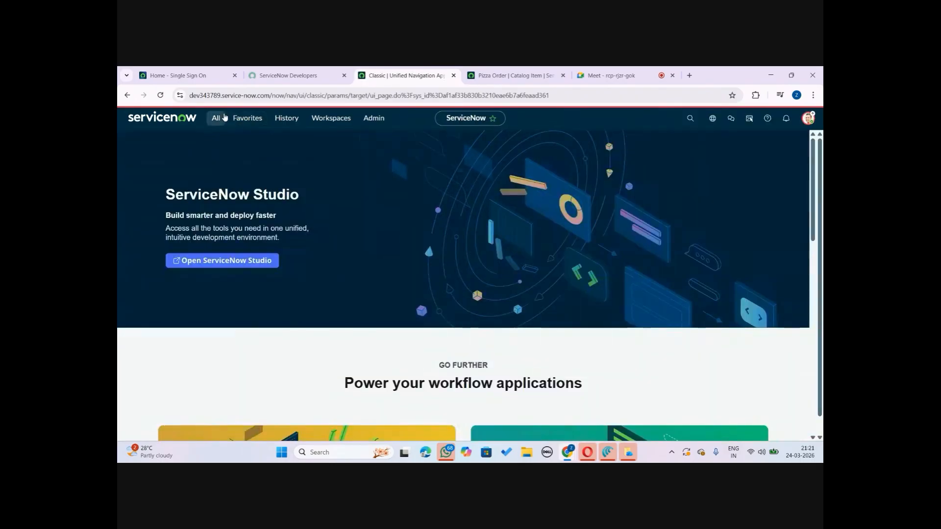
{"action": "left_click", "coordinate": [215, 119]}
{"action": "type", "text": "users"}
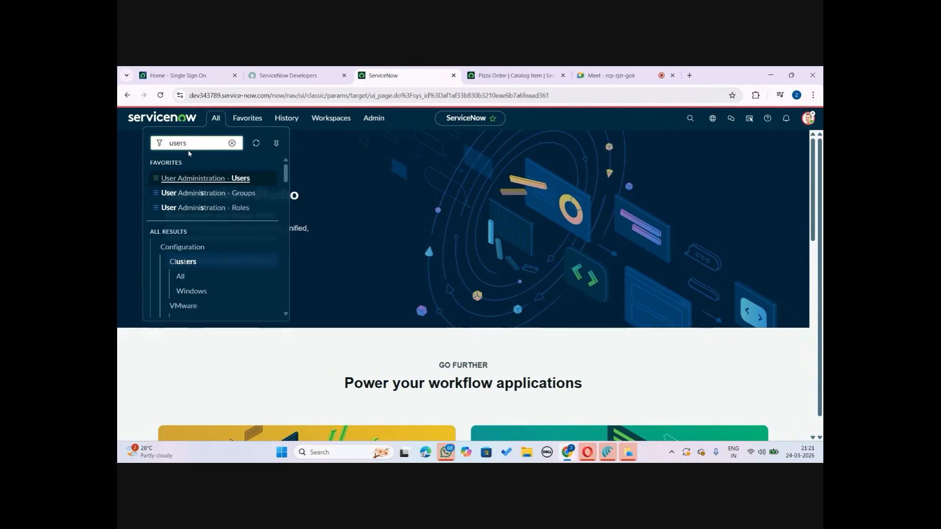
{"action": "left_click", "coordinate": [231, 180]}
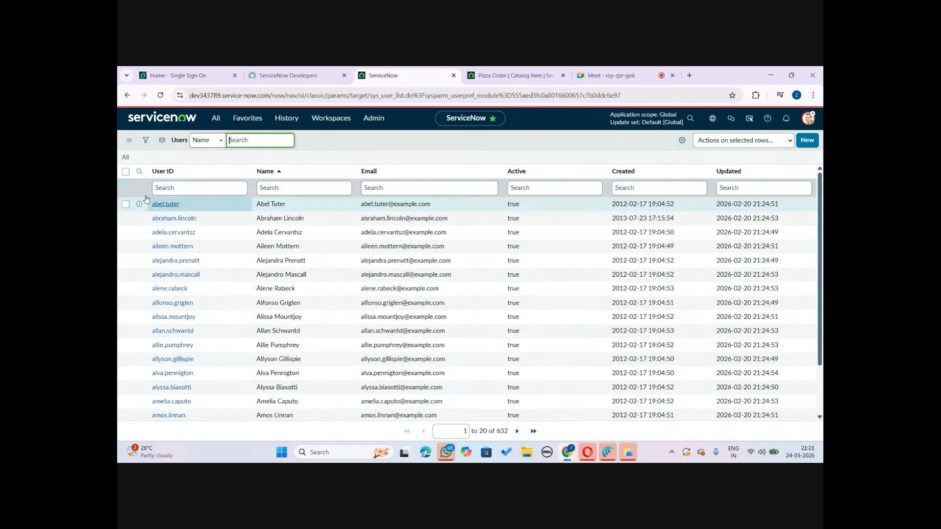
Open the first user's record and add the Pizza Users group to their group memberships
{"action": "left_click", "coordinate": [159, 205]}
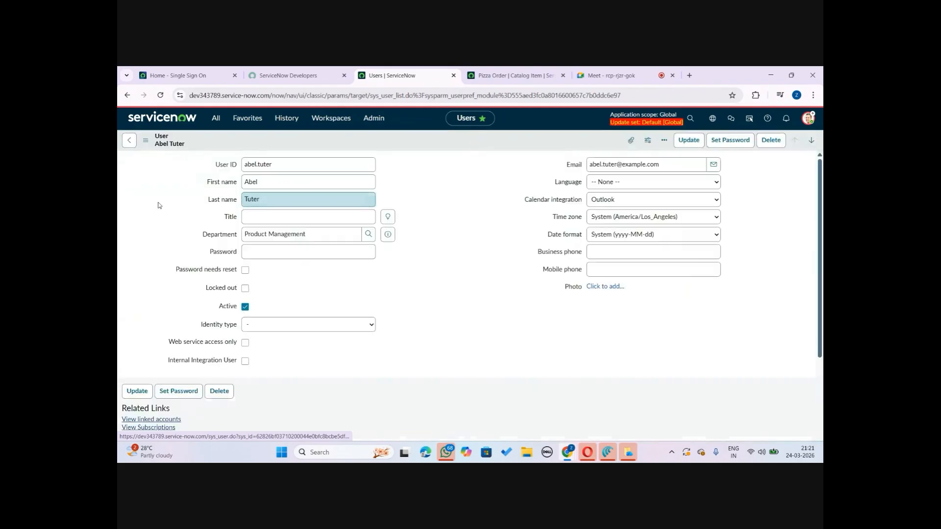
{"action": "scroll", "coordinate": [814, 225], "scroll_direction": "down", "scroll_amount": 5}
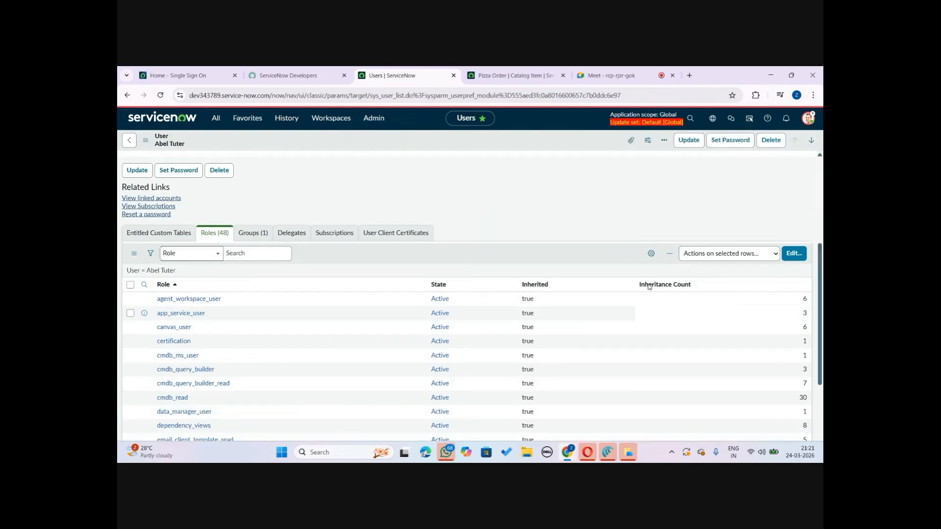
{"action": "left_click", "coordinate": [253, 242]}
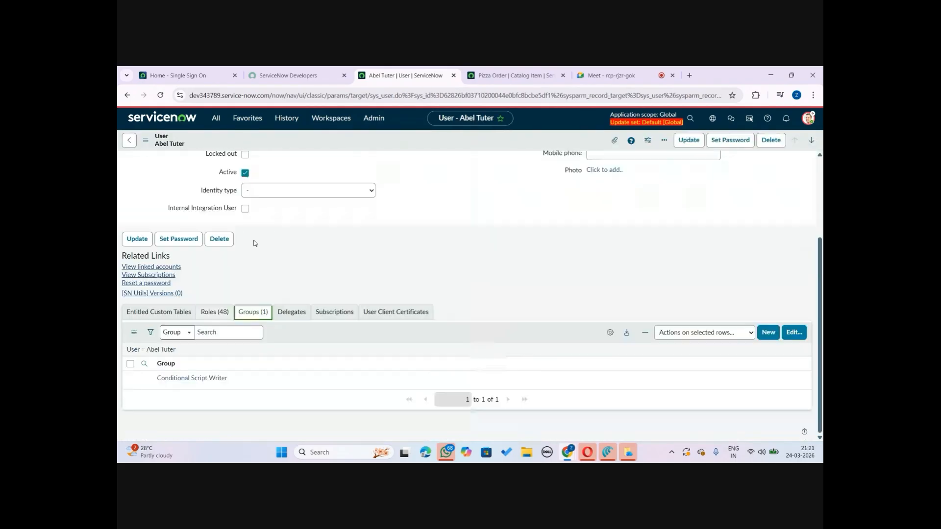
{"action": "left_click", "coordinate": [794, 332]}
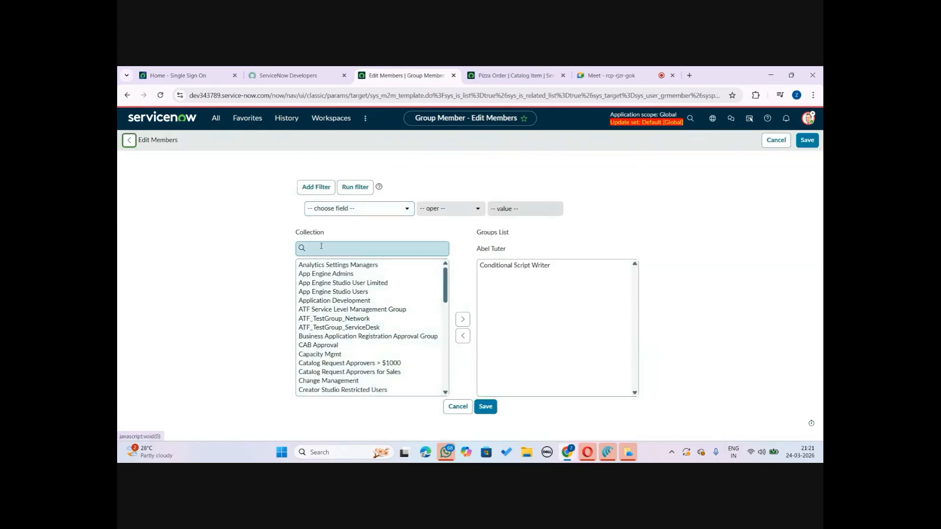
{"action": "left_click", "coordinate": [324, 249]}
{"action": "type", "text": "*pizza"}
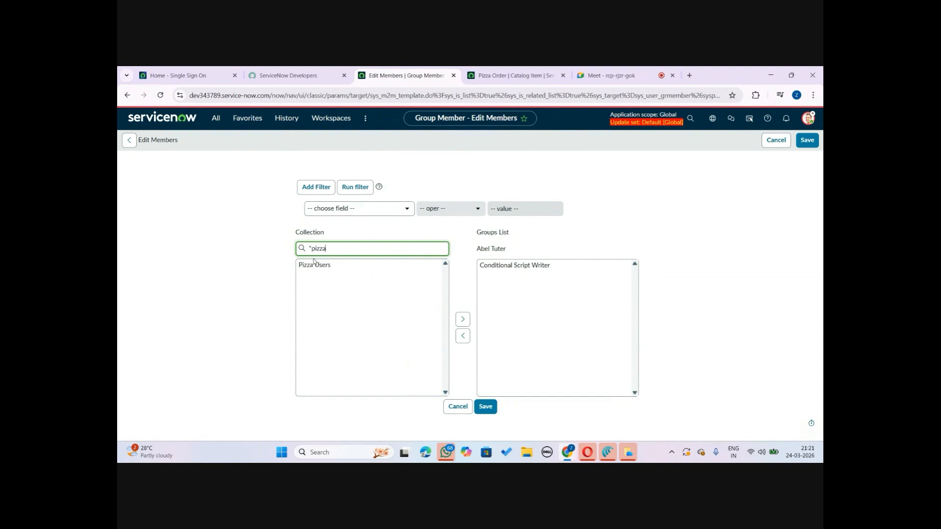
{"action": "left_click", "coordinate": [313, 265]}
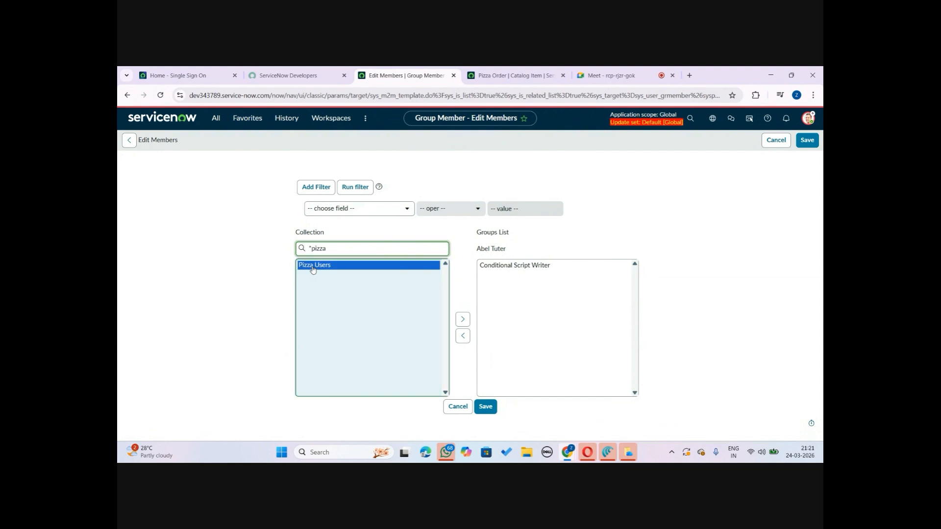
{"action": "left_click", "coordinate": [459, 320]}
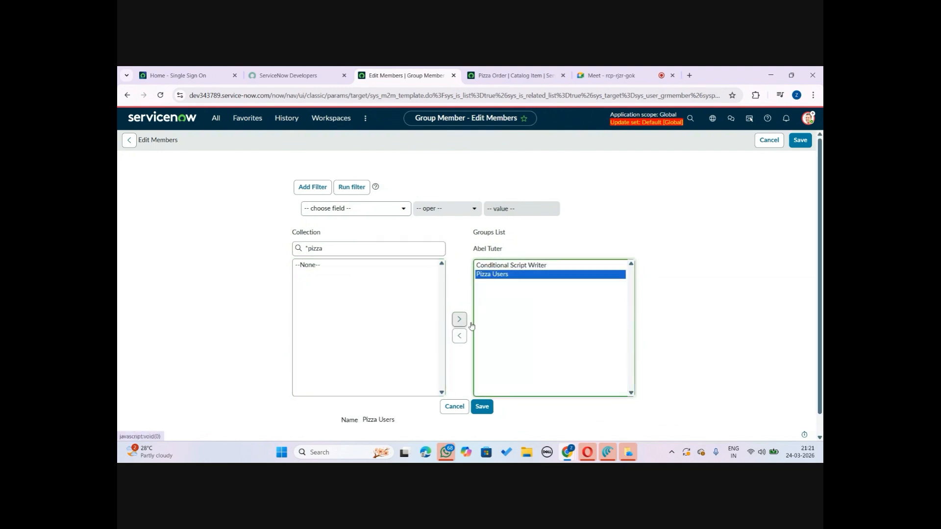
{"action": "left_click", "coordinate": [484, 410]}
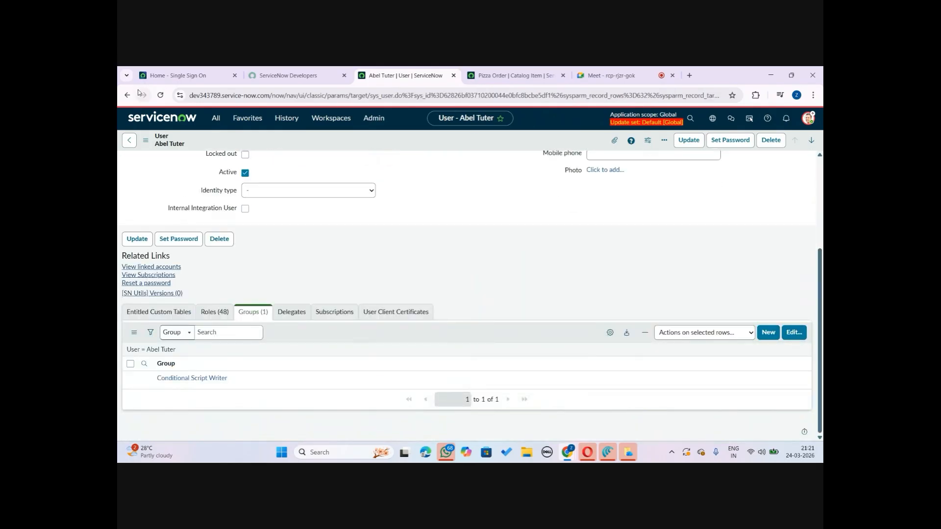
Reload the user record and save it with Update
{"action": "left_click", "coordinate": [160, 96]}
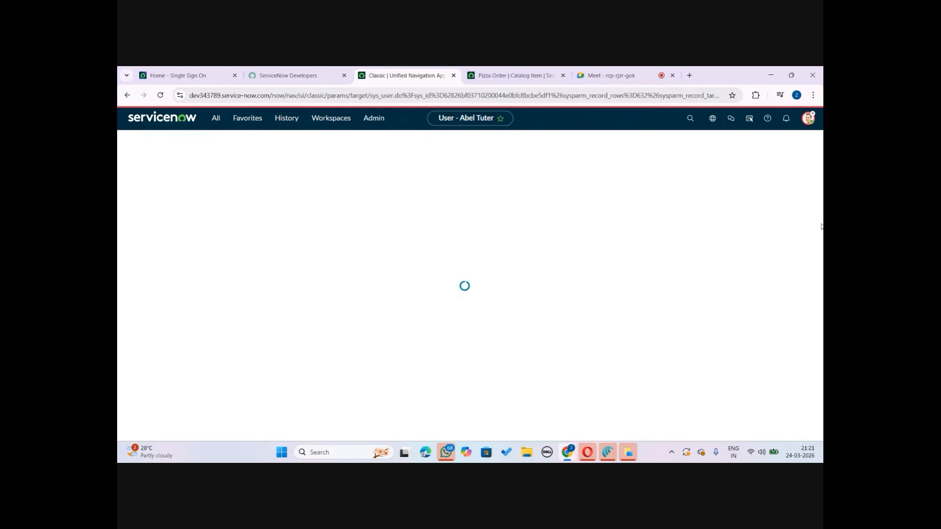
{"action": "scroll", "coordinate": [821, 227], "scroll_direction": "down", "scroll_amount": 3}
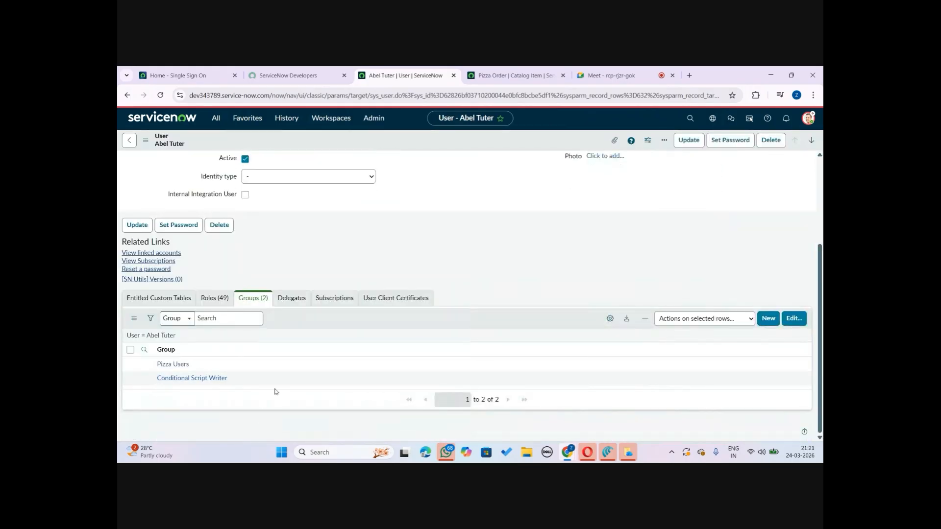
{"action": "left_click", "coordinate": [686, 142]}
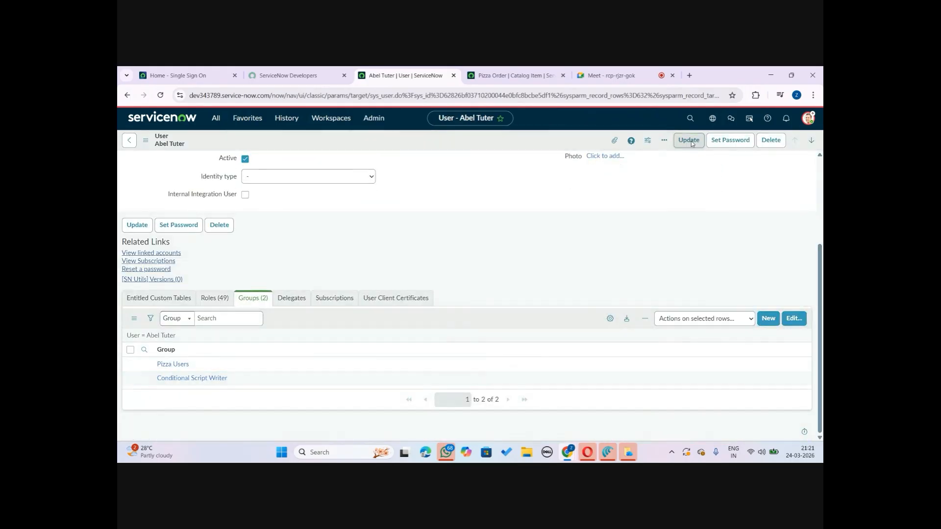
Impersonate the same user, chosen from the recent impersonations
{"action": "left_click", "coordinate": [808, 118]}
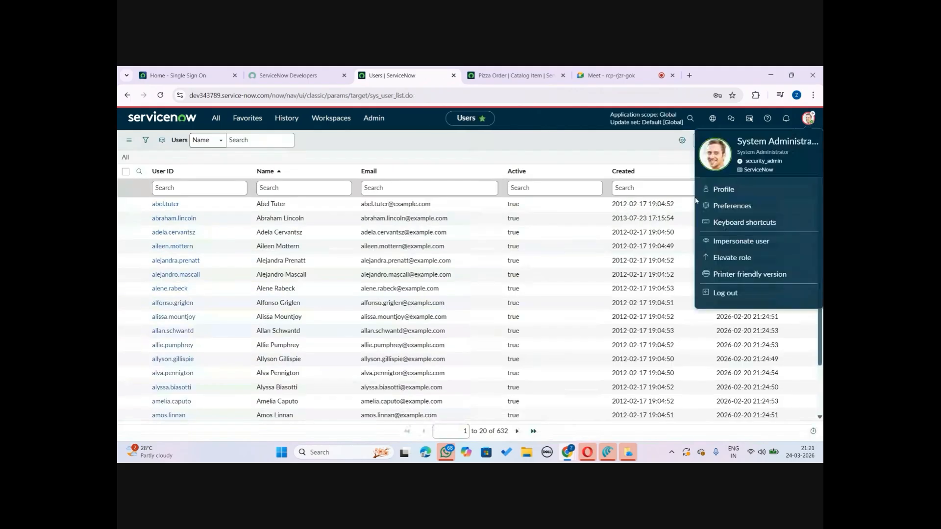
{"action": "left_click", "coordinate": [725, 244]}
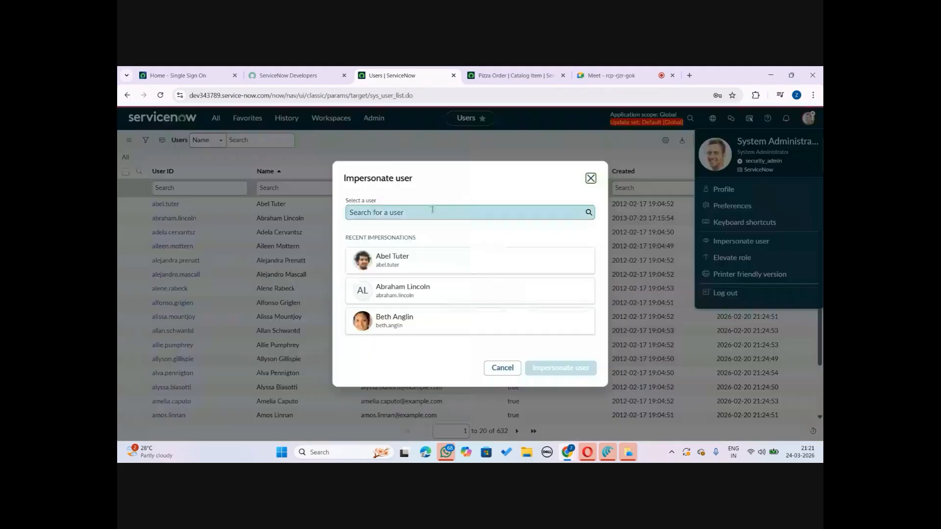
{"action": "left_click", "coordinate": [384, 269]}
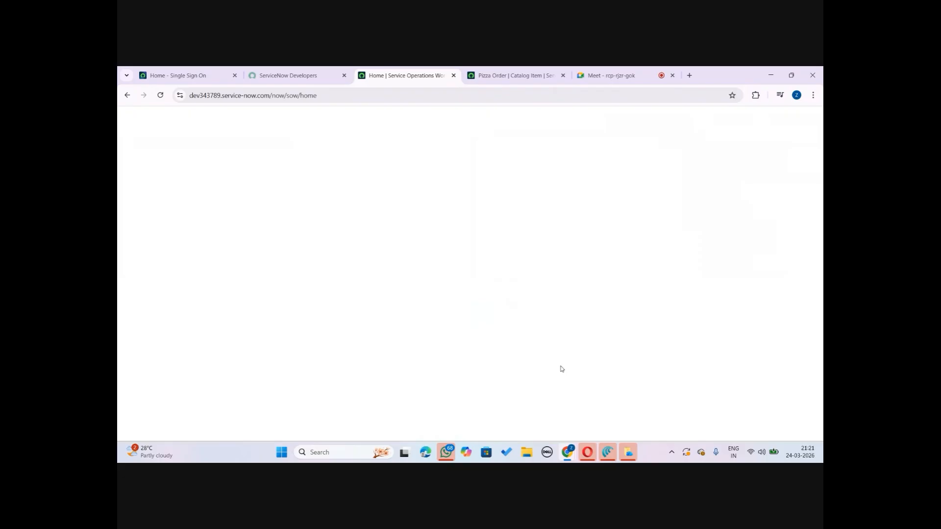
Copy the instance's base URL from the workspace tab and duplicate that tab
{"action": "left_click", "coordinate": [512, 75]}
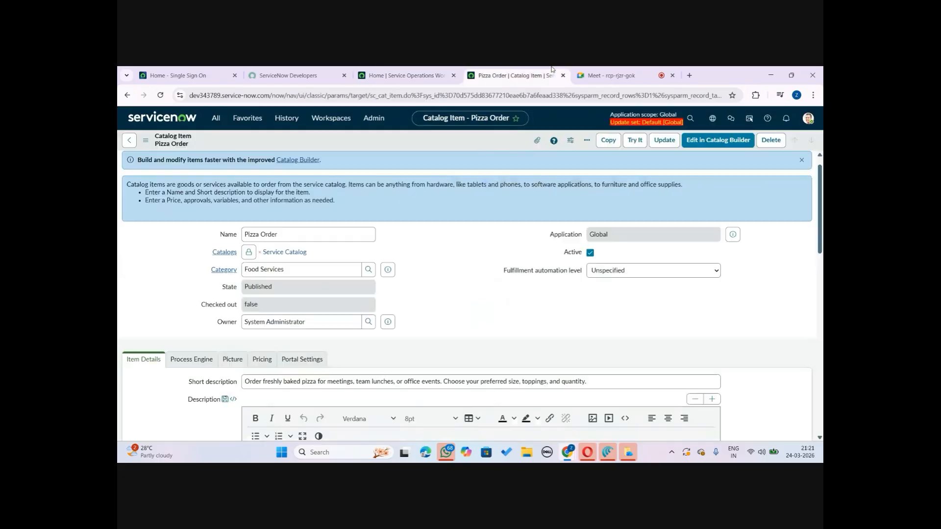
{"action": "left_click", "coordinate": [422, 73]}
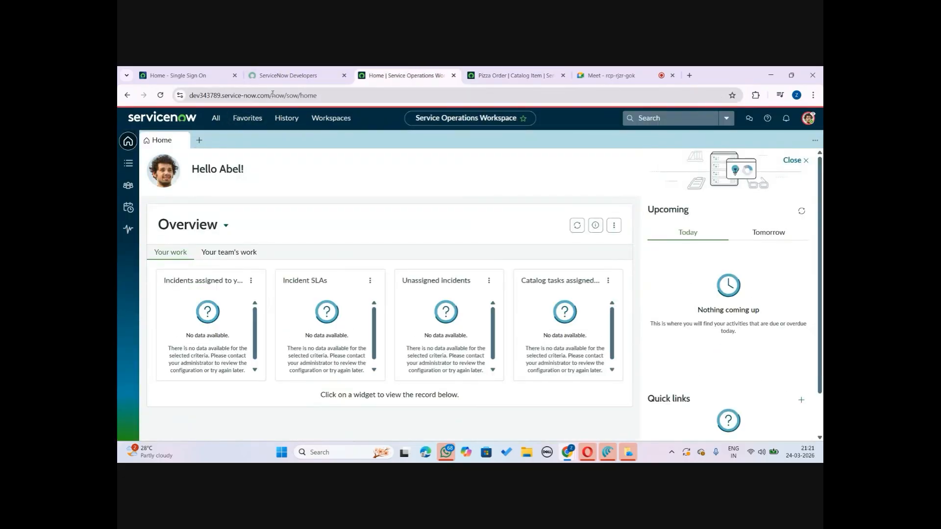
{"action": "left_click_drag", "start_coordinate": [273, 95], "coordinate": [187, 99]}
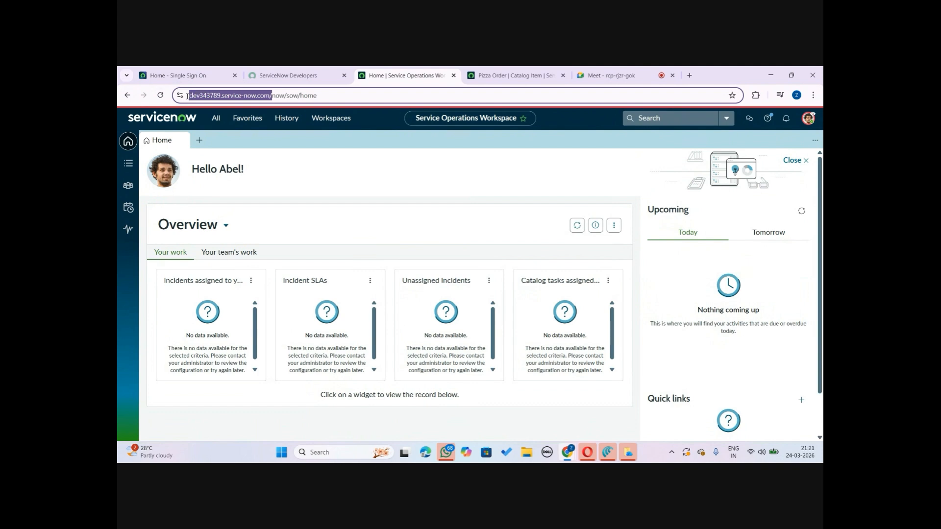
{"action": "left_click", "coordinate": [354, 95]}
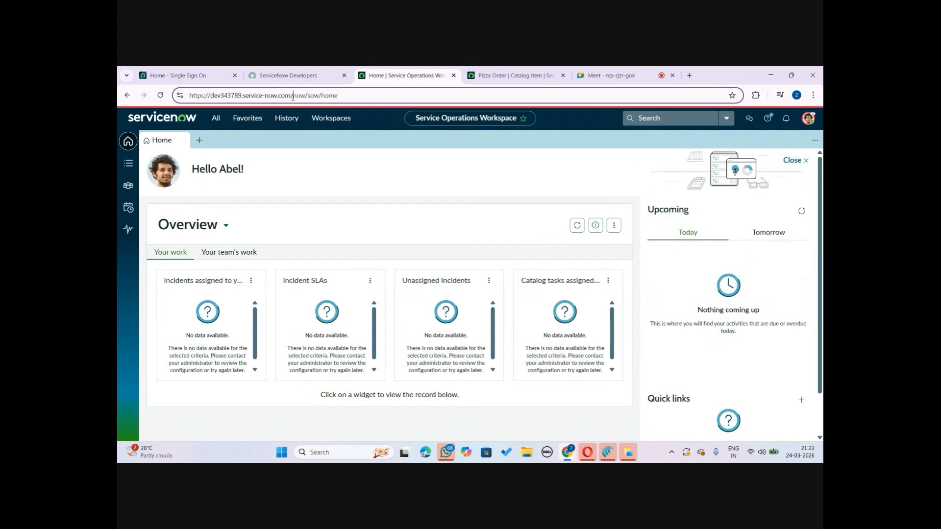
{"action": "left_click_drag", "start_coordinate": [293, 95], "coordinate": [189, 96]}
{"action": "key", "text": "ctrl+c"}
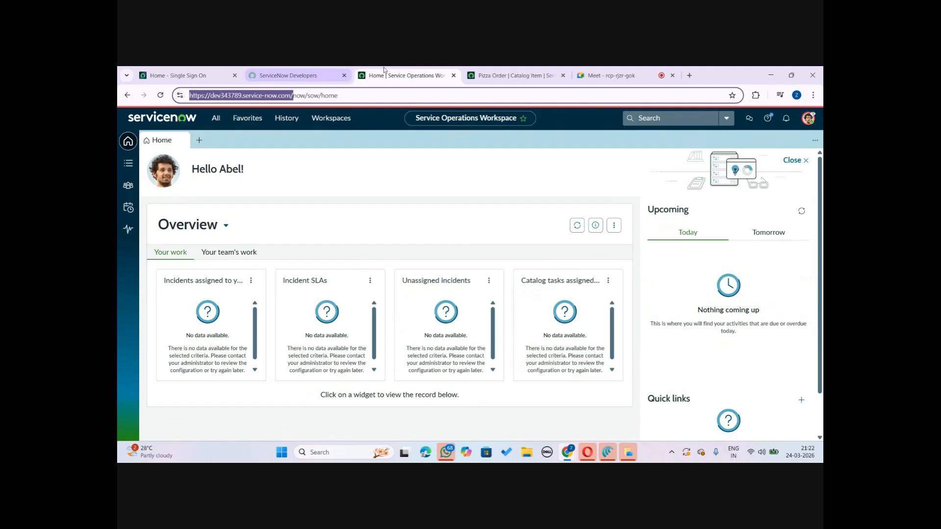
{"action": "right_click", "coordinate": [401, 73]}
{"action": "left_click", "coordinate": [437, 154]}
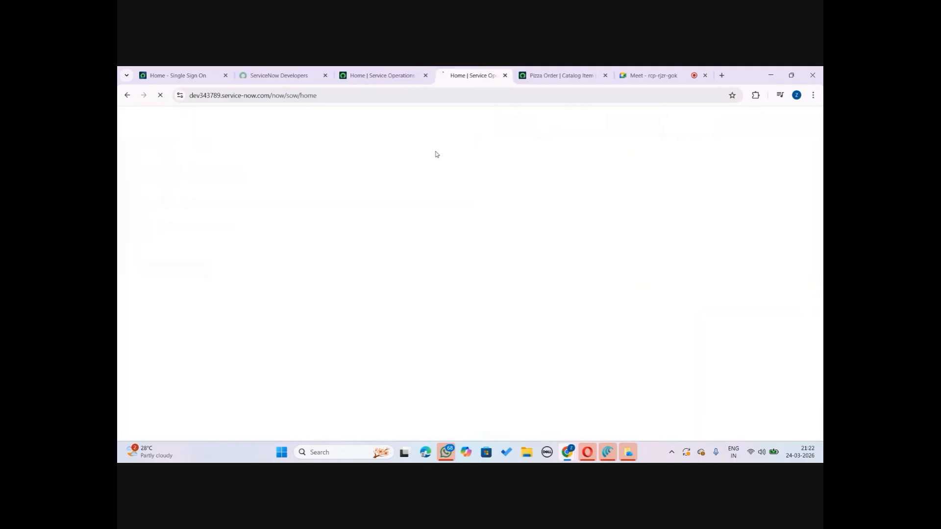
Open the Service Portal by entering the base URL followed by sp in the duplicated tab
{"action": "left_click", "coordinate": [321, 96]}
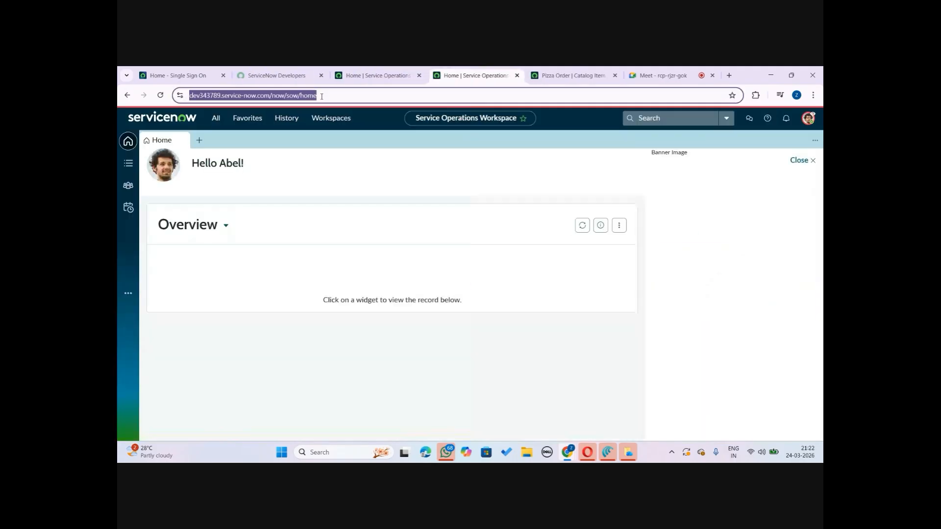
{"action": "key", "text": "ctrl+v"}
{"action": "type", "text": "sp"}
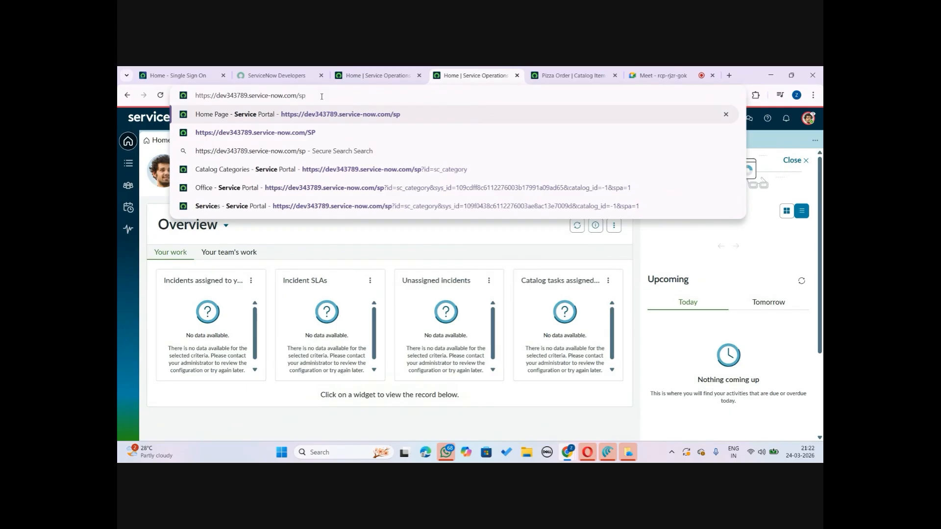
{"action": "key", "text": "Return"}
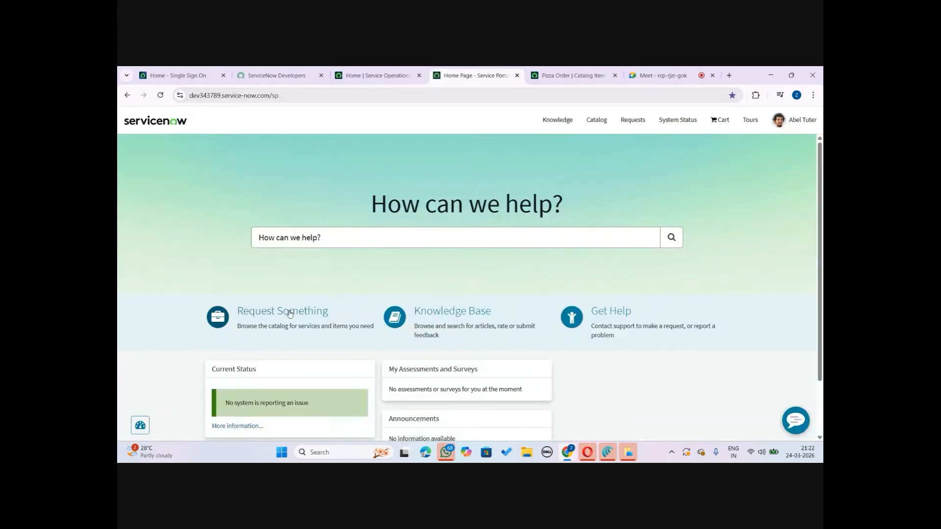
Browse Request Something to Food Services and open the Order Pizza and Pizza Order items as the impersonated user
{"action": "left_click", "coordinate": [290, 313]}
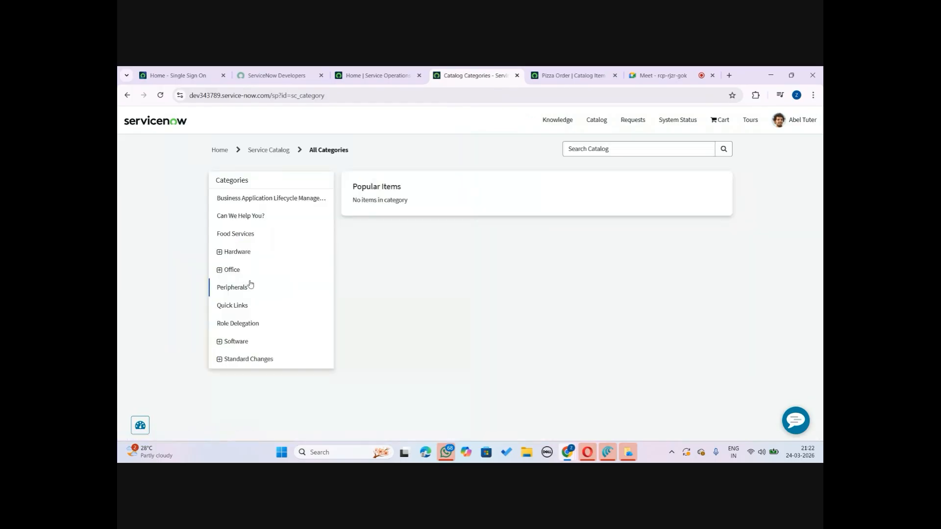
{"action": "left_click", "coordinate": [246, 233]}
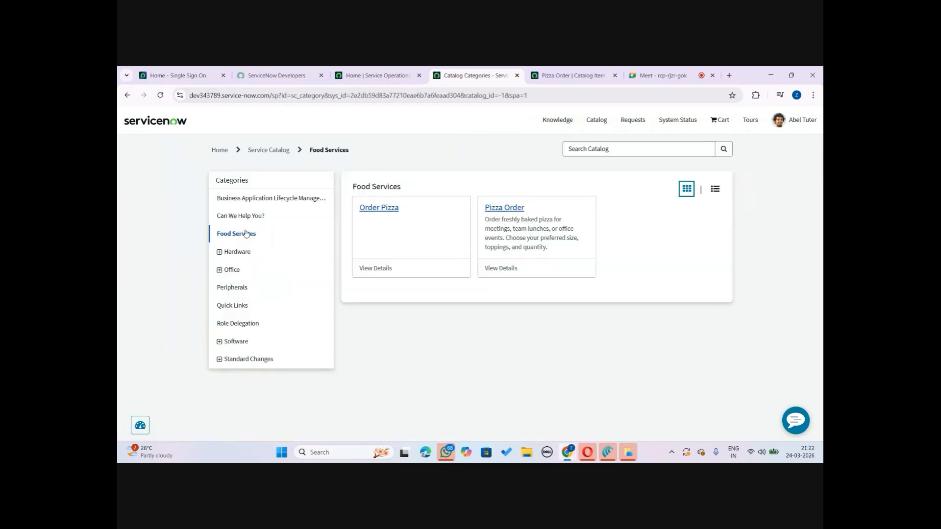
{"action": "left_click", "coordinate": [376, 212]}
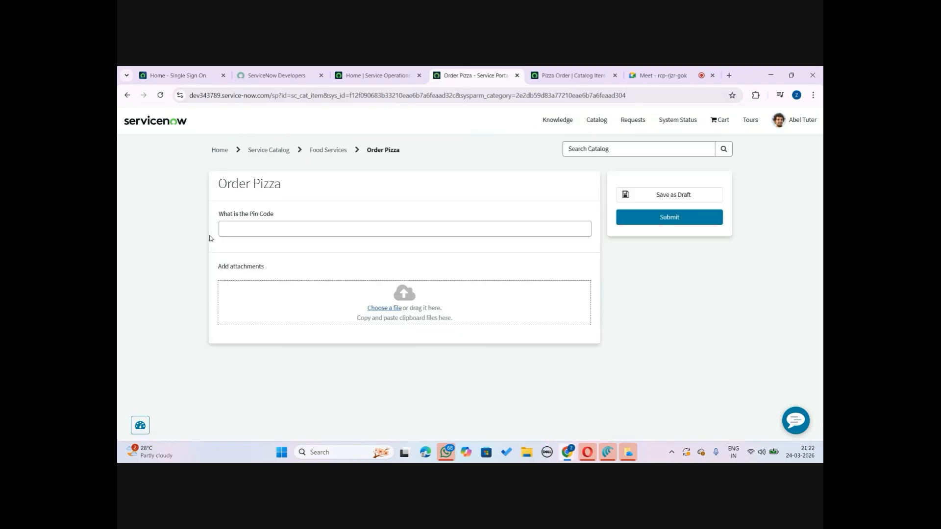
{"action": "left_click", "coordinate": [128, 95]}
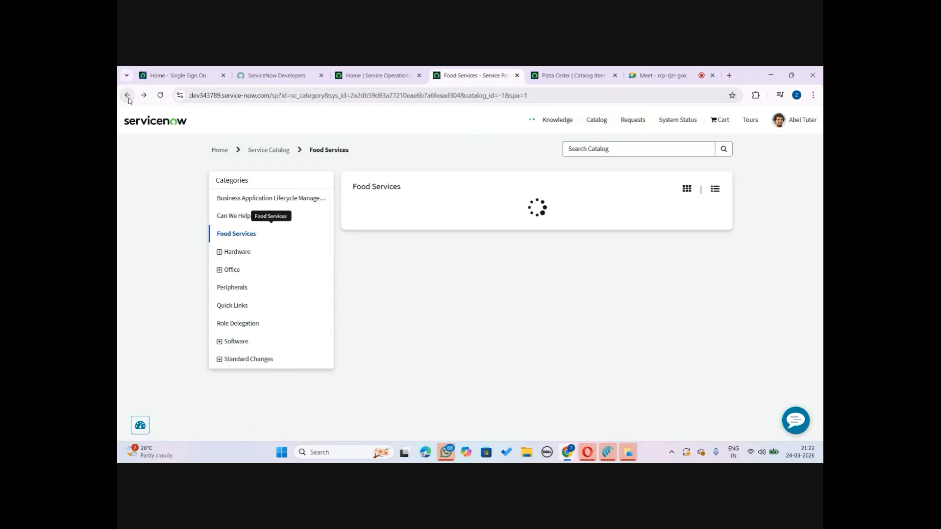
{"action": "left_click", "coordinate": [503, 209]}
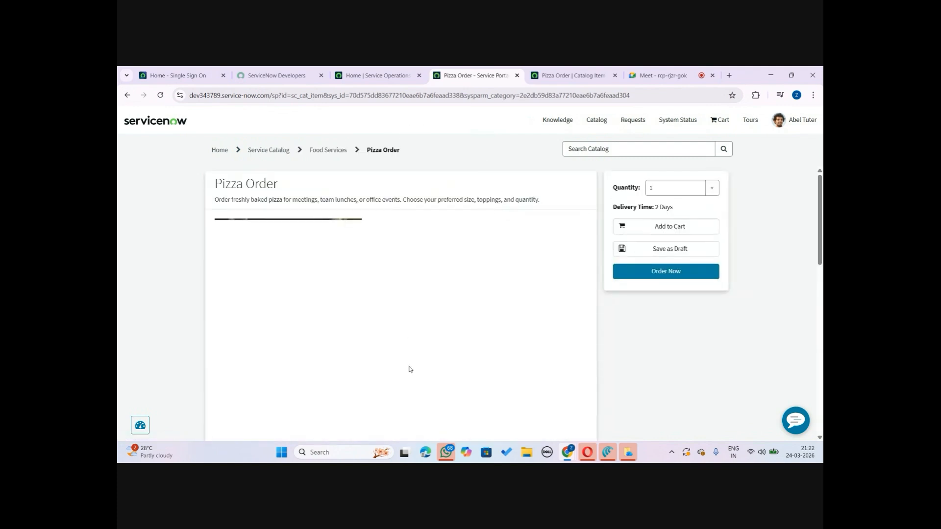
Compare the workspace tab with the Pizza Order portal page and go back to Food Services
{"action": "left_click", "coordinate": [377, 75]}
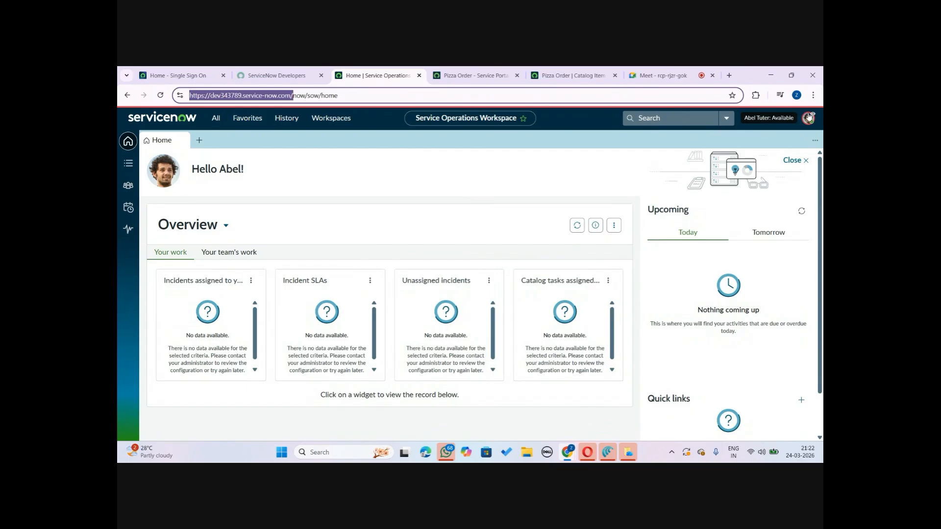
{"action": "left_click", "coordinate": [465, 72]}
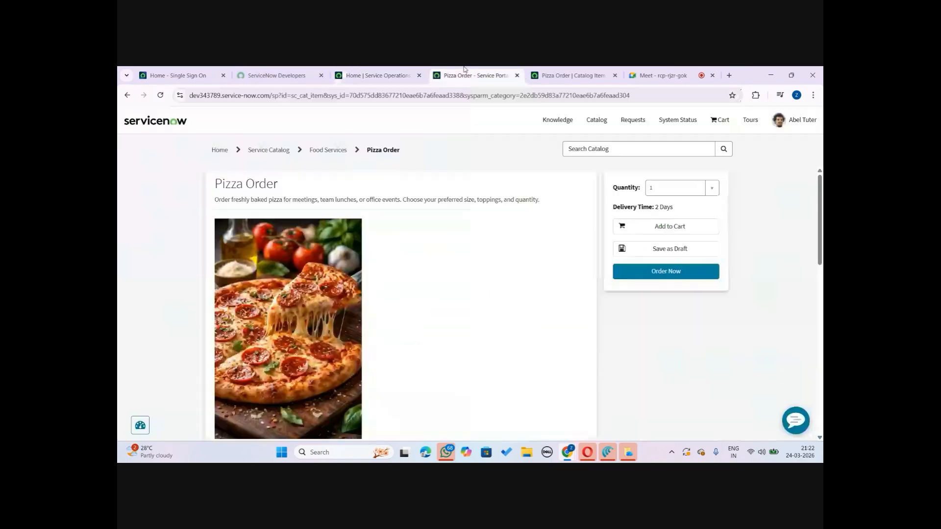
{"action": "left_click", "coordinate": [337, 69]}
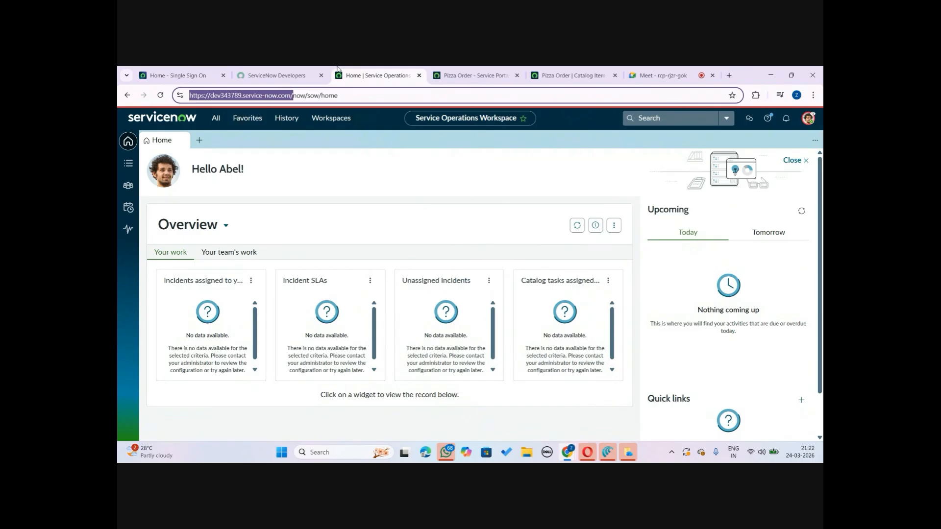
{"action": "left_click", "coordinate": [461, 71]}
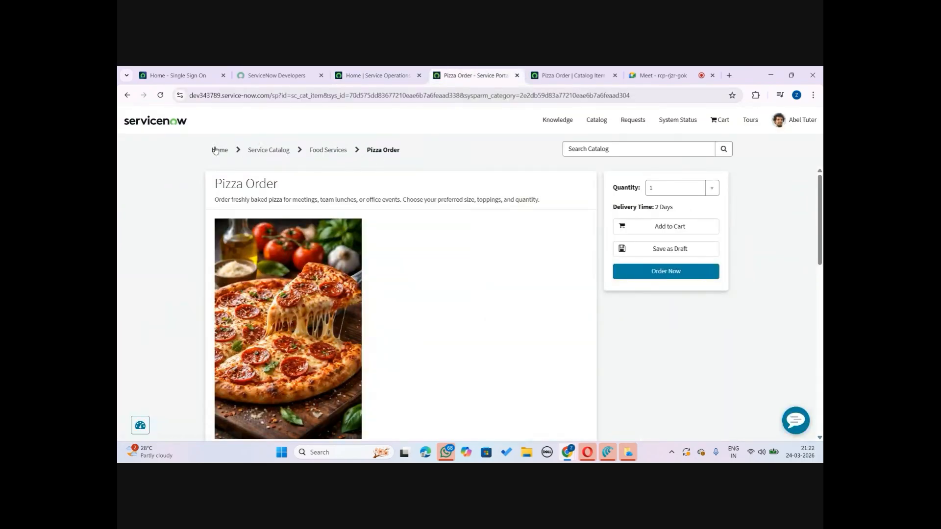
{"action": "left_click", "coordinate": [122, 96]}
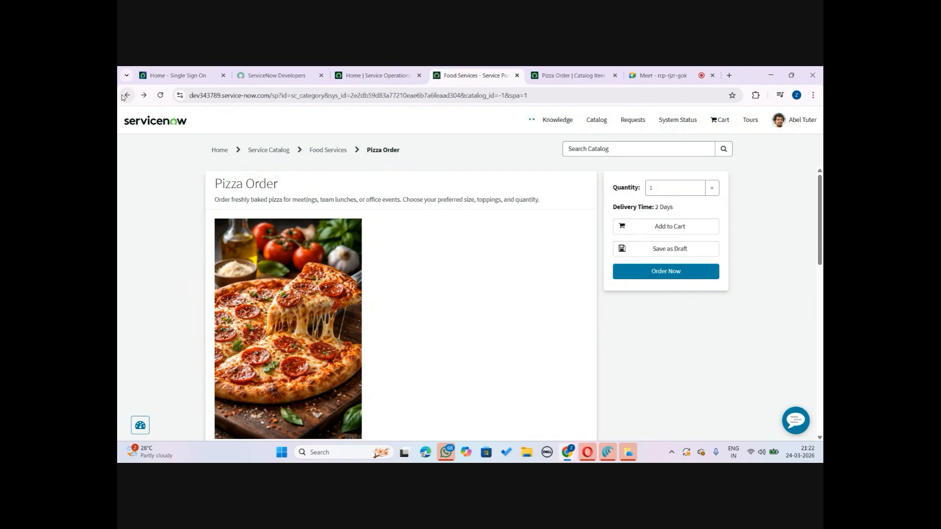
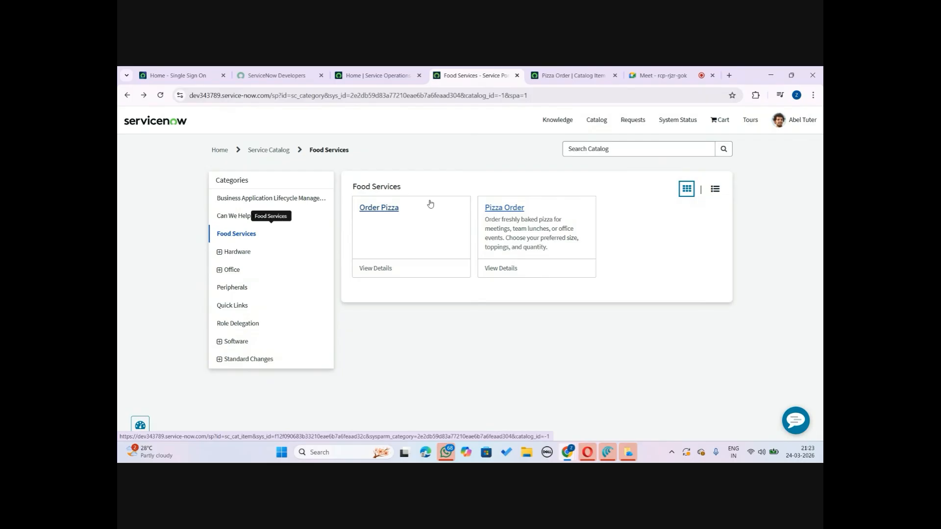
Switch the workspace tab to the classic ServiceNow interface from the user profile menu
{"action": "left_click", "coordinate": [415, 70]}
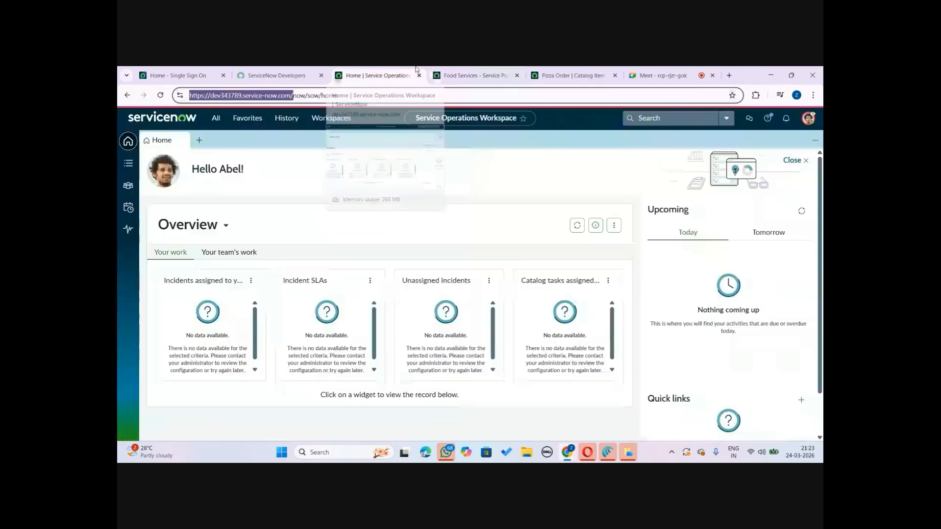
{"action": "left_click", "coordinate": [808, 118]}
{"action": "left_click", "coordinate": [743, 238]}
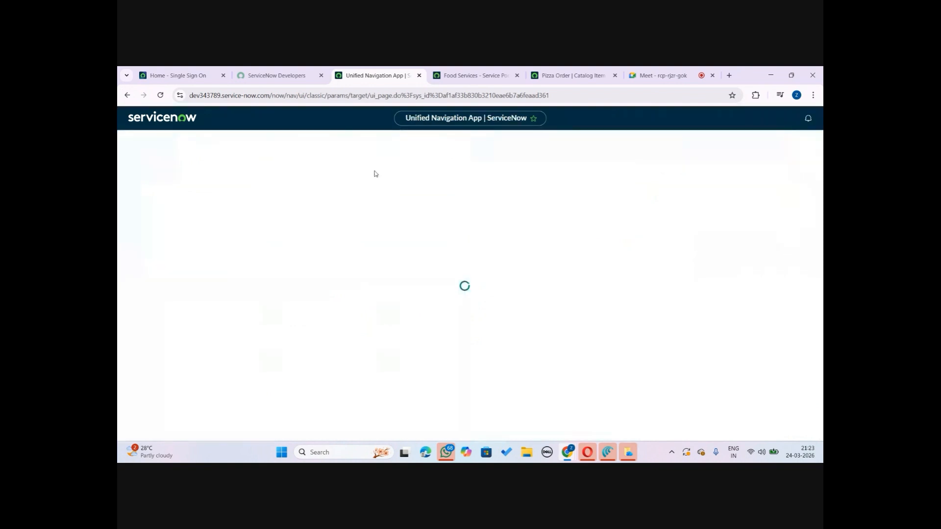
{"action": "left_click", "coordinate": [502, 70]}
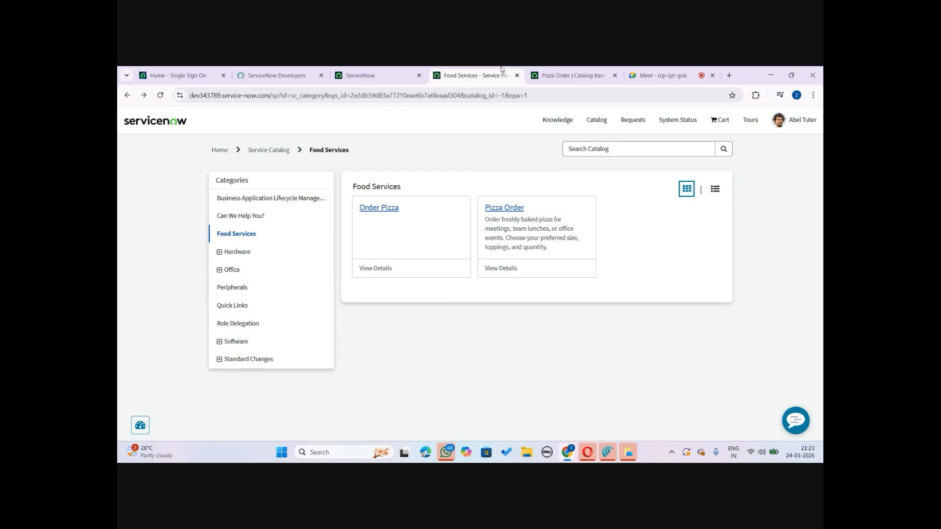
{"action": "left_click", "coordinate": [395, 70]}
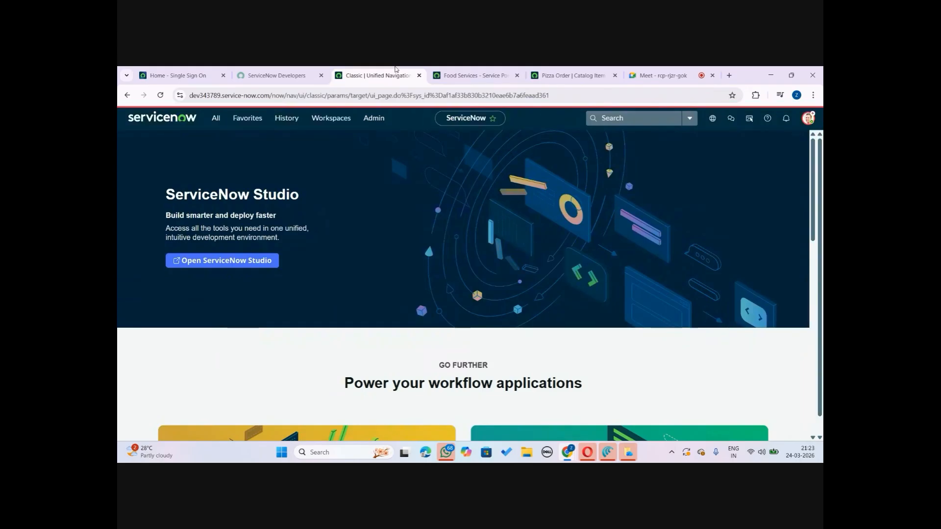
Open the Record Producers list and remove the published-item filter condition to show all record producers
{"action": "left_click", "coordinate": [216, 120]}
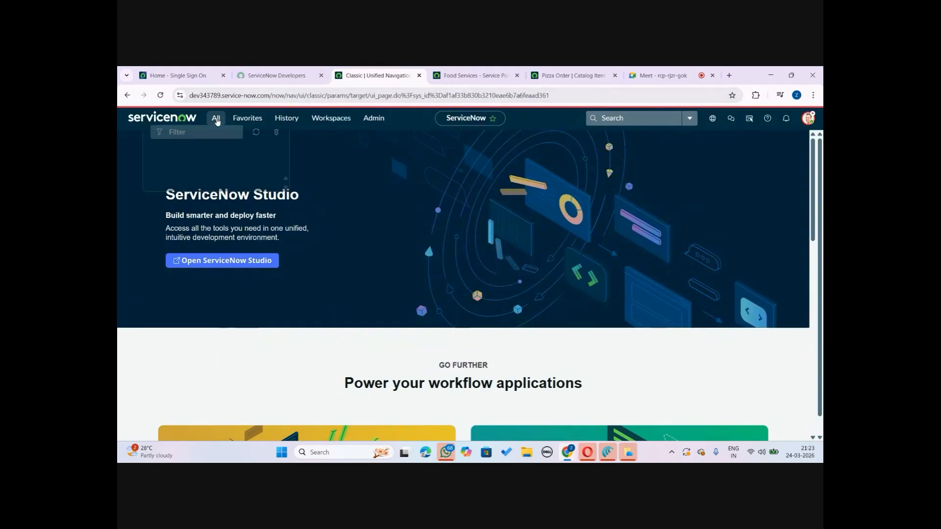
{"action": "type", "text": "record"}
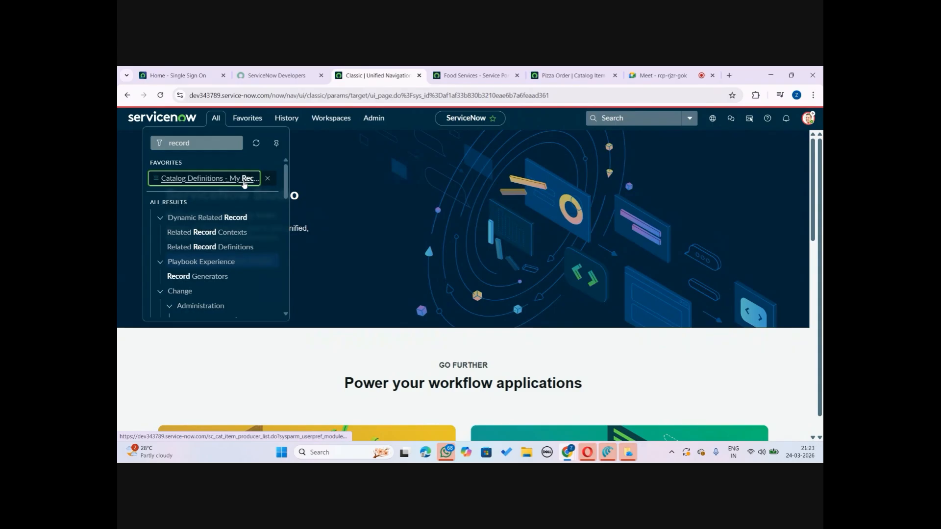
{"action": "left_click", "coordinate": [243, 180]}
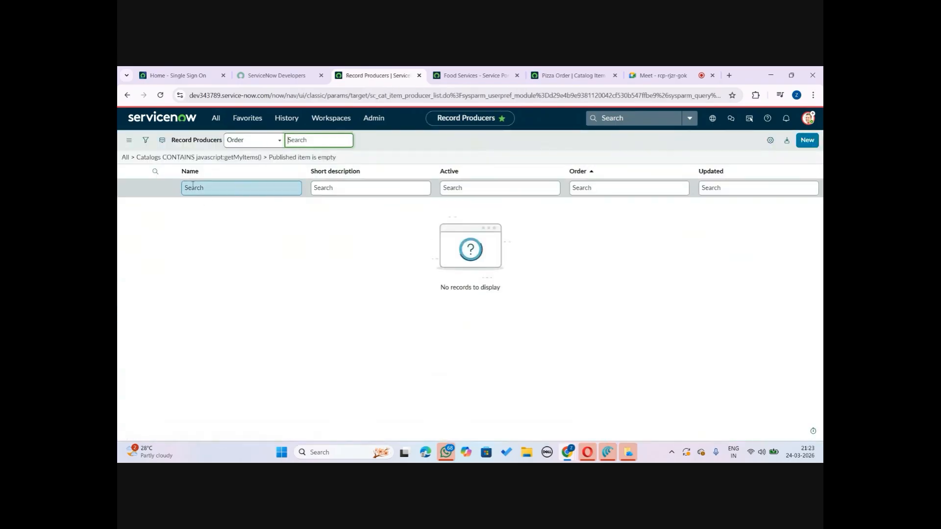
{"action": "left_click", "coordinate": [146, 140]}
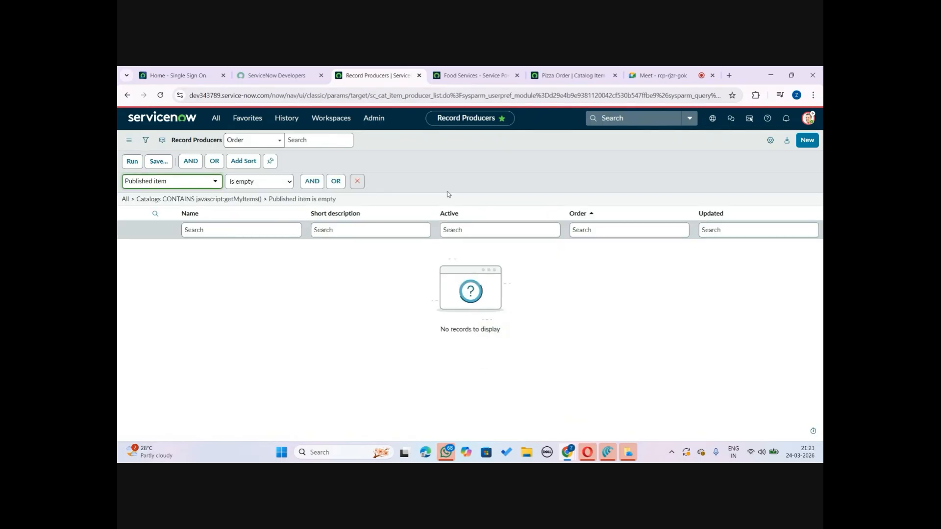
{"action": "left_click", "coordinate": [357, 180]}
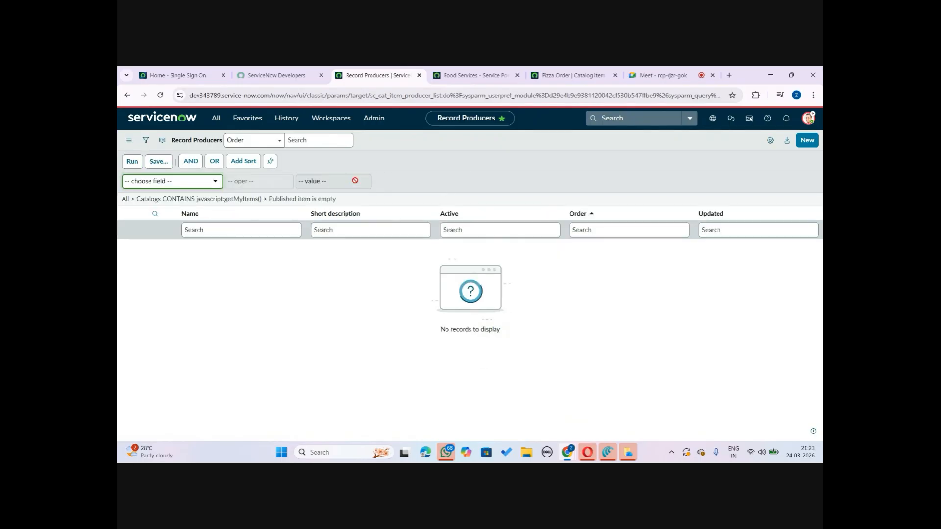
{"action": "left_click", "coordinate": [229, 232]}
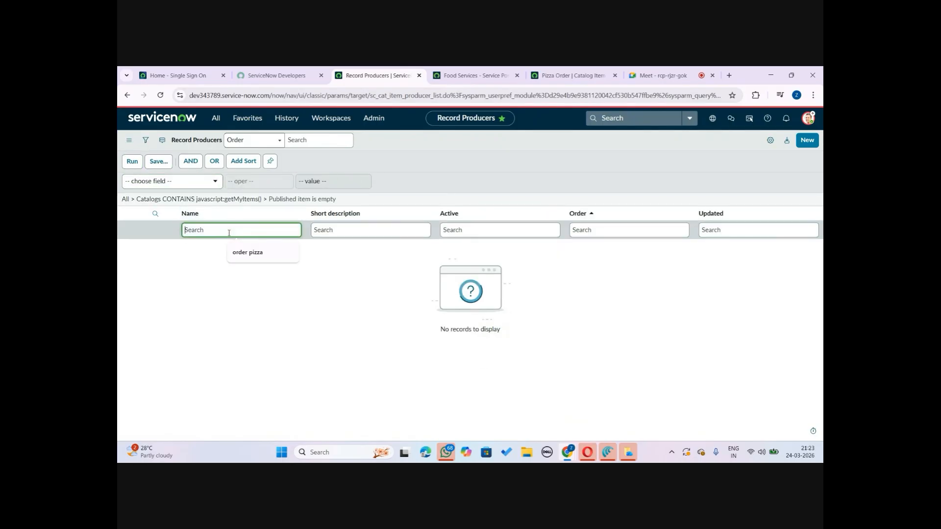
{"action": "left_click", "coordinate": [131, 162]}
{"action": "left_click", "coordinate": [137, 170]}
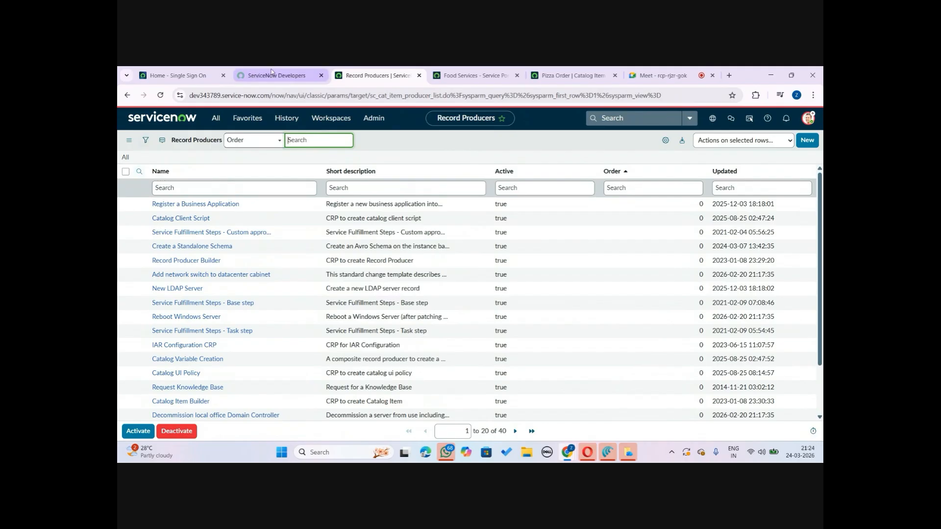
Open the Order Pizza item in the Service Portal tab and return to the Record Producers list
{"action": "left_click", "coordinate": [470, 74]}
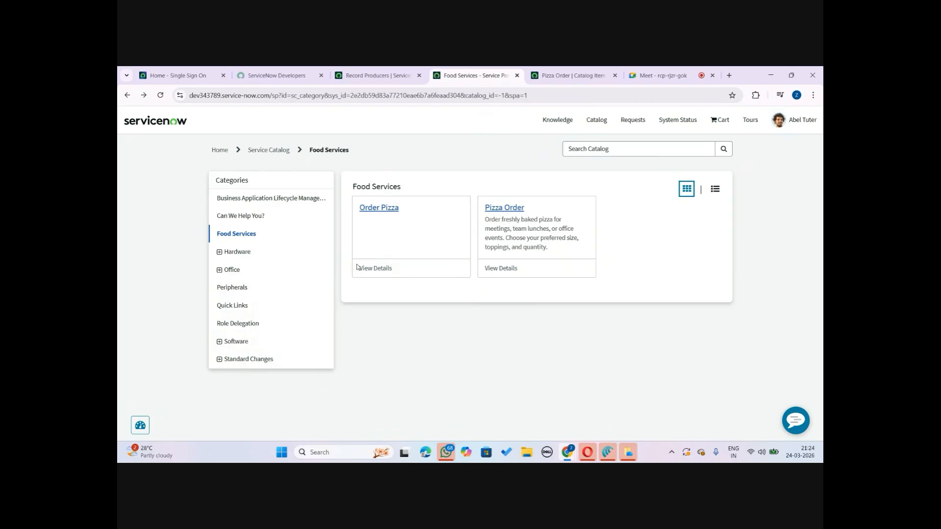
{"action": "left_click", "coordinate": [373, 75]}
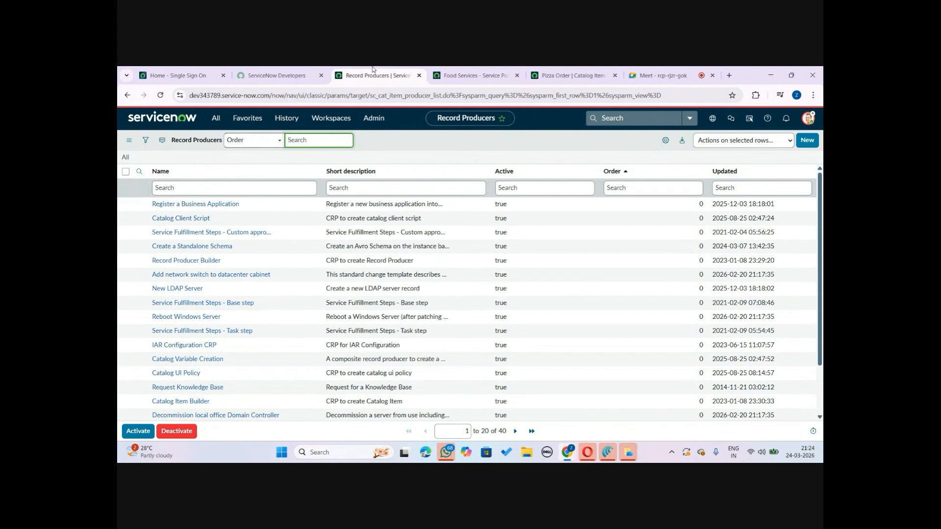
{"action": "left_click", "coordinate": [450, 75]}
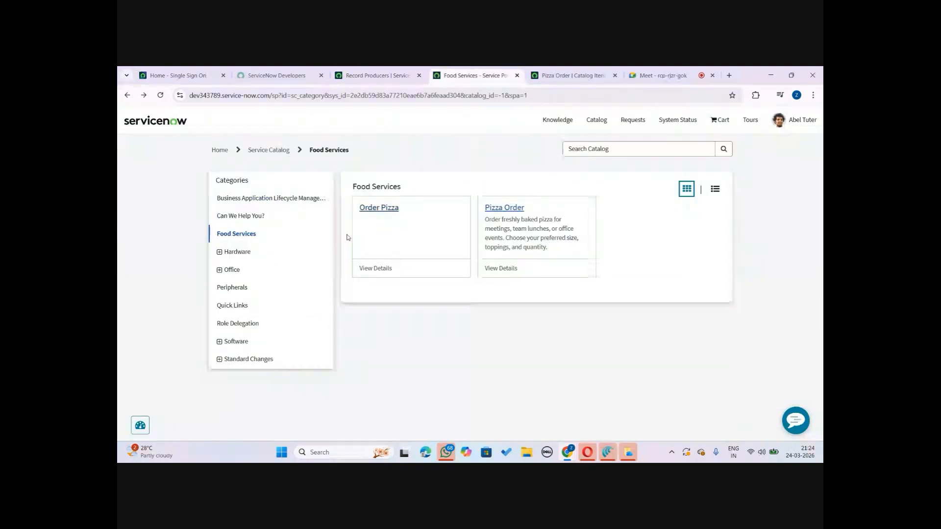
{"action": "left_click", "coordinate": [382, 214]}
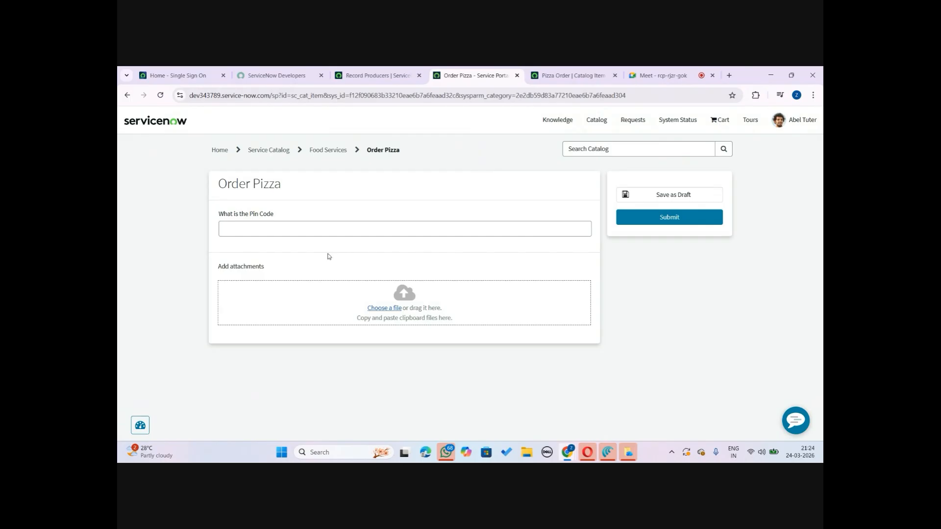
{"action": "left_click", "coordinate": [375, 75]}
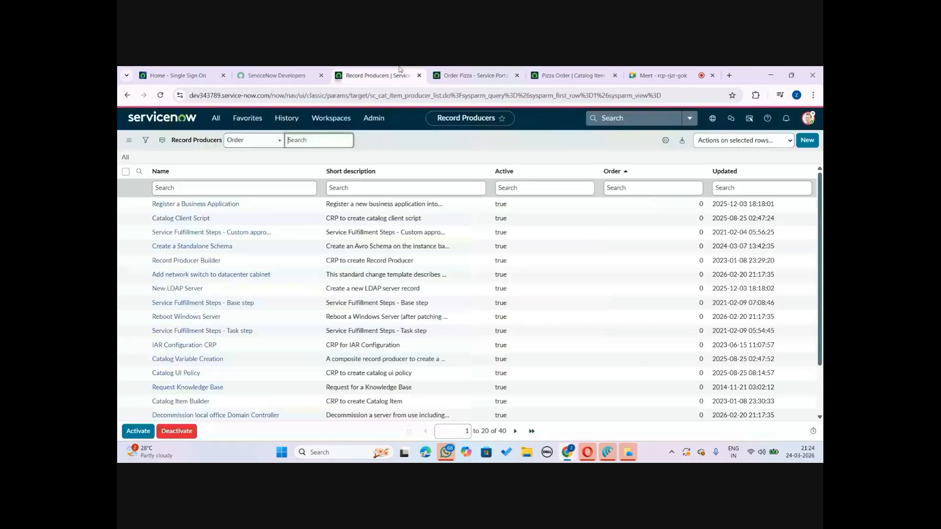
Open the HPZ module under Hunger's Pizza and open one of its task records
{"action": "left_click", "coordinate": [212, 120]}
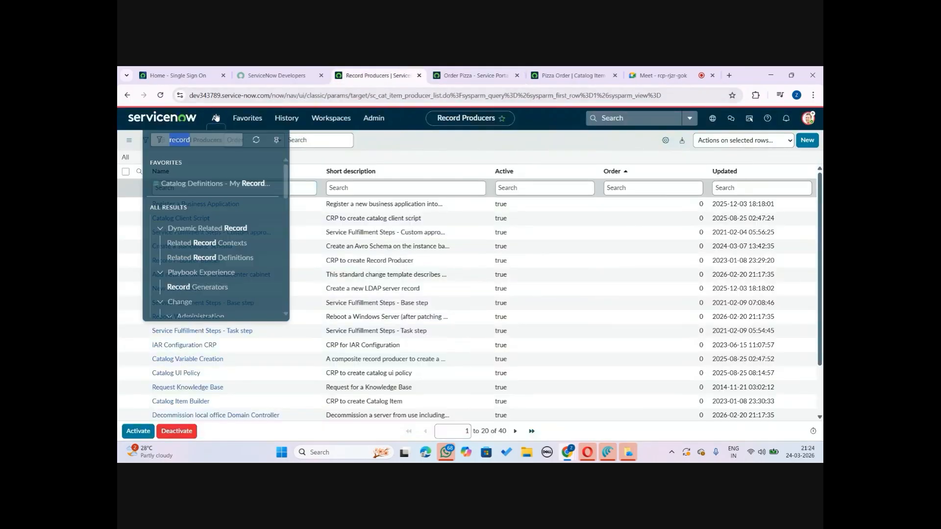
{"action": "key", "text": "BackSpace"}
{"action": "type", "text": "ta"}
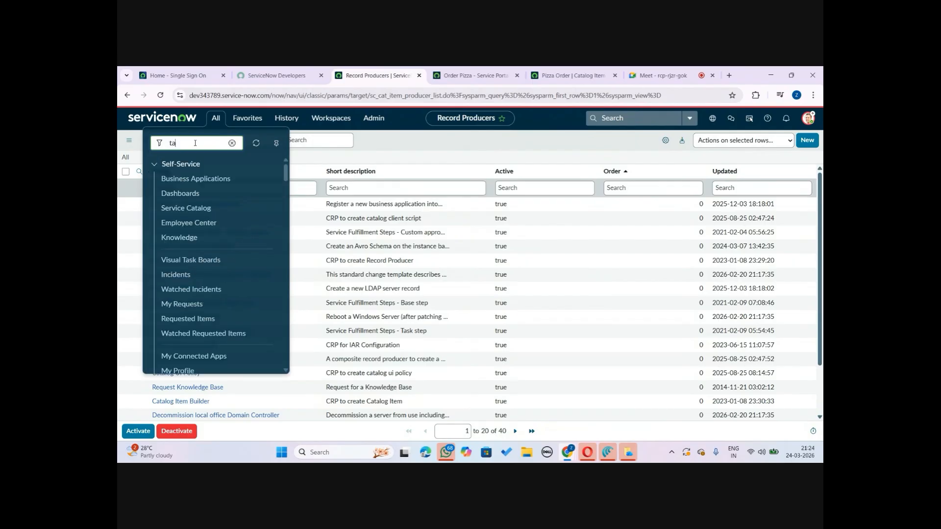
{"action": "key", "text": "BackSpace"}
{"action": "key", "text": "BackSpace"}
{"action": "type", "text": "hung"}
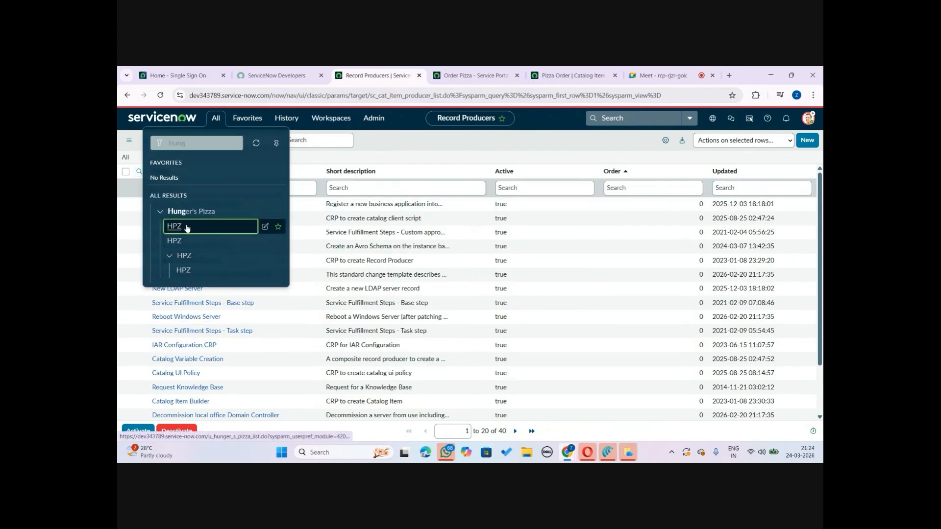
{"action": "left_click", "coordinate": [186, 227]}
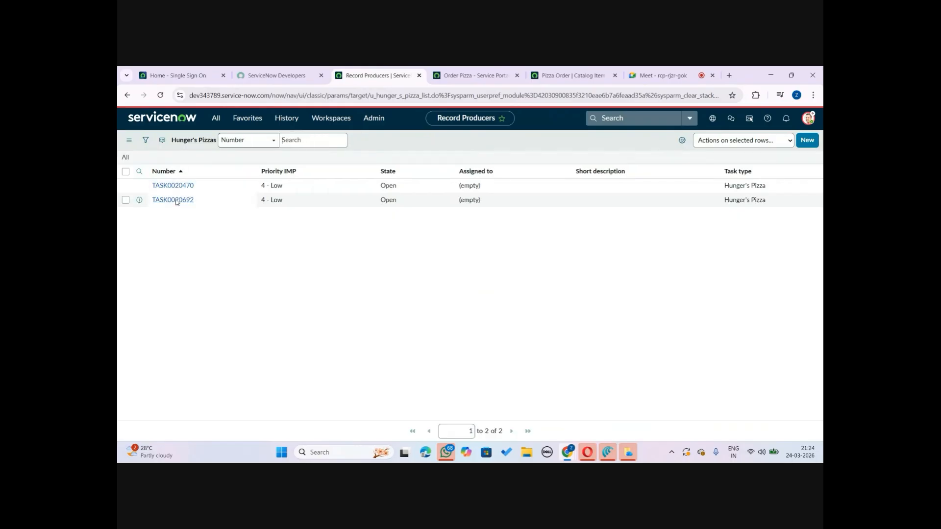
{"action": "left_click", "coordinate": [175, 204]}
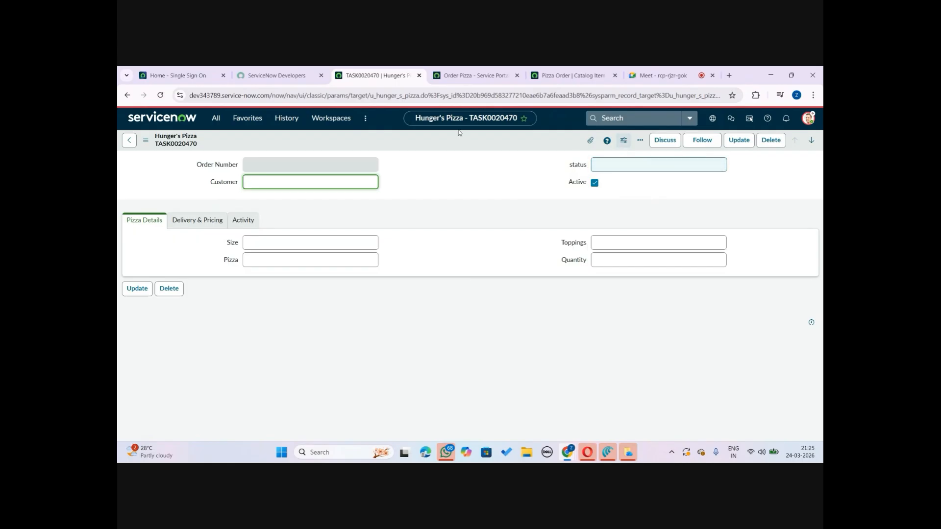
Open Maintain Items and filter the catalog items list to names containing pizza
{"action": "left_click", "coordinate": [216, 121]}
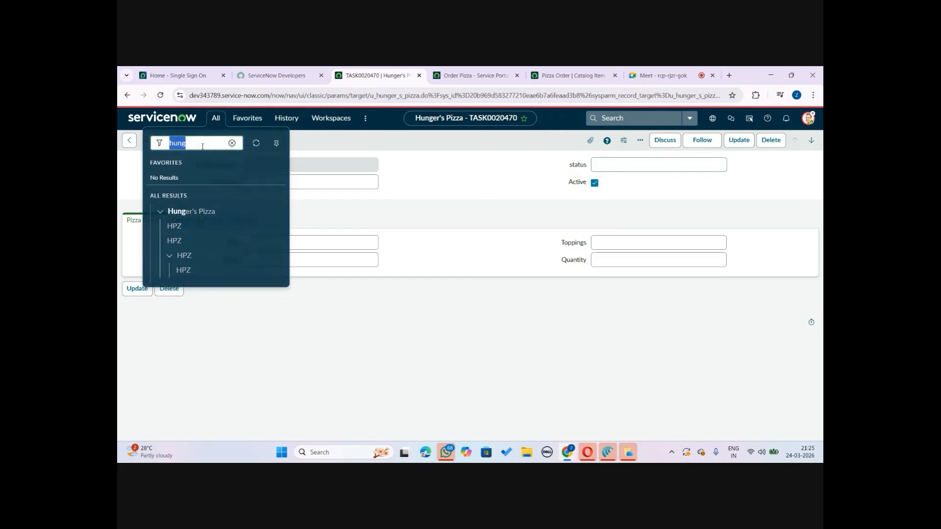
{"action": "key", "text": "BackSpace"}
{"action": "type", "text": "m"}
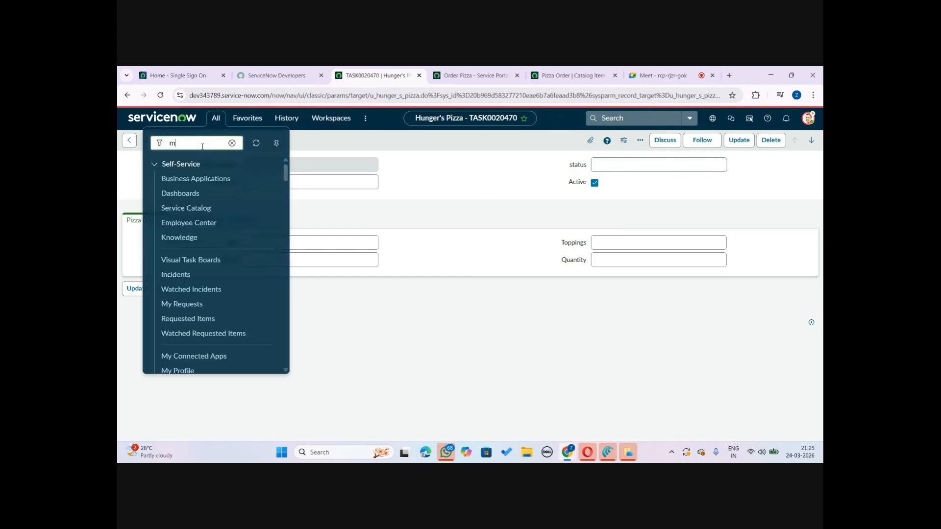
{"action": "type", "text": "ainta"}
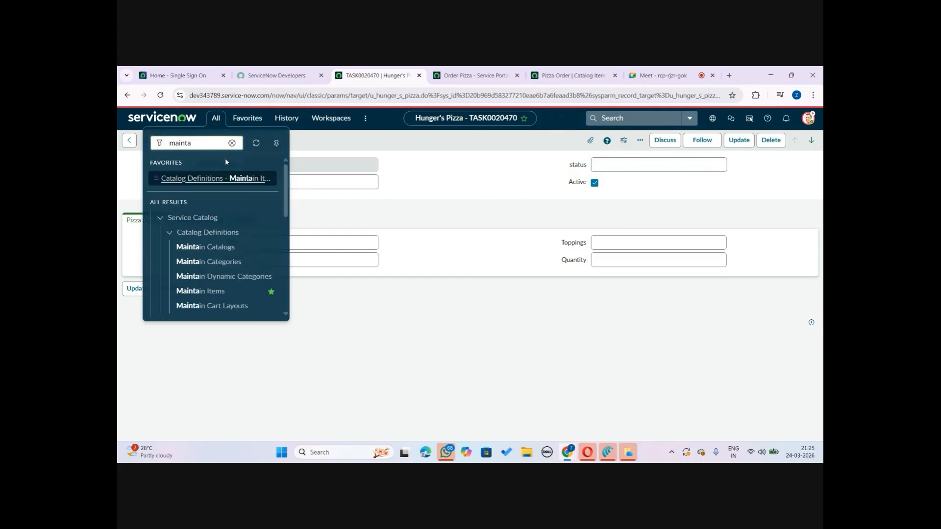
{"action": "left_click", "coordinate": [238, 180]}
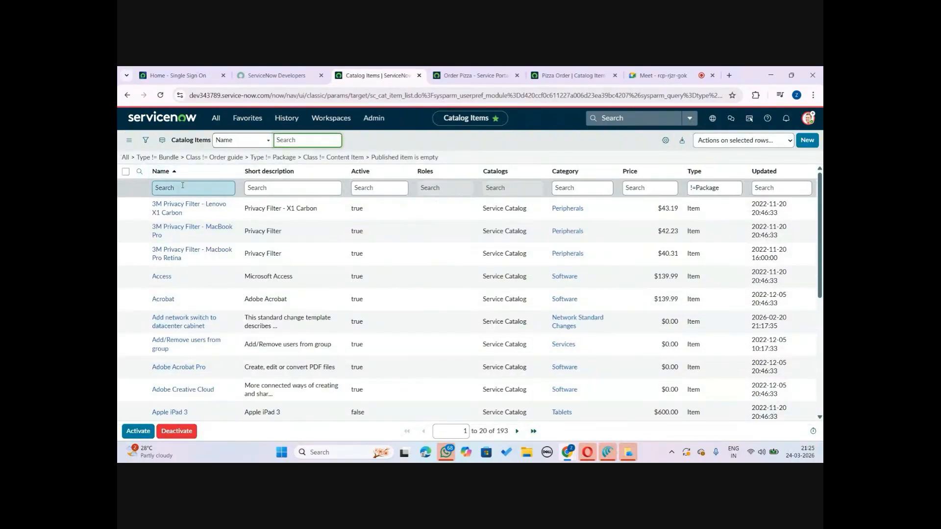
{"action": "left_click", "coordinate": [182, 187]}
{"action": "type", "text": "p"}
{"action": "key", "text": "BackSpace"}
{"action": "type", "text": "*"}
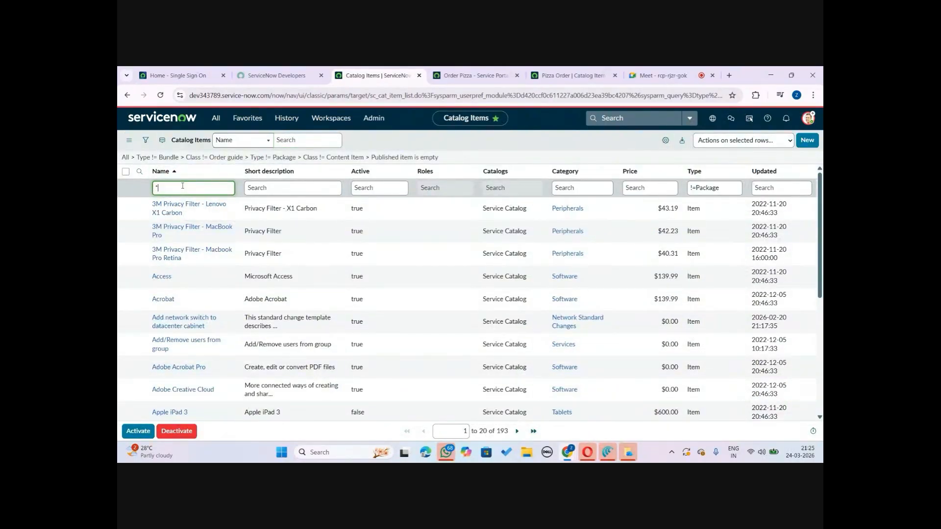
{"action": "type", "text": "pizza"}
{"action": "key", "text": "Return"}
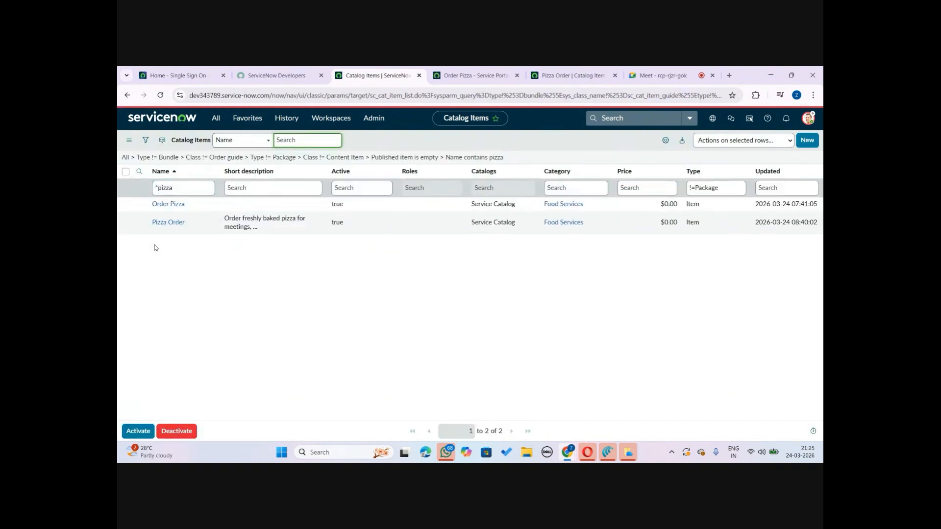
Open the Pizza Order catalog item and review its Available For and Variables related lists
{"action": "left_click", "coordinate": [162, 223]}
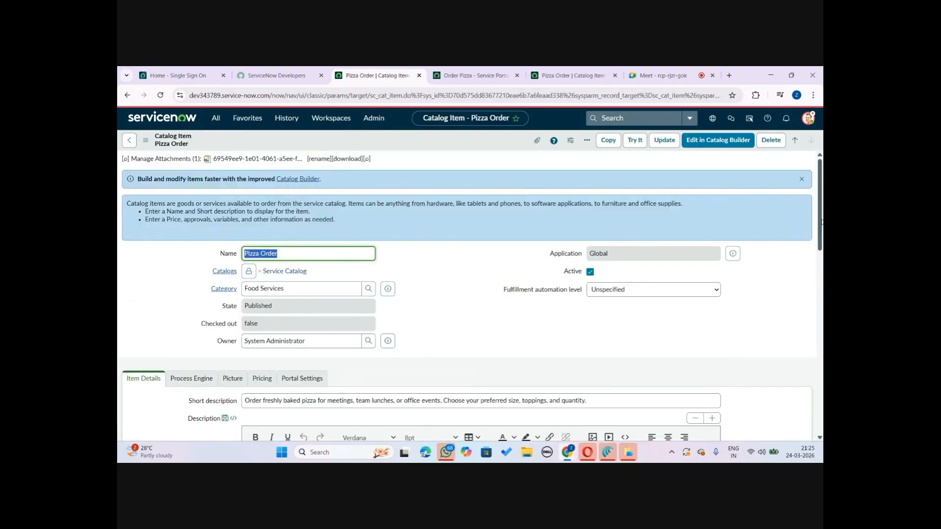
{"action": "left_click_drag", "start_coordinate": [820, 226], "coordinate": [817, 405]}
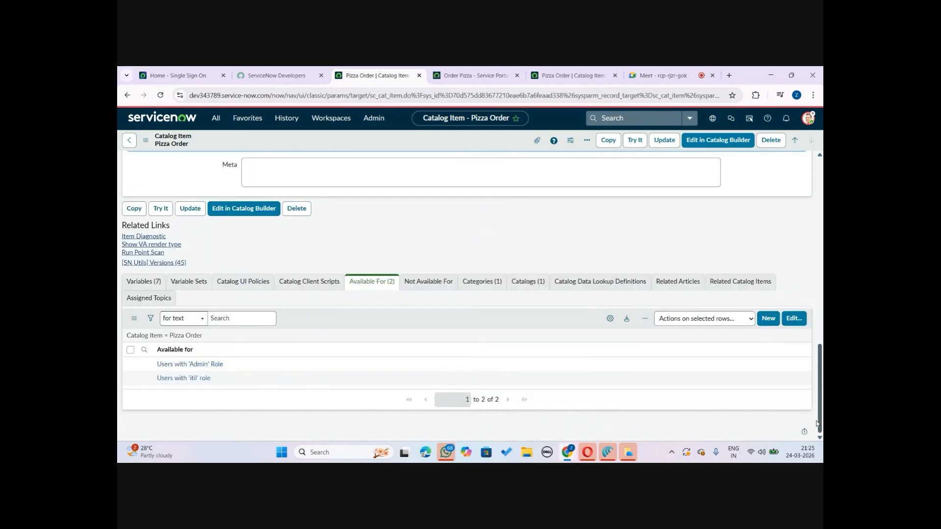
{"action": "left_click", "coordinate": [144, 281]}
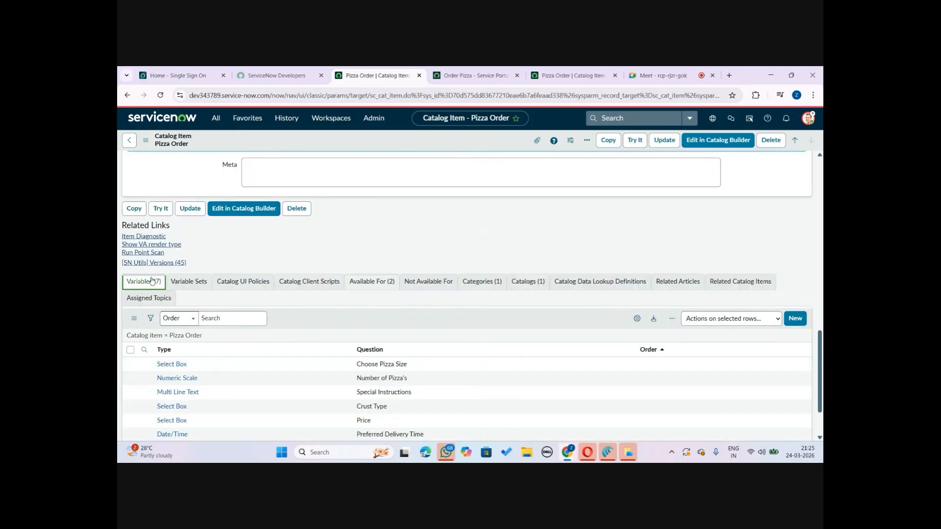
{"action": "left_click_drag", "start_coordinate": [819, 348], "coordinate": [822, 405]}
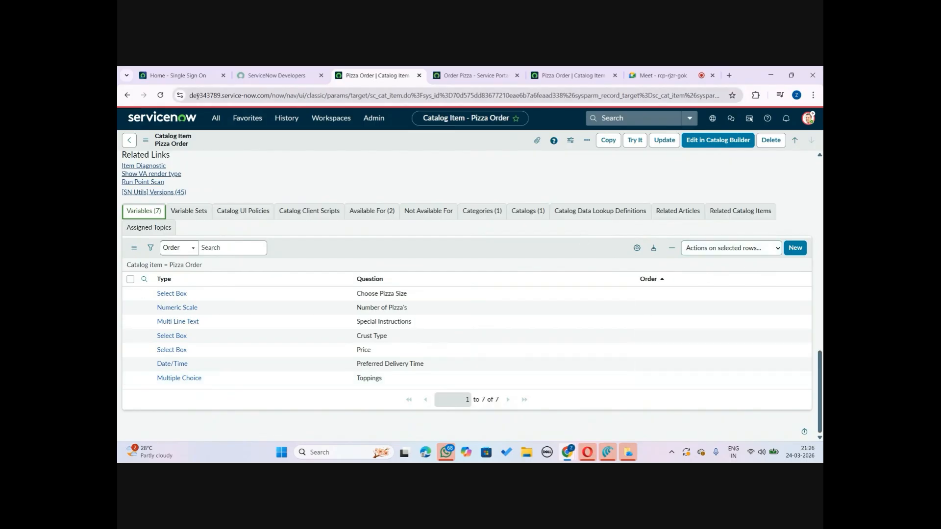
Compare the Order Pizza portal page with the Pizza Order catalog item tab
{"action": "left_click", "coordinate": [272, 70]}
{"action": "left_click", "coordinate": [483, 70]}
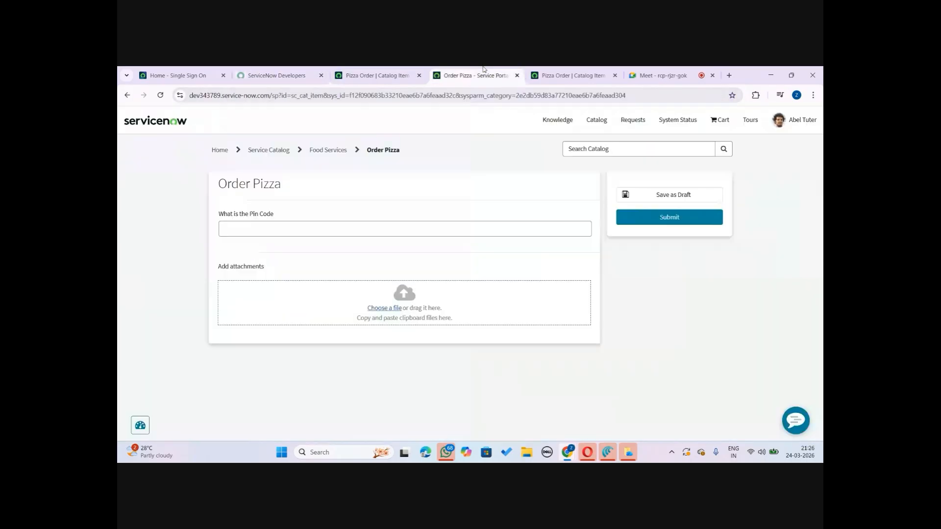
{"action": "left_click", "coordinate": [354, 71]}
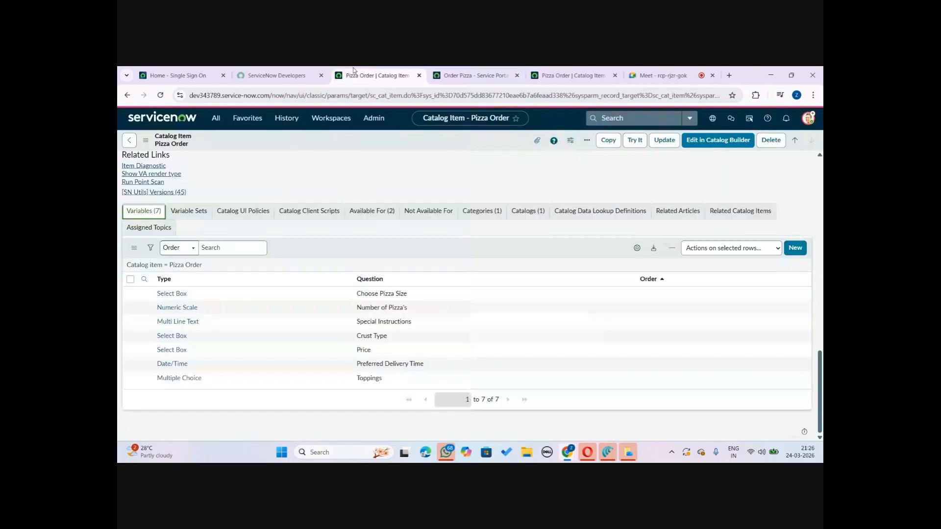
Open a new record form from the HPZ module under Hunger's Pizza
{"action": "left_click", "coordinate": [215, 118]}
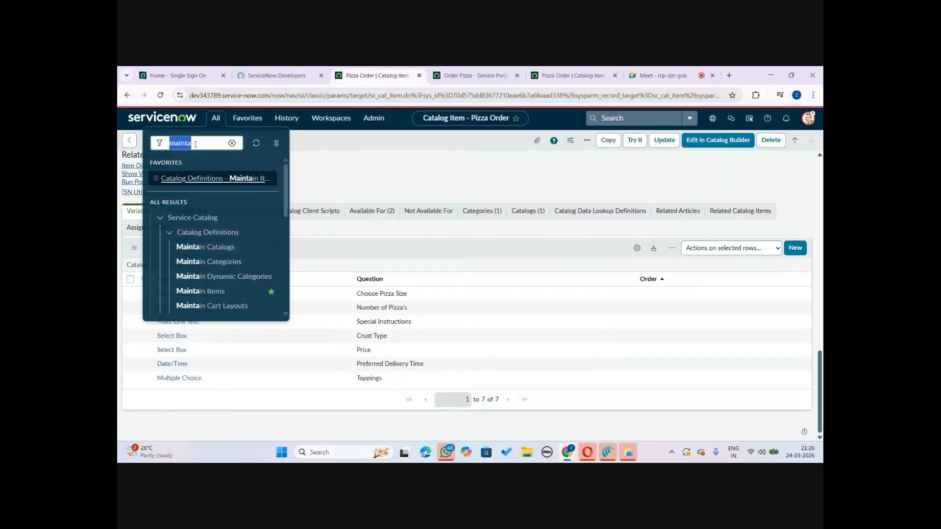
{"action": "type", "text": "hun"}
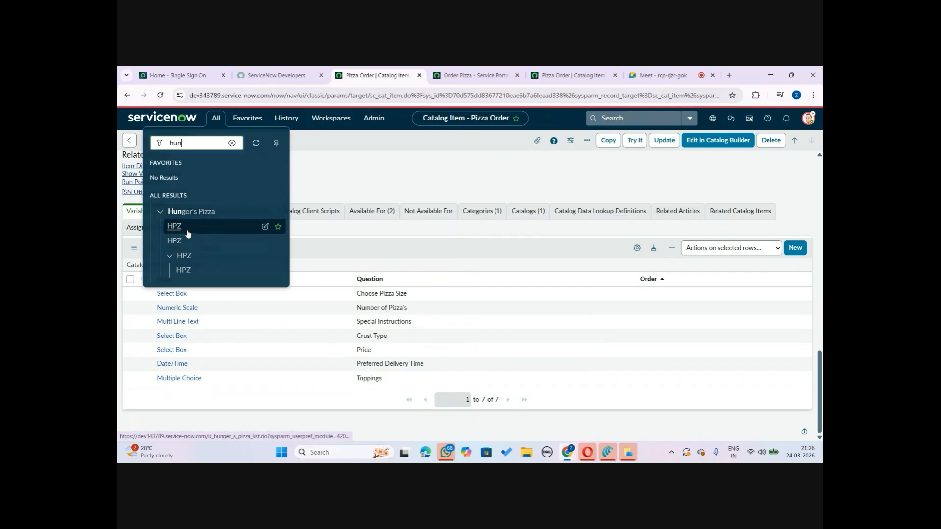
{"action": "left_click", "coordinate": [177, 241]}
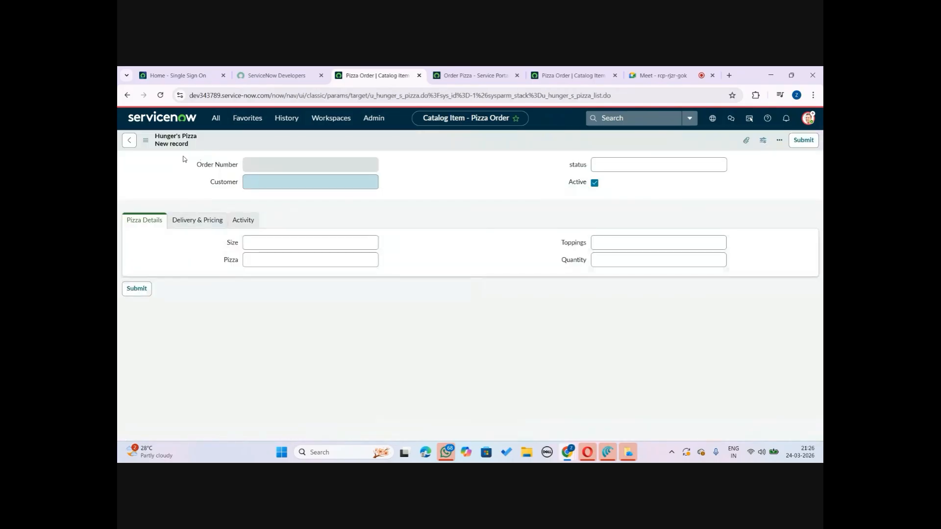
Open the Hunger's Pizza form's Form Design and switch to Form Builder
{"action": "left_click", "coordinate": [145, 140]}
{"action": "mouse_move", "coordinate": [194, 162]}
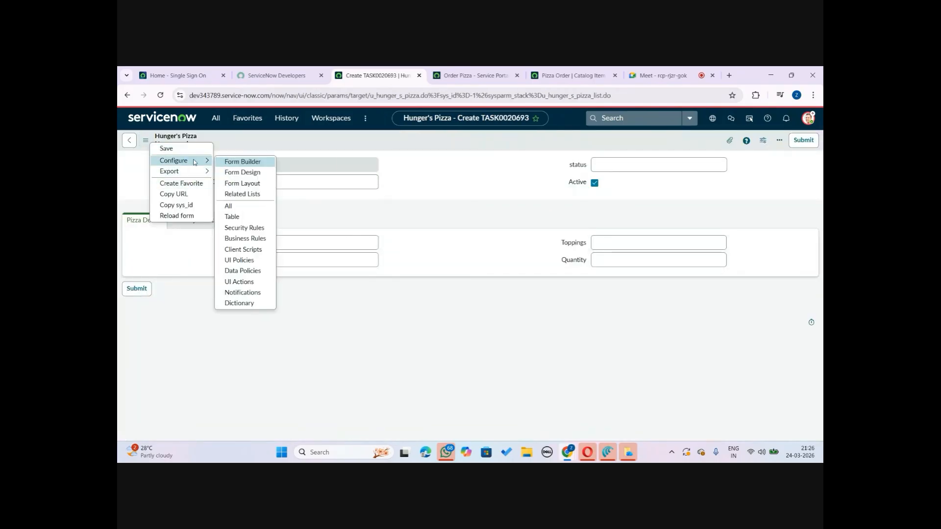
{"action": "left_click", "coordinate": [255, 178]}
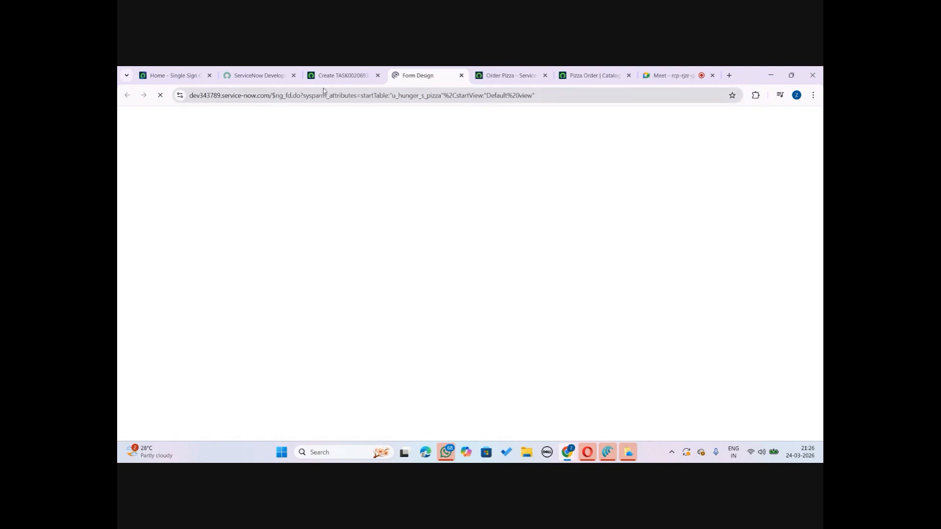
{"action": "left_click", "coordinate": [337, 71]}
{"action": "left_click", "coordinate": [433, 70]}
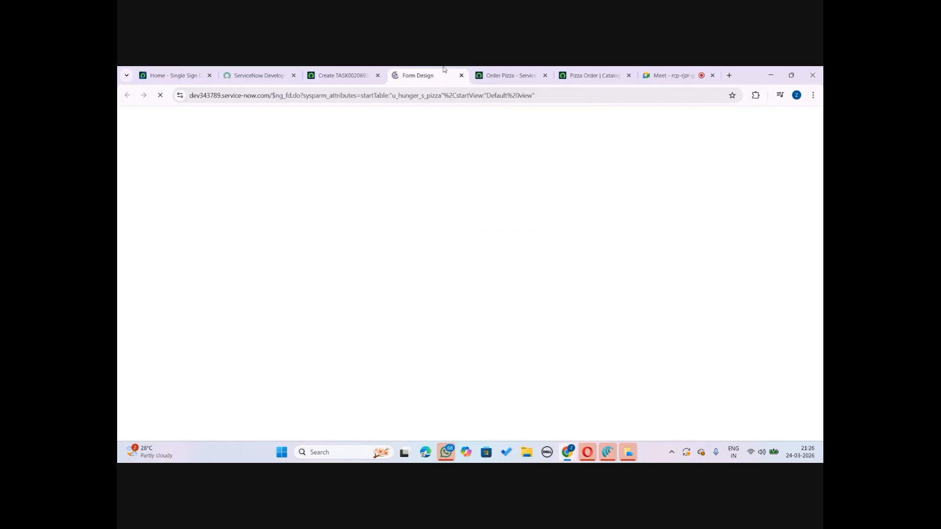
{"action": "left_click", "coordinate": [341, 71]}
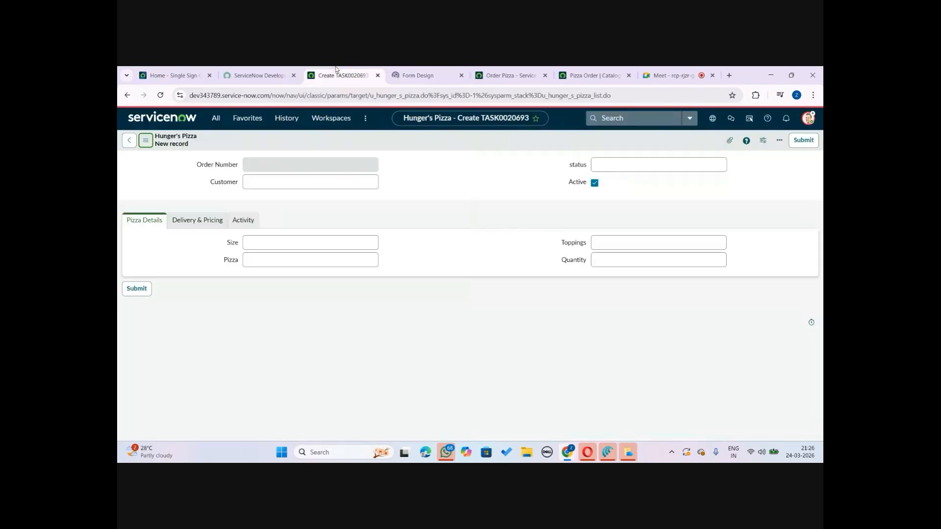
{"action": "left_click", "coordinate": [403, 70]}
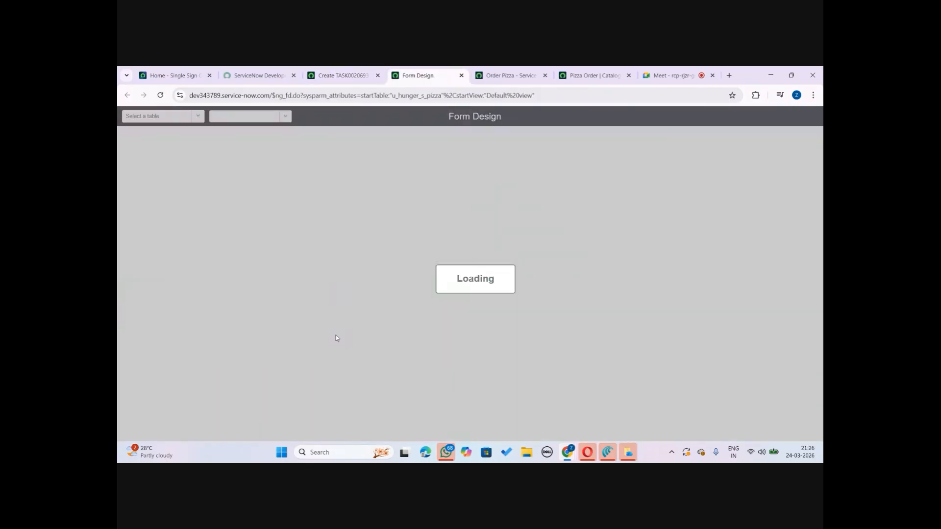
{"action": "left_click", "coordinate": [341, 74]}
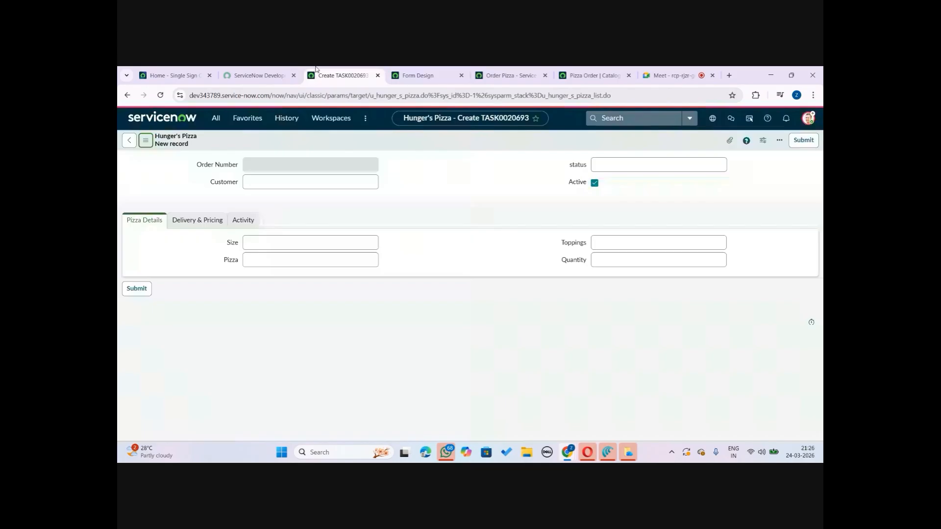
{"action": "left_click", "coordinate": [431, 70]}
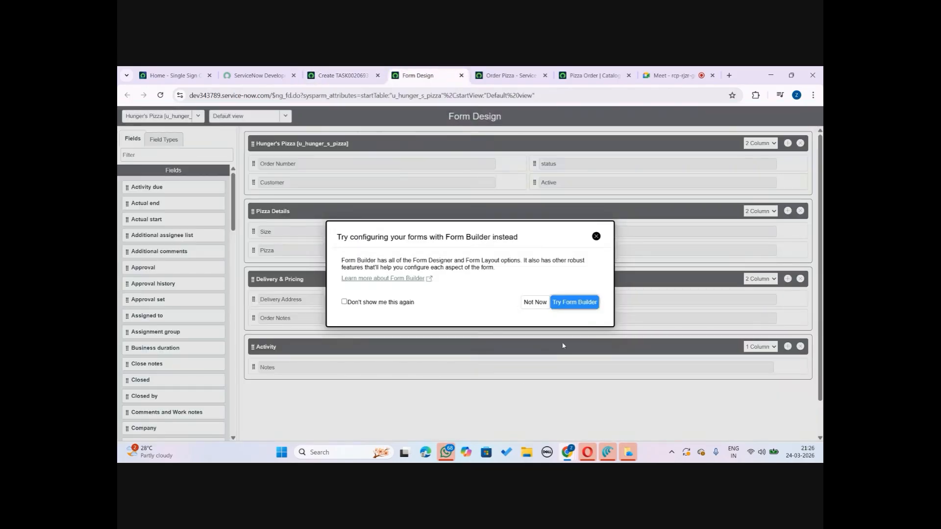
{"action": "left_click", "coordinate": [574, 302]}
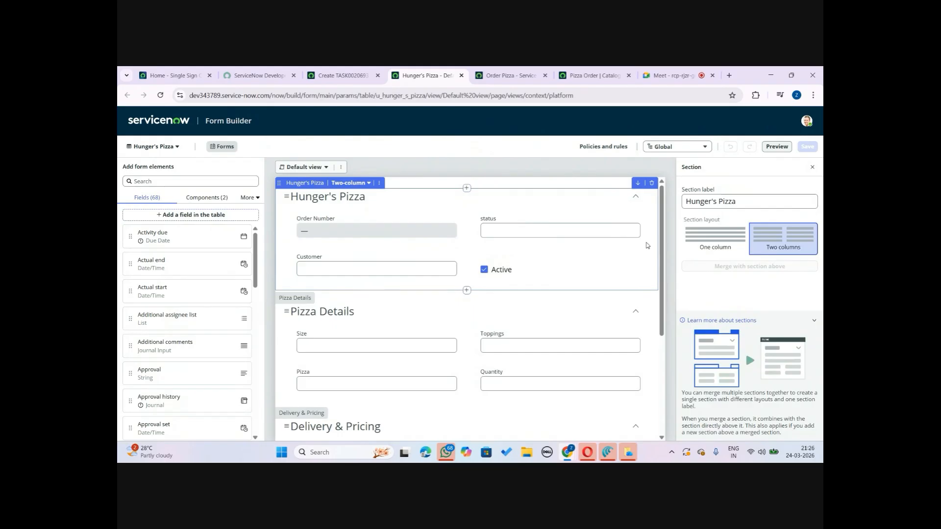
Inspect the available type options for the status field in Form Builder
{"action": "left_click", "coordinate": [548, 233]}
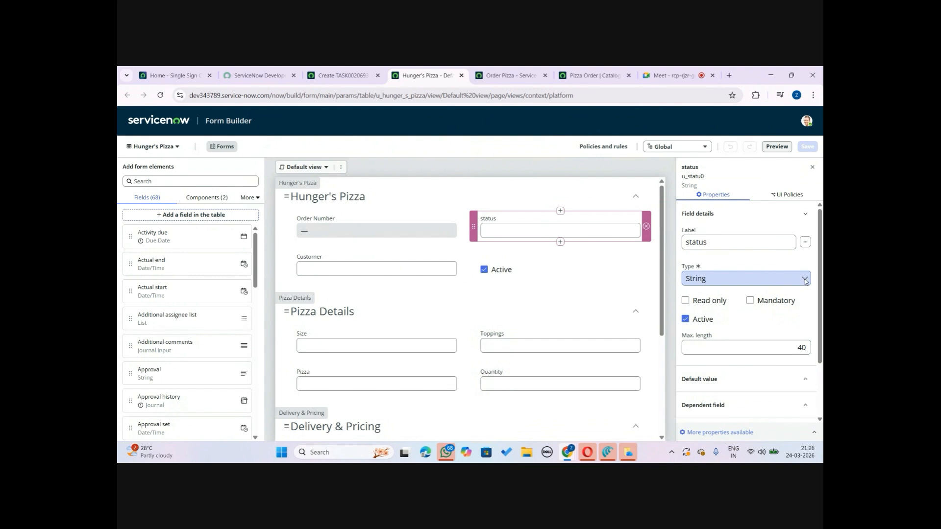
{"action": "left_click", "coordinate": [782, 279]}
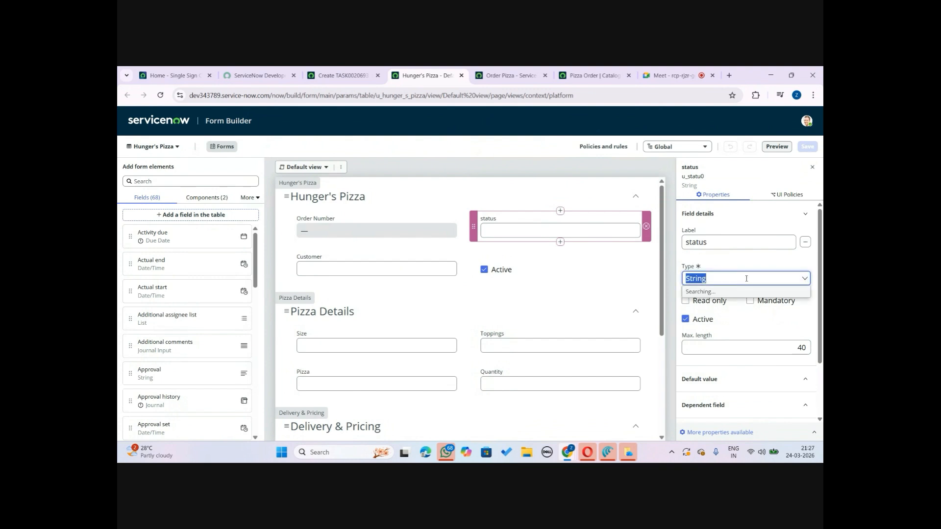
{"action": "mouse_move", "coordinate": [806, 297]}
{"action": "left_mouse_down"}
{"action": "mouse_move", "coordinate": [809, 337]}
{"action": "mouse_move", "coordinate": [812, 296]}
{"action": "left_mouse_up"}
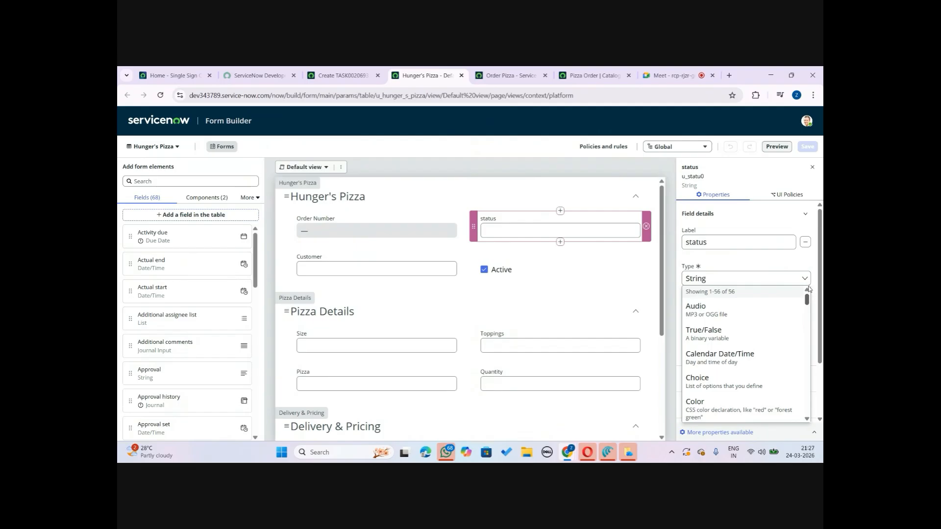
{"action": "left_click", "coordinate": [745, 175]}
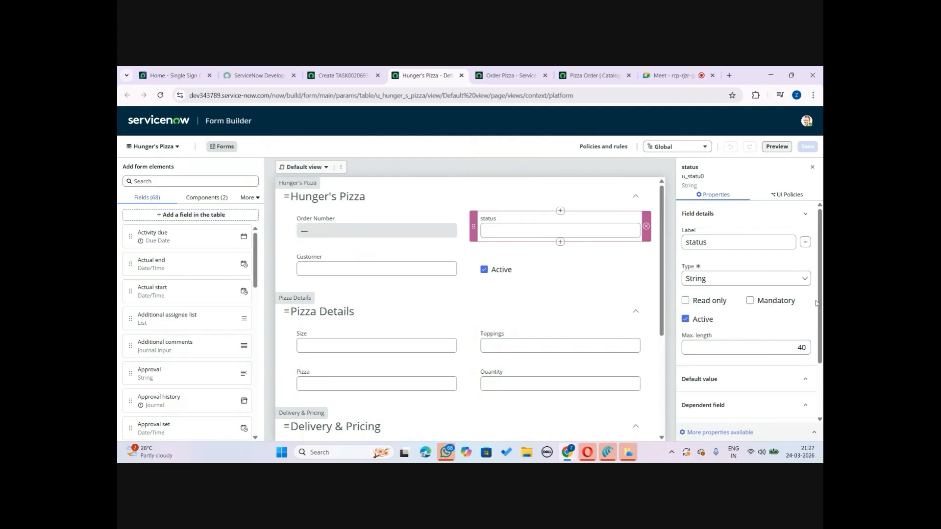
{"action": "scroll", "coordinate": [703, 380], "scroll_direction": "down", "scroll_amount": 2}
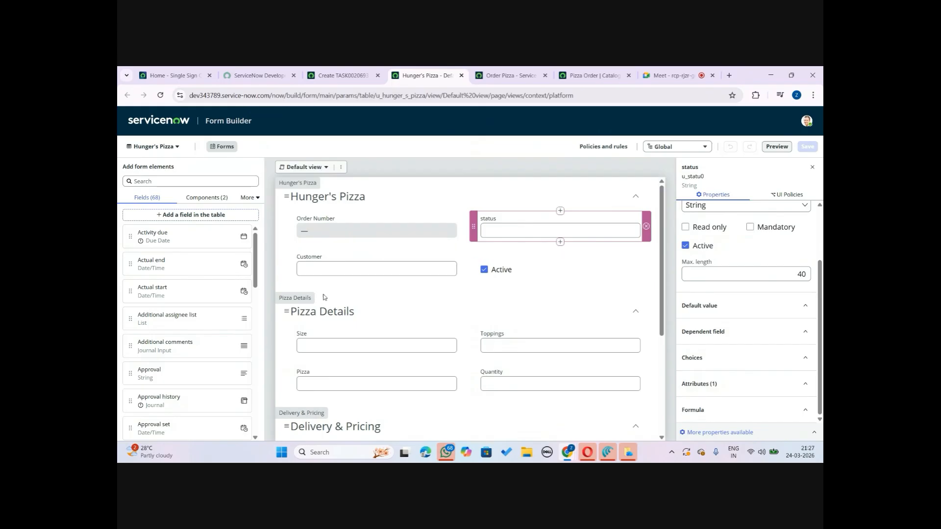
Change the Customer field's type to Reference
{"action": "left_click", "coordinate": [369, 269]}
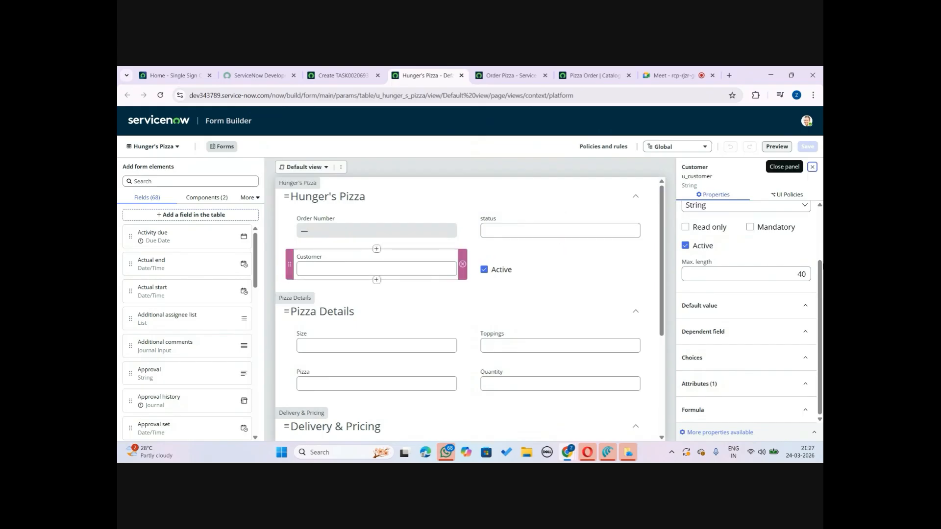
{"action": "scroll", "coordinate": [819, 283], "scroll_direction": "up", "scroll_amount": 2}
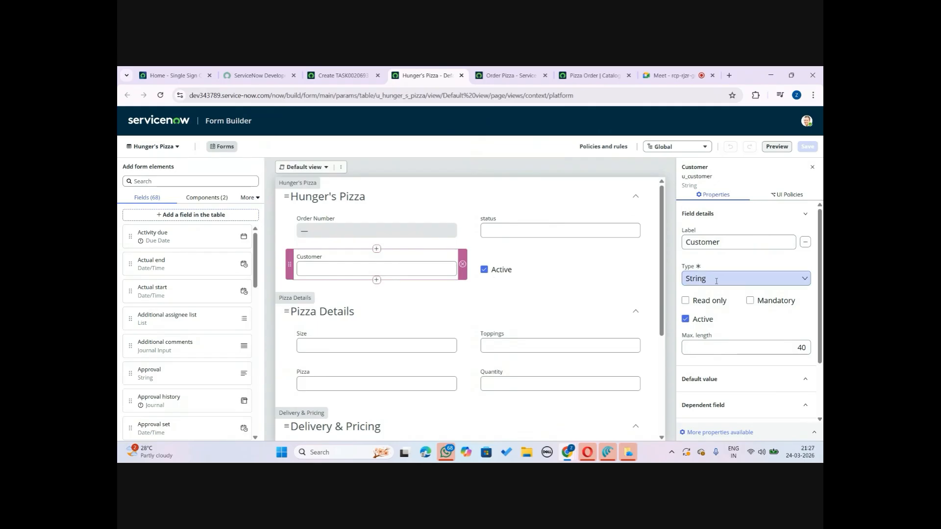
{"action": "left_click", "coordinate": [773, 279]}
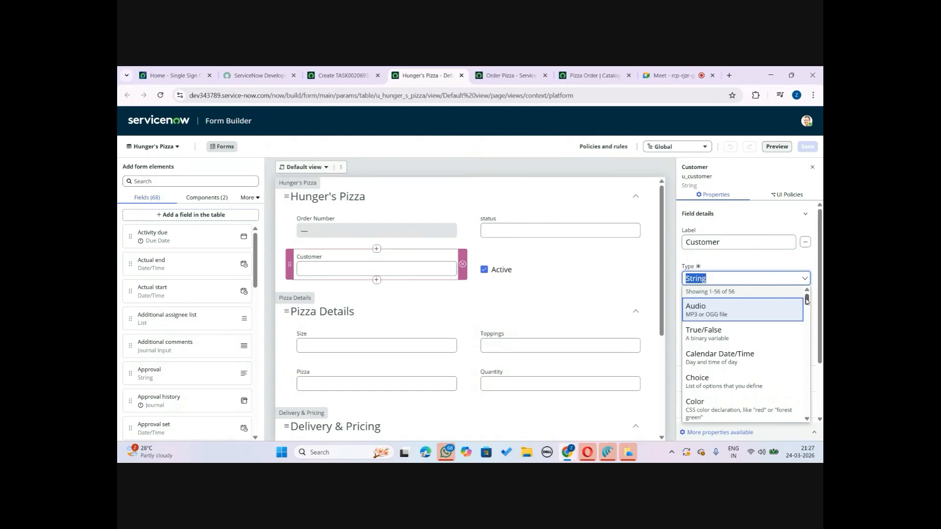
{"action": "left_click_drag", "start_coordinate": [807, 300], "coordinate": [802, 383]}
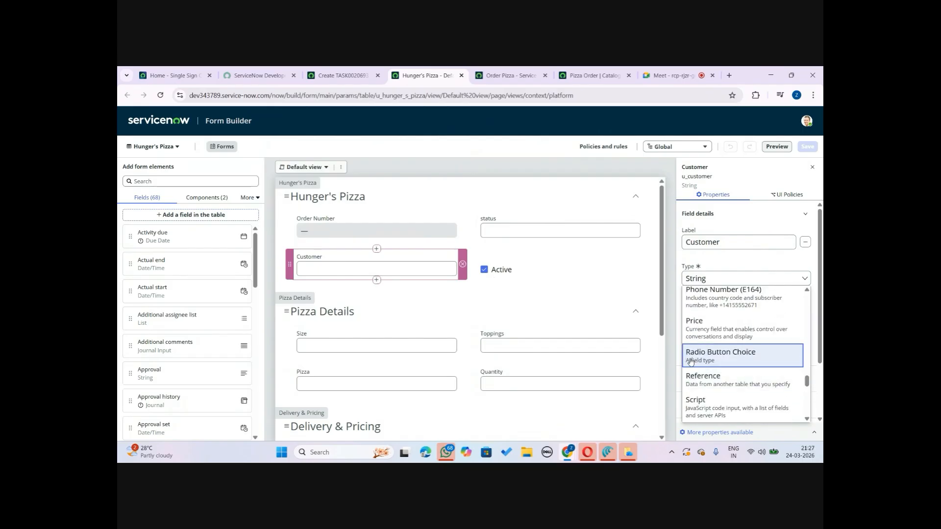
{"action": "left_click", "coordinate": [757, 383]}
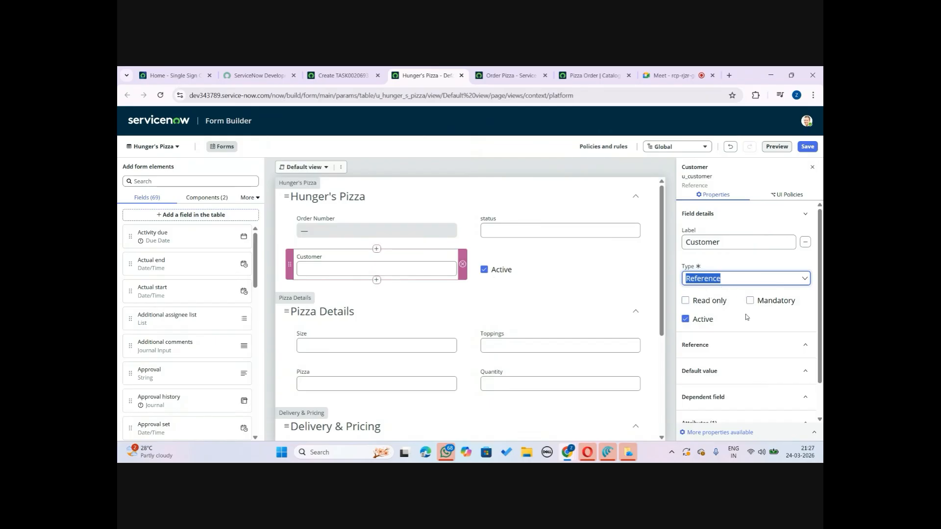
Set the Customer field's reference table to User (sys_user)
{"action": "left_click", "coordinate": [738, 346]}
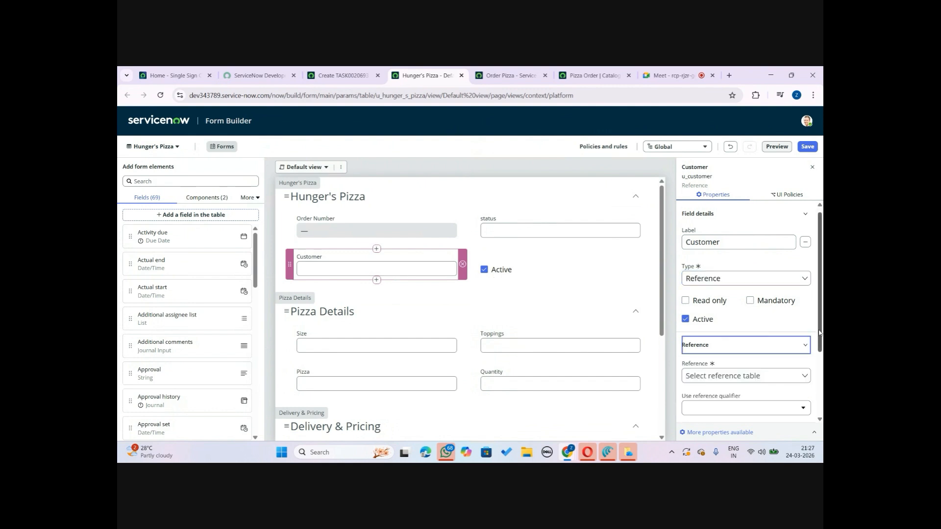
{"action": "scroll", "coordinate": [819, 333], "scroll_direction": "down", "scroll_amount": 1}
{"action": "left_click", "coordinate": [793, 336]}
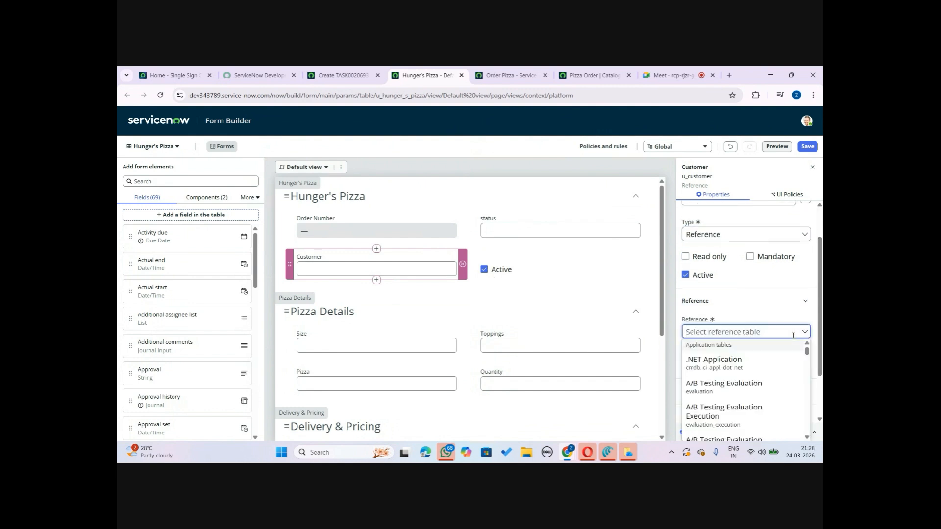
{"action": "left_click_drag", "start_coordinate": [806, 352], "coordinate": [806, 401]}
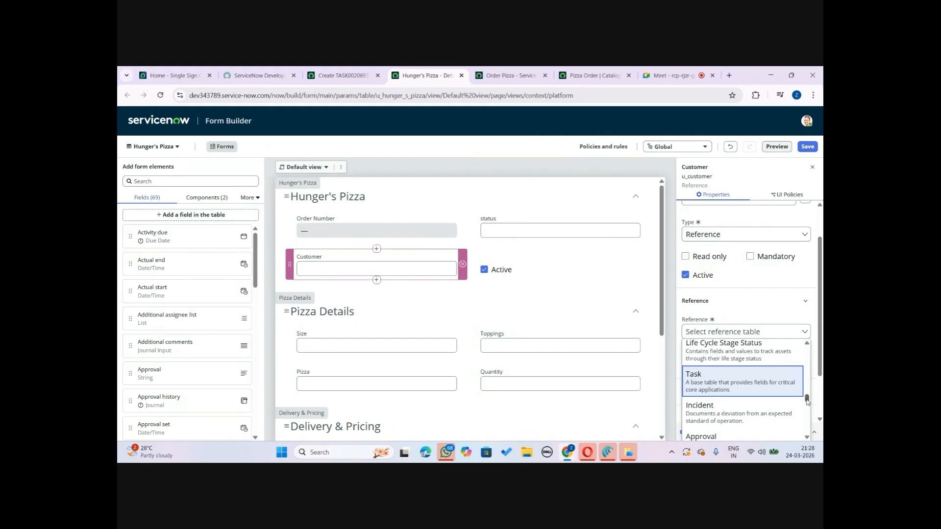
{"action": "mouse_move", "coordinate": [807, 400]}
{"action": "left_mouse_down"}
{"action": "mouse_move", "coordinate": [807, 390]}
{"action": "mouse_move", "coordinate": [812, 413]}
{"action": "mouse_move", "coordinate": [808, 387]}
{"action": "left_mouse_up"}
{"action": "left_click", "coordinate": [698, 332]}
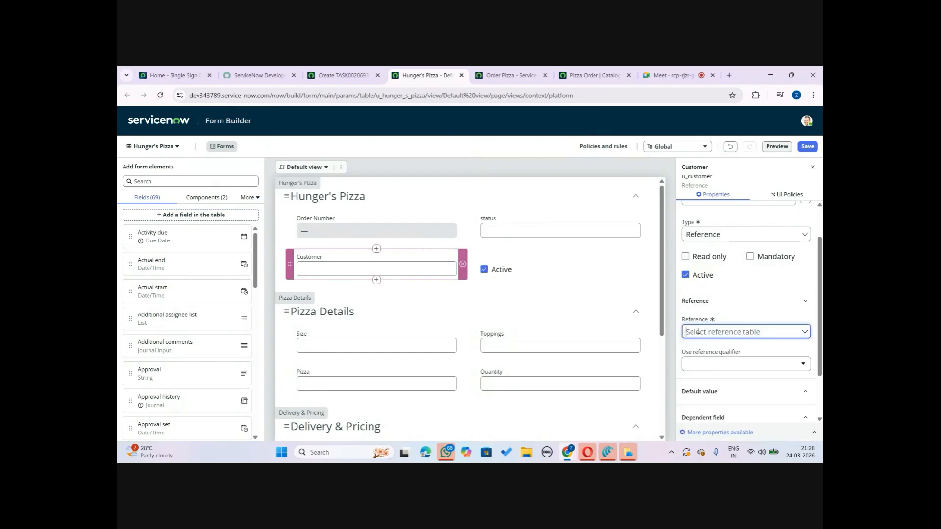
{"action": "type", "text": "user"}
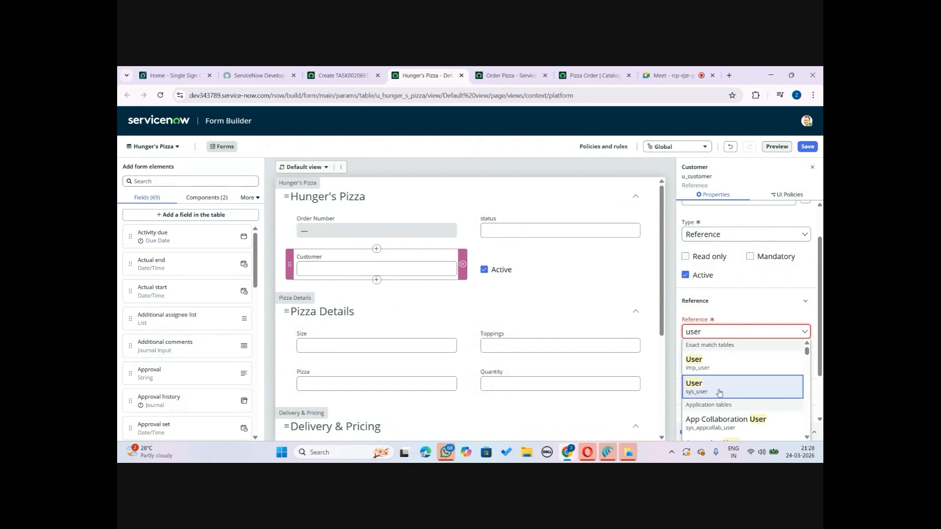
{"action": "left_click", "coordinate": [723, 390]}
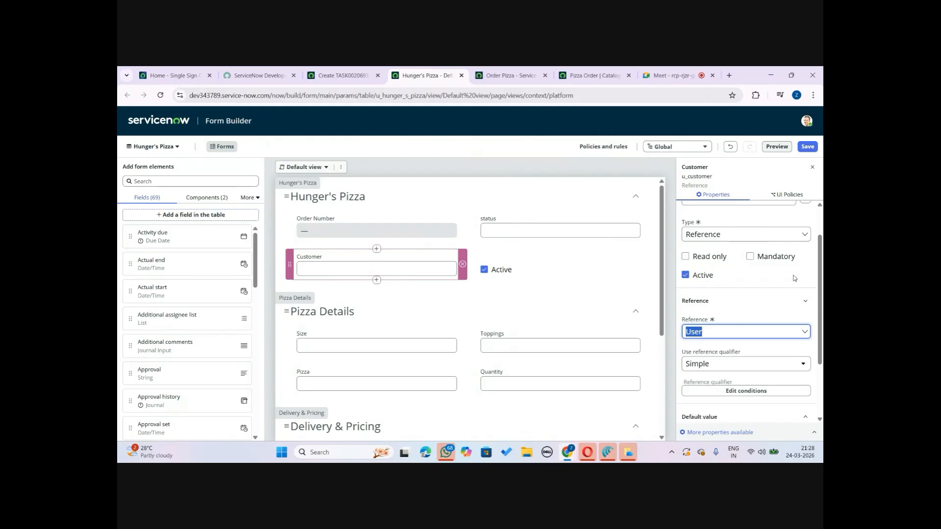
Save the form changes and reload the new Hunger's Pizza record form
{"action": "scroll", "coordinate": [822, 303], "scroll_direction": "down", "scroll_amount": 1}
{"action": "left_click_drag", "start_coordinate": [823, 305], "coordinate": [819, 245]}
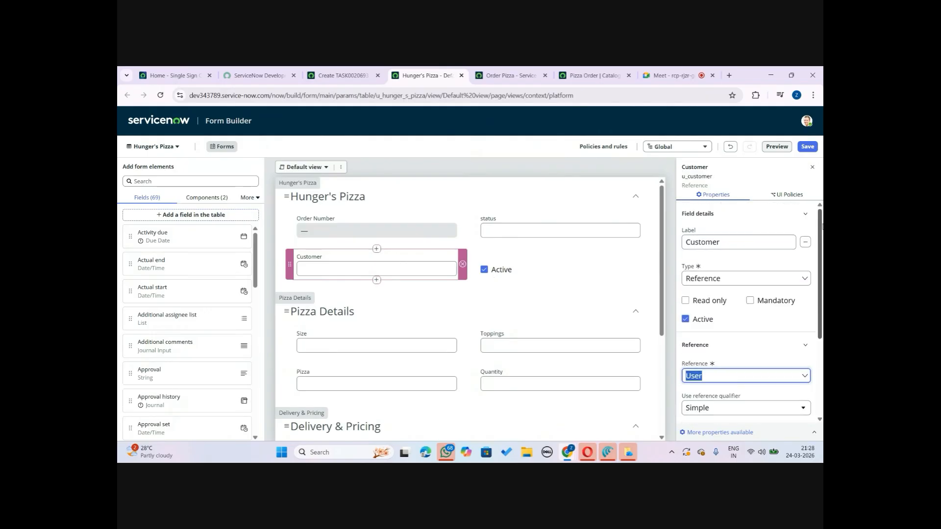
{"action": "left_click", "coordinate": [813, 148]}
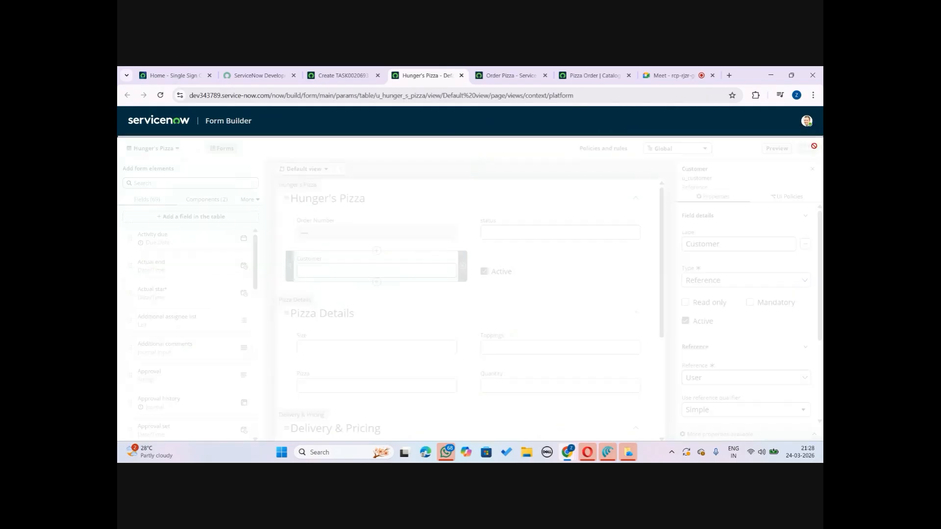
{"action": "left_click", "coordinate": [340, 70]}
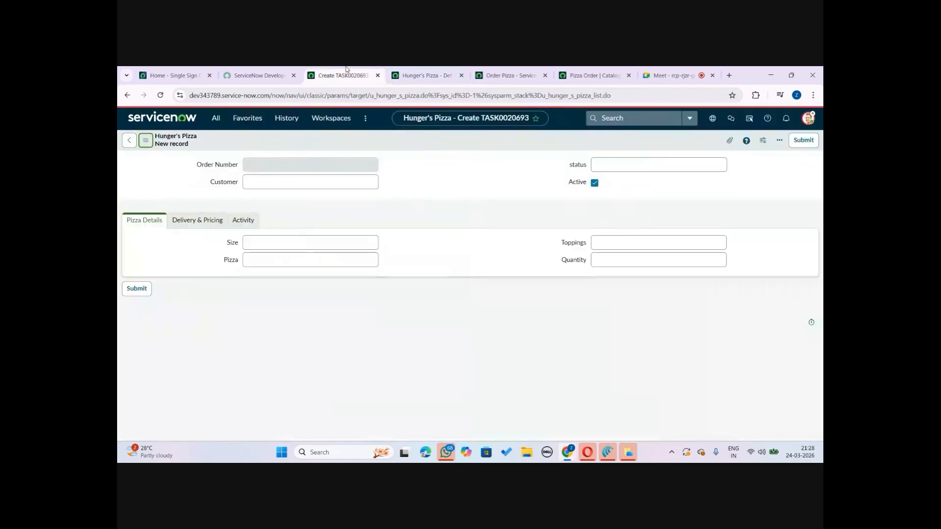
{"action": "left_click", "coordinate": [160, 95]}
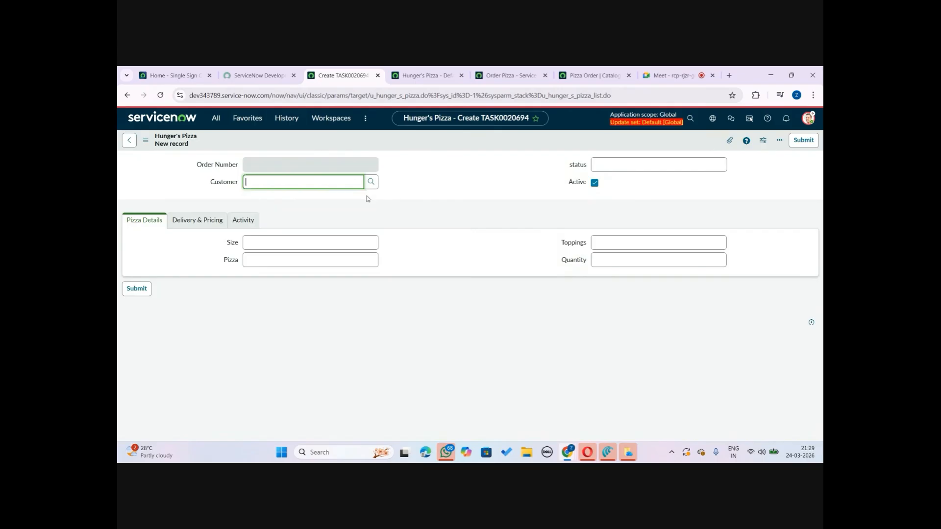
Change the status field's type to Choice in Form Builder
{"action": "left_click", "coordinate": [431, 75]}
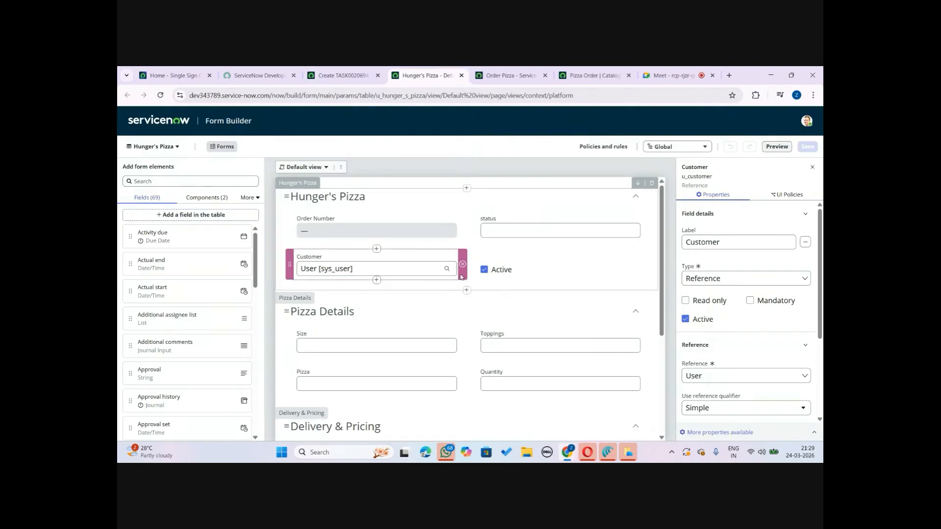
{"action": "left_click", "coordinate": [549, 225]}
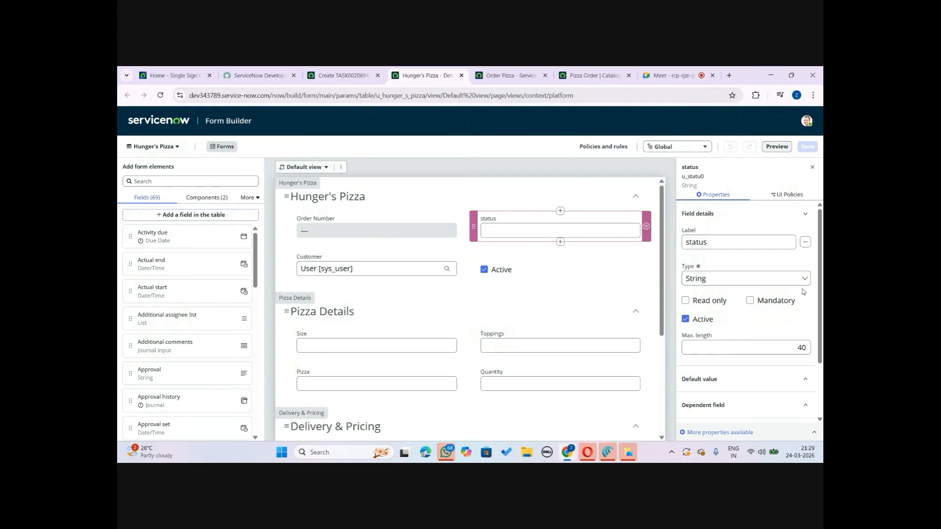
{"action": "left_click", "coordinate": [774, 278]}
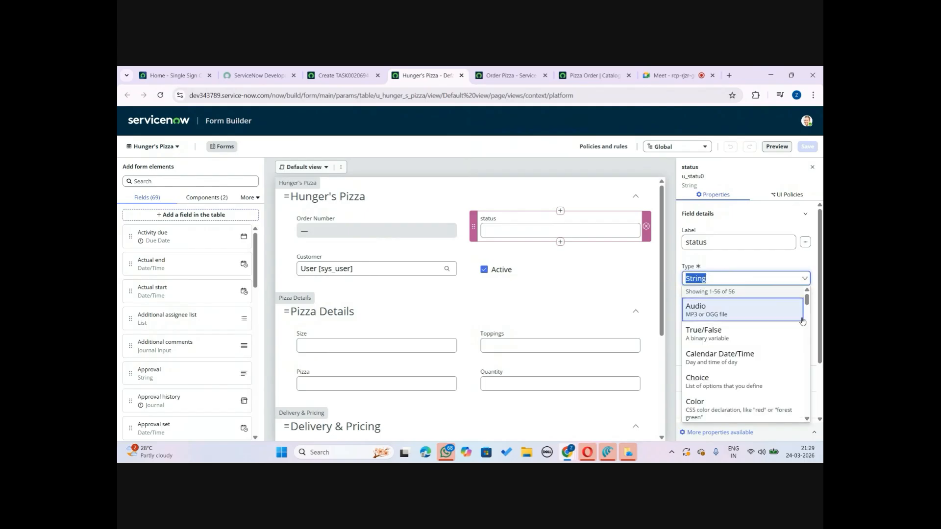
{"action": "left_click_drag", "start_coordinate": [806, 299], "coordinate": [806, 299]}
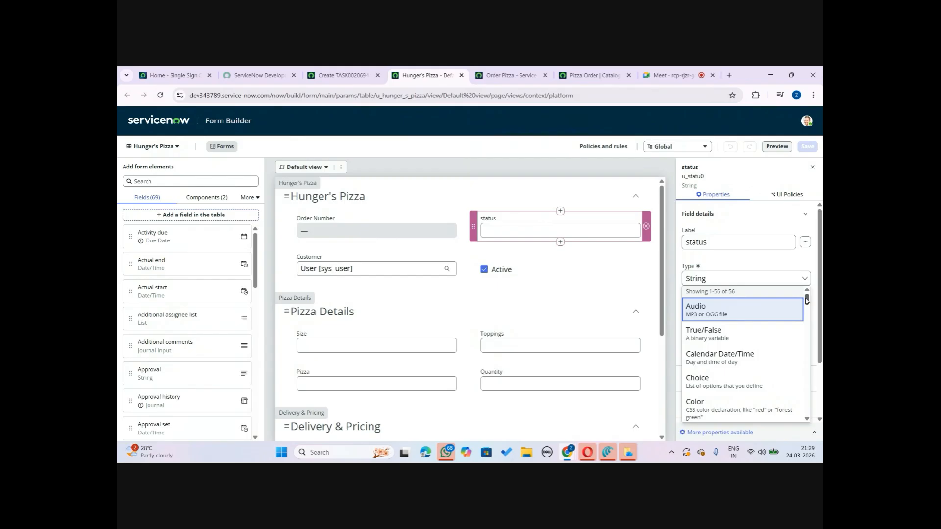
{"action": "left_click", "coordinate": [714, 381]}
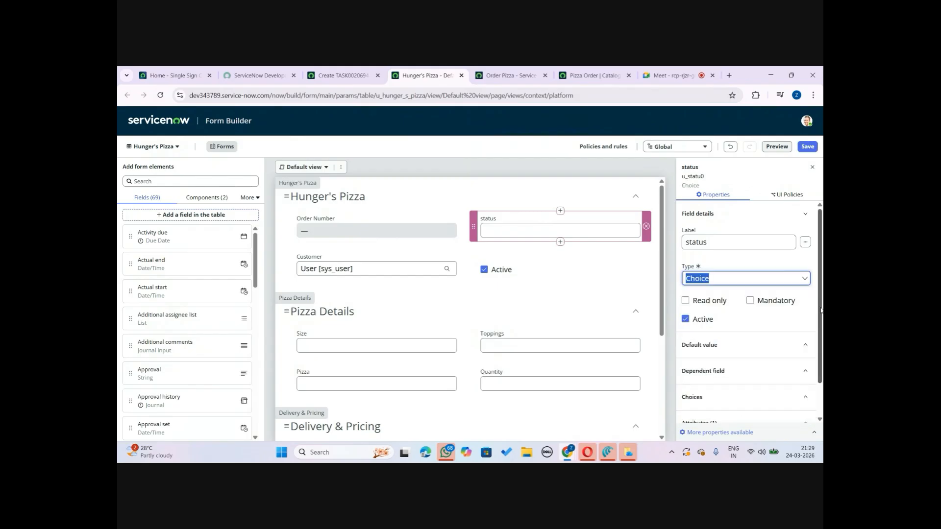
Add a choice labelled New to the status field and apply it
{"action": "scroll", "coordinate": [820, 309], "scroll_direction": "down", "scroll_amount": 1}
{"action": "left_click", "coordinate": [766, 358]}
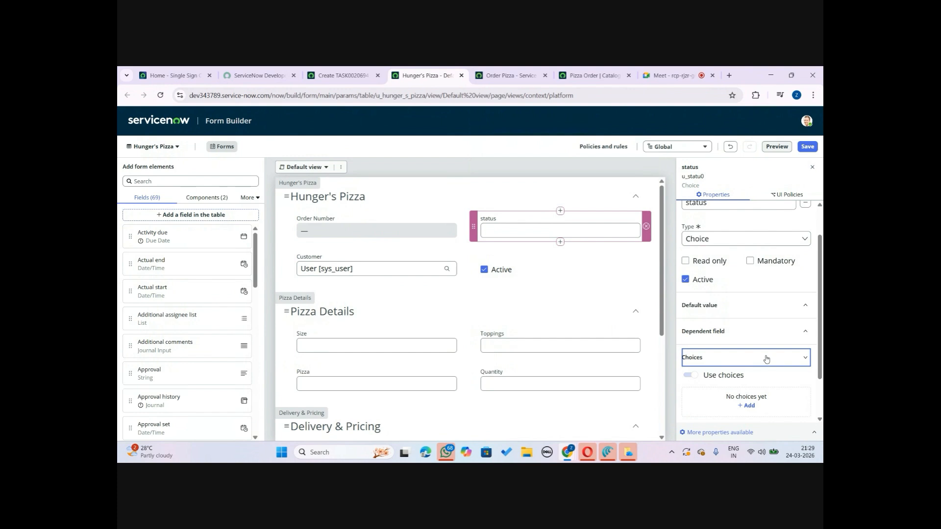
{"action": "scroll", "coordinate": [820, 390], "scroll_direction": "down", "scroll_amount": 2}
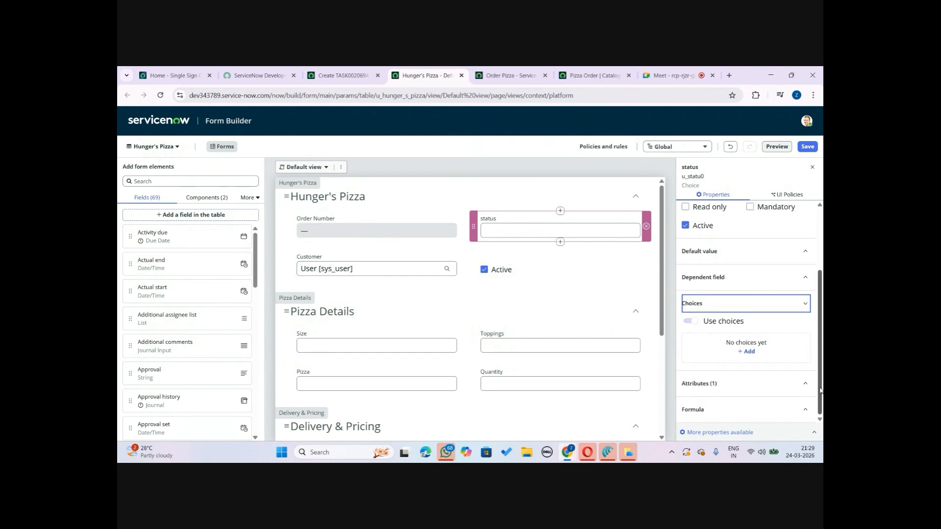
{"action": "left_click", "coordinate": [746, 352]}
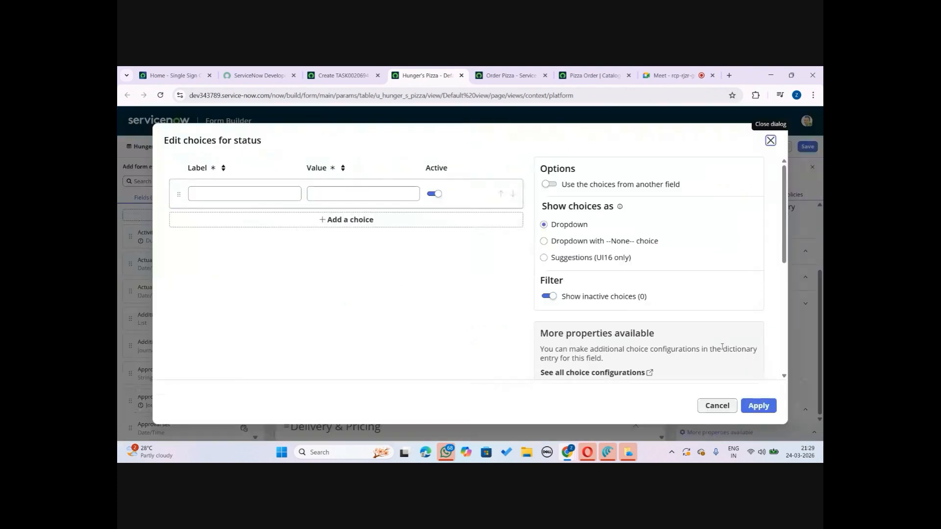
{"action": "left_click", "coordinate": [244, 192]}
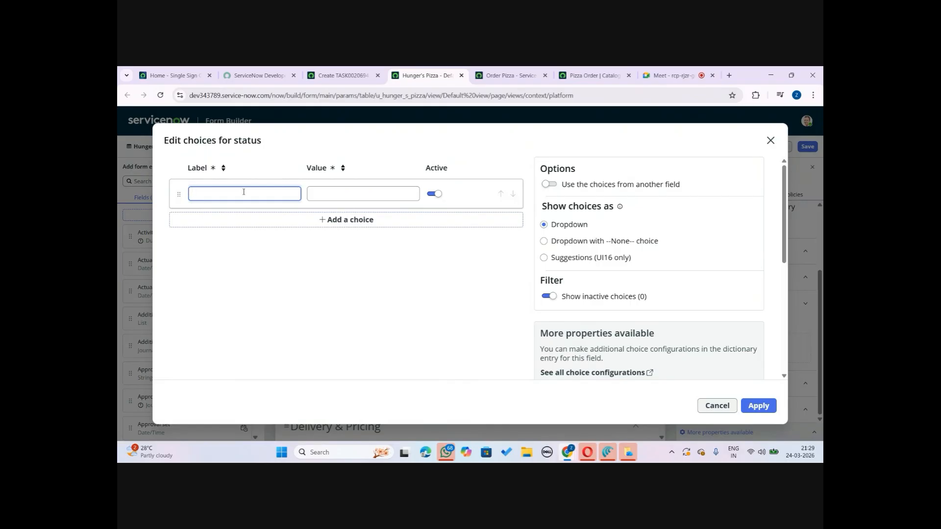
{"action": "type", "text": "ew"}
{"action": "left_click", "coordinate": [759, 406]}
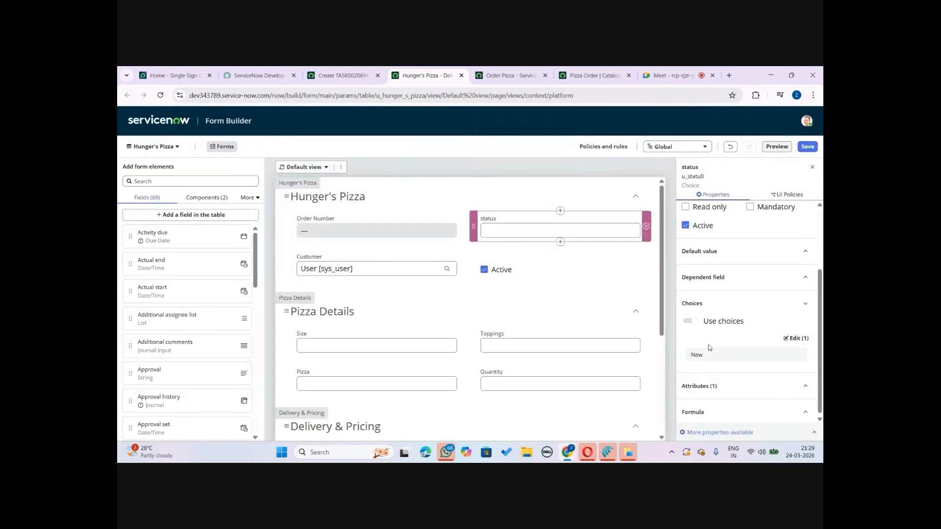
Reopen the status choices and set them to show as a dropdown with a --None-- choice
{"action": "left_click", "coordinate": [796, 339]}
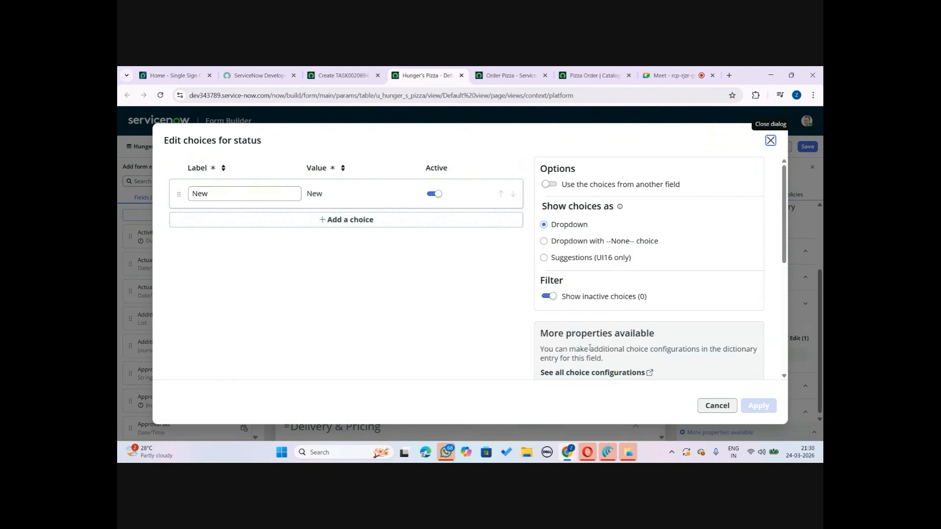
{"action": "scroll", "coordinate": [786, 187], "scroll_direction": "down", "scroll_amount": 1}
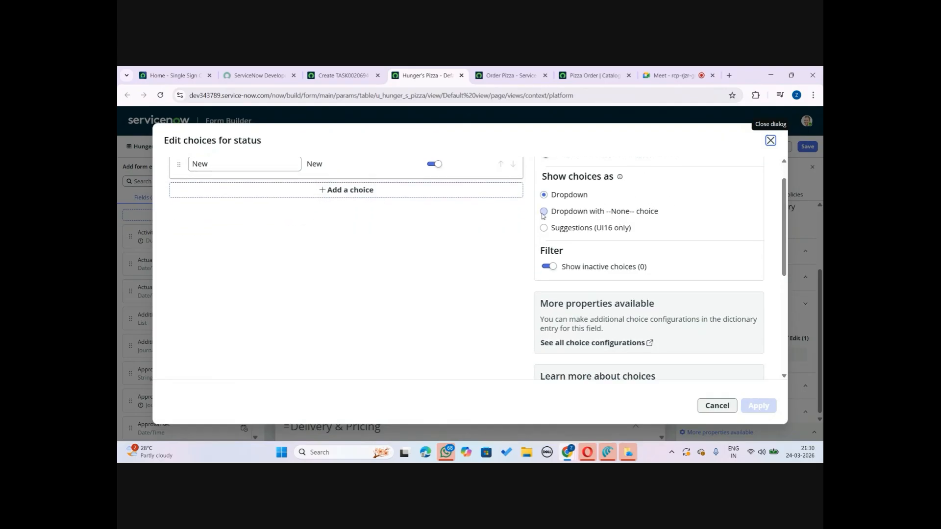
{"action": "left_click", "coordinate": [544, 212]}
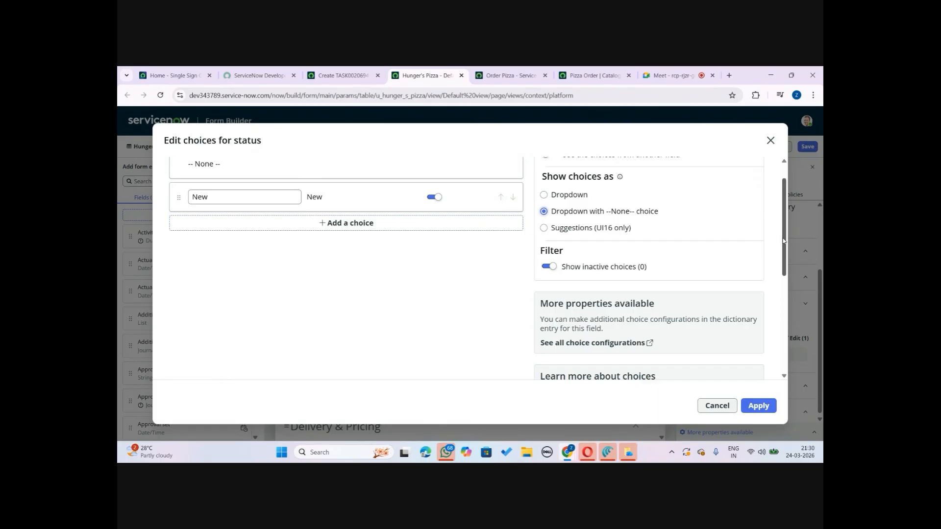
{"action": "left_click_drag", "start_coordinate": [783, 241], "coordinate": [778, 220]}
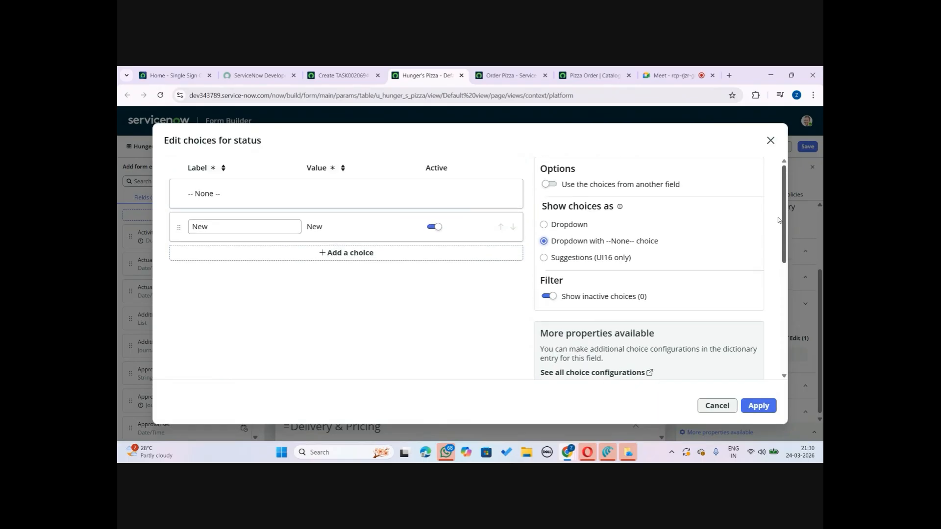
Add a second status choice labelled Delivery In process
{"action": "left_click", "coordinate": [290, 251]}
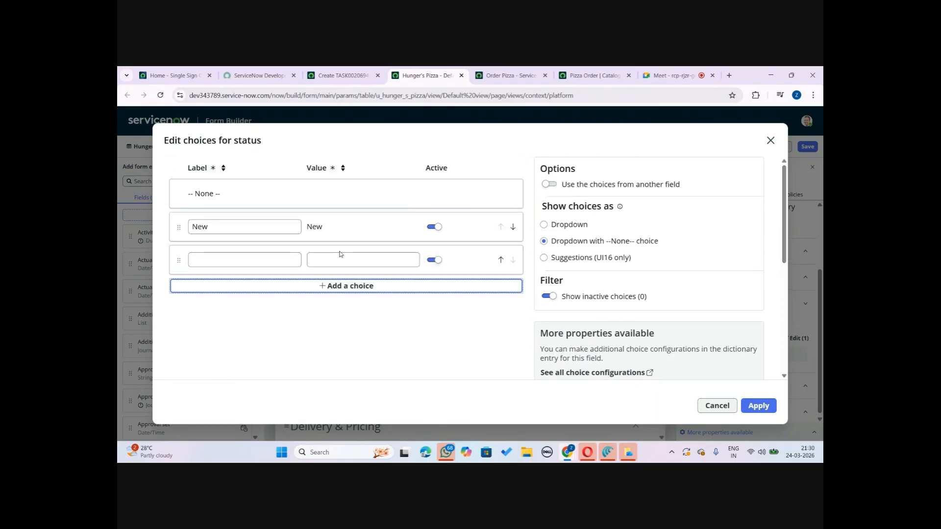
{"action": "left_click", "coordinate": [239, 257]}
{"action": "type", "text": "I"}
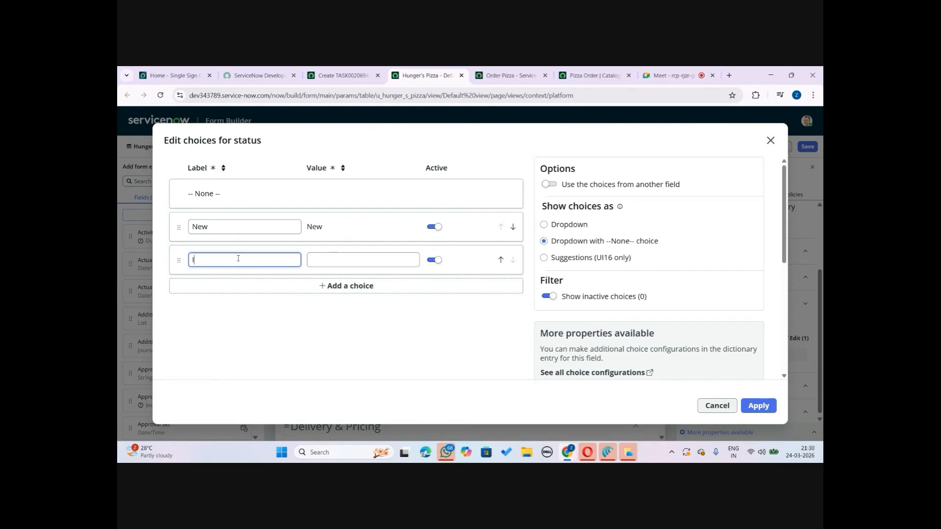
{"action": "type", "text": "n process"}
{"action": "left_click", "coordinate": [193, 260]}
{"action": "type", "text": "Delivery"}
Add a third status choice labelled Delivery Completed and apply the choices
{"action": "left_click", "coordinate": [347, 286]}
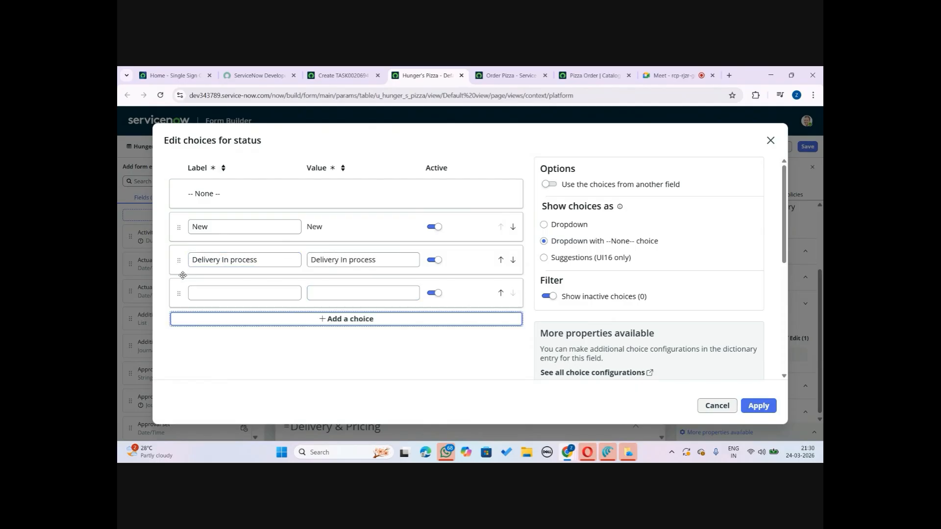
{"action": "left_click", "coordinate": [204, 292]}
{"action": "type", "text": "De"}
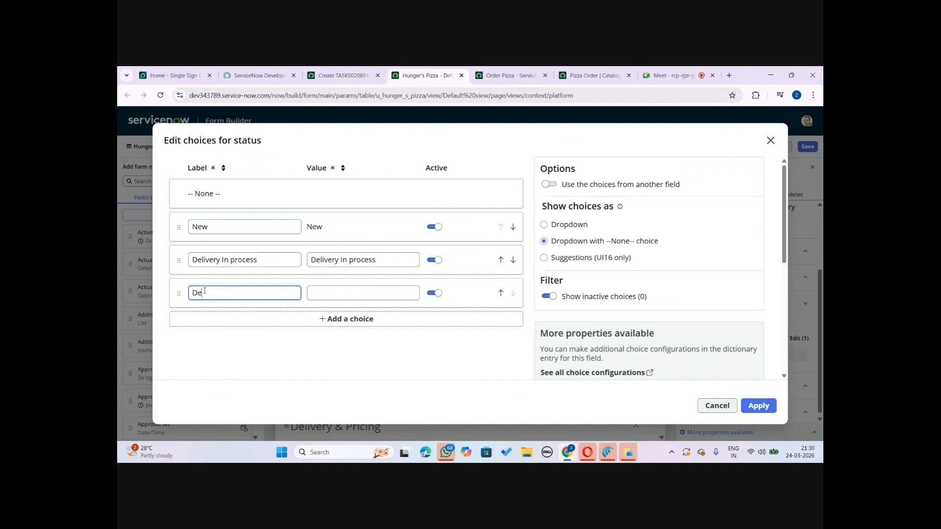
{"action": "type", "text": "livery Completed"}
{"action": "left_click", "coordinate": [382, 383]}
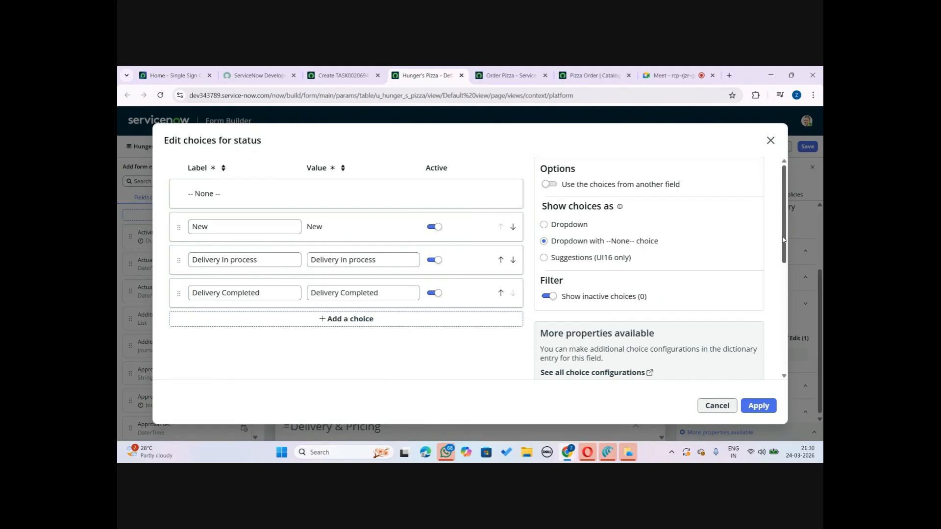
{"action": "left_click_drag", "start_coordinate": [783, 240], "coordinate": [786, 178]}
{"action": "left_click", "coordinate": [758, 406]}
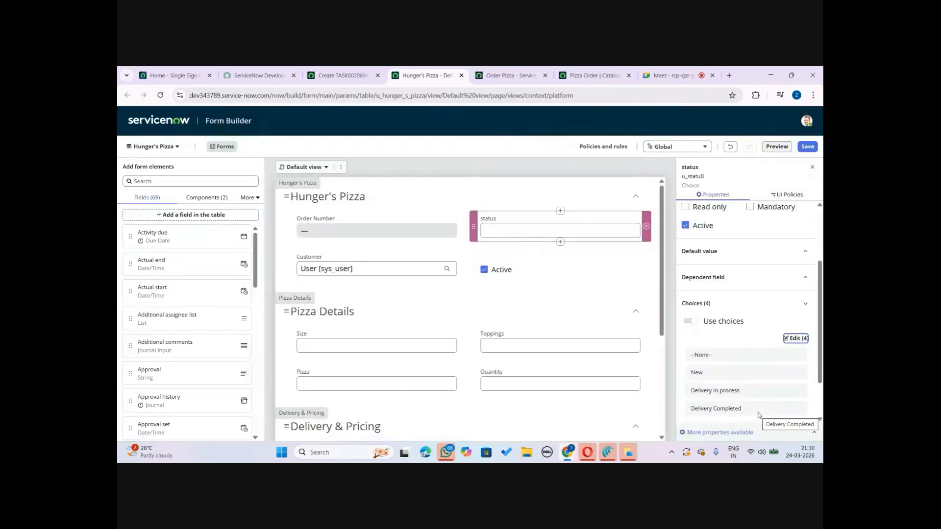
Rename the status field's label to Status and save the form
{"action": "left_click", "coordinate": [812, 151]}
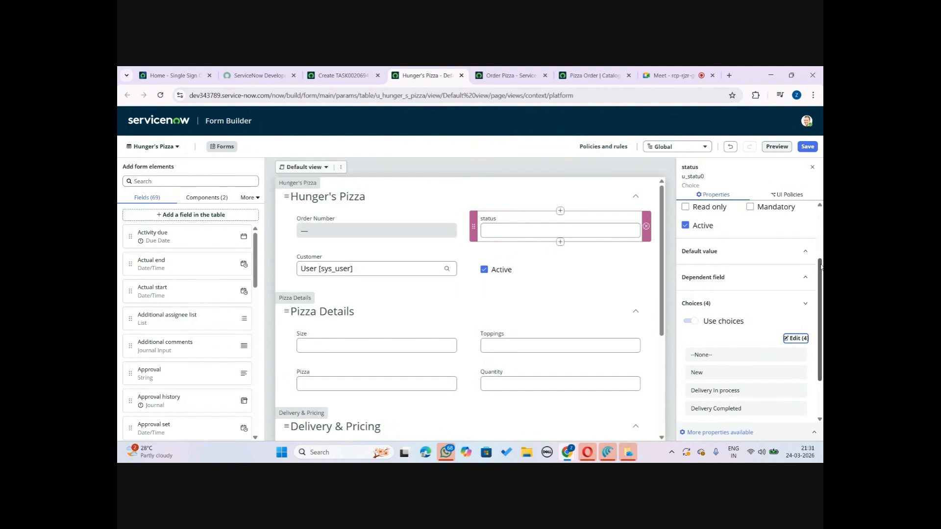
{"action": "left_click_drag", "start_coordinate": [820, 274], "coordinate": [823, 179]}
{"action": "left_click", "coordinate": [689, 243]}
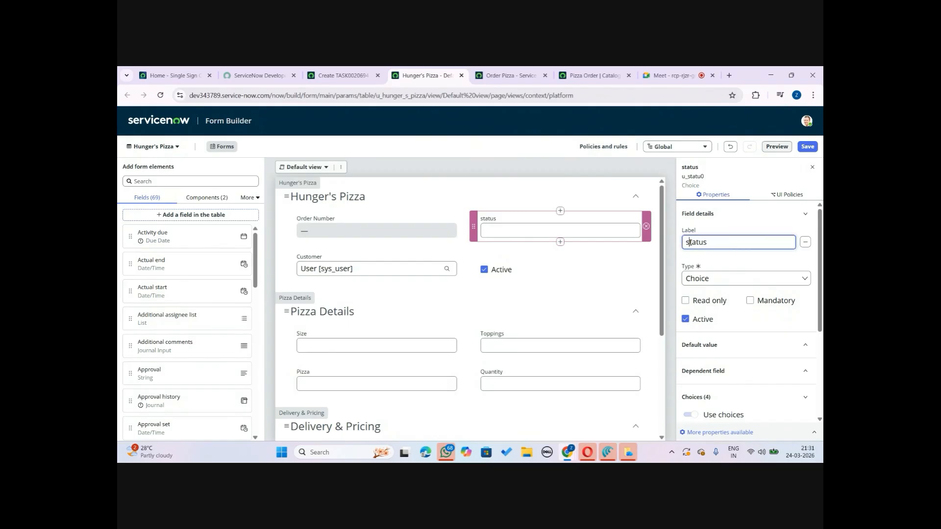
{"action": "key", "text": "BackSpace"}
{"action": "type", "text": "S"}
{"action": "left_click", "coordinate": [807, 147]}
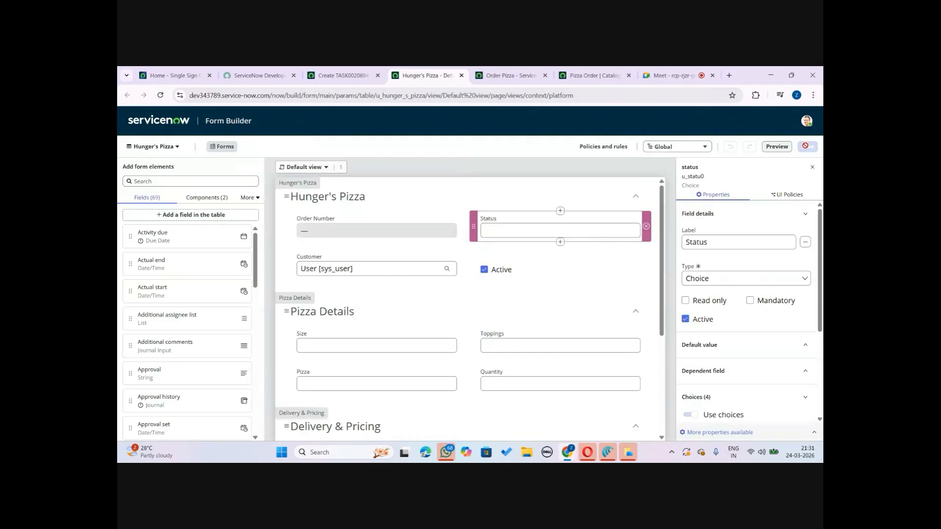
Reload the new Hunger's Pizza record form and review the Status dropdown's choices
{"action": "left_click", "coordinate": [343, 75]}
{"action": "left_click", "coordinate": [160, 95]}
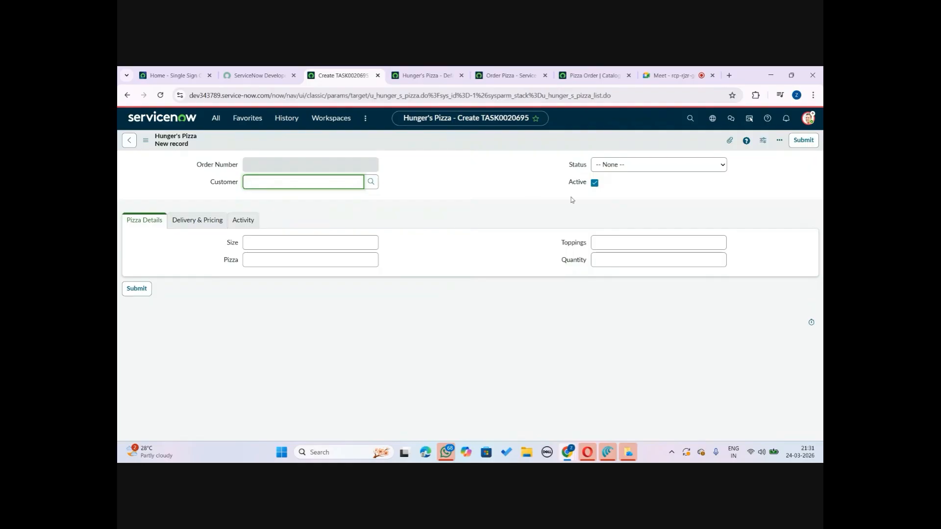
{"action": "left_click", "coordinate": [725, 167]}
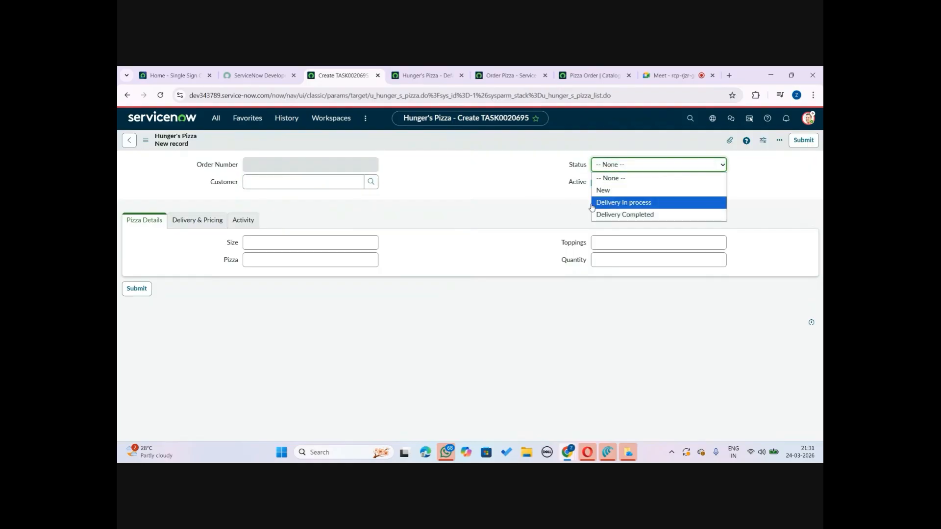
{"action": "left_click", "coordinate": [509, 350]}
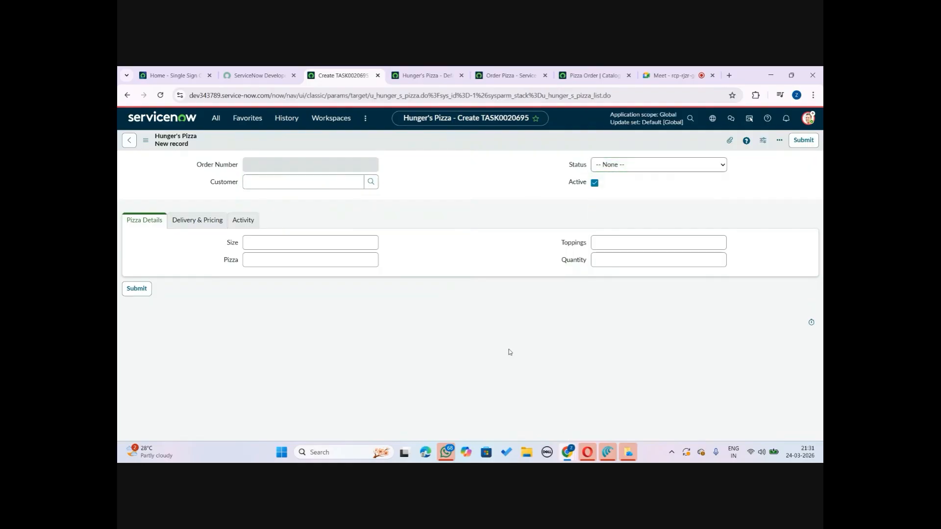
{"action": "left_click", "coordinate": [261, 180]}
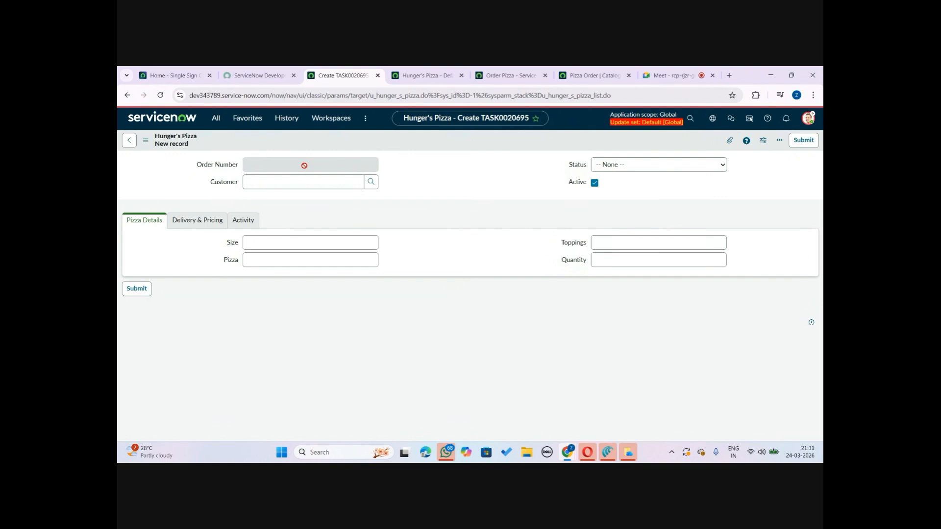
Inspect the Order Number field's type options and properties in Form Builder
{"action": "left_click", "coordinate": [422, 75]}
{"action": "left_click", "coordinate": [354, 231]}
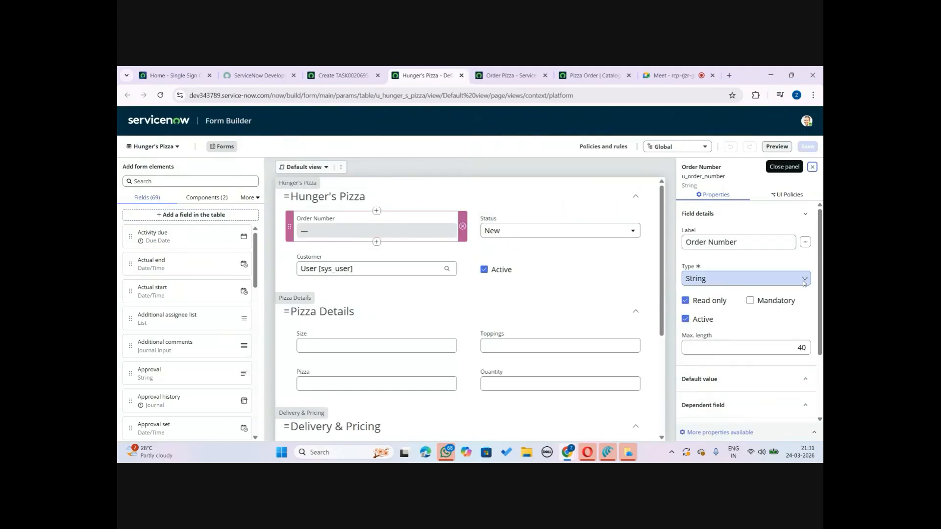
{"action": "left_click", "coordinate": [726, 281]}
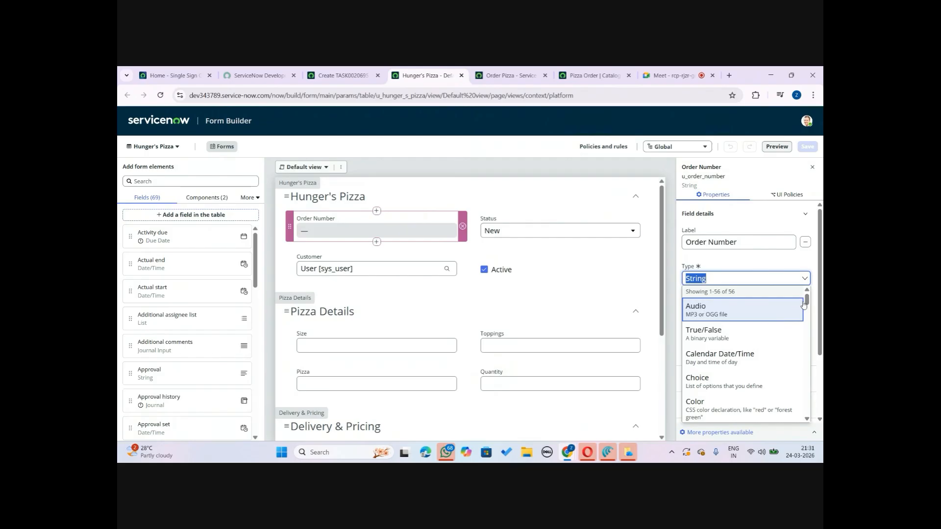
{"action": "left_click", "coordinate": [806, 302]}
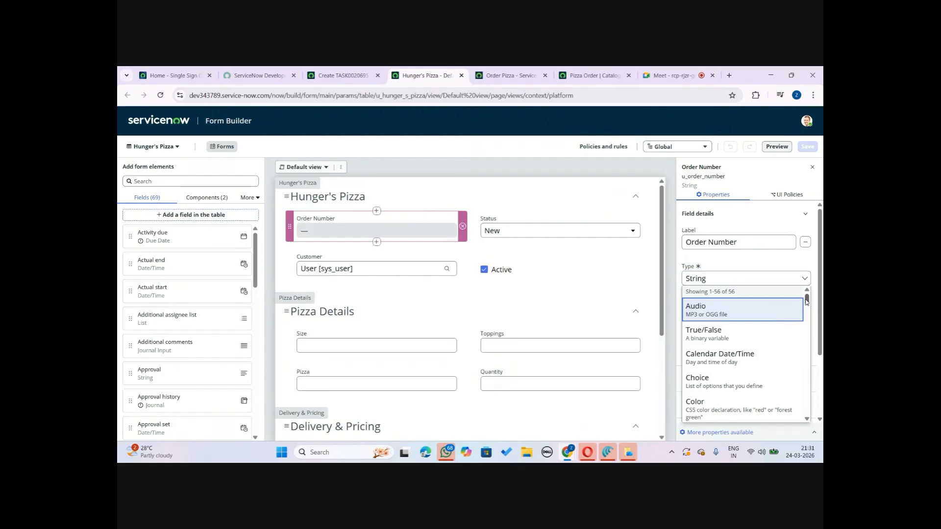
{"action": "left_click_drag", "start_coordinate": [806, 302], "coordinate": [806, 307]}
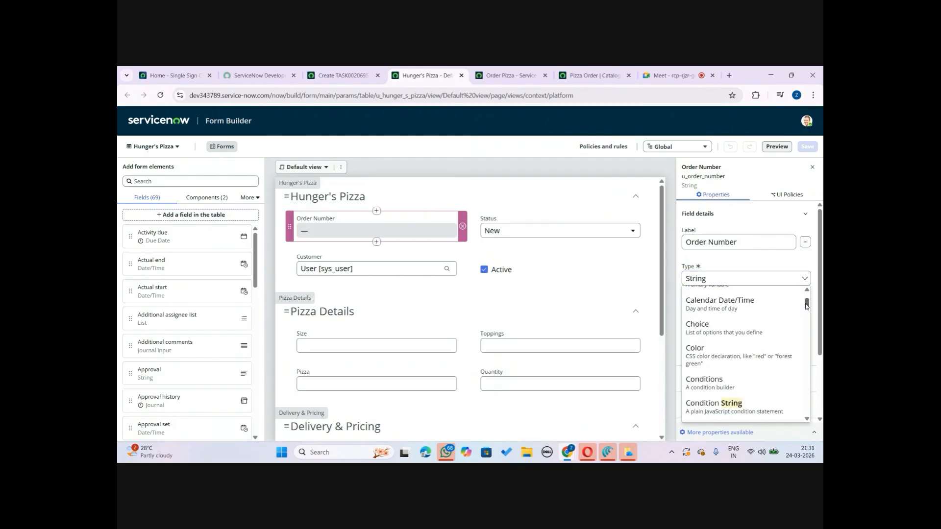
{"action": "left_click", "coordinate": [789, 171]}
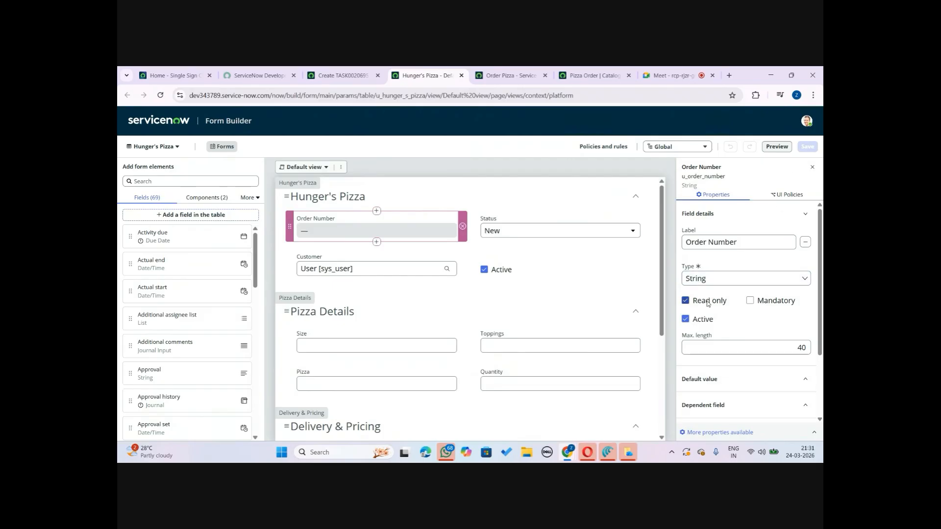
{"action": "scroll", "coordinate": [818, 294], "scroll_direction": "down", "scroll_amount": 4}
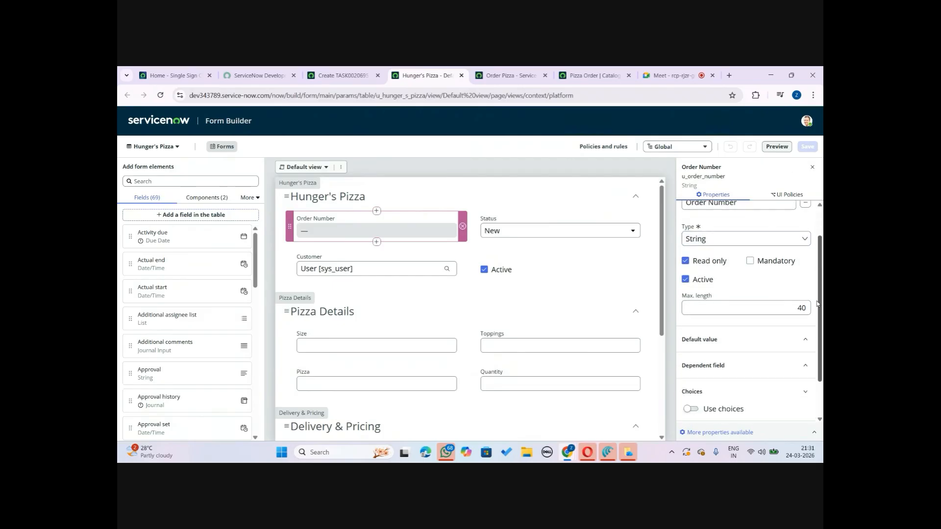
{"action": "scroll", "coordinate": [816, 318], "scroll_direction": "up", "scroll_amount": 4}
{"action": "scroll", "coordinate": [814, 342], "scroll_direction": "down", "scroll_amount": 2}
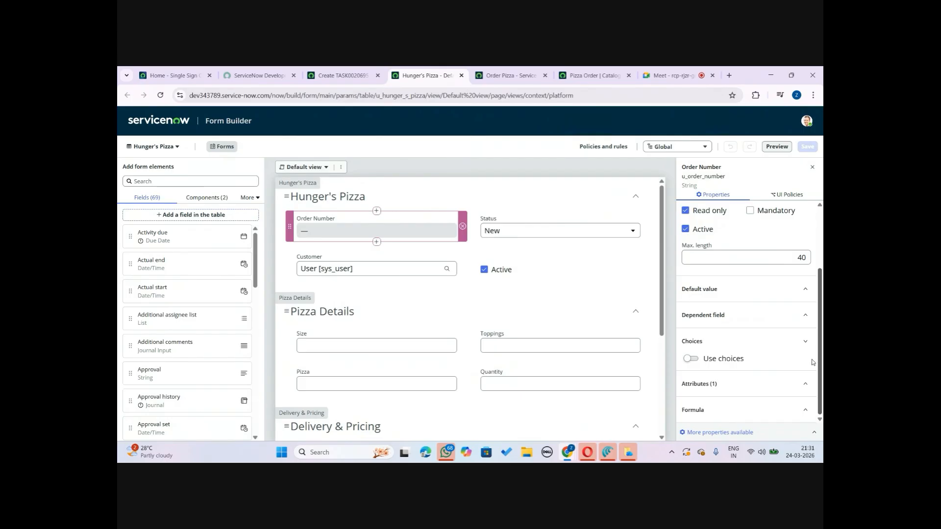
{"action": "scroll", "coordinate": [818, 314], "scroll_direction": "up", "scroll_amount": 2}
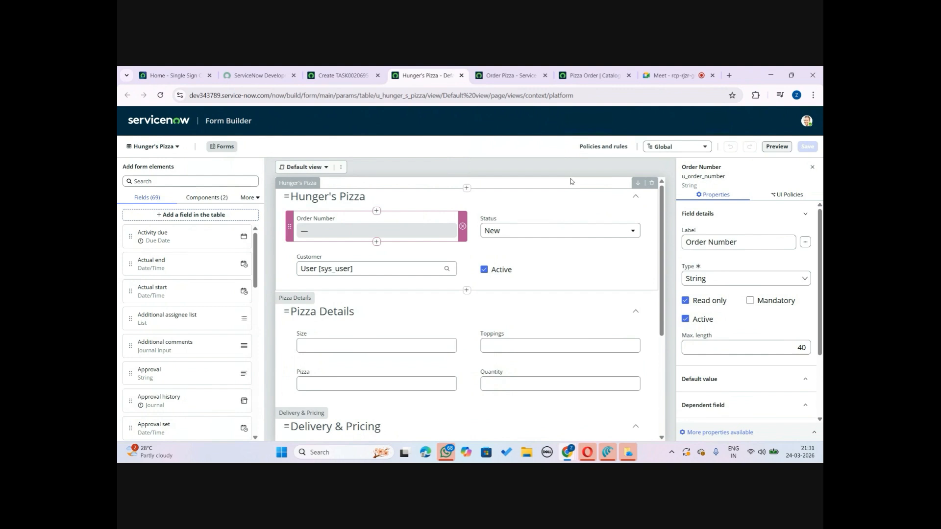
{"action": "left_click", "coordinate": [365, 71]}
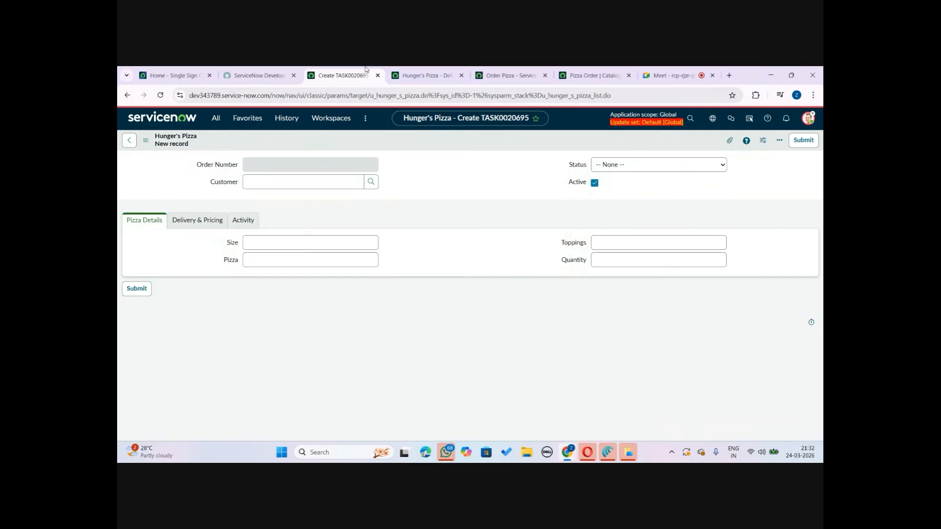
{"action": "left_click", "coordinate": [413, 75]}
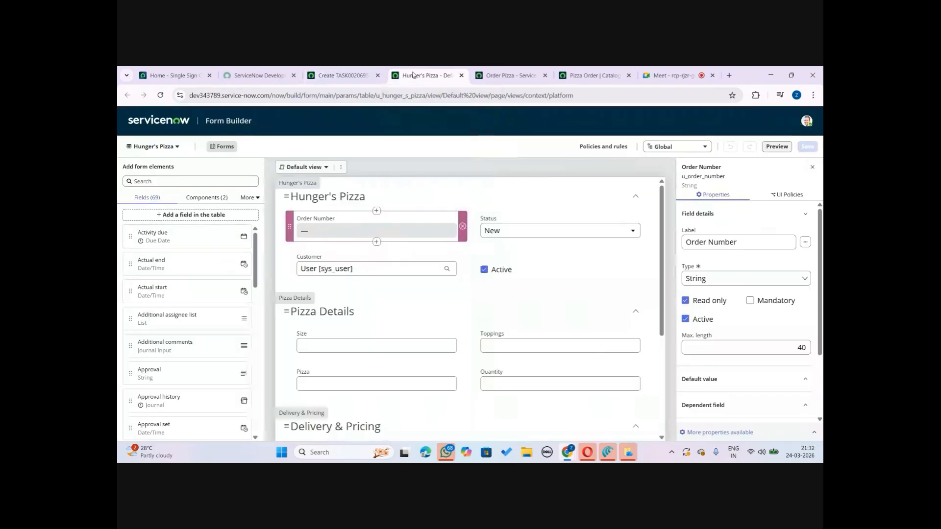
{"action": "left_click", "coordinate": [352, 71]}
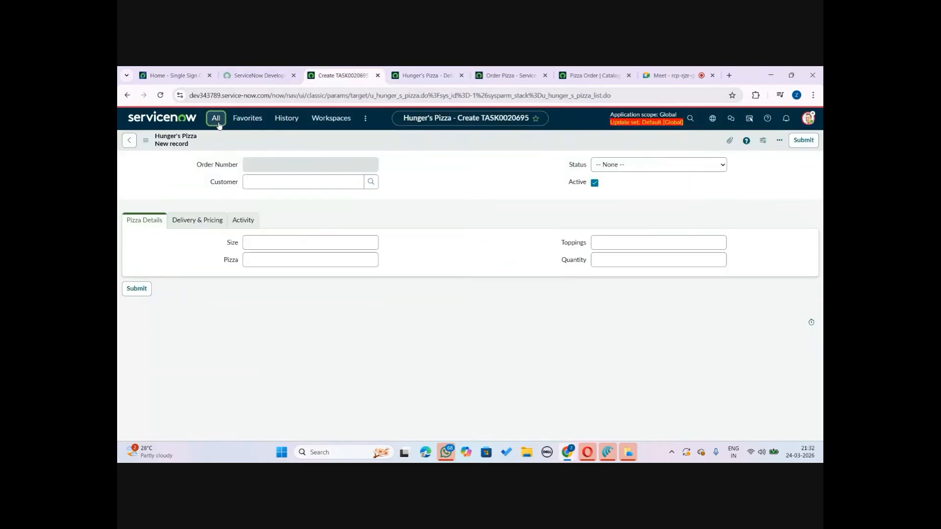
Open Number Maintenance through the navigator filter, marking it as a favourite
{"action": "left_click", "coordinate": [218, 124]}
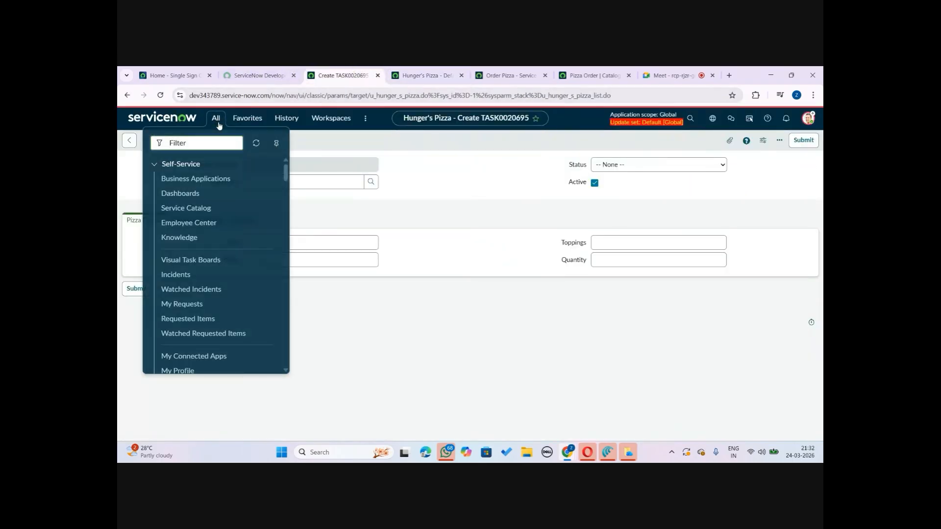
{"action": "type", "text": "numn"}
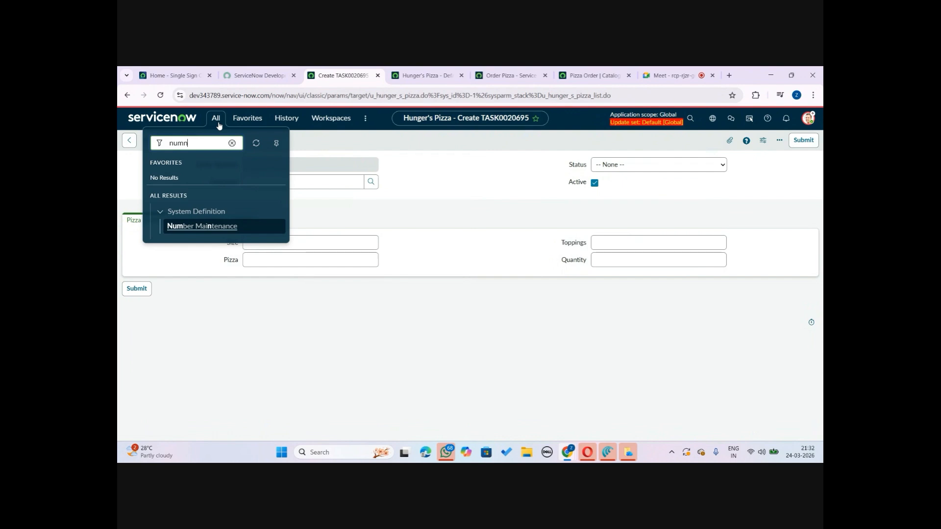
{"action": "key", "text": "BackSpace"}
{"action": "type", "text": "ber"}
{"action": "left_click", "coordinate": [278, 226]}
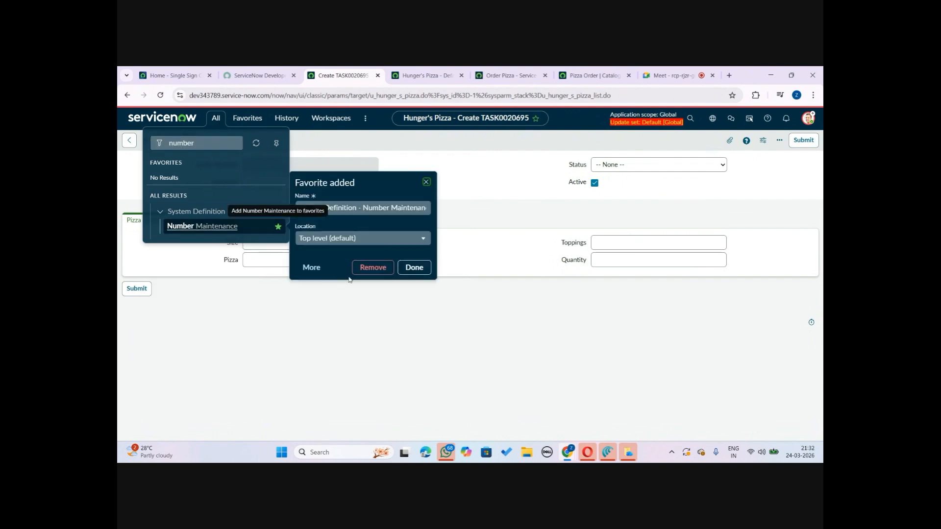
{"action": "left_click", "coordinate": [414, 269]}
{"action": "left_click", "coordinate": [204, 231]}
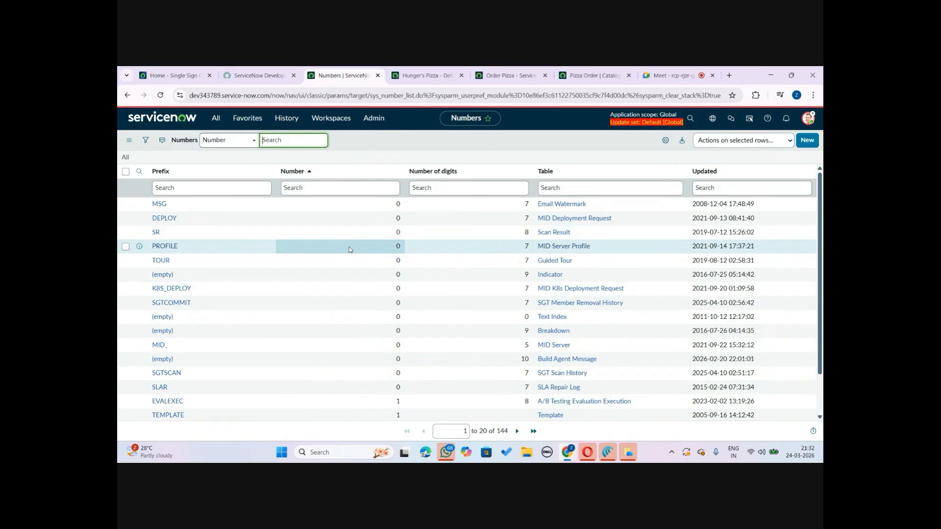
Start a new number record from the Numbers list
{"action": "left_click", "coordinate": [422, 75]}
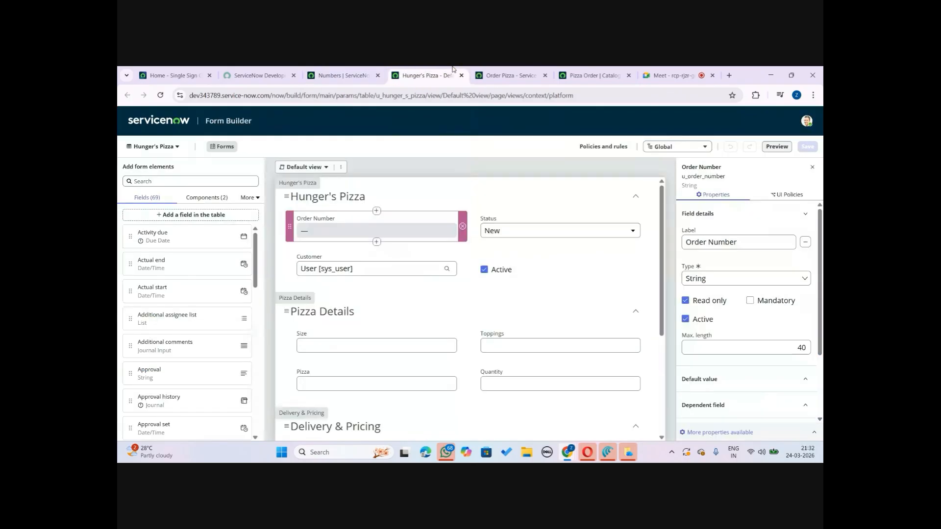
{"action": "left_click", "coordinate": [346, 71]}
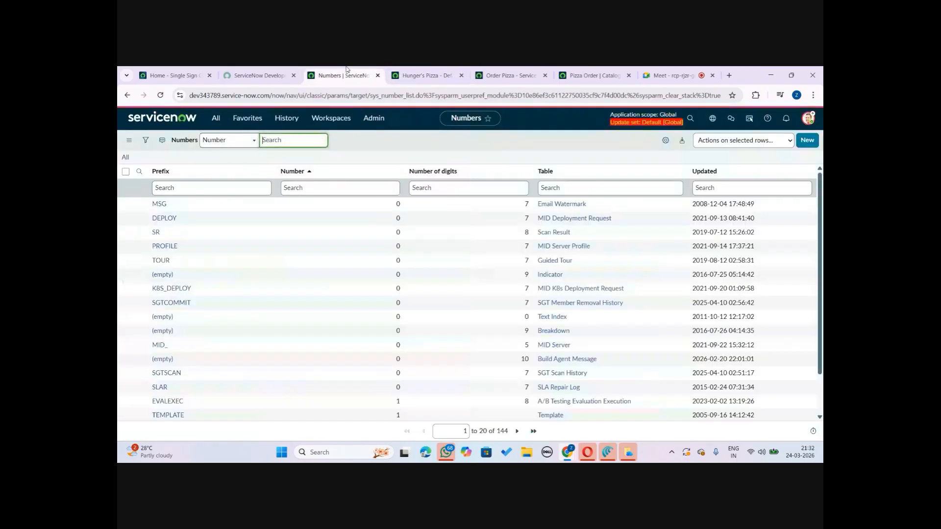
{"action": "left_click", "coordinate": [186, 189]}
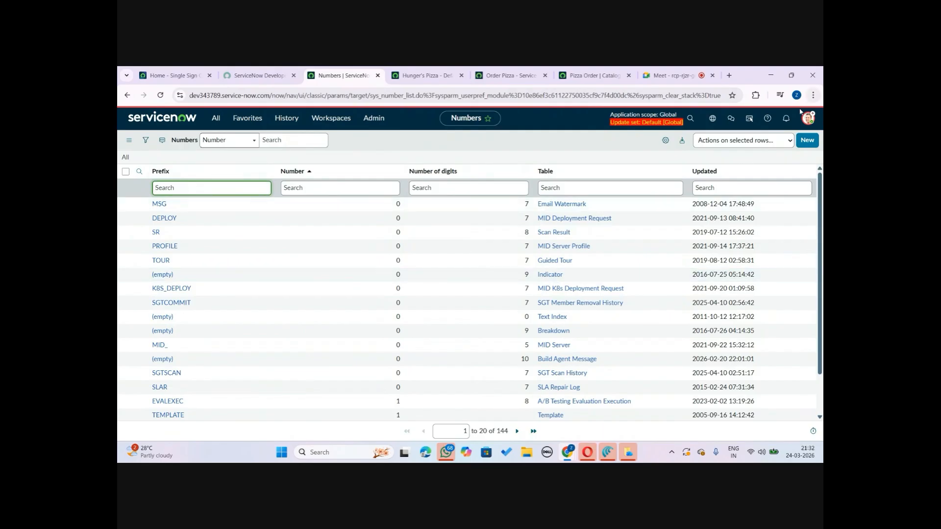
{"action": "left_click", "coordinate": [816, 144]}
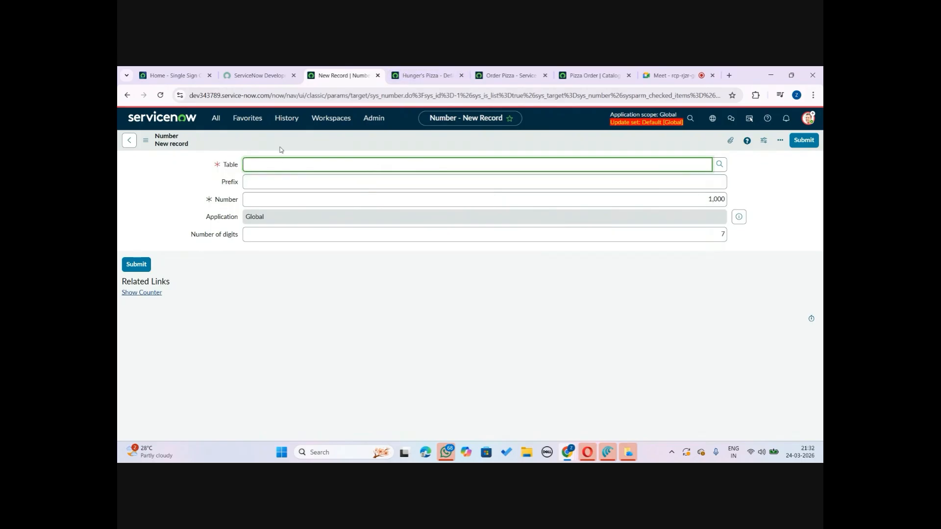
Set the number record's table to Hunger's Pizza and its prefix to HPZ
{"action": "left_click", "coordinate": [404, 75]}
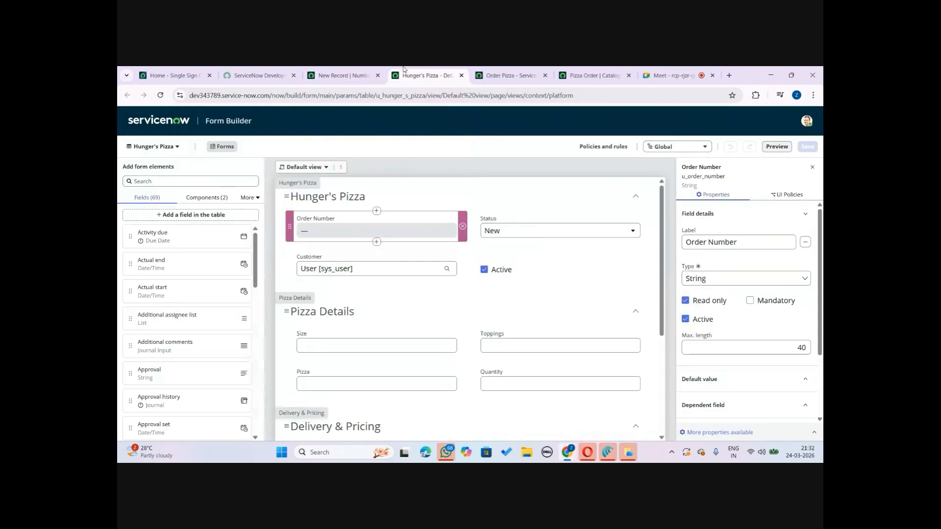
{"action": "left_click", "coordinate": [345, 71]}
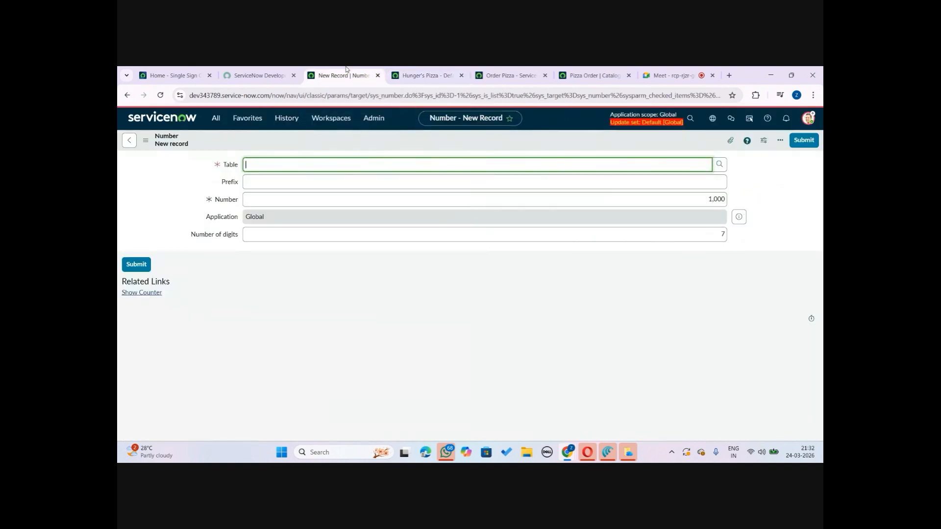
{"action": "left_click", "coordinate": [288, 160]}
{"action": "type", "text": "u_"}
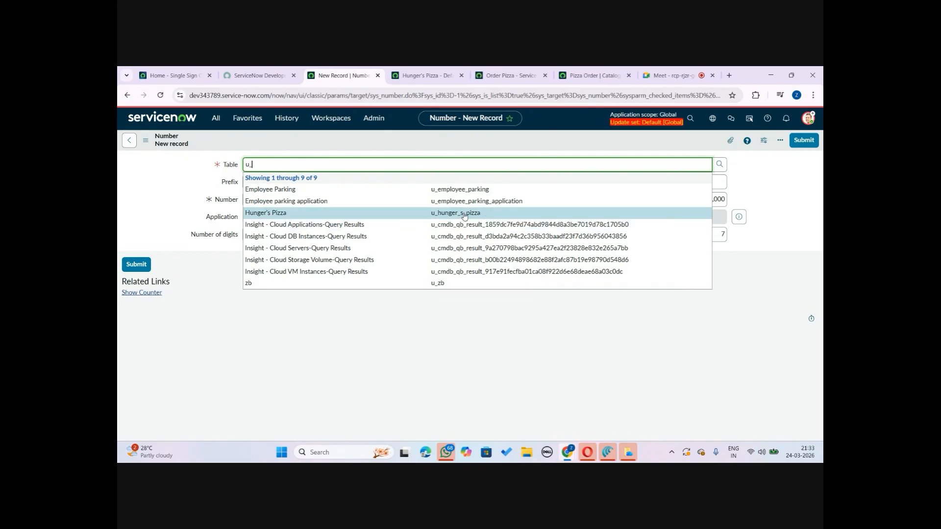
{"action": "left_click", "coordinate": [463, 213]}
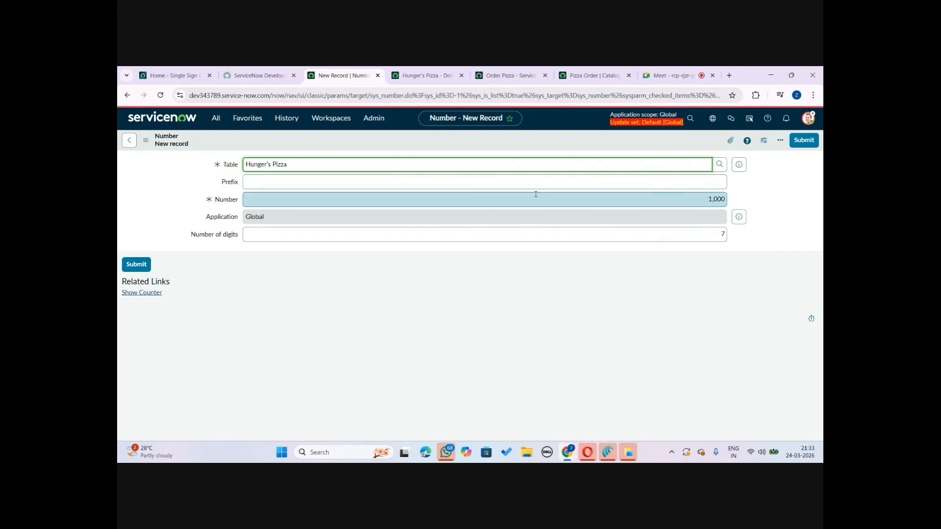
{"action": "left_click", "coordinate": [523, 181]}
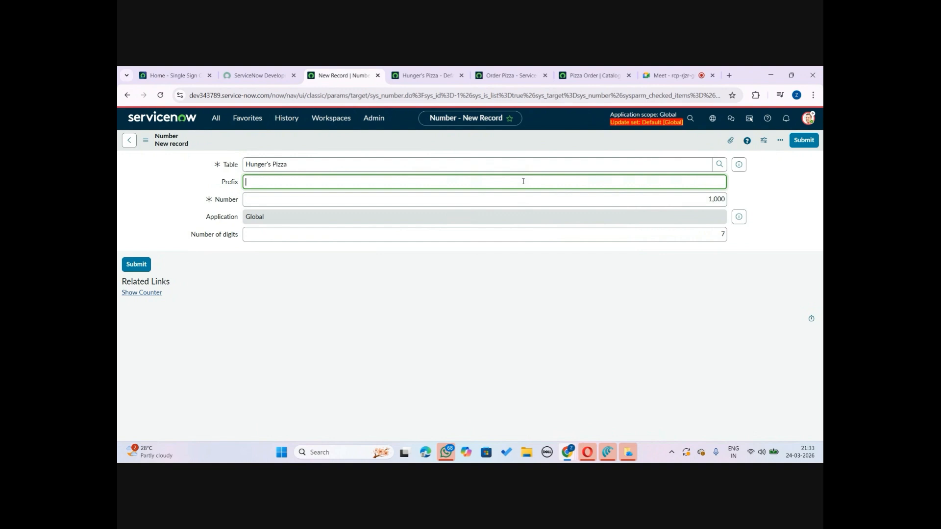
{"action": "type", "text": "HPZ"}
Set the starting number to 1 and the number of digits to 5, then submit the record
{"action": "left_click", "coordinate": [320, 292]}
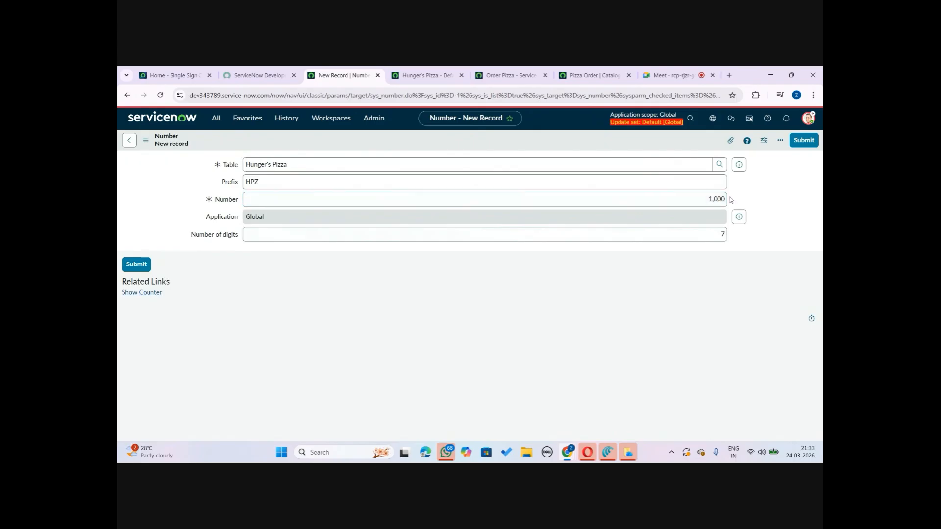
{"action": "double_click", "coordinate": [713, 198]}
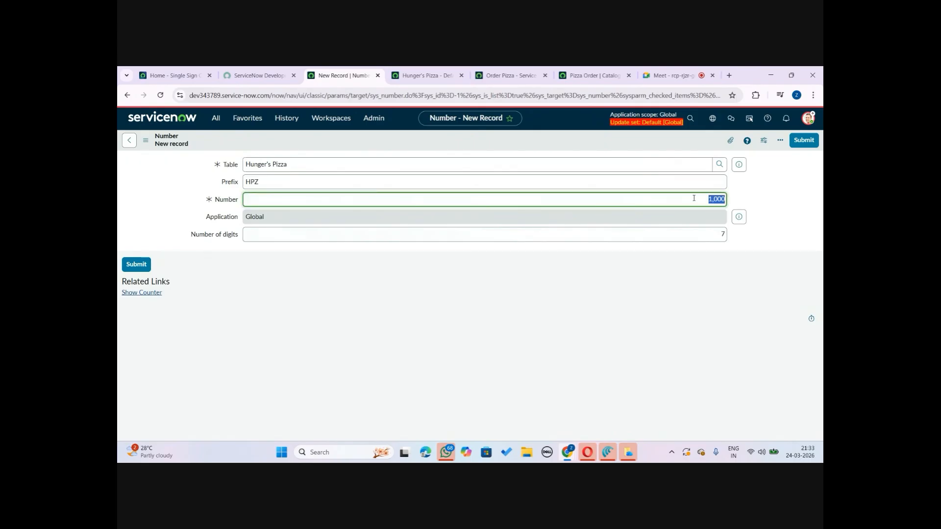
{"action": "type", "text": "1"}
{"action": "left_click", "coordinate": [750, 310]}
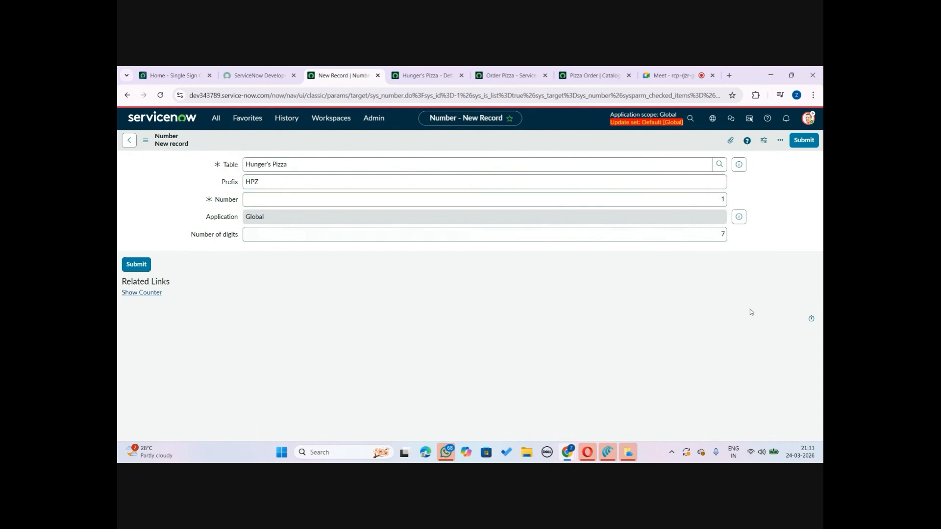
{"action": "double_click", "coordinate": [721, 235]}
{"action": "type", "text": "5"}
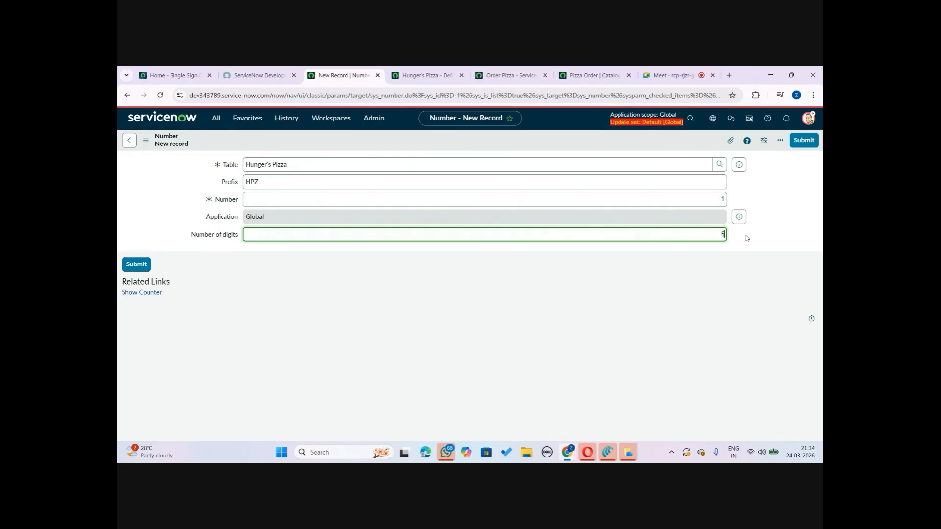
{"action": "left_click", "coordinate": [349, 299]}
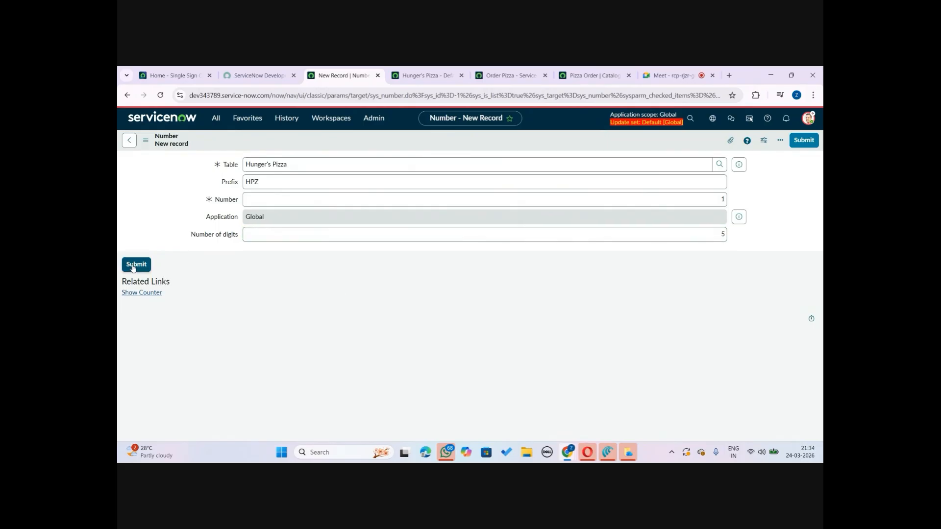
{"action": "left_click", "coordinate": [133, 267]}
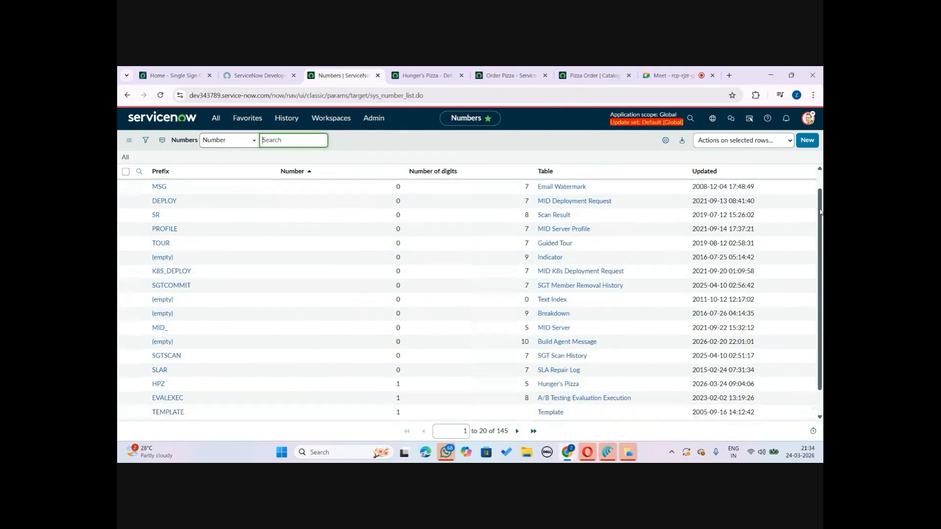
Duplicate the Numbers list tab and return to the Hunger's Pizza Form Builder
{"action": "scroll", "coordinate": [573, 225], "scroll_direction": "down", "scroll_amount": 1}
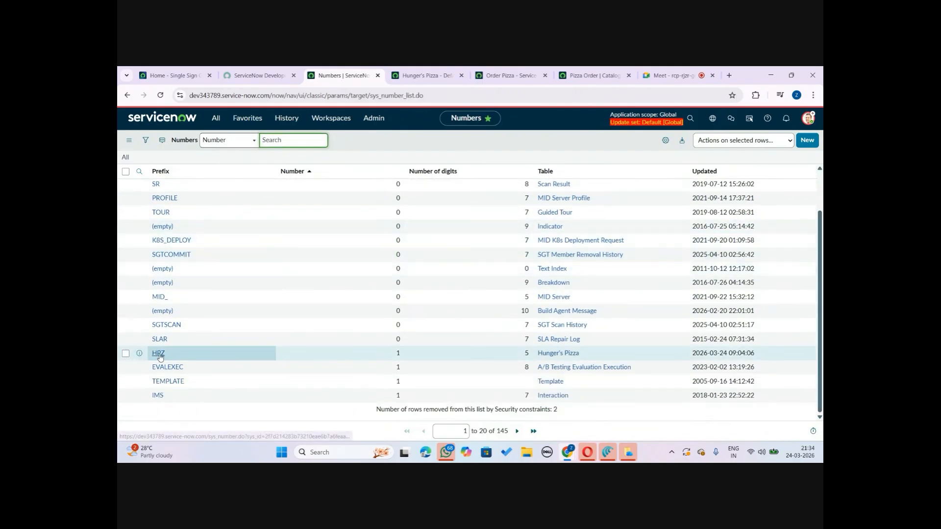
{"action": "left_click", "coordinate": [428, 69]}
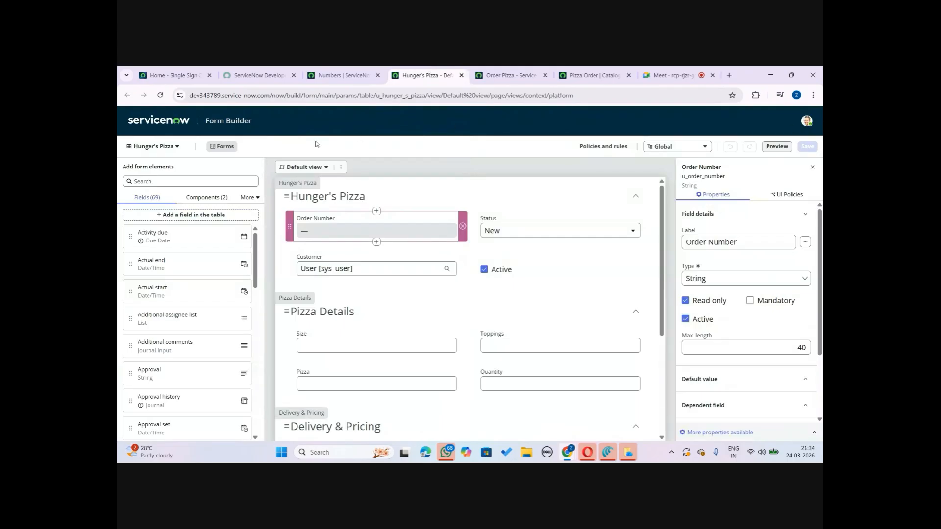
{"action": "left_click", "coordinate": [160, 95]}
{"action": "left_click", "coordinate": [339, 71]}
{"action": "right_click", "coordinate": [340, 71]}
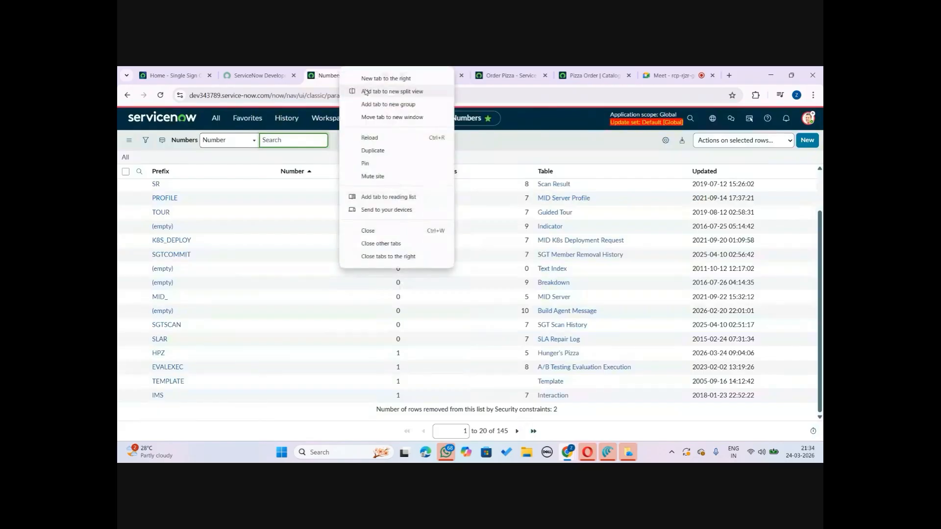
{"action": "left_click", "coordinate": [379, 157]}
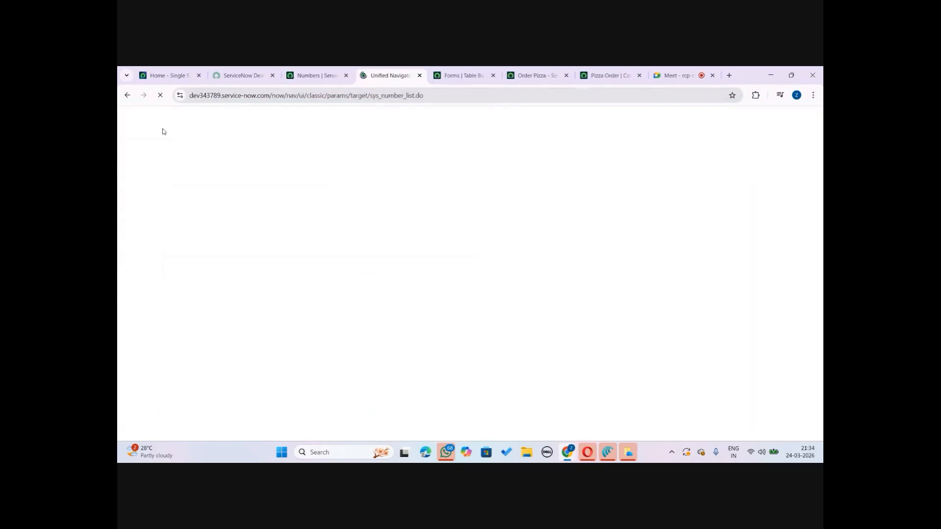
{"action": "left_click", "coordinate": [216, 118]}
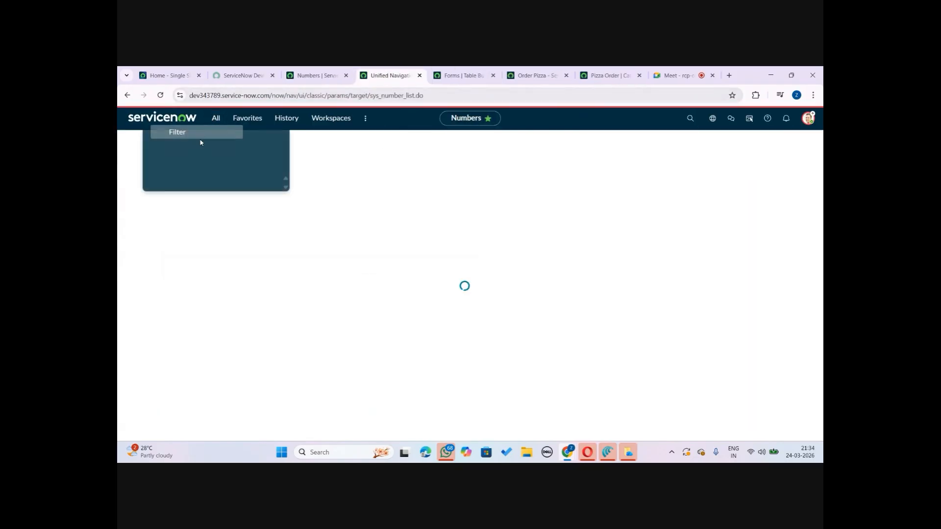
{"action": "left_click", "coordinate": [451, 73]}
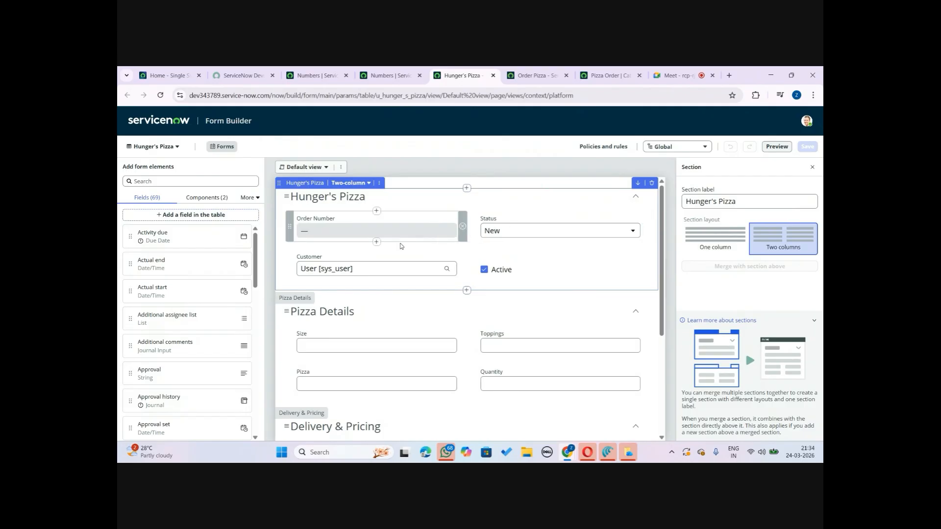
Add the Number field to the Hunger's Pizza section below Status and review its properties
{"action": "left_click", "coordinate": [374, 231]}
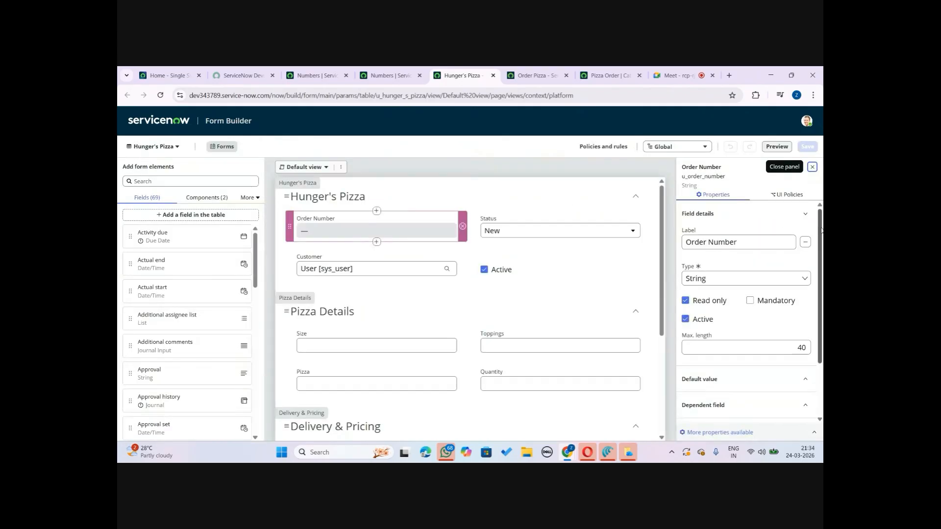
{"action": "left_click", "coordinate": [151, 180]}
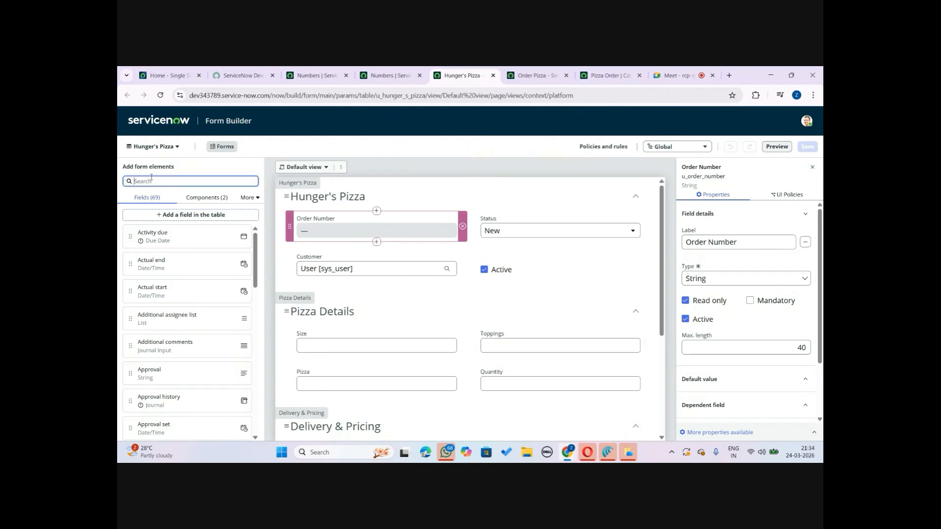
{"action": "type", "text": "number"}
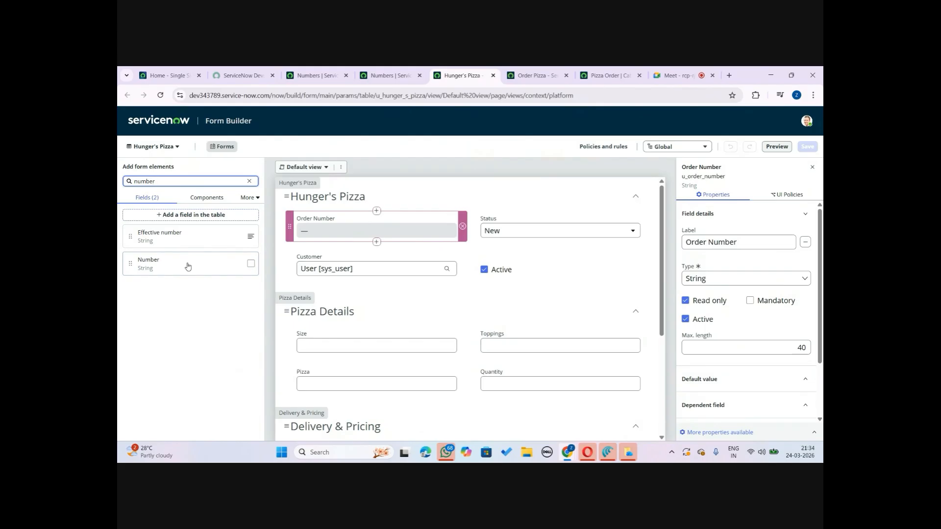
{"action": "left_click_drag", "start_coordinate": [187, 266], "coordinate": [483, 240]}
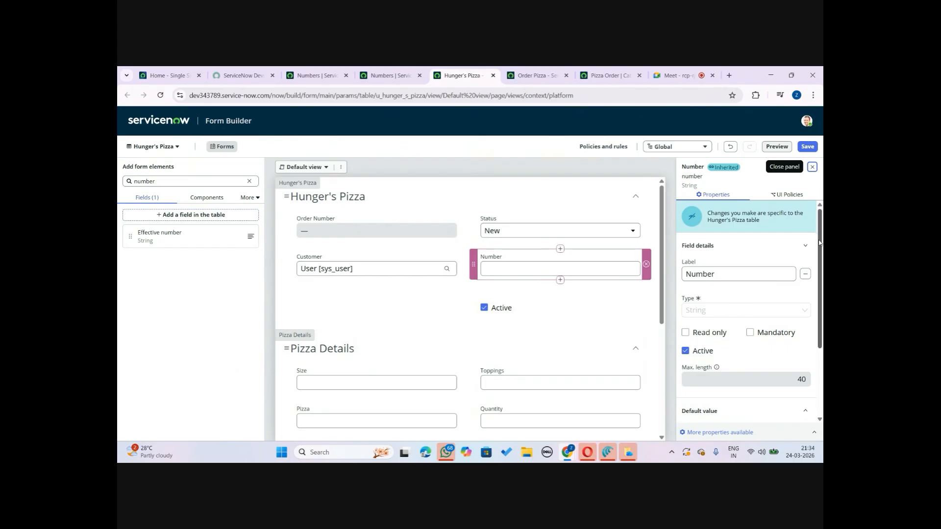
{"action": "left_click_drag", "start_coordinate": [819, 242], "coordinate": [812, 324]}
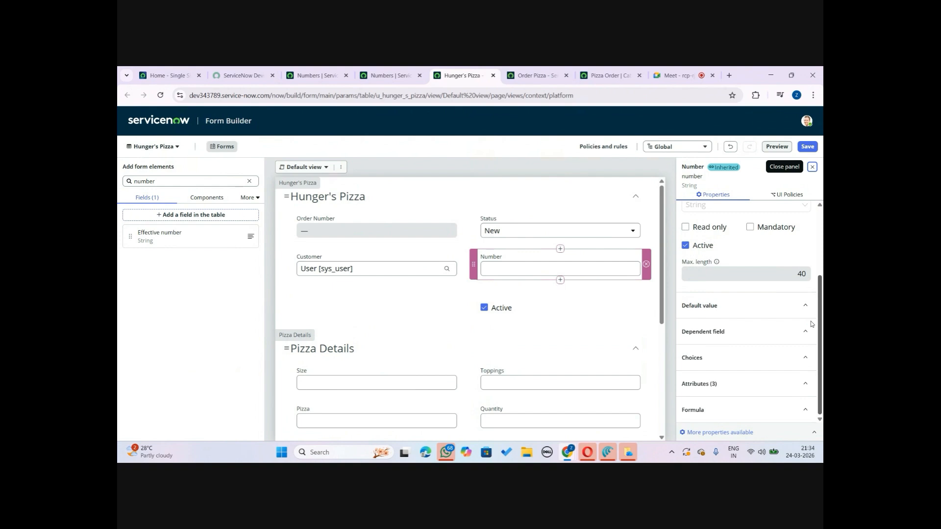
{"action": "scroll", "coordinate": [708, 237], "scroll_direction": "up", "scroll_amount": 3}
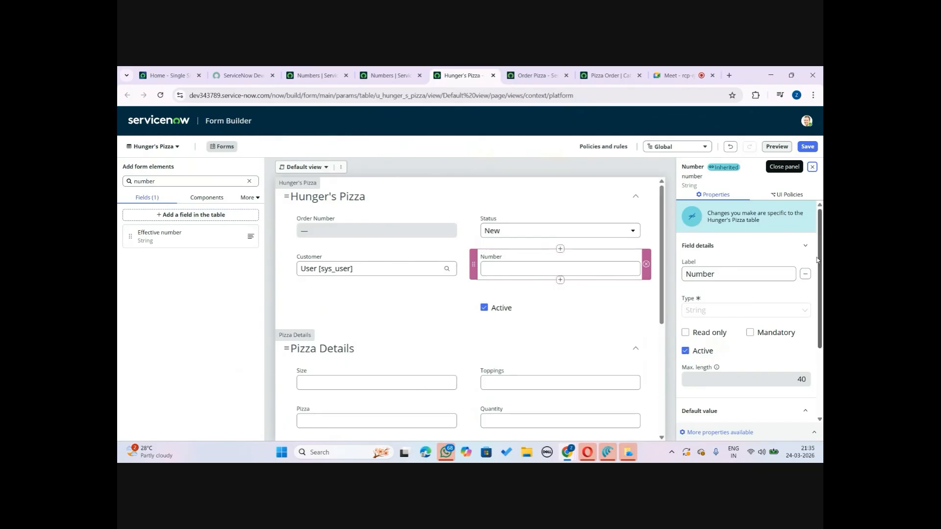
Save the Hunger's Pizza form layout with the added Number field
{"action": "scroll", "coordinate": [821, 264], "scroll_direction": "down", "scroll_amount": 3}
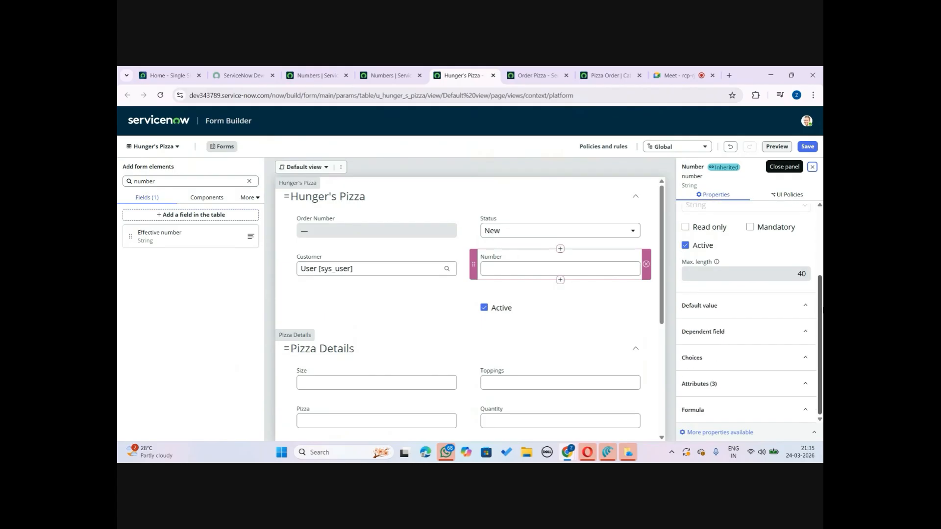
{"action": "scroll", "coordinate": [821, 264], "scroll_direction": "up", "scroll_amount": 3}
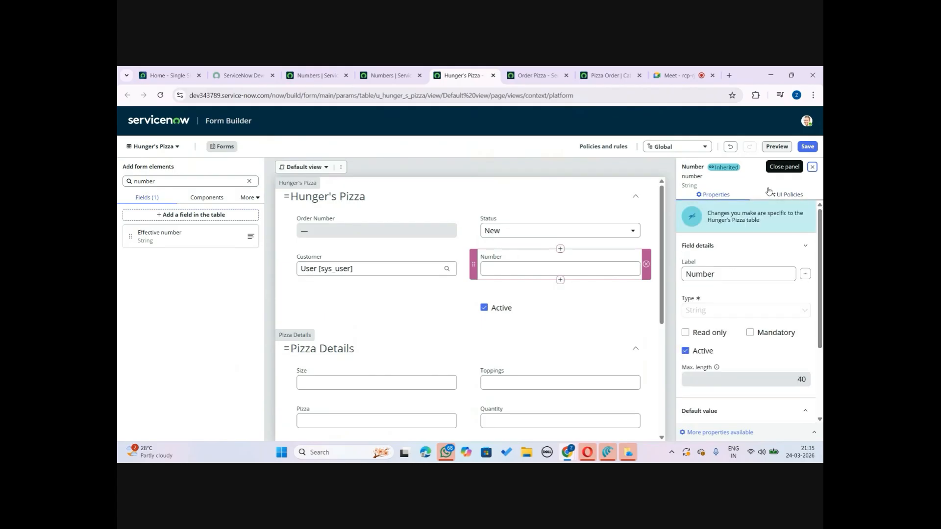
{"action": "left_click", "coordinate": [807, 146]}
Open a new Hunger's Pizza record from the navigator by filtering for hunger
{"action": "left_click", "coordinate": [377, 71]}
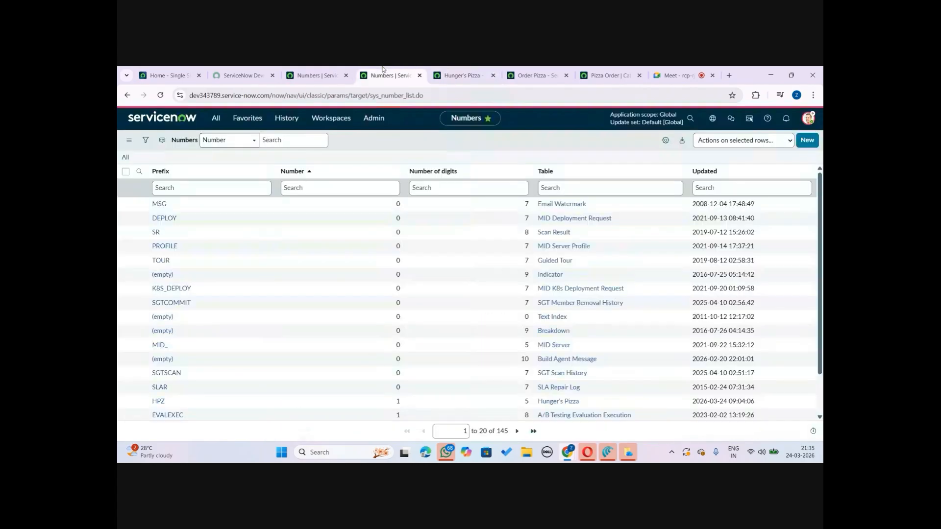
{"action": "left_click", "coordinate": [214, 124]}
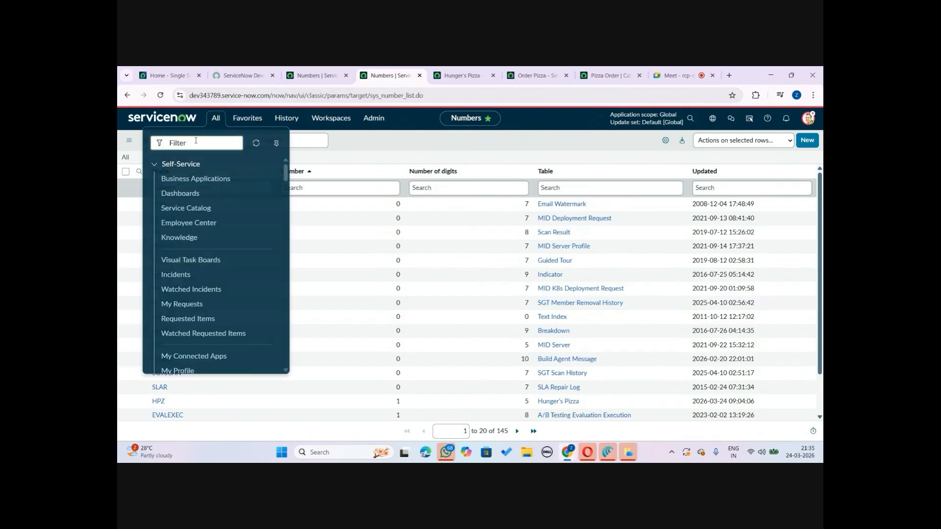
{"action": "type", "text": "hunger"}
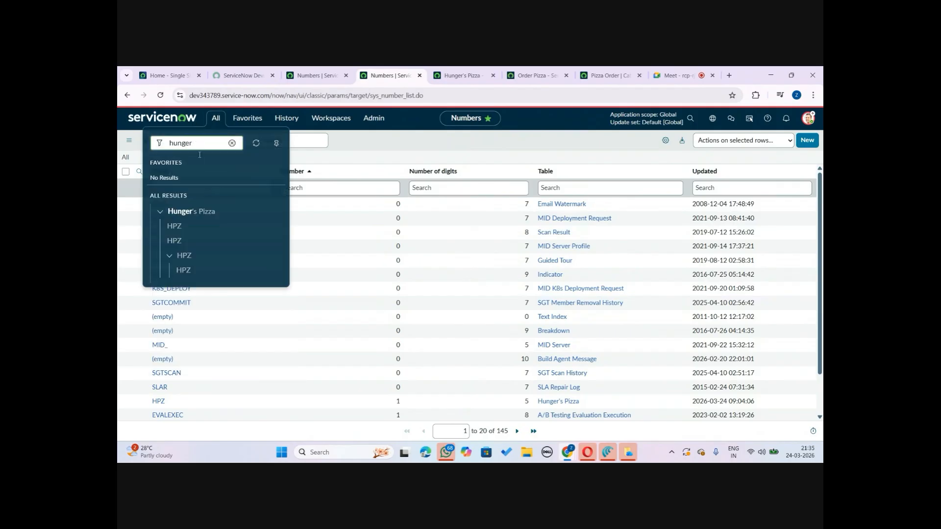
{"action": "left_click", "coordinate": [193, 241]}
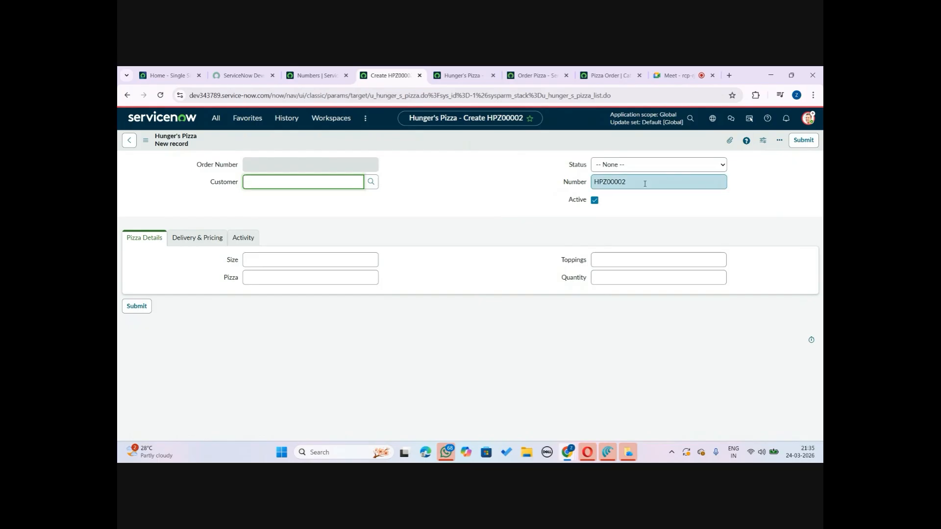
Make the Number field read only in Form Builder and save the form
{"action": "left_click", "coordinate": [490, 70]}
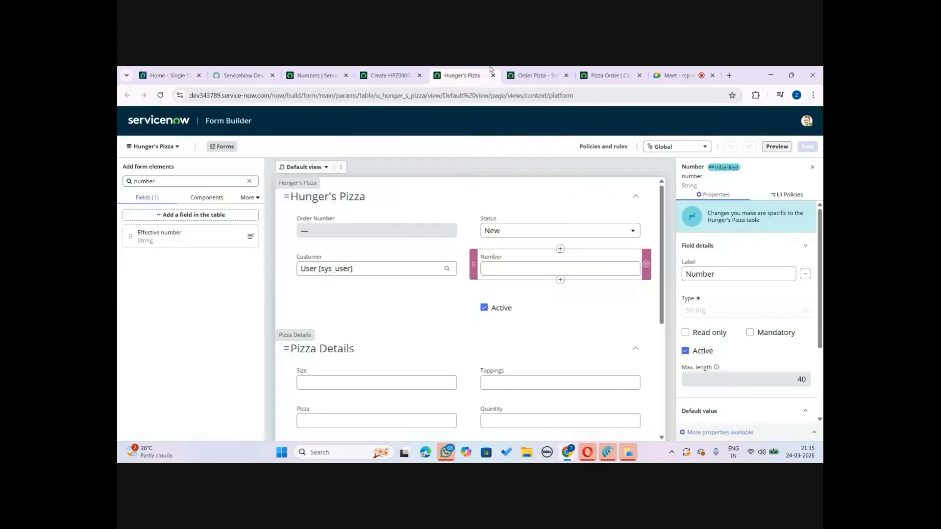
{"action": "left_click", "coordinate": [685, 332]}
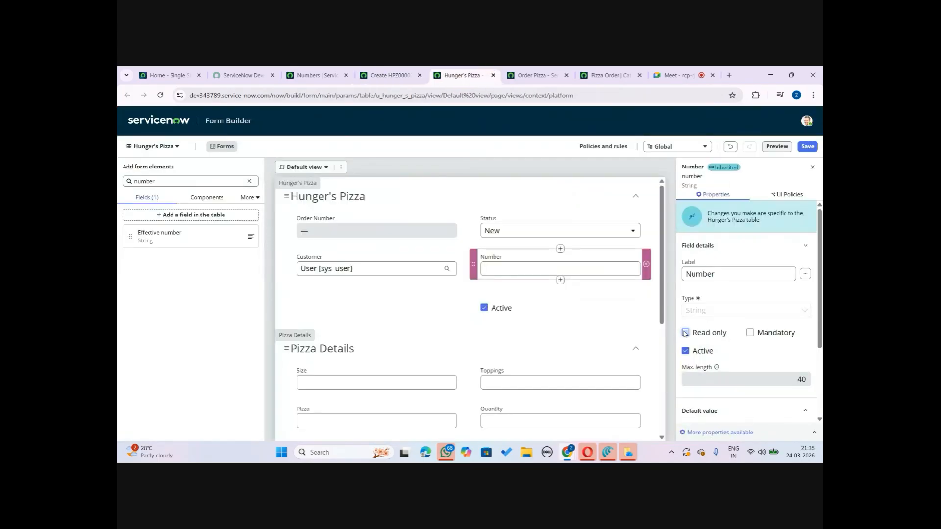
{"action": "left_click", "coordinate": [808, 147]}
Reload the new Hunger's Pizza record to check the Number field's behaviour
{"action": "left_click", "coordinate": [387, 75]}
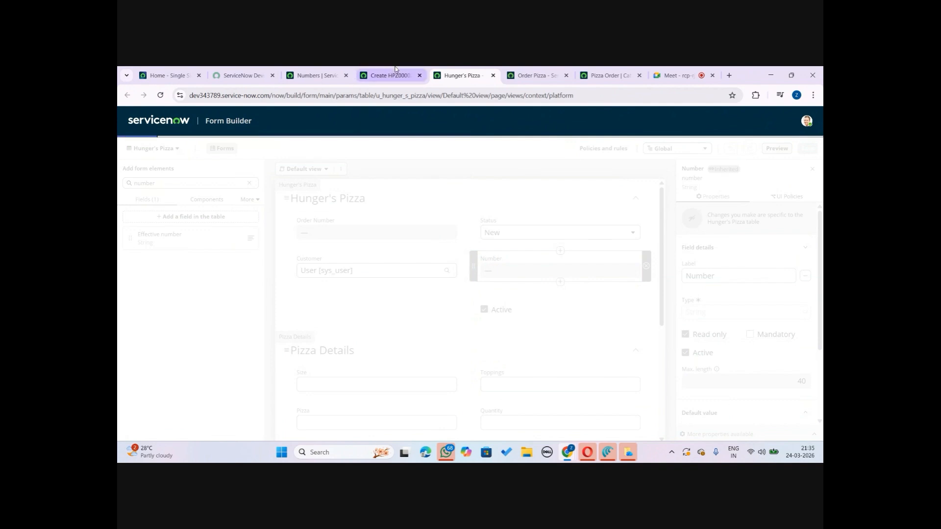
{"action": "left_click", "coordinate": [162, 97]}
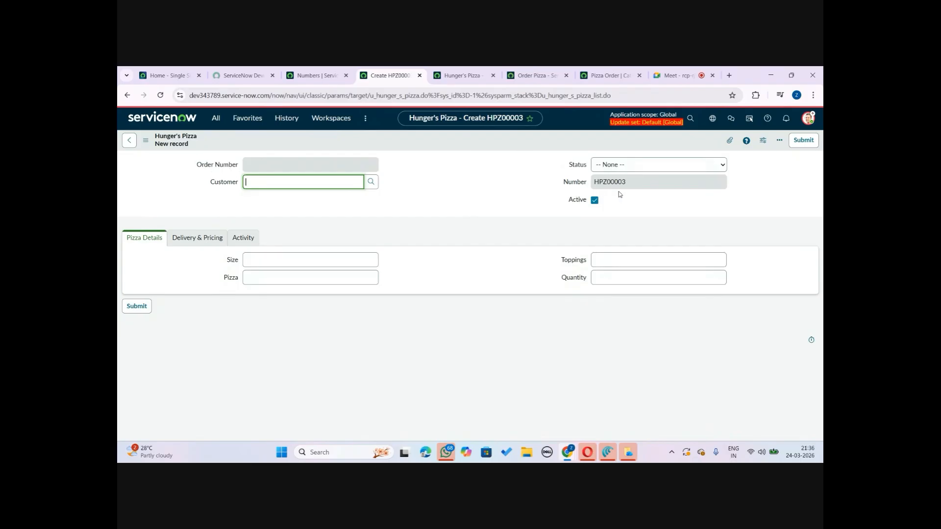
{"action": "left_click", "coordinate": [475, 71]}
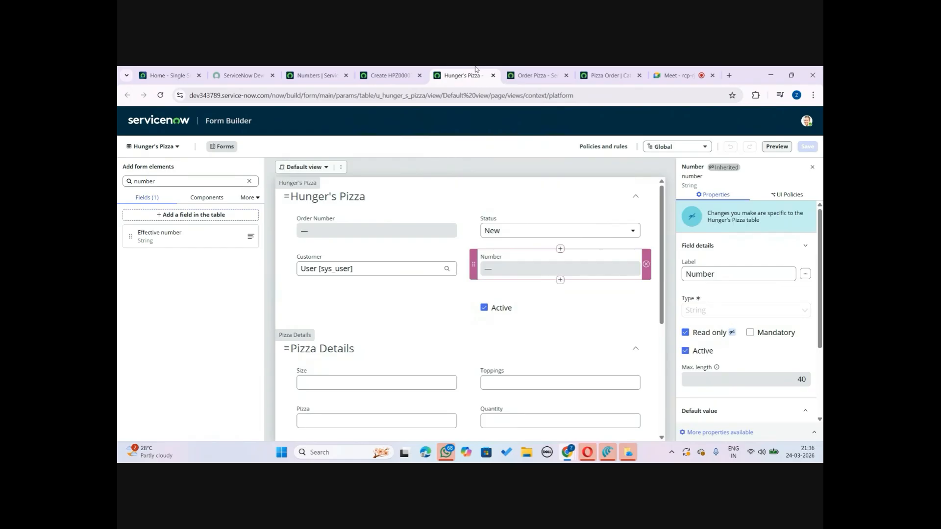
{"action": "left_click", "coordinate": [389, 75]}
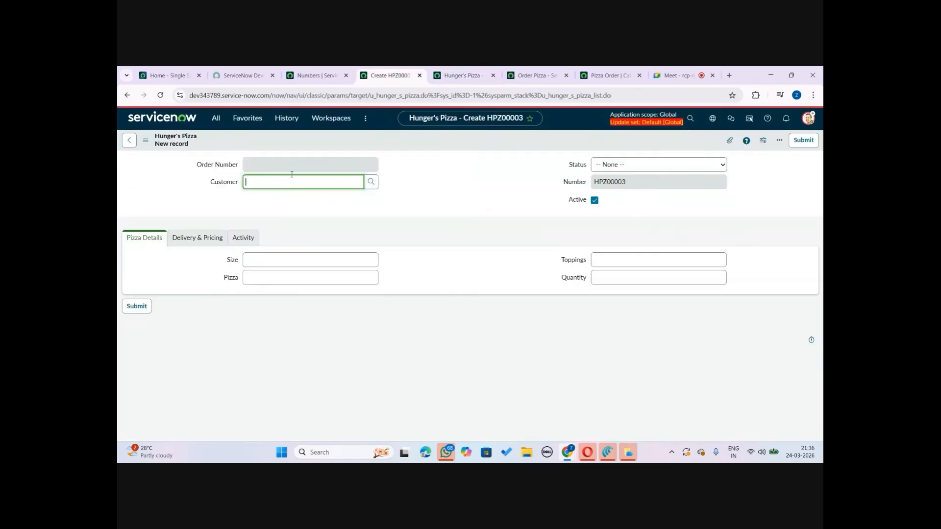
{"action": "left_click", "coordinate": [460, 75]}
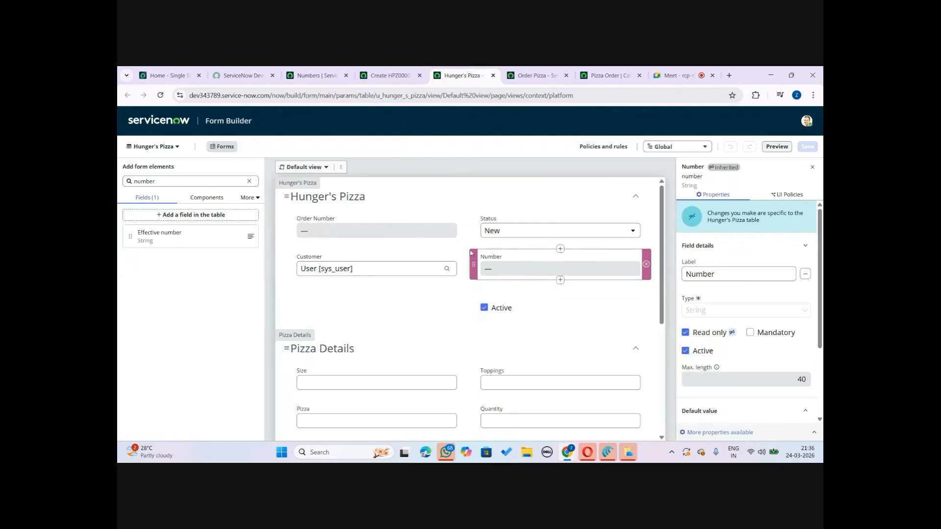
Remove the Order Number field and move the Number field into its place at the top of the section
{"action": "left_click", "coordinate": [462, 226]}
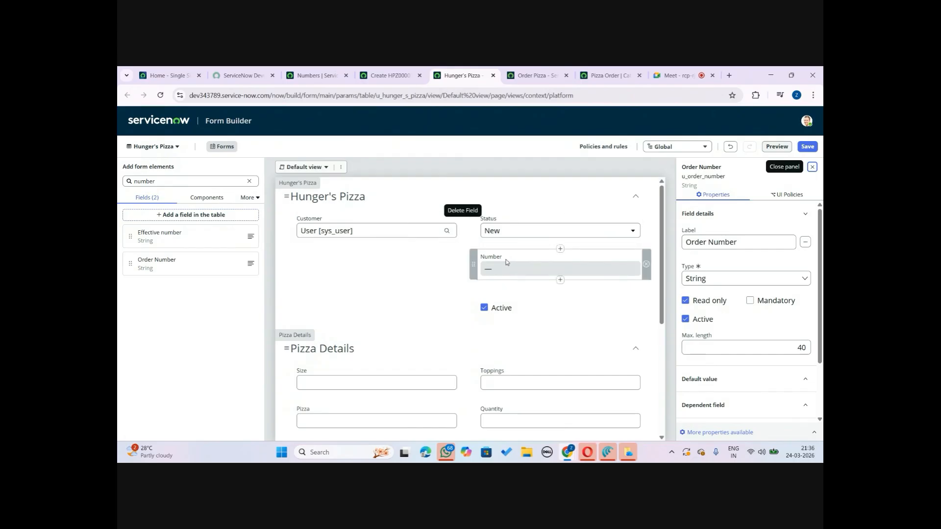
{"action": "left_click_drag", "start_coordinate": [504, 264], "coordinate": [324, 219]}
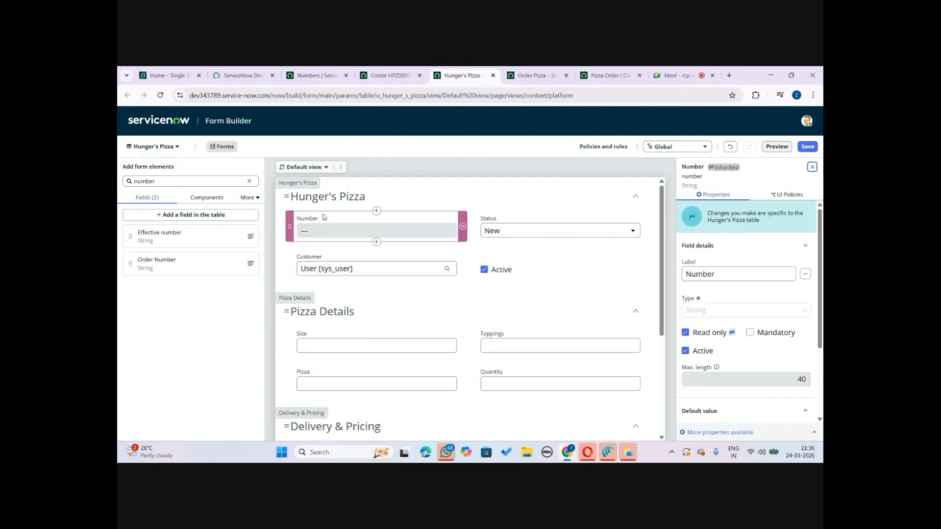
Relabel the Number field as Order Number and save the form
{"action": "double_click", "coordinate": [684, 275]}
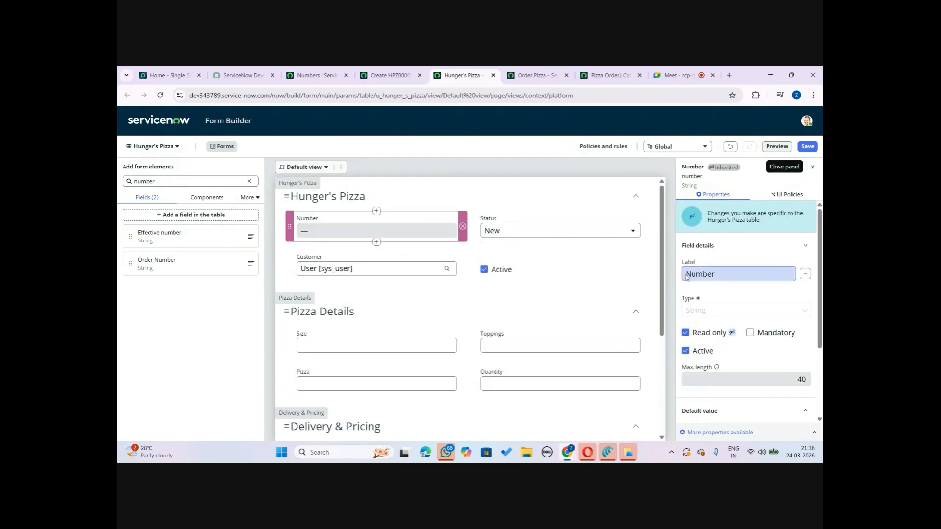
{"action": "left_click", "coordinate": [688, 274]}
{"action": "type", "text": "Order"}
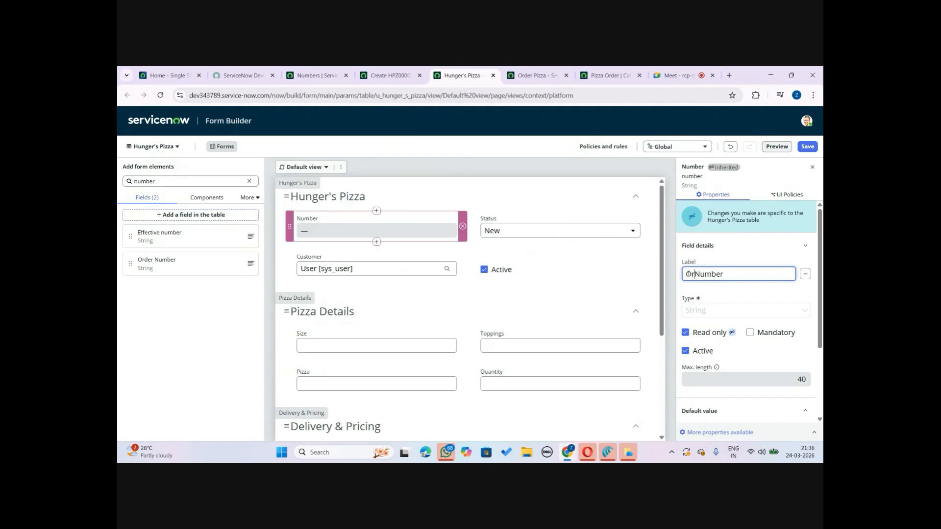
{"action": "left_click", "coordinate": [810, 147]}
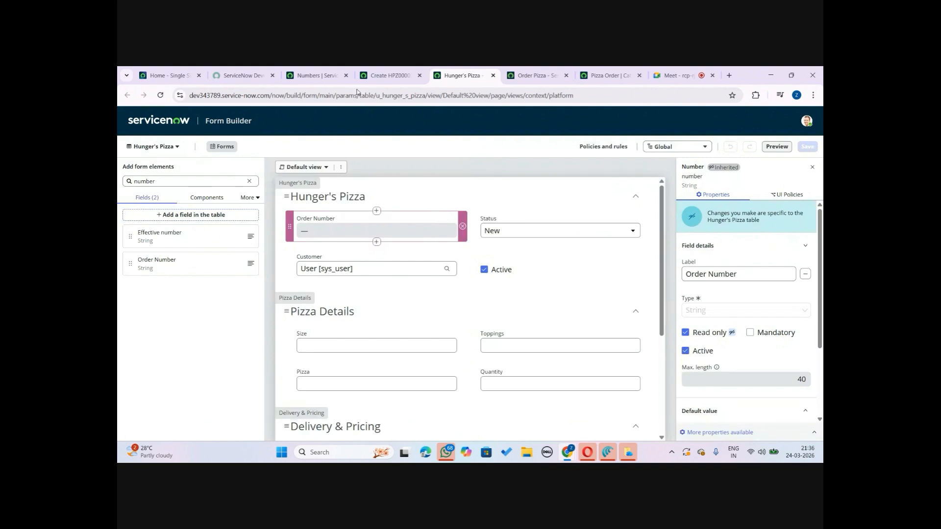
Reload the new Hunger's Pizza record to check the Order Number field
{"action": "left_click", "coordinate": [385, 75]}
{"action": "left_click", "coordinate": [159, 100]}
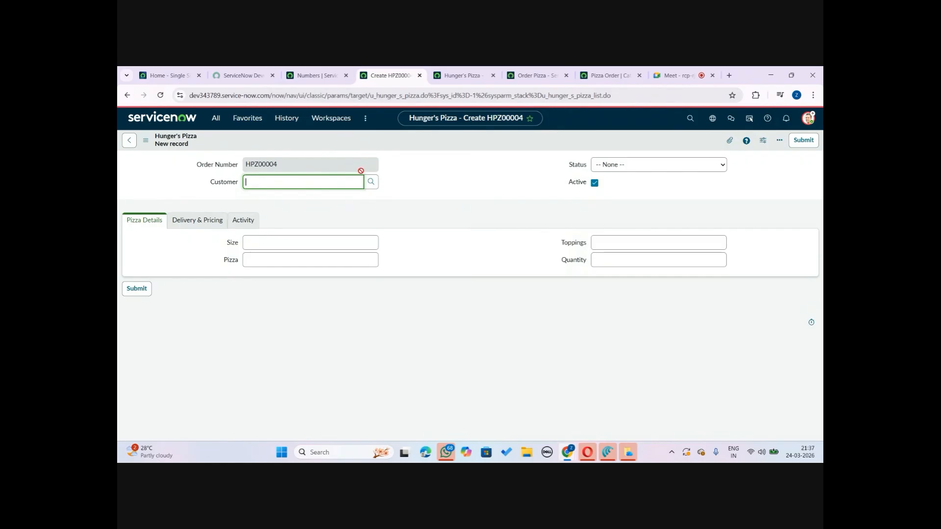
{"action": "left_click", "coordinate": [314, 75]}
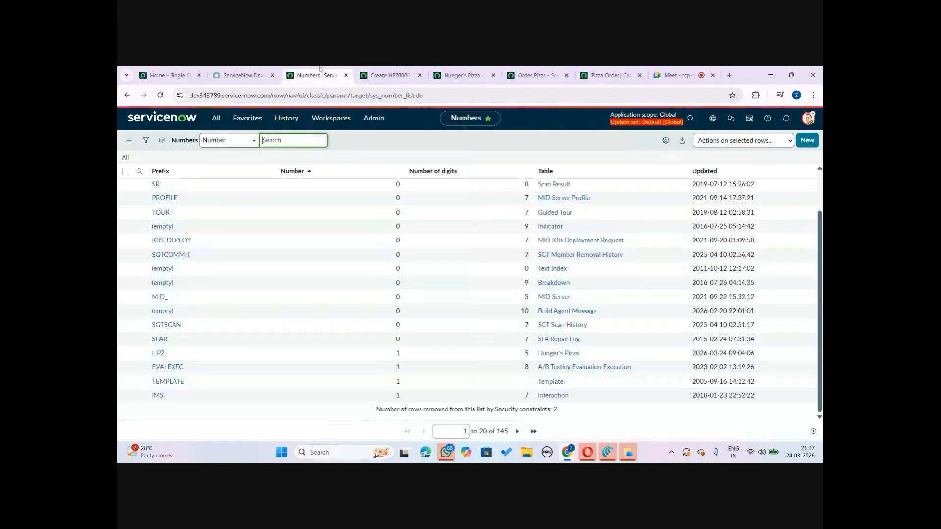
{"action": "left_click", "coordinate": [221, 121]}
{"action": "left_click", "coordinate": [248, 118]}
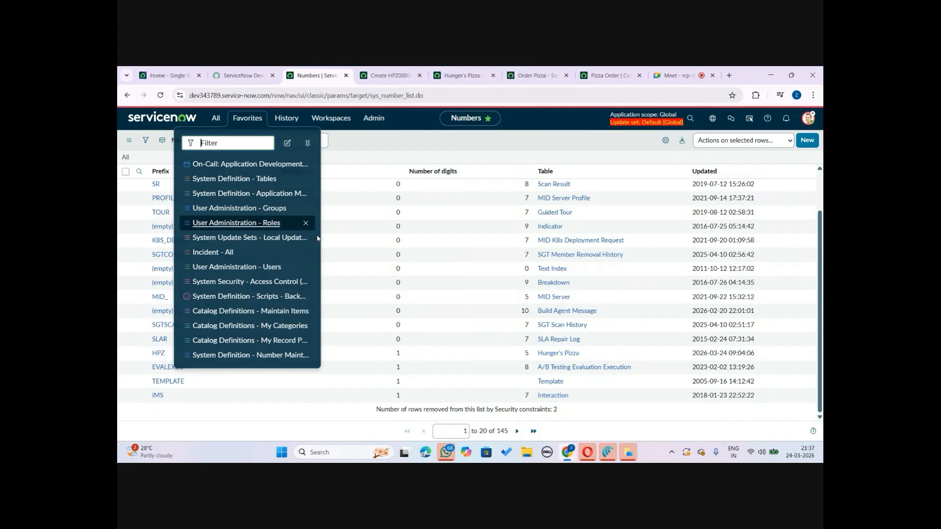
{"action": "left_click", "coordinate": [267, 360]}
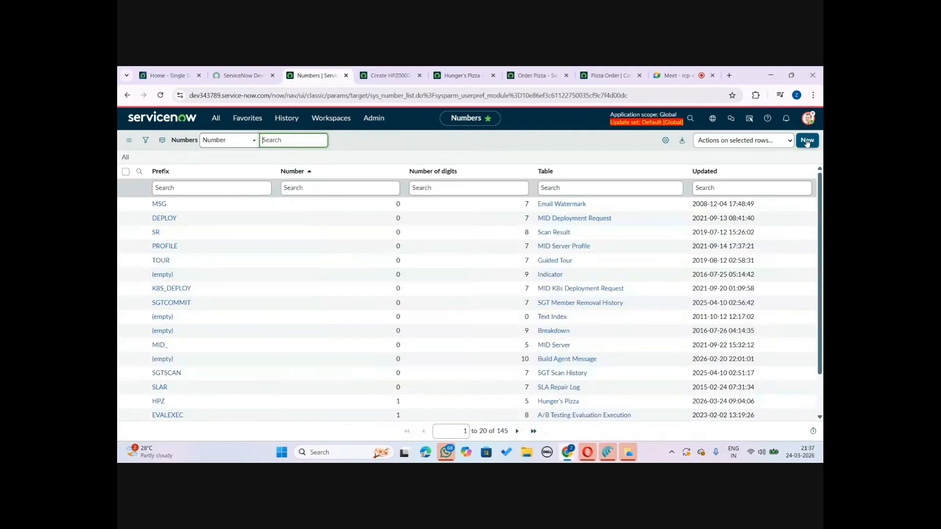
{"action": "left_click", "coordinate": [807, 141]}
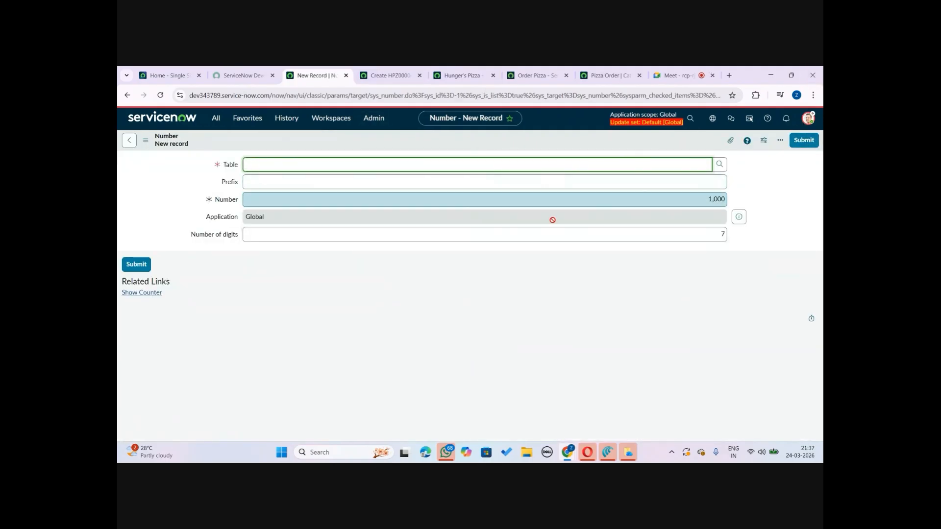
{"action": "left_click", "coordinate": [127, 96]}
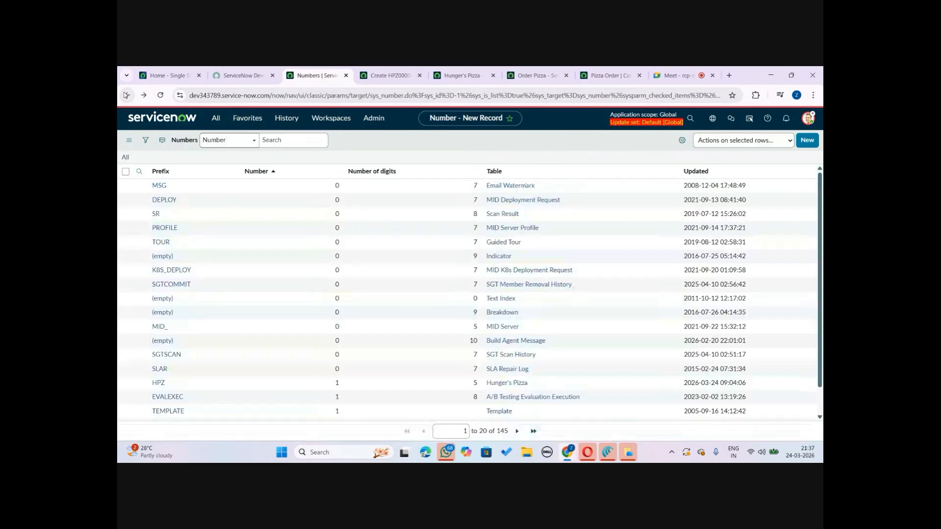
{"action": "left_click", "coordinate": [393, 69]}
{"action": "left_click", "coordinate": [490, 69]}
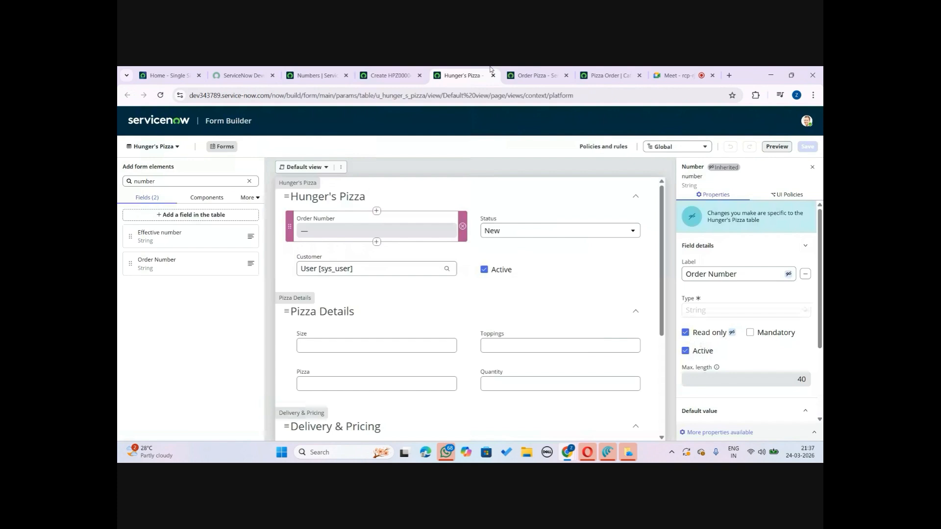
{"action": "left_click", "coordinate": [304, 70]}
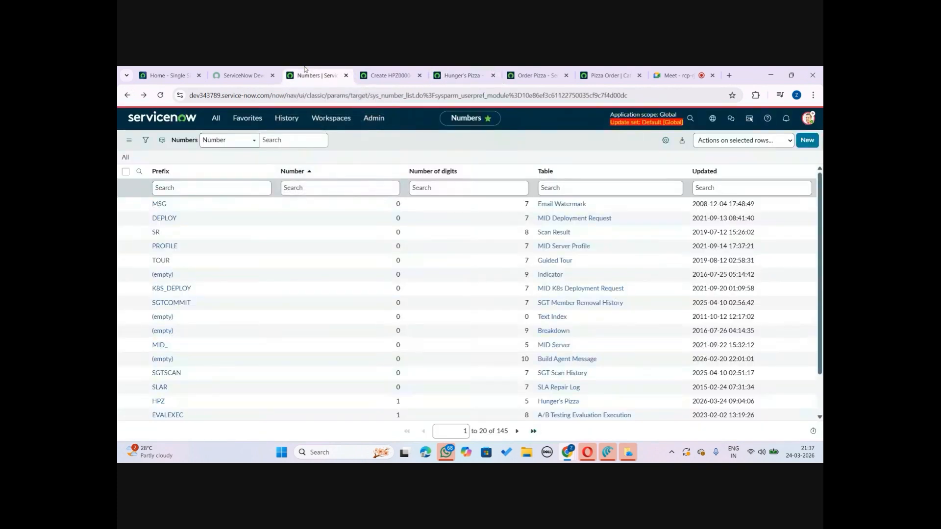
{"action": "left_click", "coordinate": [475, 69]}
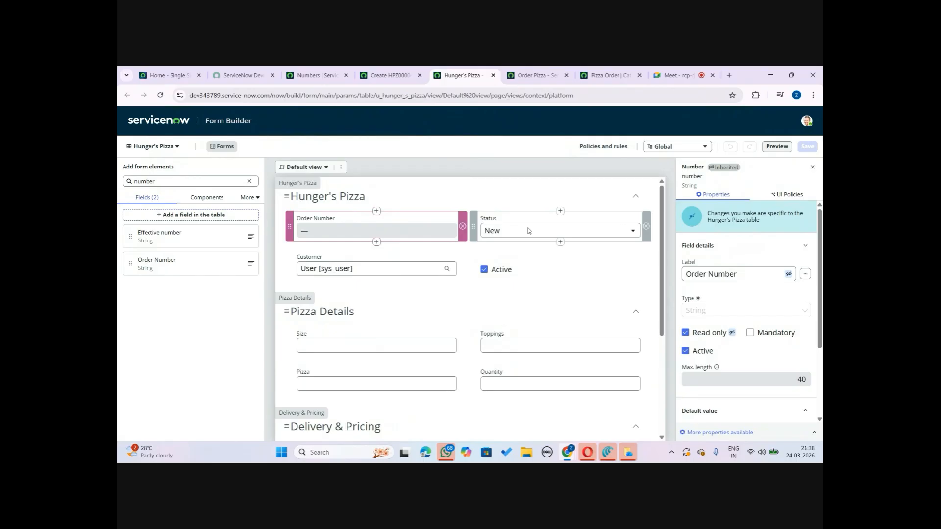
Review the new record's Delivery & Pricing tab and the Order Pizza catalog item
{"action": "left_click", "coordinate": [392, 75]}
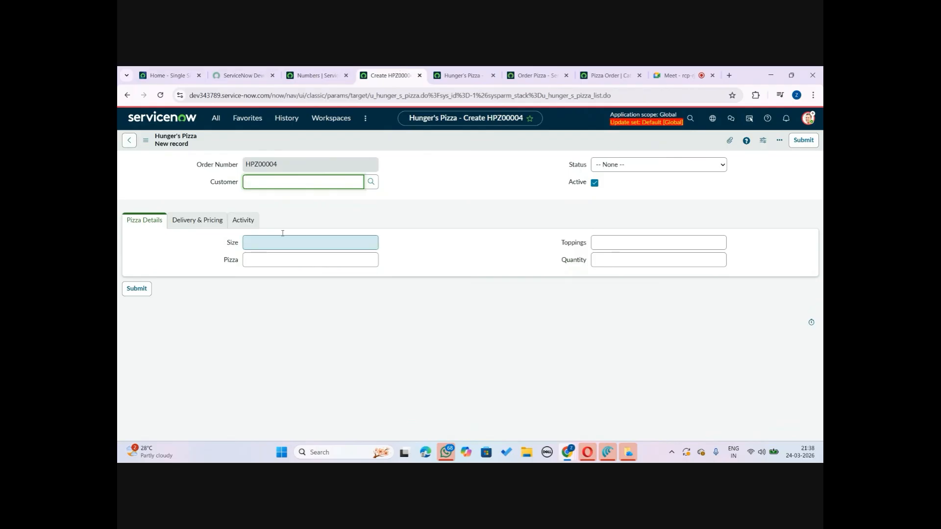
{"action": "left_click", "coordinate": [199, 221]}
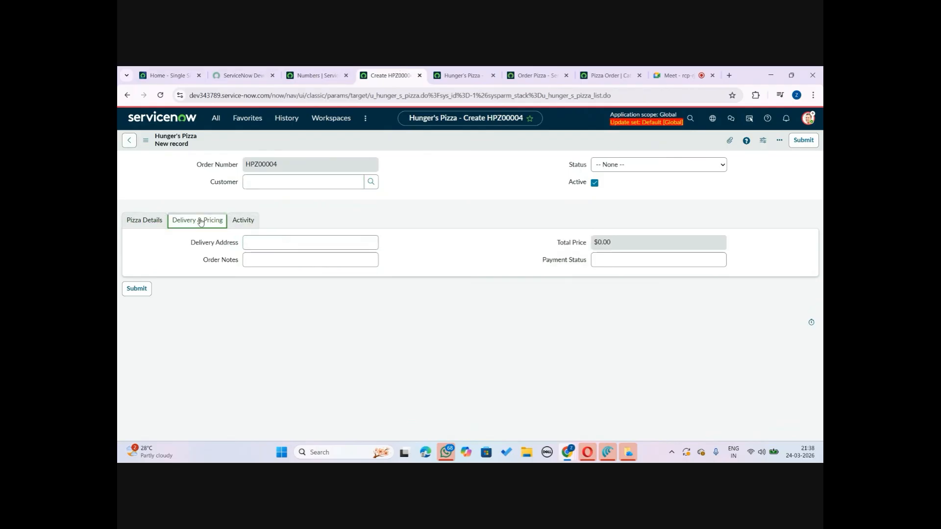
{"action": "left_click", "coordinate": [455, 74]}
{"action": "left_click", "coordinate": [558, 71]}
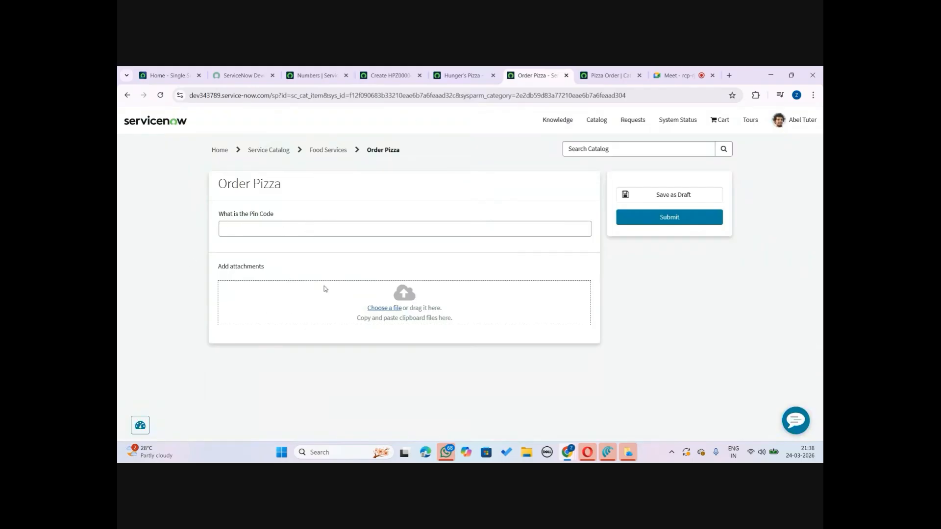
{"action": "left_click", "coordinate": [380, 69]}
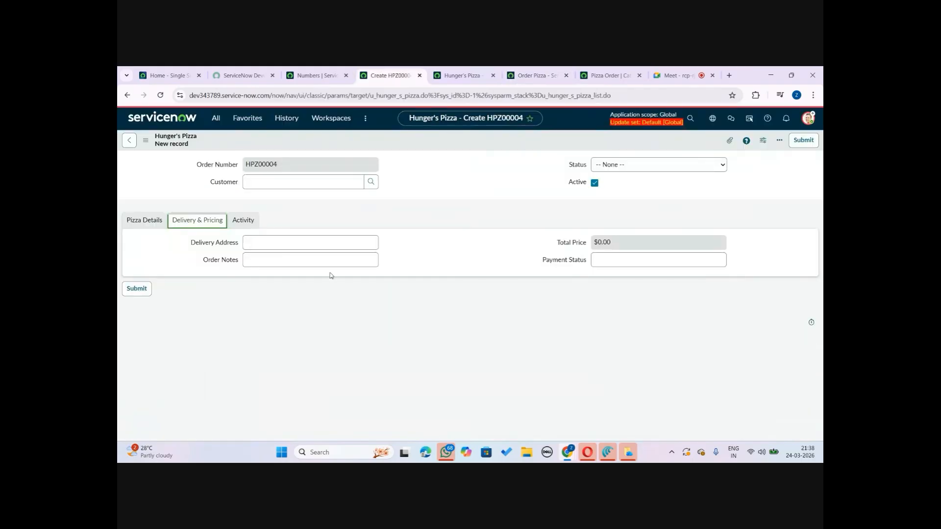
{"action": "left_click", "coordinate": [262, 264]}
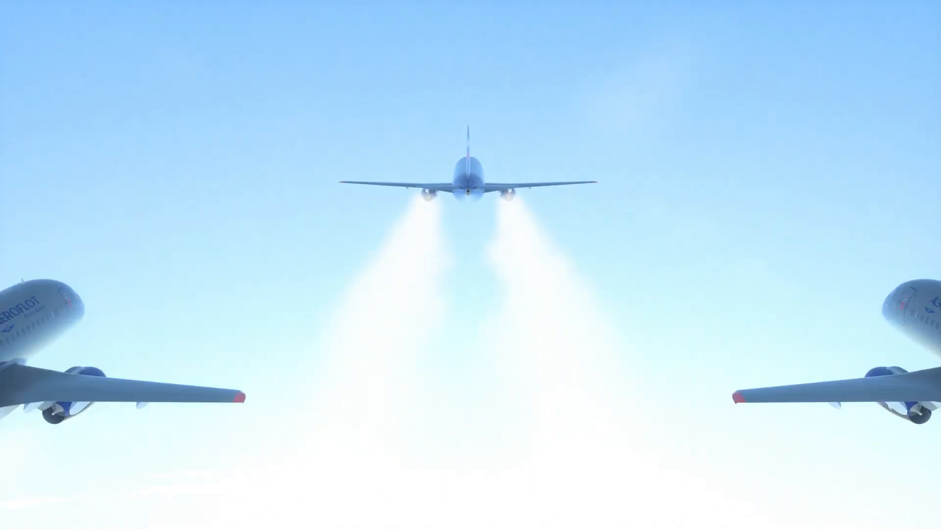